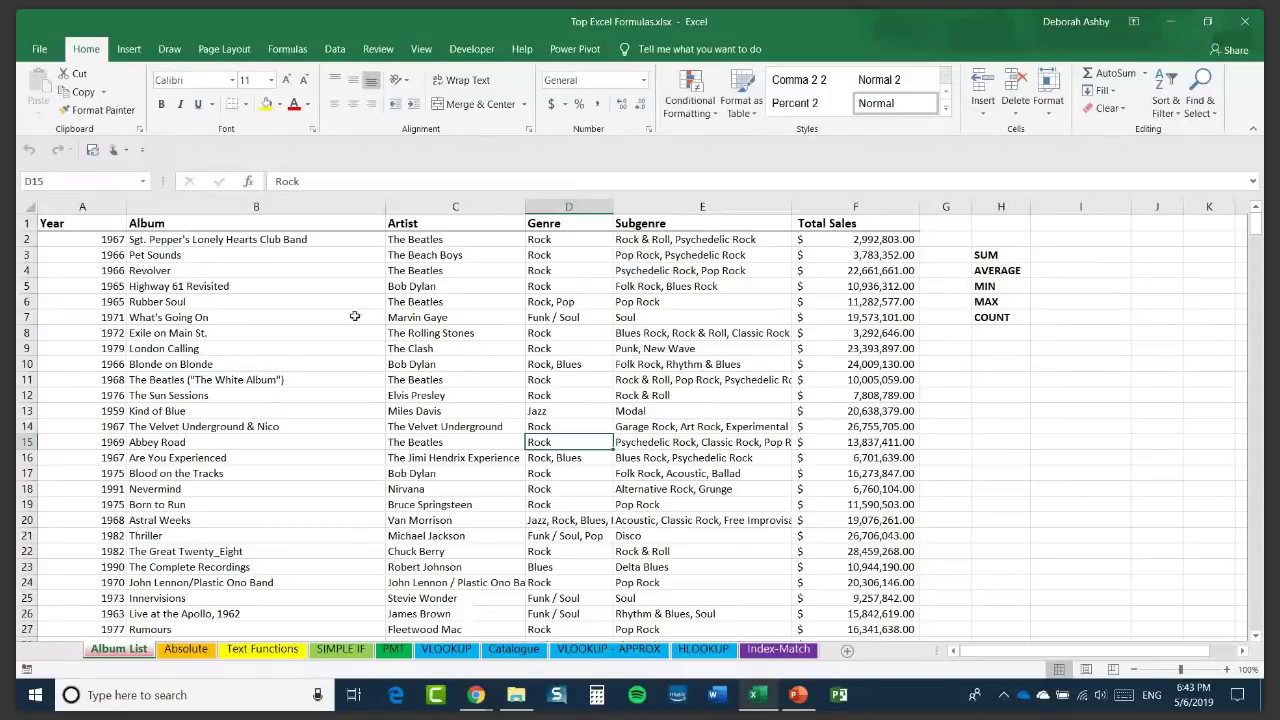
click(447, 245)
click(437, 255)
click(428, 288)
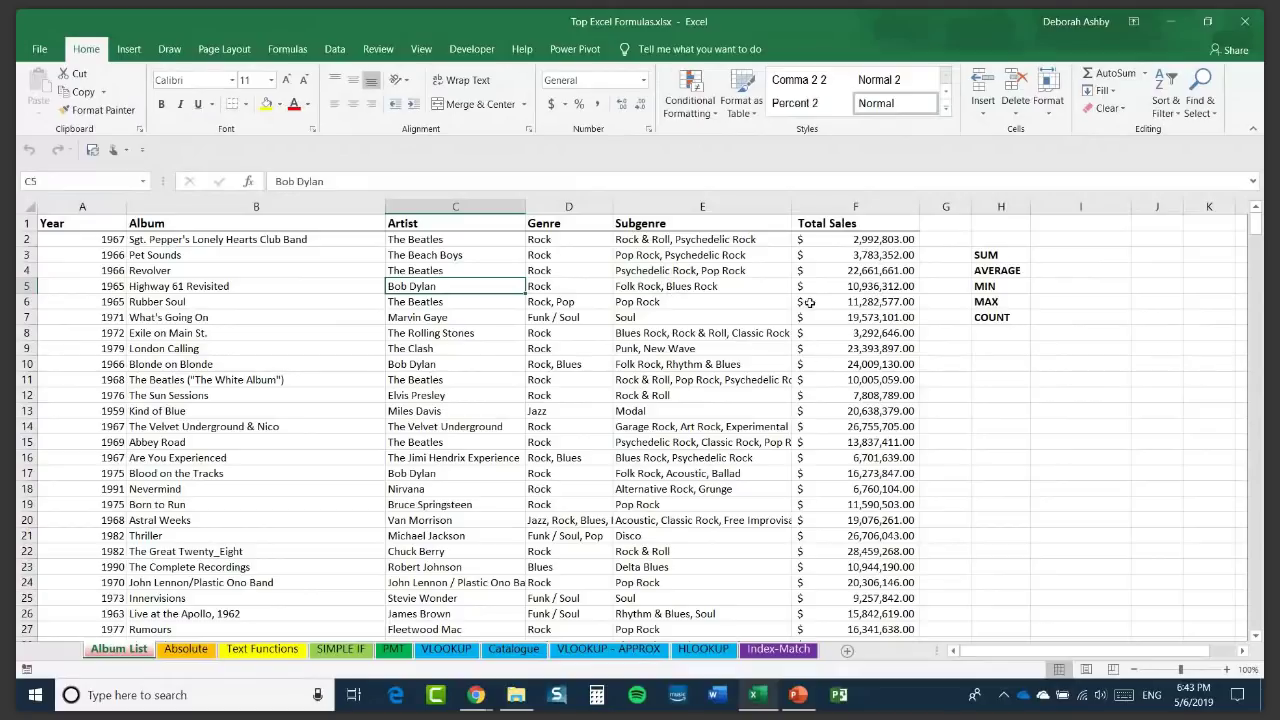
click(848, 240)
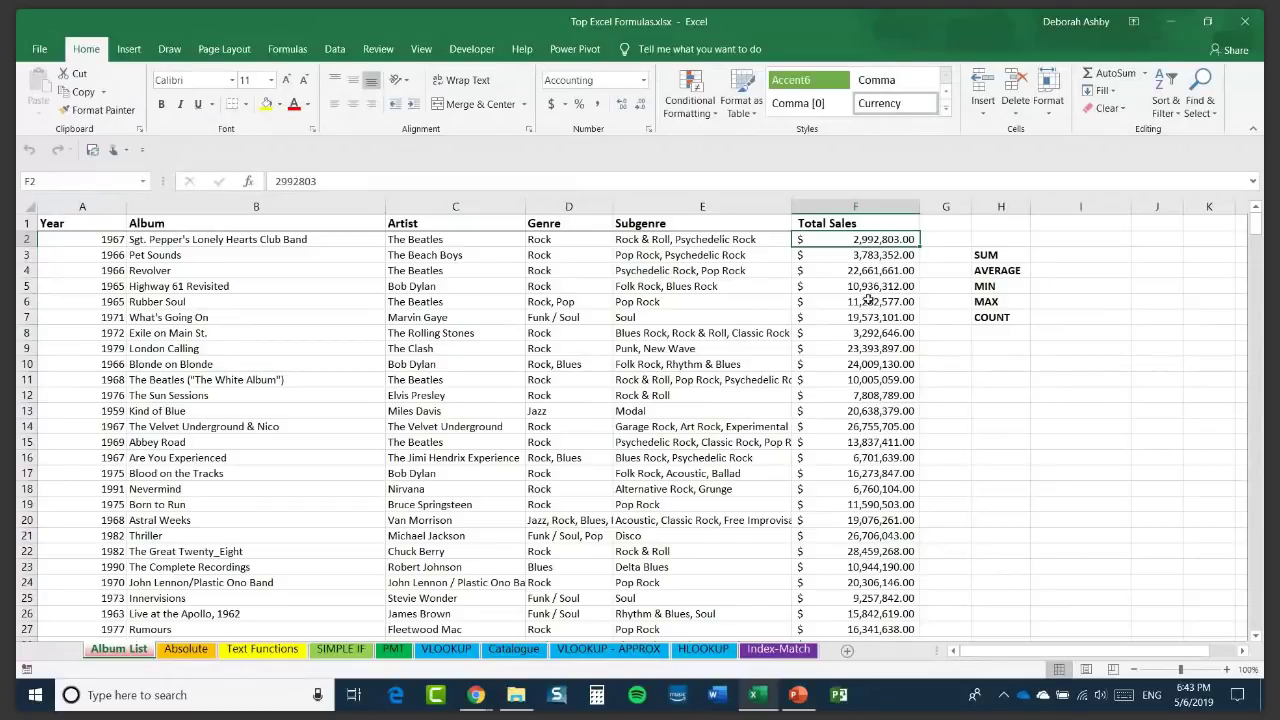
click(1058, 256)
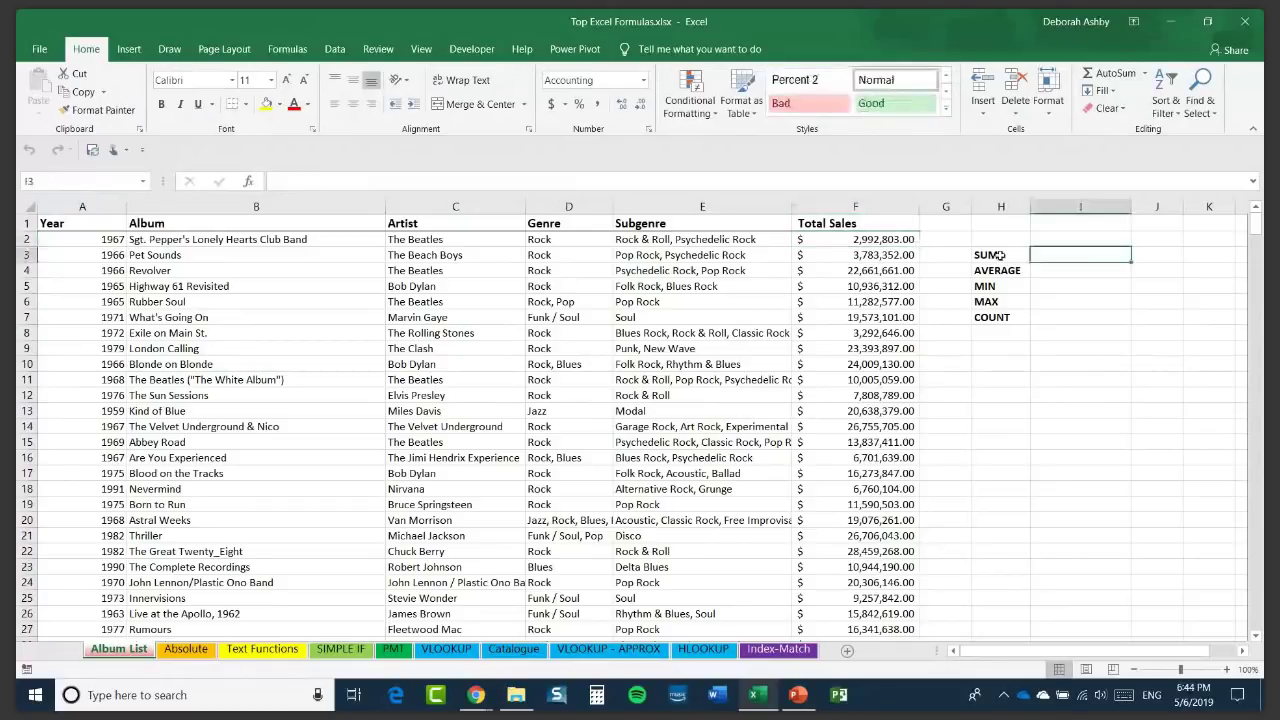
drag(1000, 256, 1000, 317)
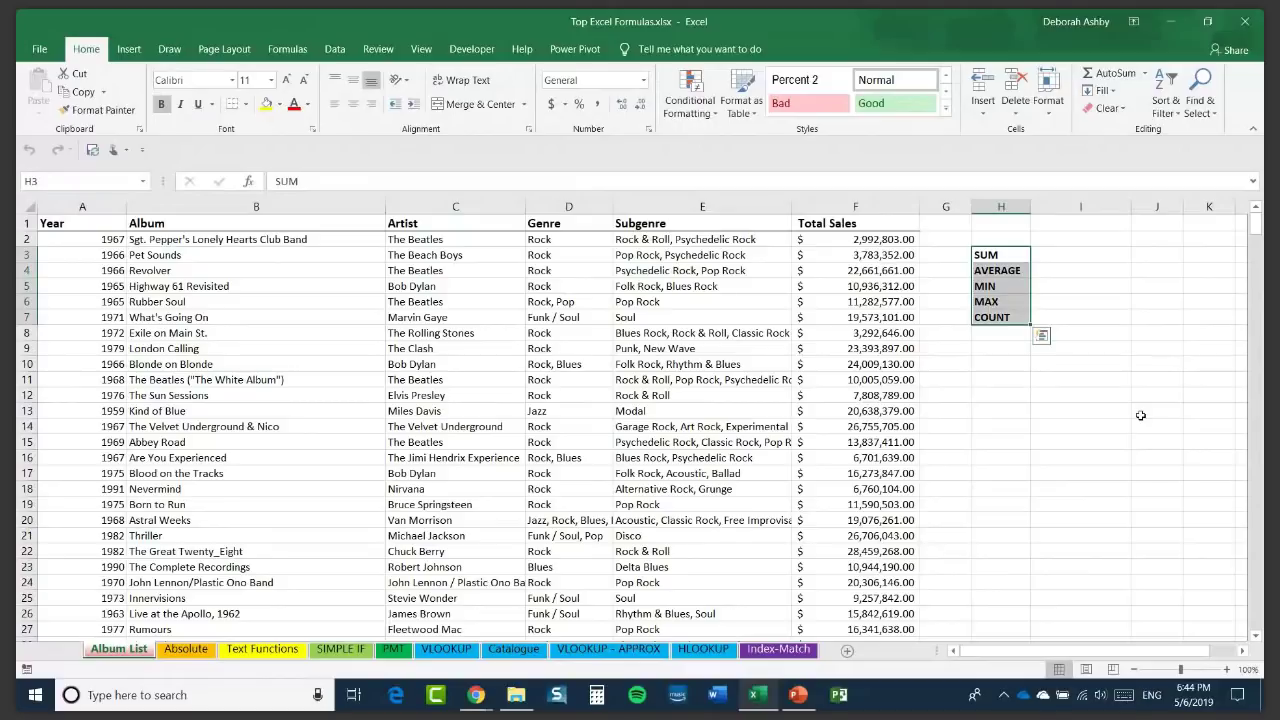
Enter a SUM formula in cell I3 that adds the Total Sales values in F2:F501.
click(1046, 270)
click(1046, 254)
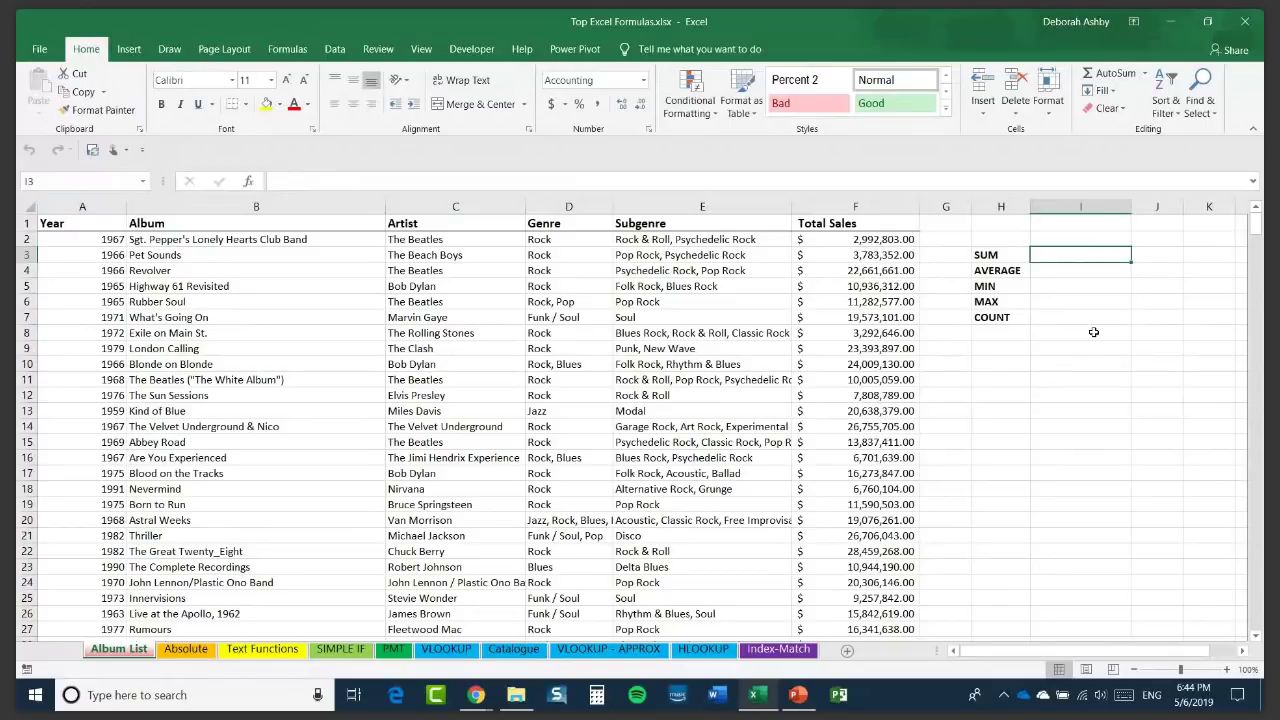
text(=)
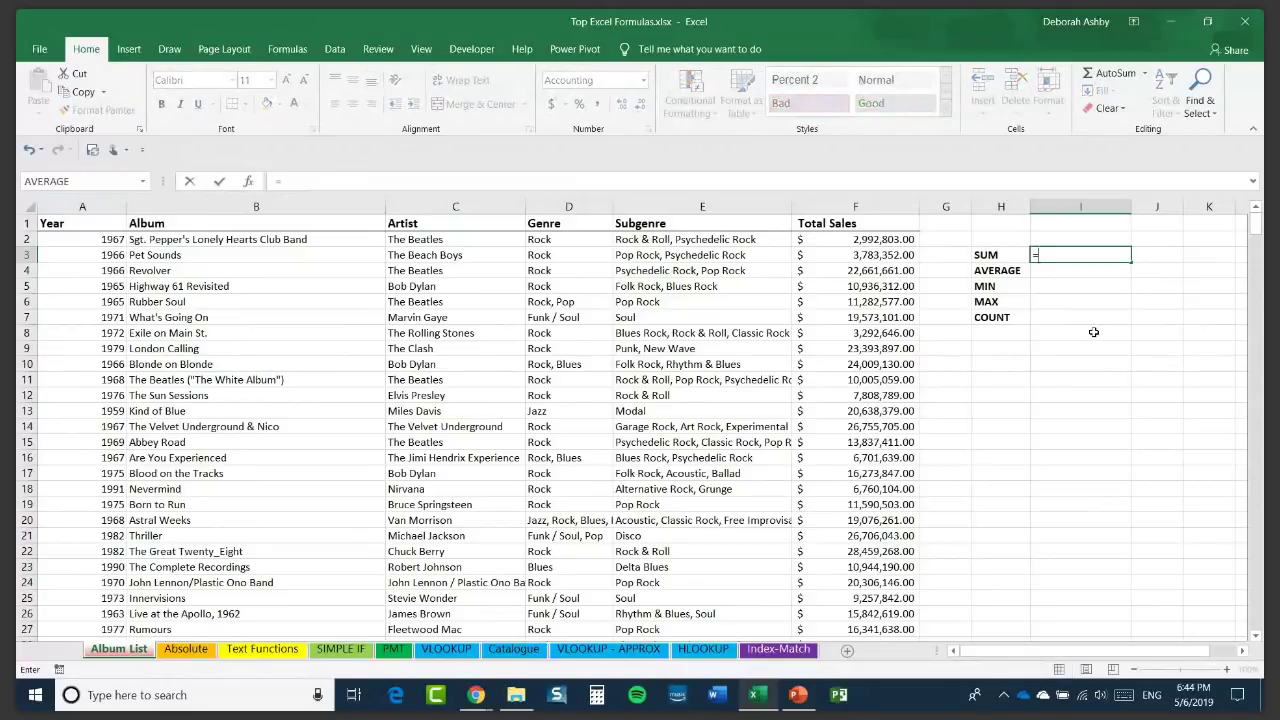
text(SUM)
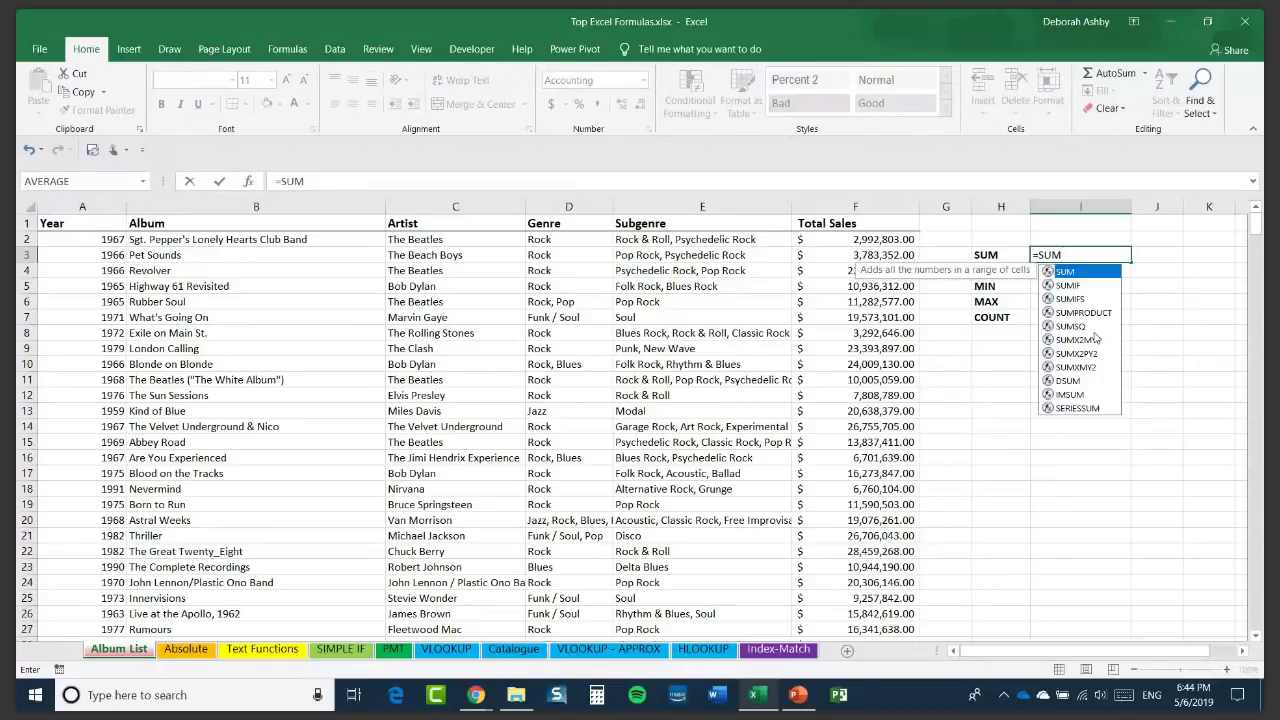
text(()
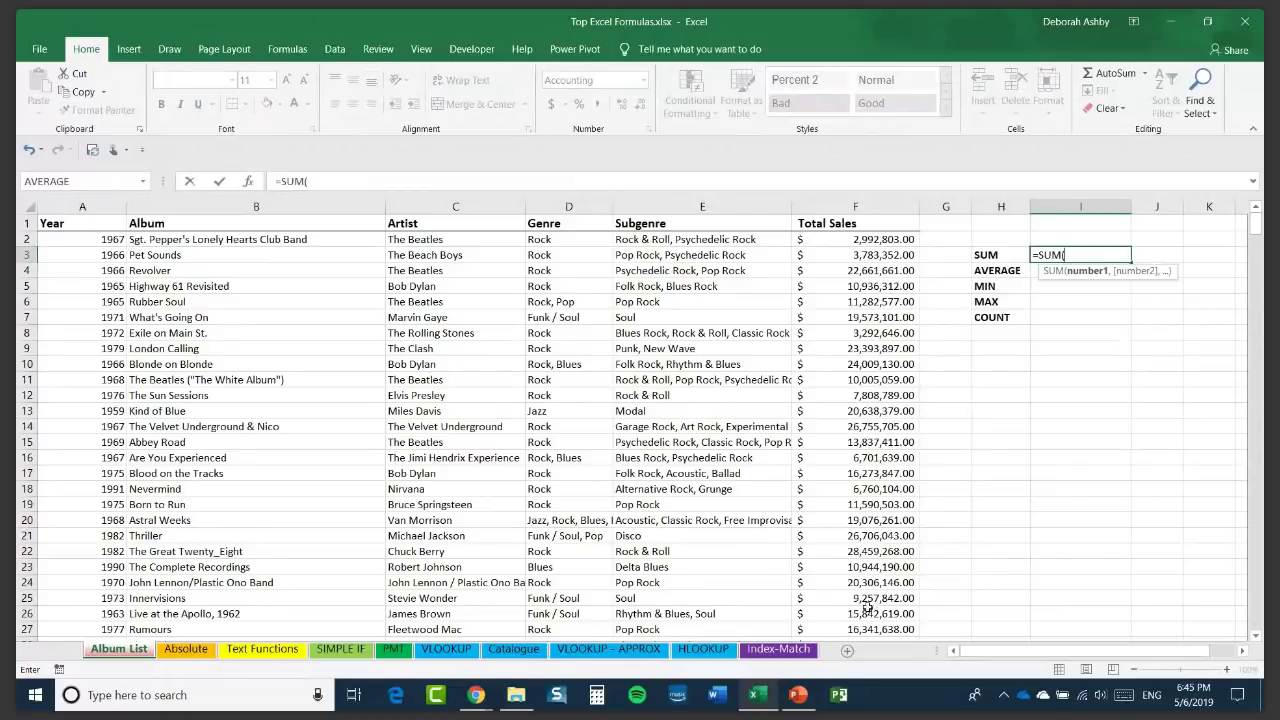
click(838, 243)
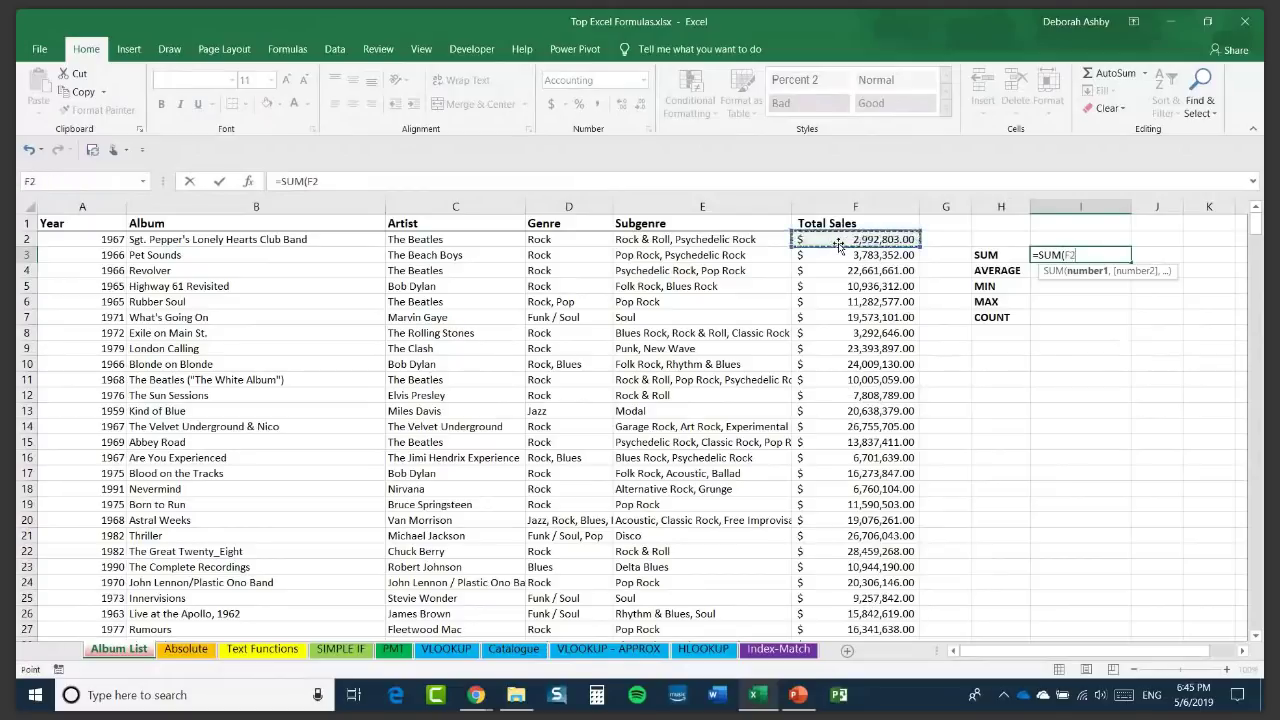
key(ctrl+shift+Down)
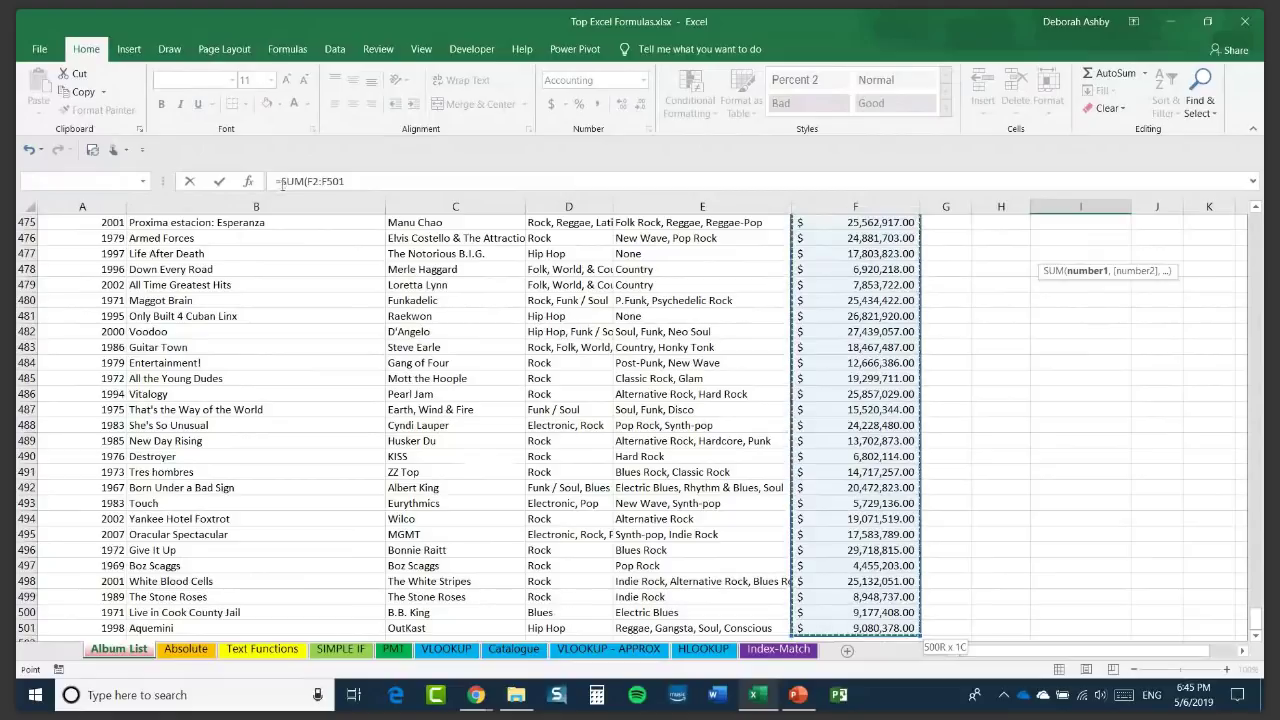
click(366, 182)
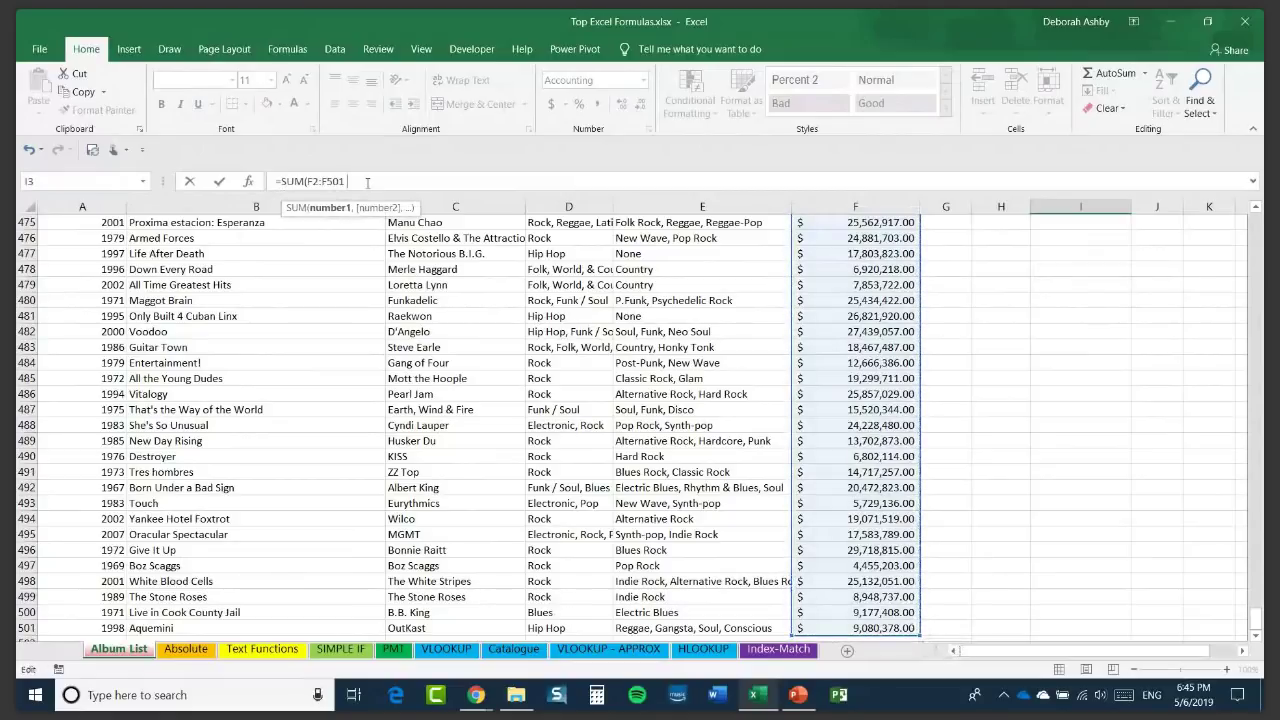
text())
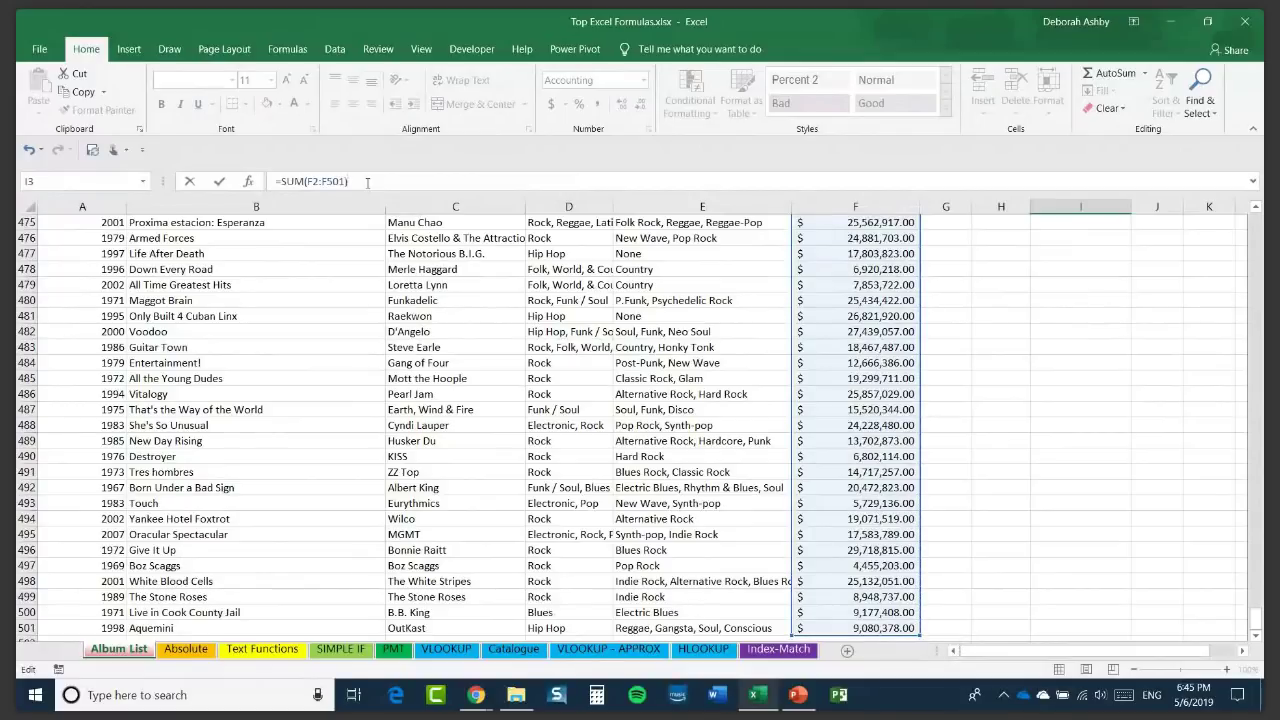
key(Return)
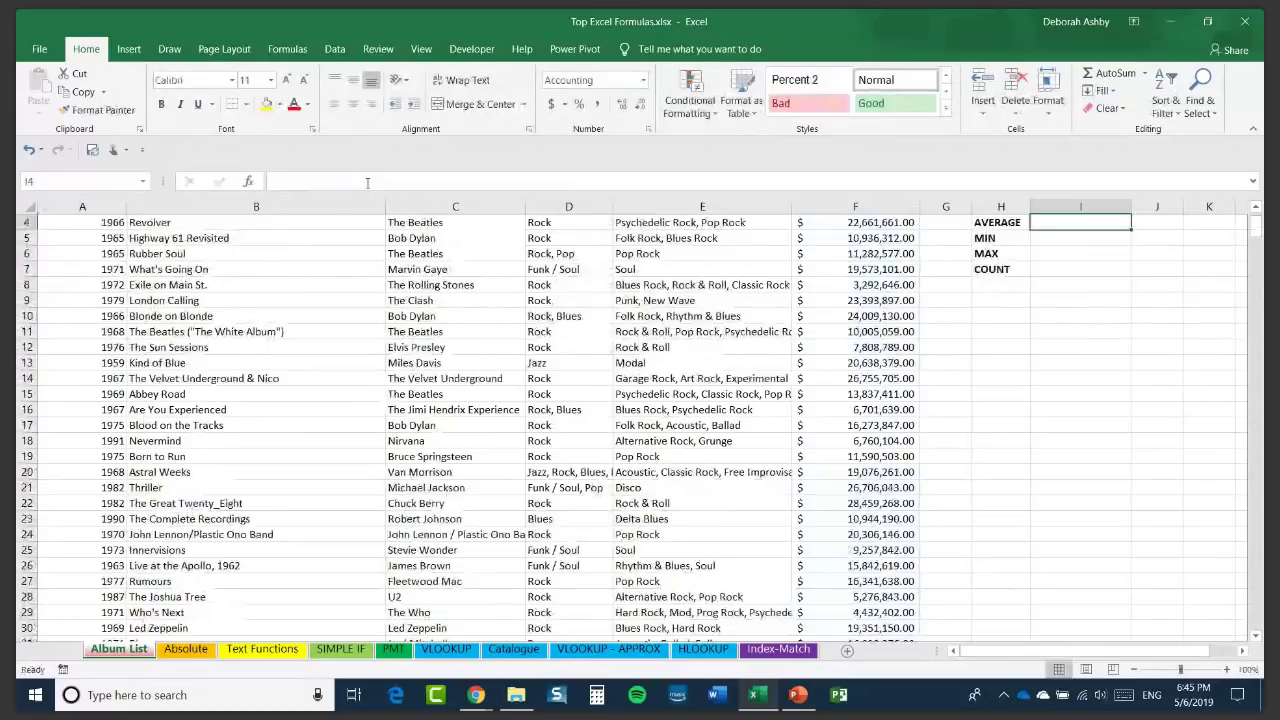
key(Up)
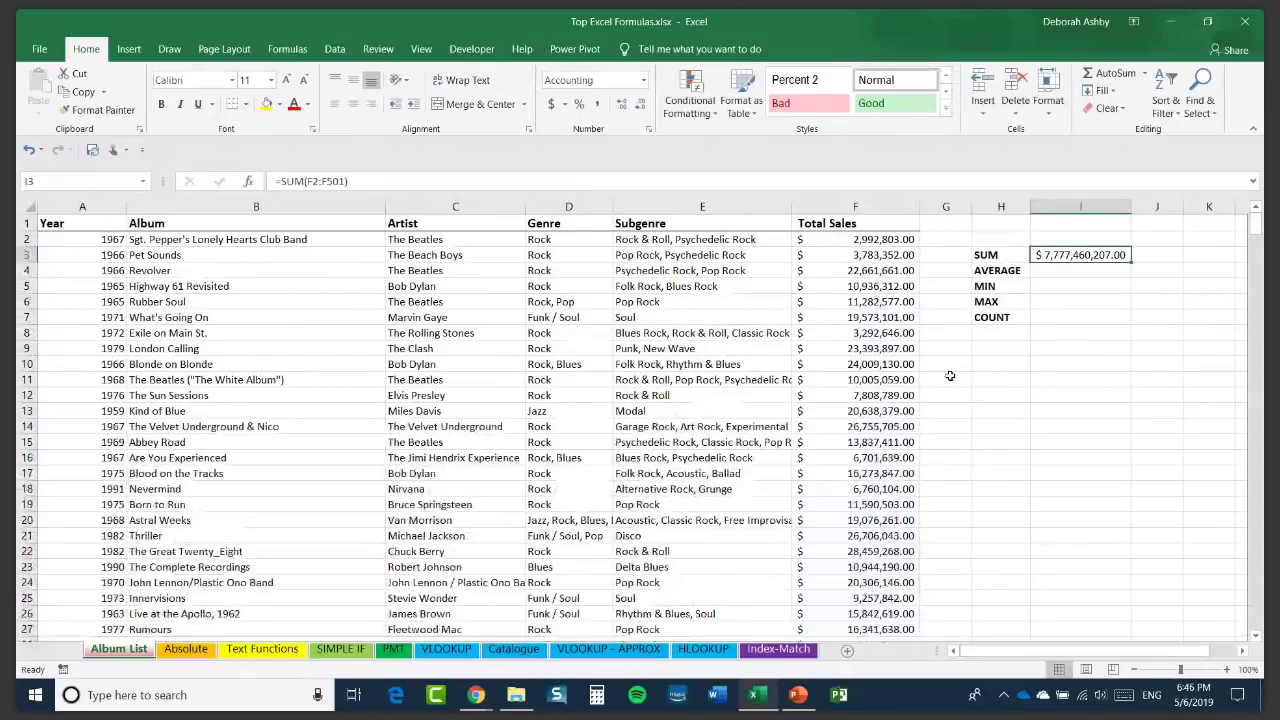
click(1059, 273)
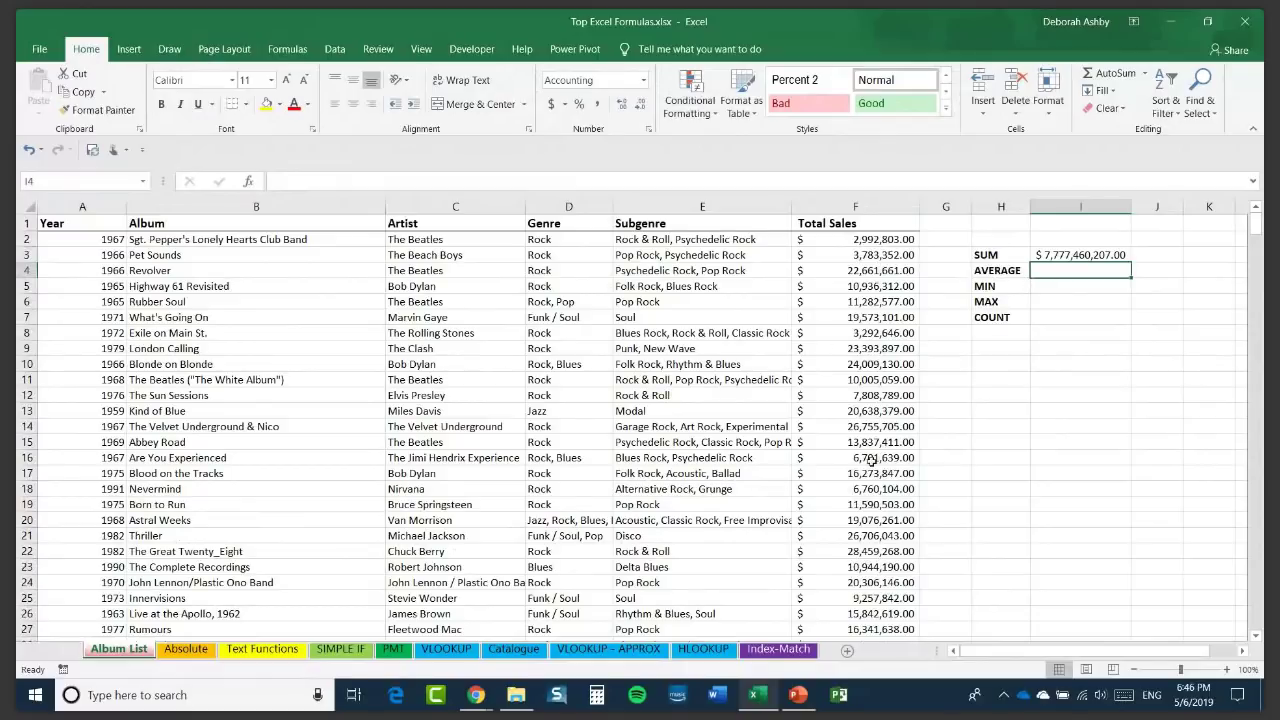
text(=AVER)
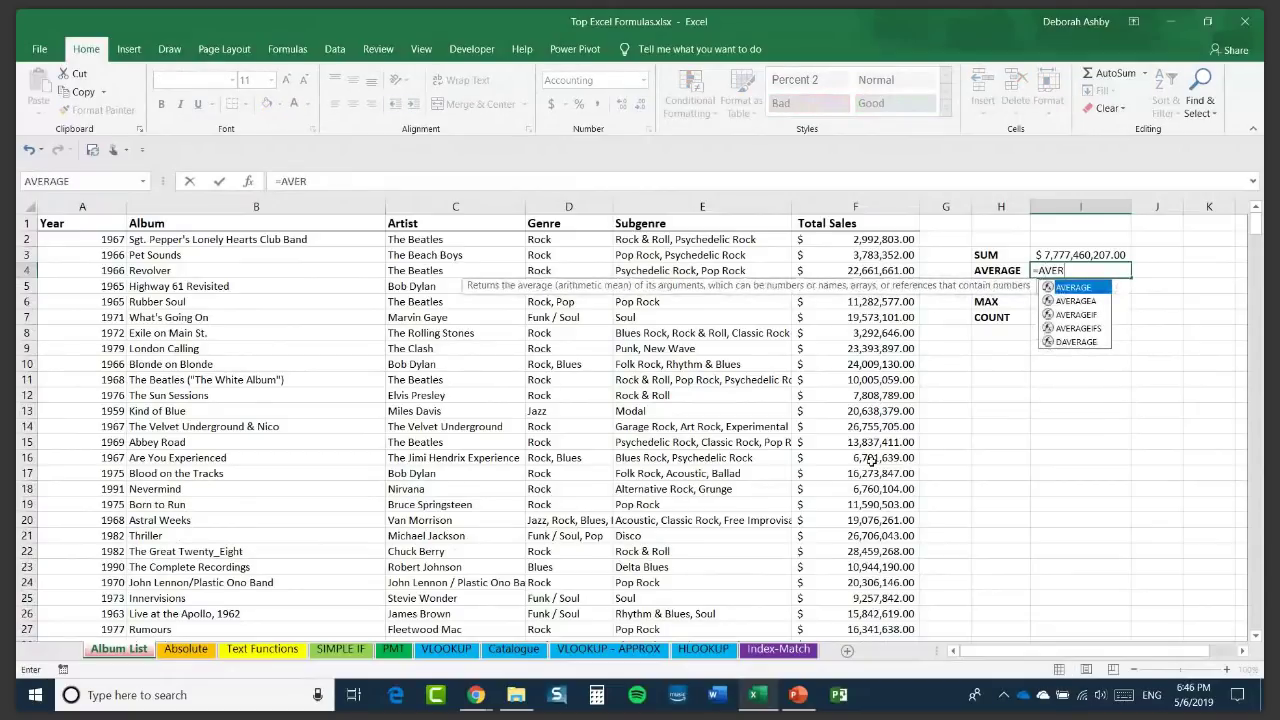
key(BackSpace)
key(BackSpace)
key(BackSpace)
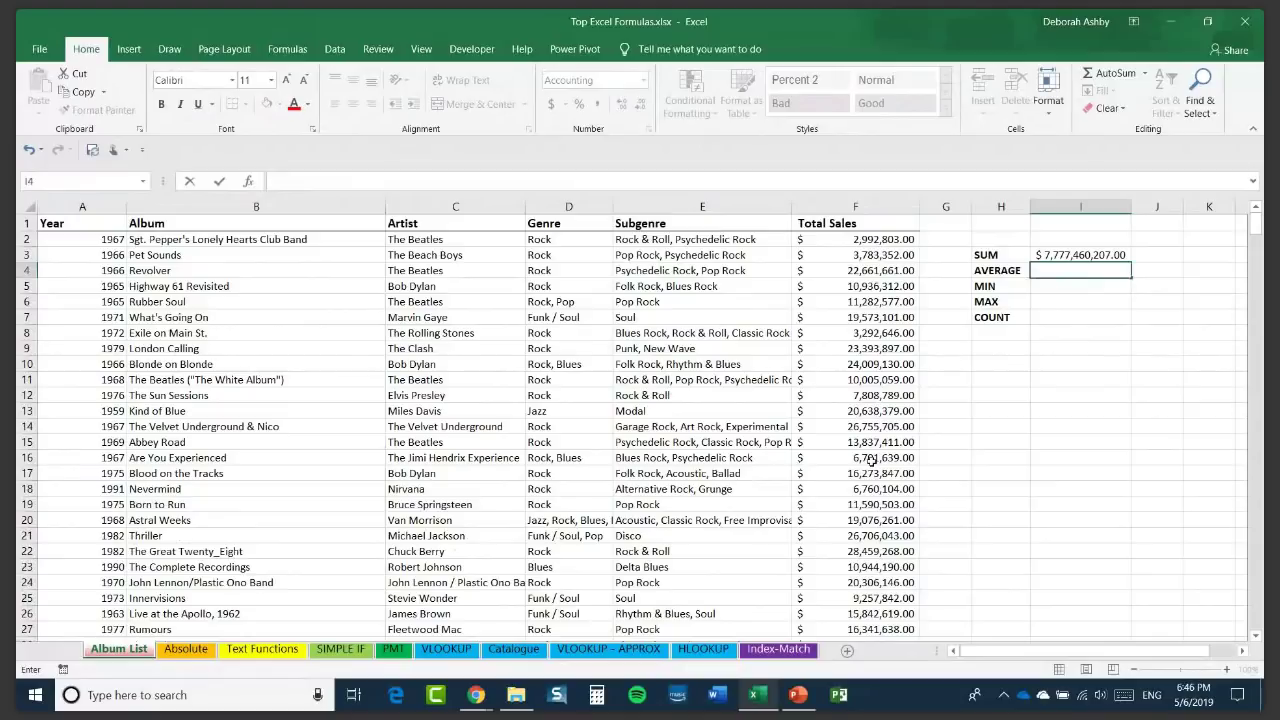
click(1080, 318)
Use Insert Function in cell I4 to search for "average" and choose the AVERAGE function.
click(1075, 272)
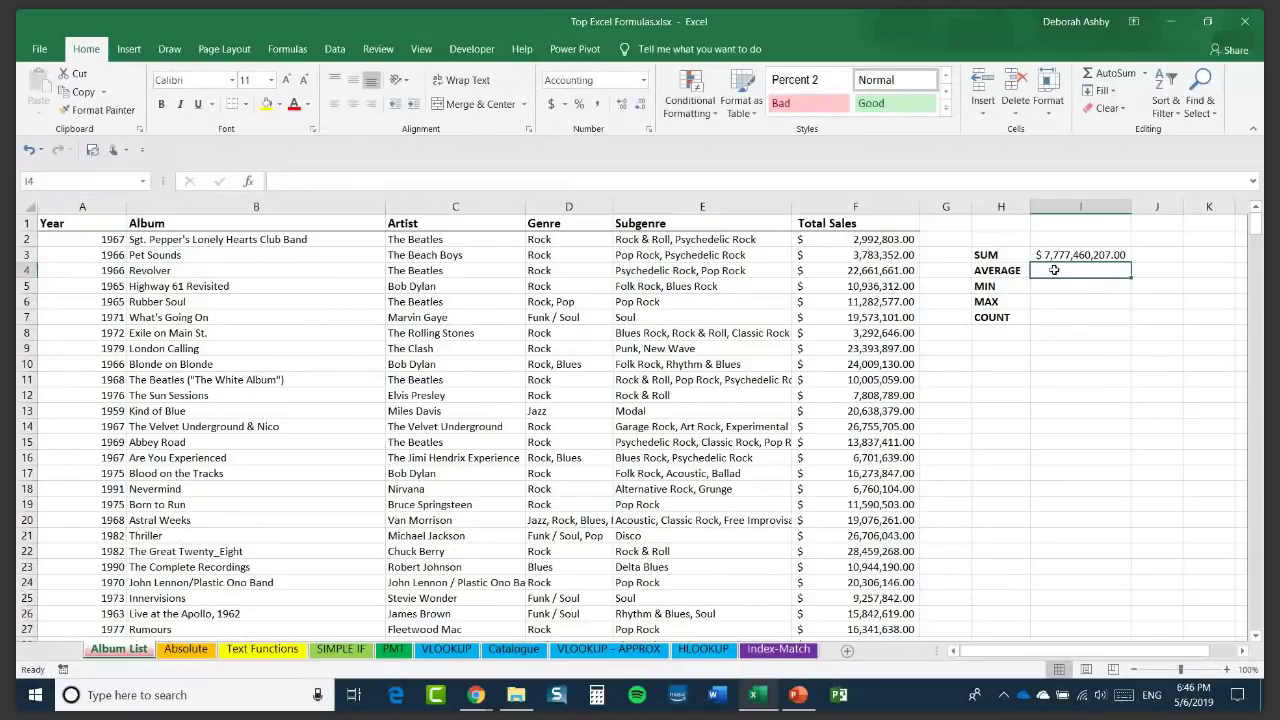
click(250, 183)
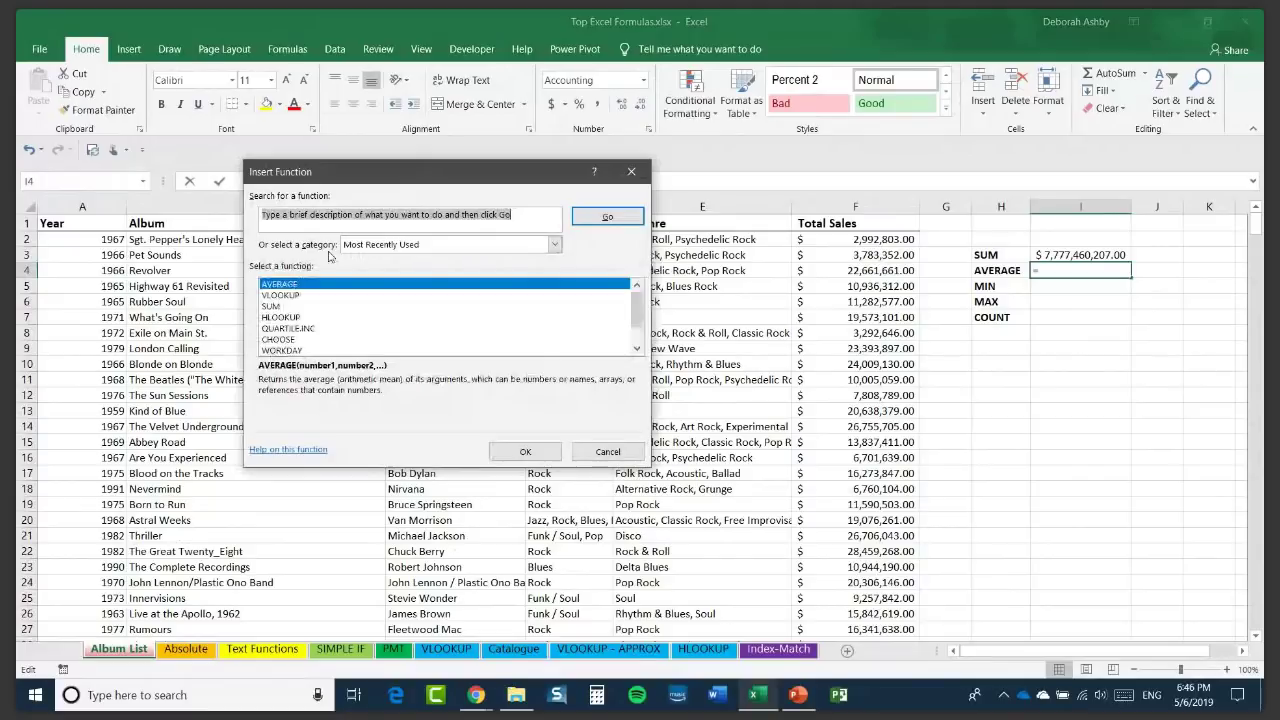
text(a)
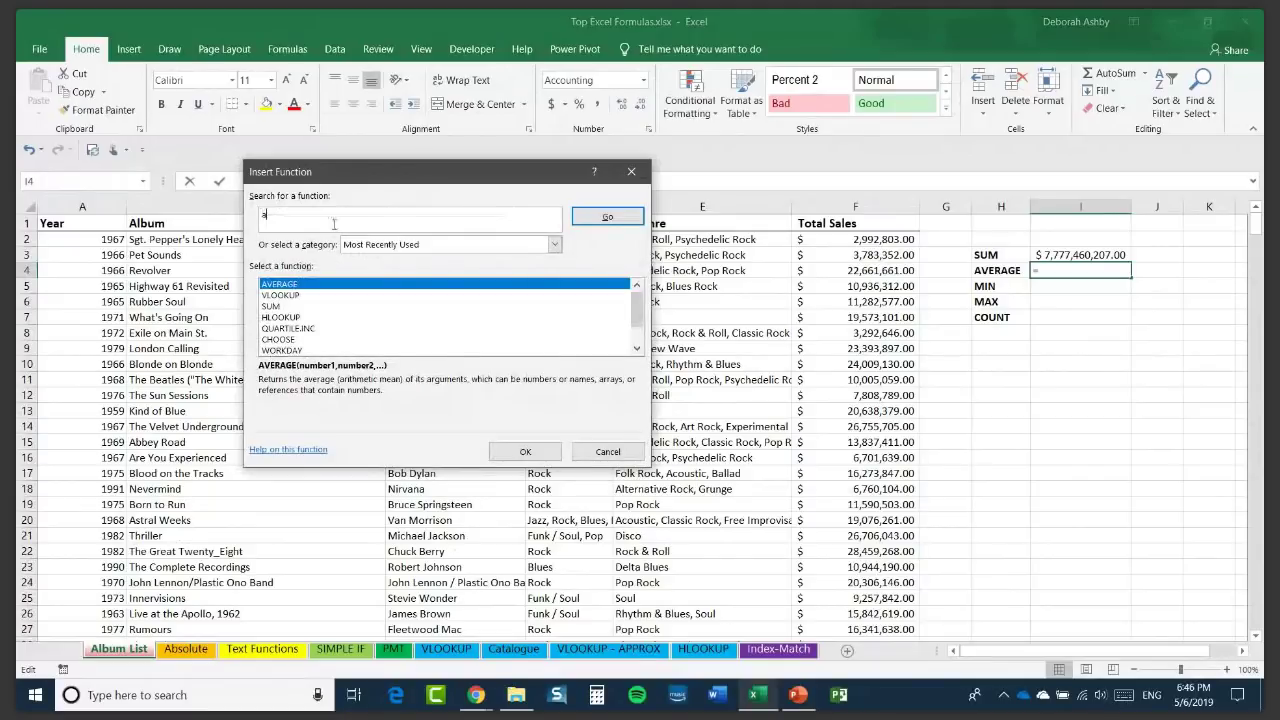
text(verage)
click(603, 217)
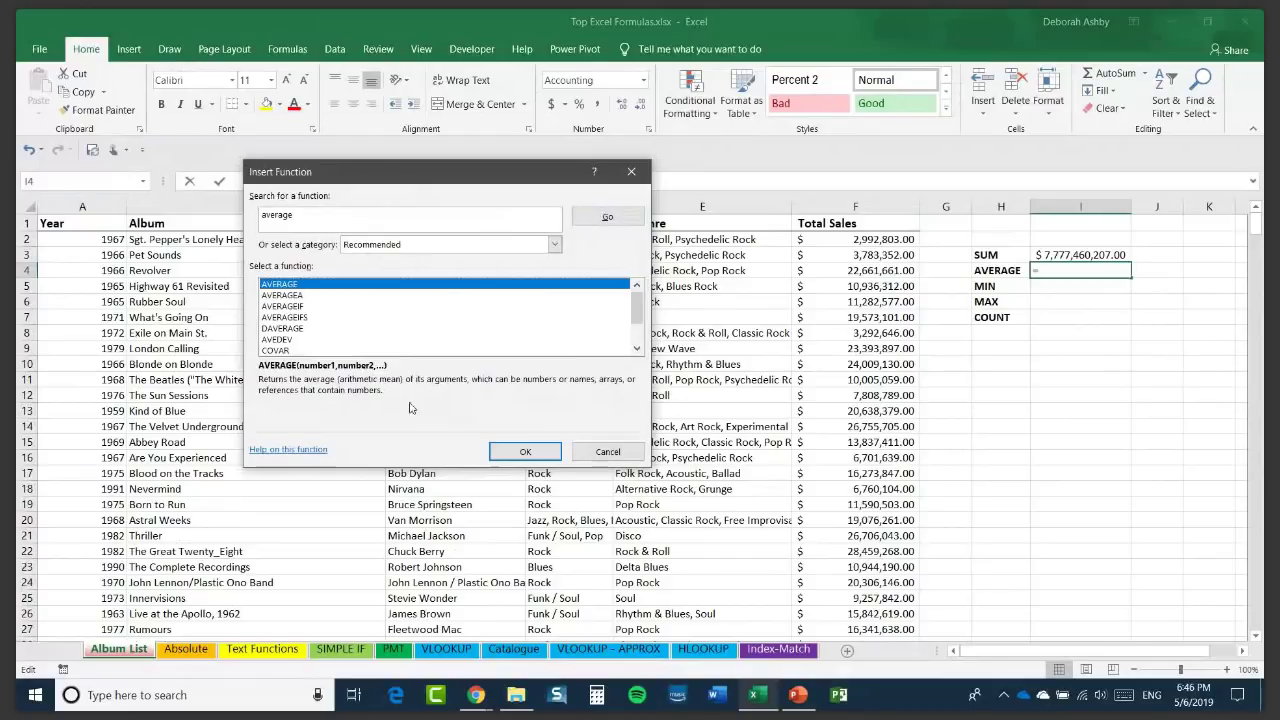
double_click(280, 284)
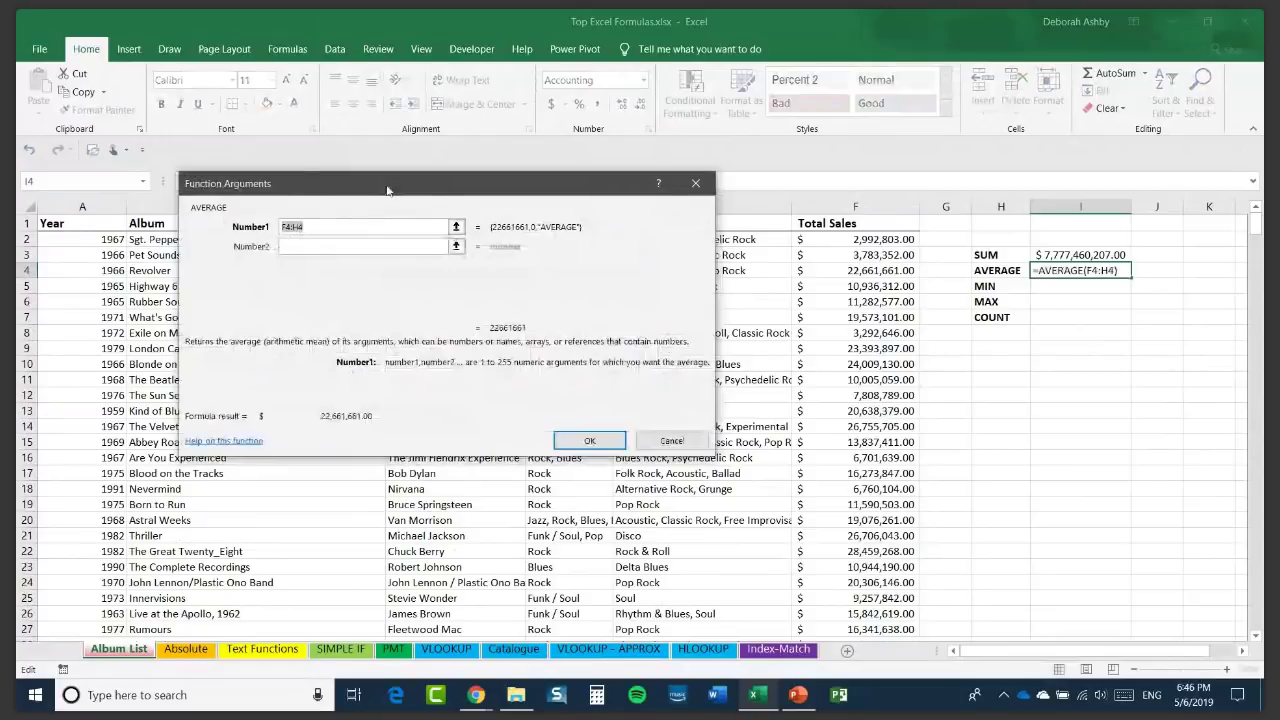
Set the AVERAGE function's Number1 argument to the Total Sales range F2:F501 and complete the formula.
drag(388, 190, 335, 213)
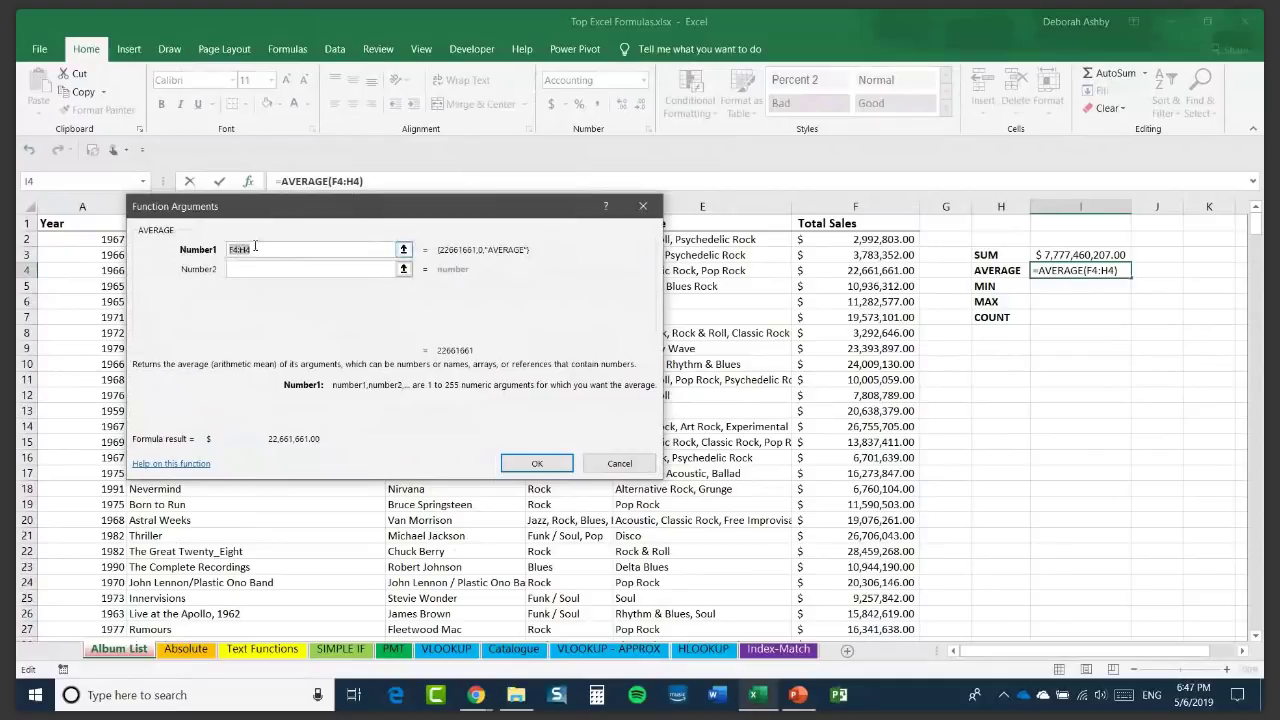
click(857, 240)
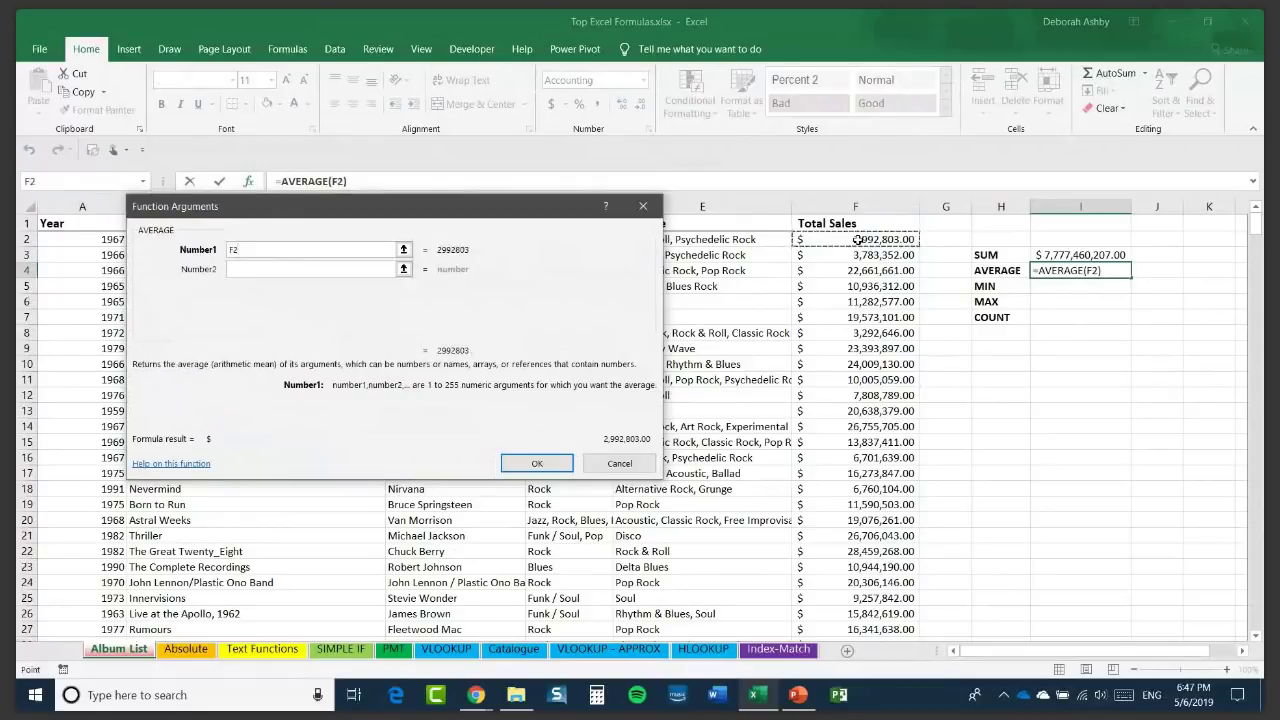
key(ctrl+shift+Down)
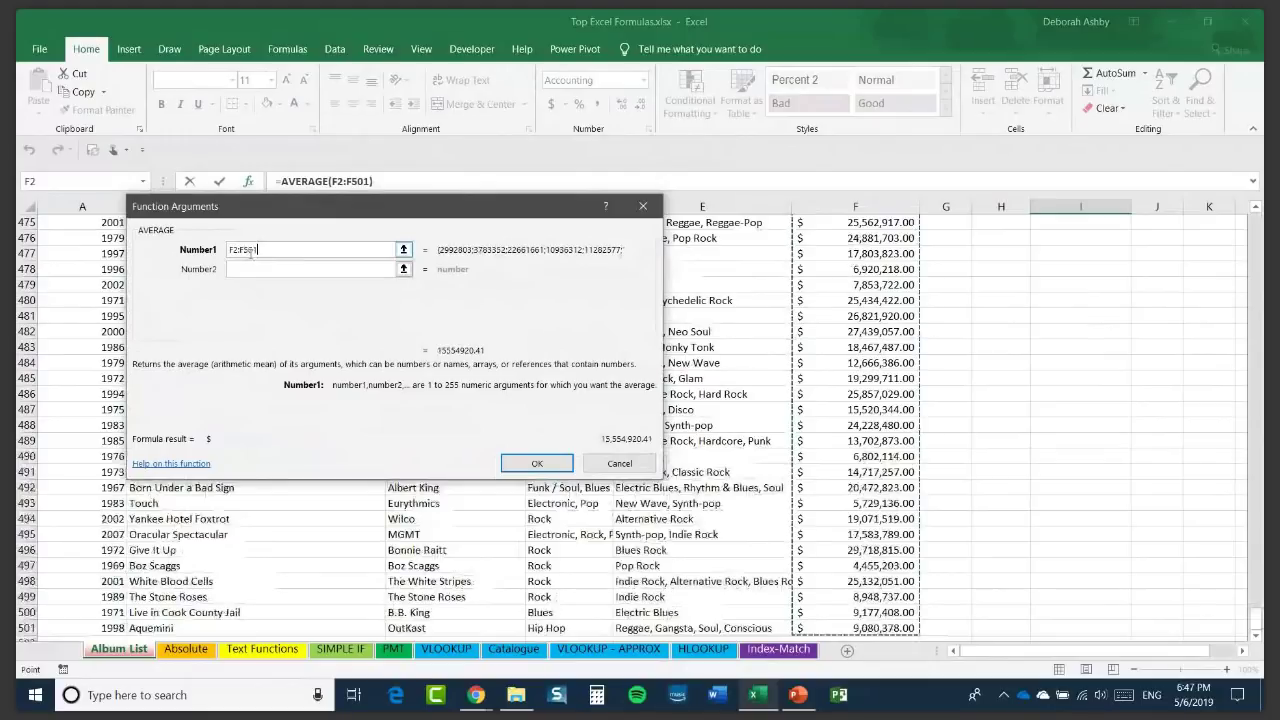
click(537, 465)
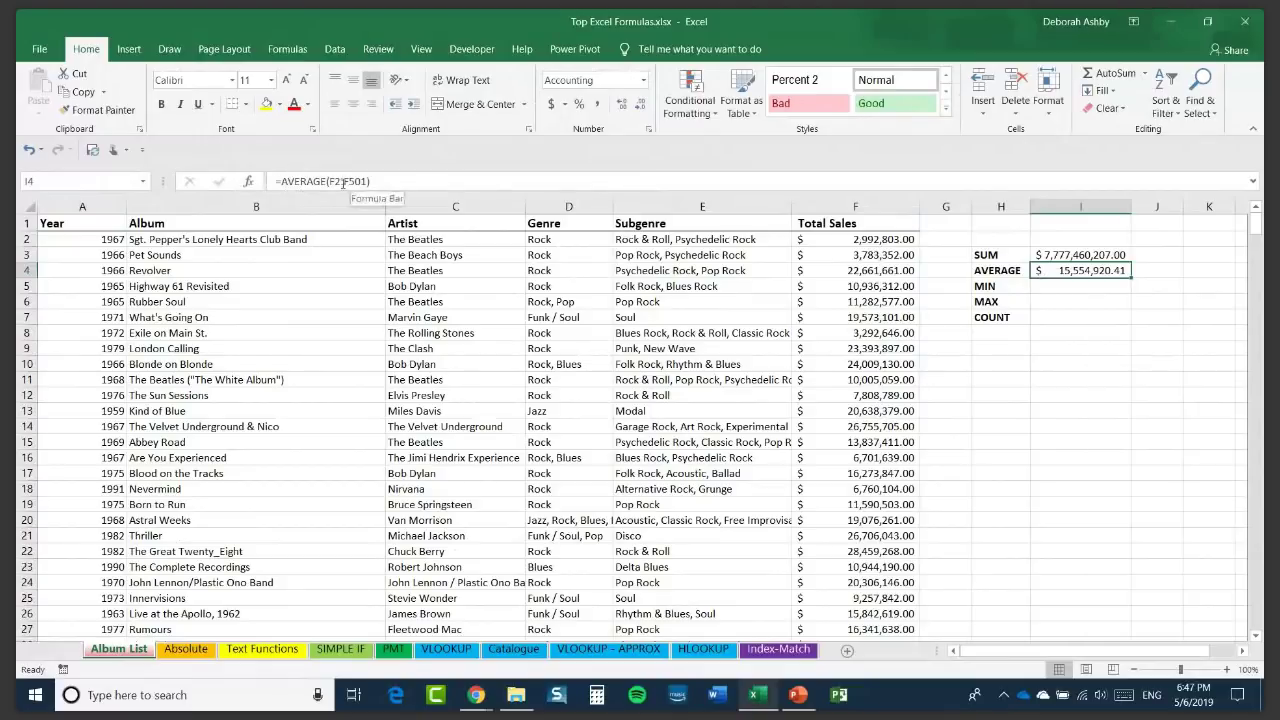
click(1073, 256)
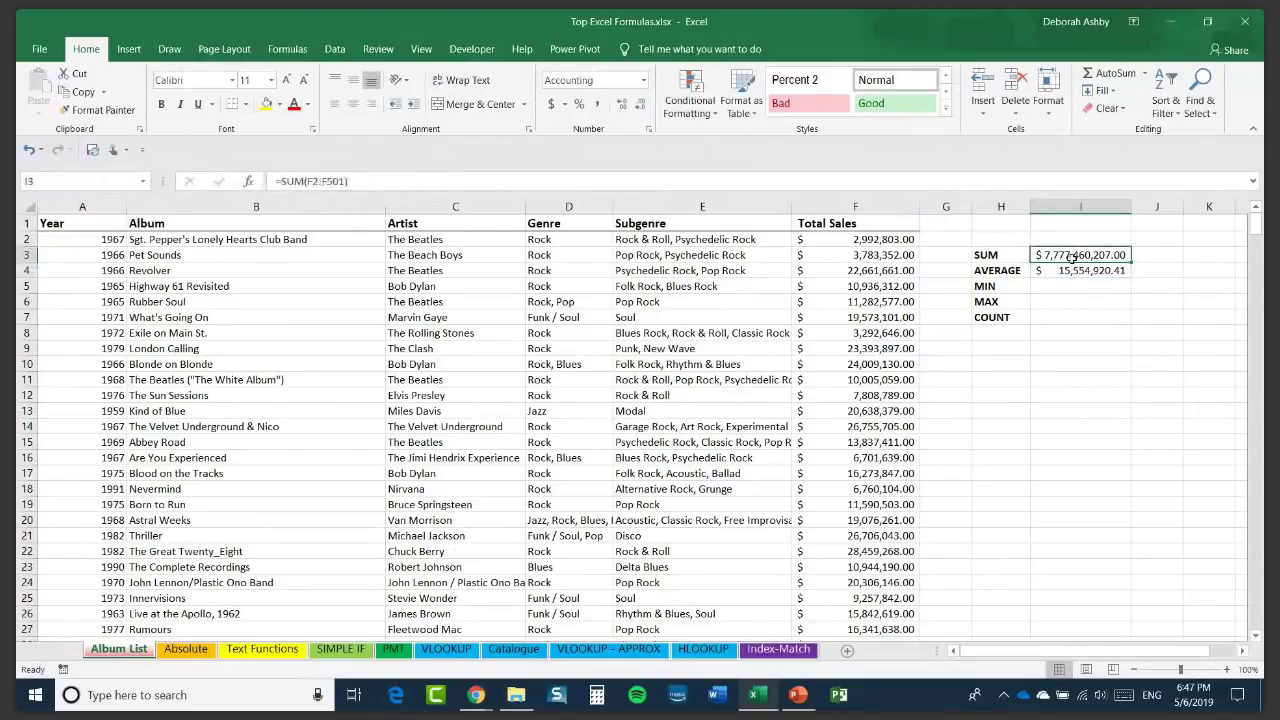
Insert the AutoSum Min function in cell I5 with the Total Sales range F2:F501.
click(1045, 286)
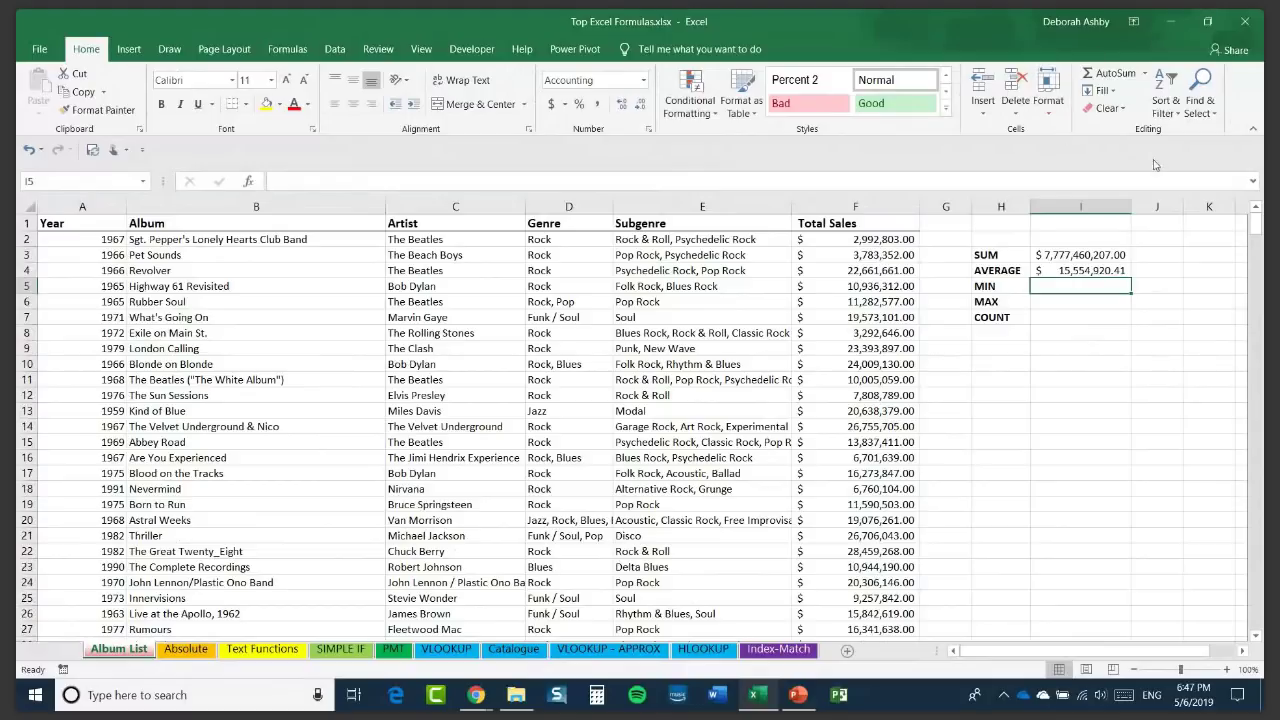
click(1146, 74)
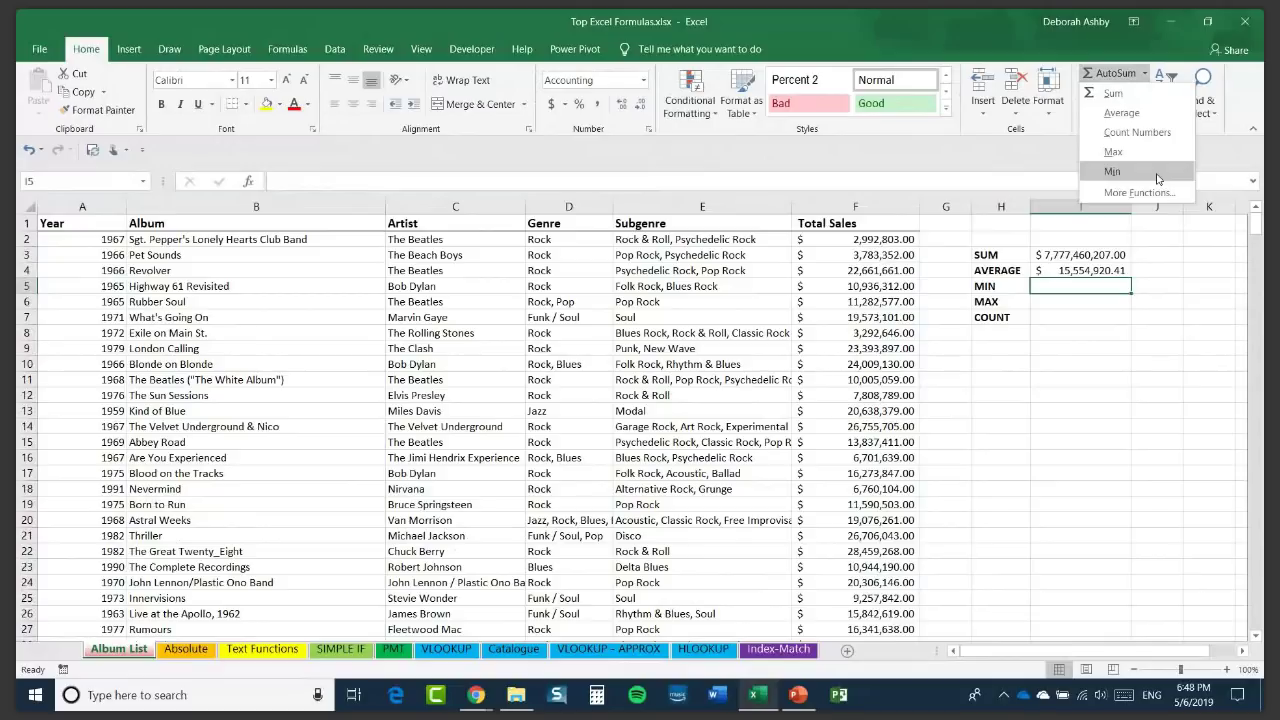
click(1113, 172)
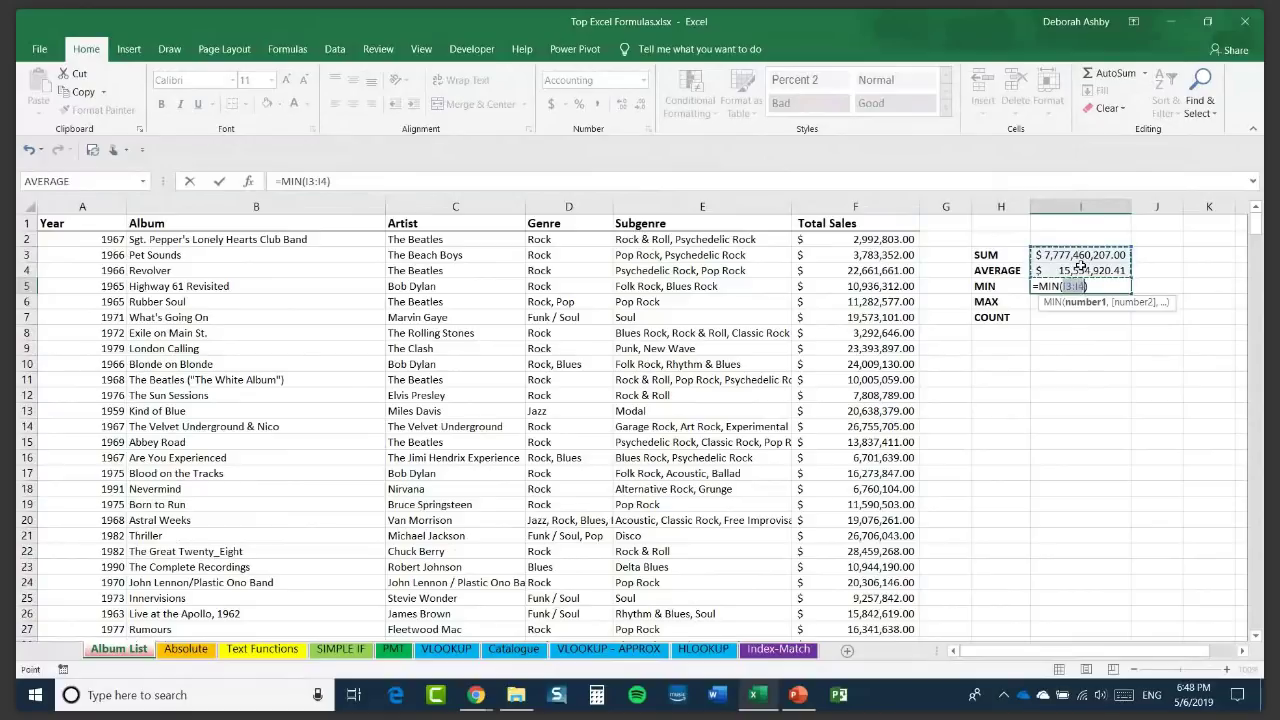
click(842, 240)
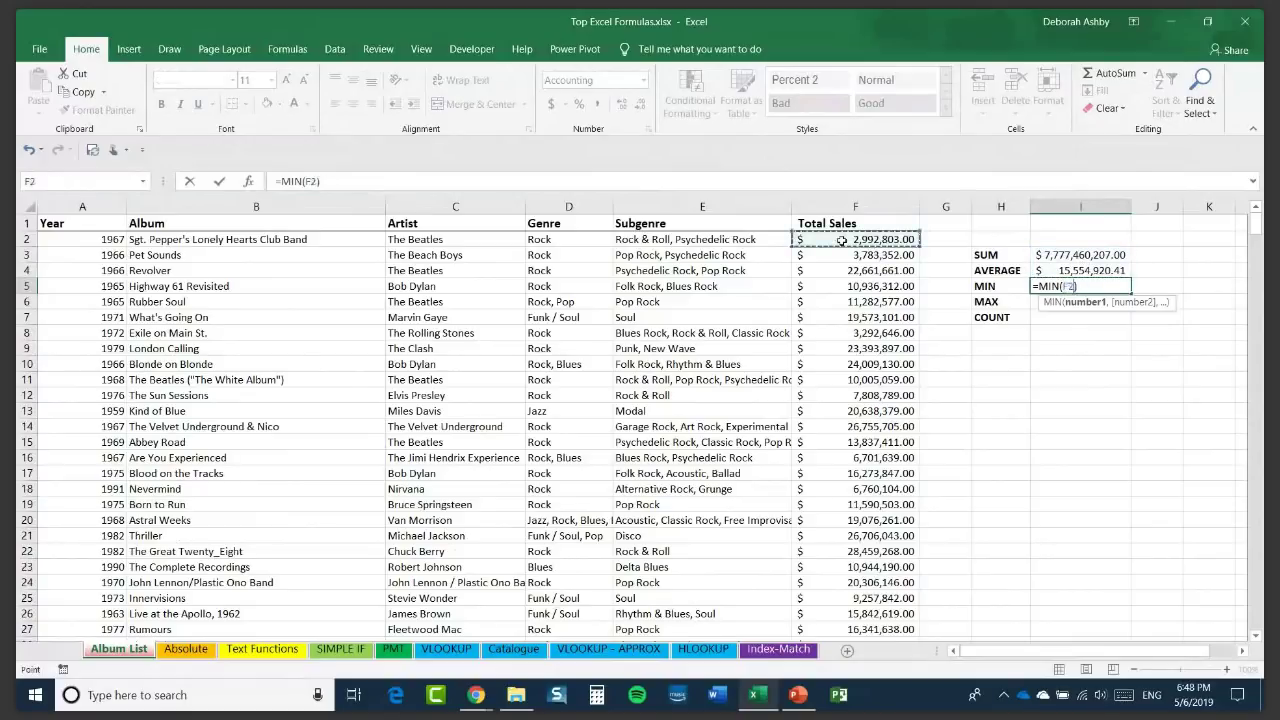
key(ctrl+shift+Down)
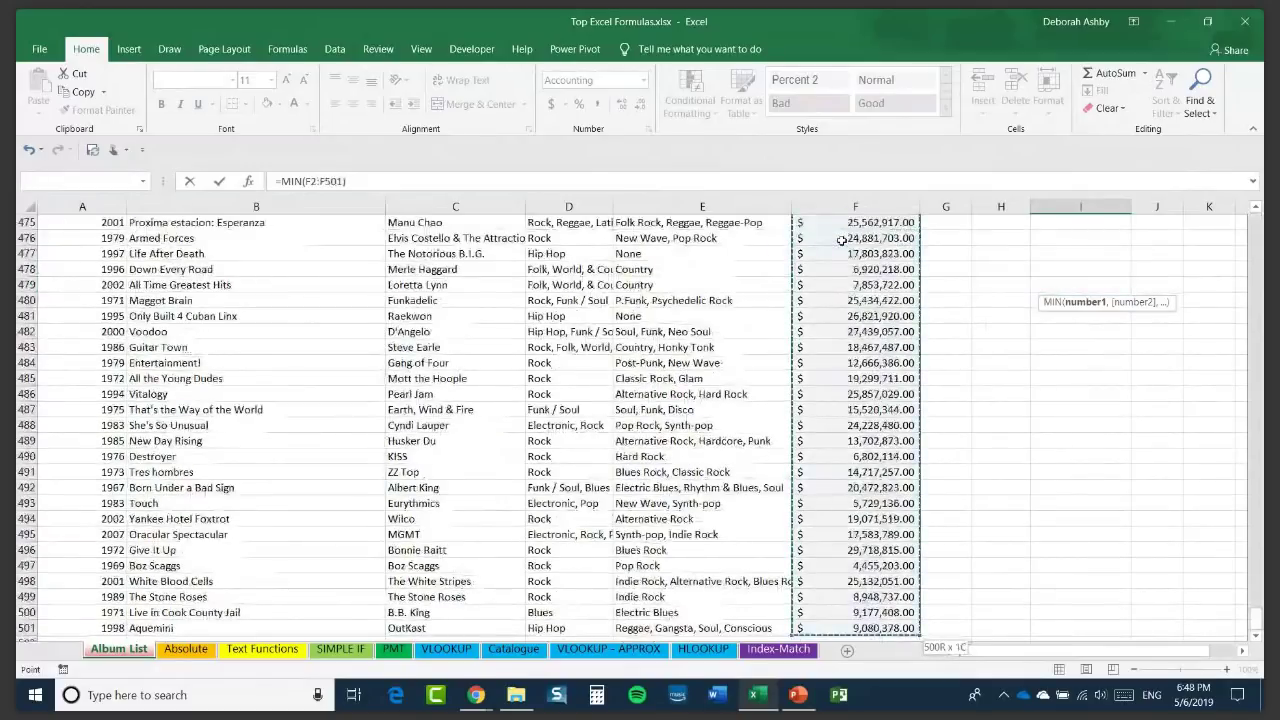
key(Return)
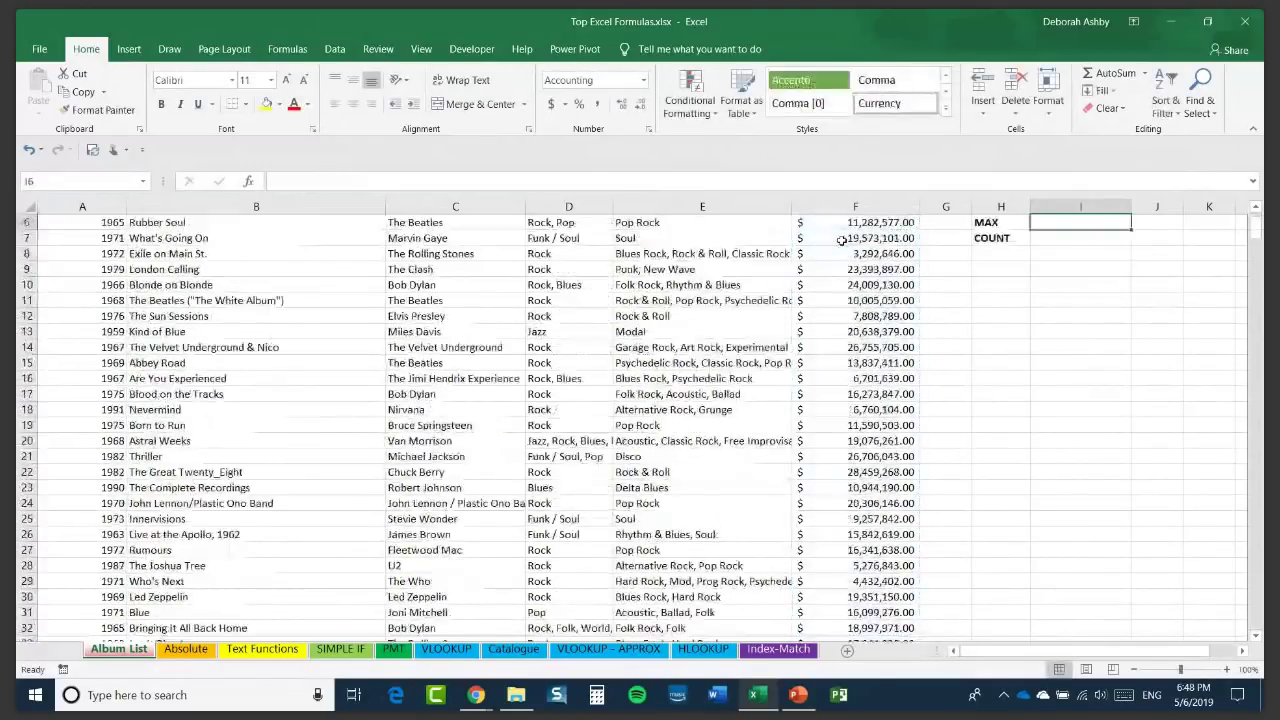
key(Up)
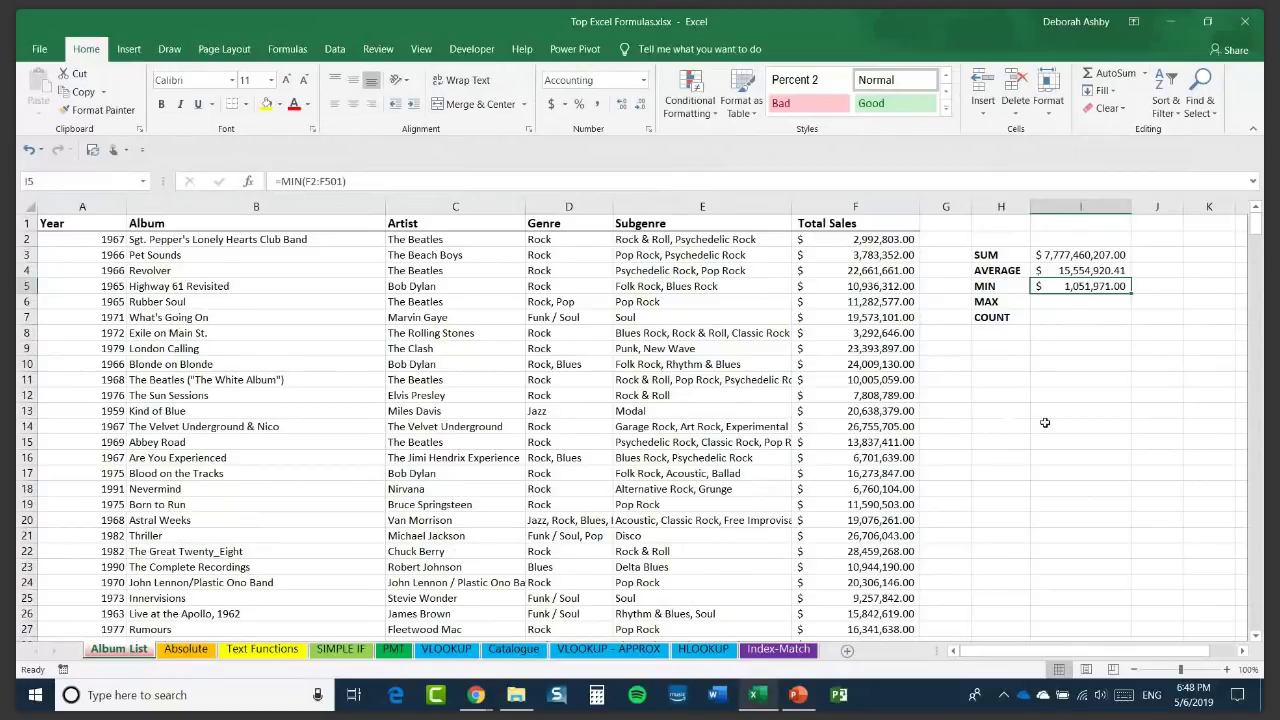
click(1050, 305)
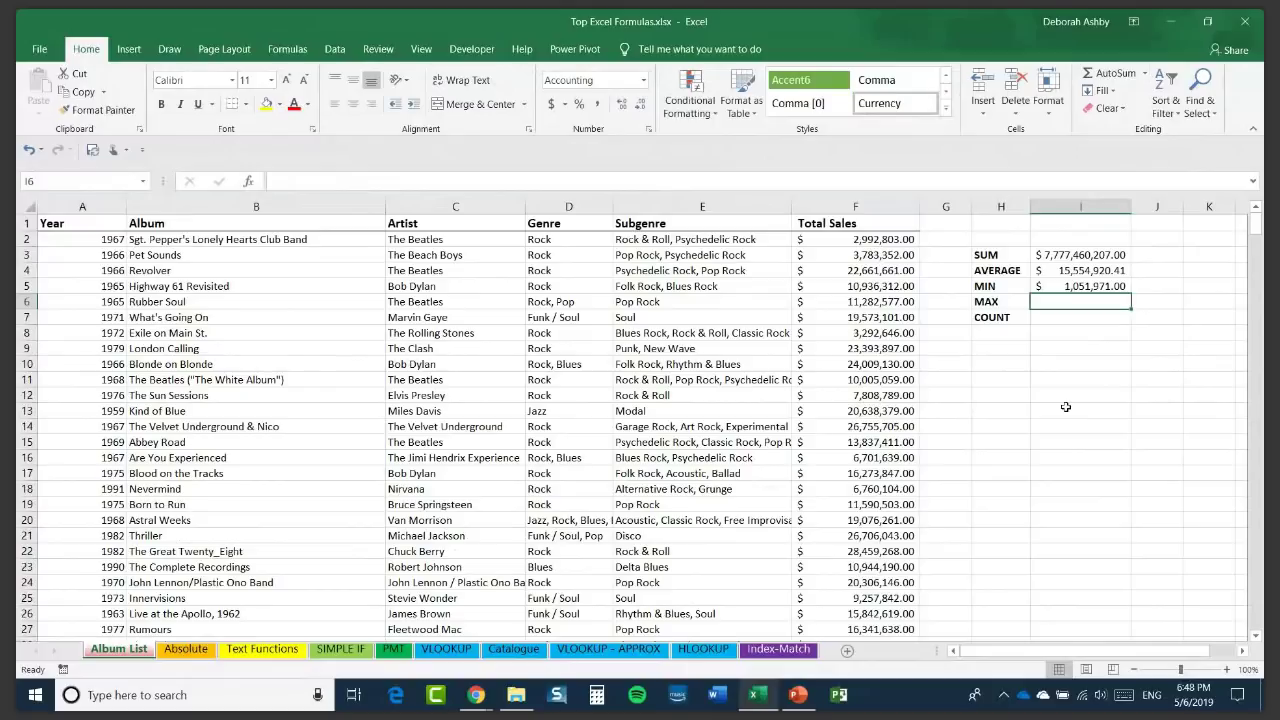
text(=MAX)
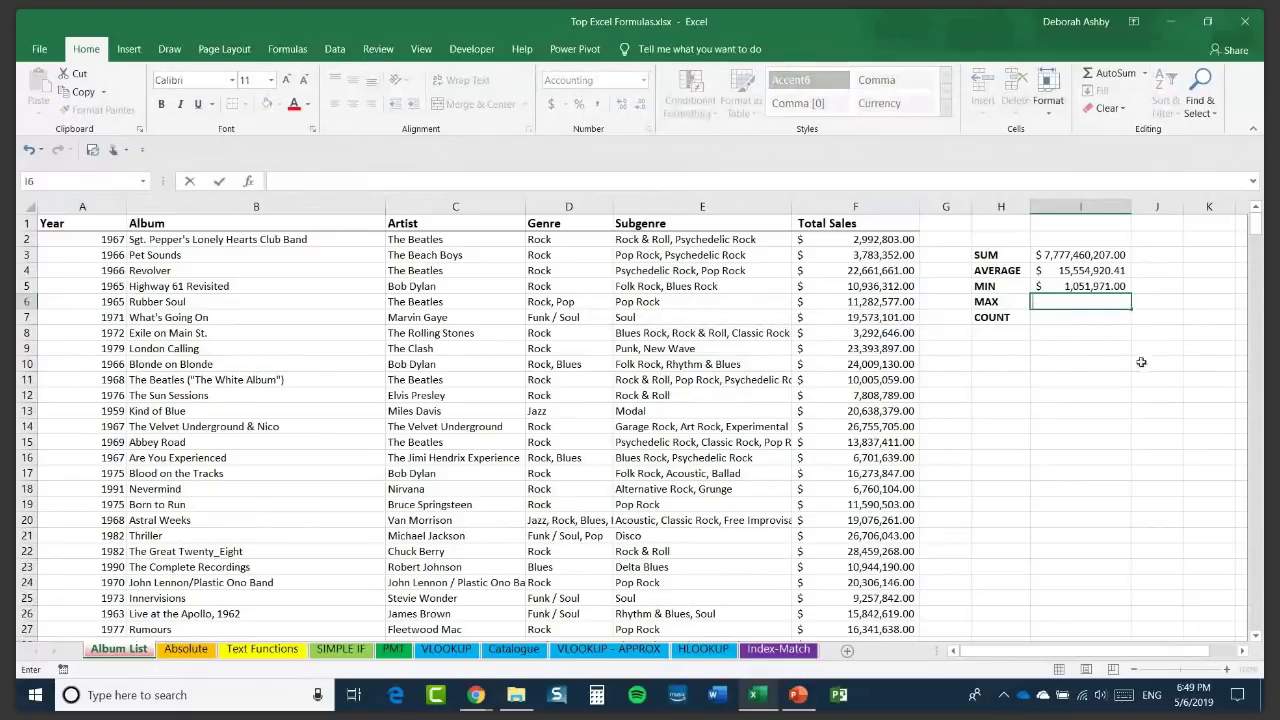
click(1083, 379)
click(1069, 302)
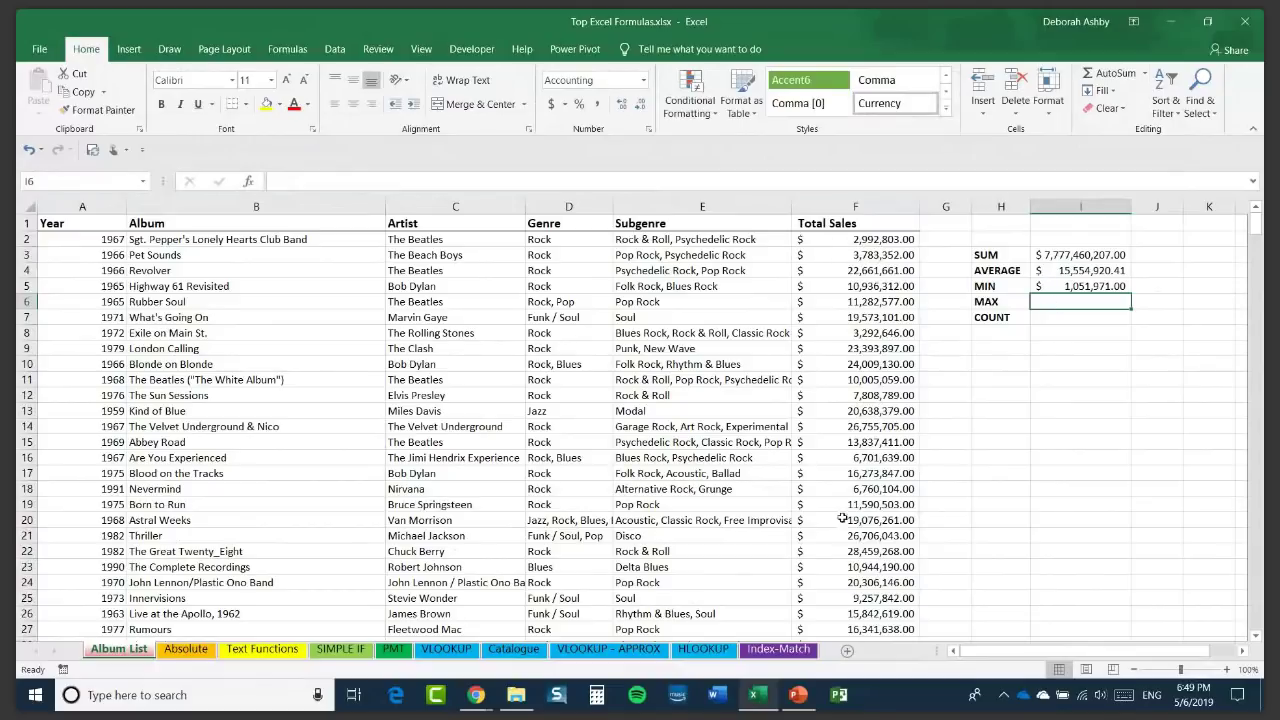
Select the Total Sales values F2:F501 and name the range Total_Sales.
click(823, 241)
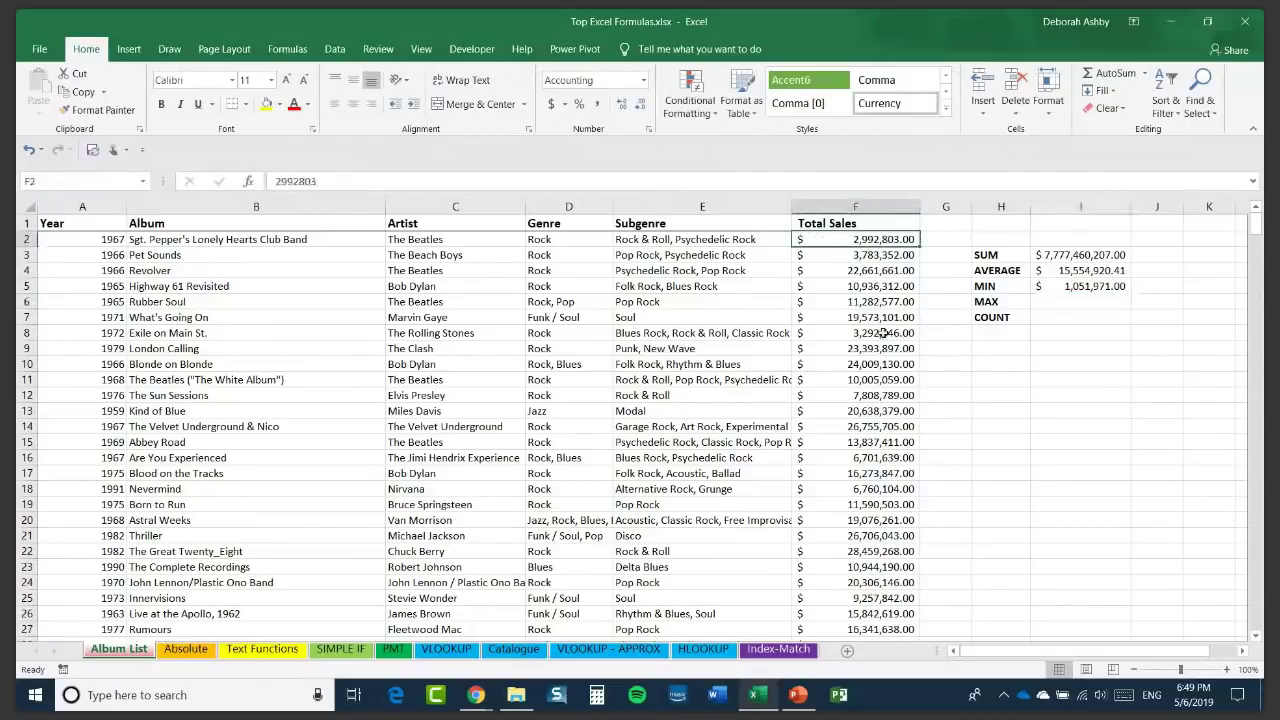
key(ctrl+shift+Down)
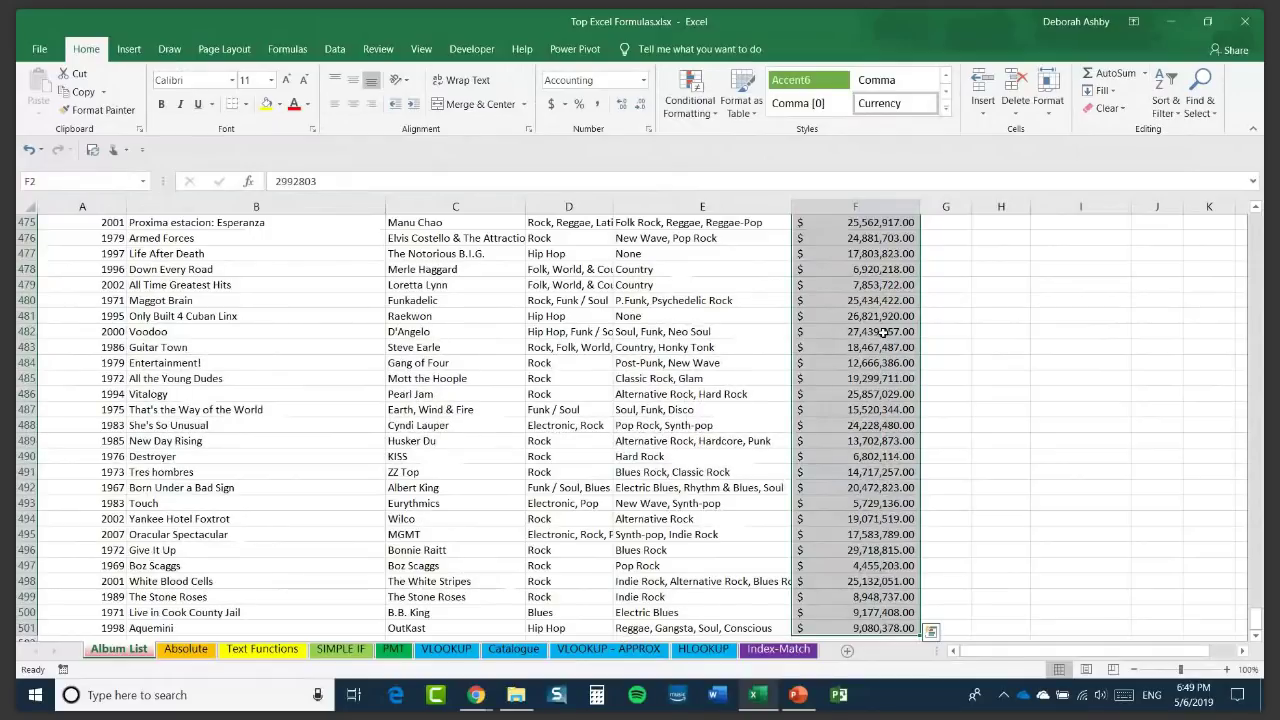
click(41, 180)
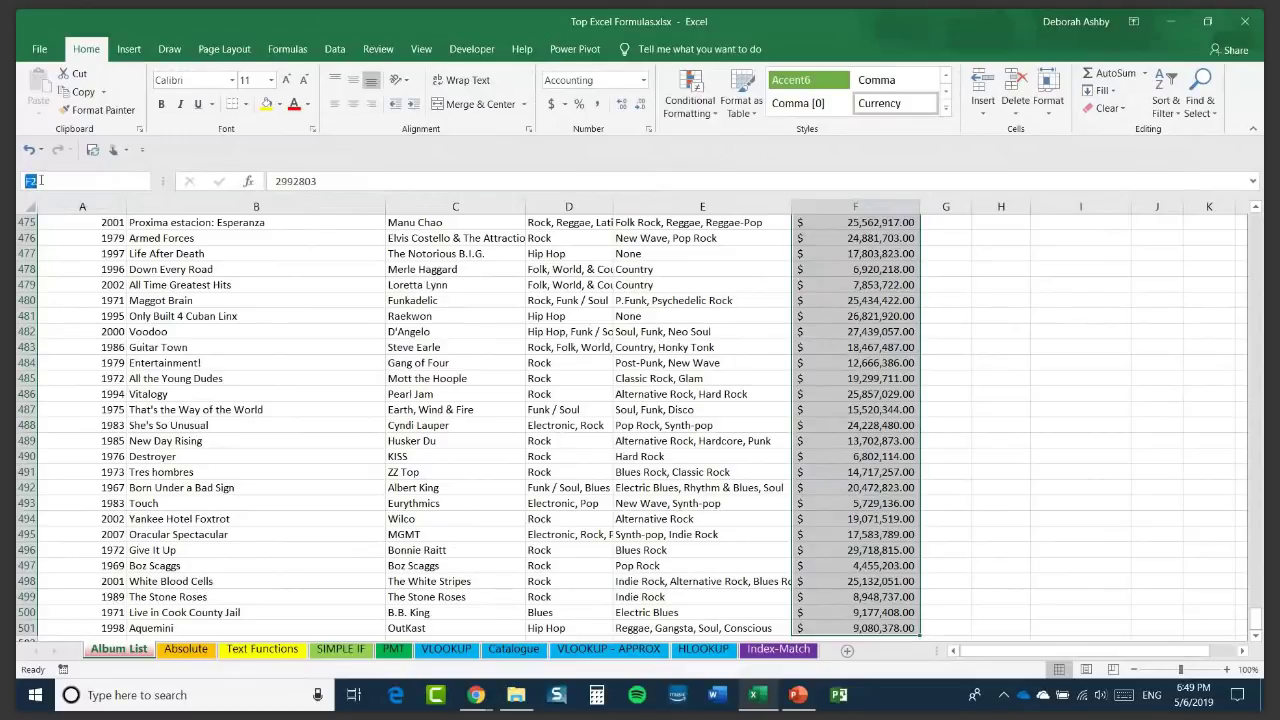
text(Total_Sales)
key(Return)
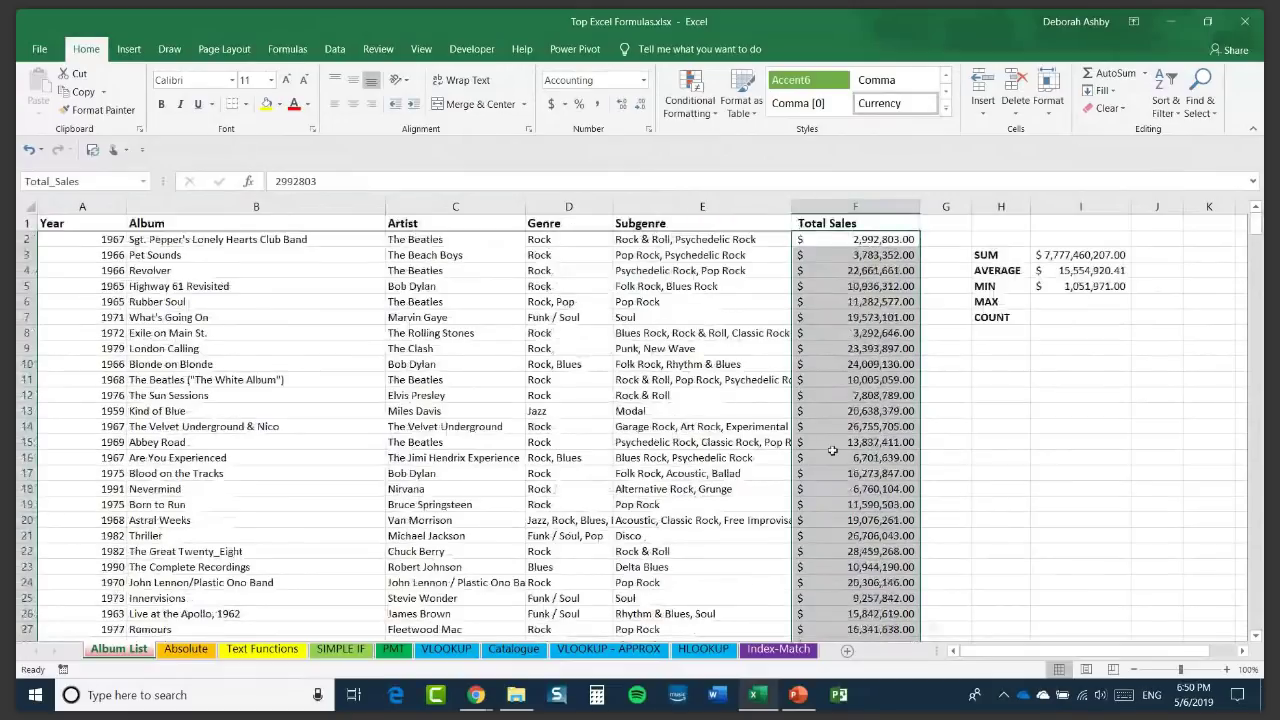
Enter the formula =MAX(Total_Sales) in cell I6, using the named range as its argument.
click(1032, 298)
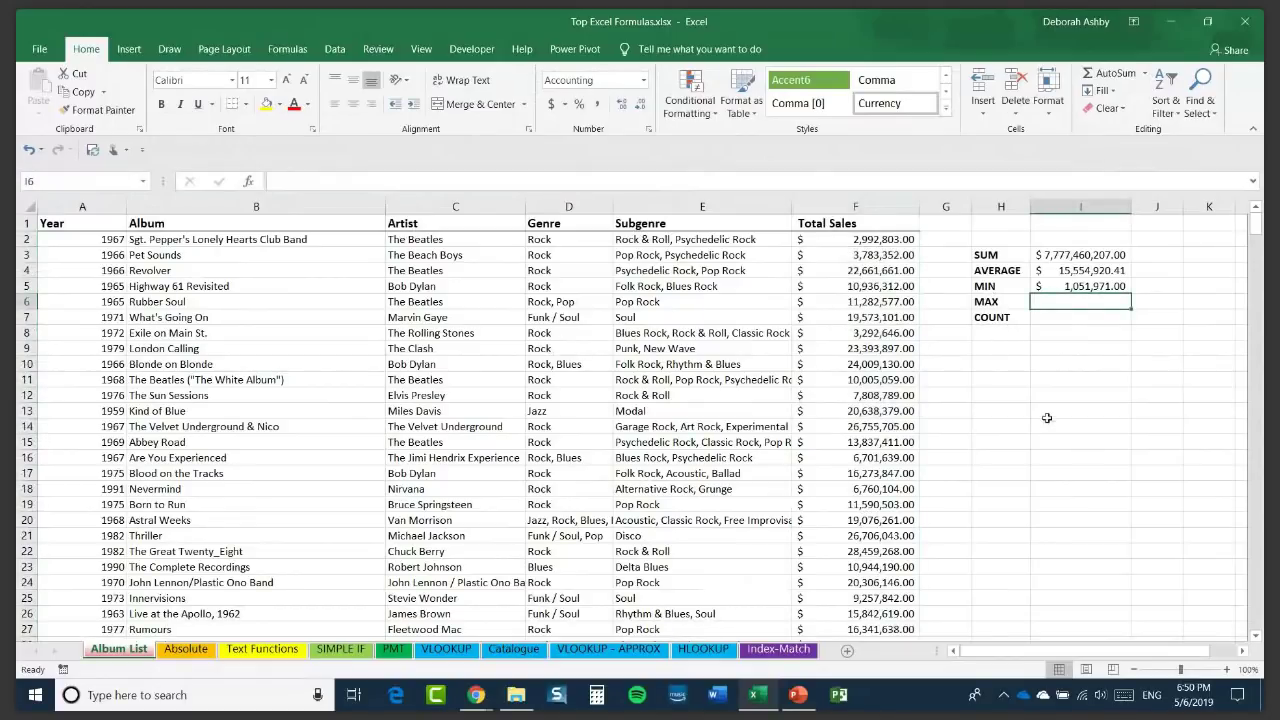
text(=MAX)
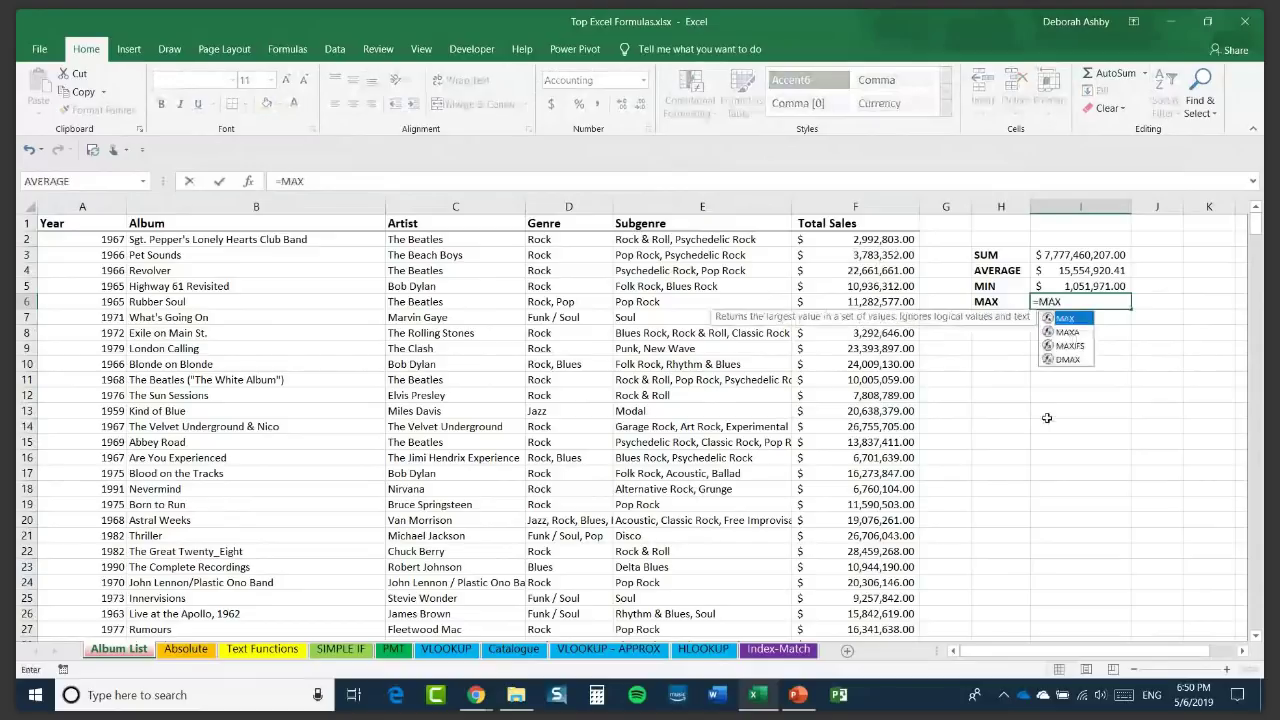
text(()
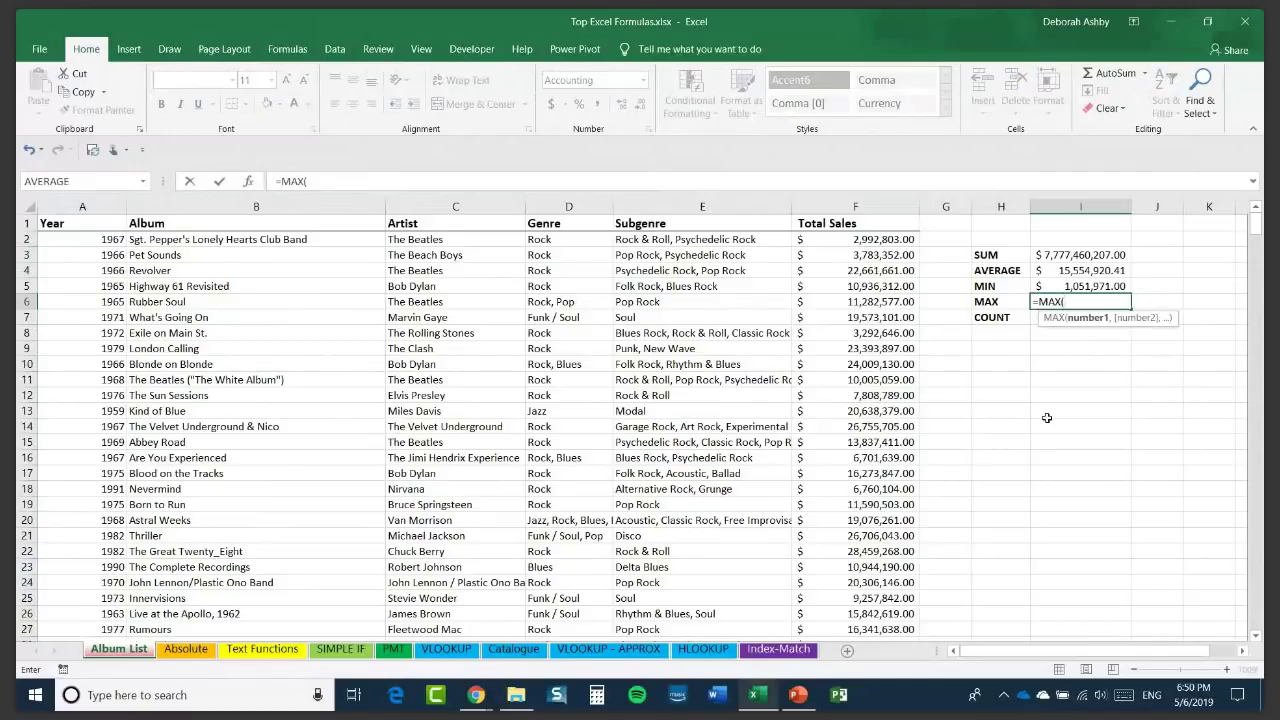
text(Tot)
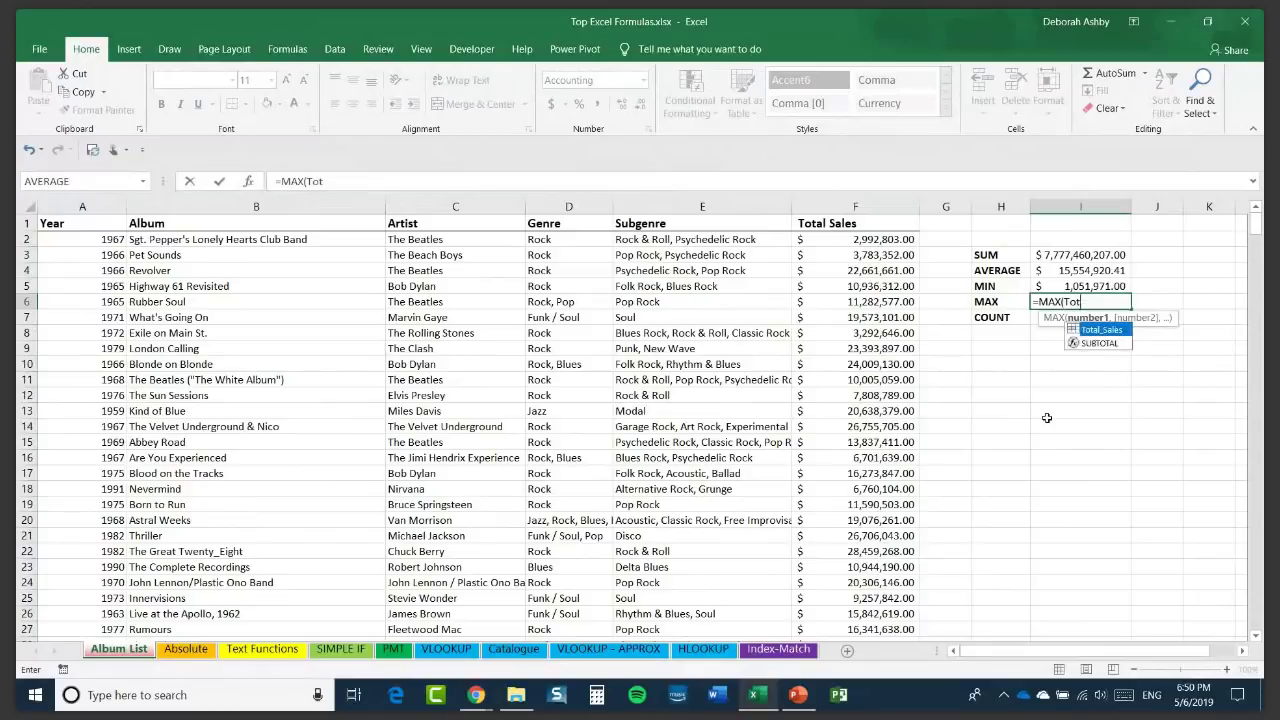
double_click(1102, 330)
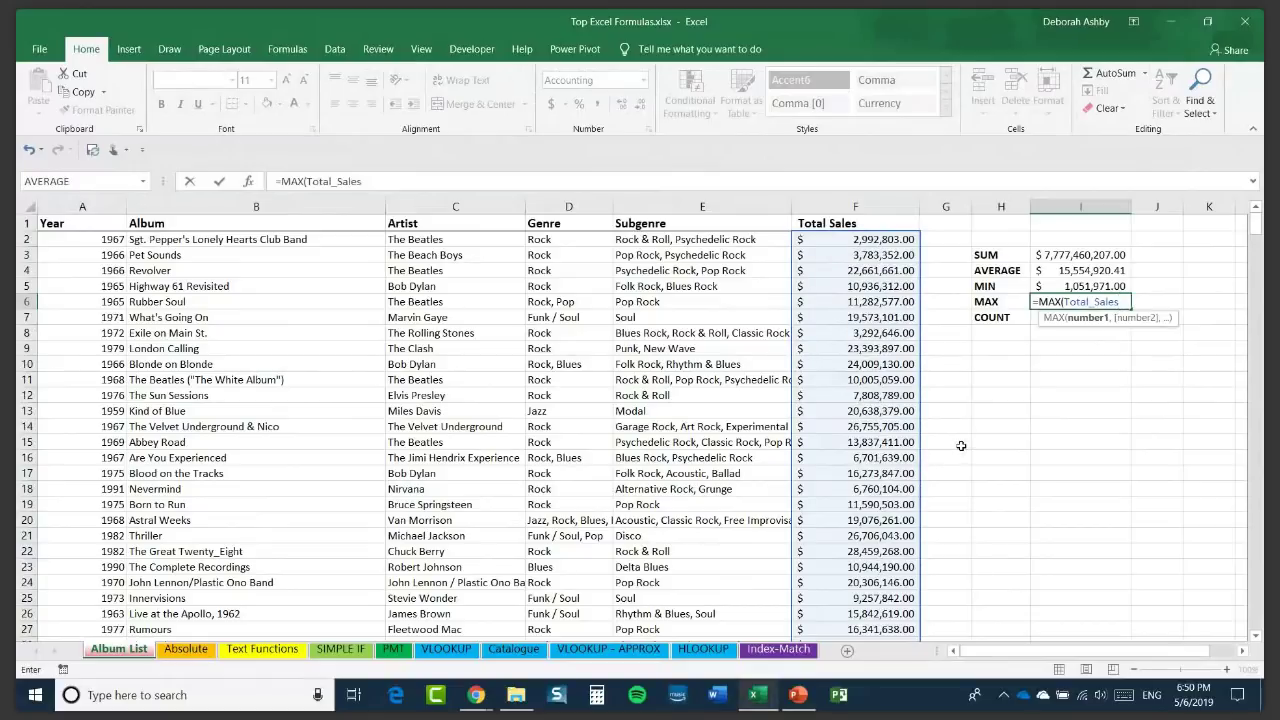
text())
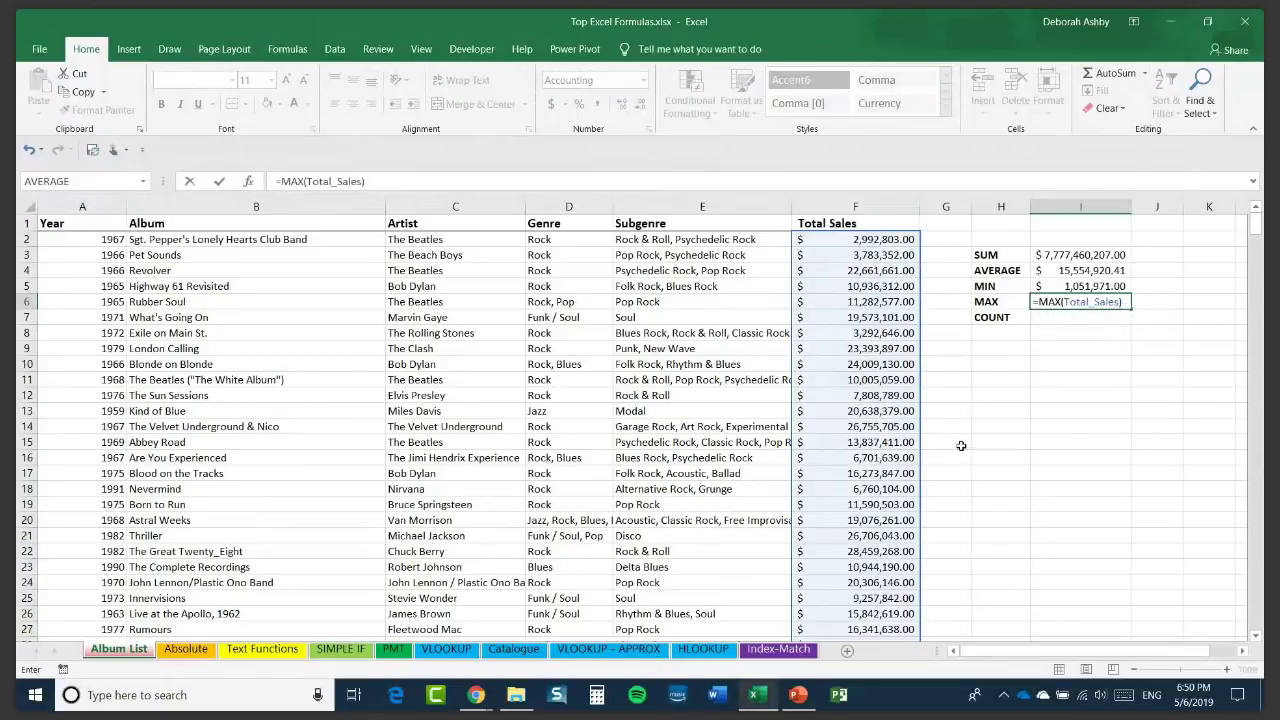
key(Return)
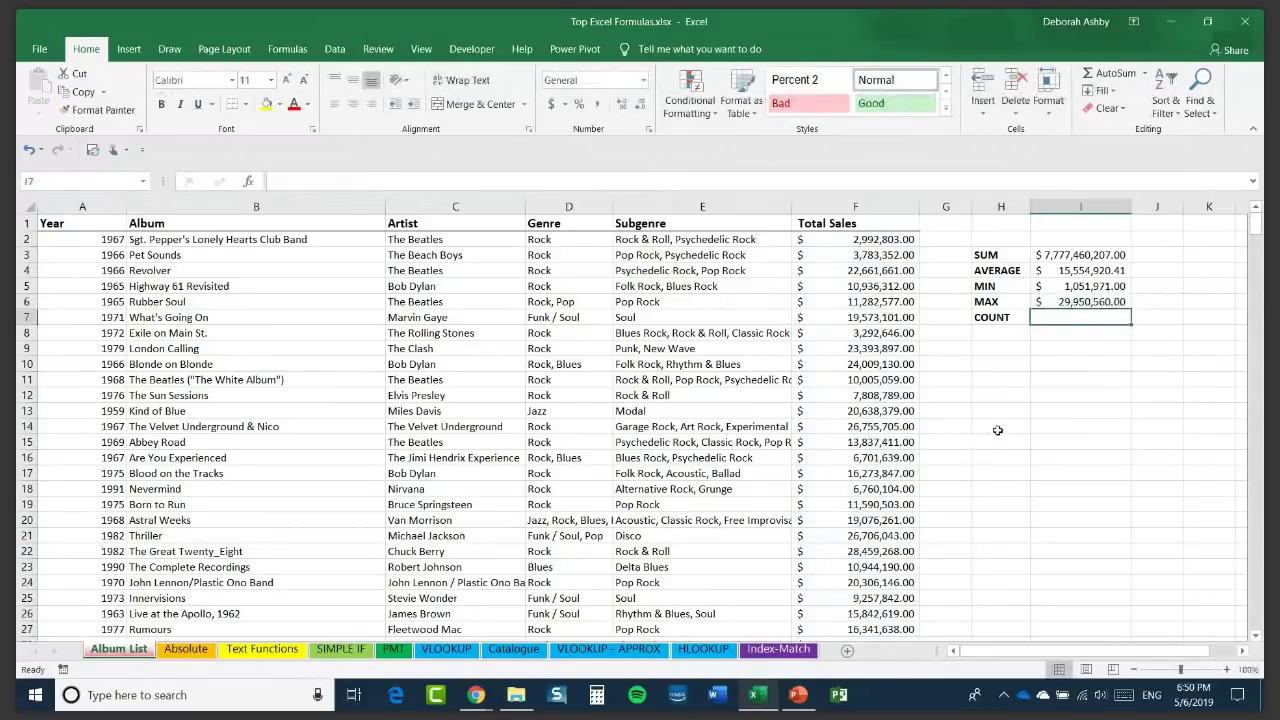
click(1071, 303)
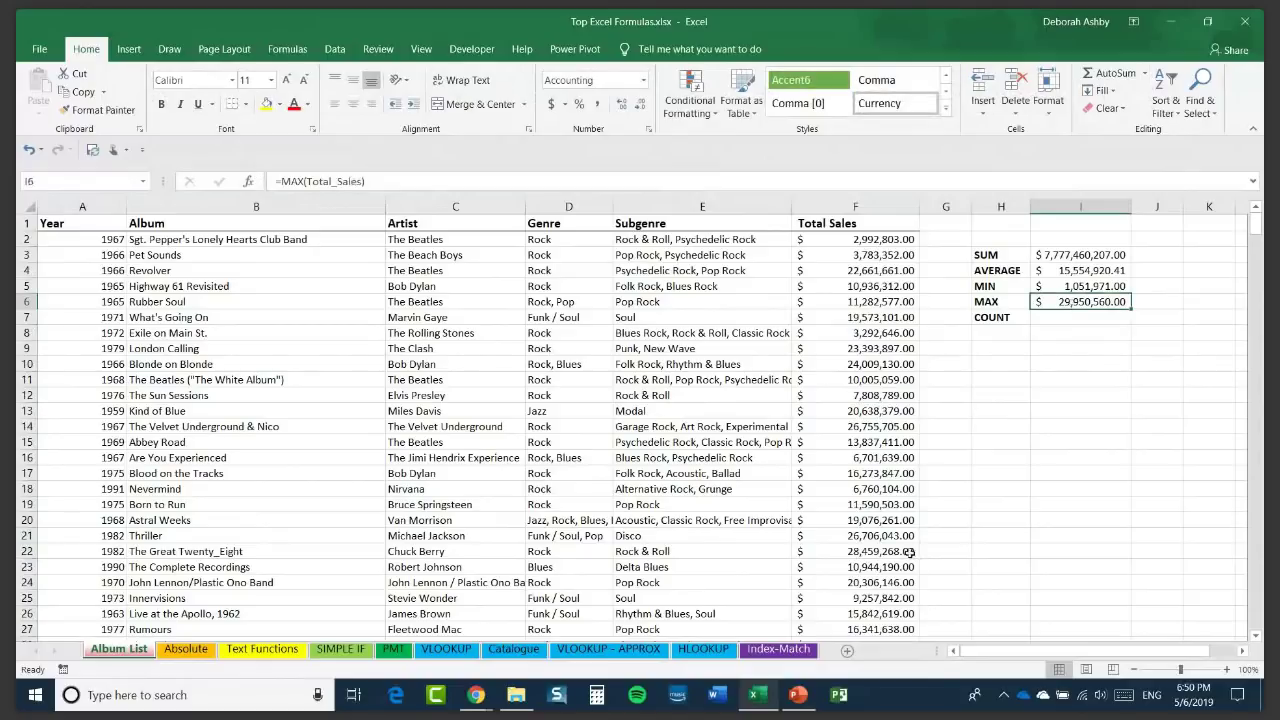
Enter the formula =COUNT(Total_Sales) in cell I7, inserting the named range through the Paste Name dialog.
click(1058, 320)
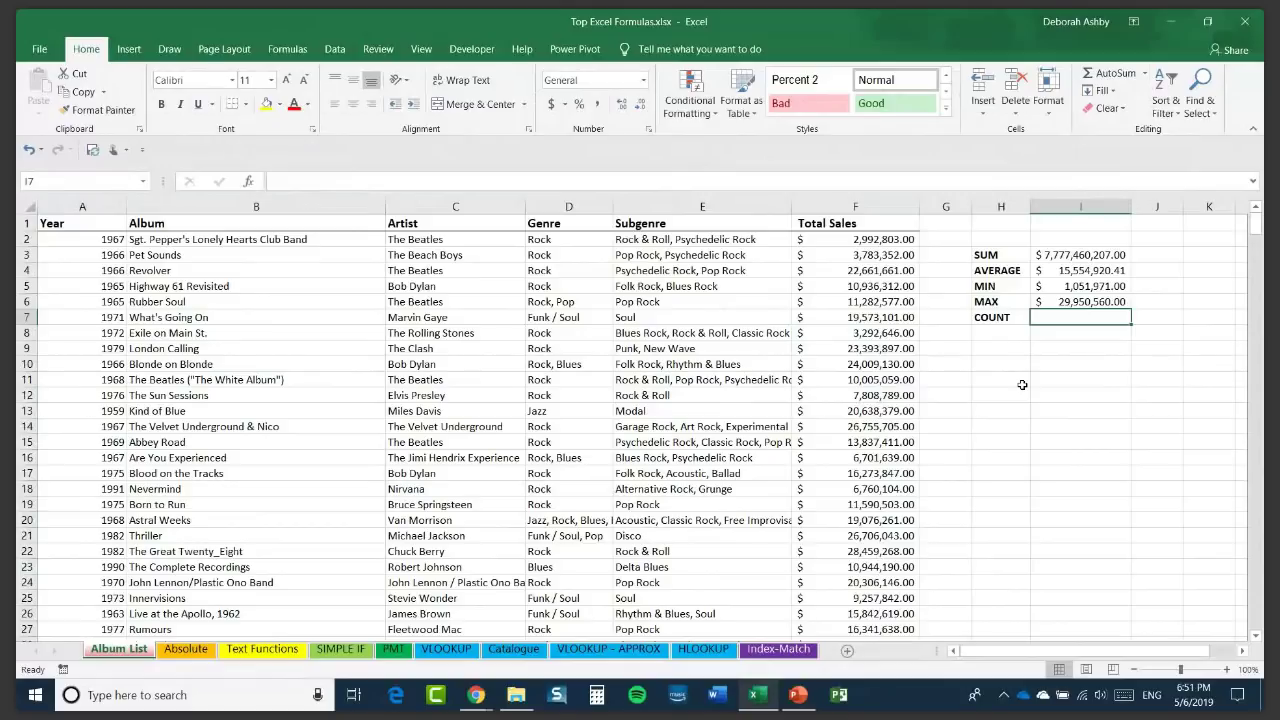
text(=)
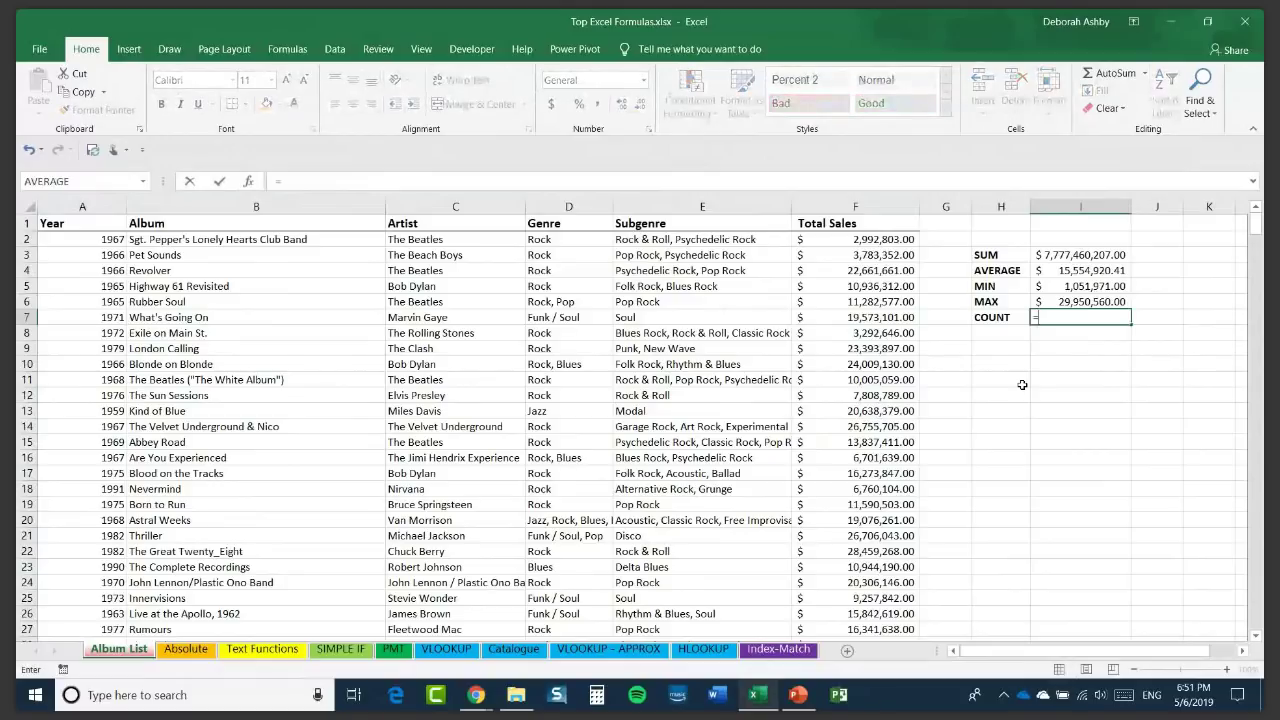
text(COUNT)
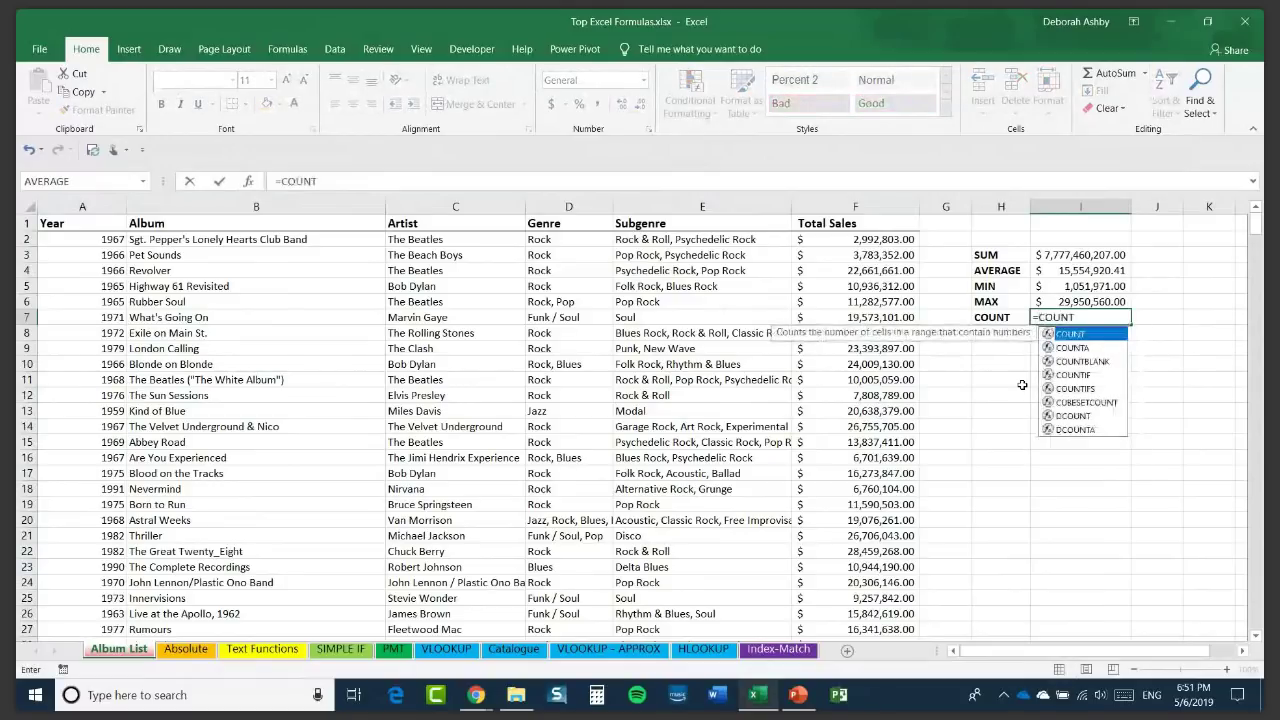
text(()
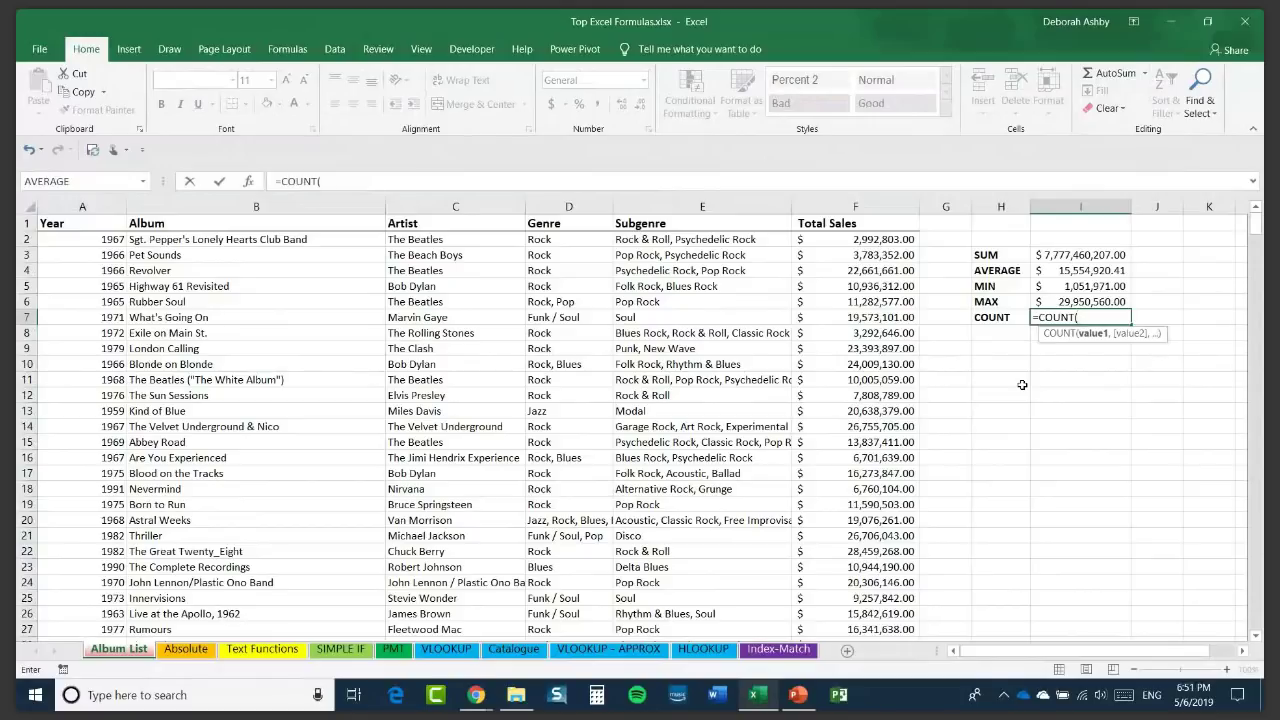
key(F3)
drag(346, 273, 752, 282)
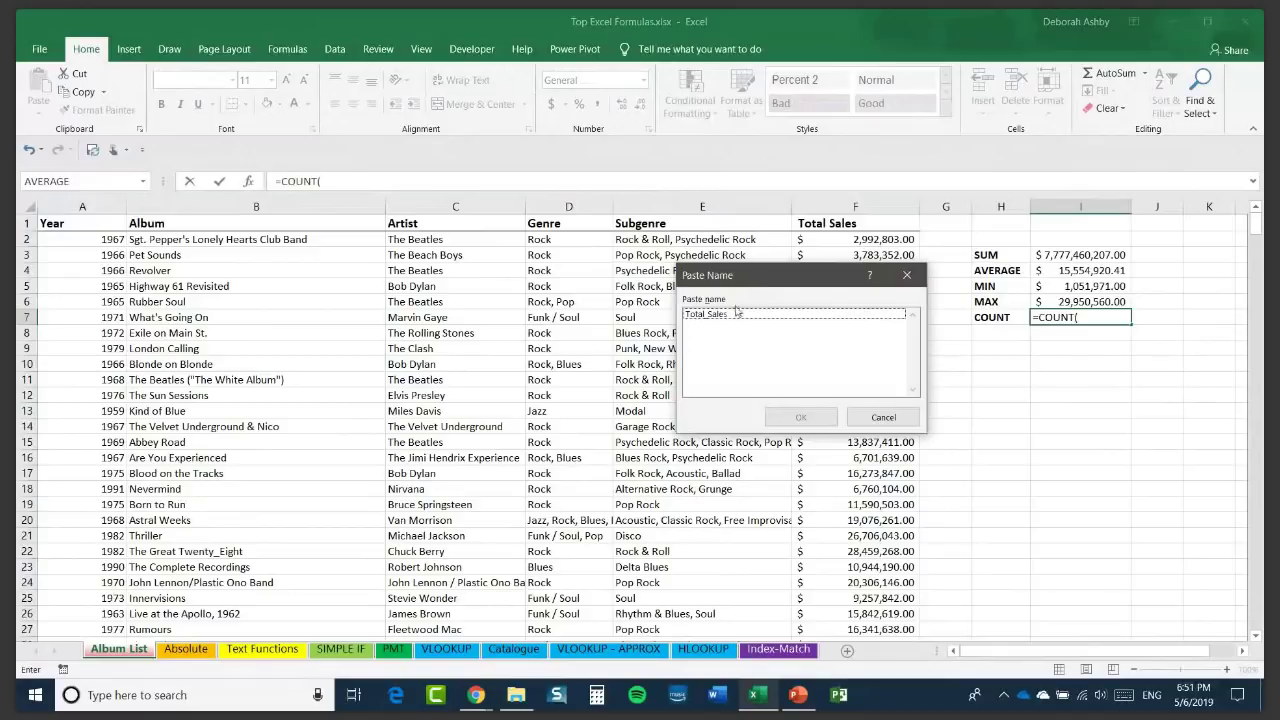
click(730, 314)
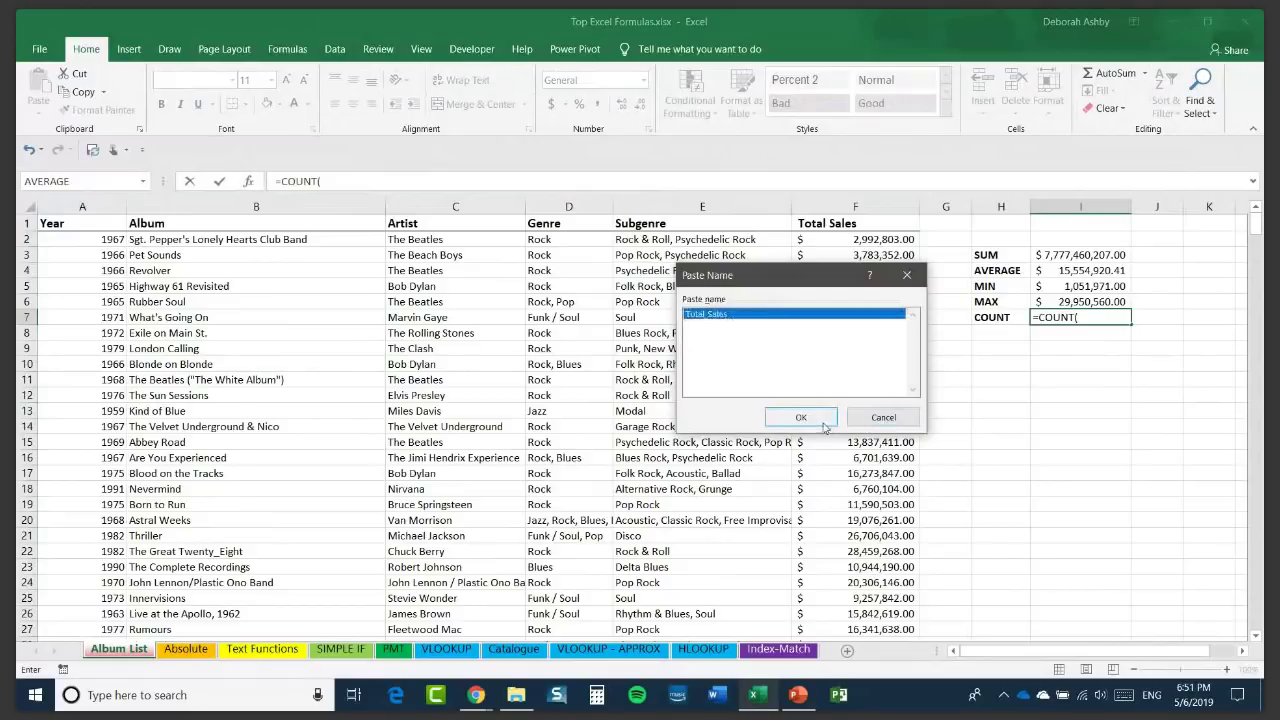
click(801, 418)
text())
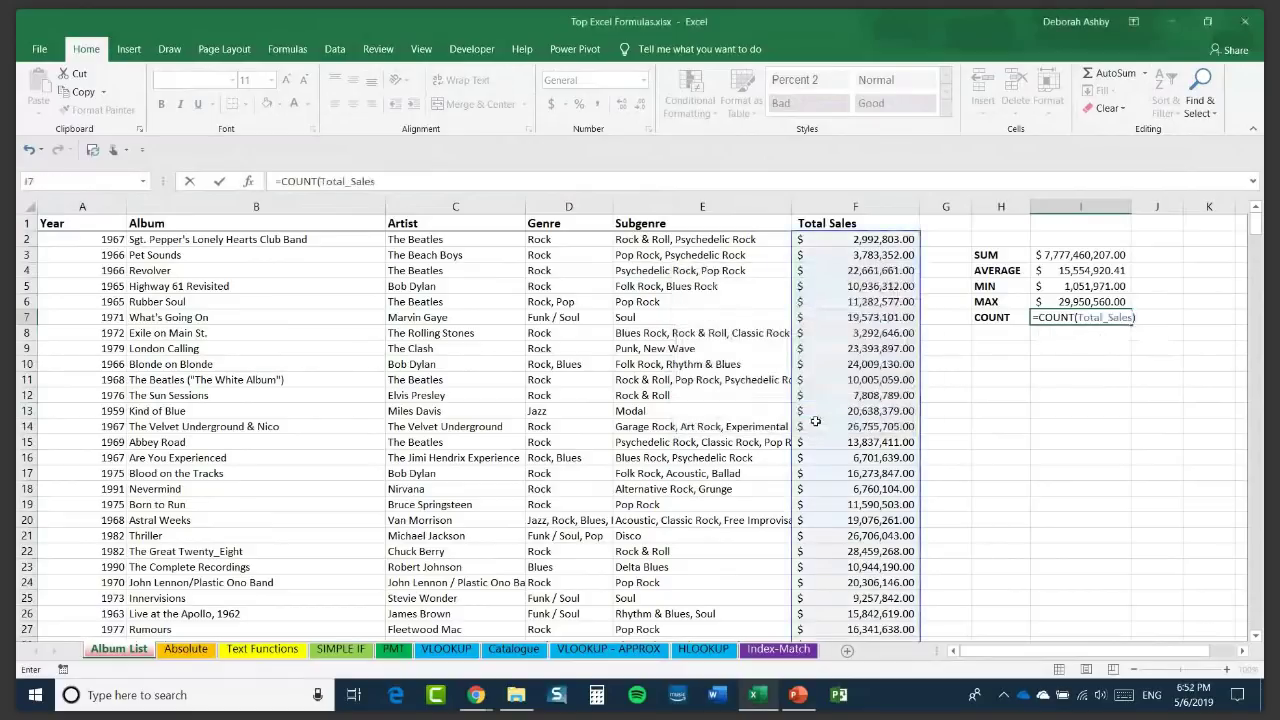
key(Return)
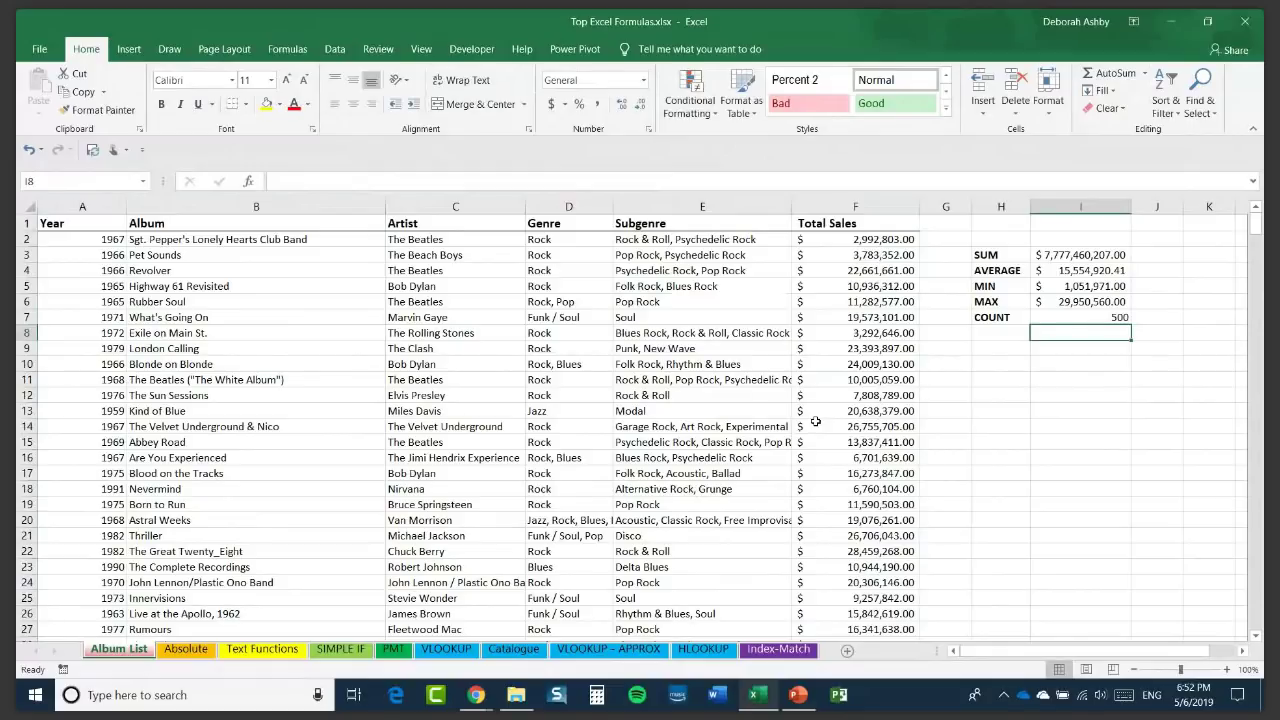
click(1012, 428)
scroll(929, 426, down, 1)
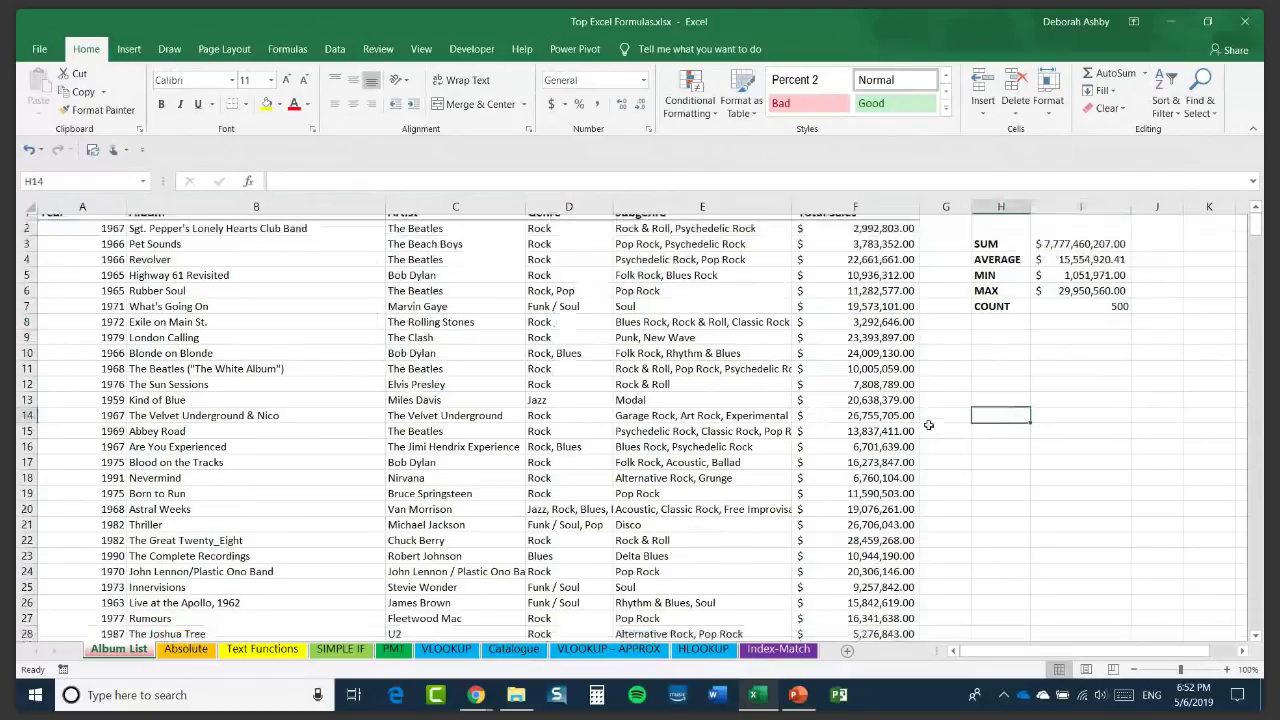
scroll(929, 425, up, 1)
click(996, 366)
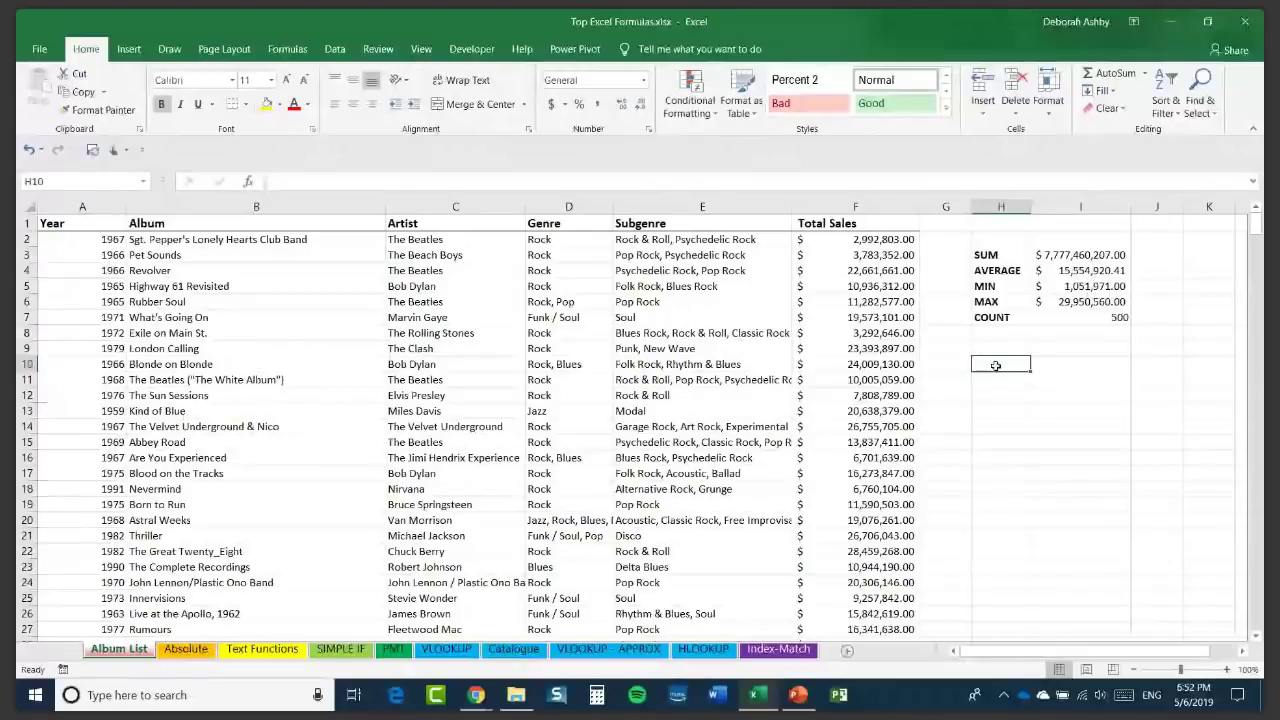
Customize the status bar to show Average, Count, Minimum, Maximum and Sum.
right_click(900, 670)
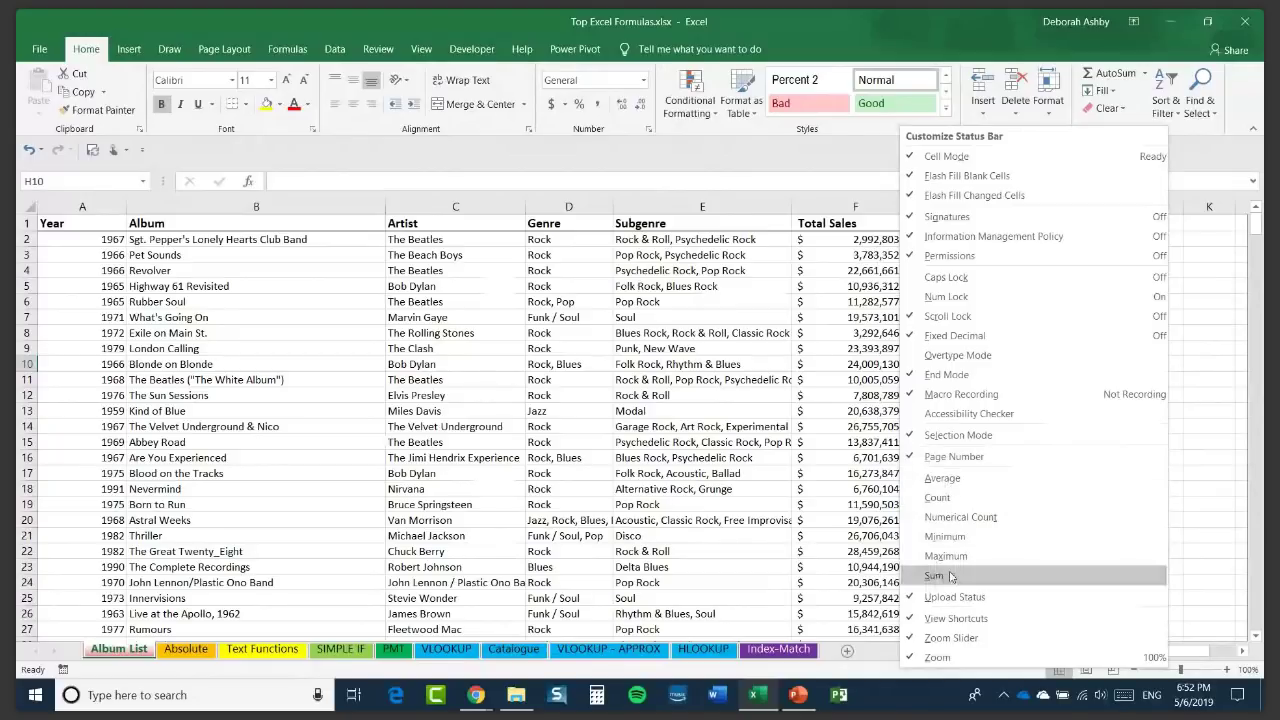
click(920, 479)
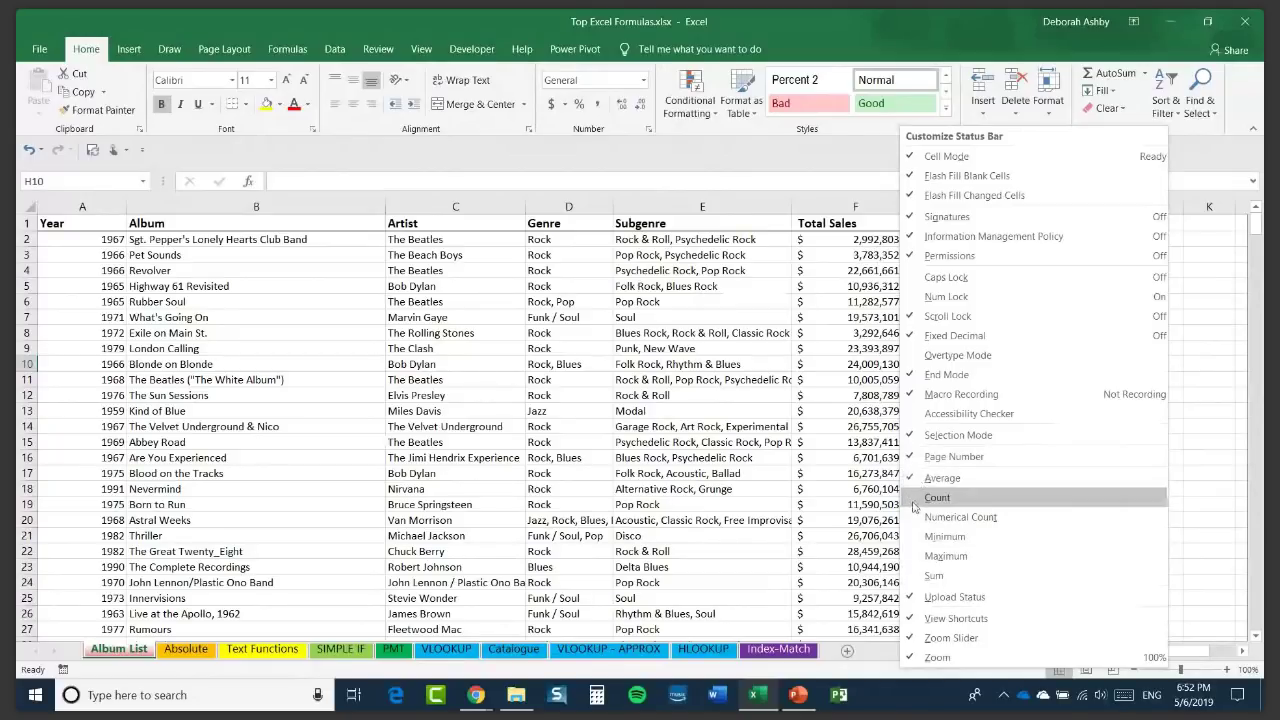
click(916, 537)
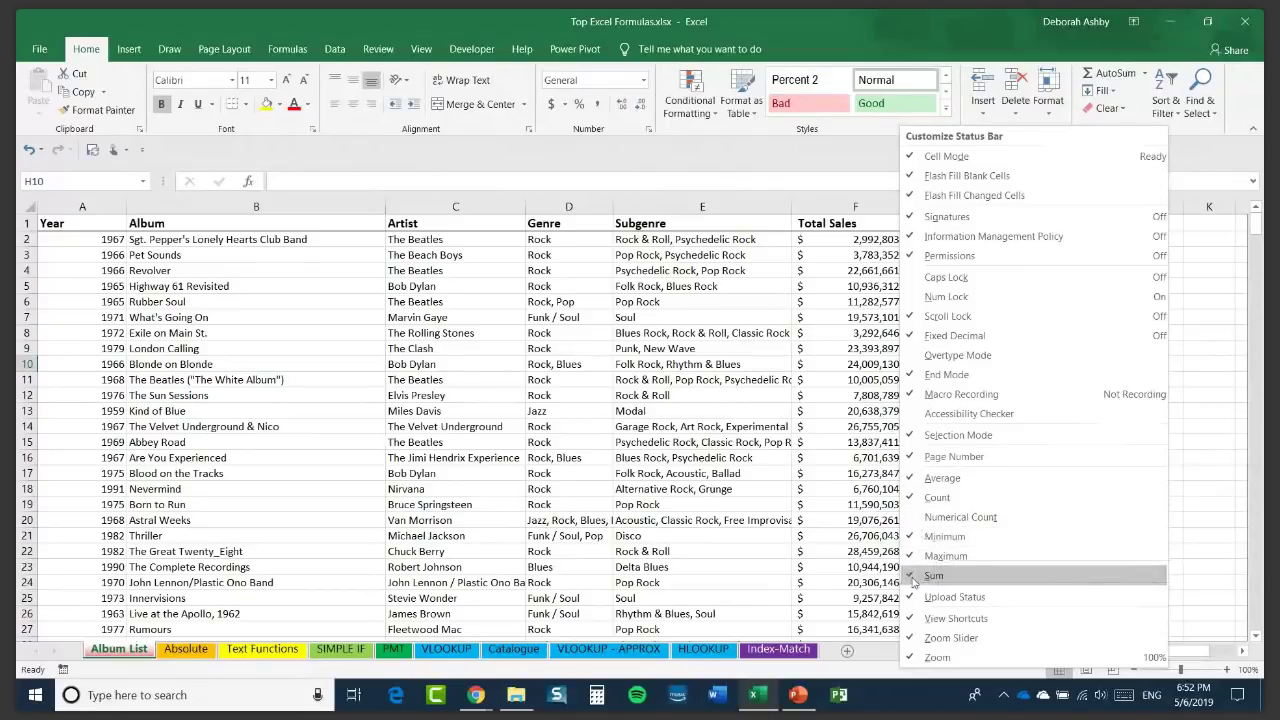
click(1198, 495)
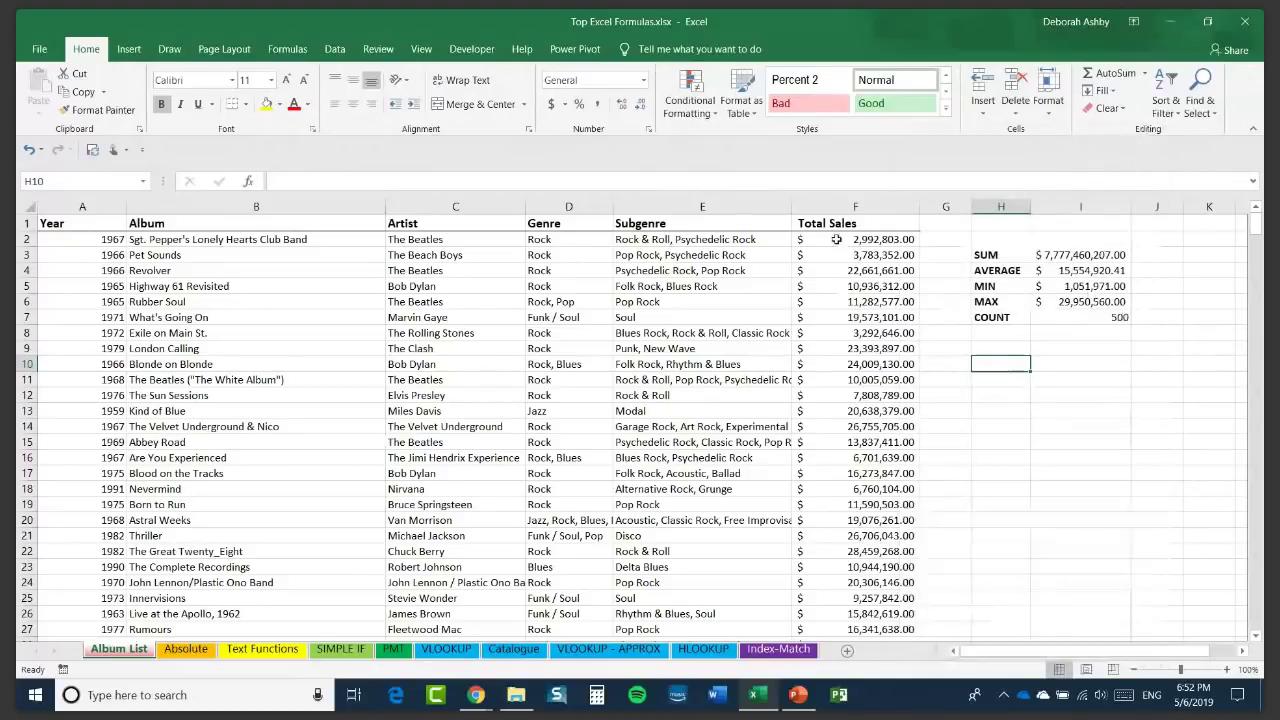
Check the status bar calculations for Total Sales cells F2:F18 and for the whole range F2:F501.
drag(840, 463, 941, 497)
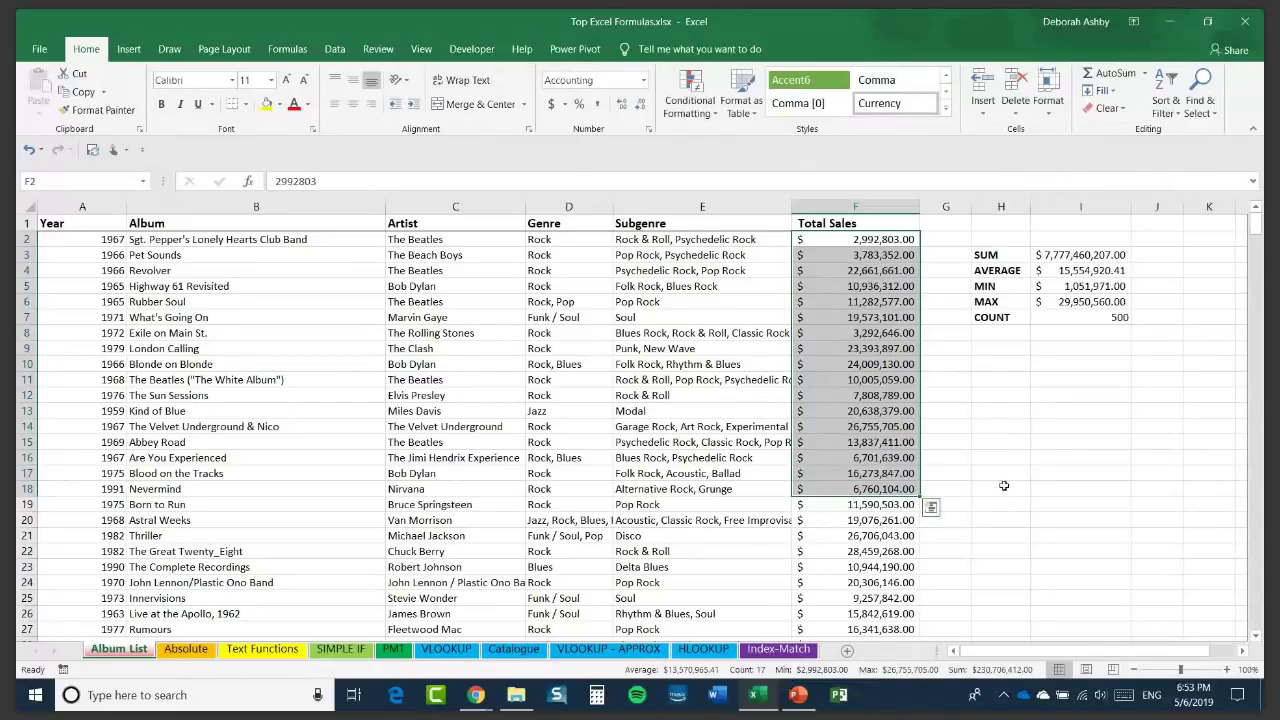
click(1038, 398)
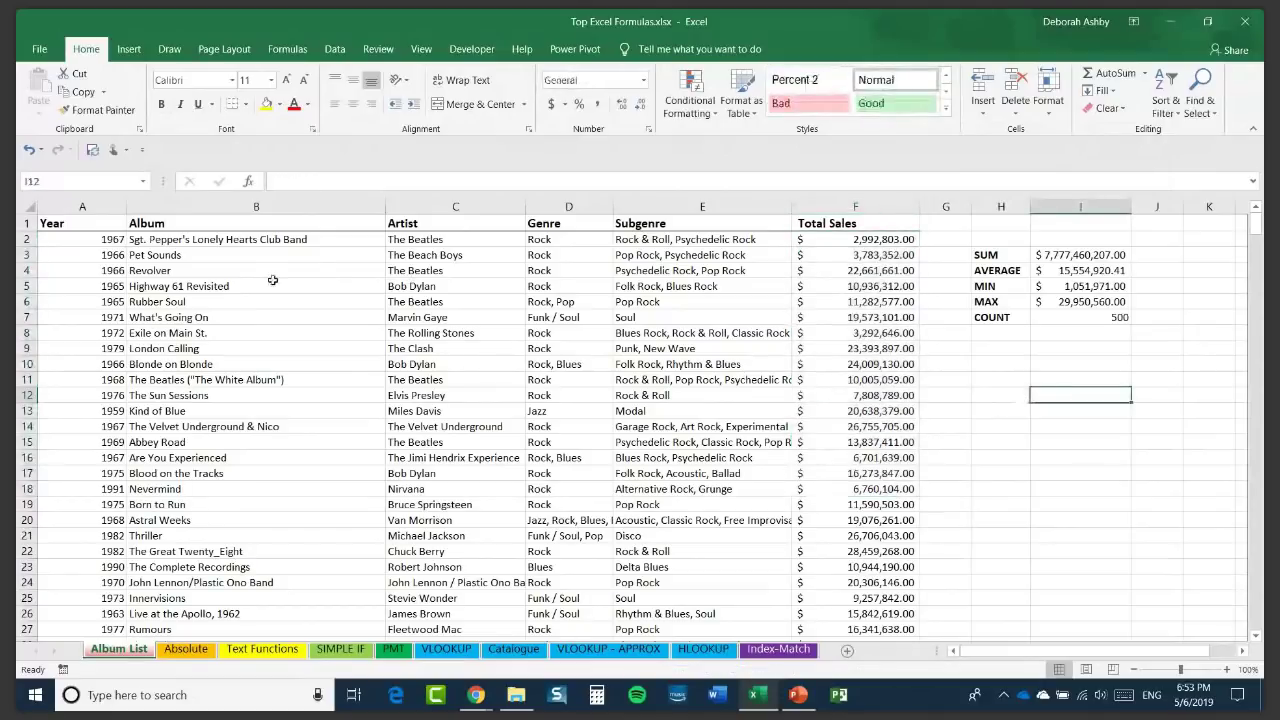
click(864, 241)
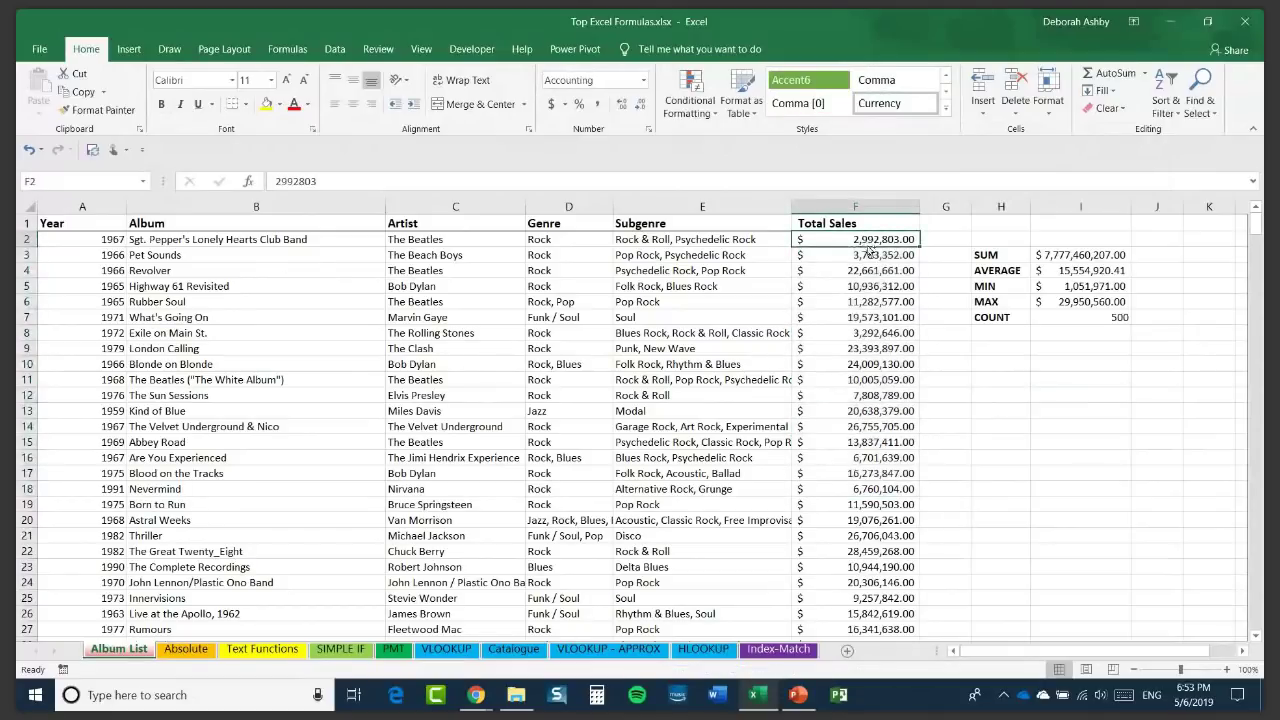
key(ctrl+shift+Down)
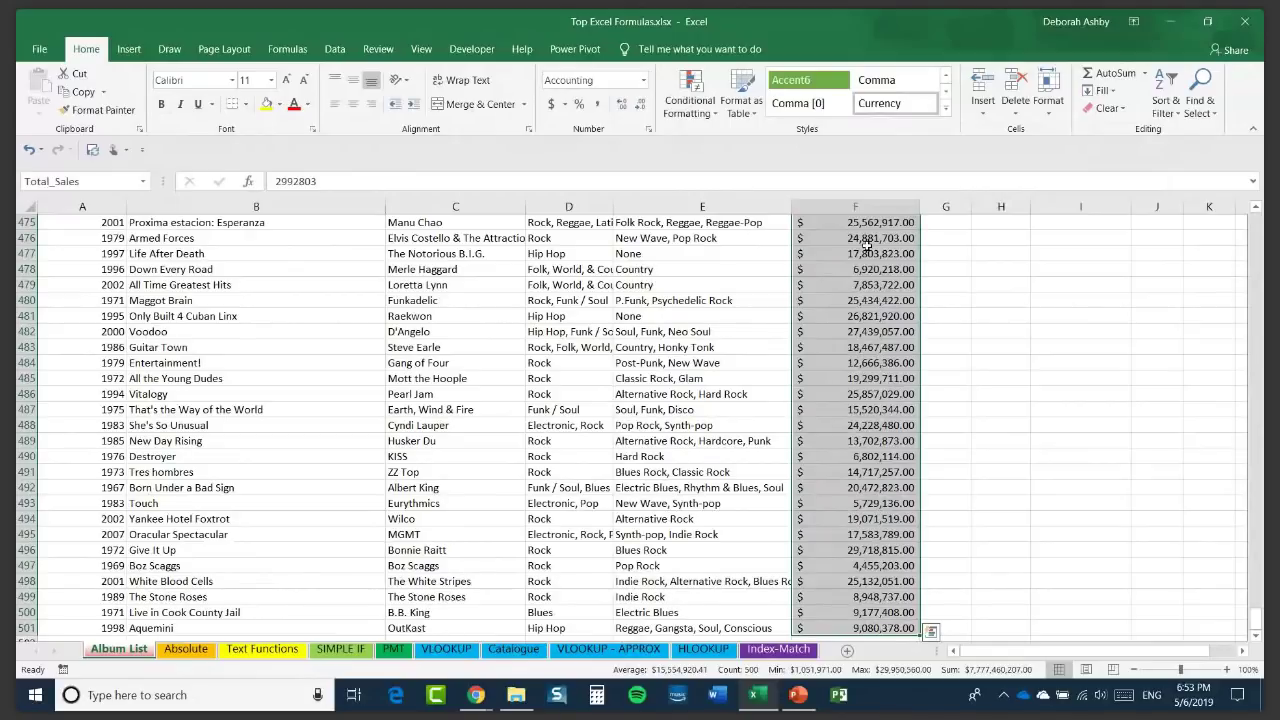
click(1080, 409)
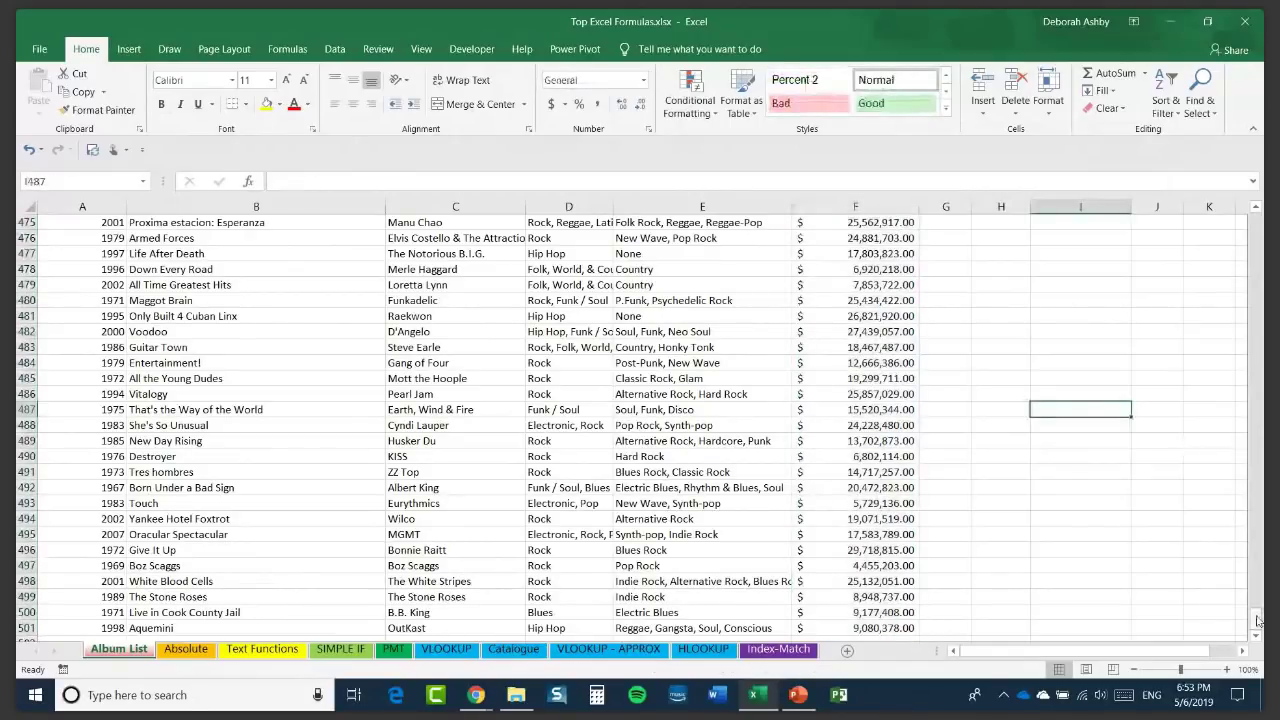
drag(1258, 620, 1257, 222)
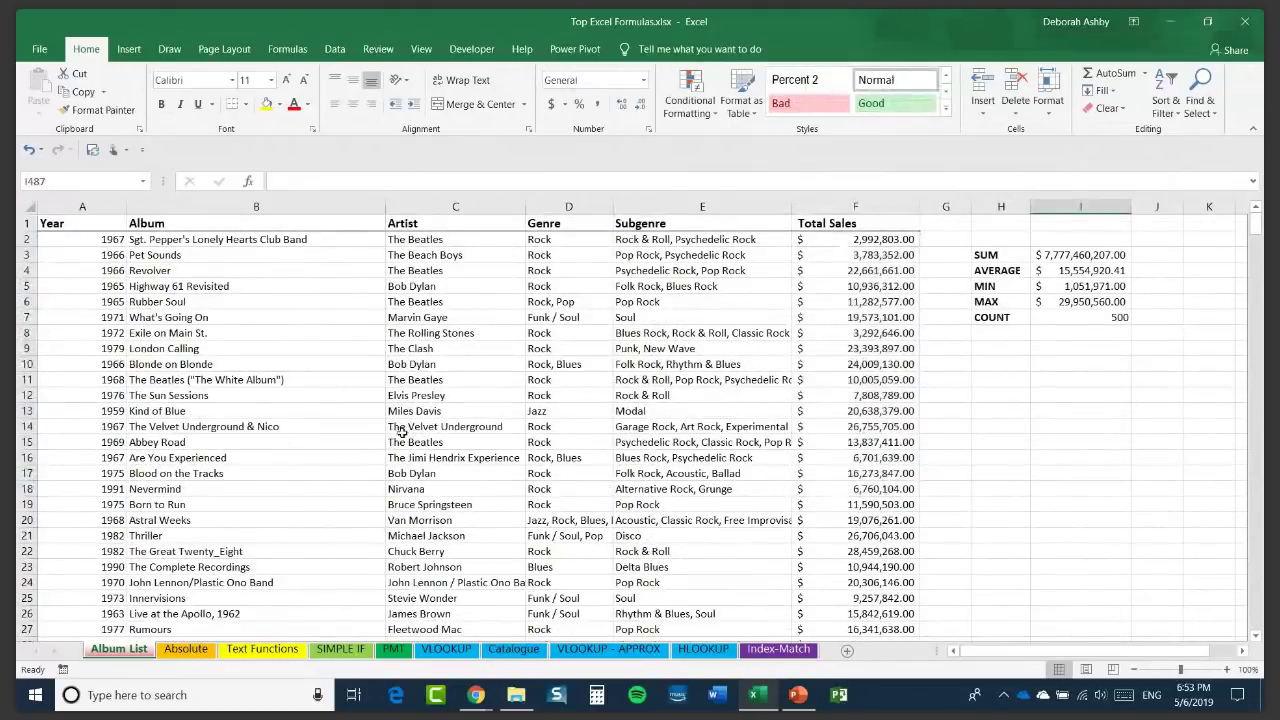
Switch to the Absolute sheet and review the first employee row, the empty New Salary column and the percentage in H2.
click(188, 650)
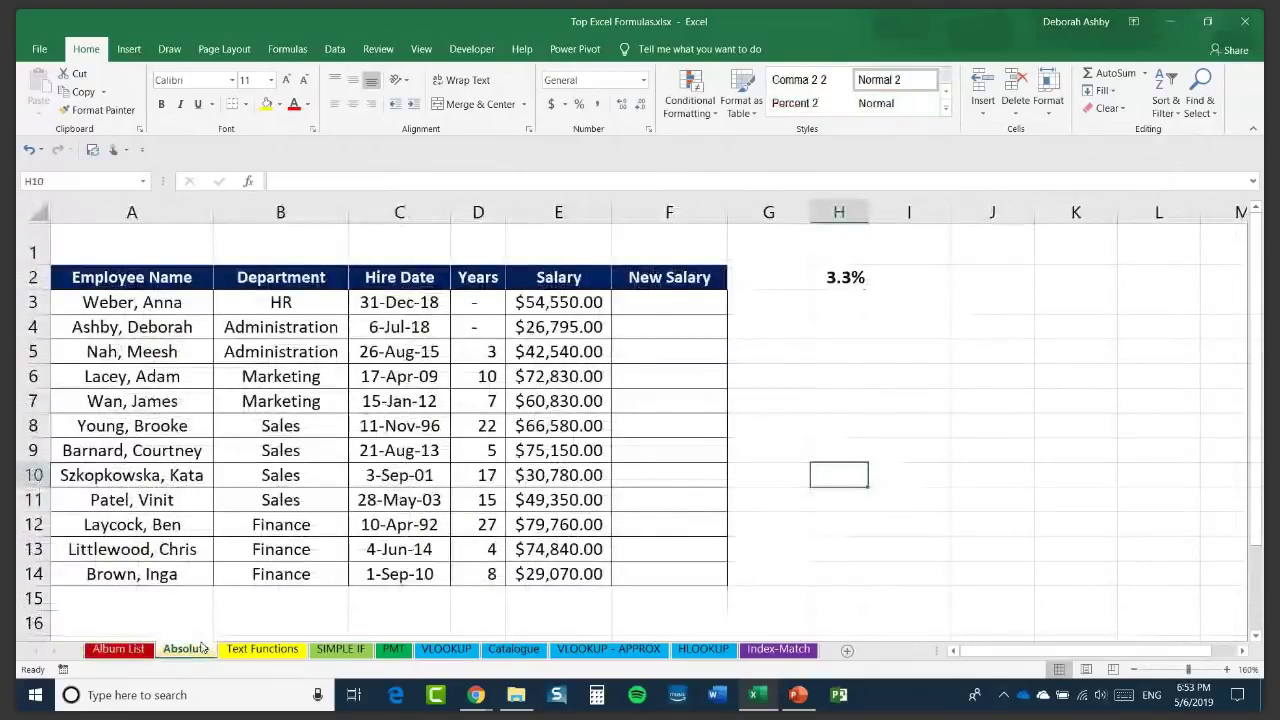
click(931, 406)
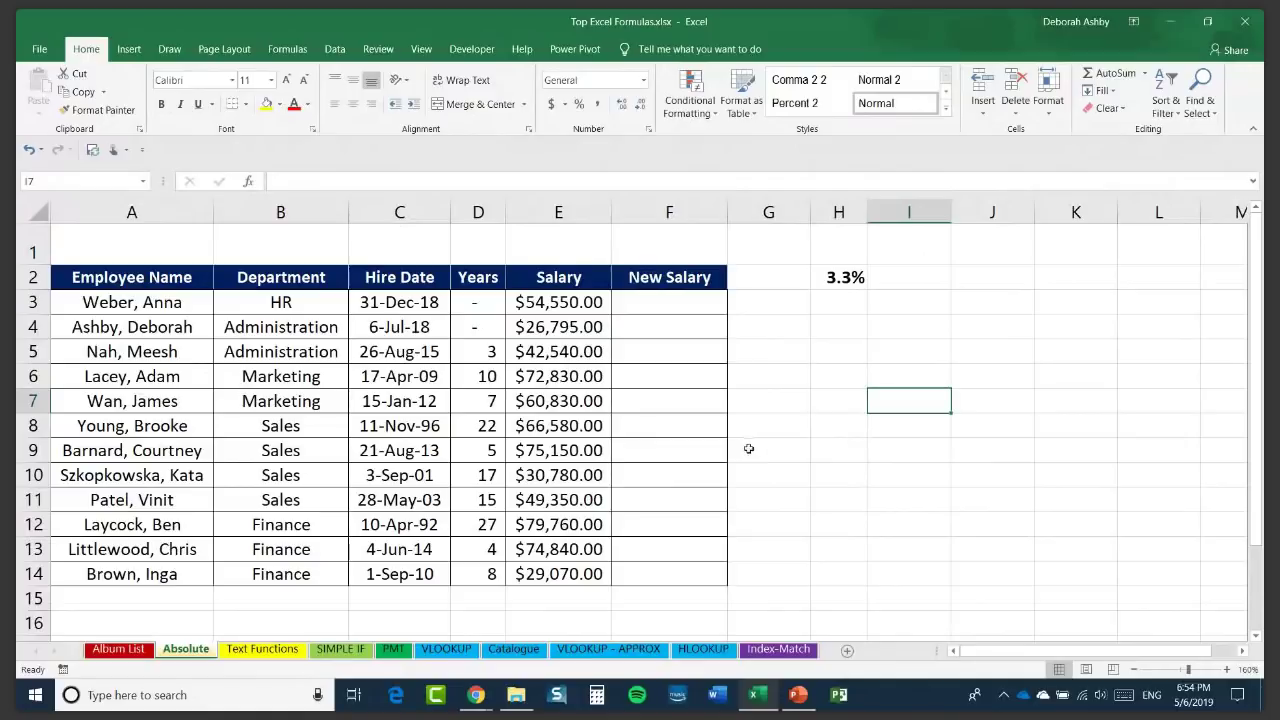
click(130, 302)
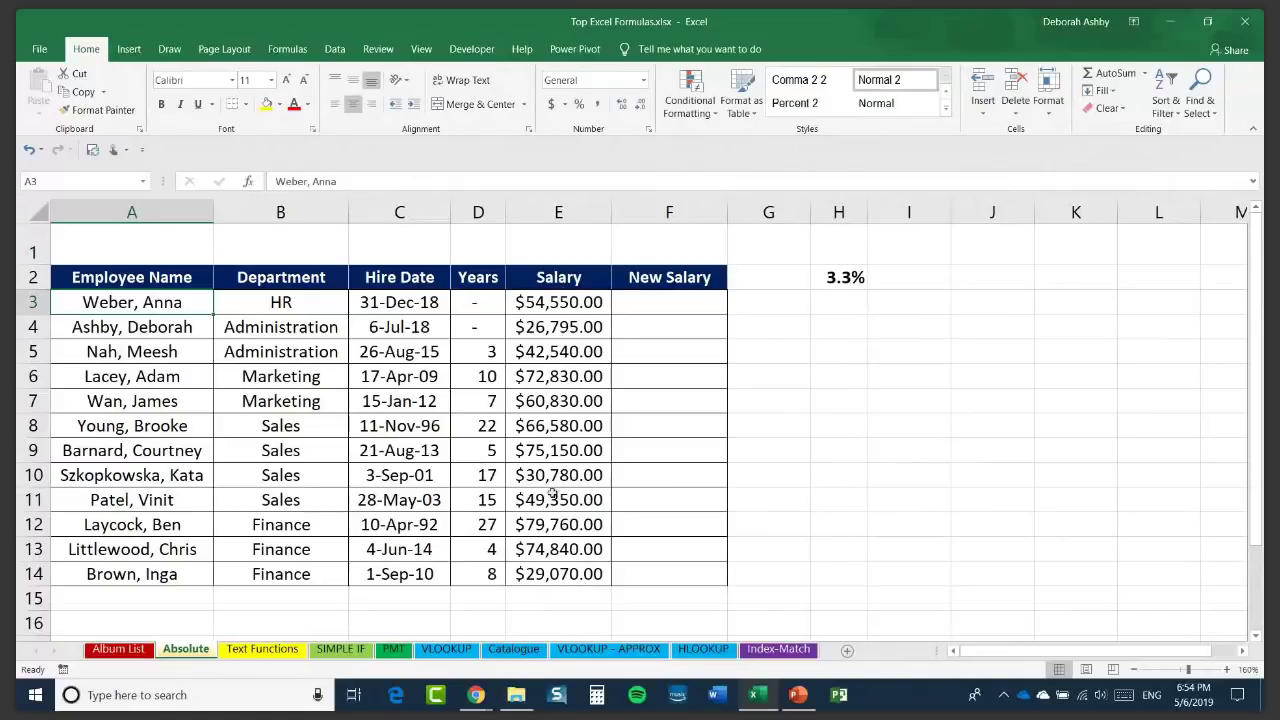
click(664, 302)
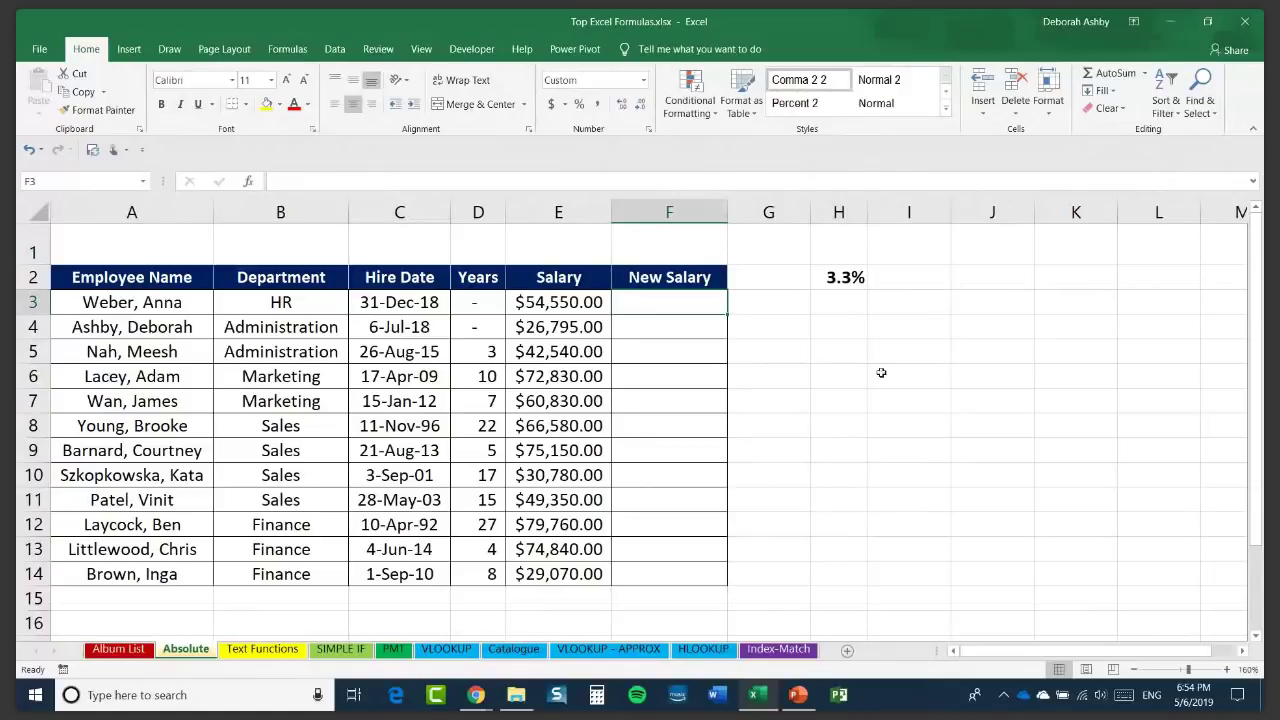
click(842, 280)
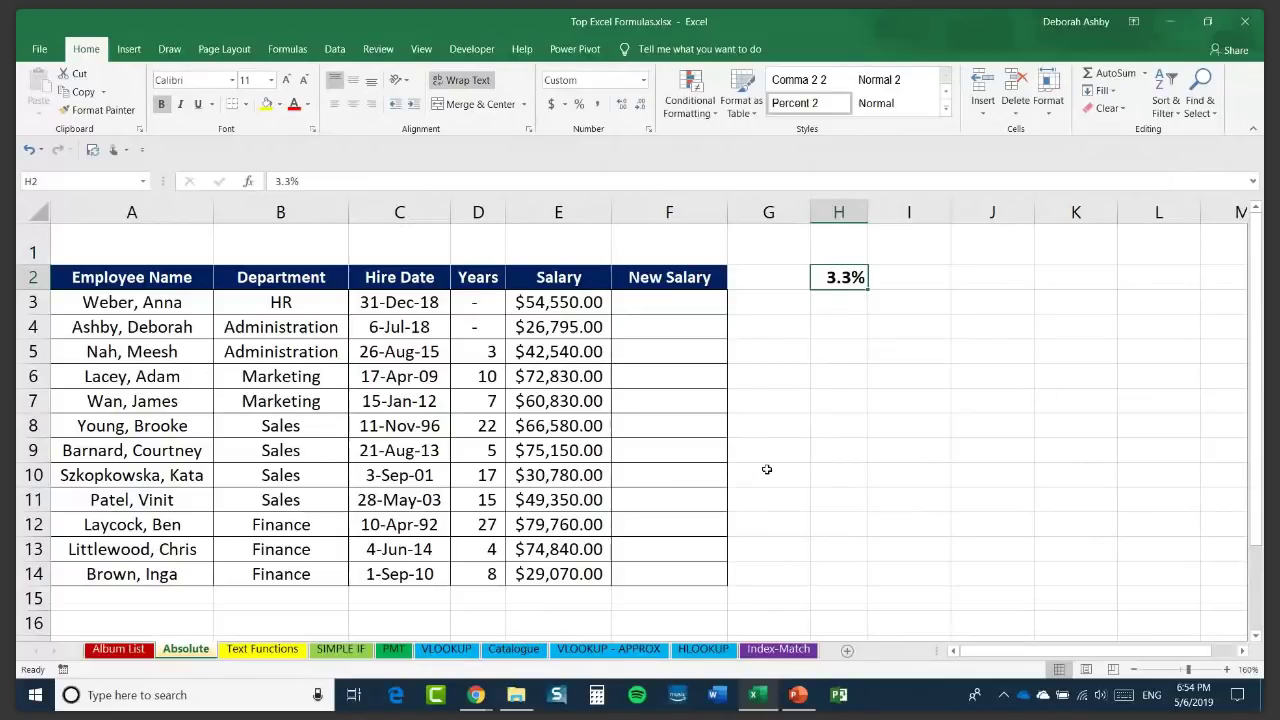
Enter the formula =SUM(E3*H2) in cell F3 of the New Salary column.
click(662, 308)
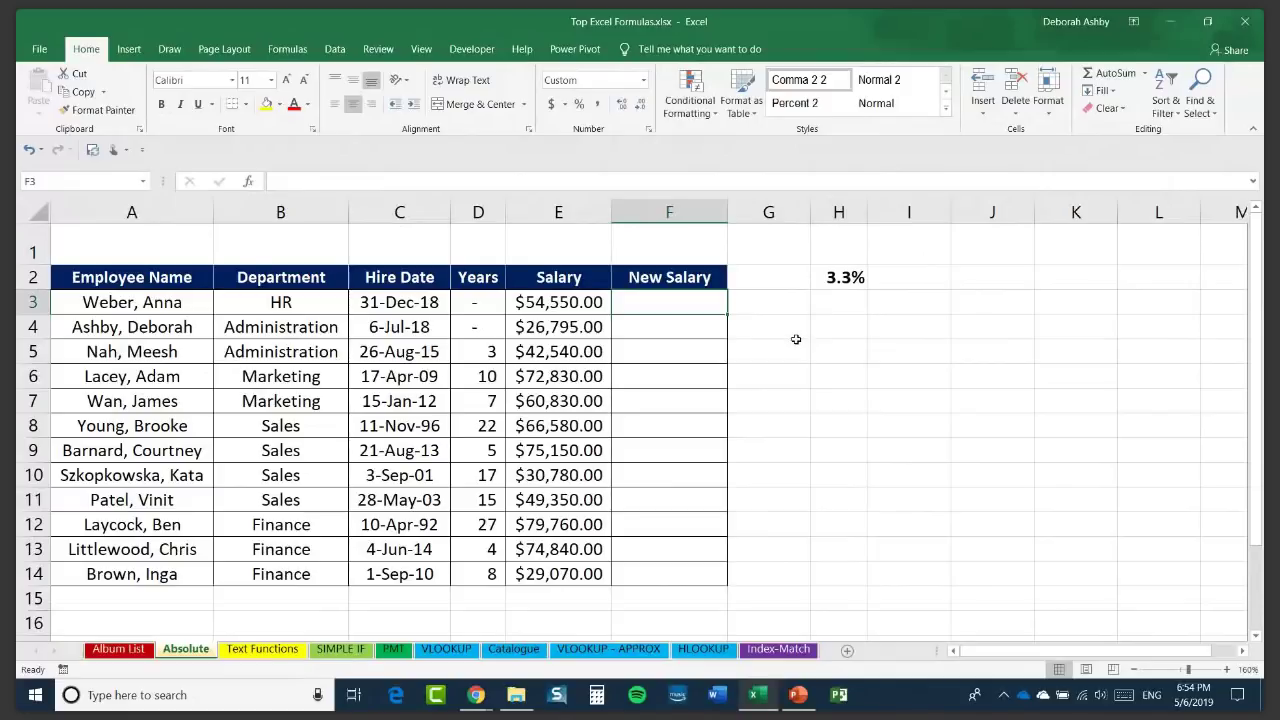
text(=)
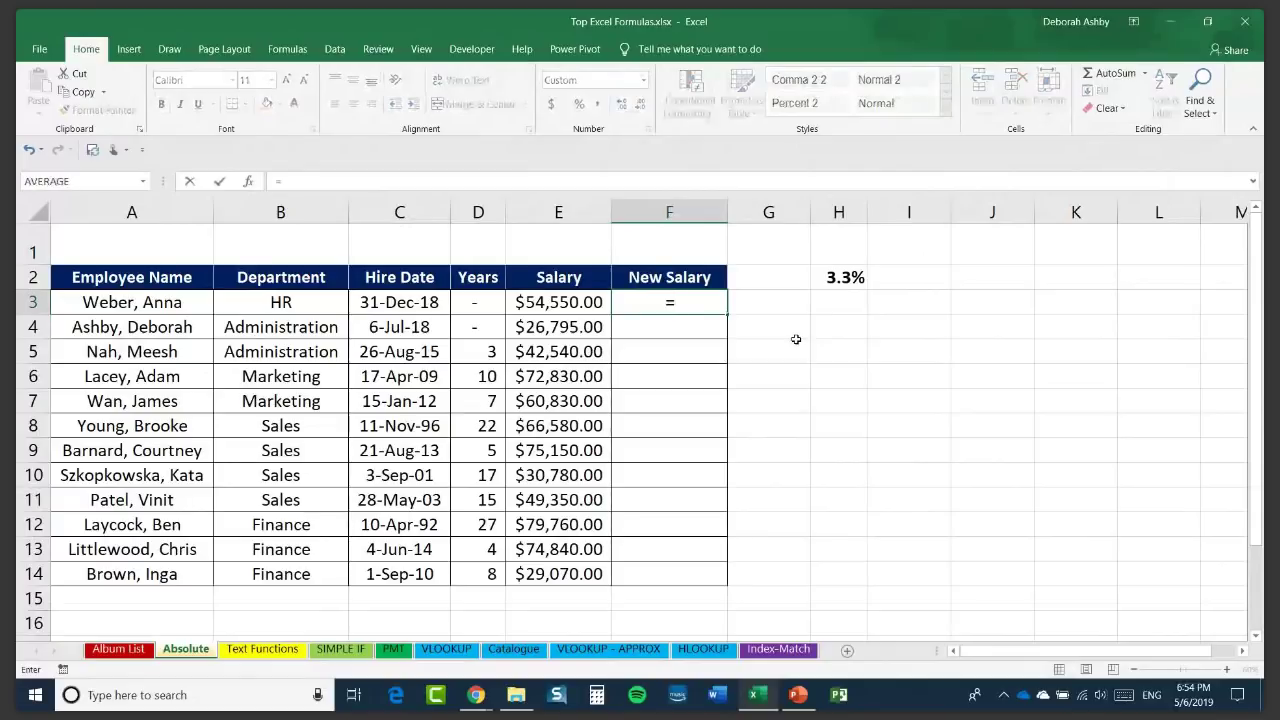
text(SUM)
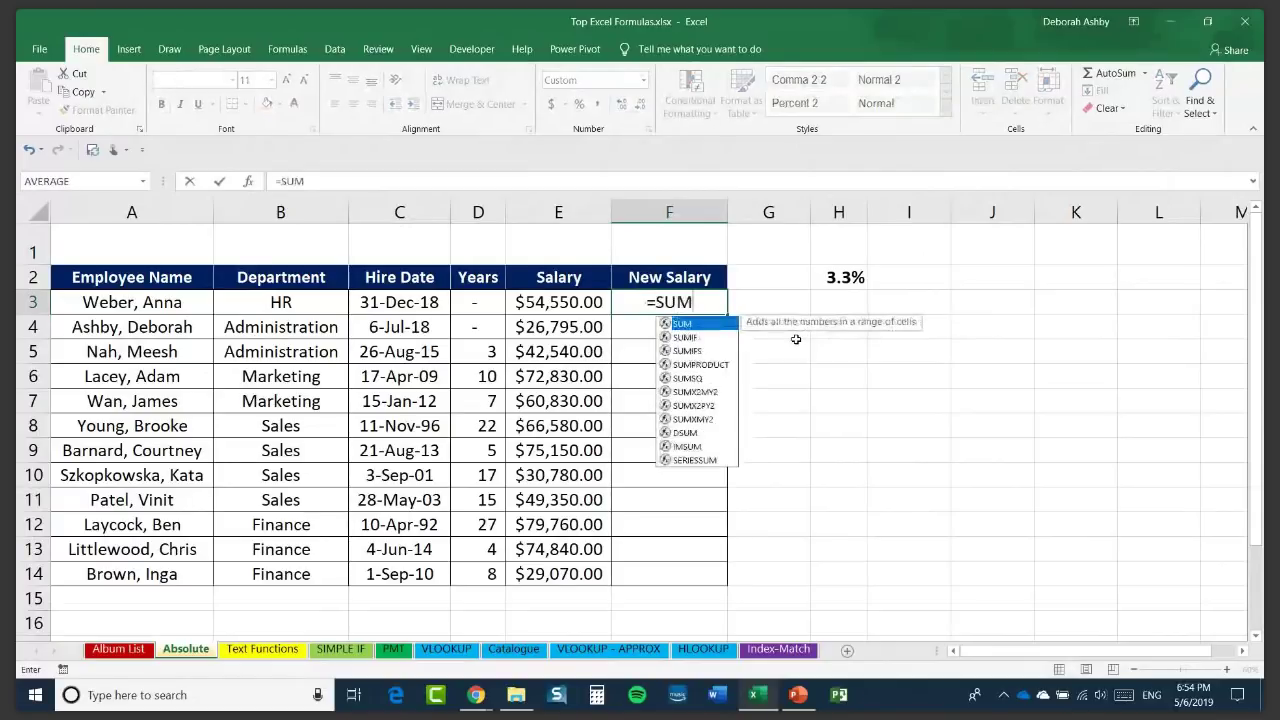
text(()
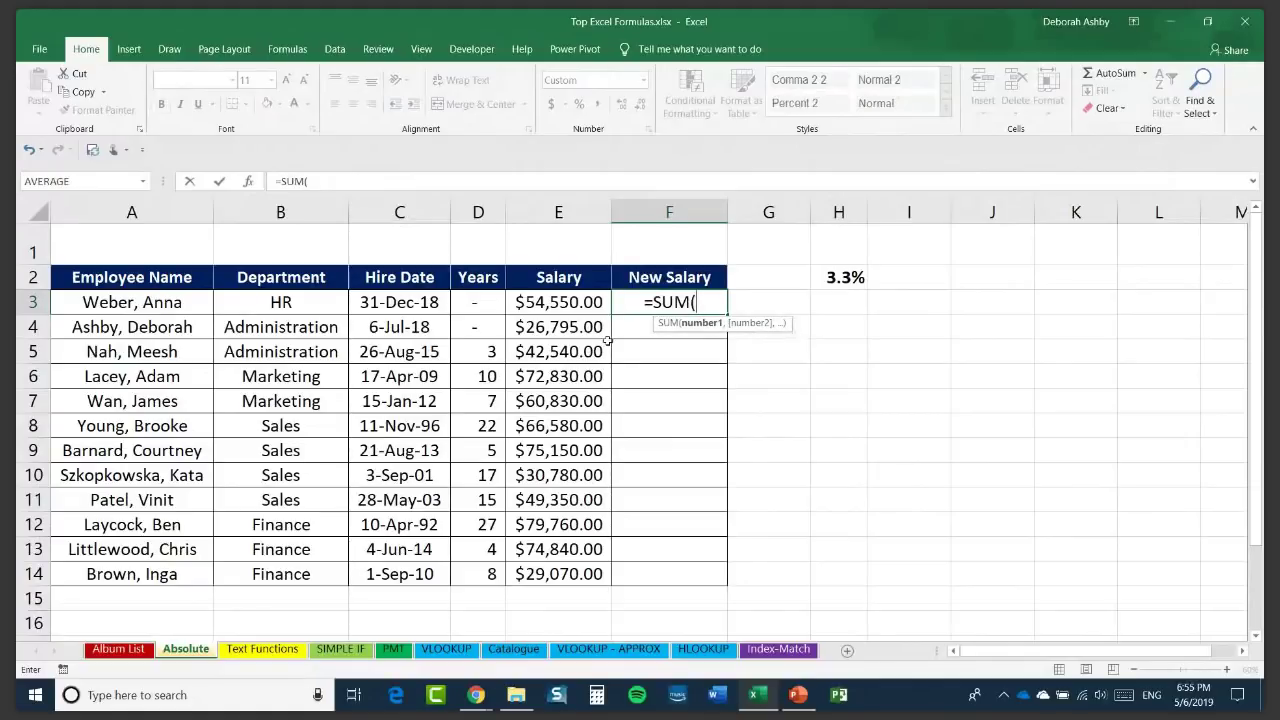
click(540, 301)
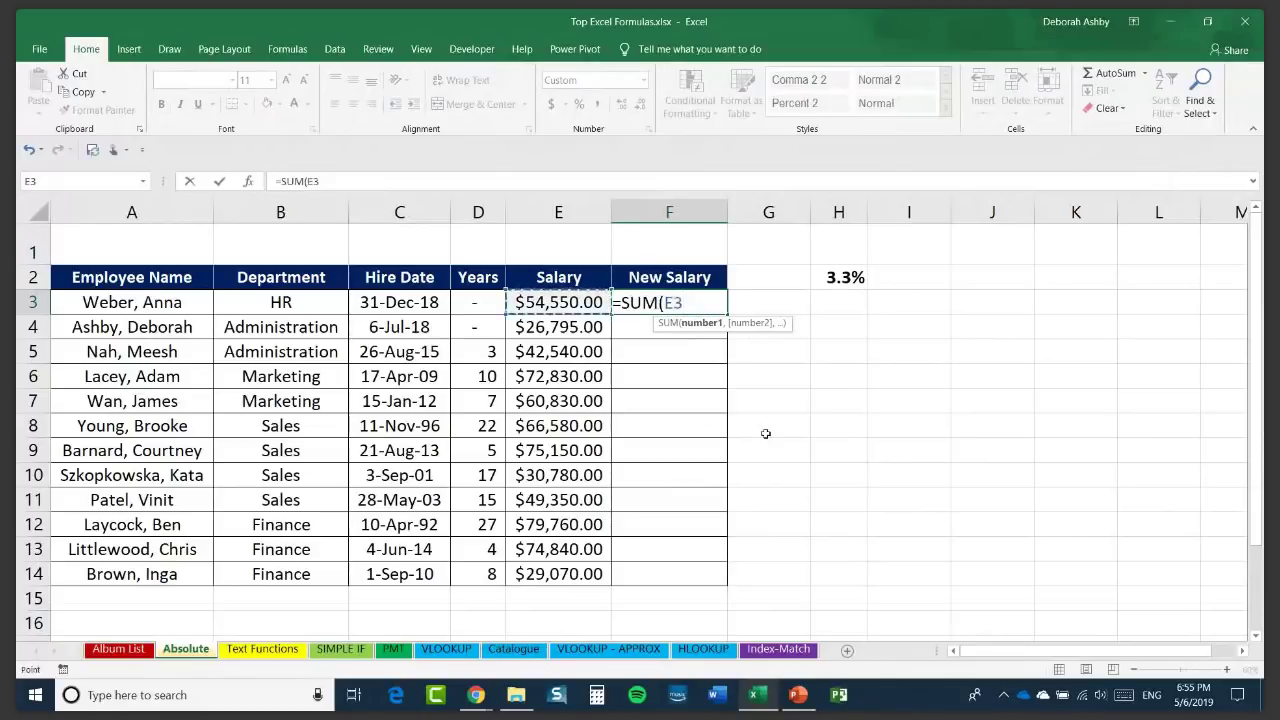
text(*)
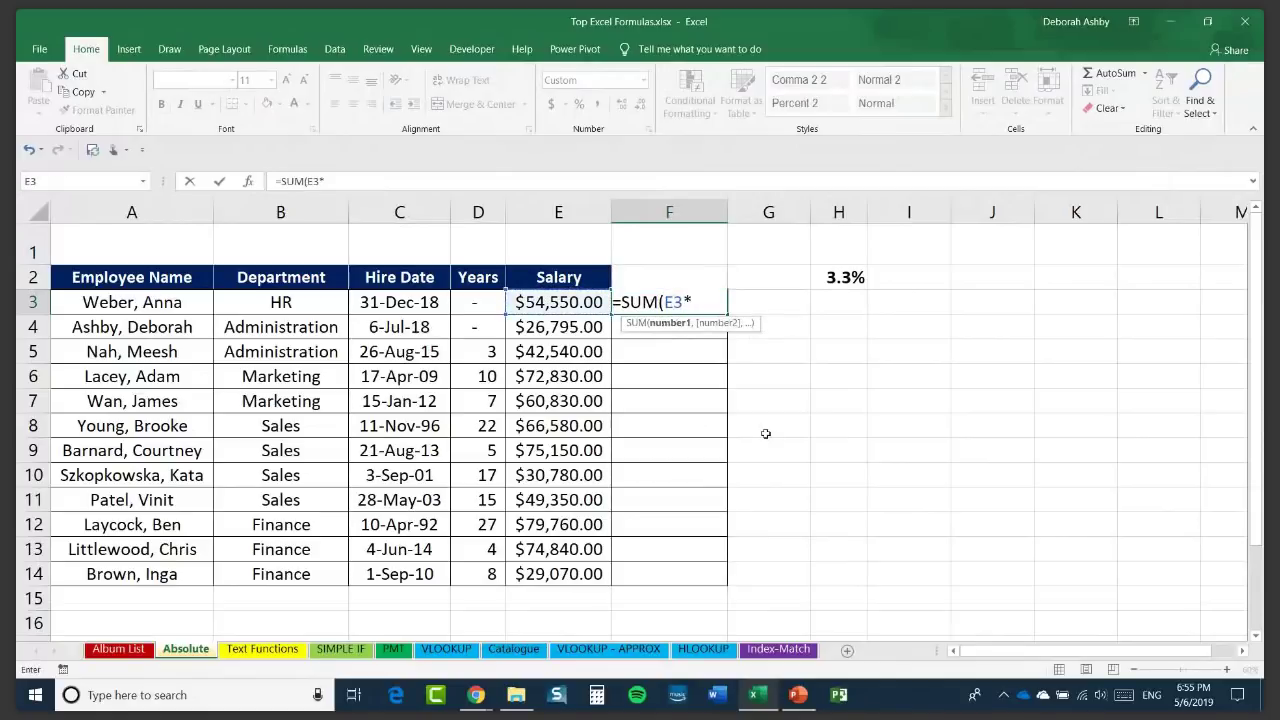
click(844, 279)
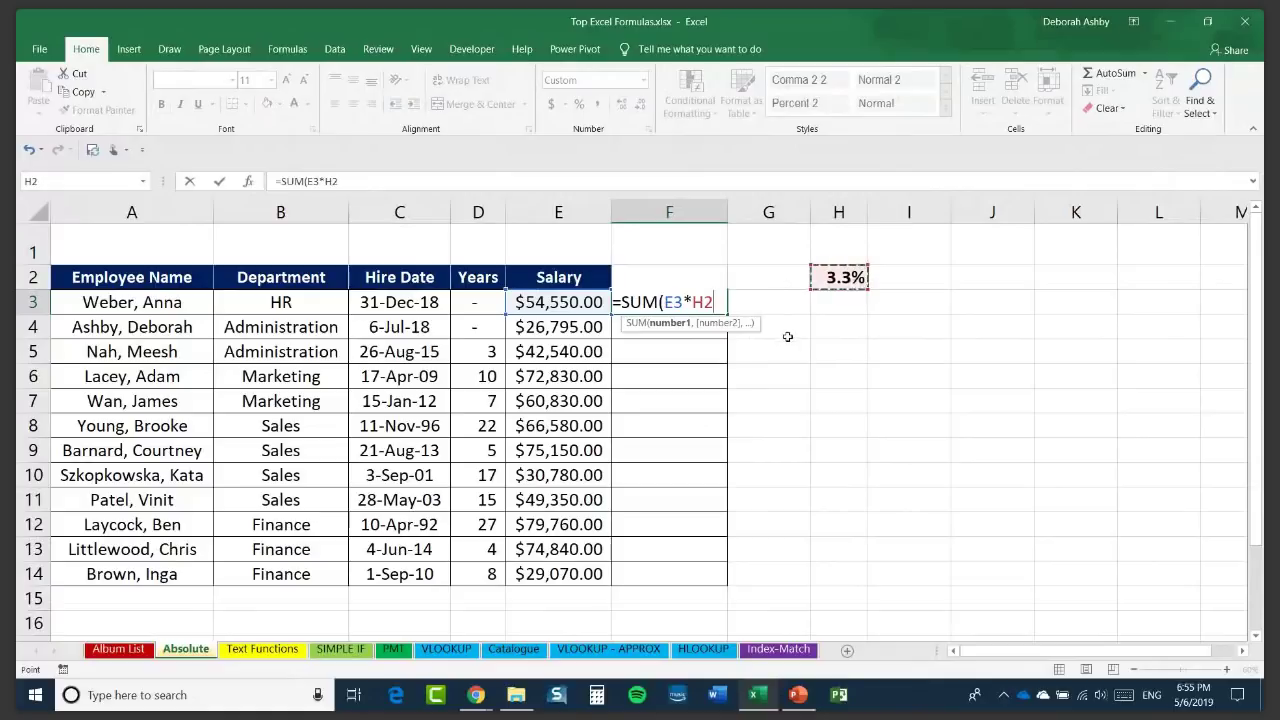
text())
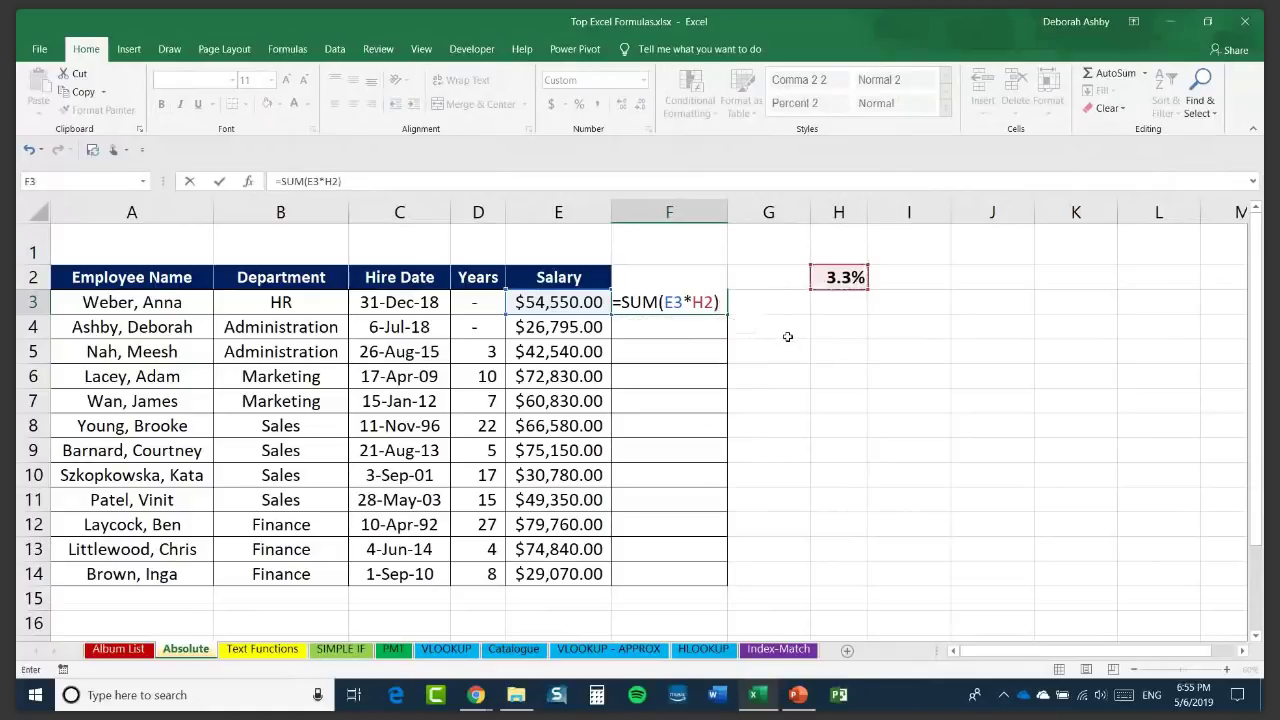
key(Return)
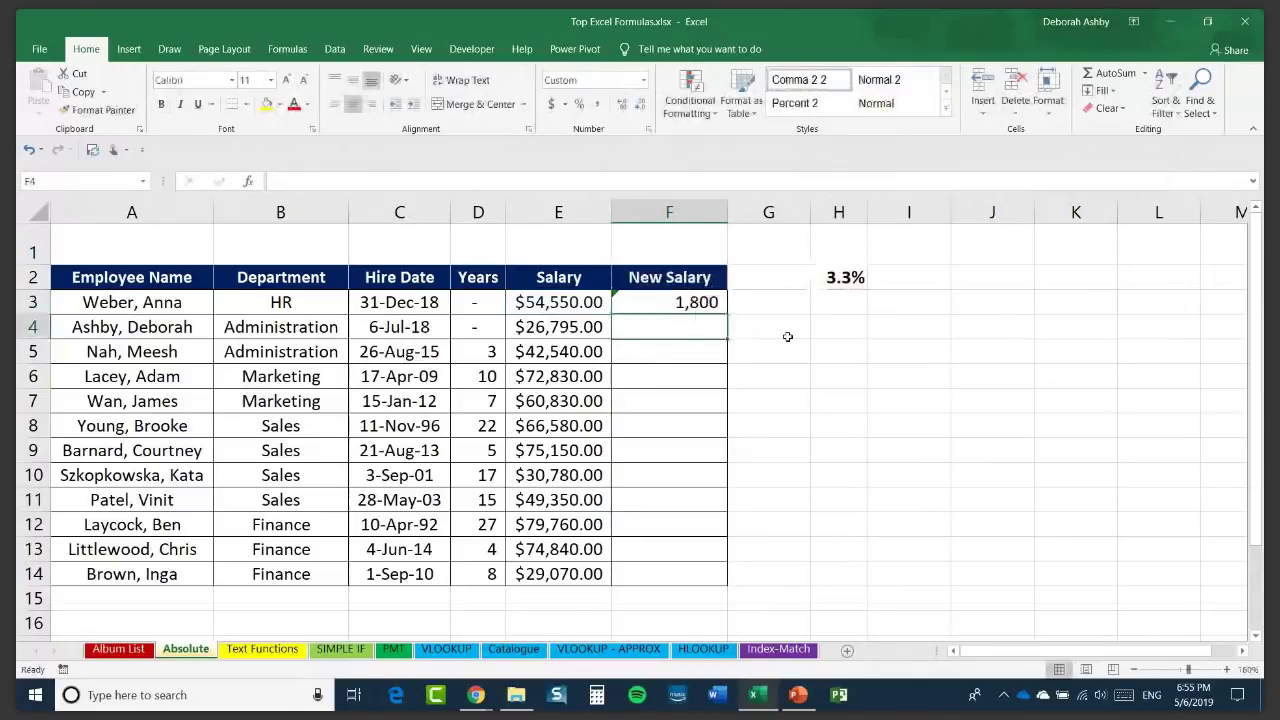
Extend the formula in F3 to =SUM(E3*H2)+E3 so the increase is added to the original salary.
click(673, 302)
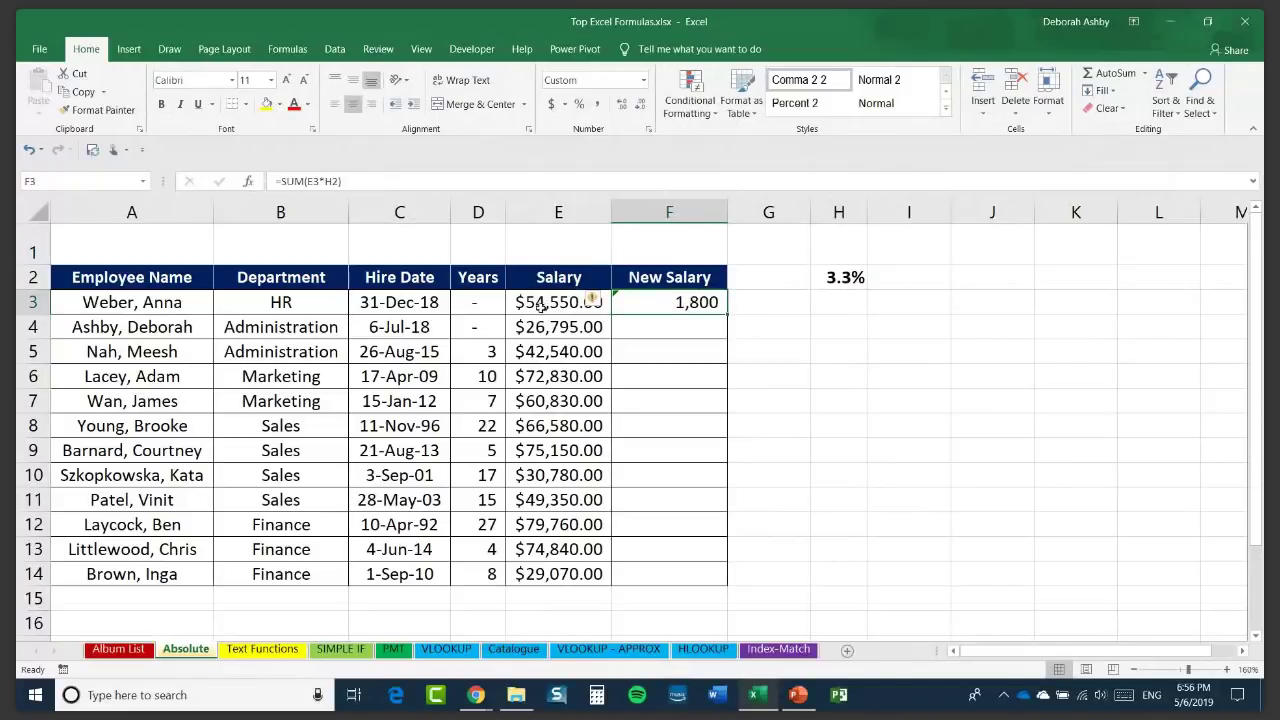
double_click(672, 302)
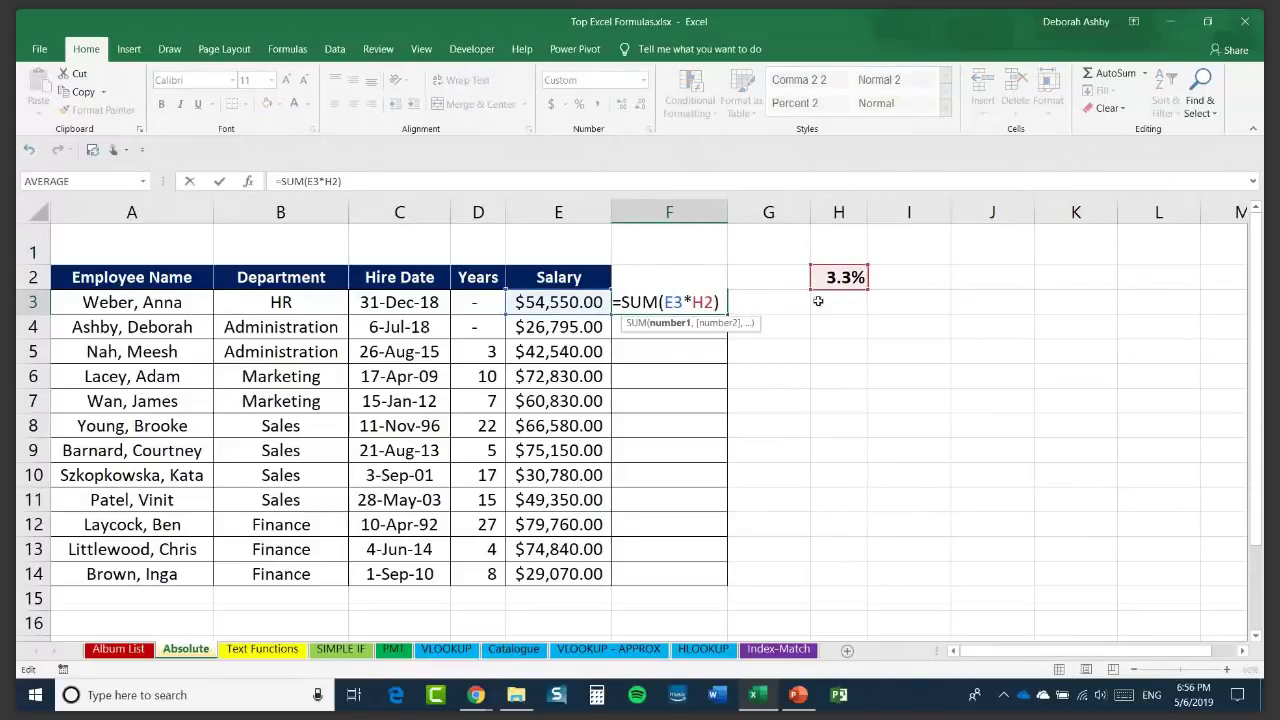
click(674, 302)
click(721, 302)
text(+)
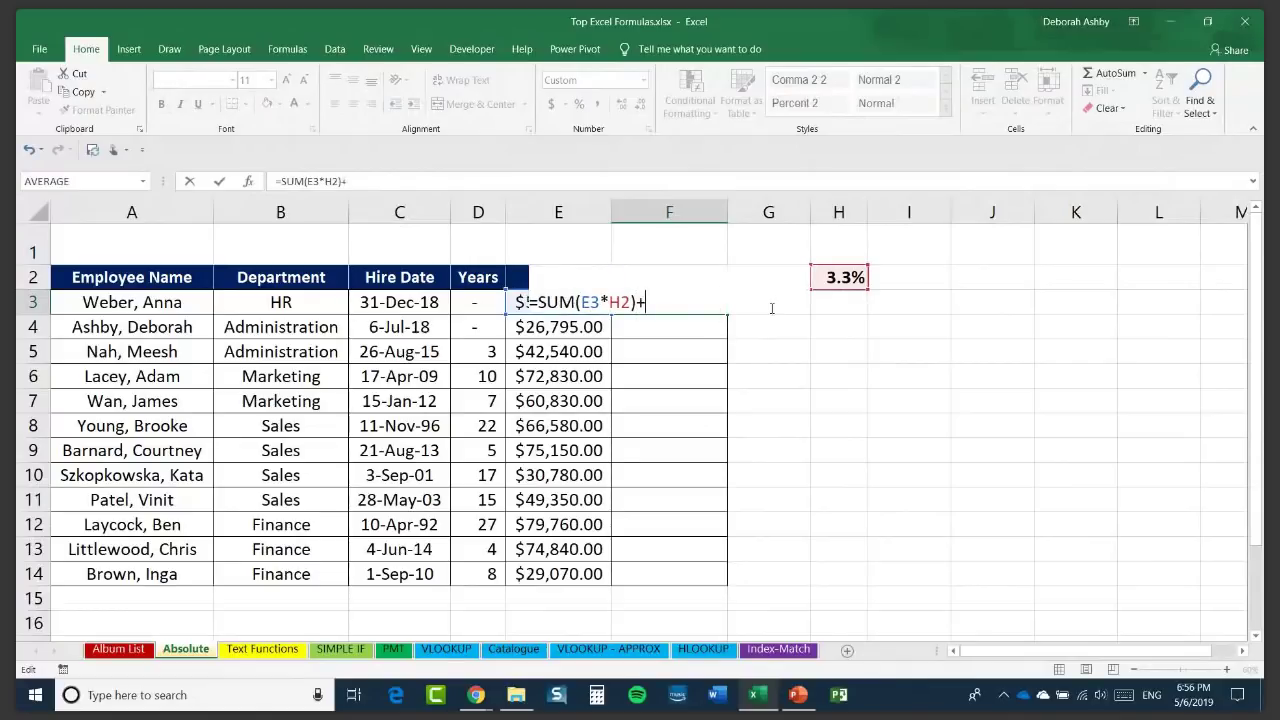
text(E3)
key(Return)
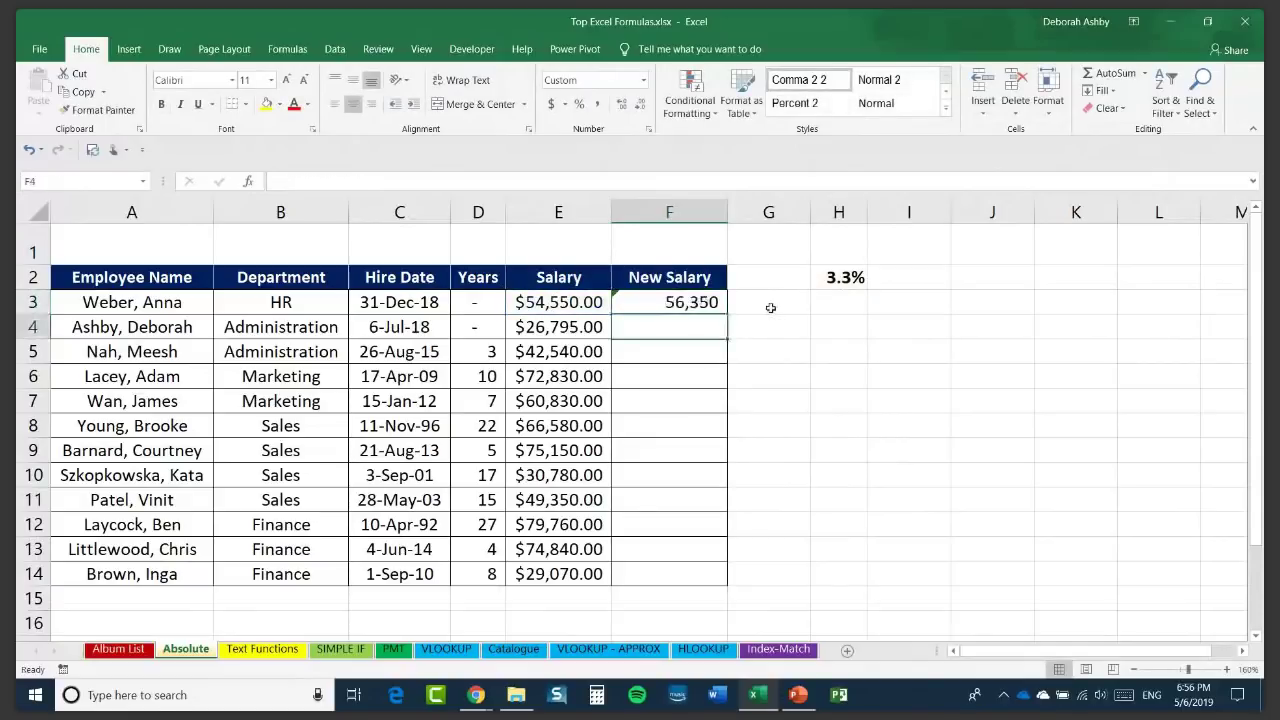
Format F3 in dollar Accounting format and fill its formula down the New Salary column to F14.
click(706, 298)
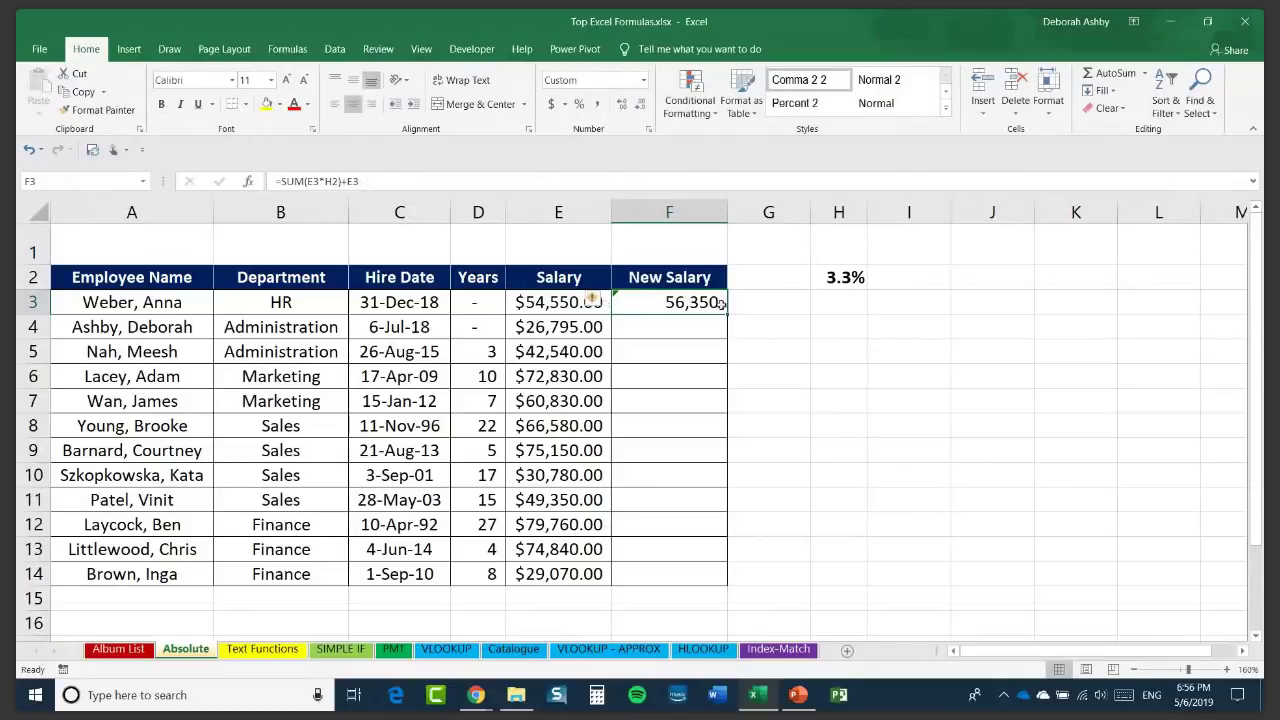
click(549, 105)
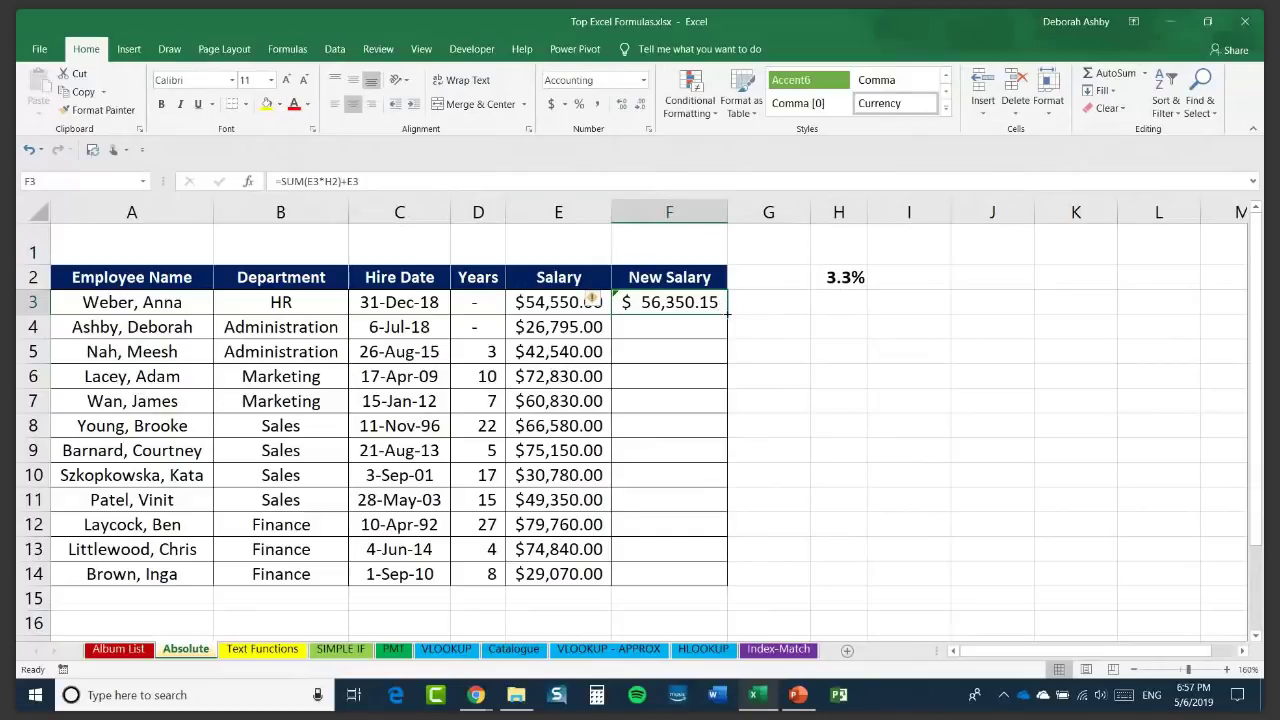
double_click(727, 314)
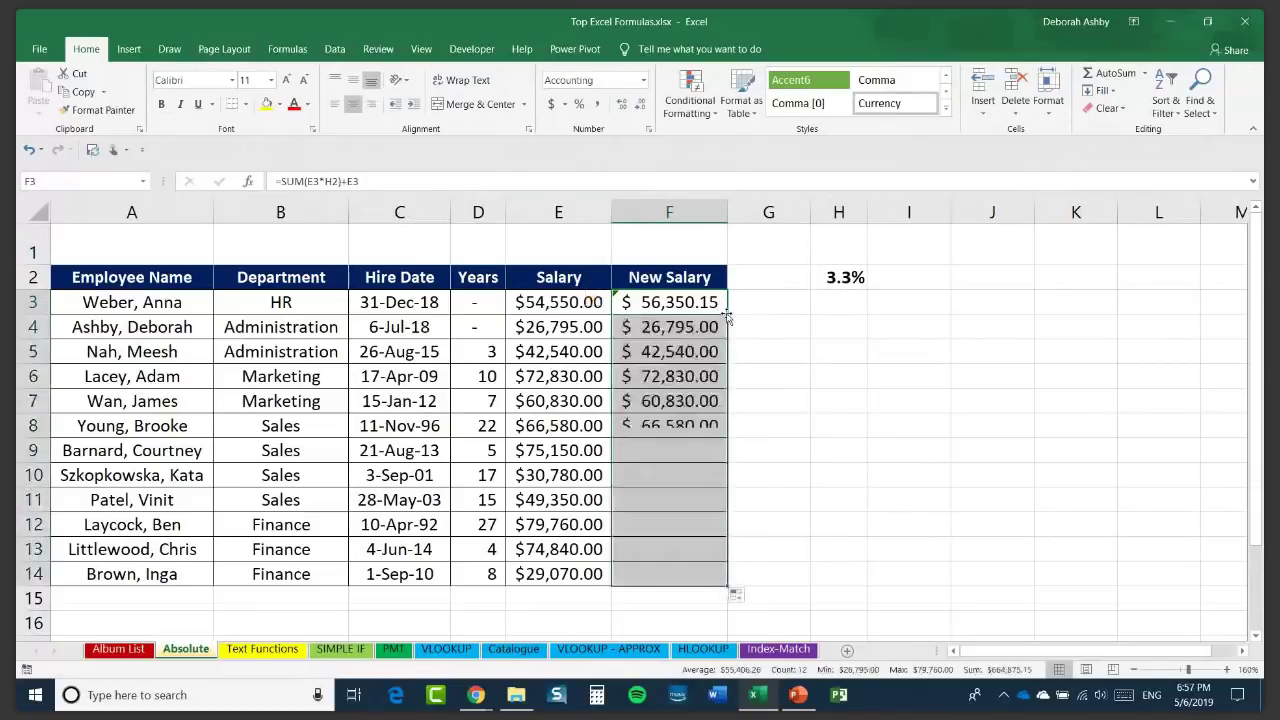
click(771, 345)
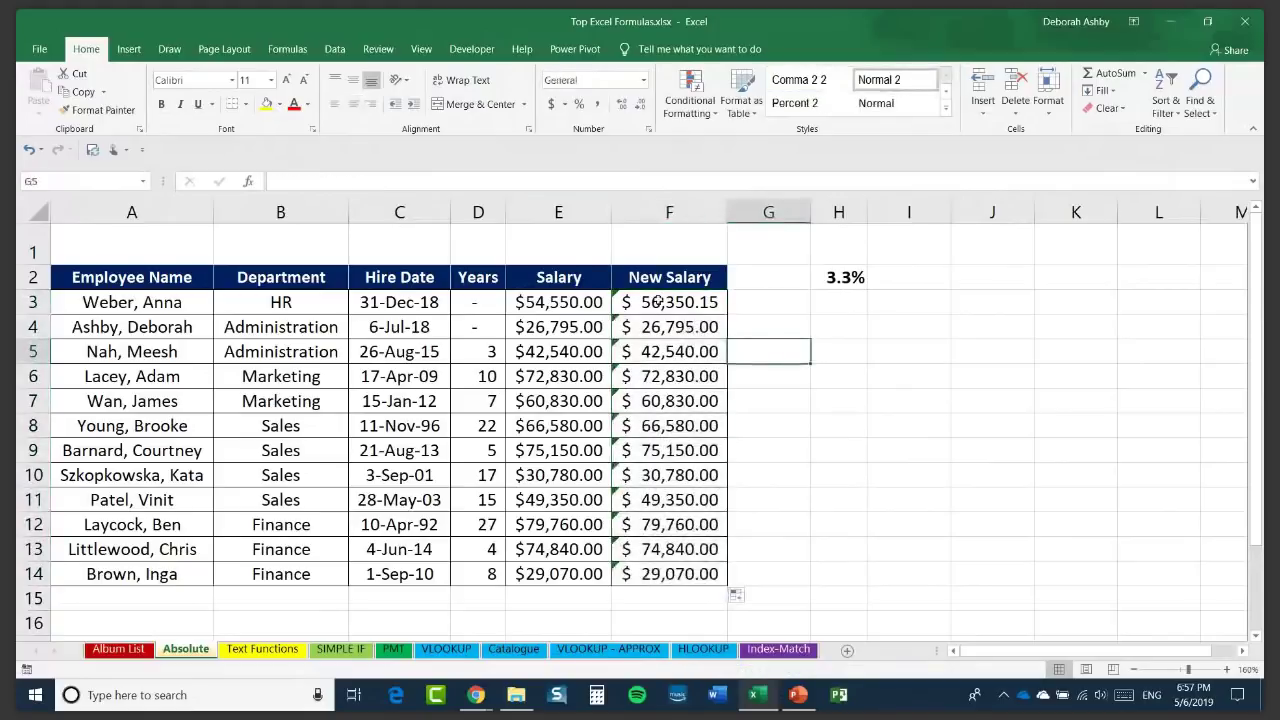
Examine the filled formulas in F3 through F8 and compare their percentage references with column H.
click(659, 302)
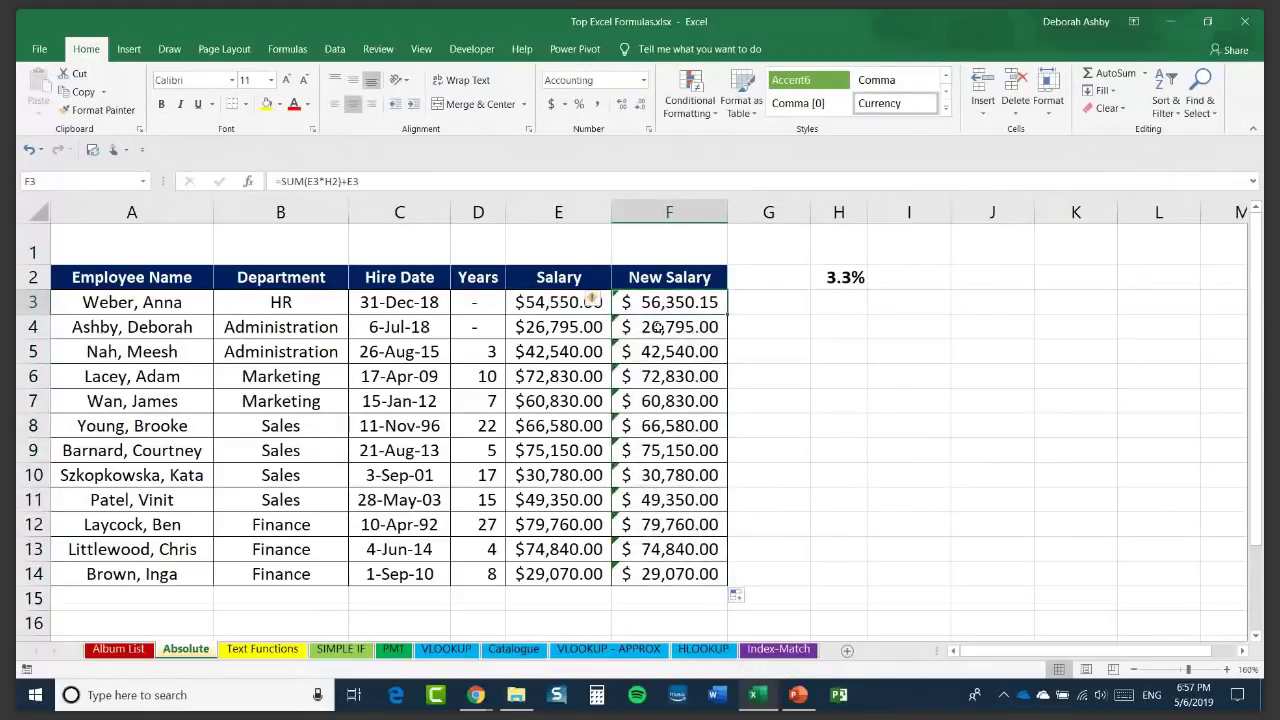
click(659, 327)
click(676, 357)
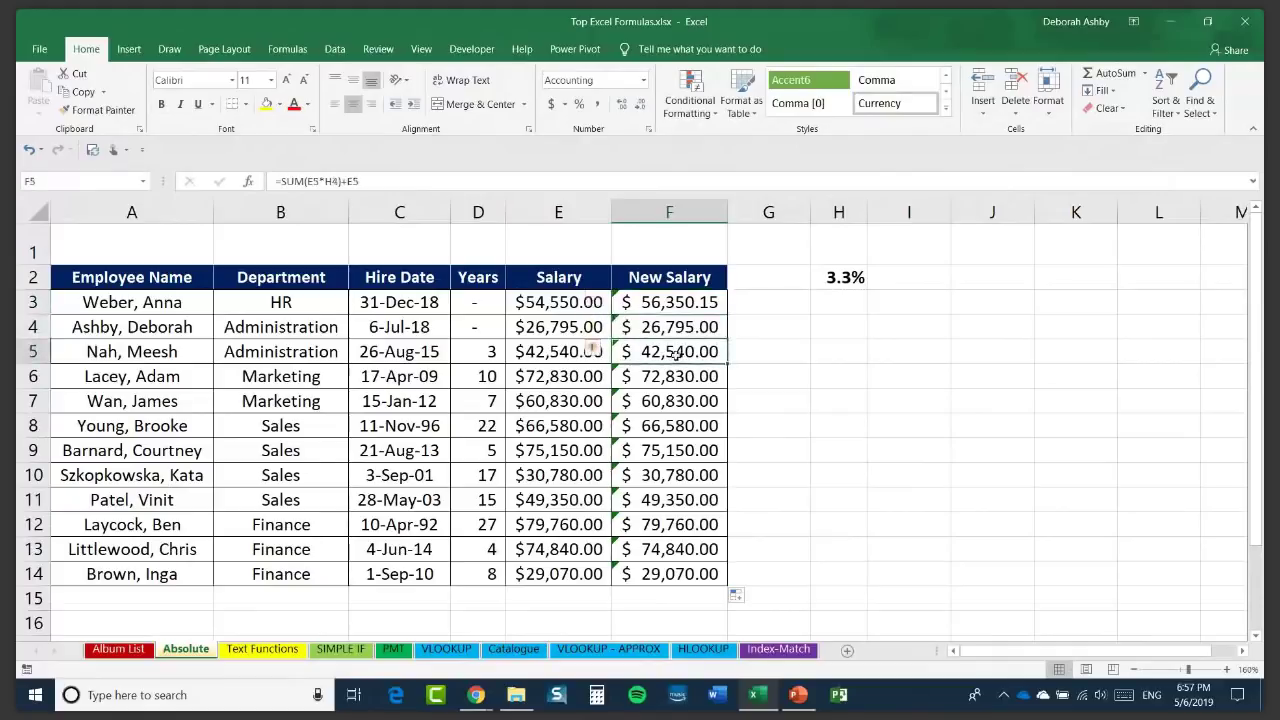
click(670, 377)
click(552, 376)
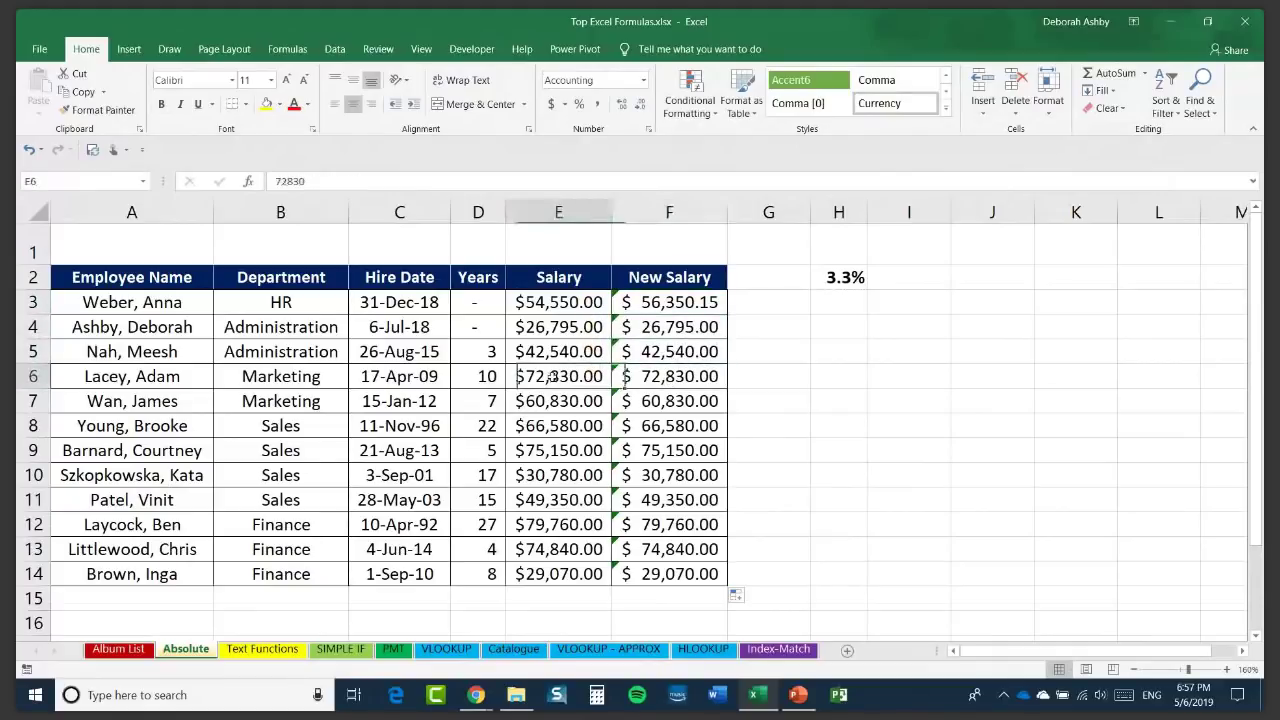
click(674, 410)
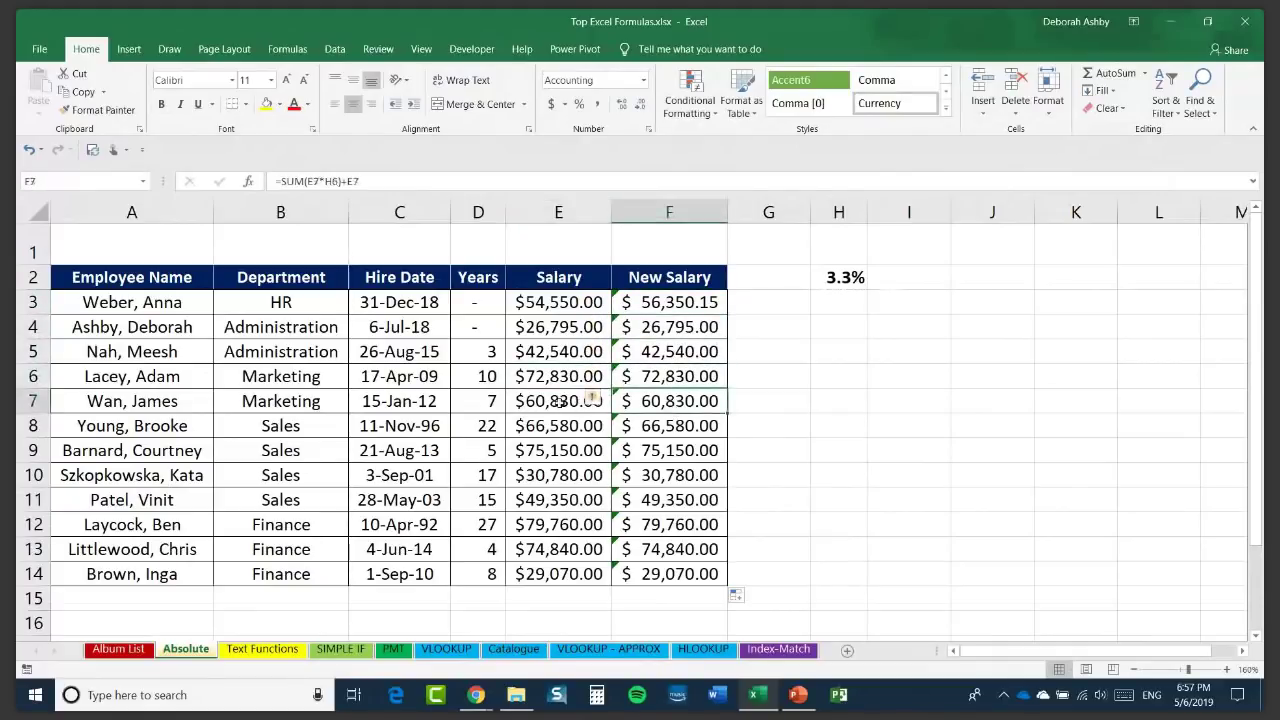
click(592, 399)
click(675, 420)
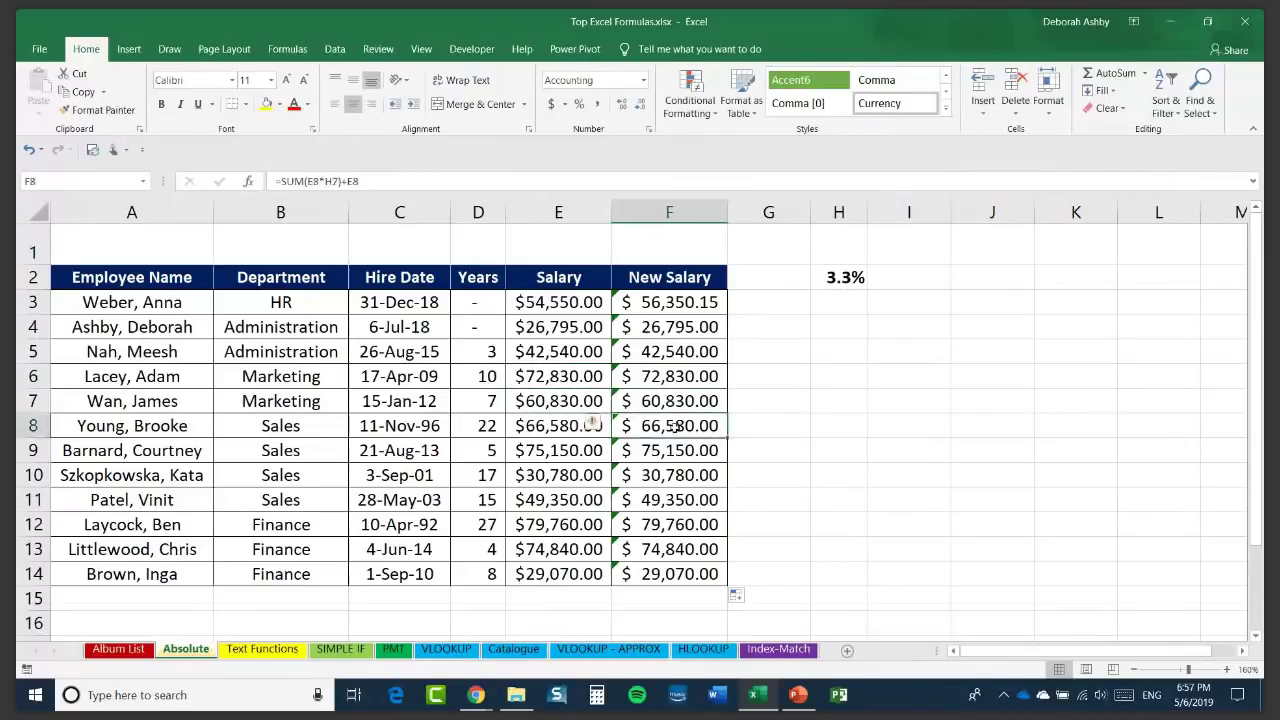
click(672, 303)
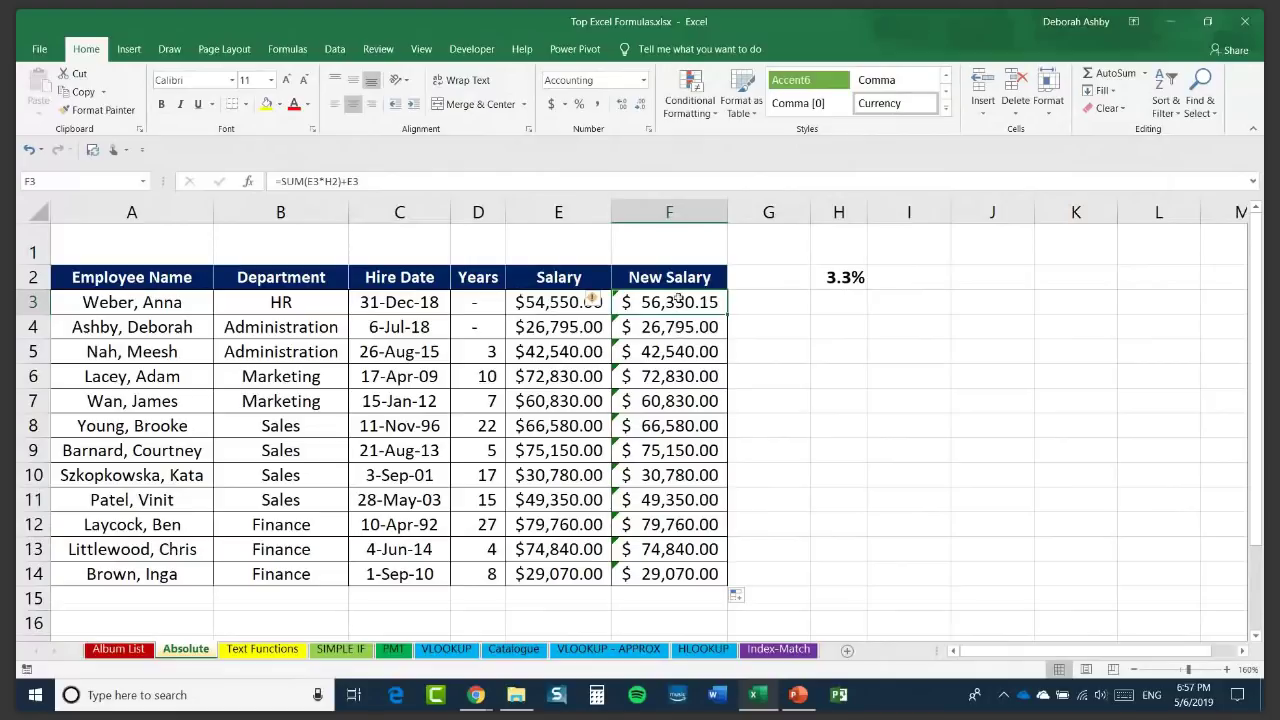
click(686, 331)
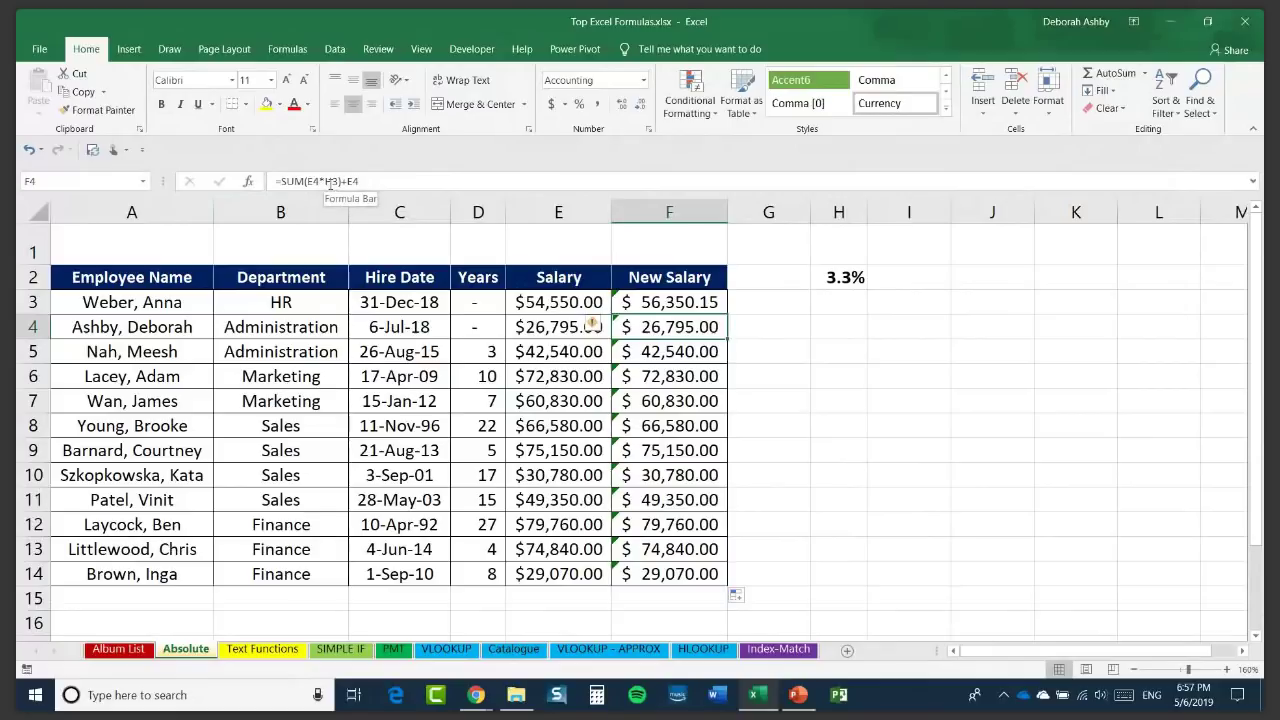
click(842, 304)
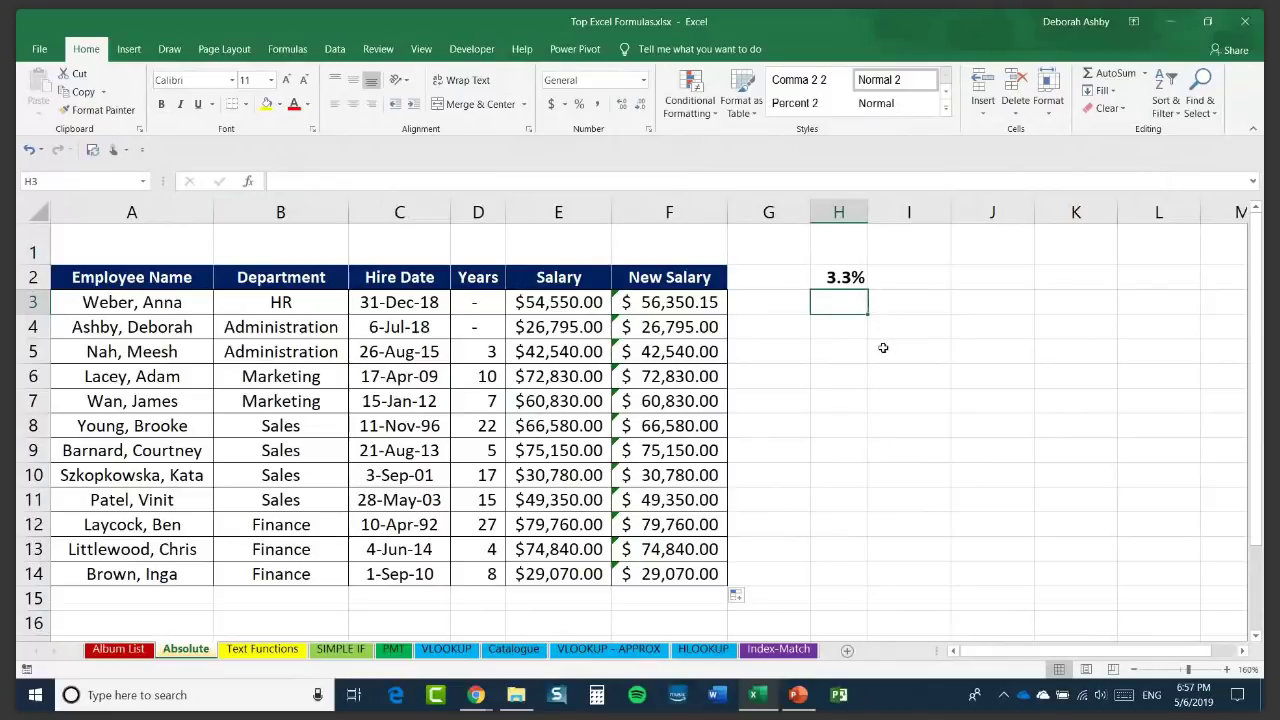
Make the H2 reference absolute in F3, giving =SUM(E3*$H$2)+E3, and fill the formula down the New Salary column to F14.
click(660, 304)
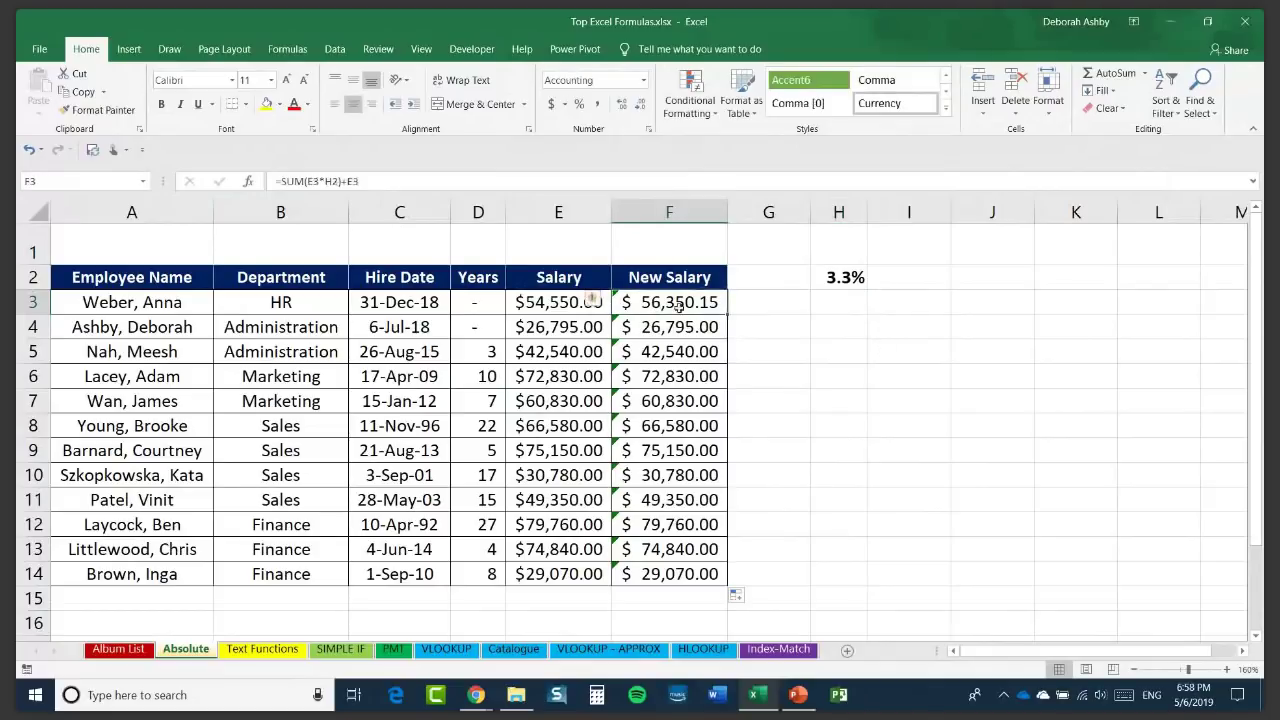
click(840, 278)
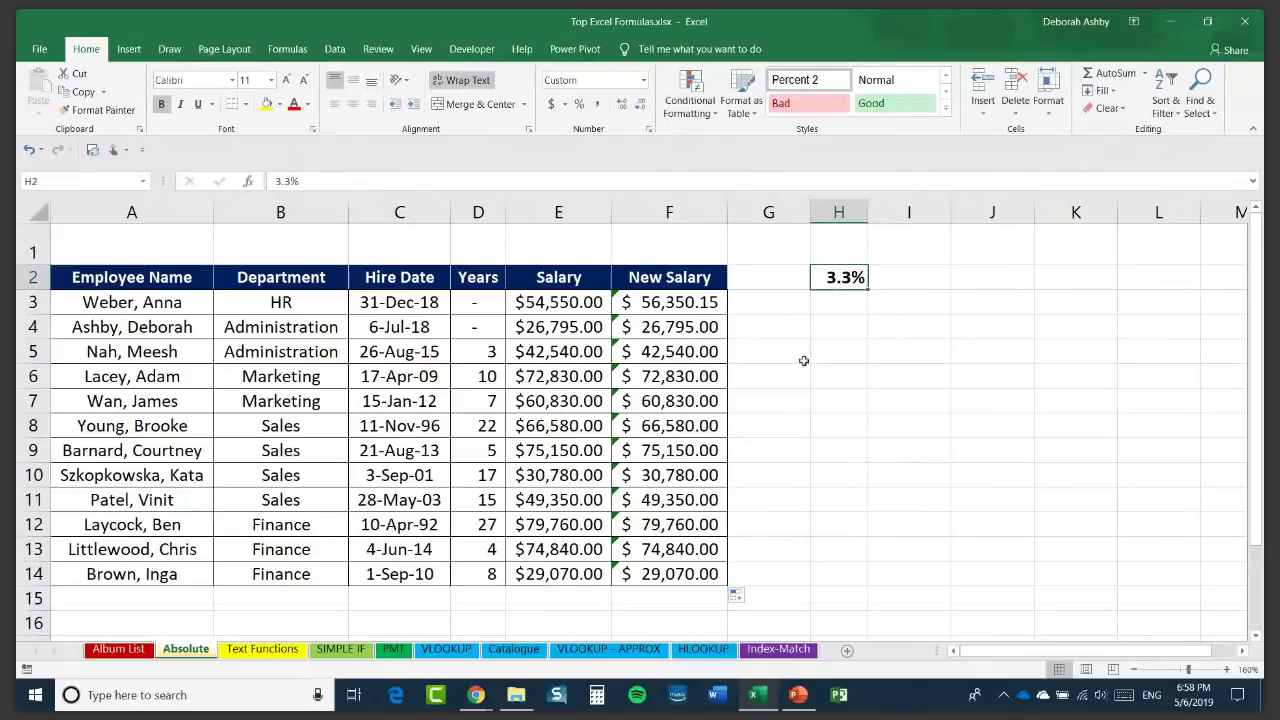
click(686, 304)
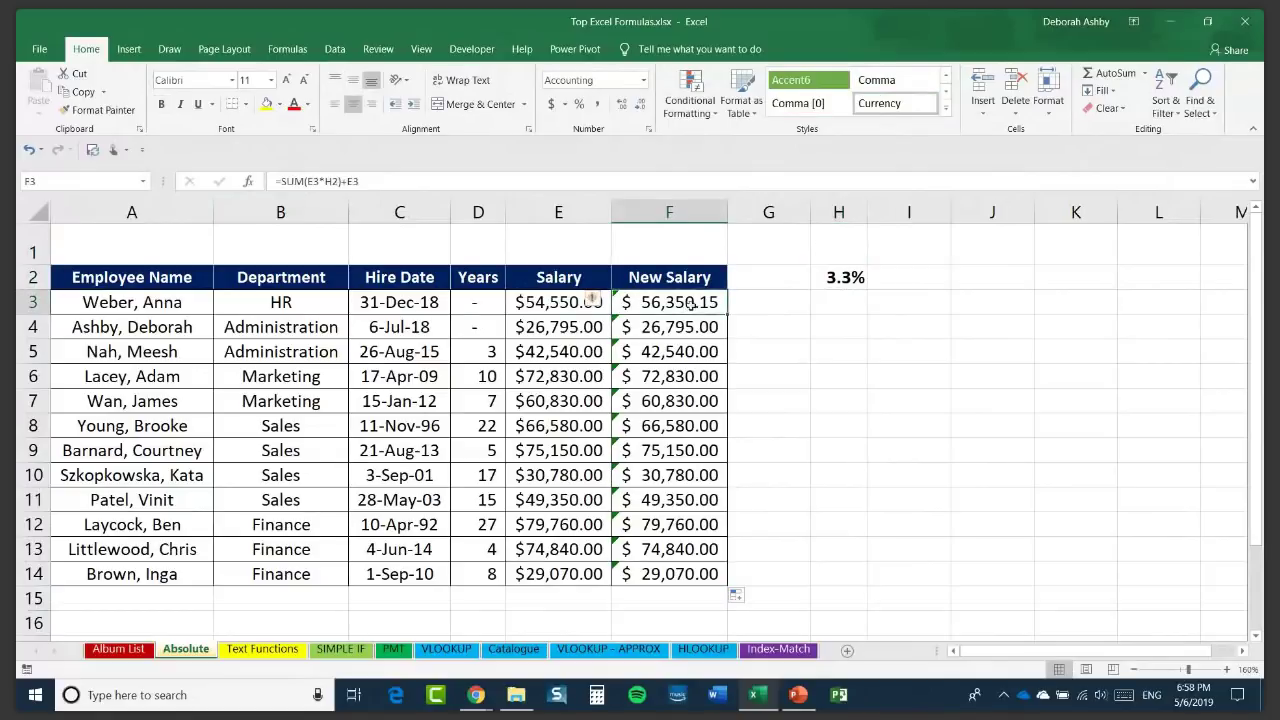
double_click(690, 304)
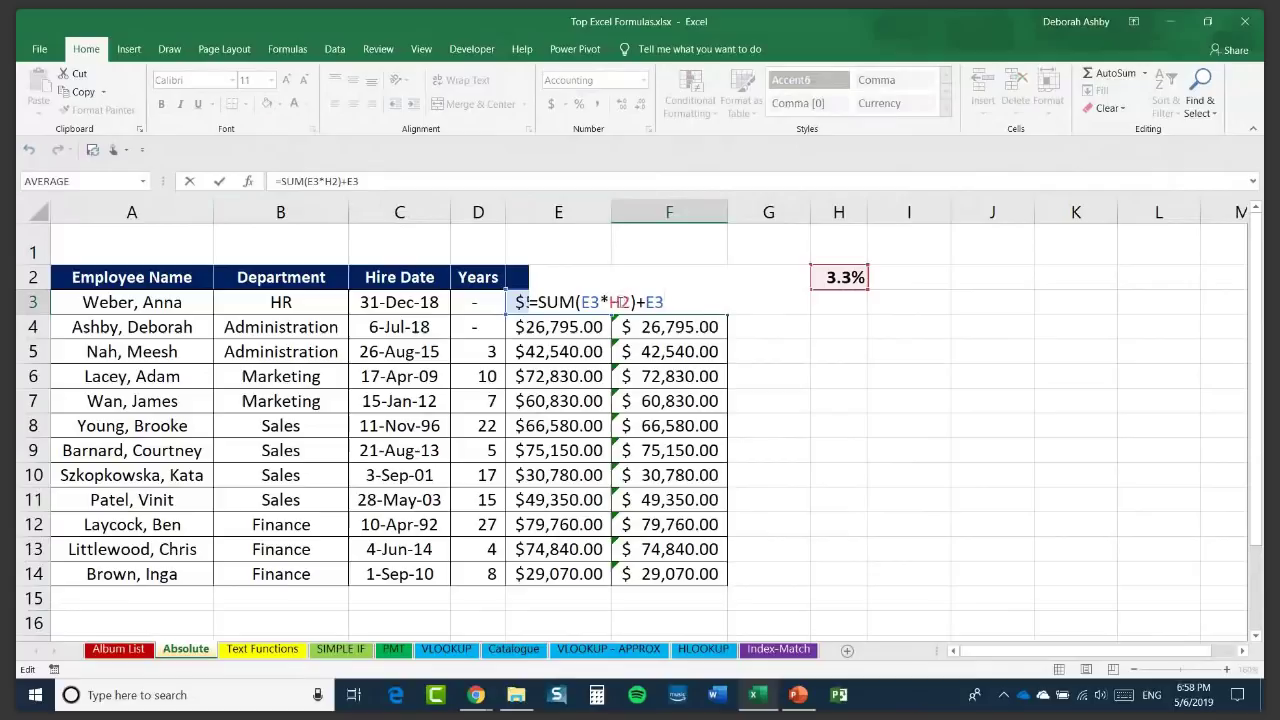
click(620, 301)
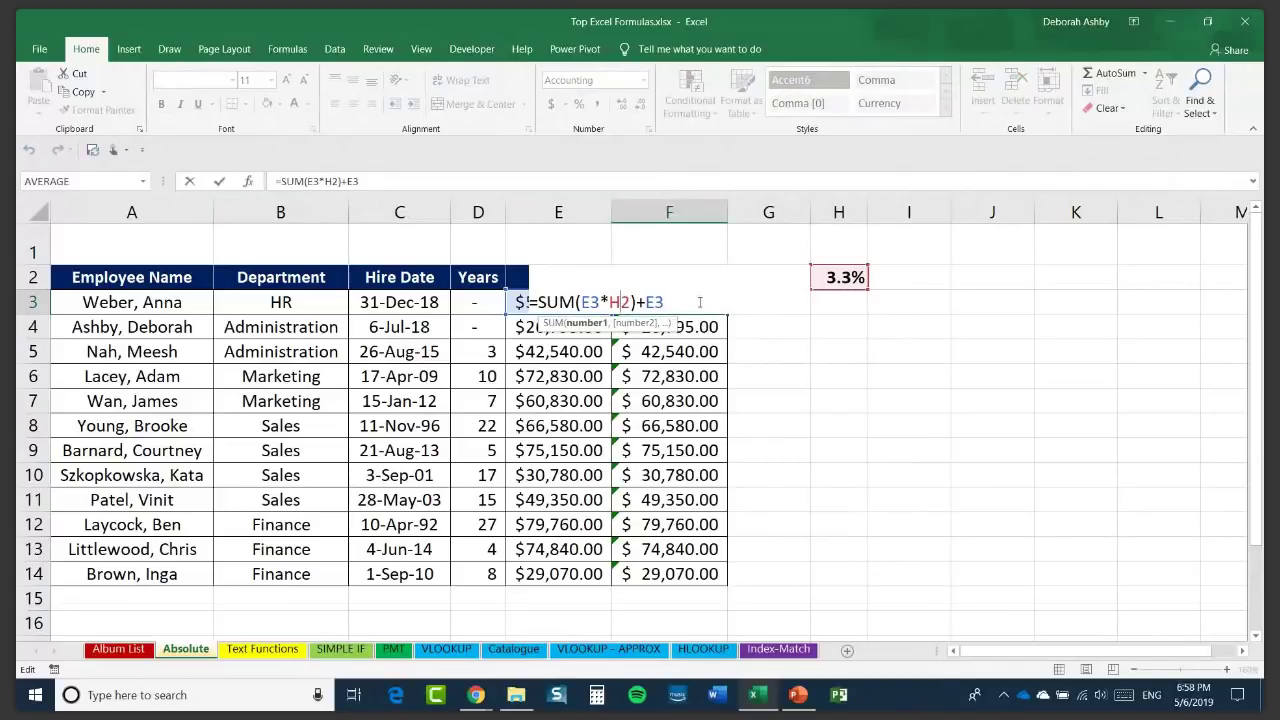
key(F4)
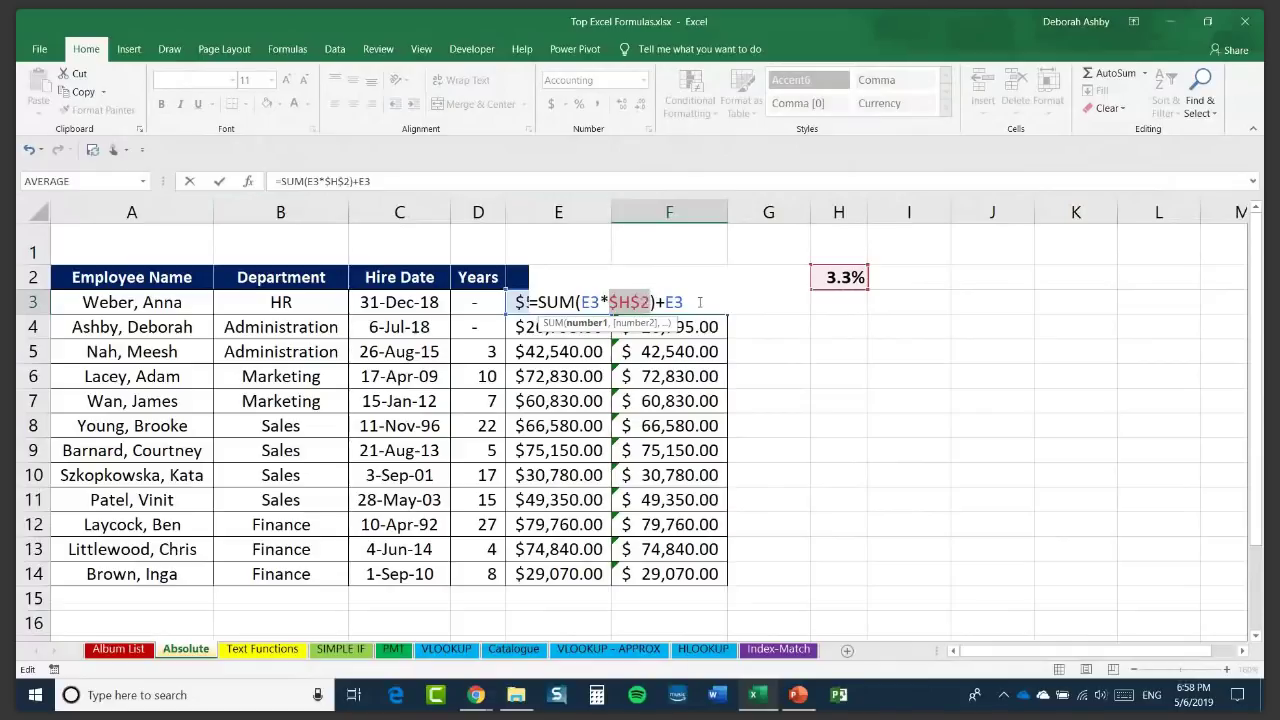
key(Return)
key(ctrl+Return)
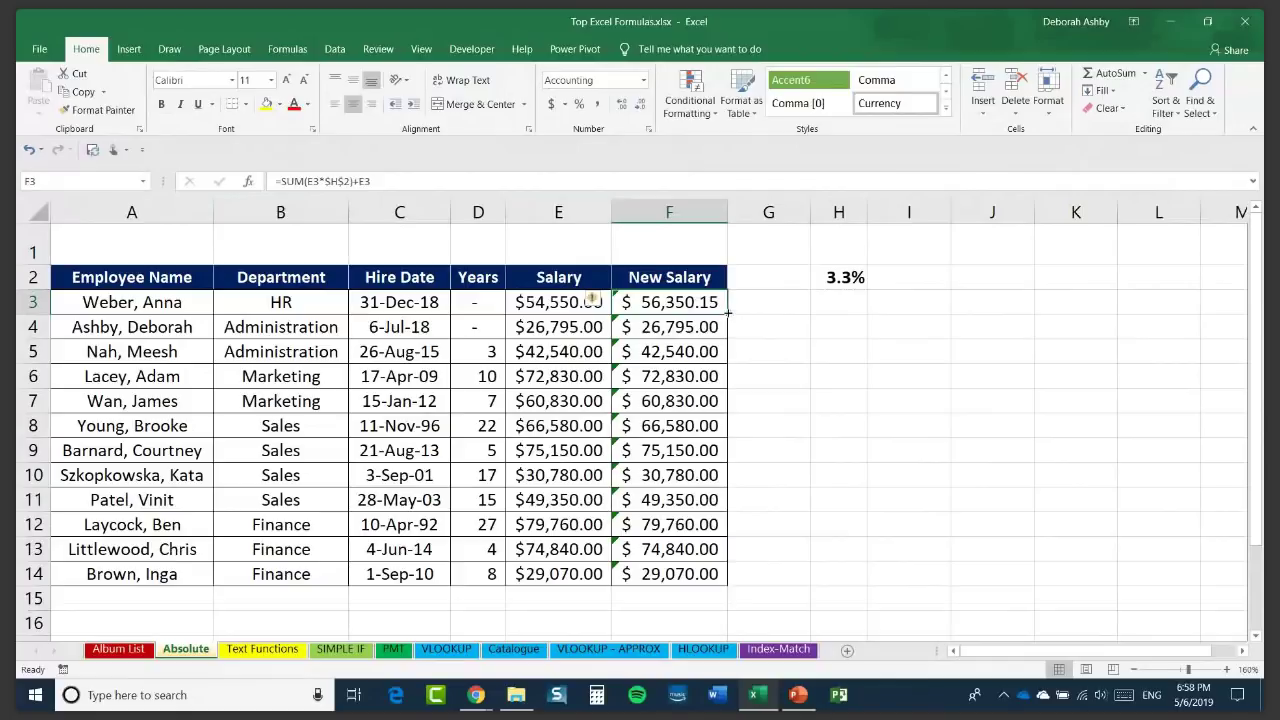
double_click(728, 313)
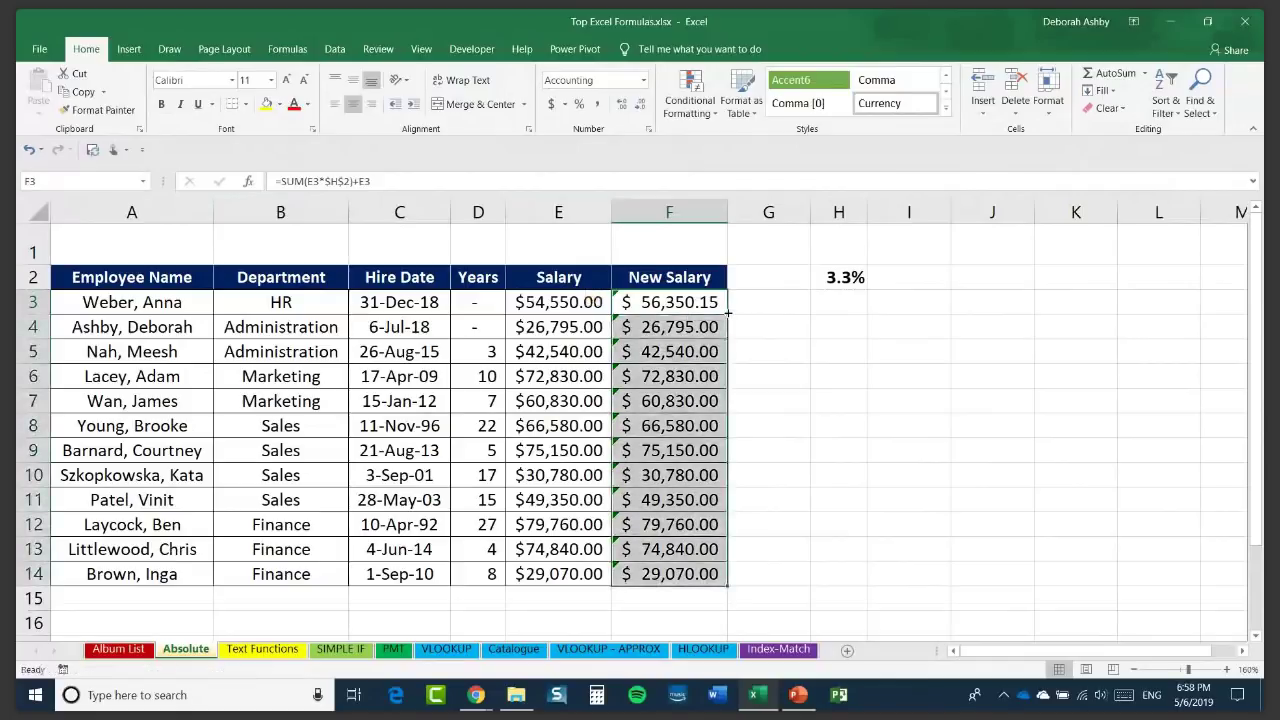
Examine the refilled New Salary formulas in F4, F6 and F8, comparing their percentage reference with H2 and the cells below it.
click(665, 329)
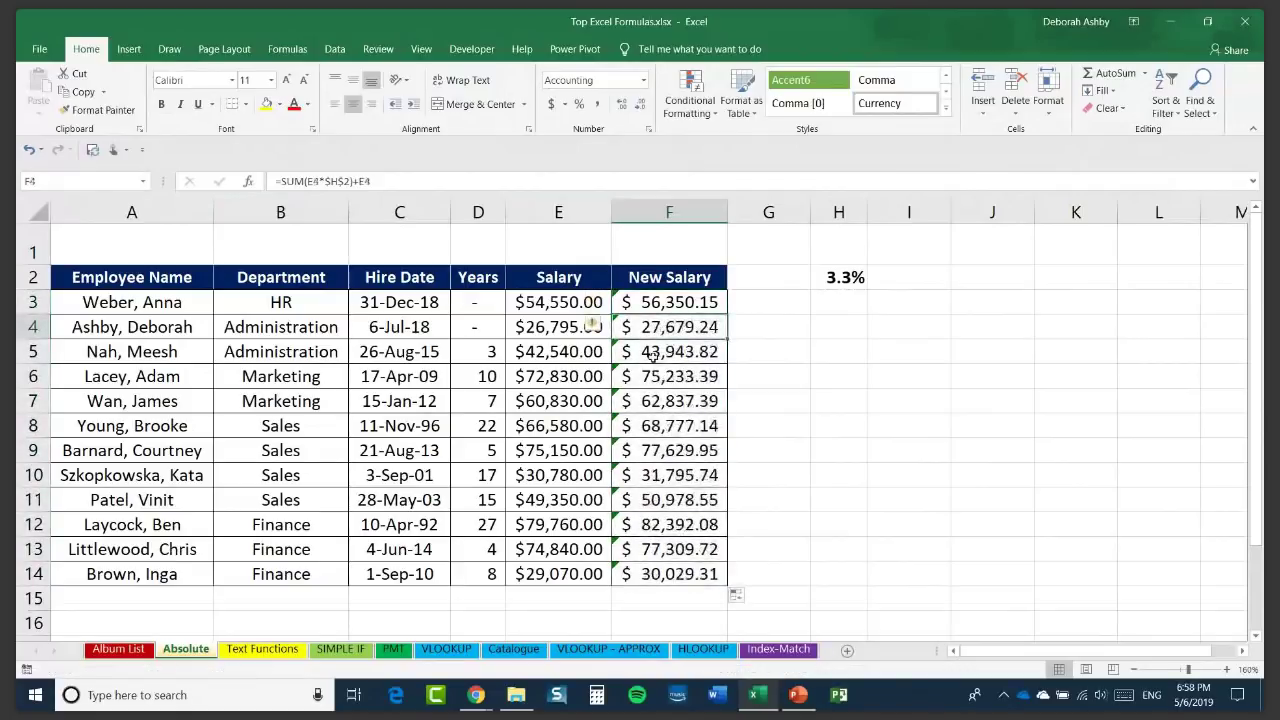
click(662, 375)
click(663, 425)
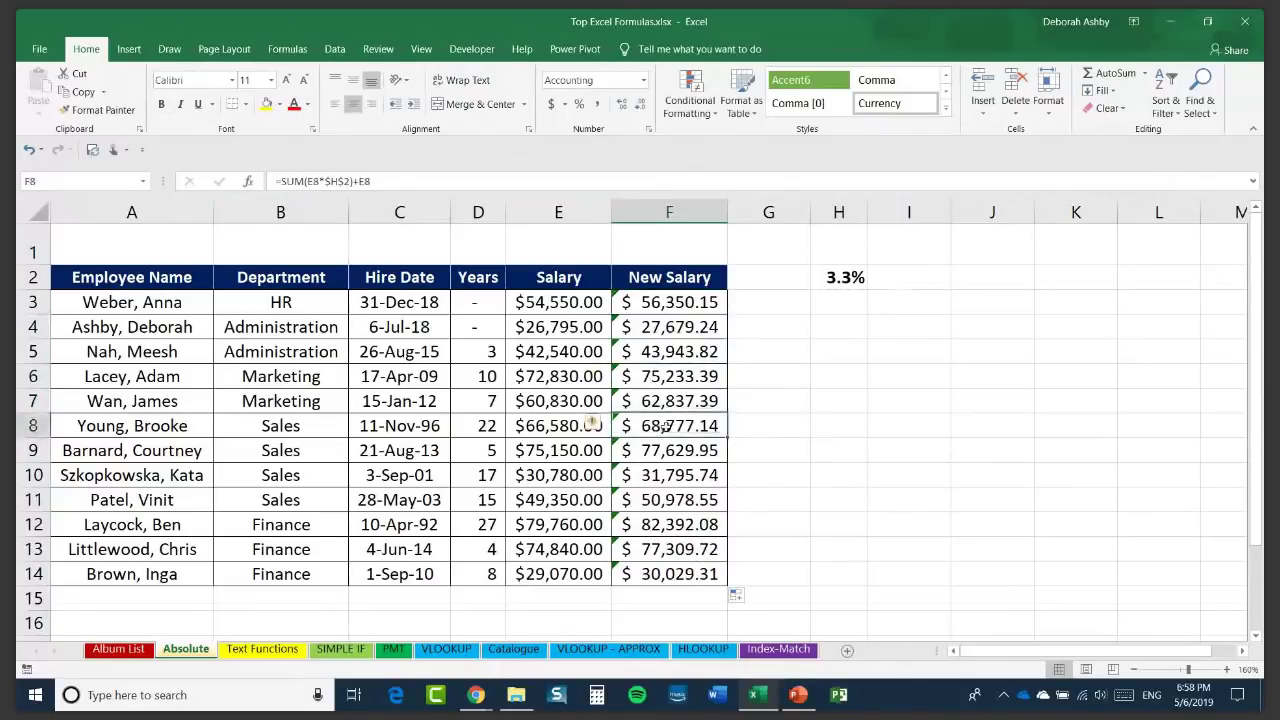
double_click(677, 427)
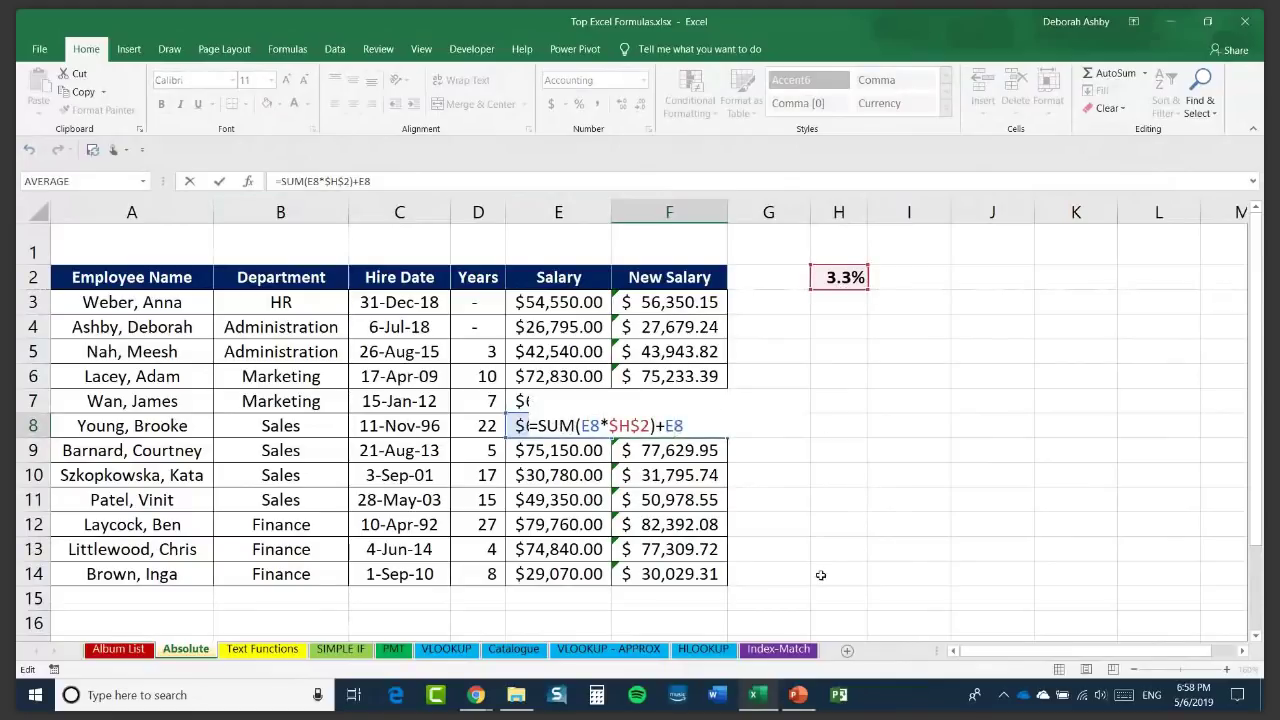
click(693, 426)
key(Return)
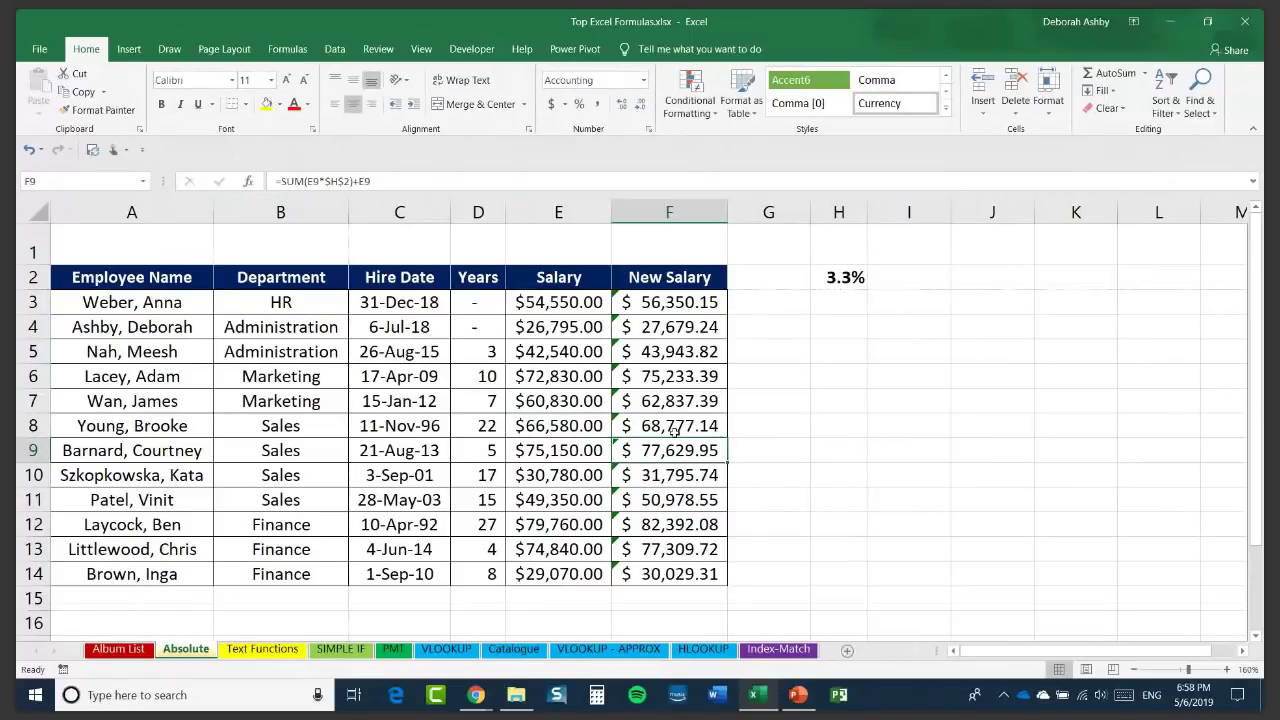
click(850, 303)
key(Down)
key(Down)
key(Down)
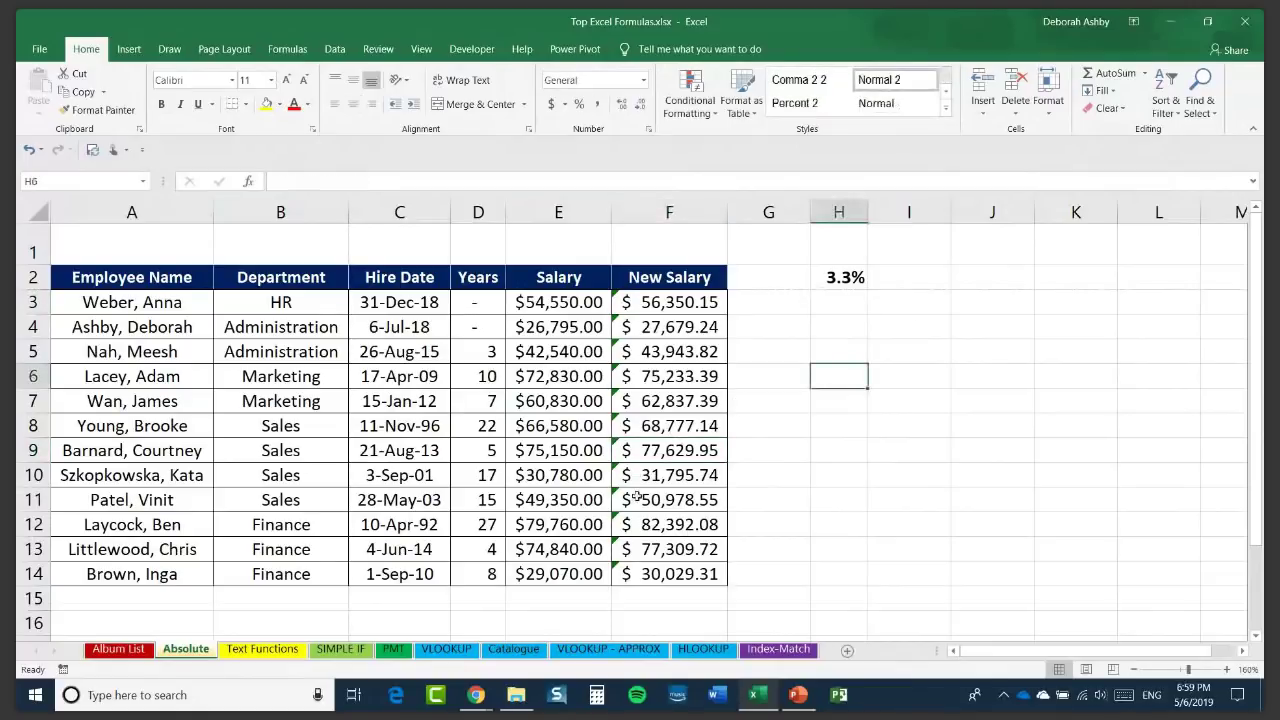
click(790, 459)
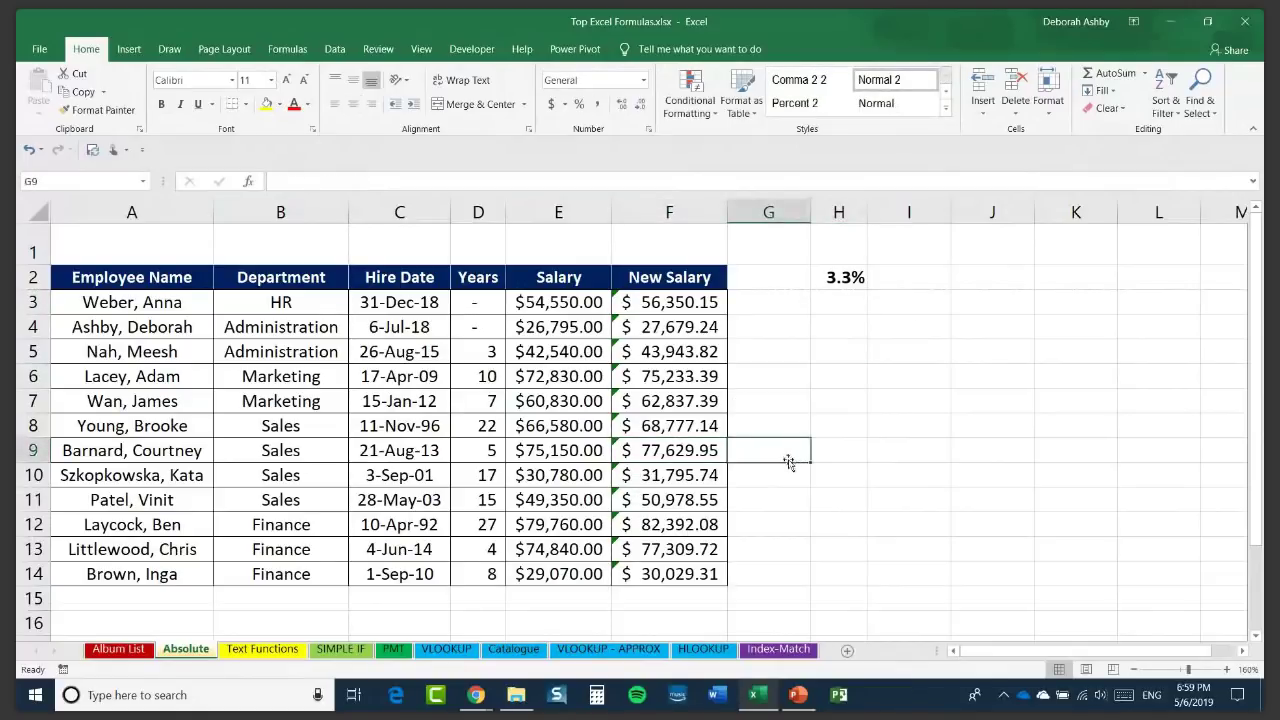
Go to the Text Functions sheet and browse the list of available Text functions.
click(260, 649)
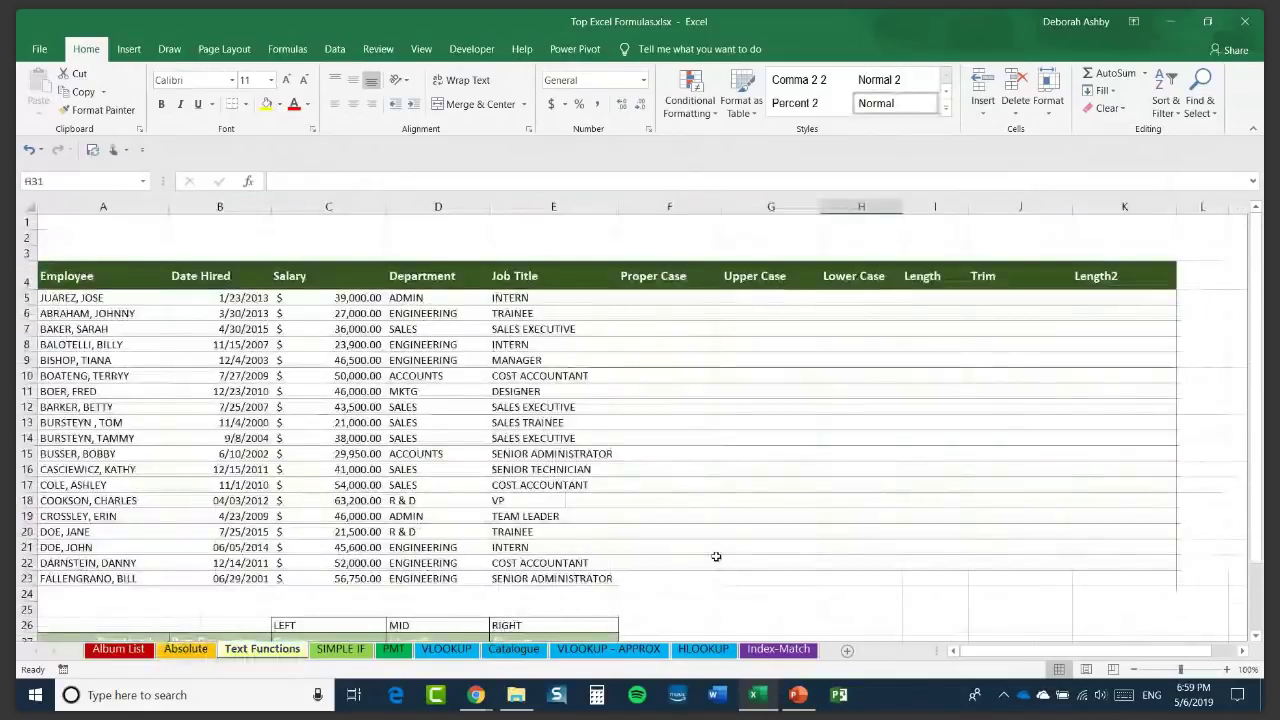
click(806, 434)
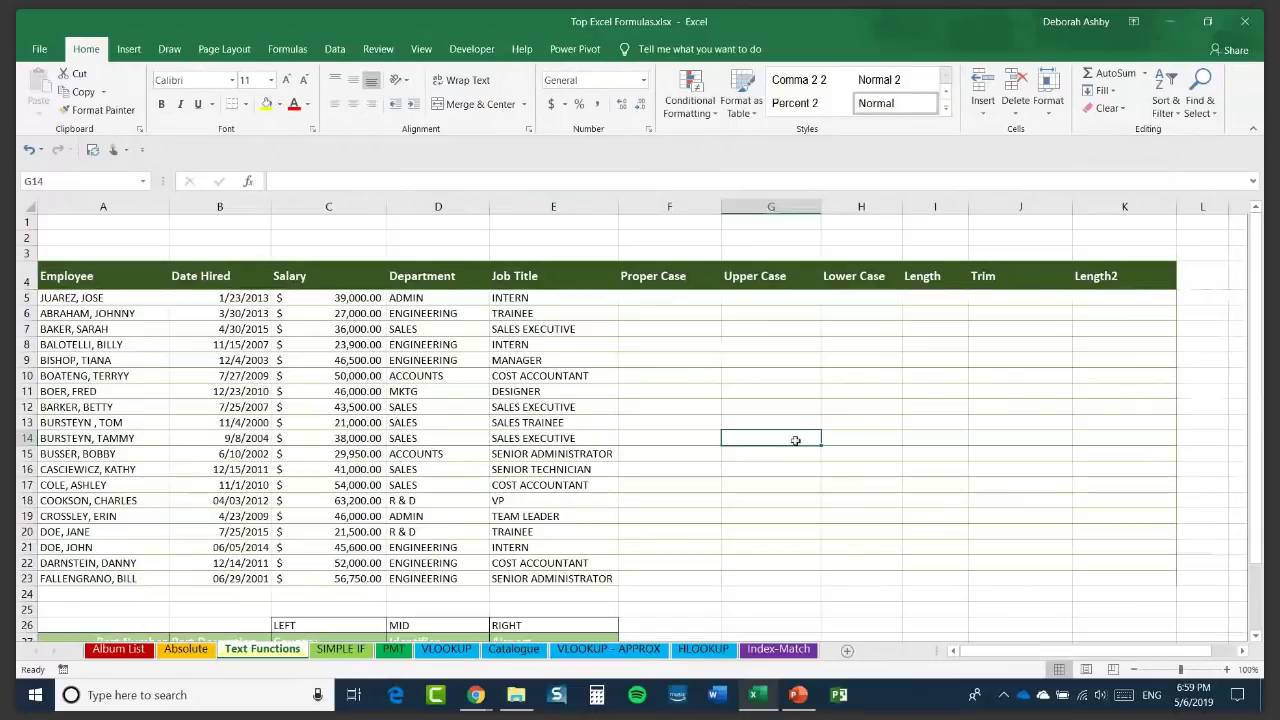
click(288, 49)
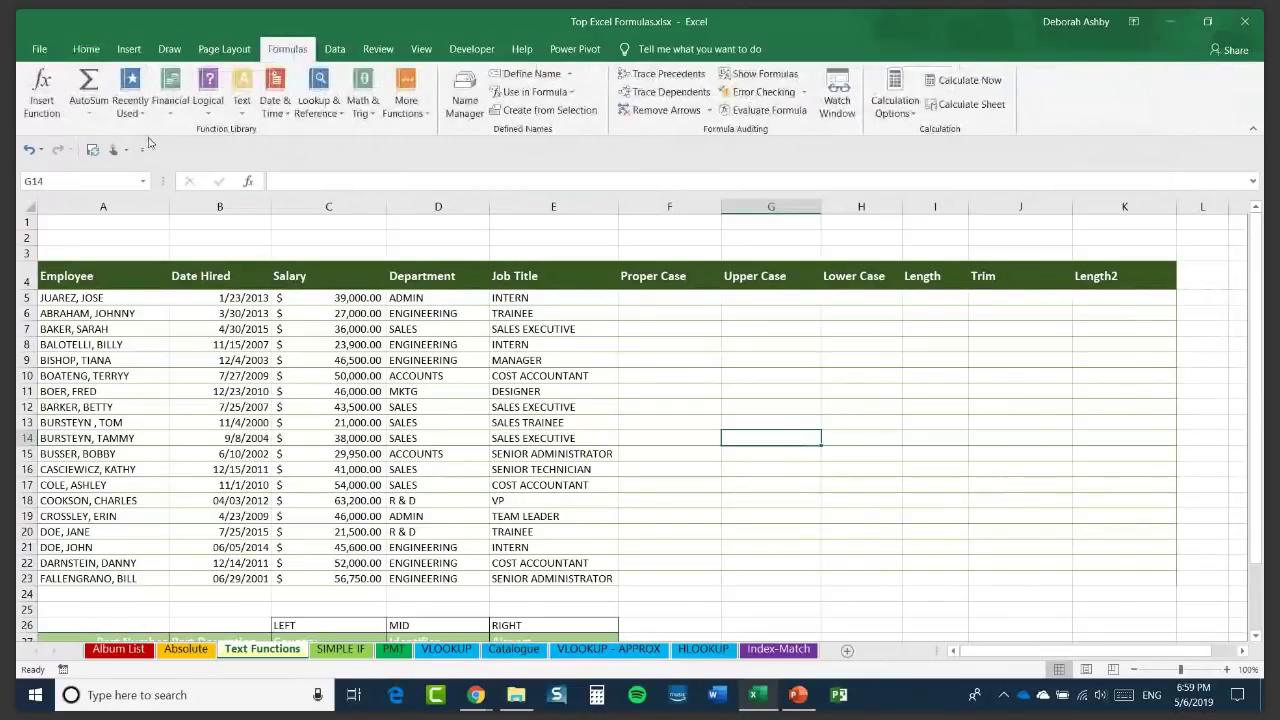
click(243, 108)
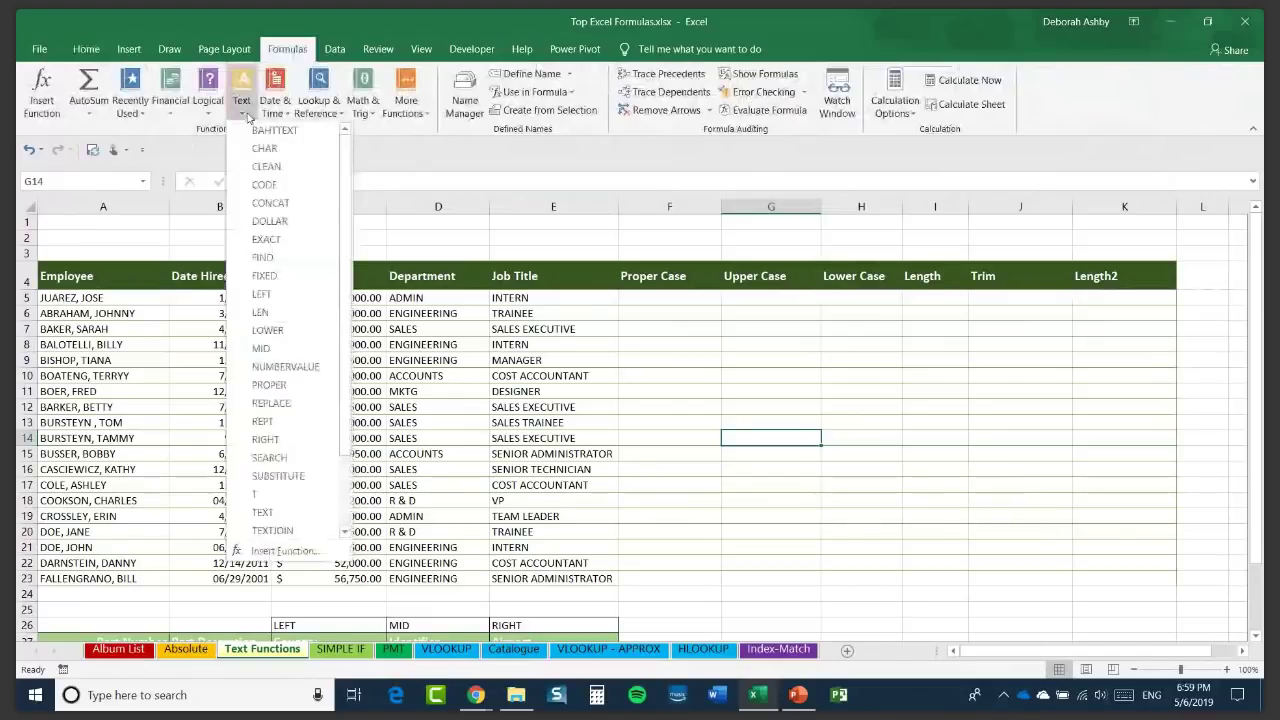
drag(346, 222, 351, 157)
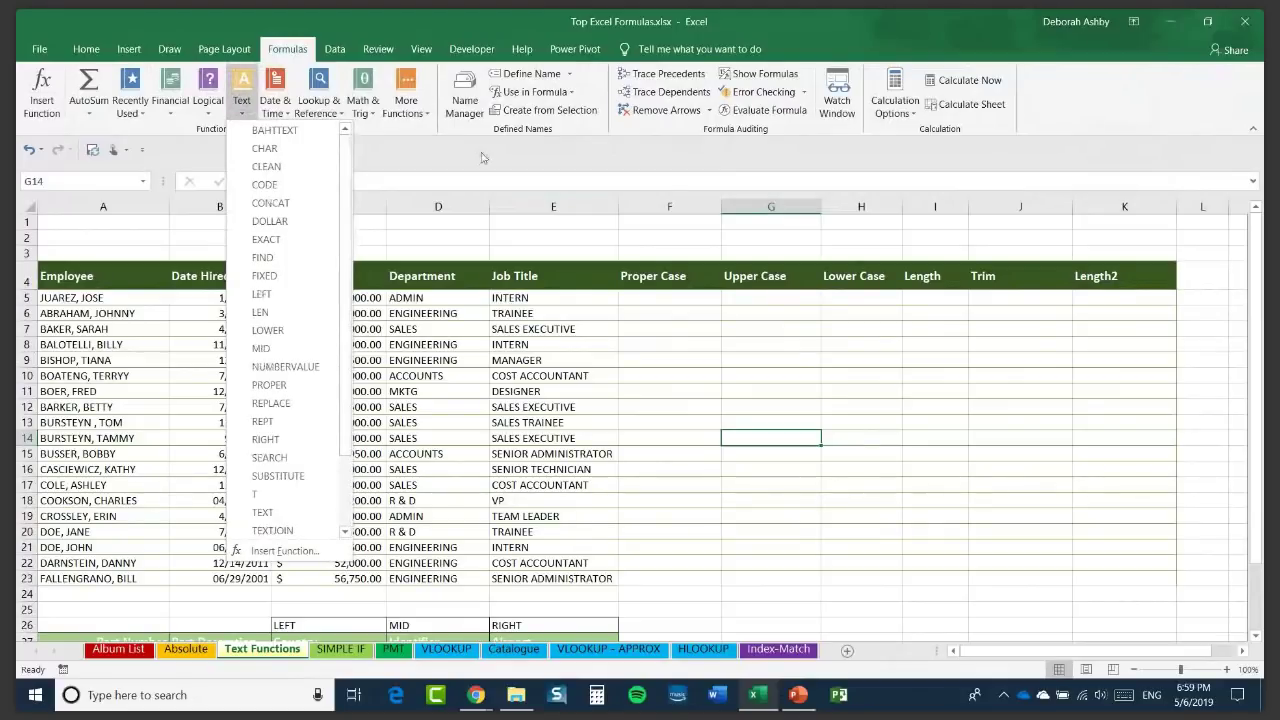
key(Escape)
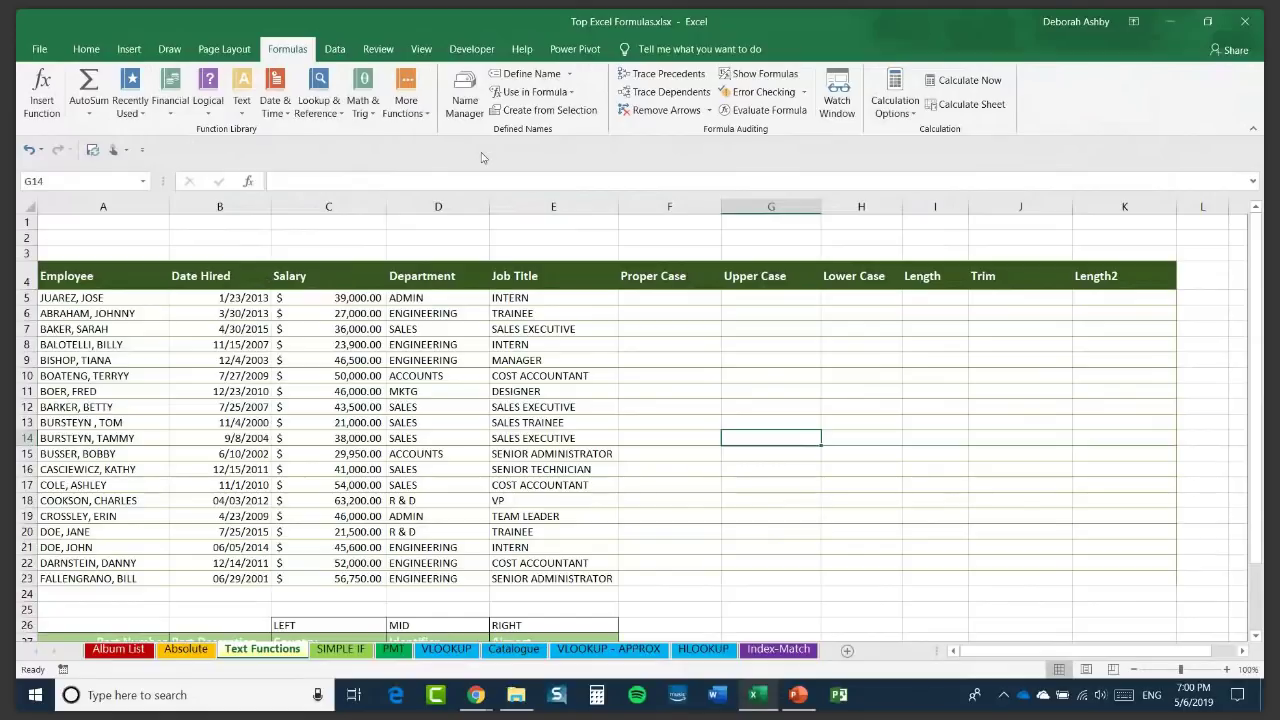
Examine the employee table's Employee, Date Hired, Salary, Department and Job Title columns on the Text Functions sheet.
click(341, 391)
click(72, 312)
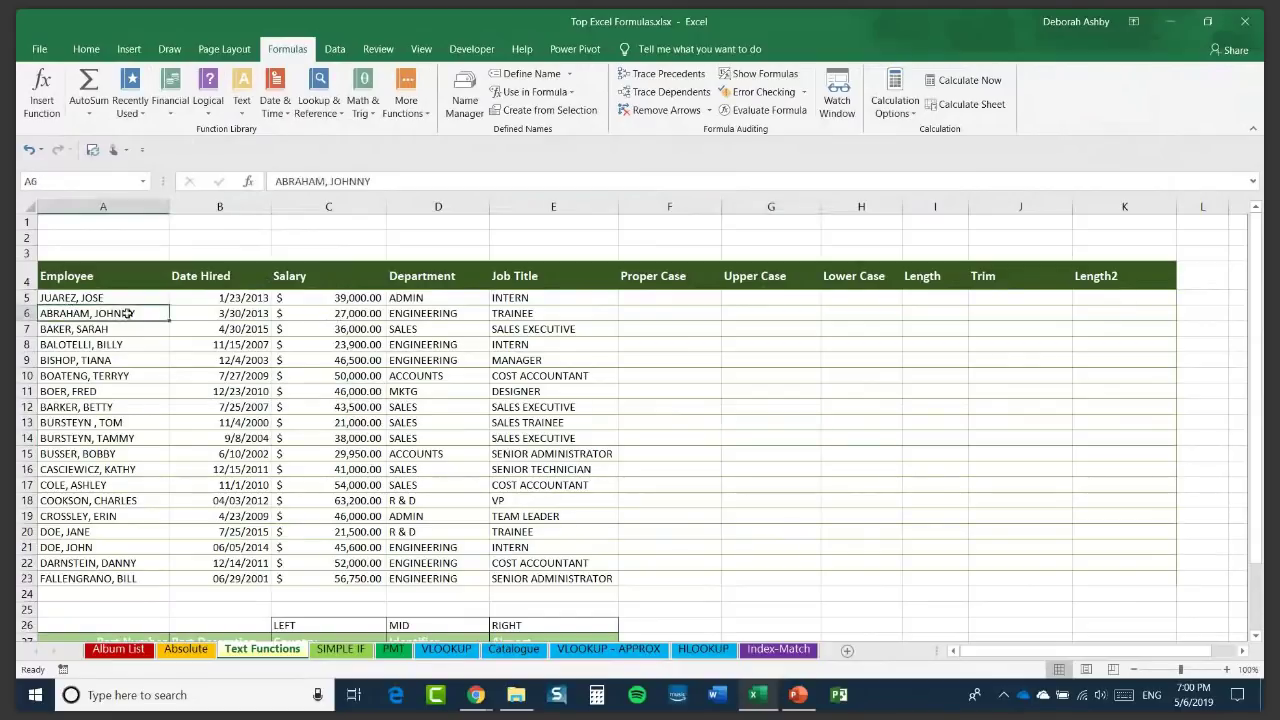
click(72, 297)
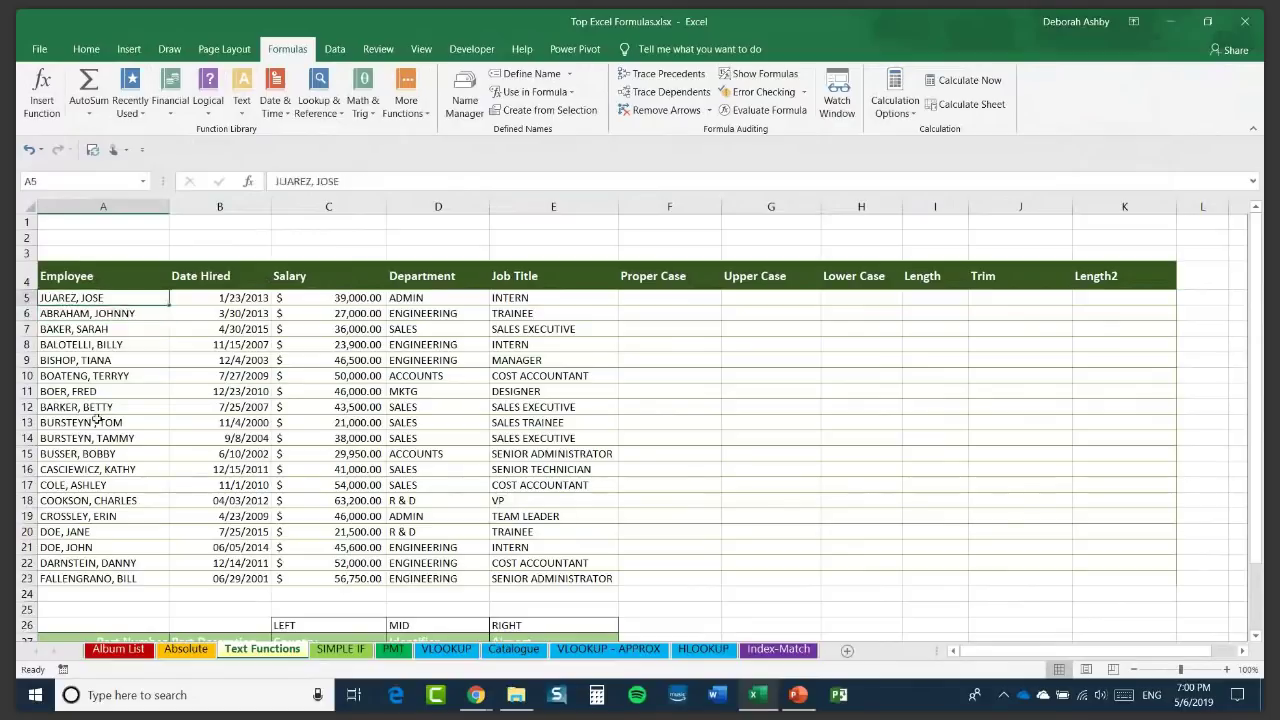
click(224, 297)
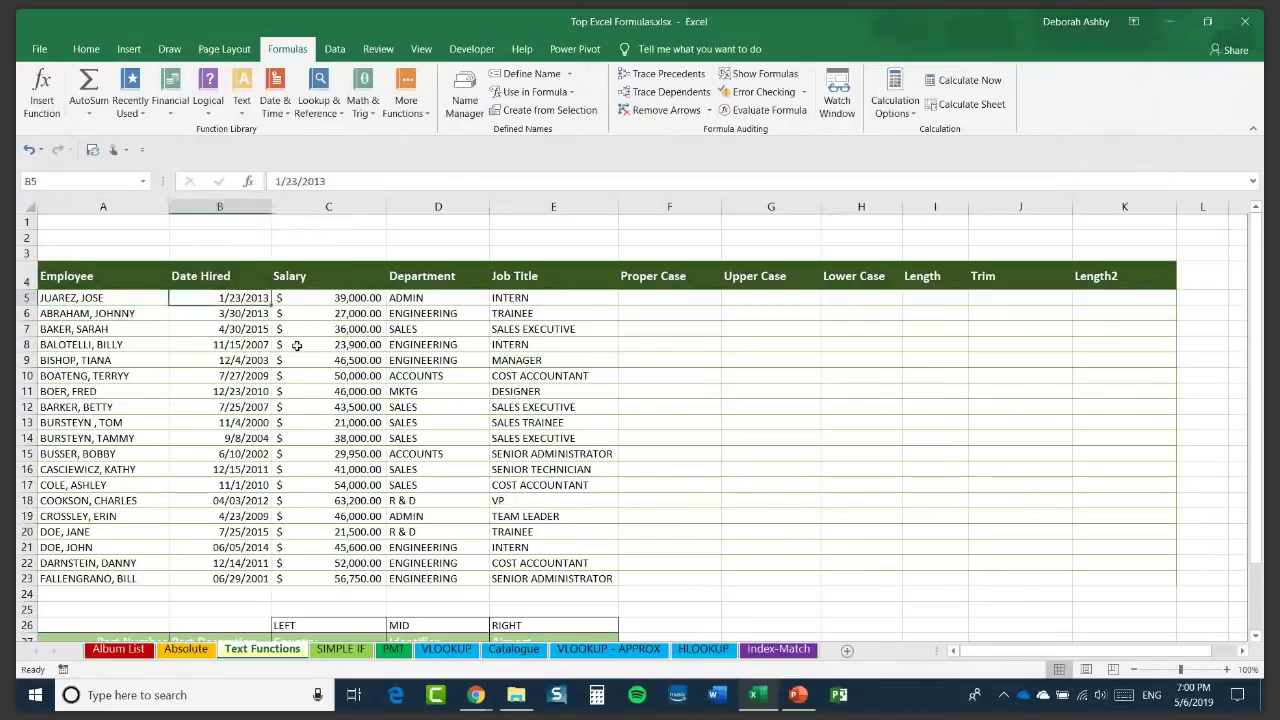
click(327, 301)
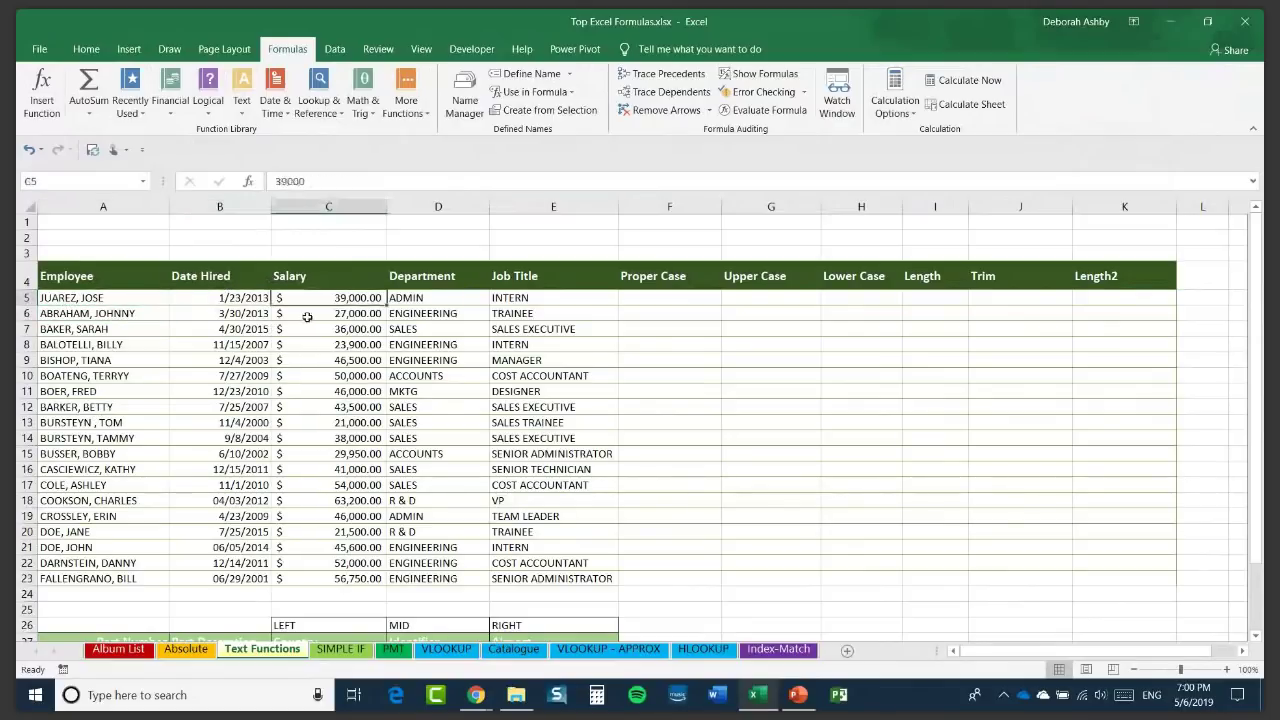
click(419, 298)
click(551, 298)
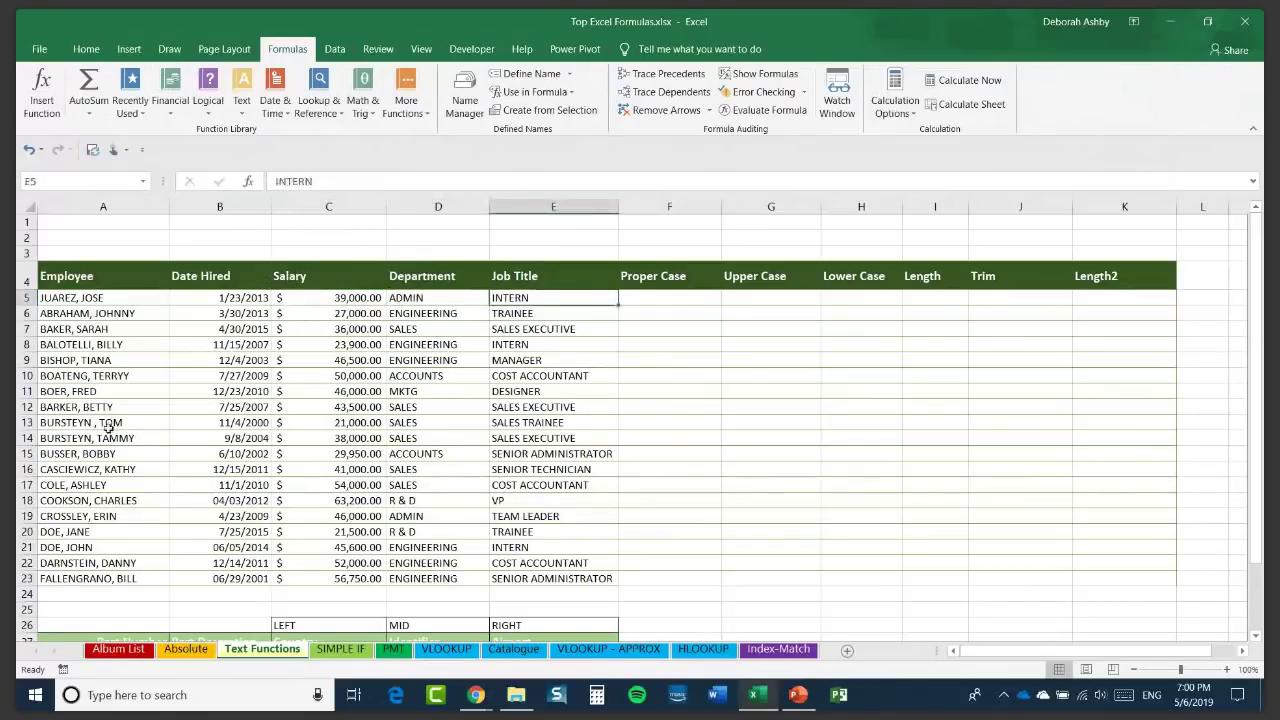
drag(69, 300, 545, 487)
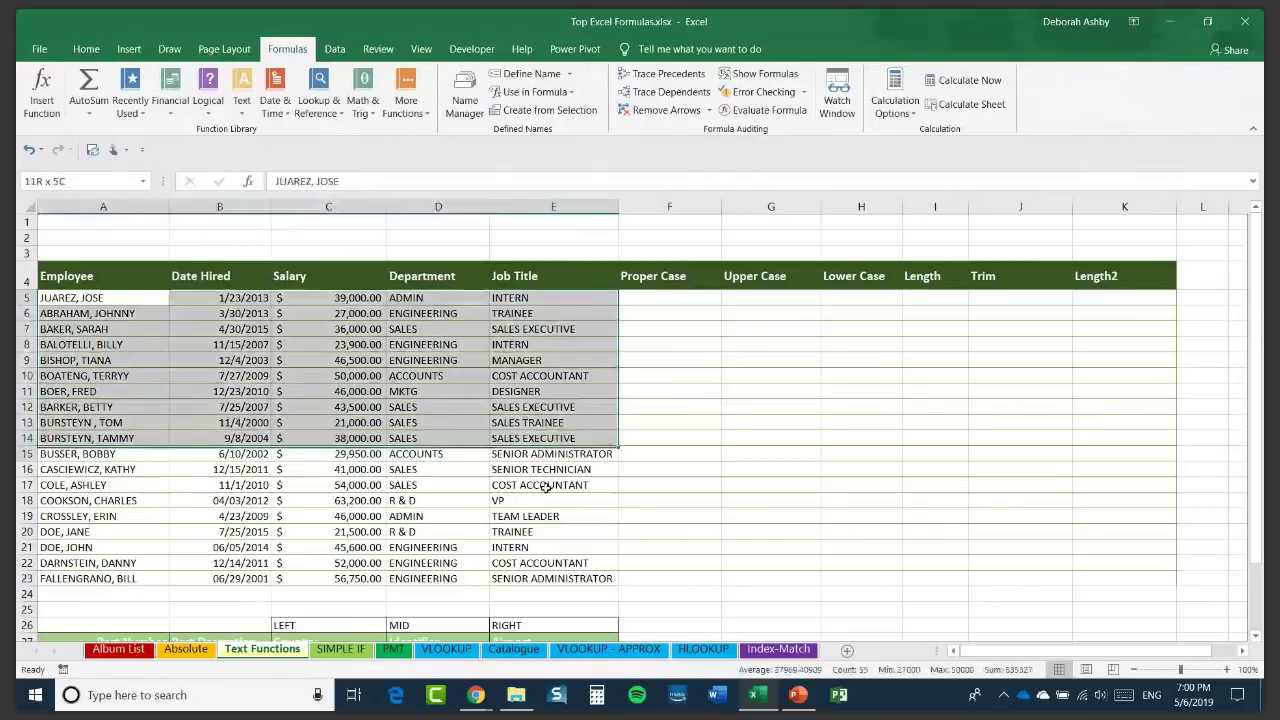
click(322, 377)
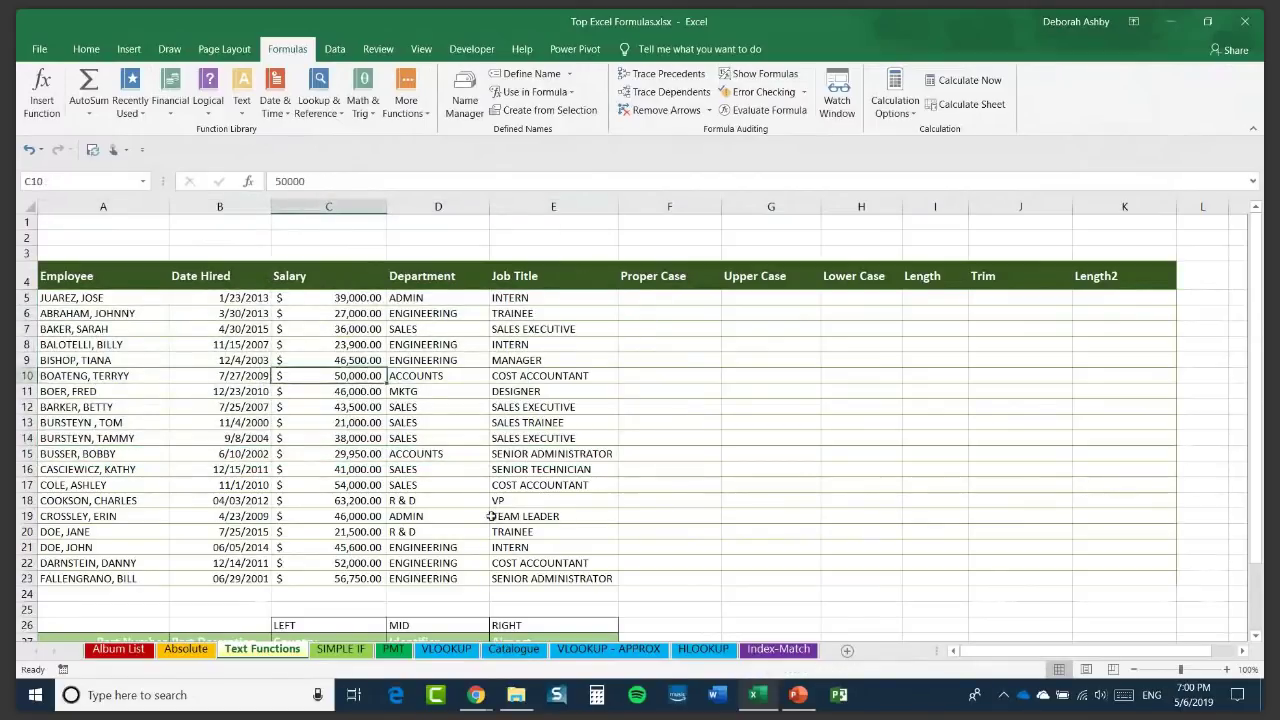
Enter the formula =PROPER(A5) in cell F5 of the Proper Case column.
click(674, 299)
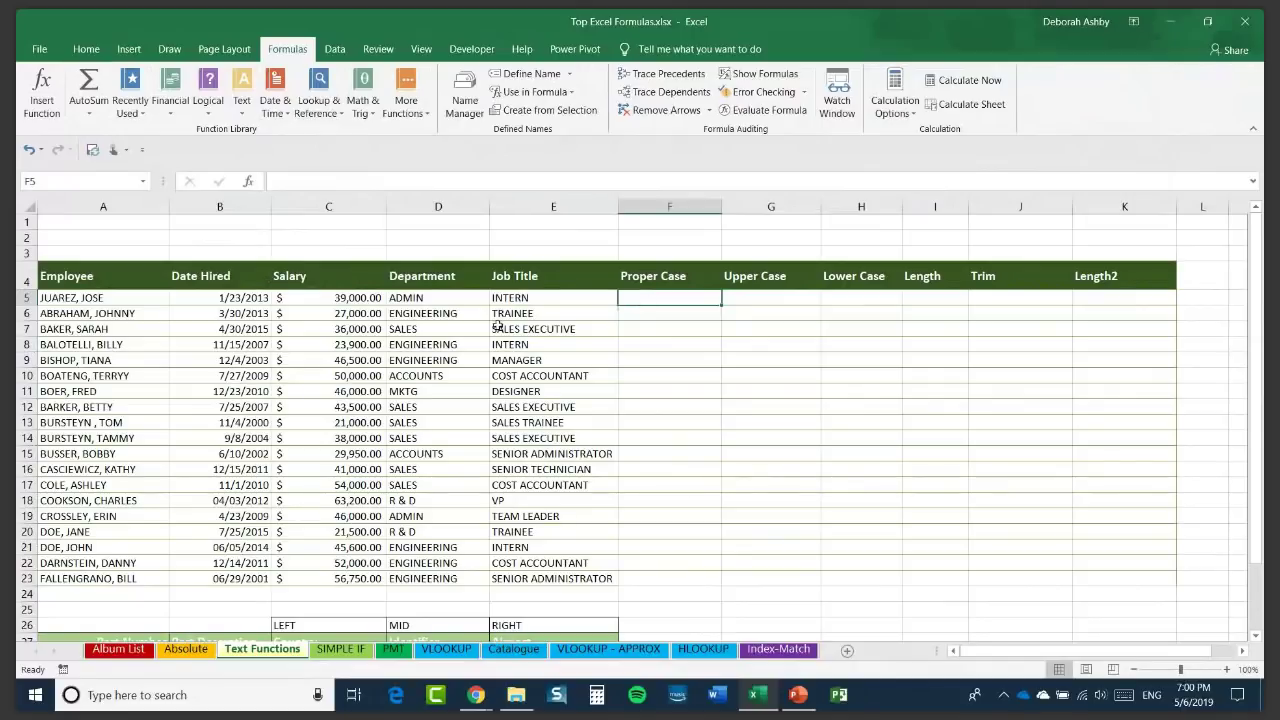
text(=PR)
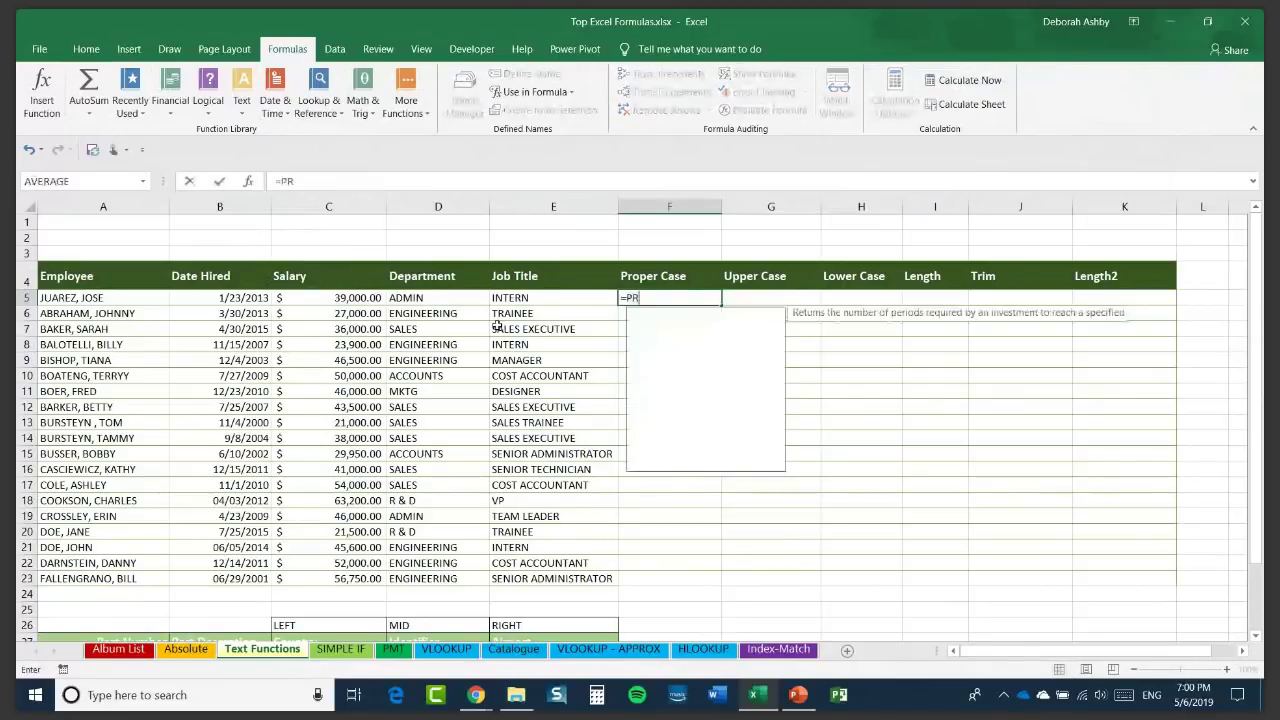
text(OPER)
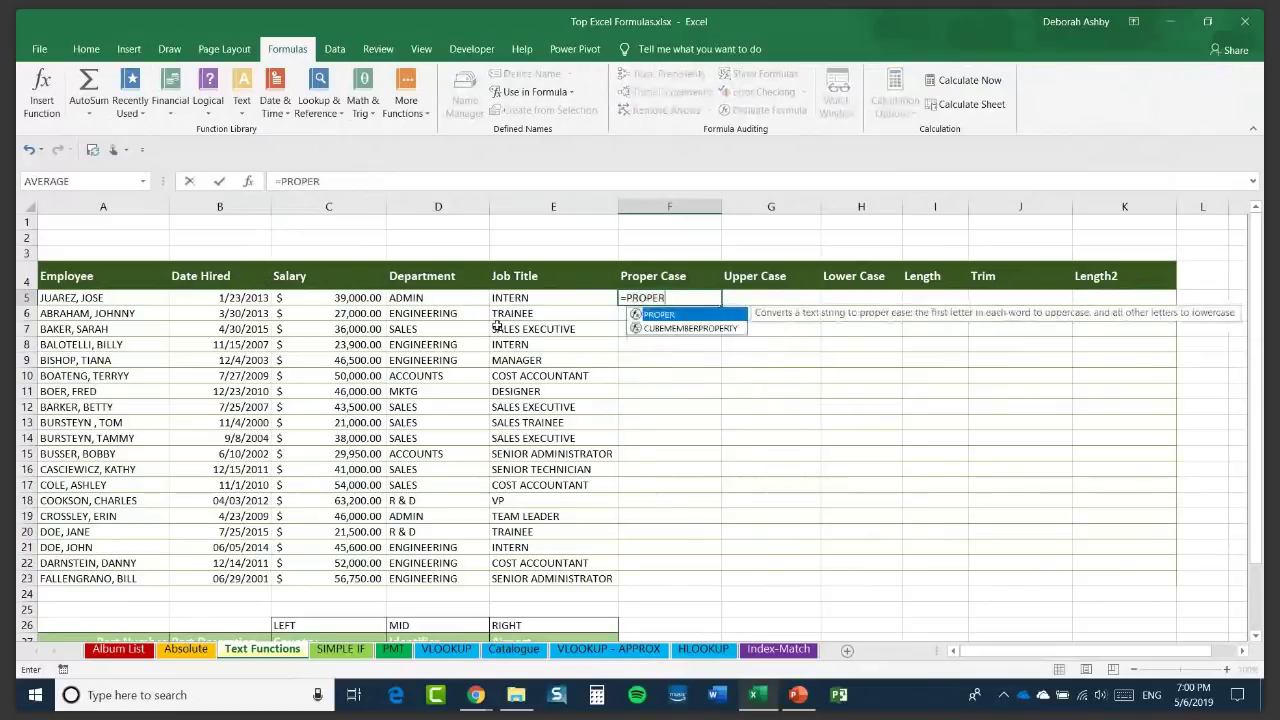
text(()
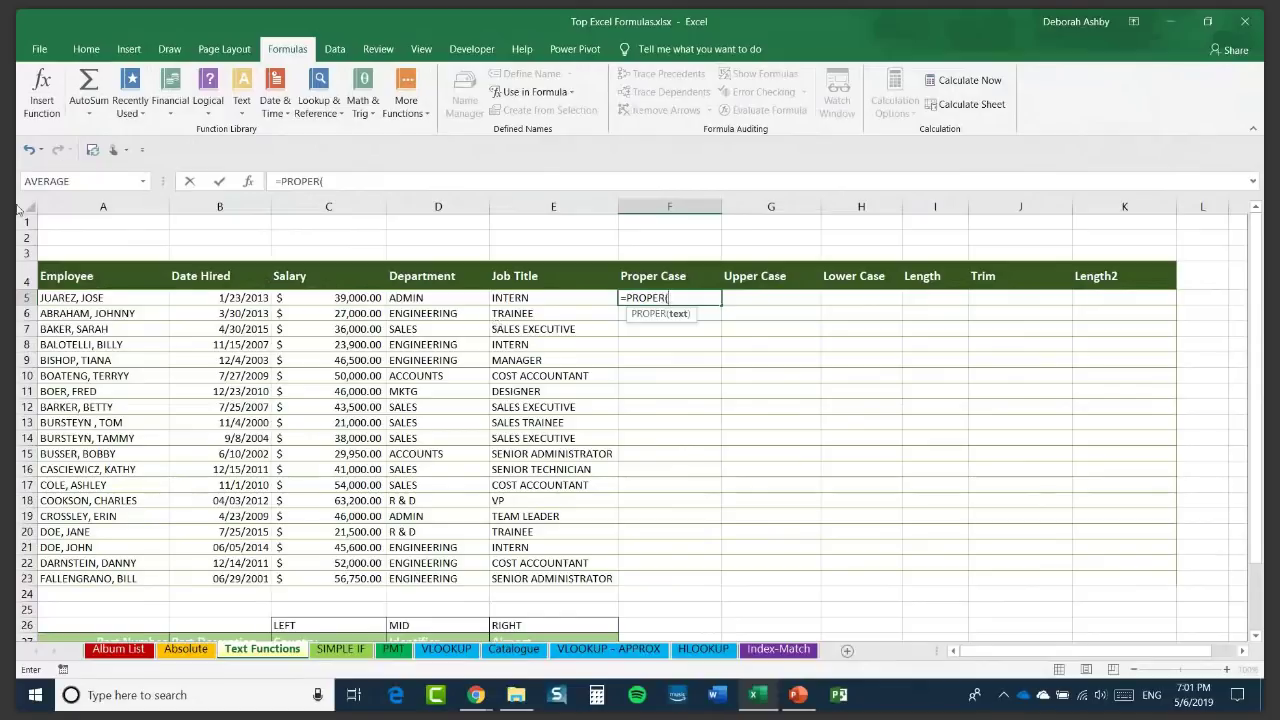
click(101, 298)
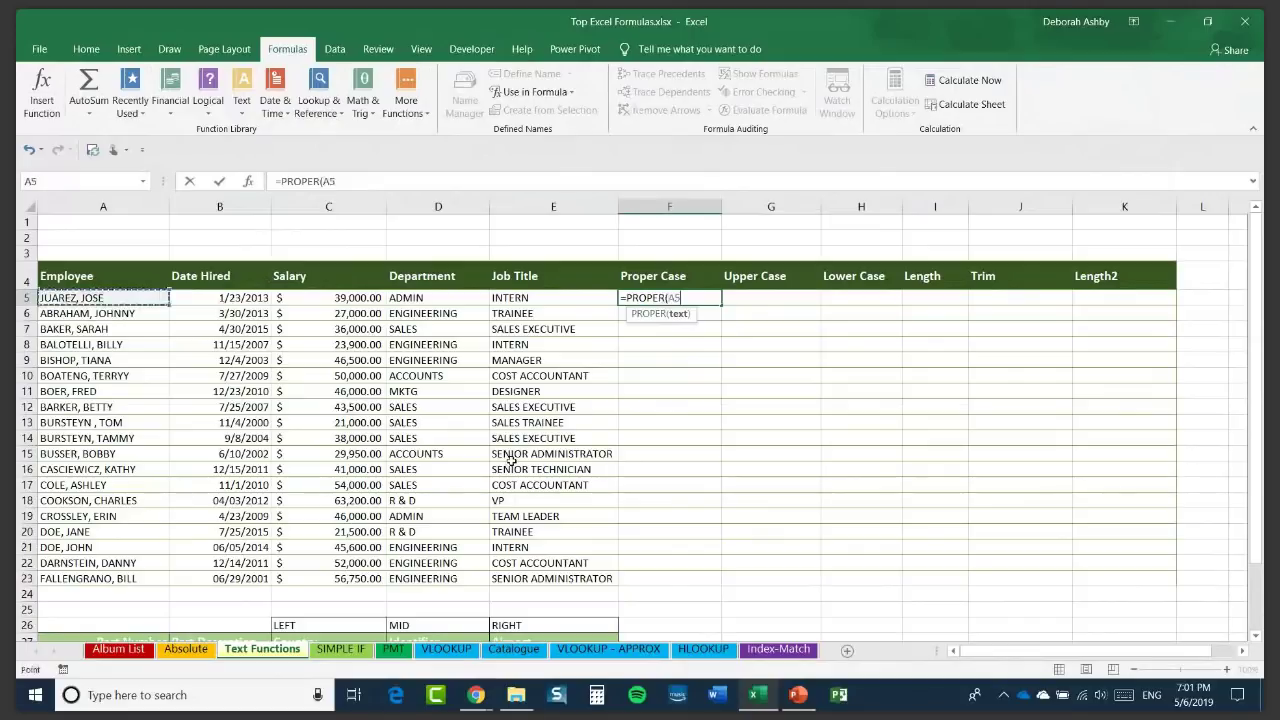
text())
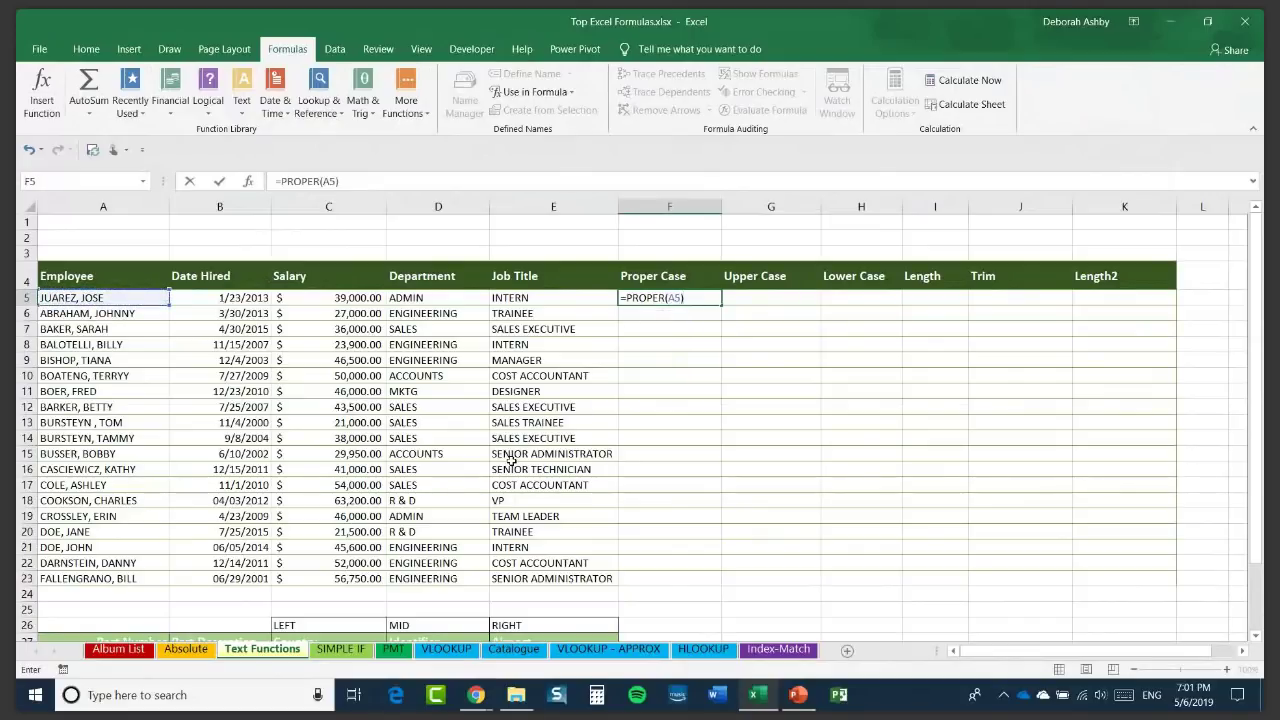
key(Return)
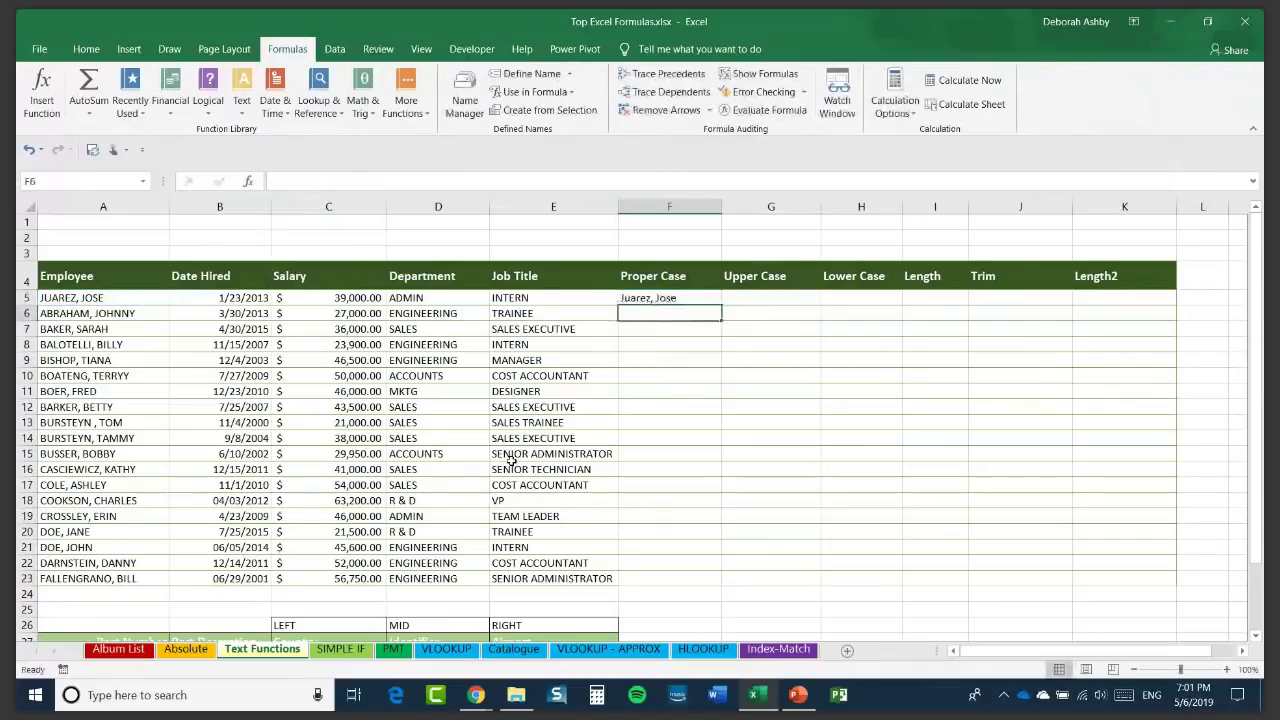
click(673, 297)
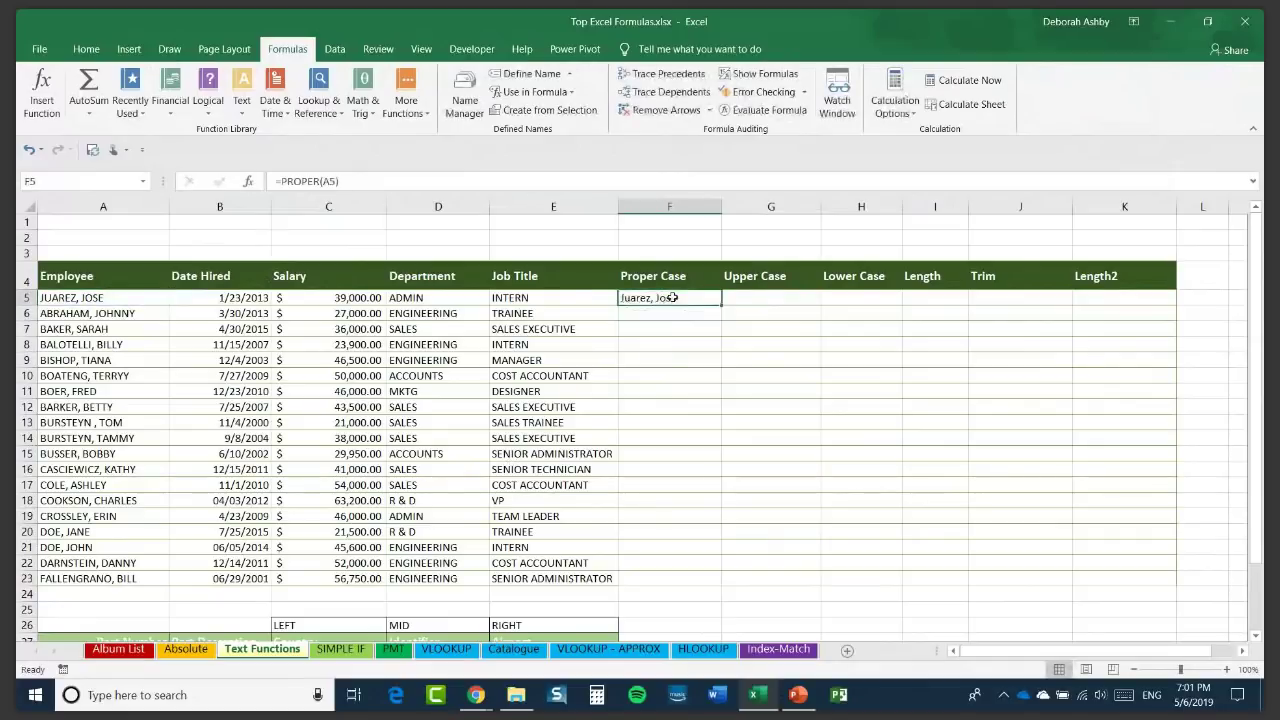
Fill the Proper Case formula down to row 23, and fill the Upper Case column from G5 to G23 with =UPPER(A5).
double_click(723, 306)
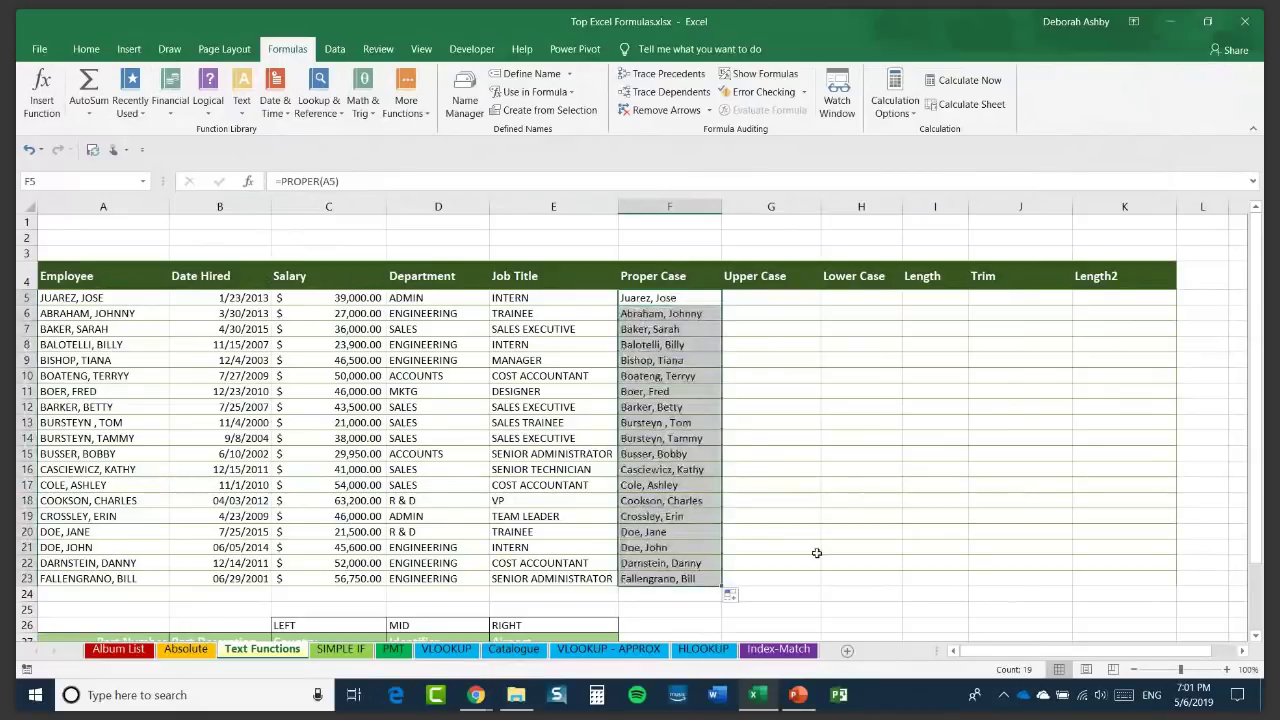
click(760, 301)
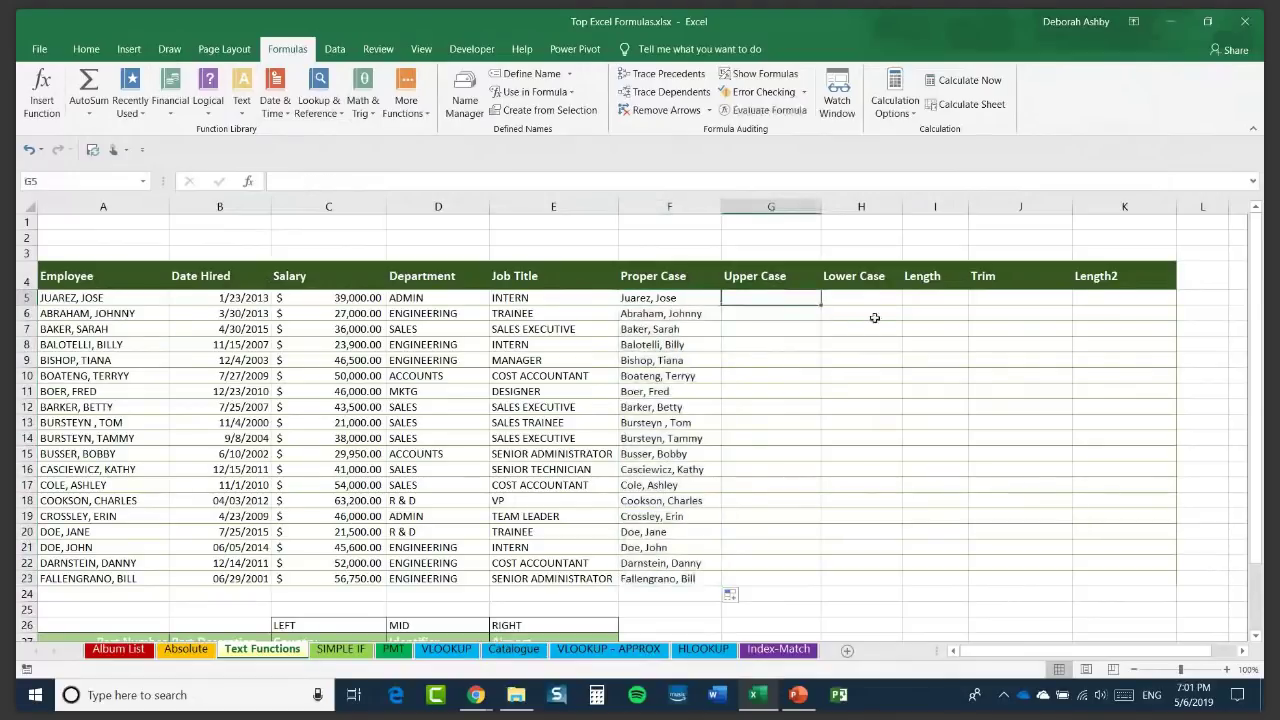
text(=)
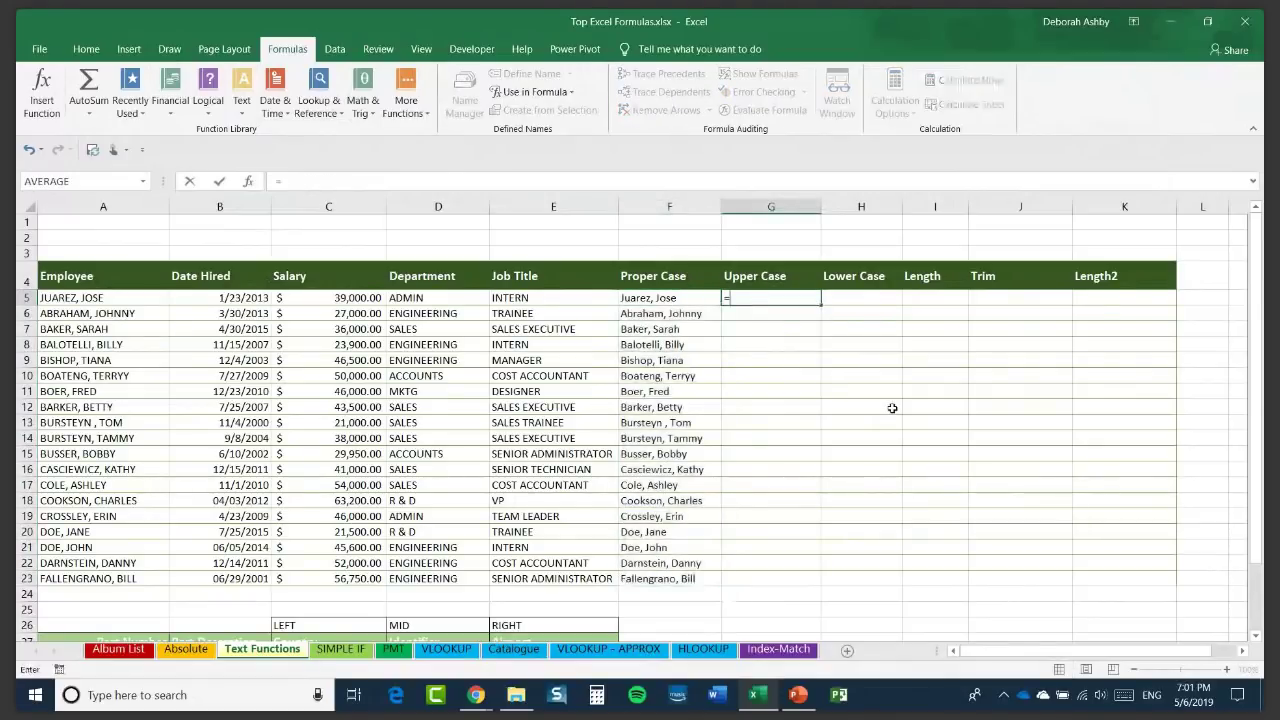
text(UPPER)
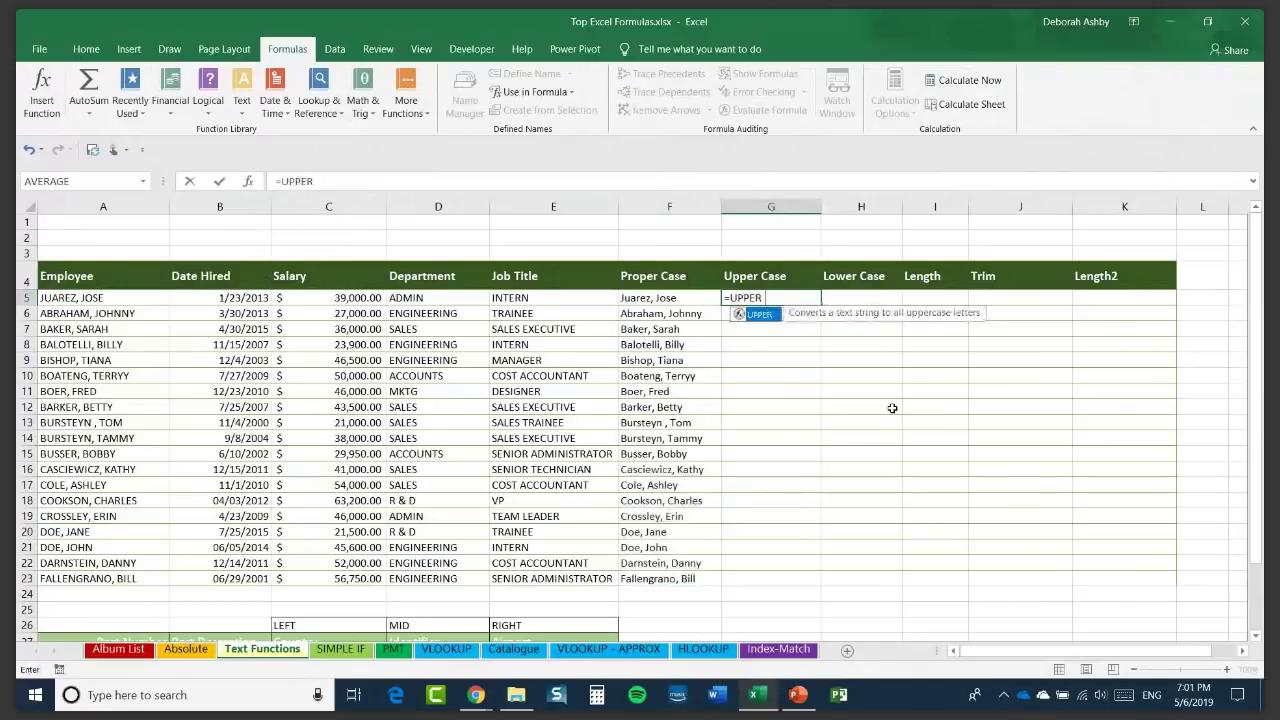
text(()
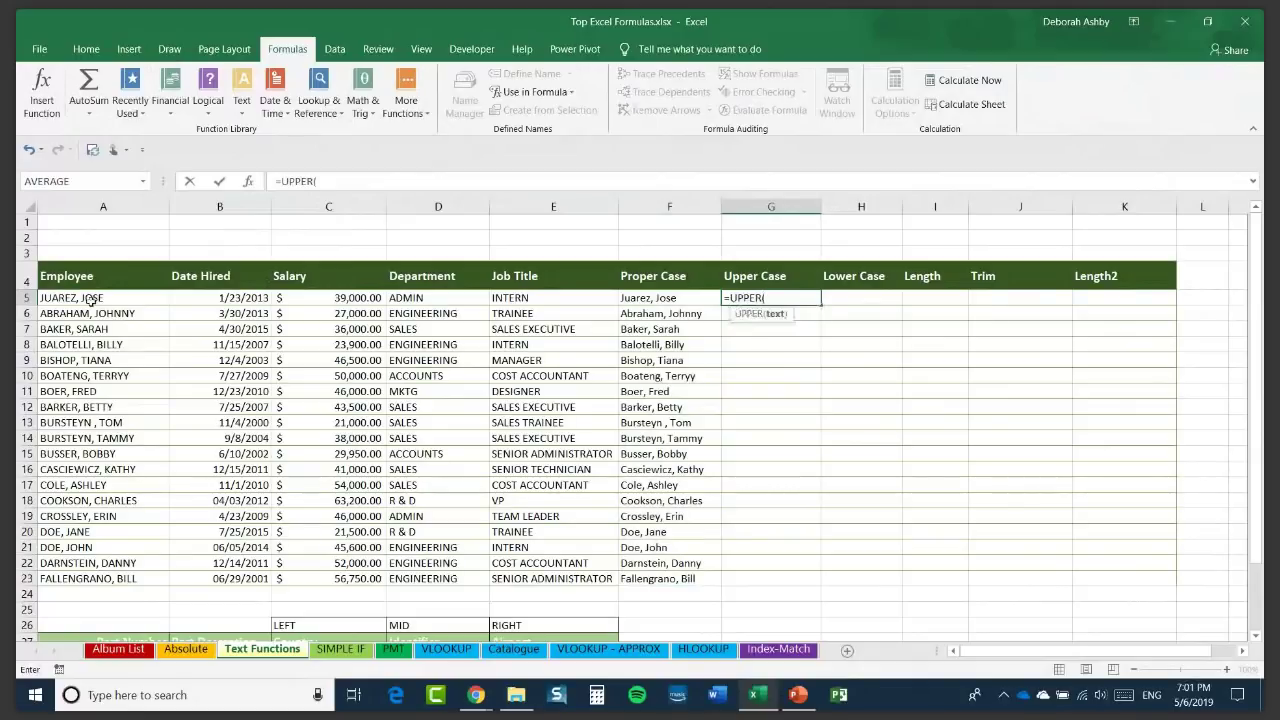
click(90, 298)
text())
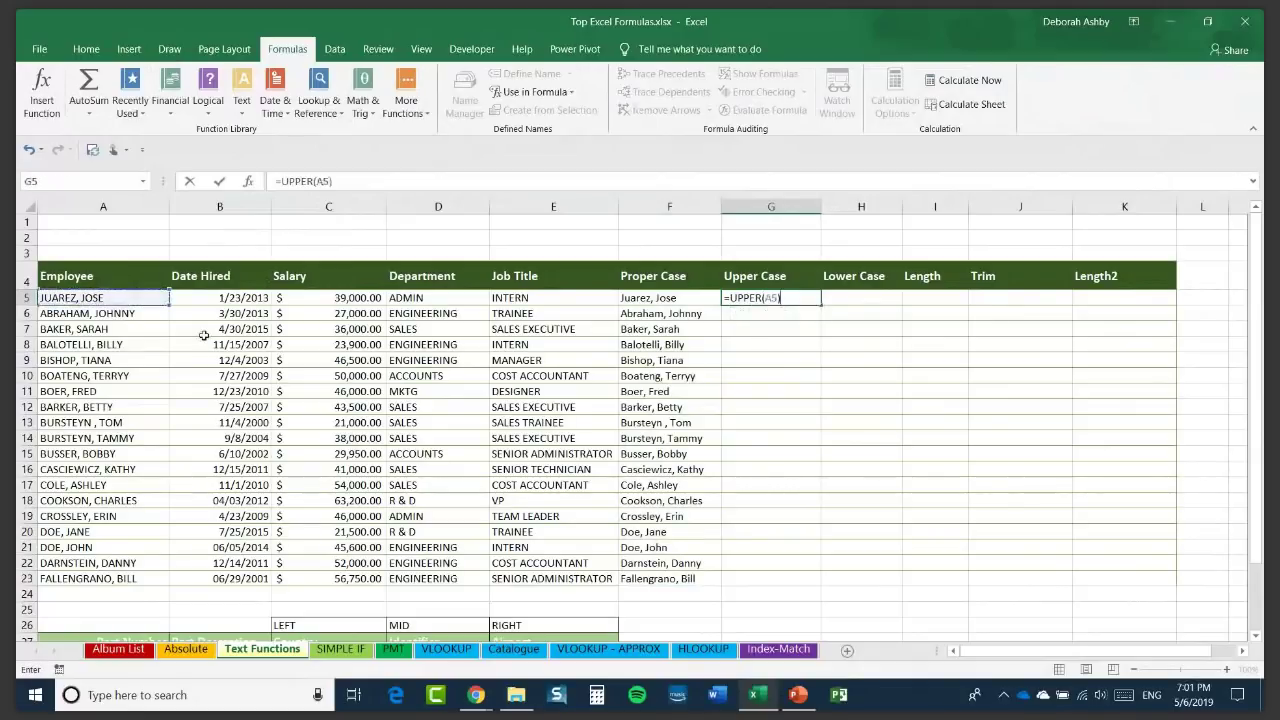
key(Return)
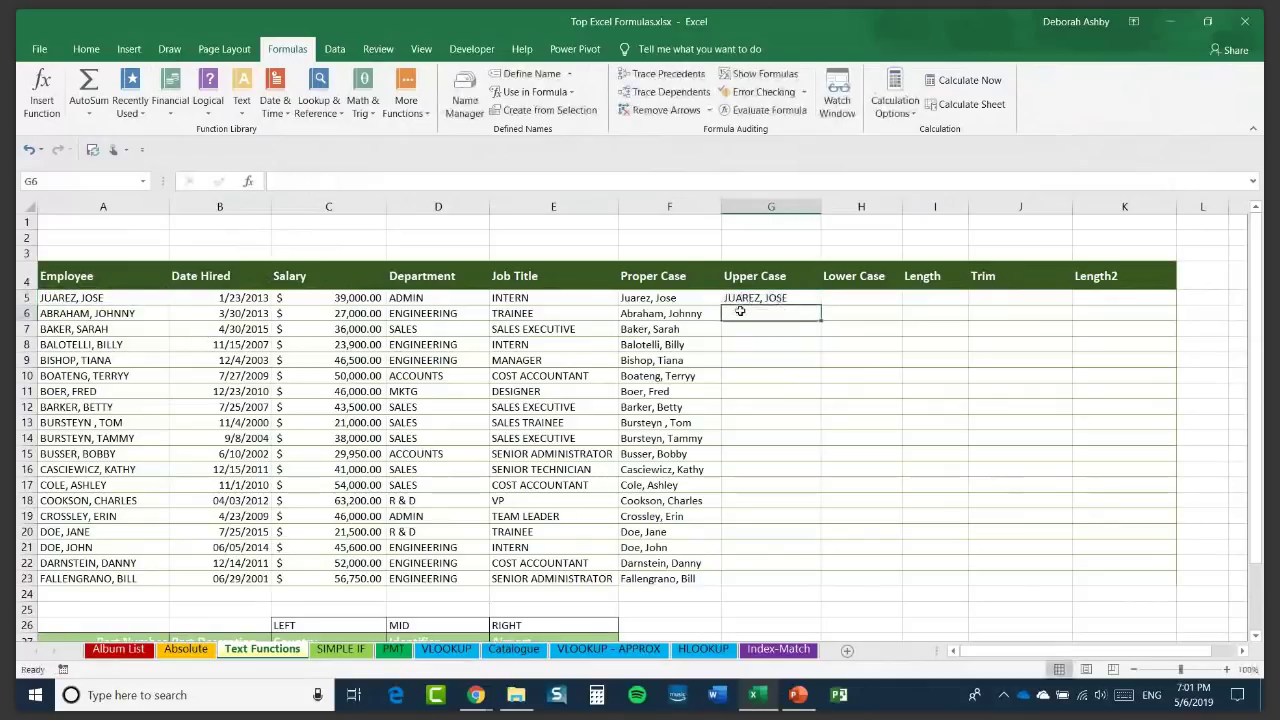
click(812, 300)
double_click(821, 306)
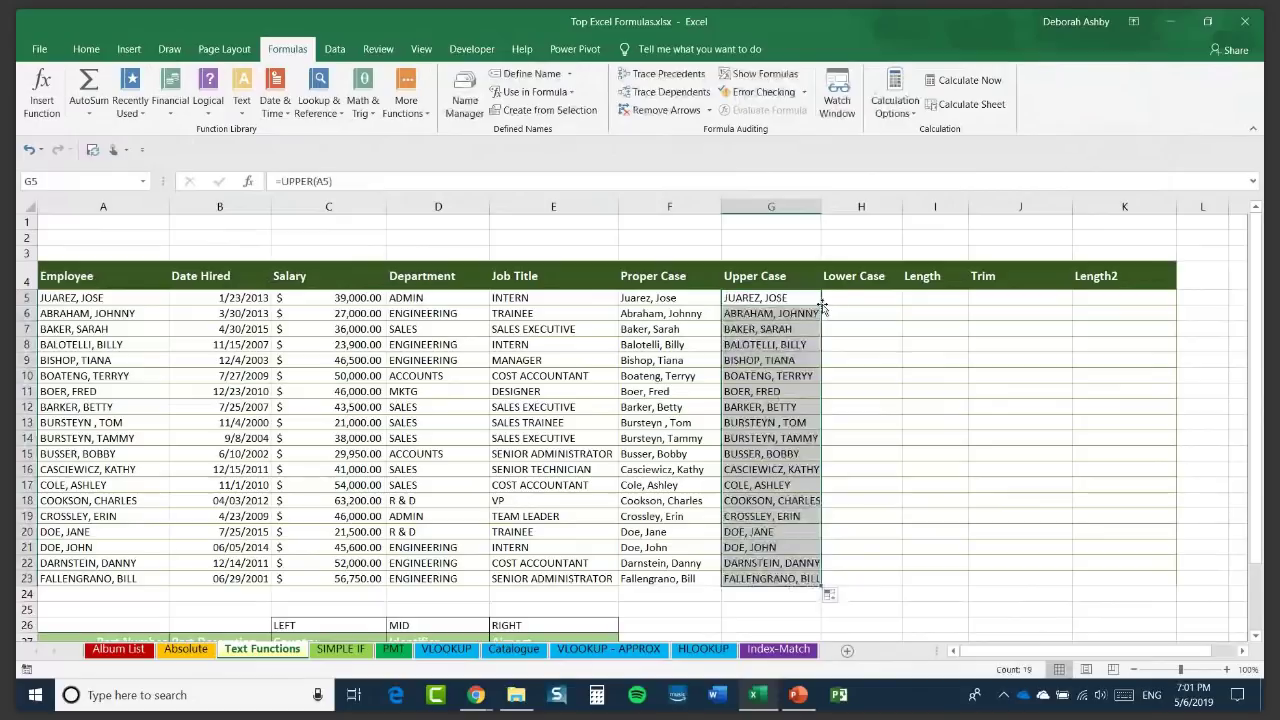
Fill the Lower Case column from H5 to H23 with =LOWER(A5) and widen column H to fit the names.
click(828, 299)
text(=LOWER()
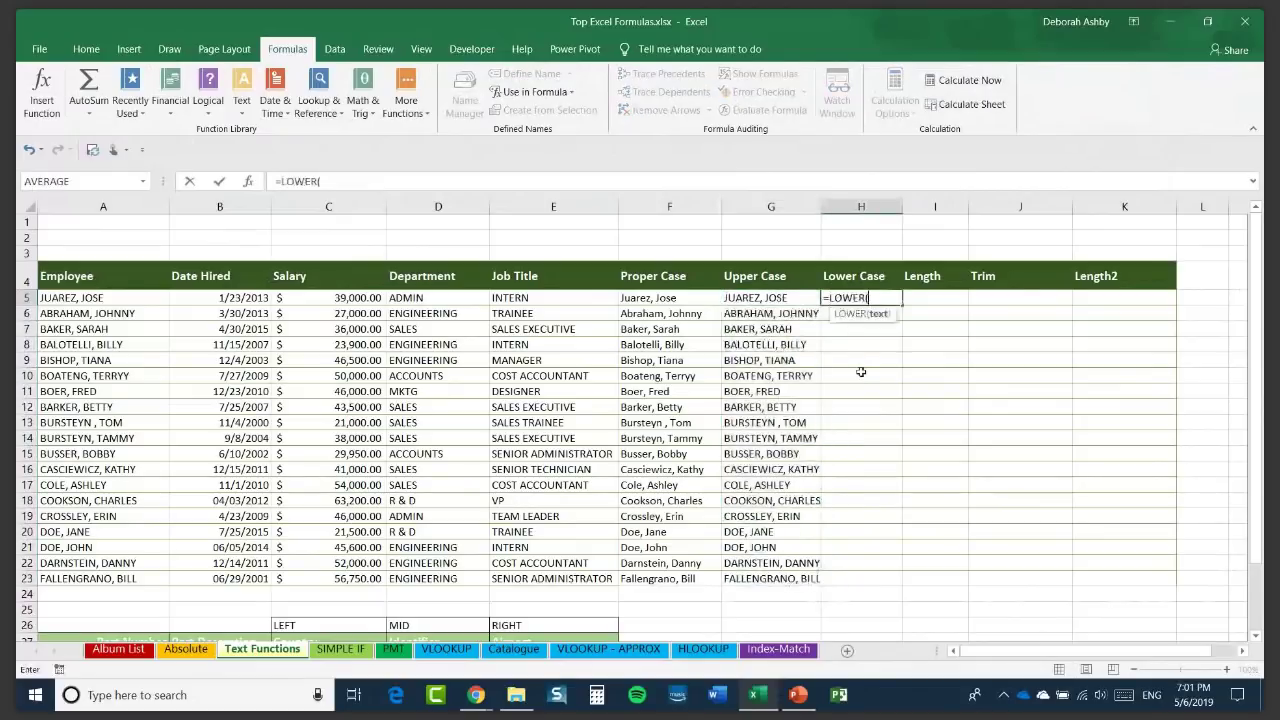
click(76, 298)
key(Return)
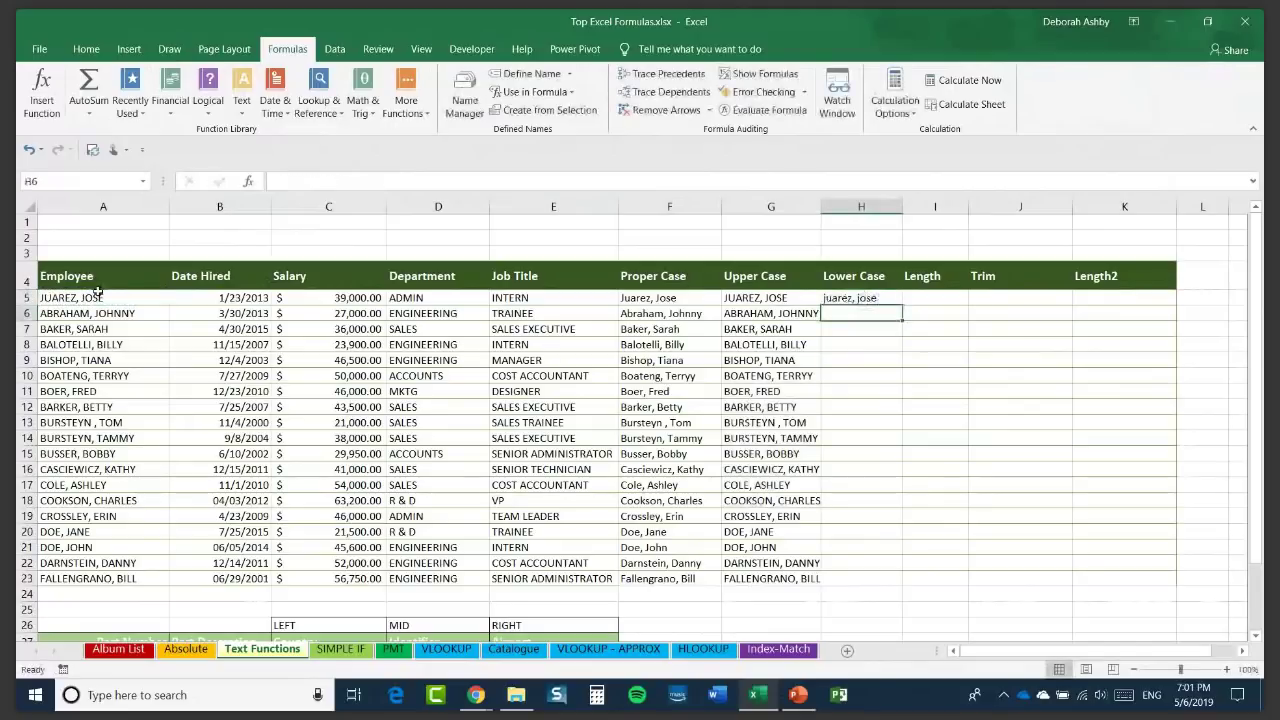
click(838, 298)
double_click(904, 306)
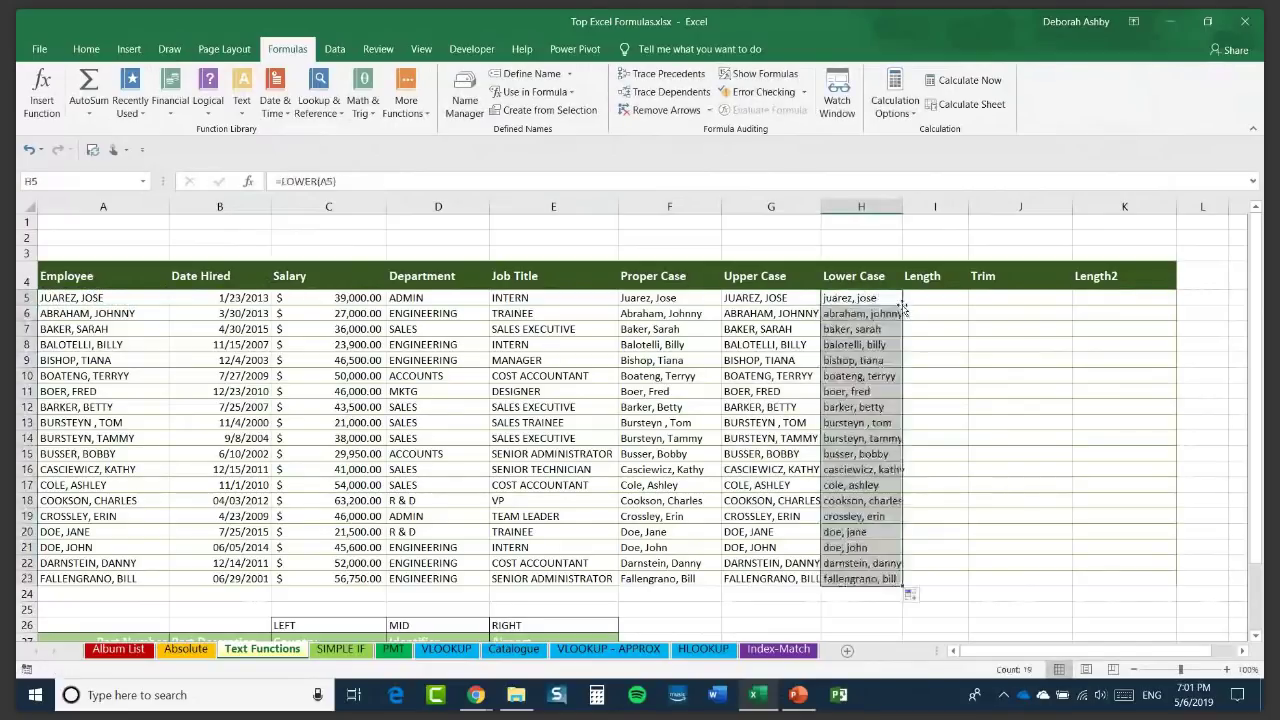
drag(902, 207, 920, 208)
Enter =LEN(A5) in cell I5 of the Length column and fill it down to row 23.
click(962, 300)
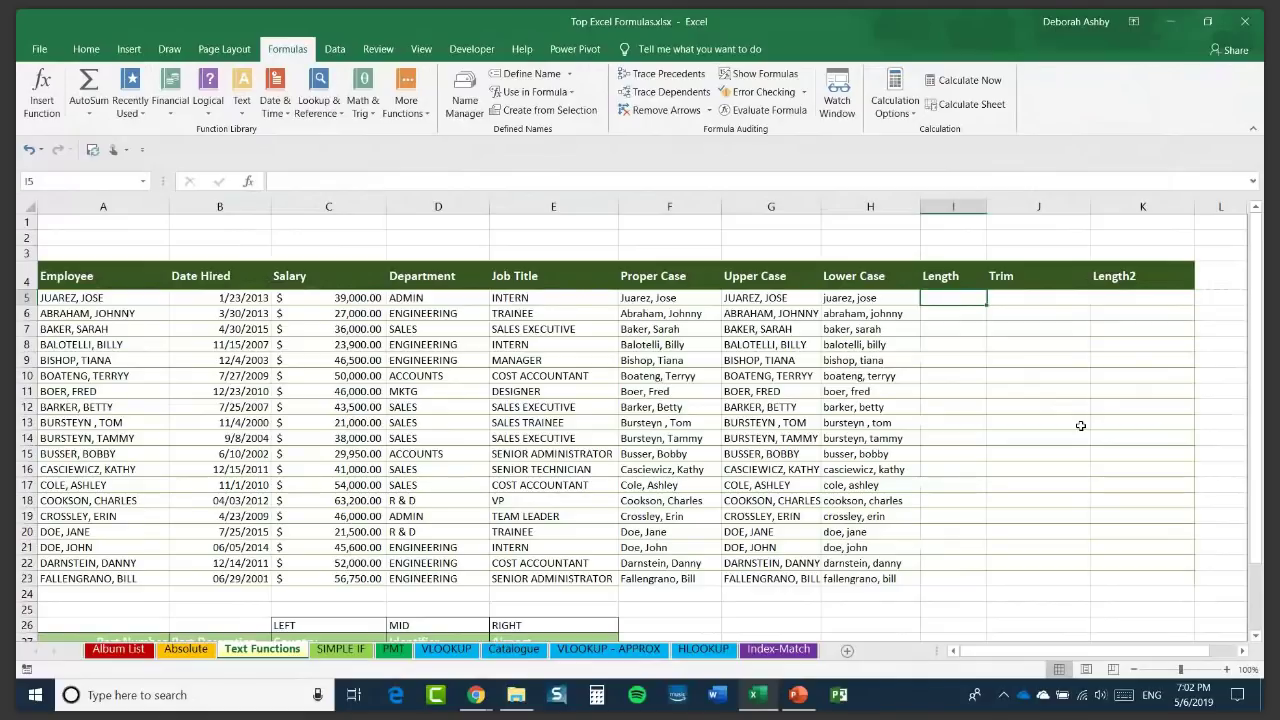
text(=)
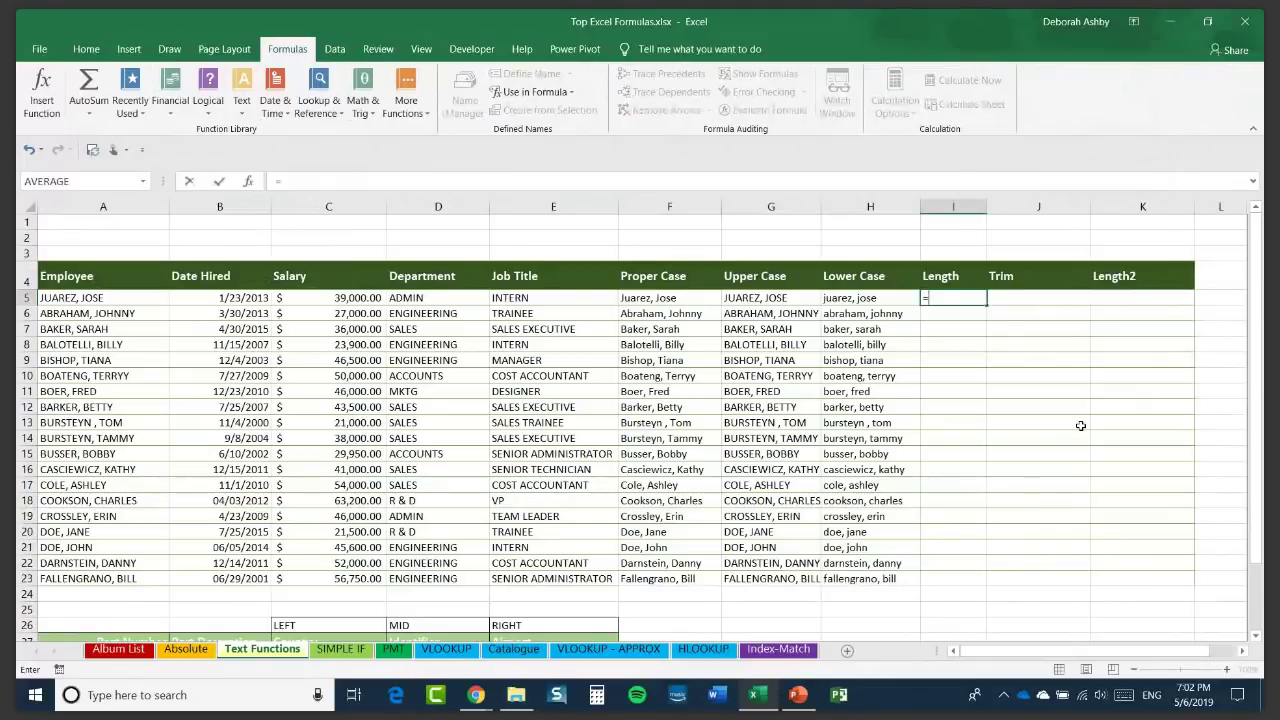
text(LEN)
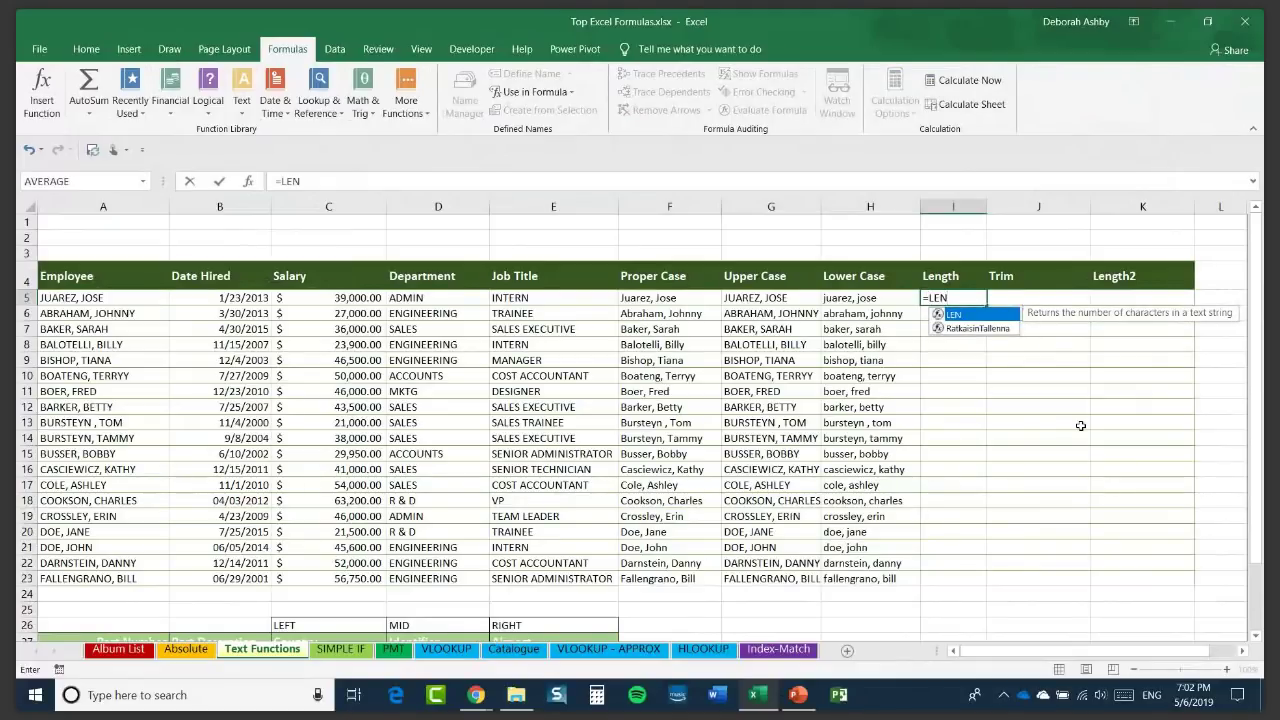
text(()
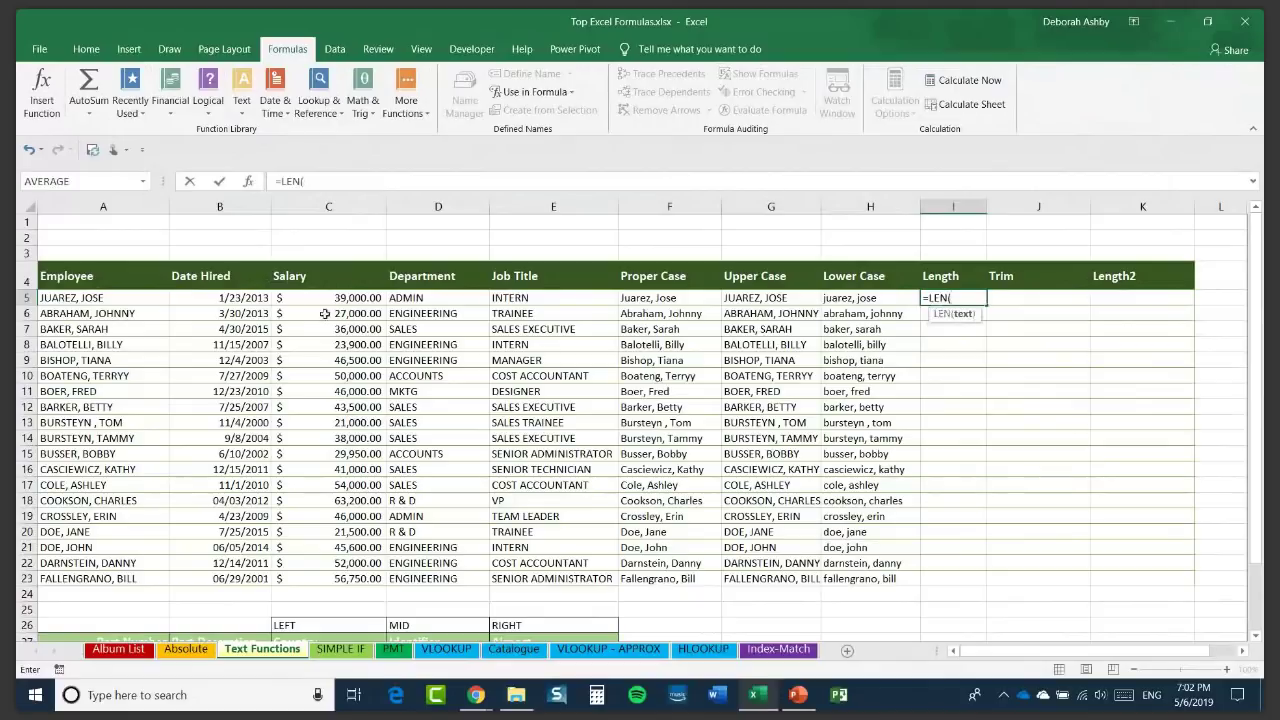
click(120, 299)
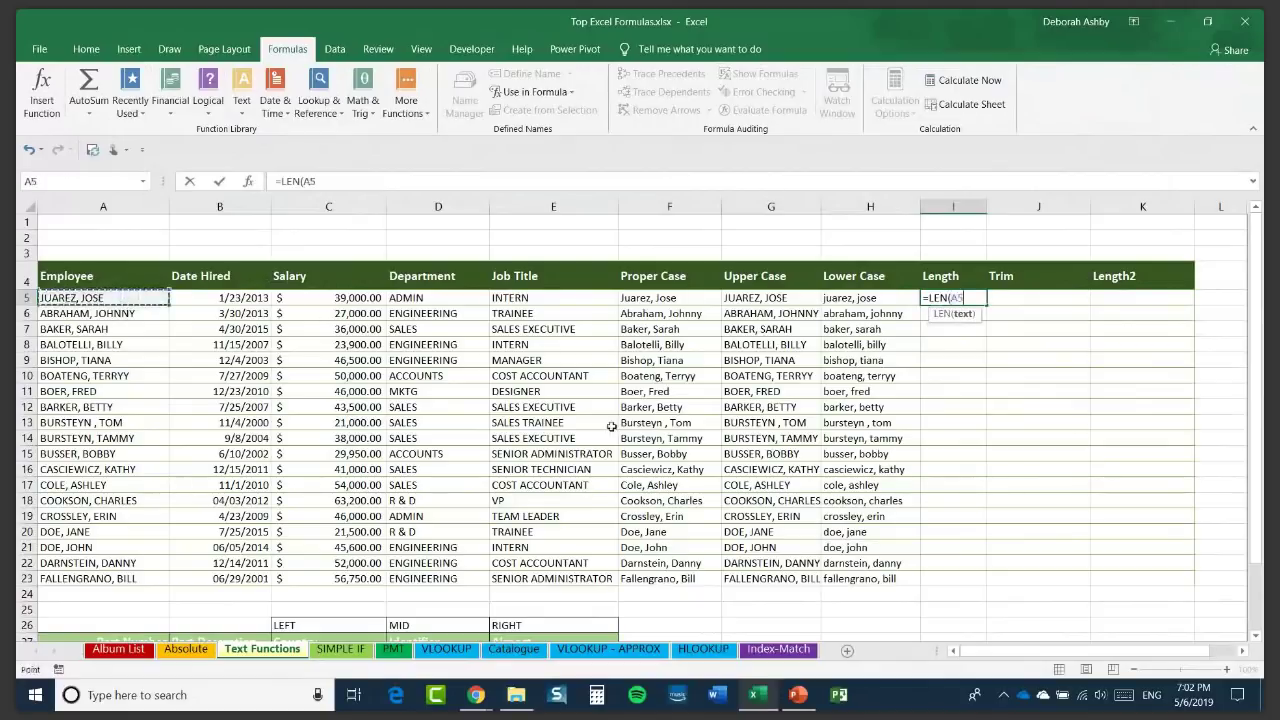
text())
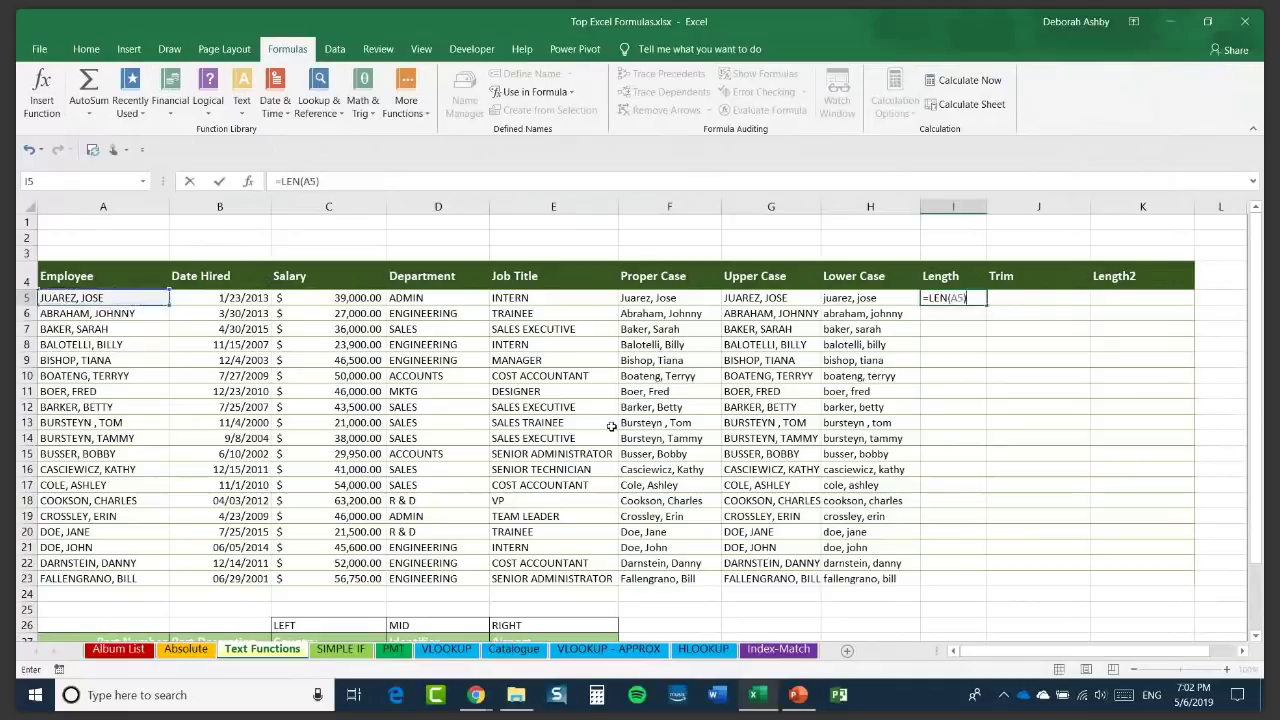
key(Return)
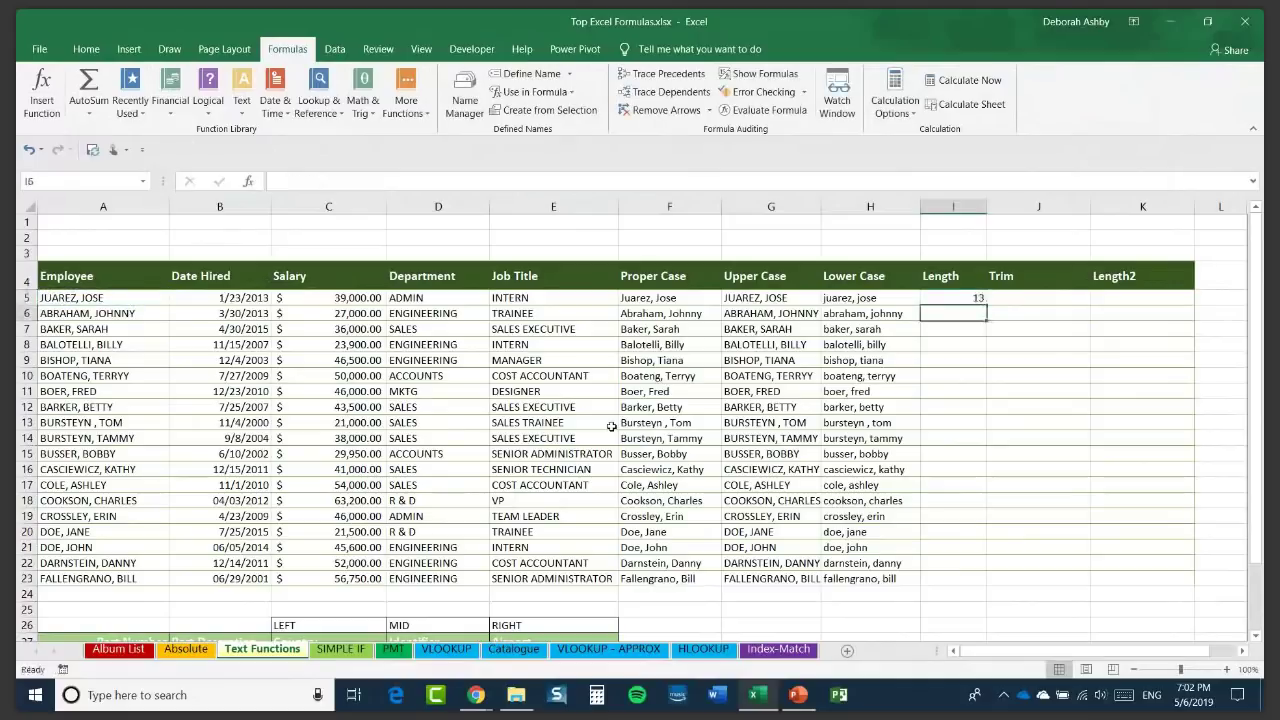
click(957, 299)
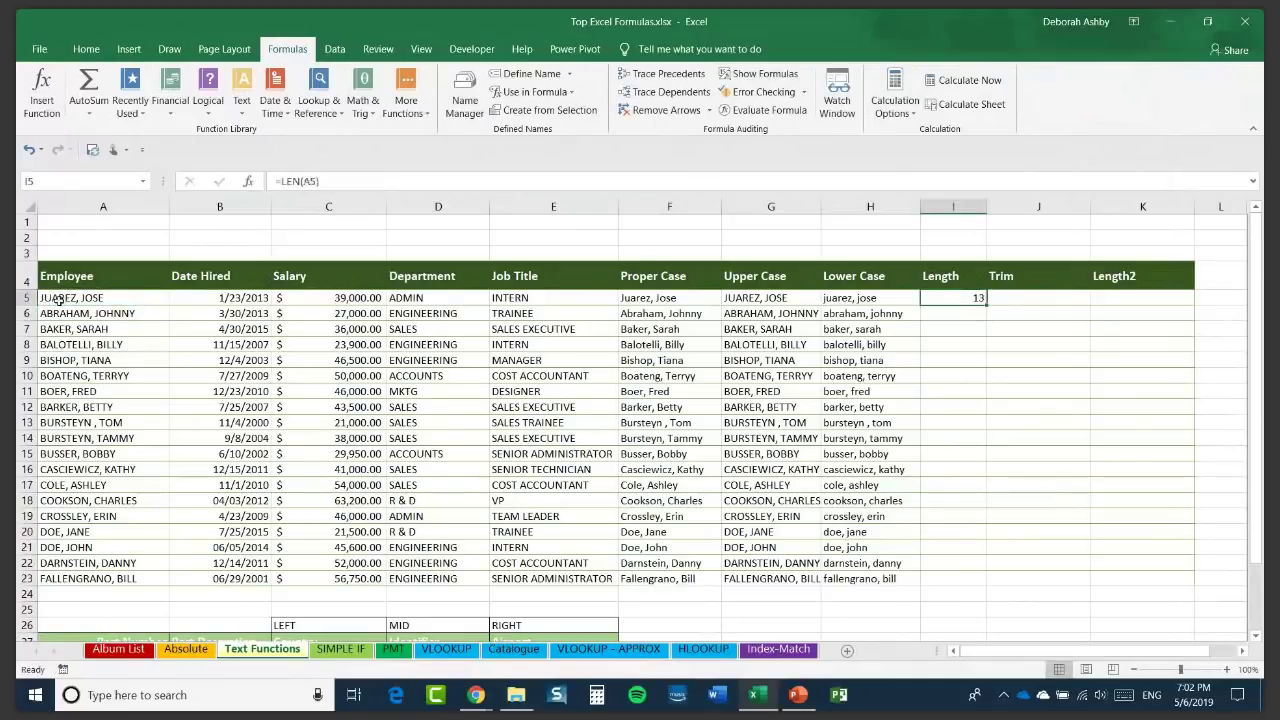
double_click(987, 306)
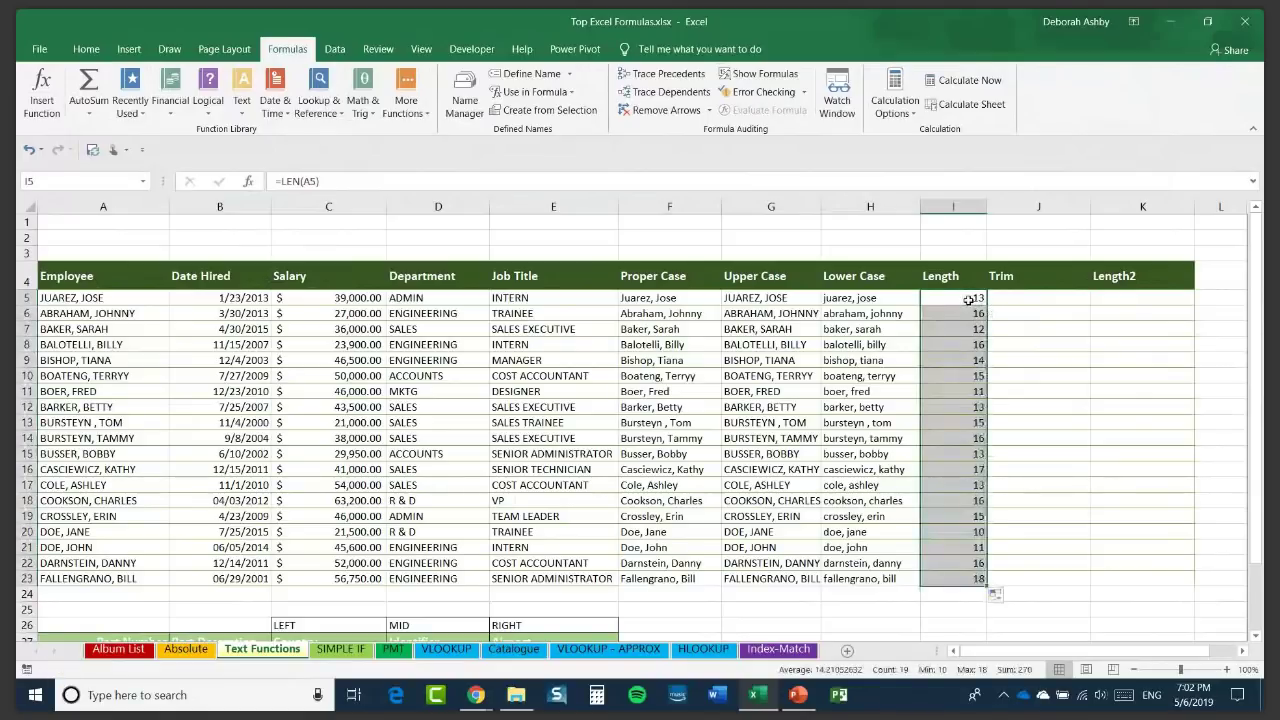
Compare the length in I5 with the employee text in A5, checking the end of the entry for extra spaces.
click(964, 298)
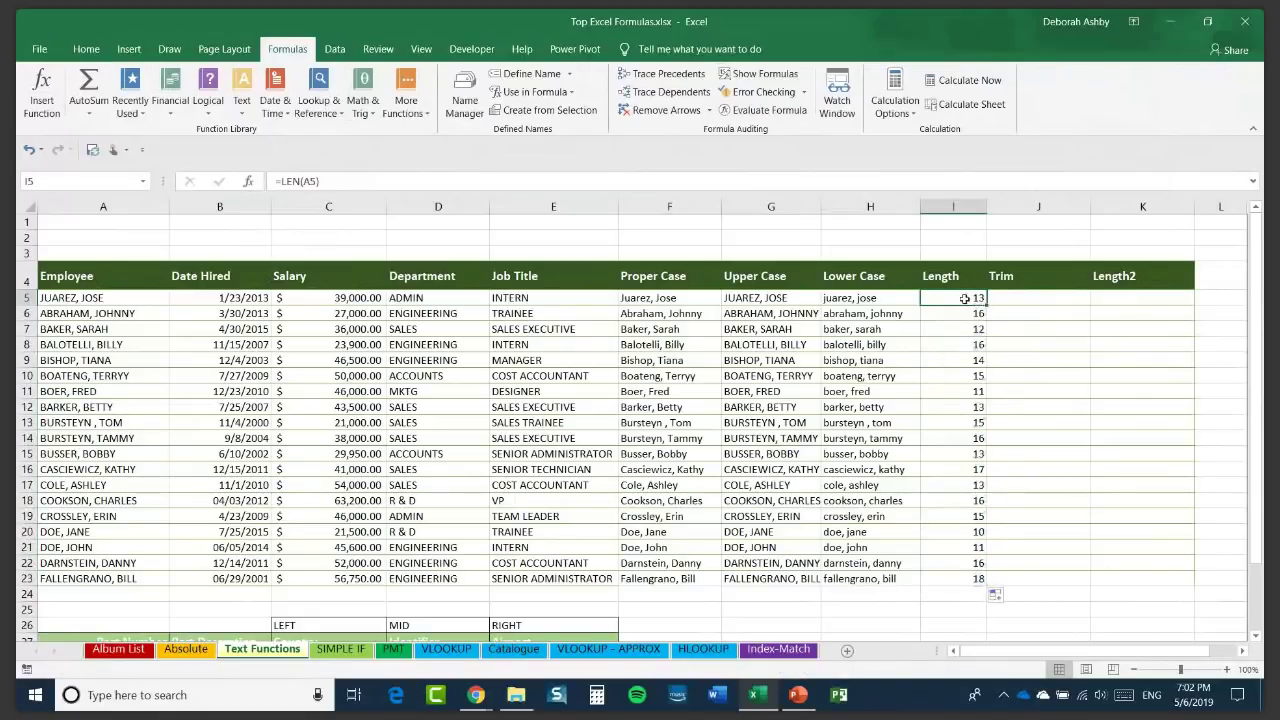
click(75, 299)
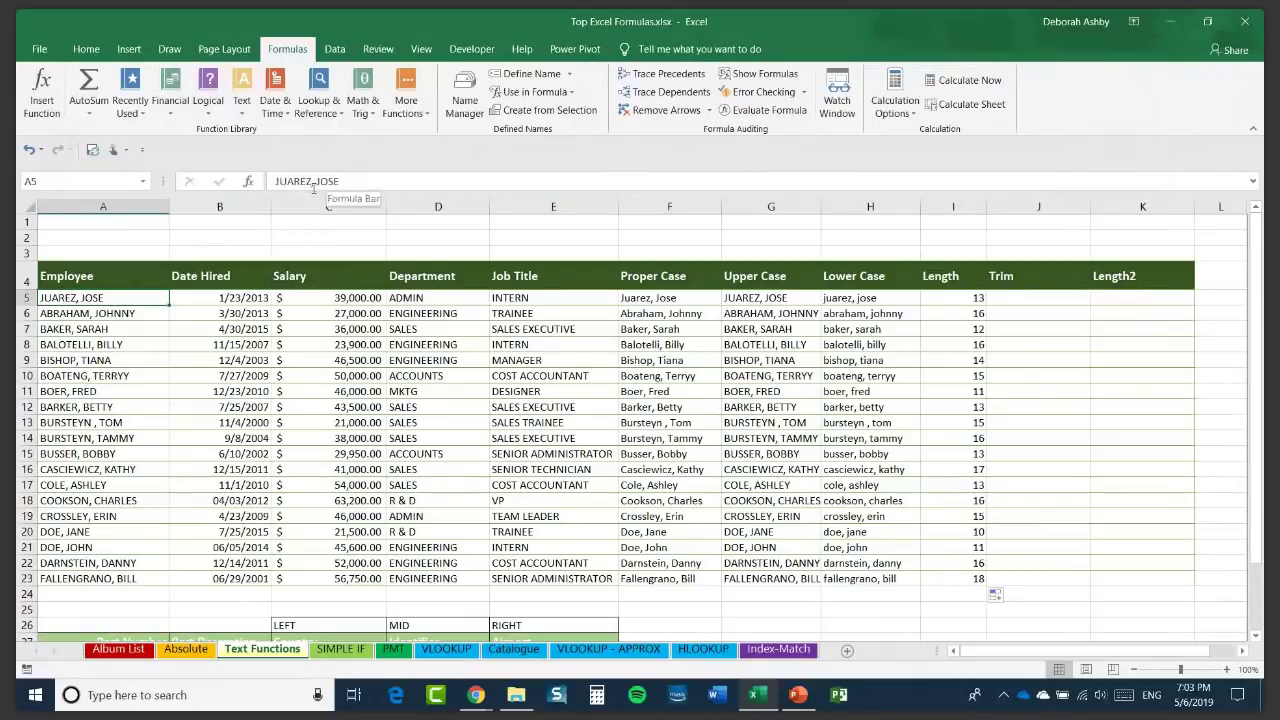
click(415, 181)
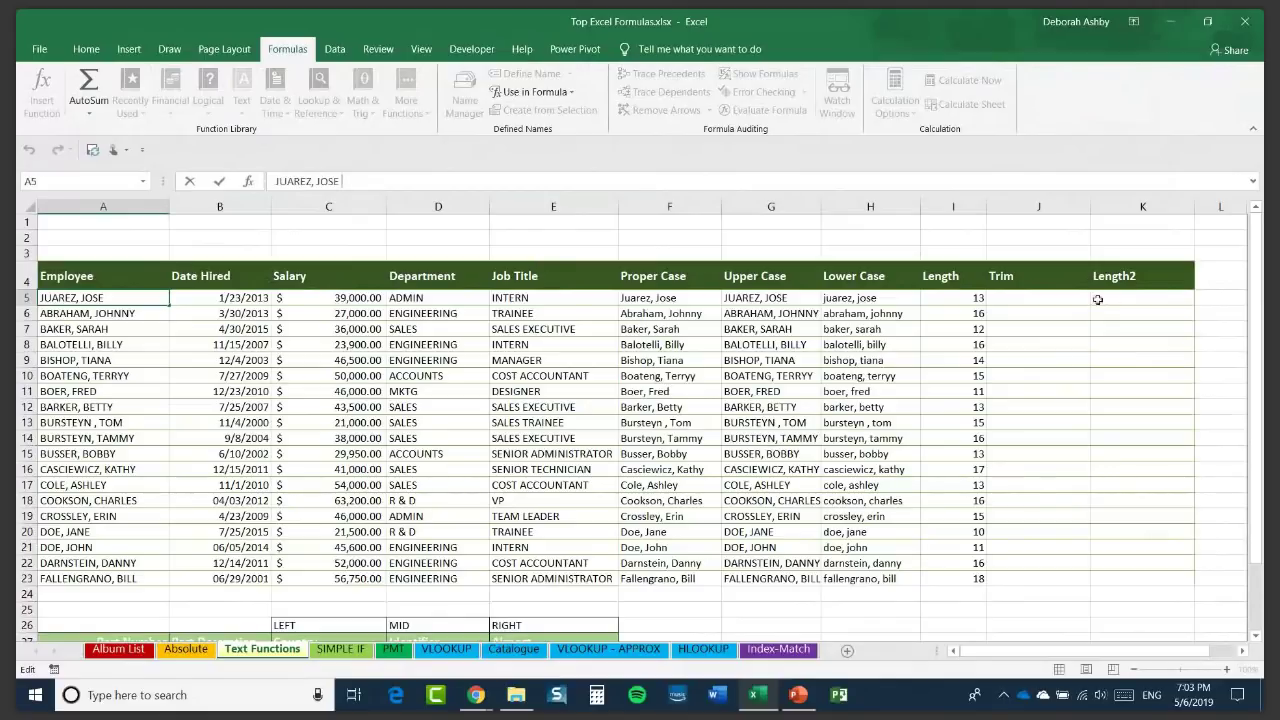
Enter =TRIM(A5) in cell J5 of the Trim column and fill it down to row 23.
click(1020, 299)
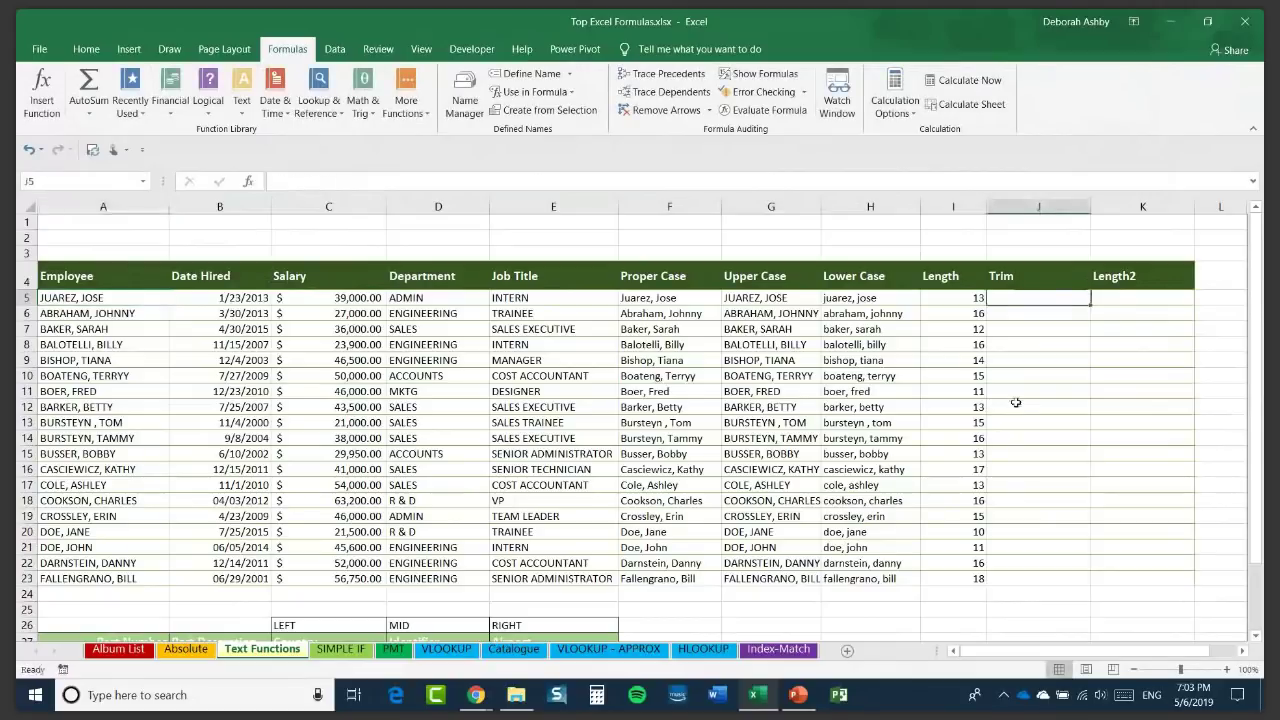
text(=)
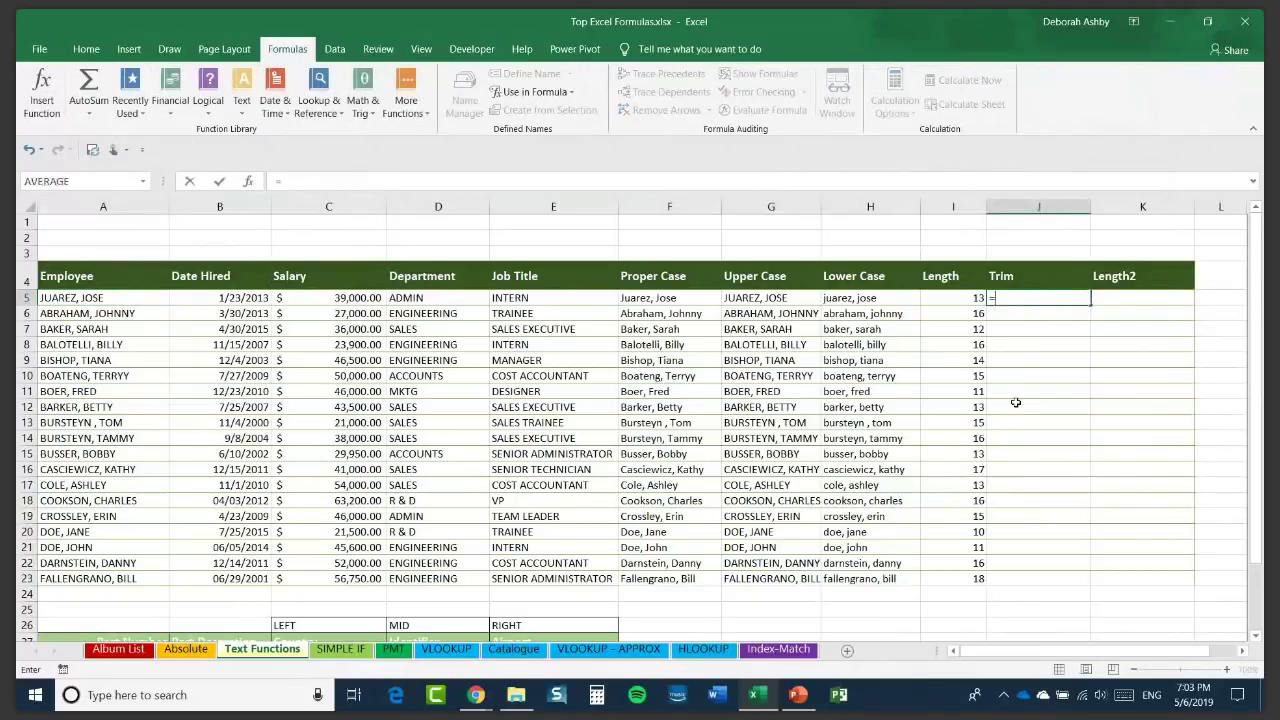
text(TRIM()
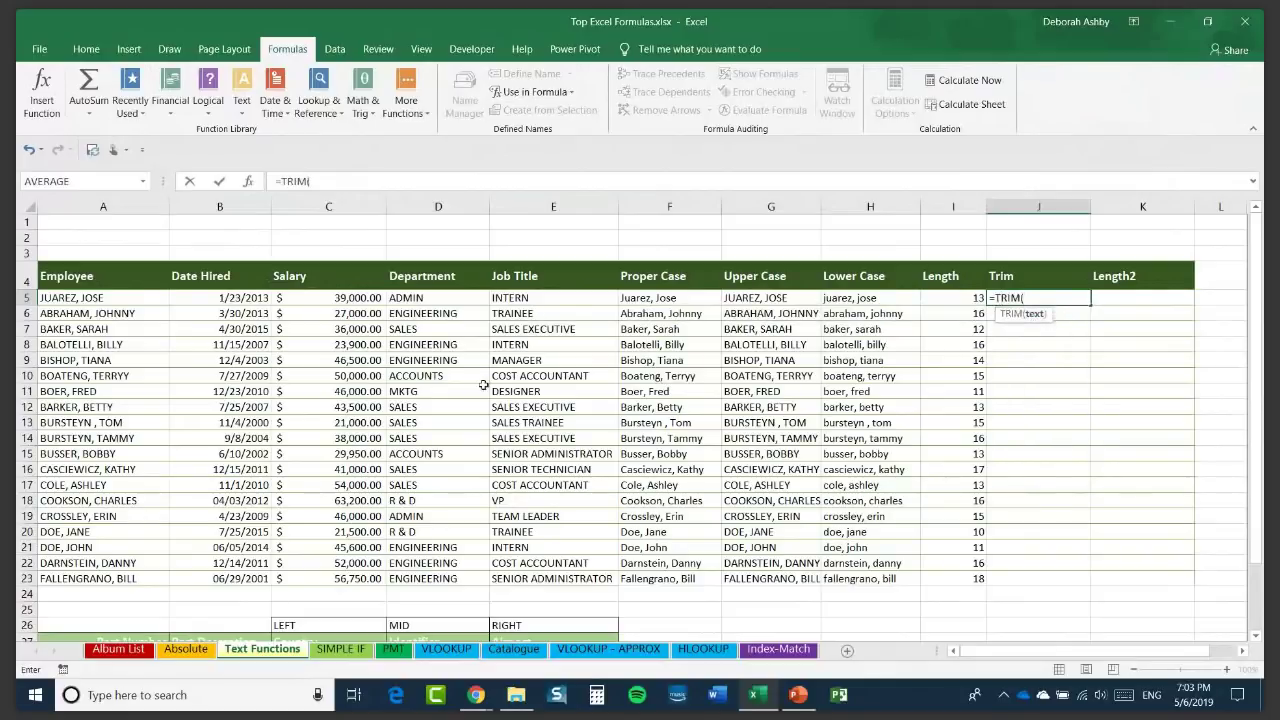
click(145, 298)
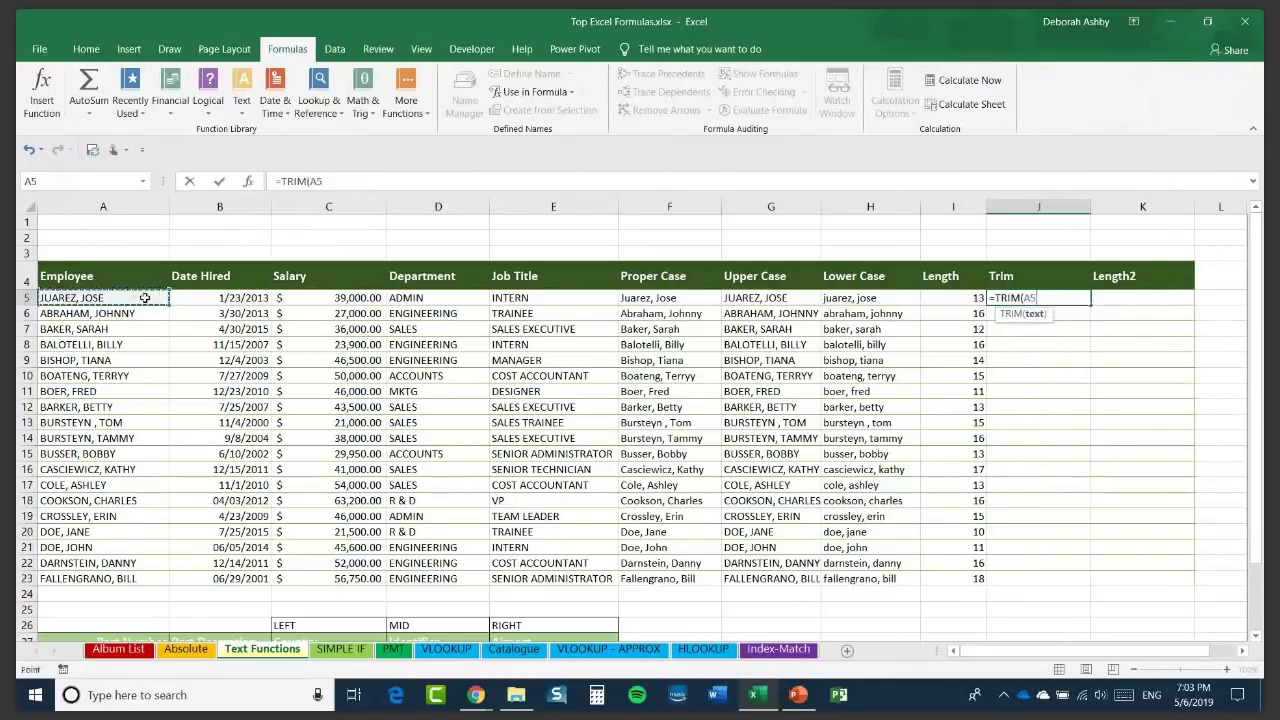
text())
key(Return)
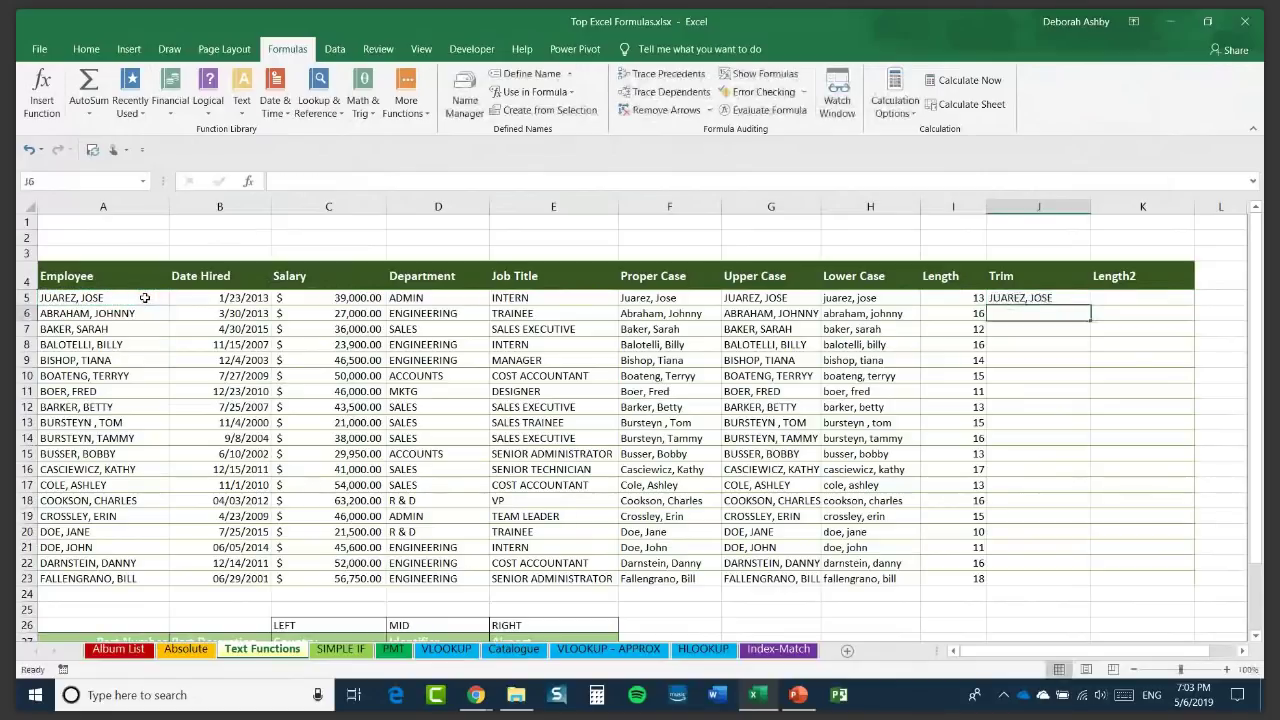
key(Up)
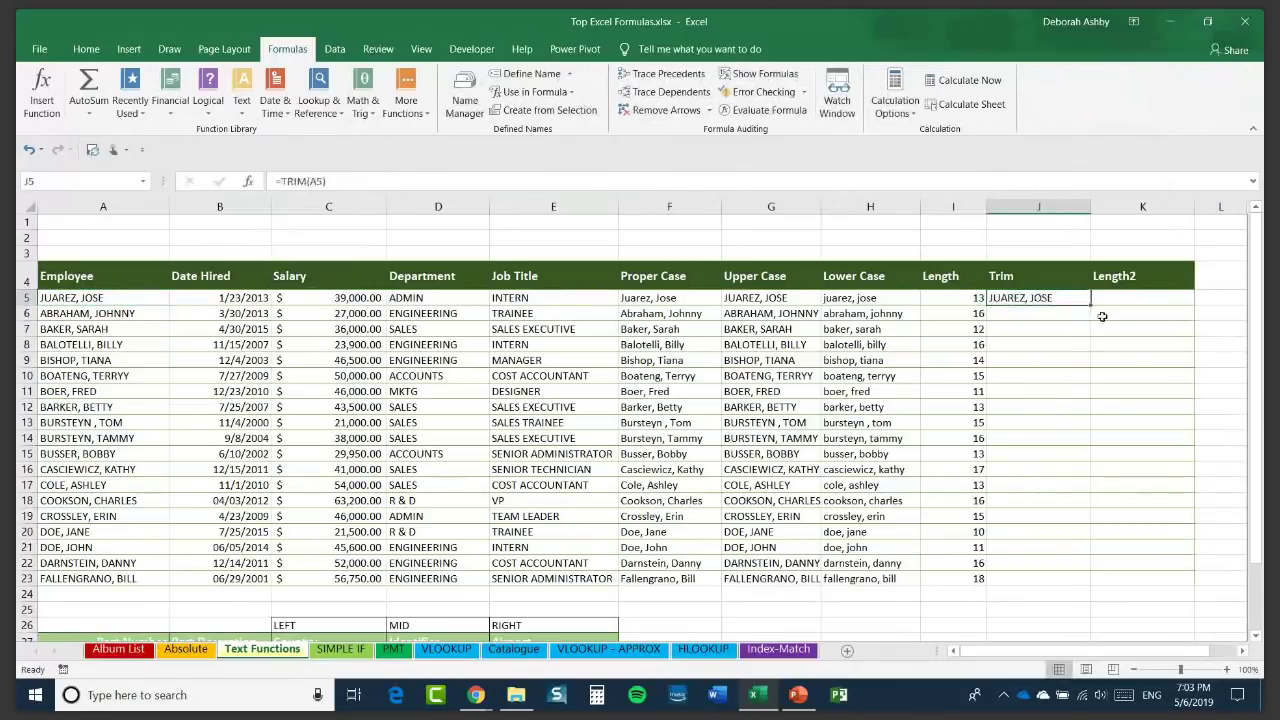
double_click(1090, 305)
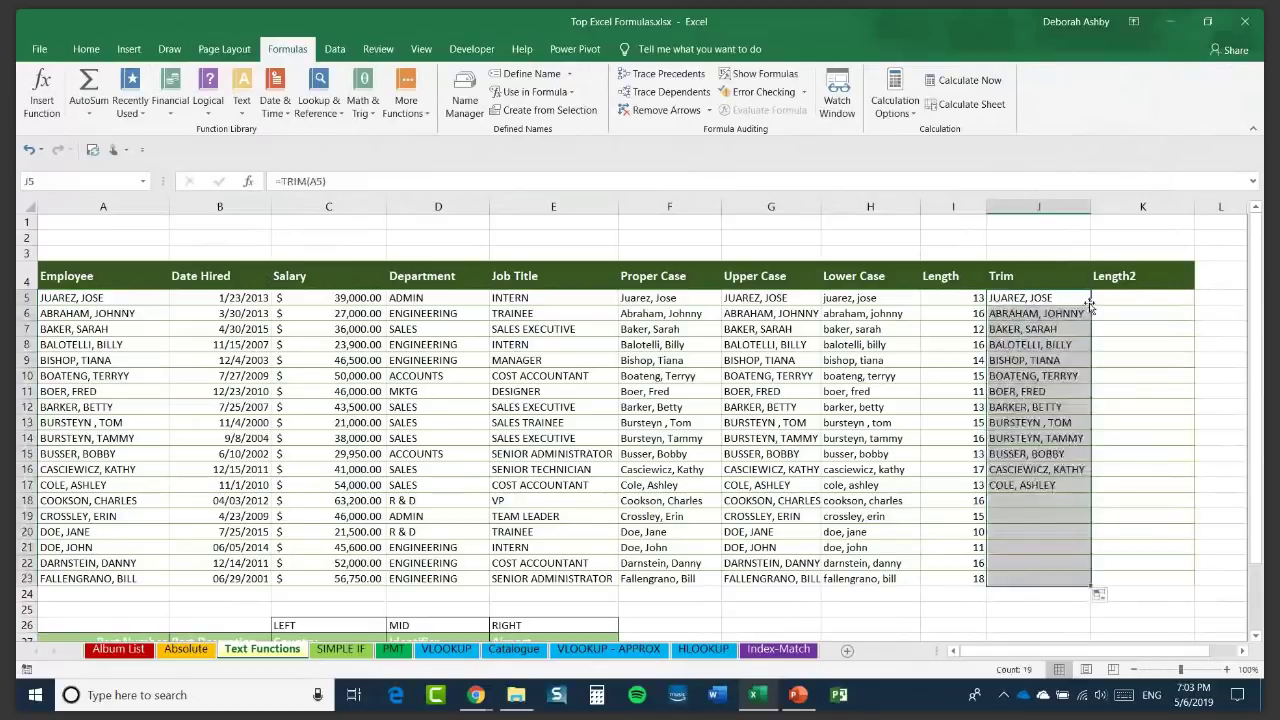
Enter =LEN(J5) in cell K5 of the Length2 column and fill it down to row 23.
click(1135, 298)
text(=)
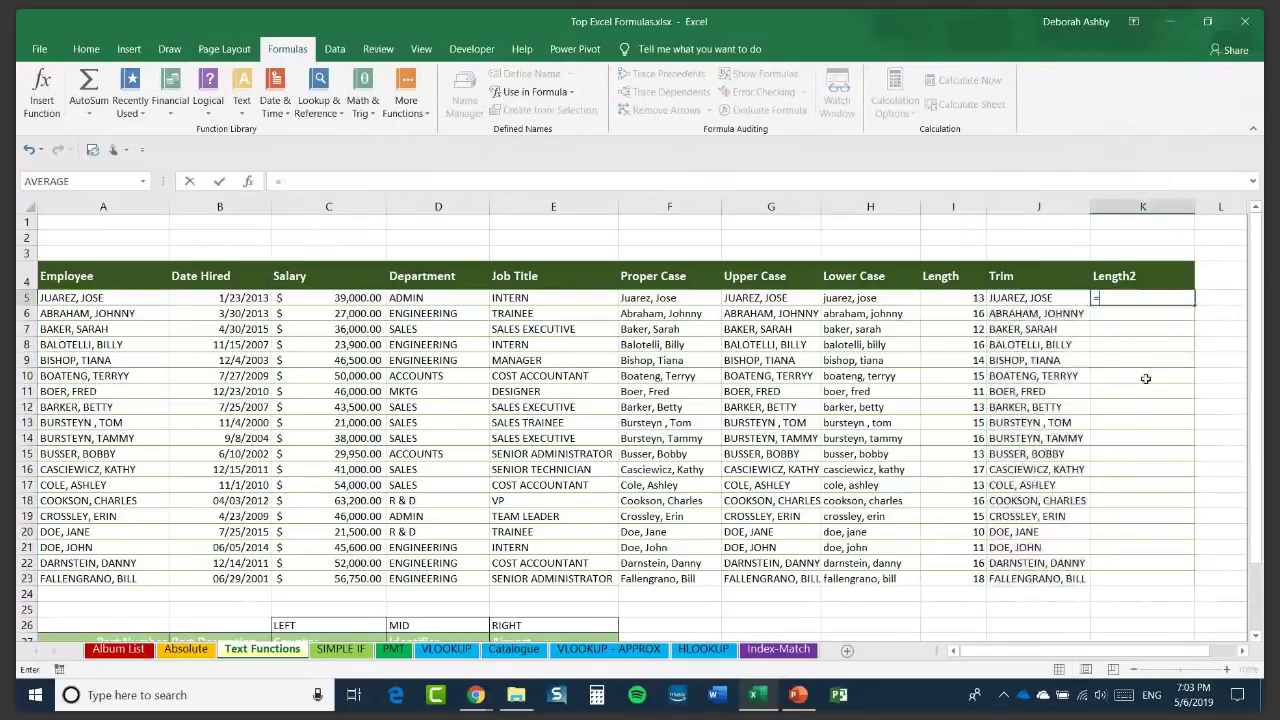
text(LEN()
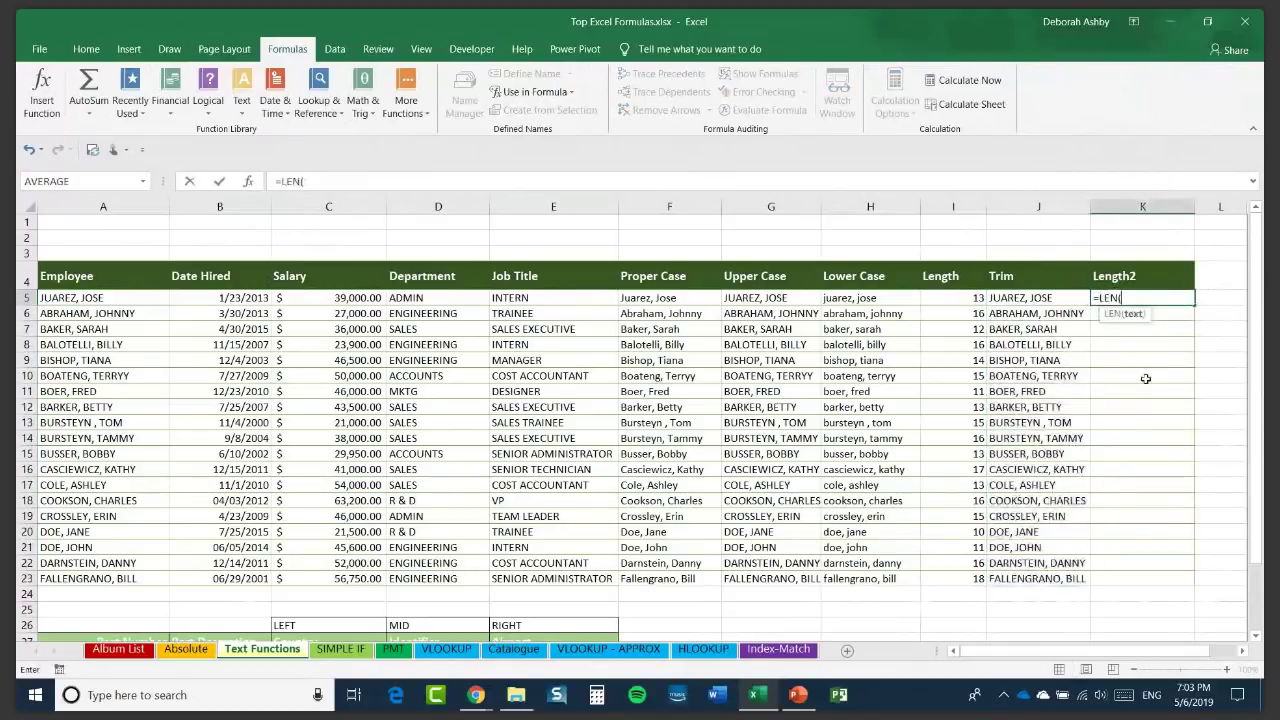
click(1025, 298)
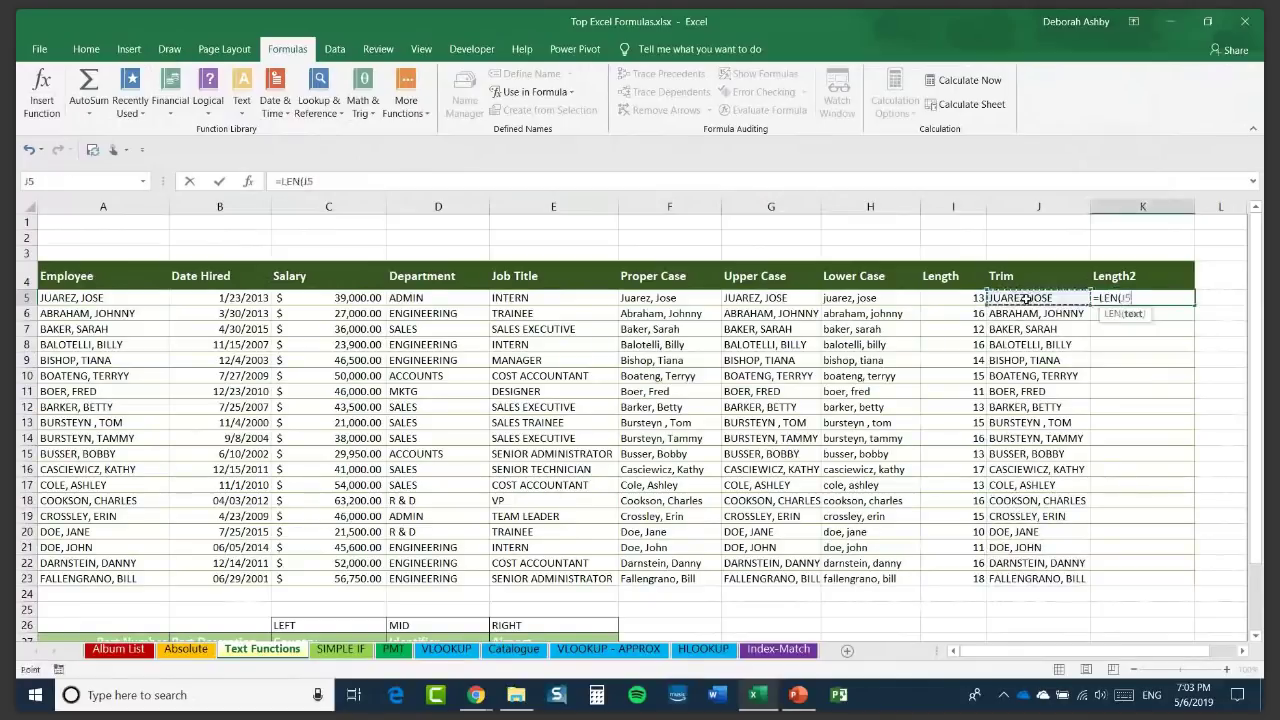
text())
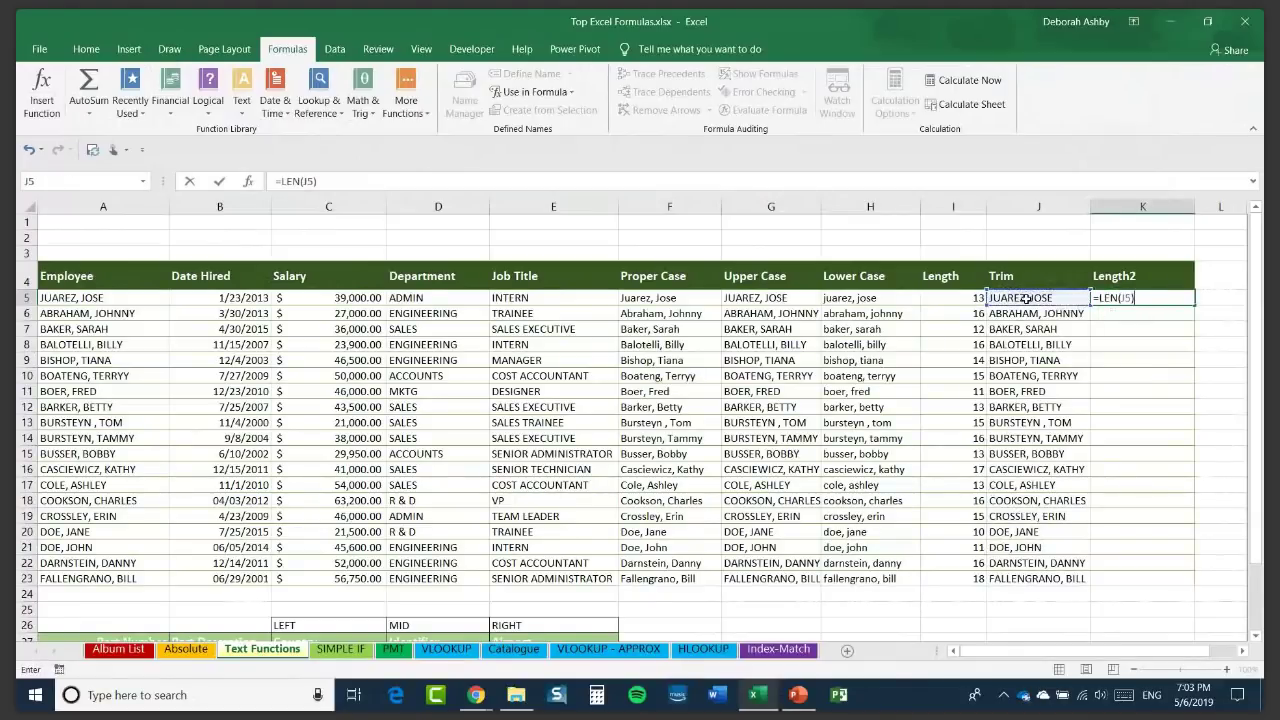
key(Return)
click(1180, 301)
double_click(1195, 306)
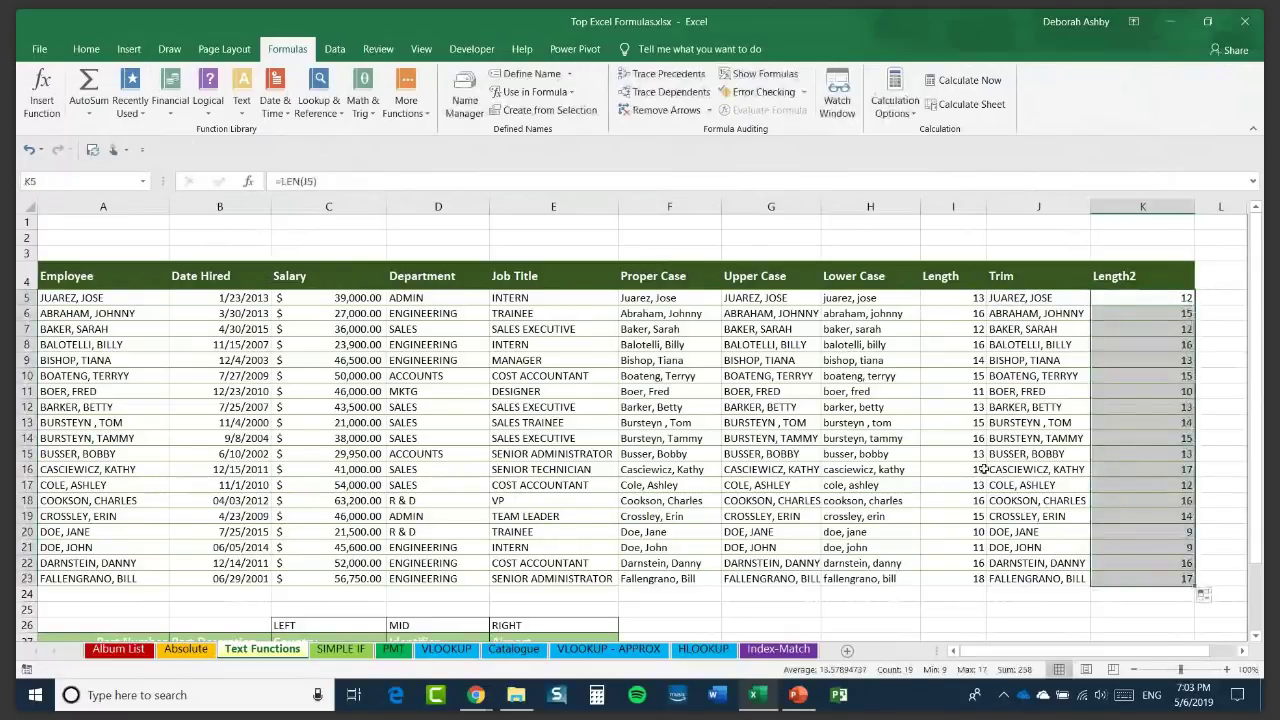
Clear the formulas from the Trim column, cells J5 to J23.
click(1039, 300)
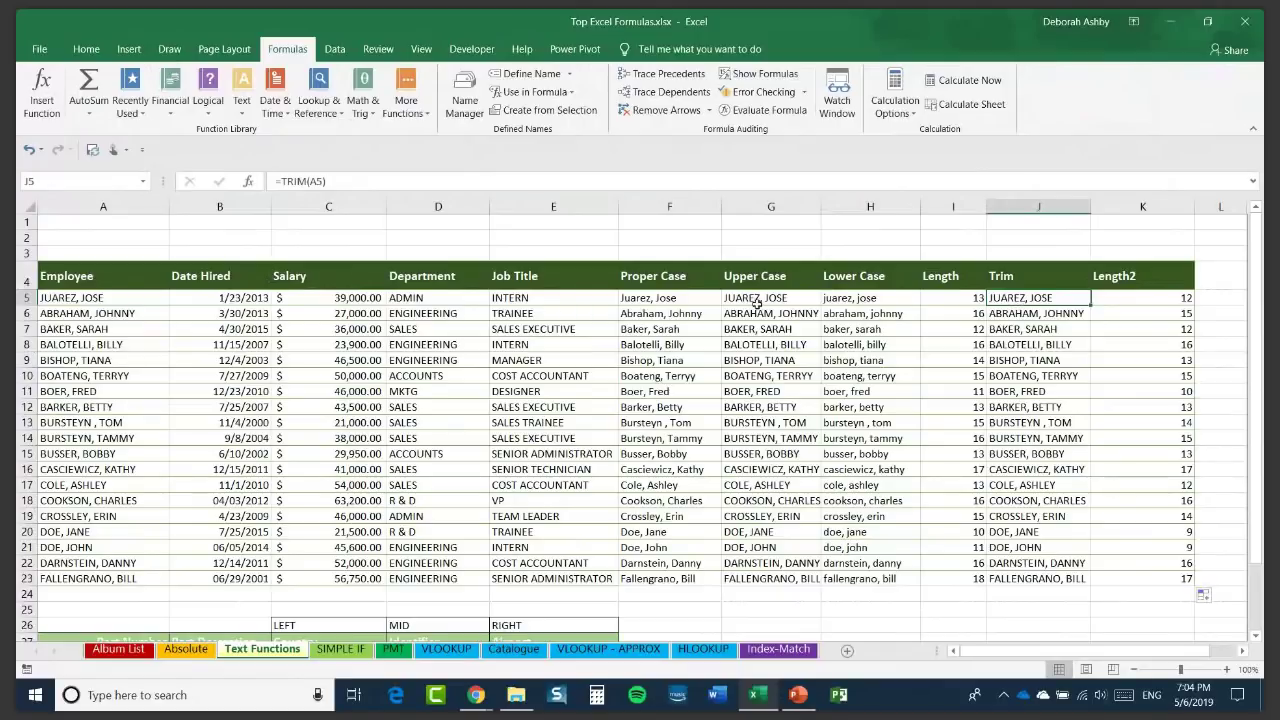
drag(1037, 298, 1035, 577)
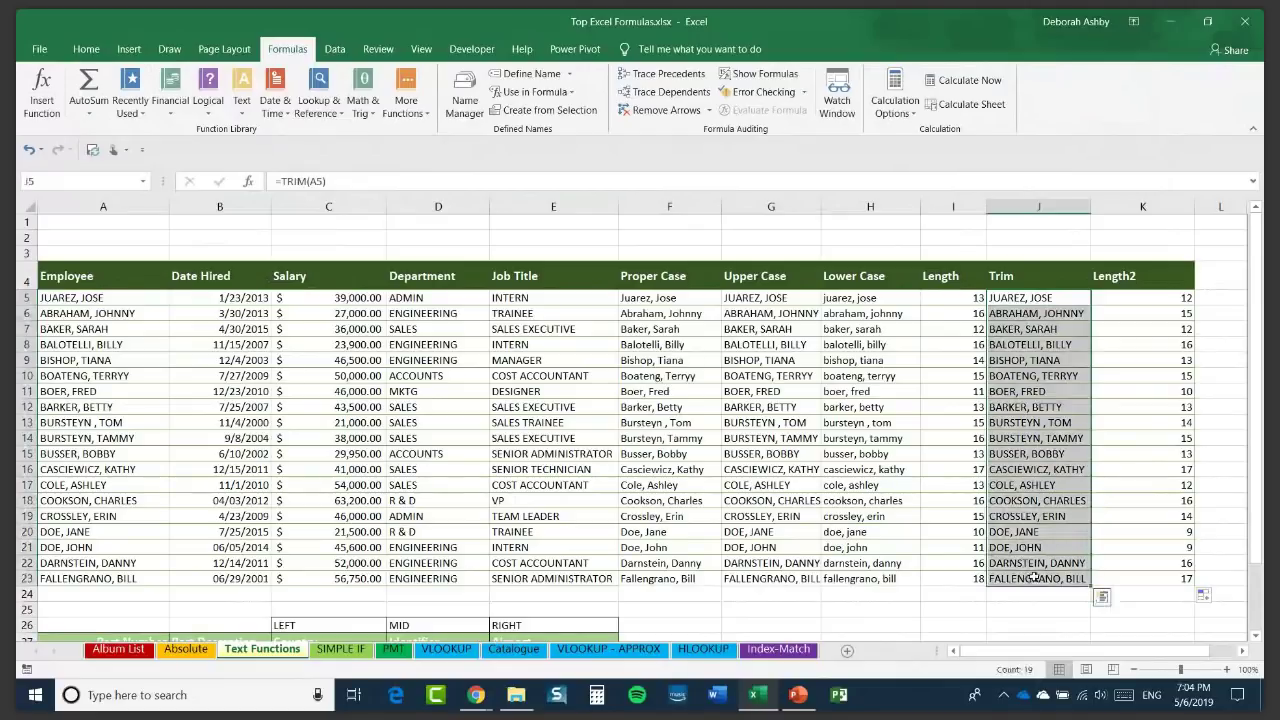
key(Delete)
Enter the nested formula =PROPER(TRIM(A5)) in cell J5 of the Trim column and fill it down to row 23.
click(1014, 297)
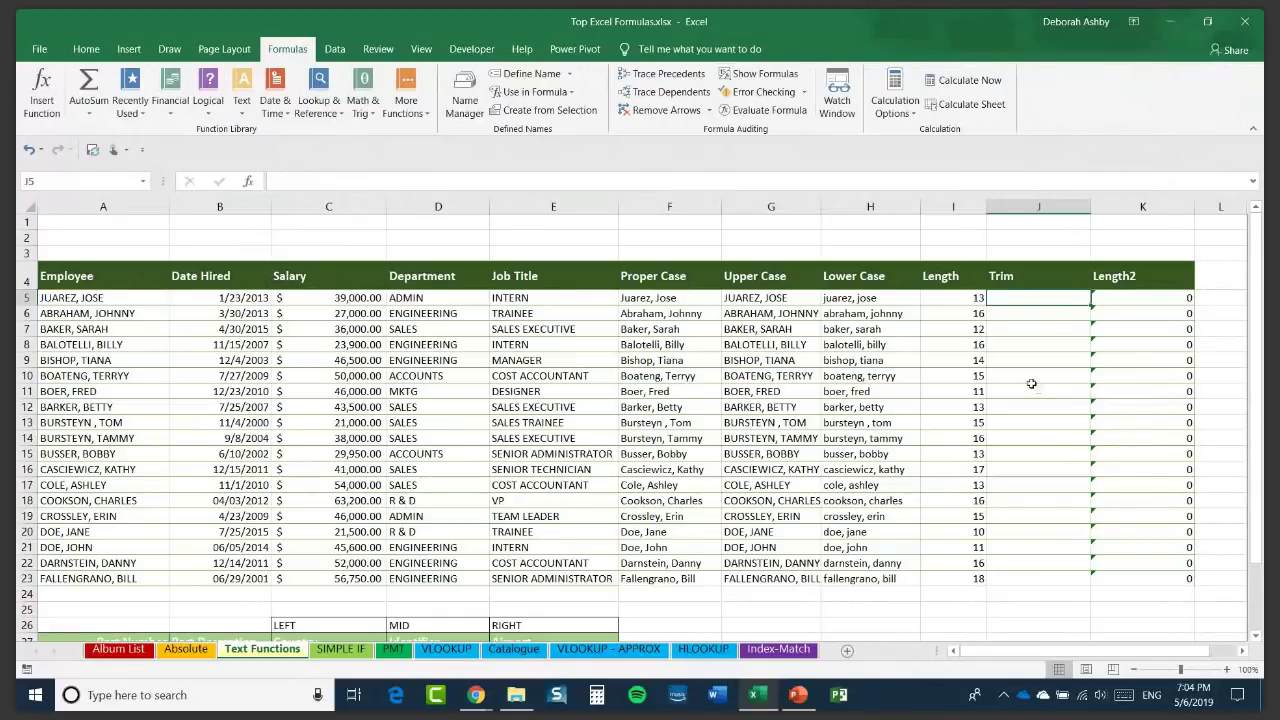
text(=)
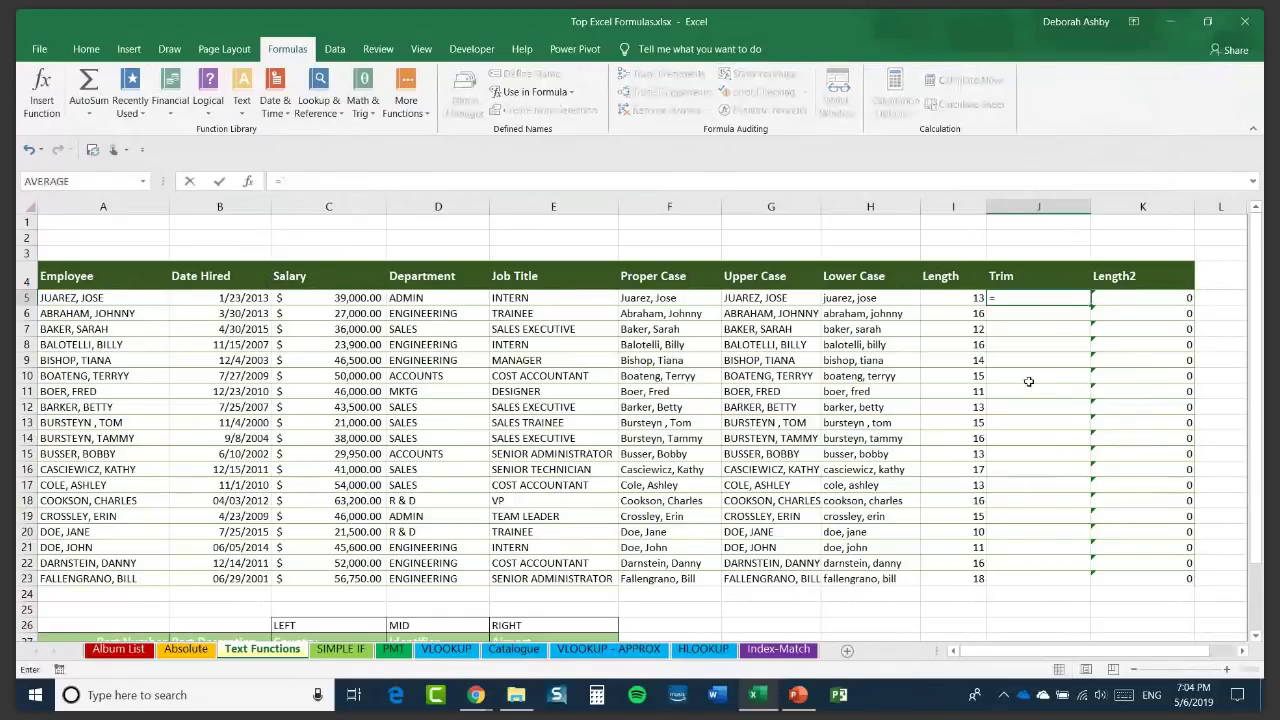
text(PROPE)
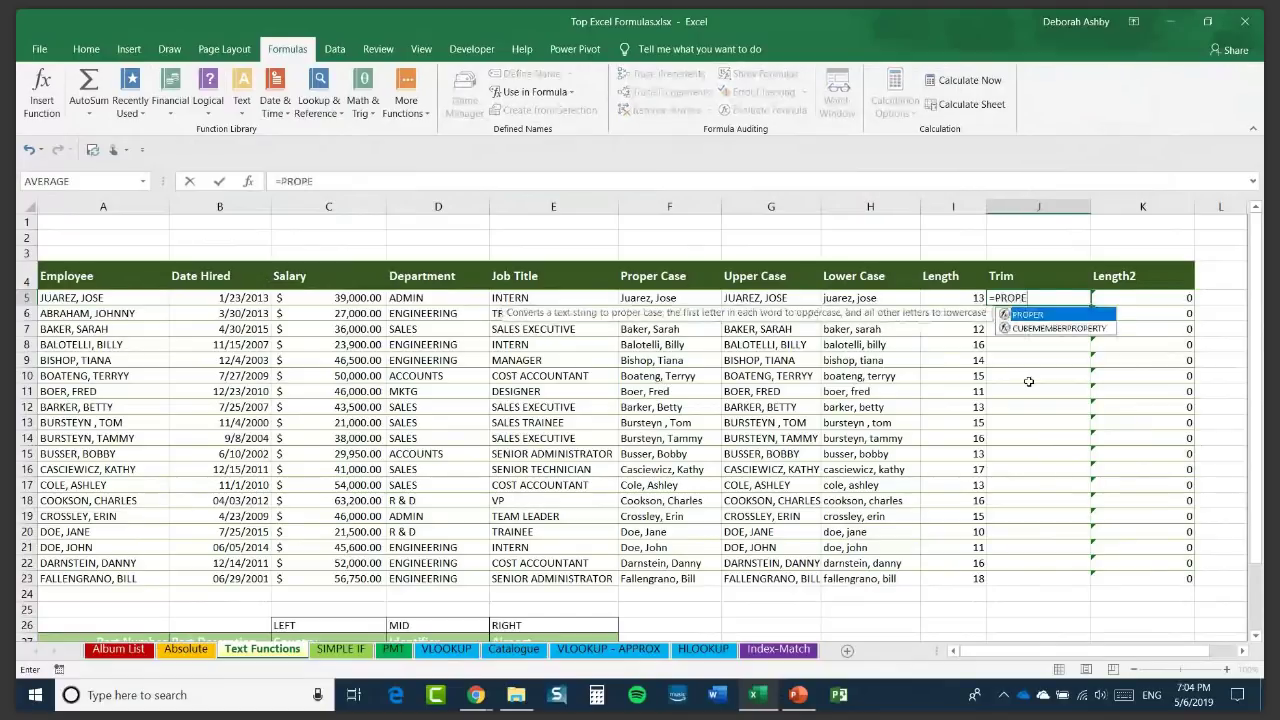
text(R()
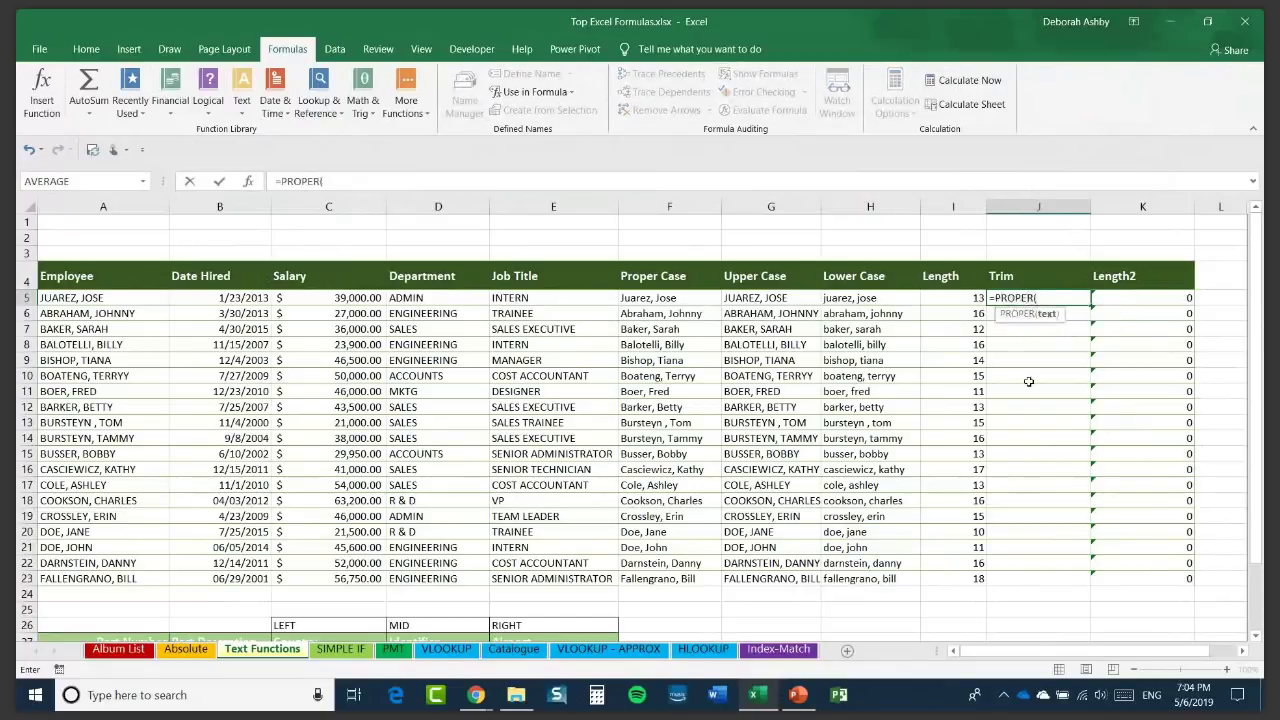
text(TR)
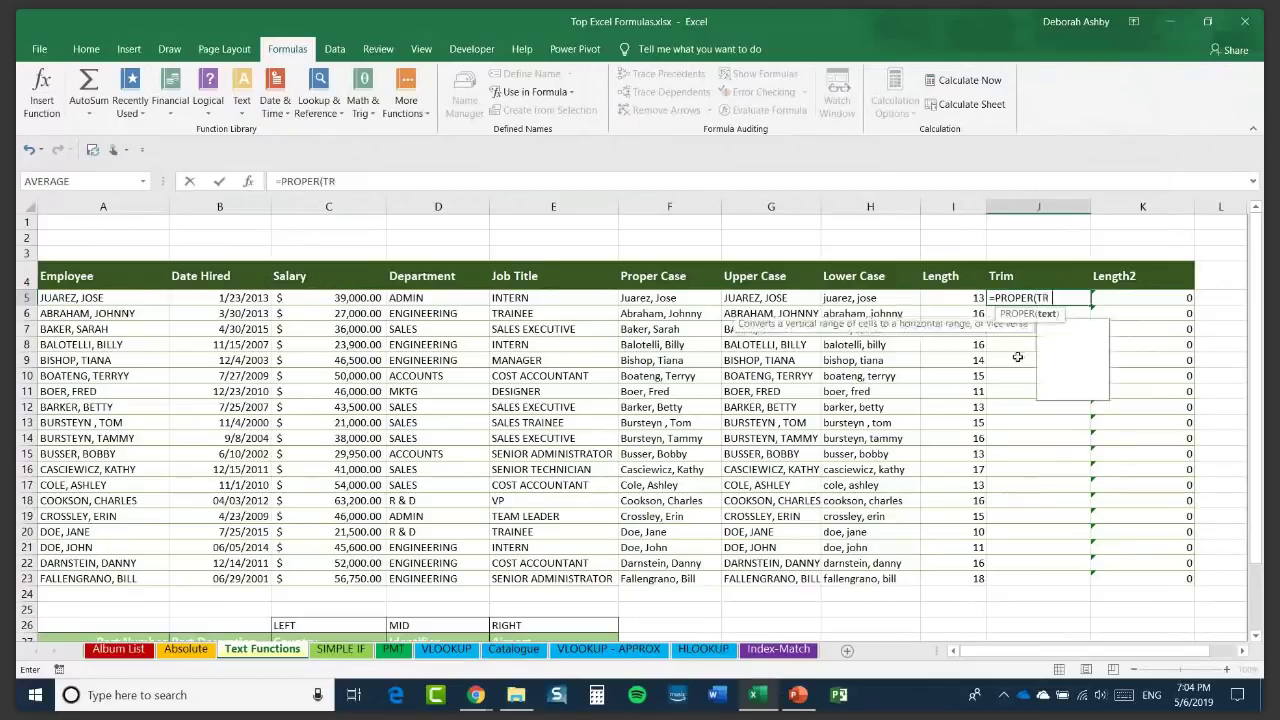
text(IM()
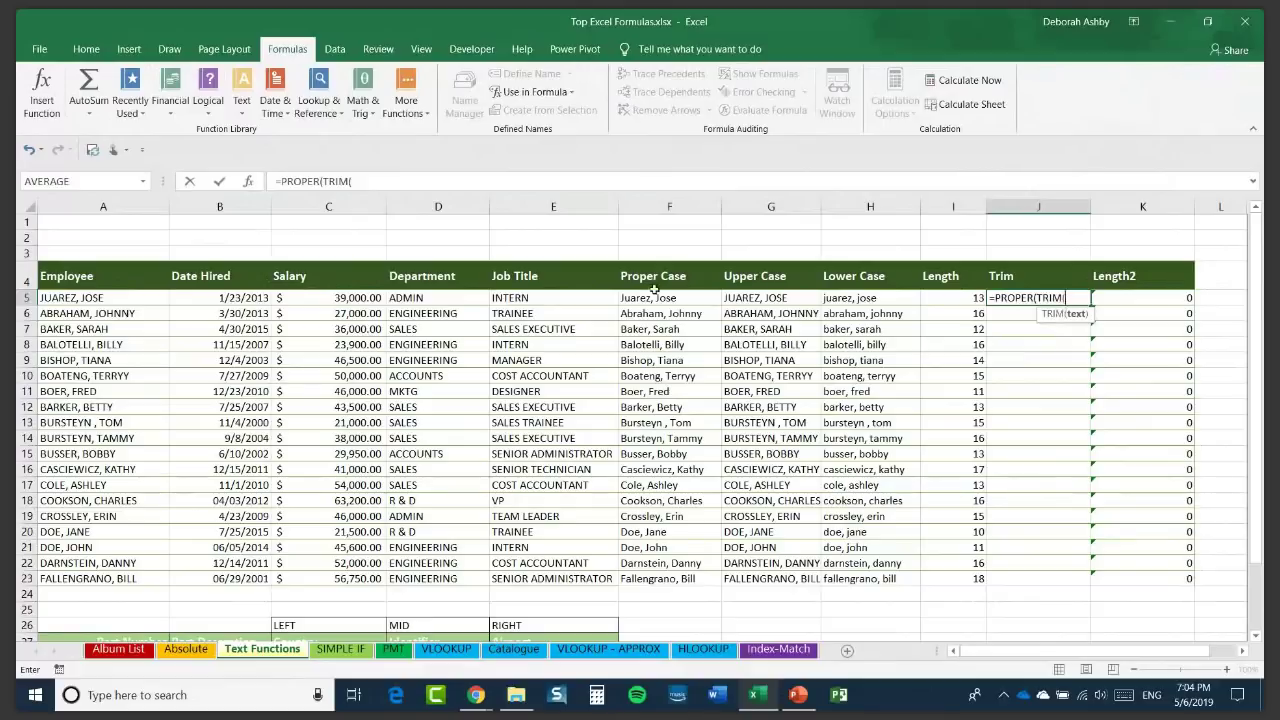
click(101, 298)
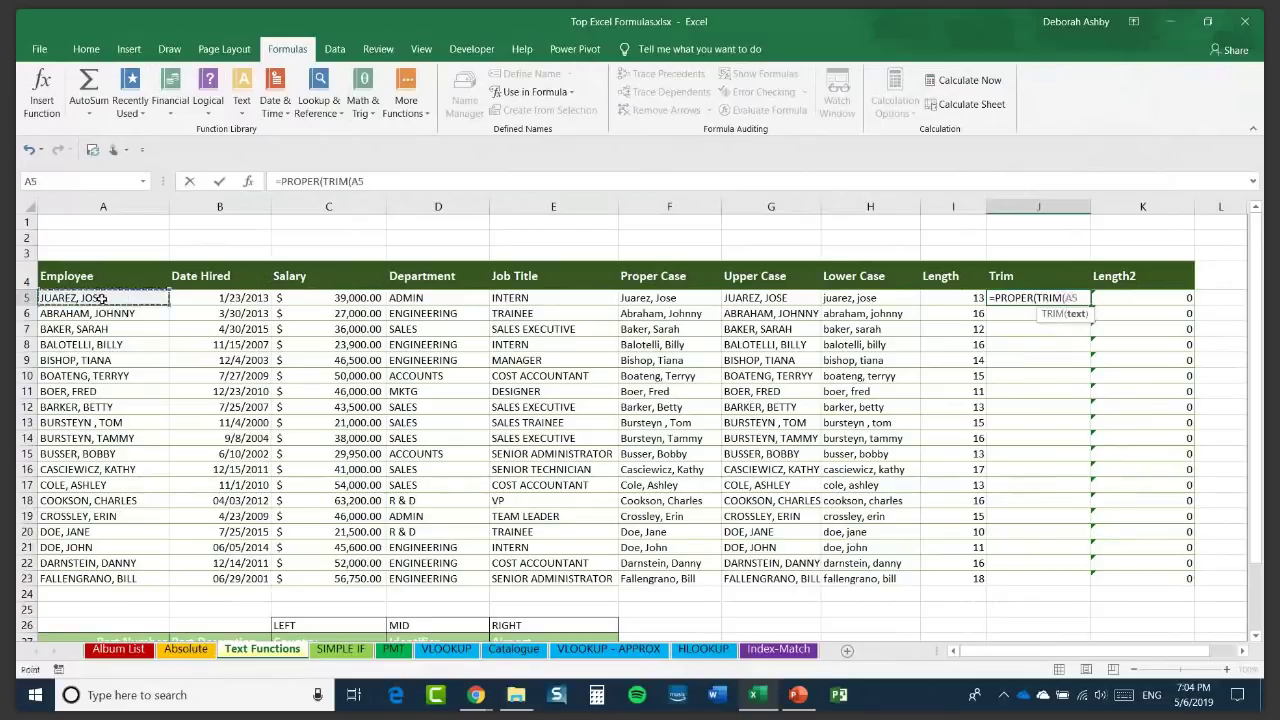
text()))
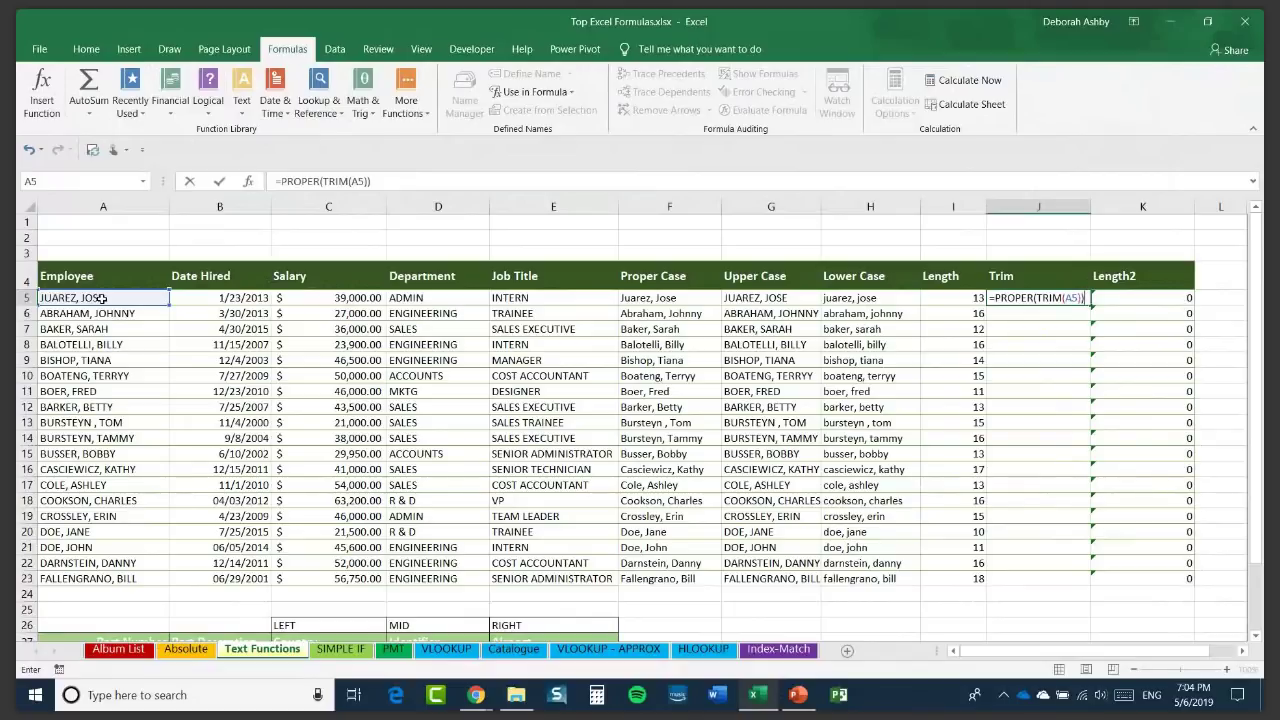
key(ctrl+Return)
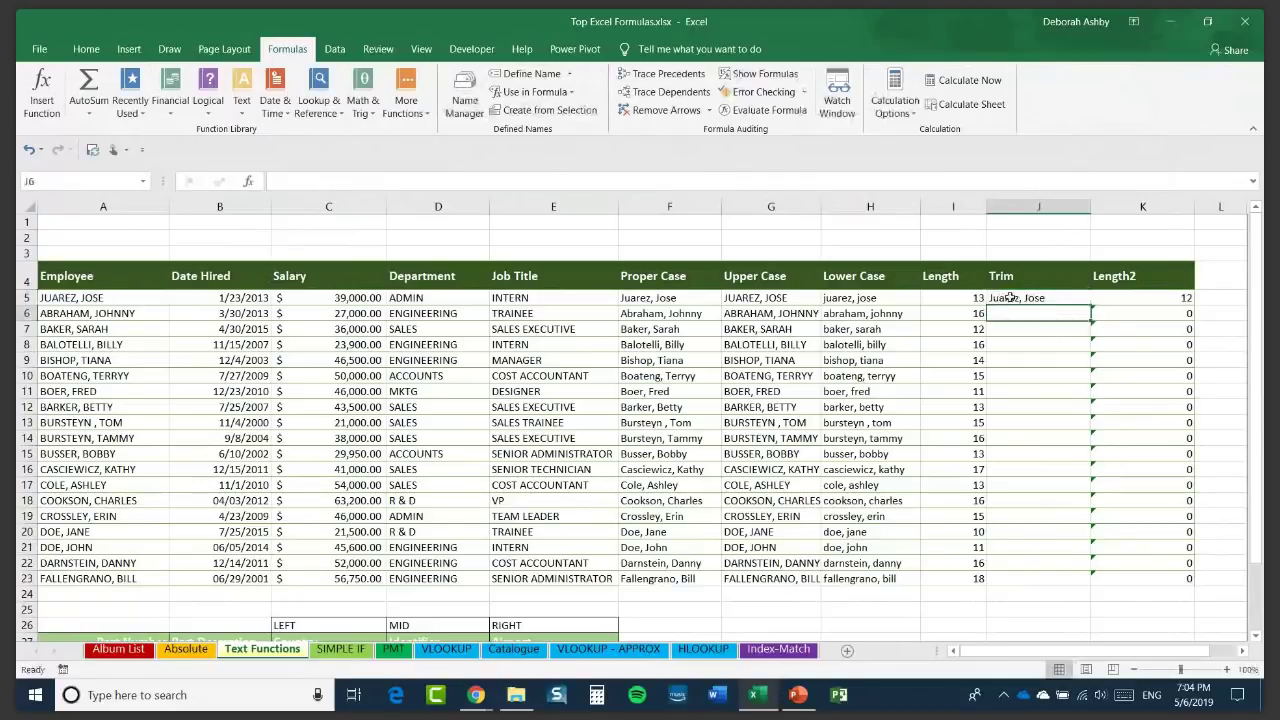
double_click(1090, 306)
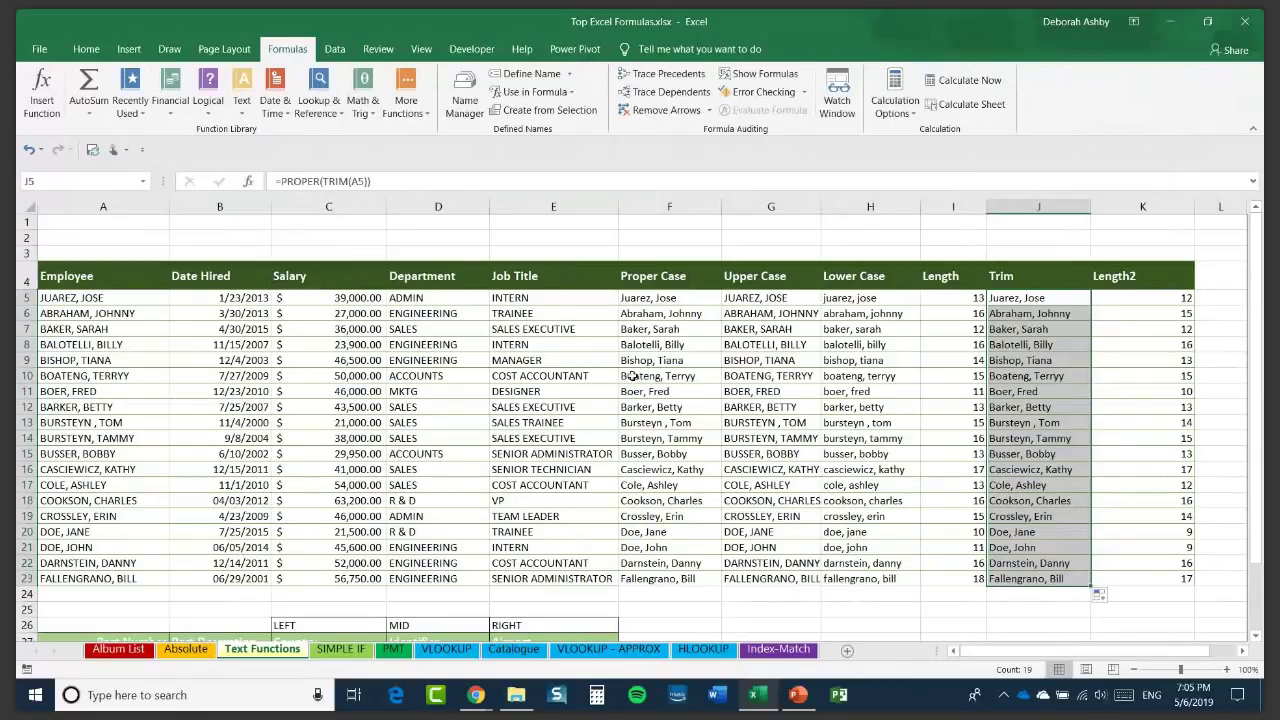
Examine the parts table below the employee list, relating the part numbers in column A to the Country, Identifier and Airport columns.
click(746, 395)
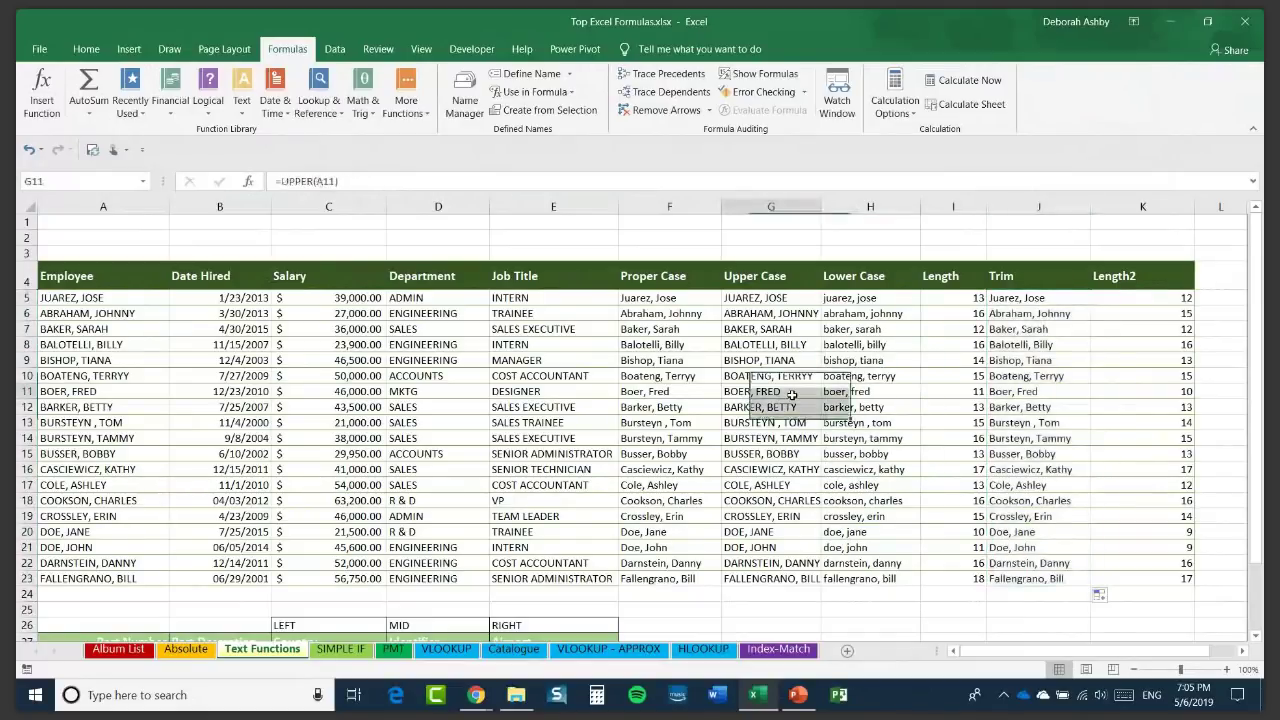
scroll(836, 392, down, 3)
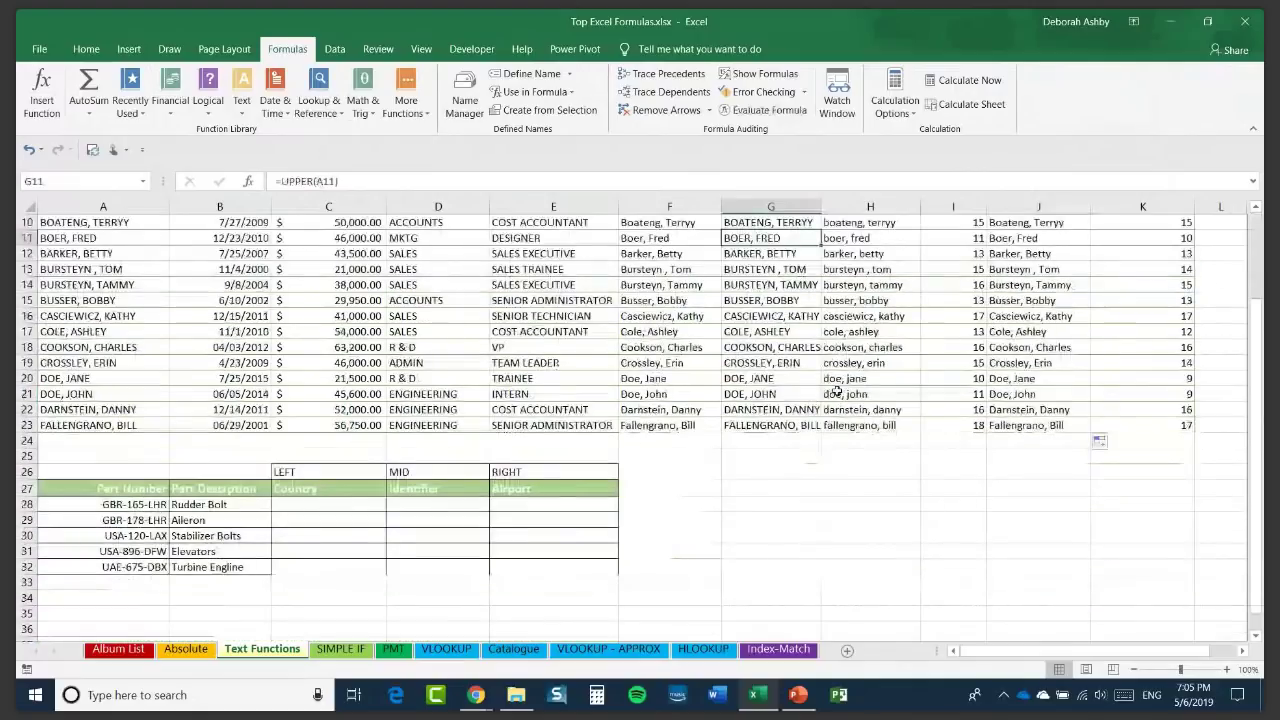
click(330, 504)
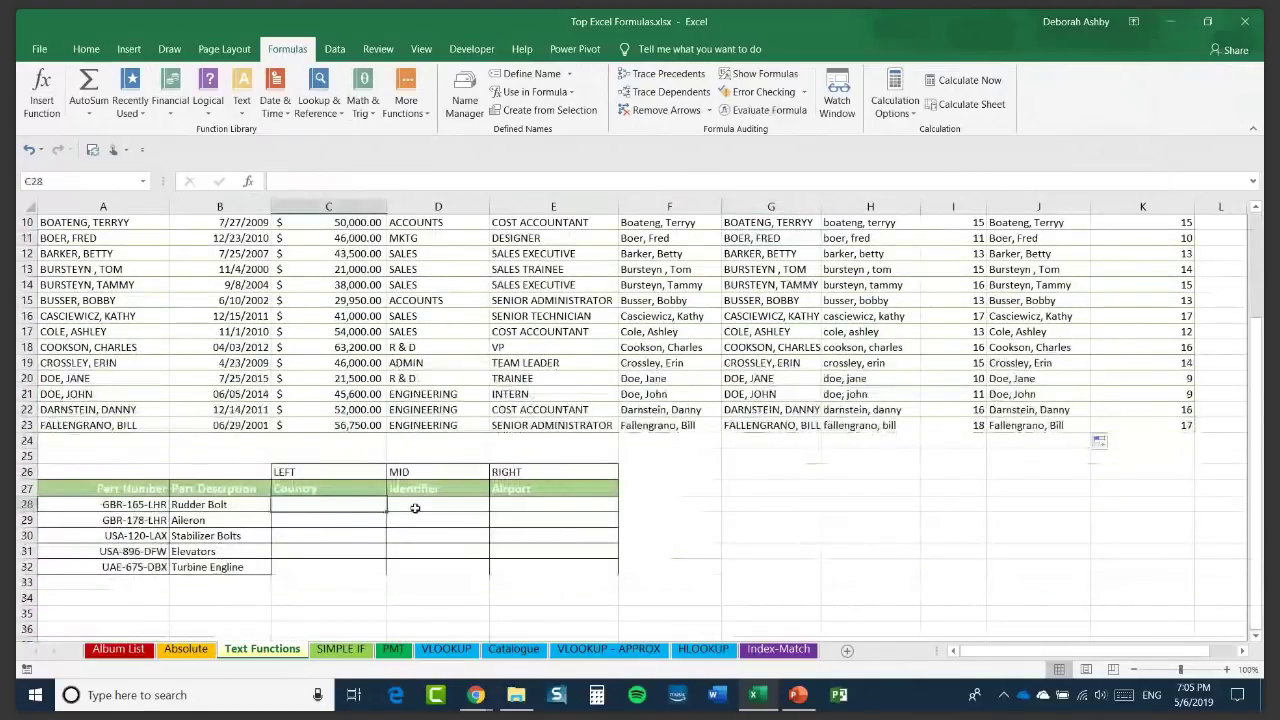
click(529, 505)
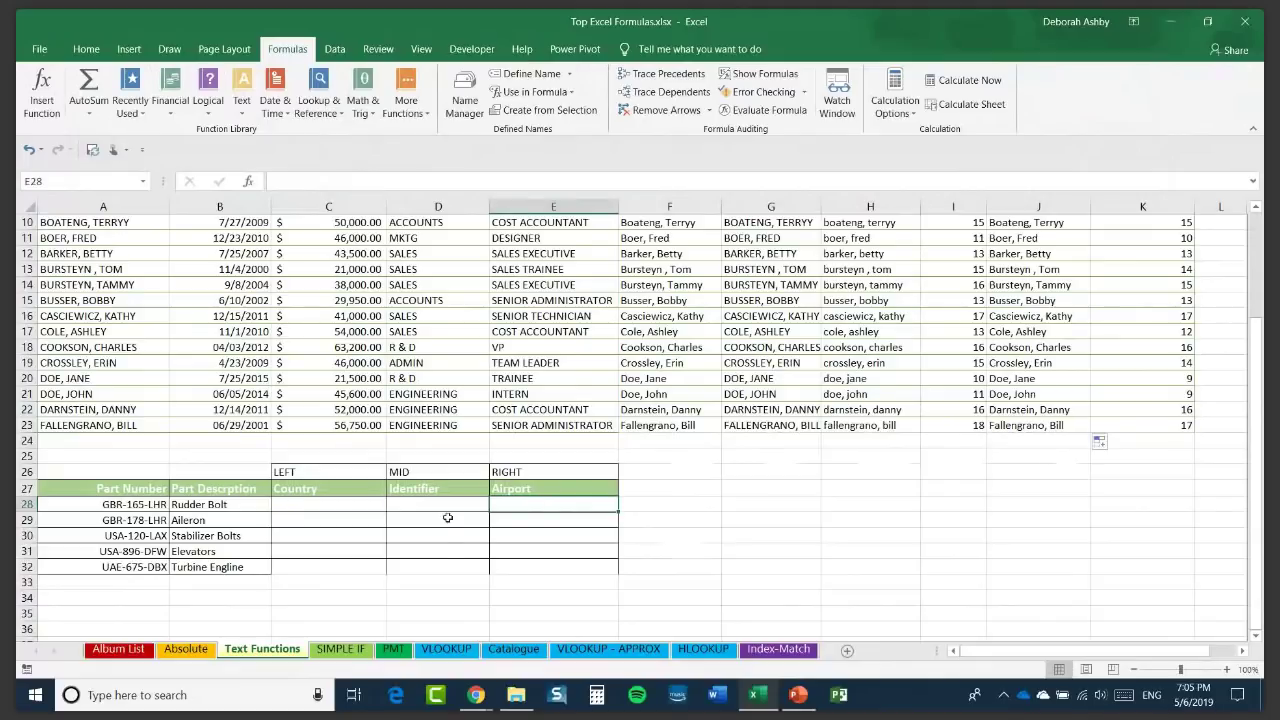
click(41, 503)
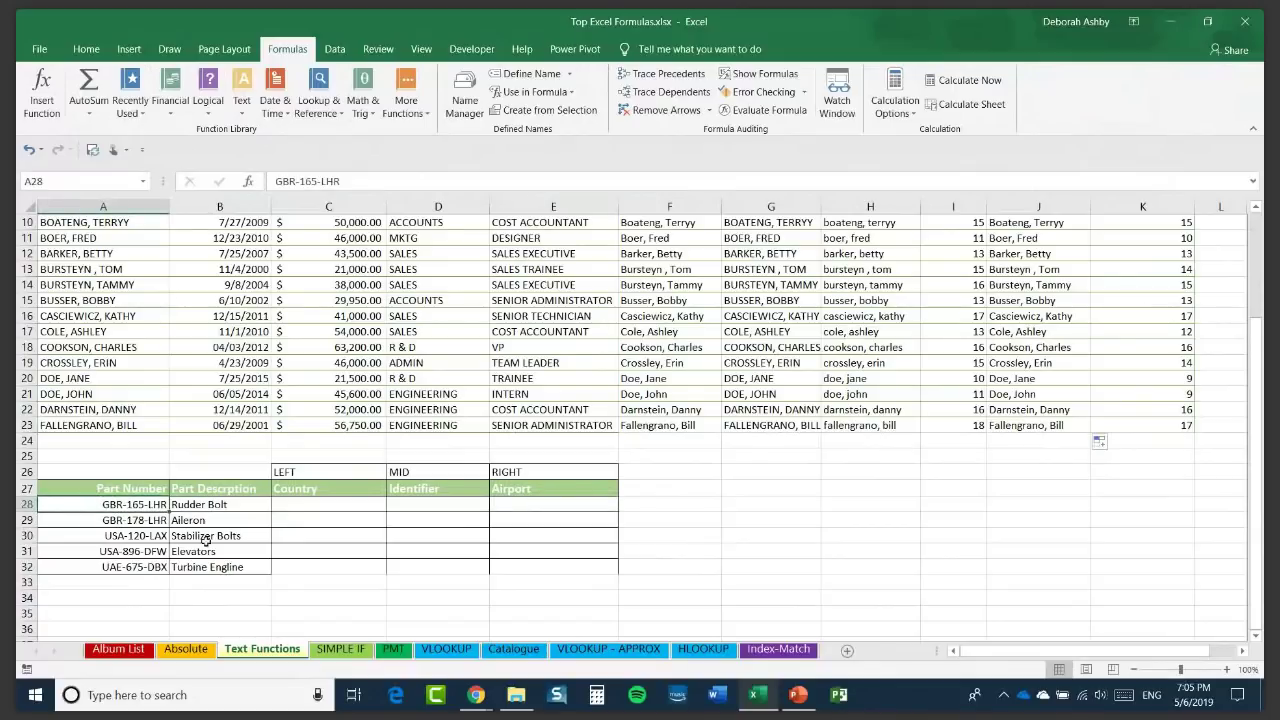
drag(82, 505, 85, 567)
drag(220, 505, 215, 567)
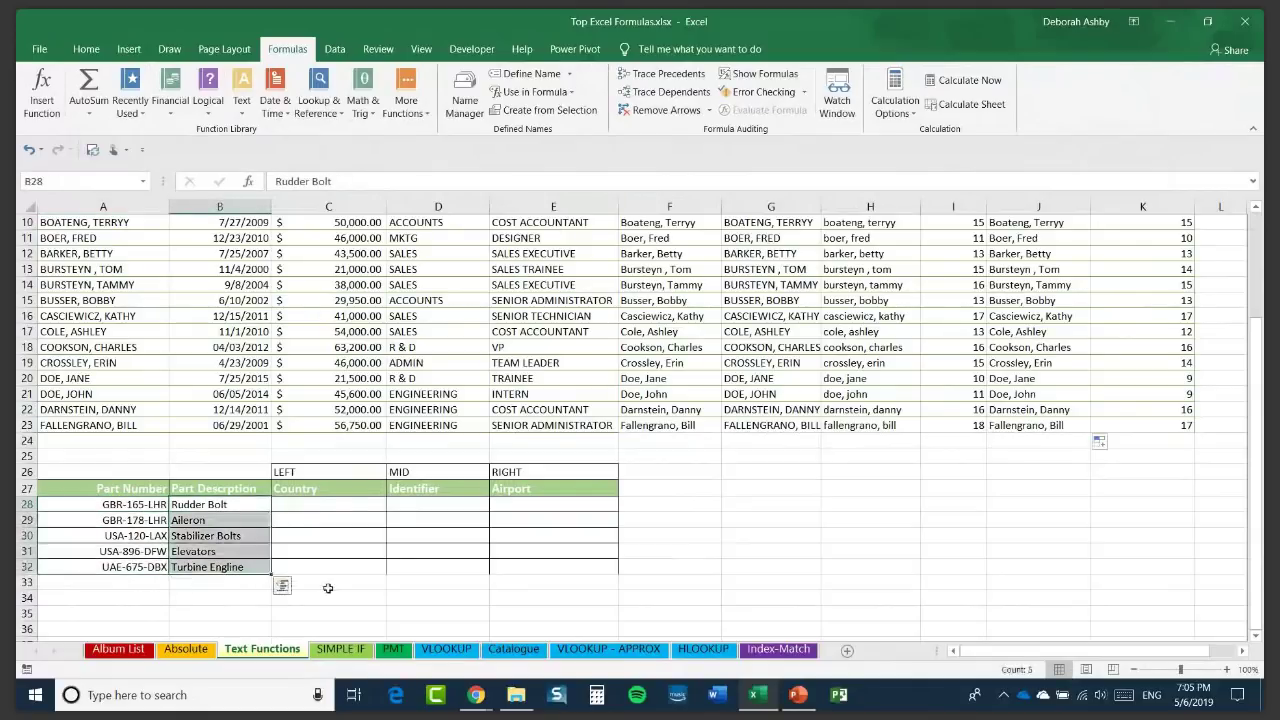
click(301, 507)
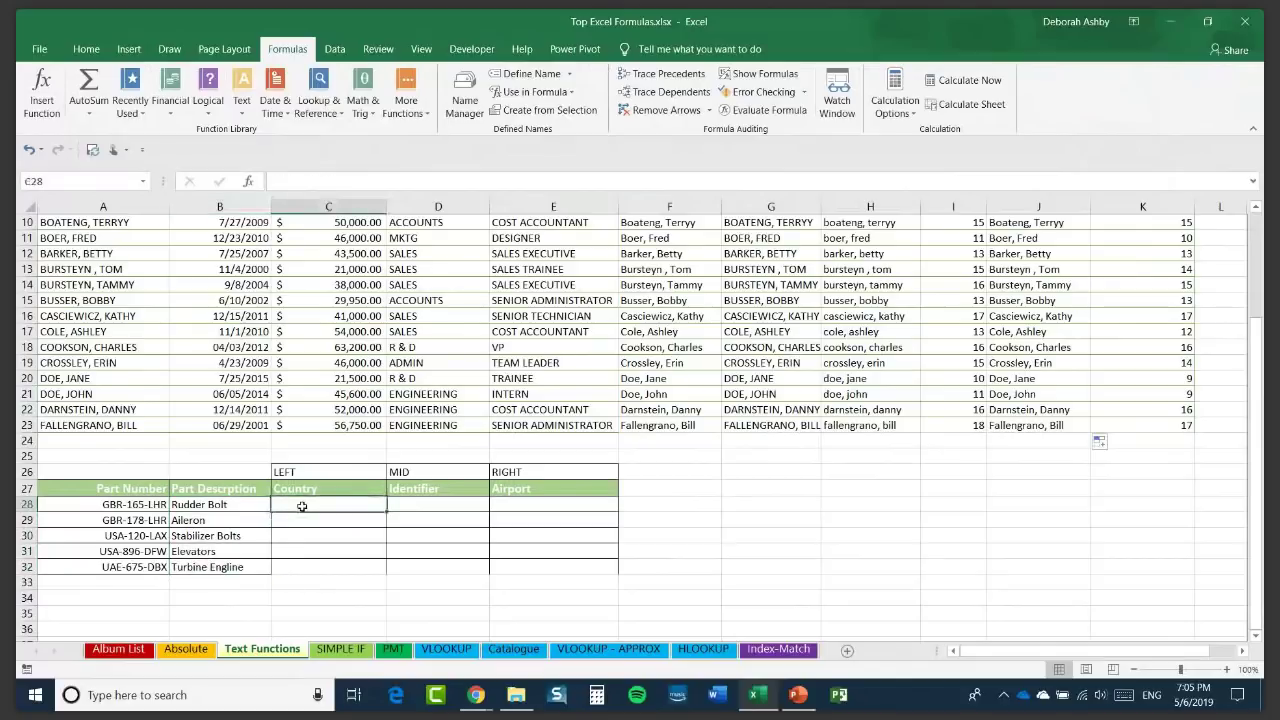
click(130, 507)
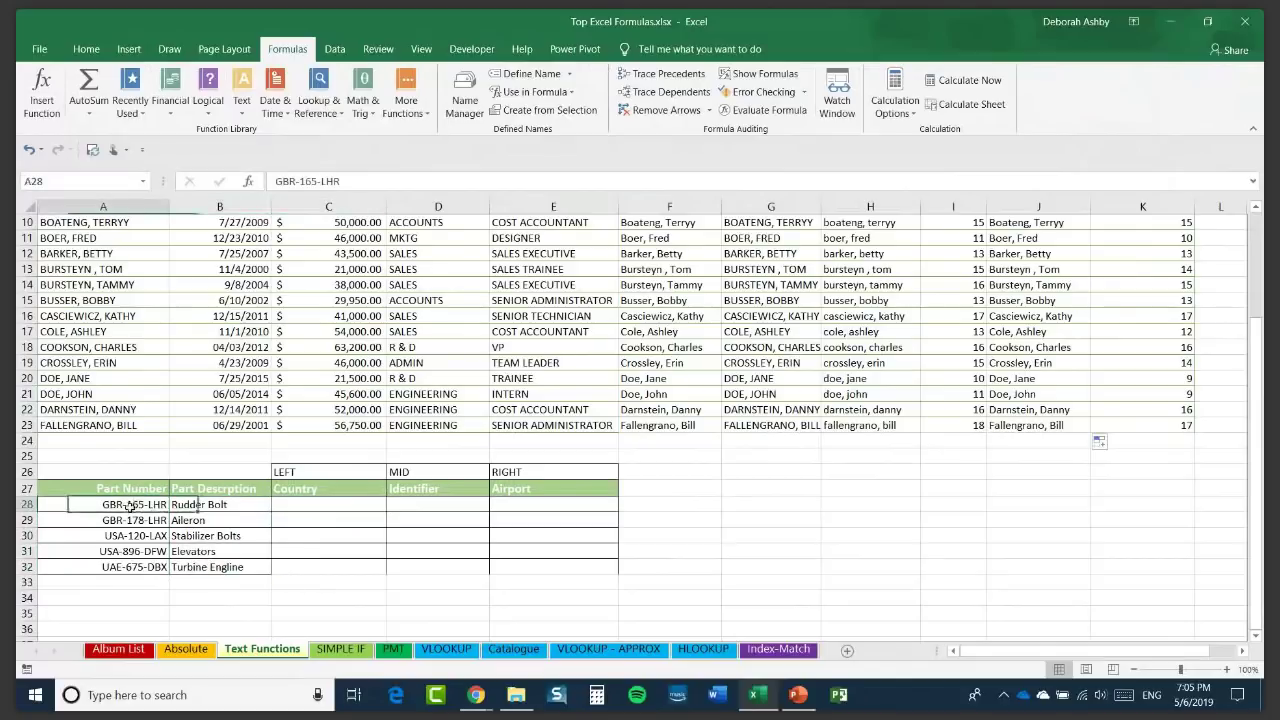
click(342, 509)
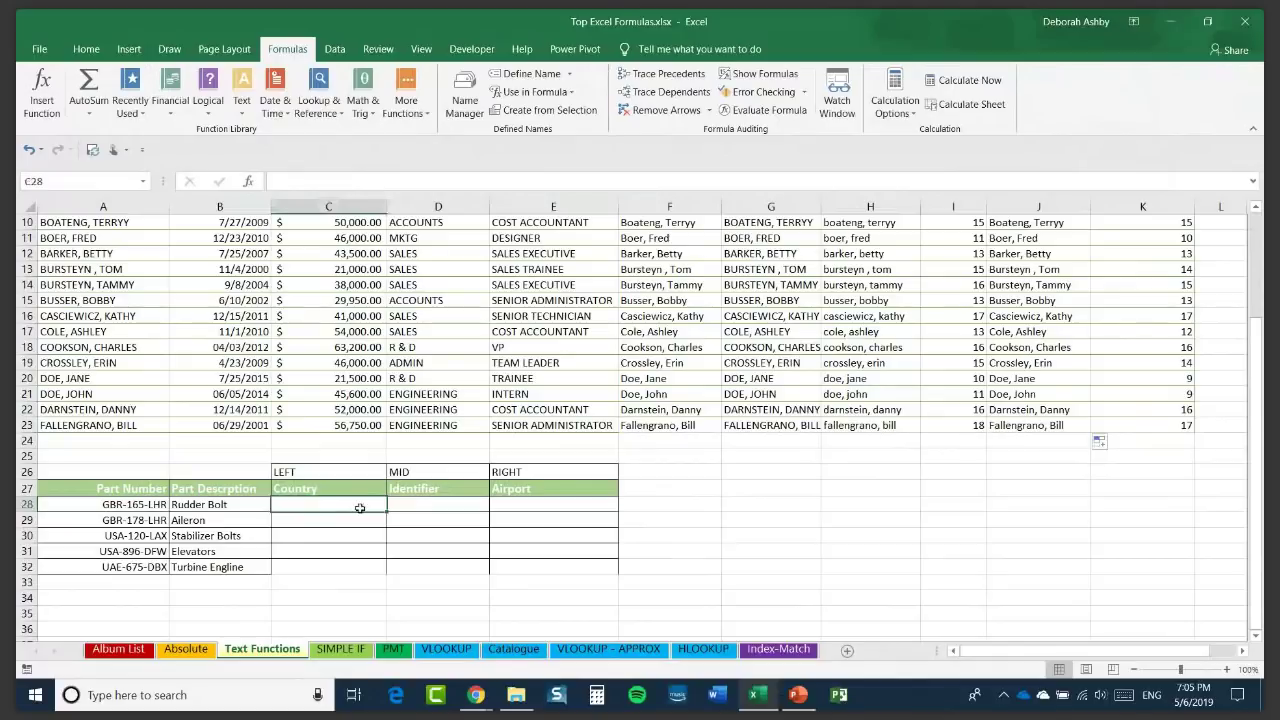
click(440, 503)
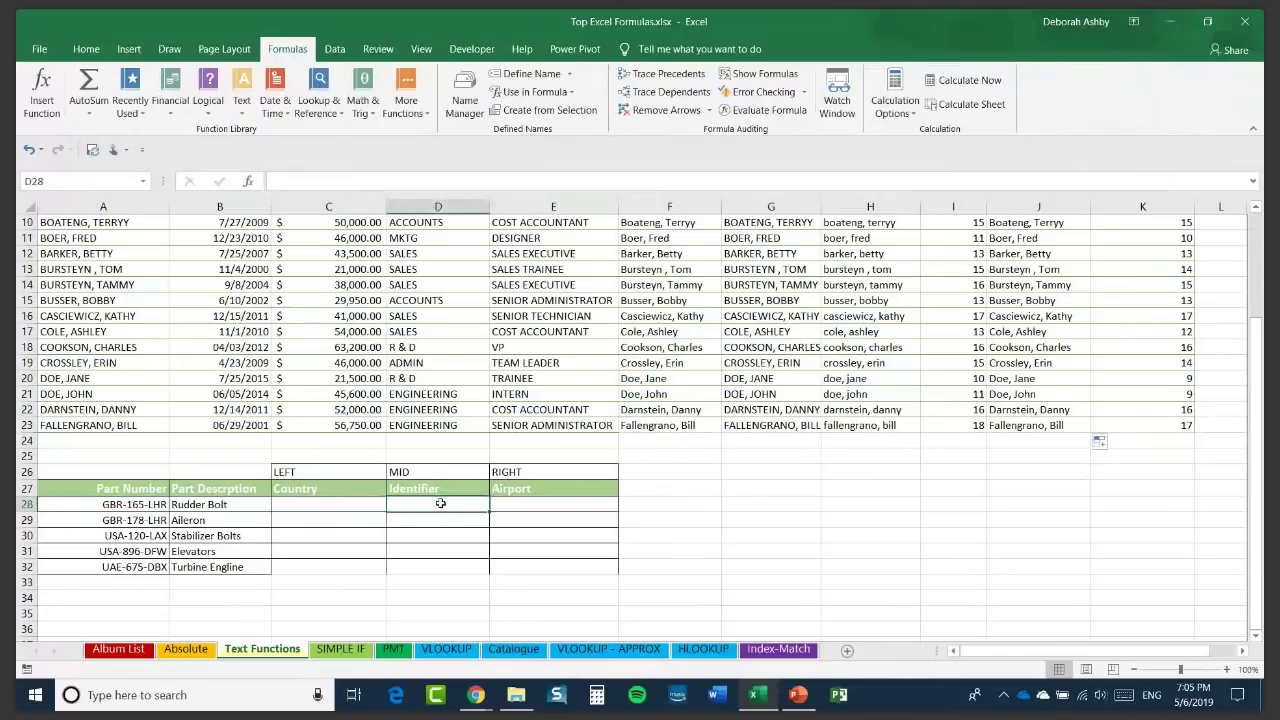
click(514, 504)
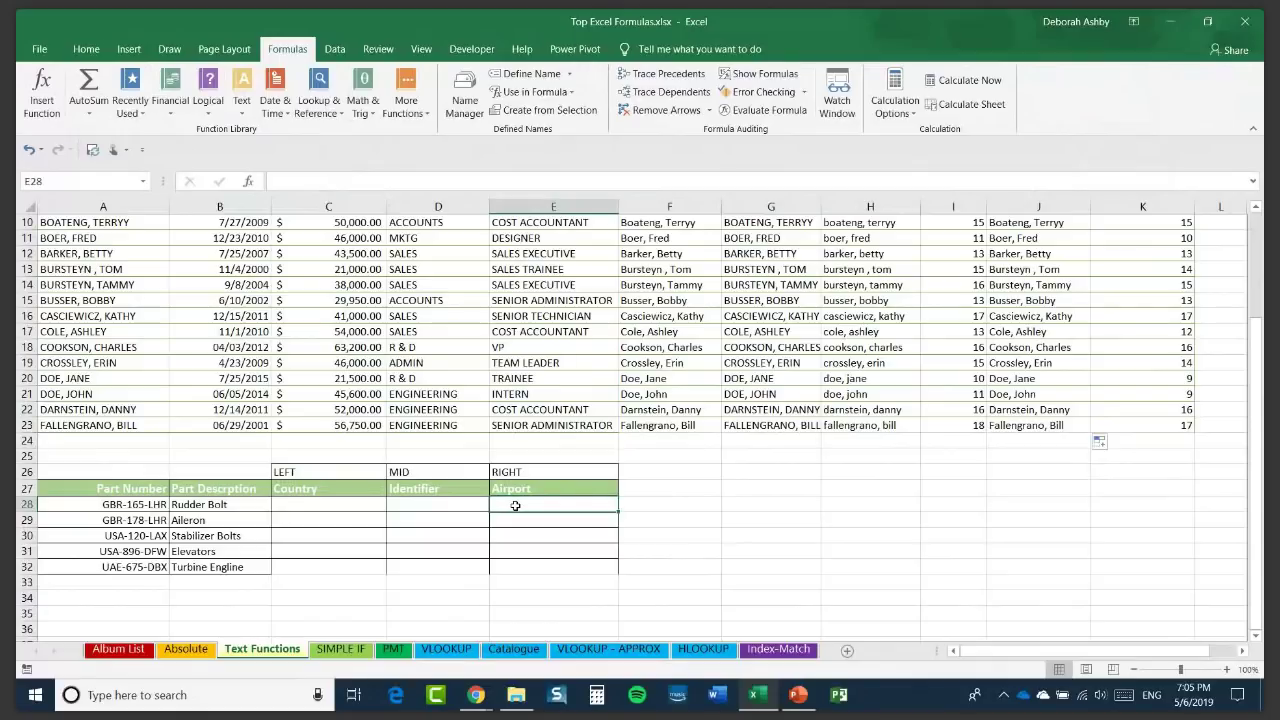
scroll(916, 494, down, 2)
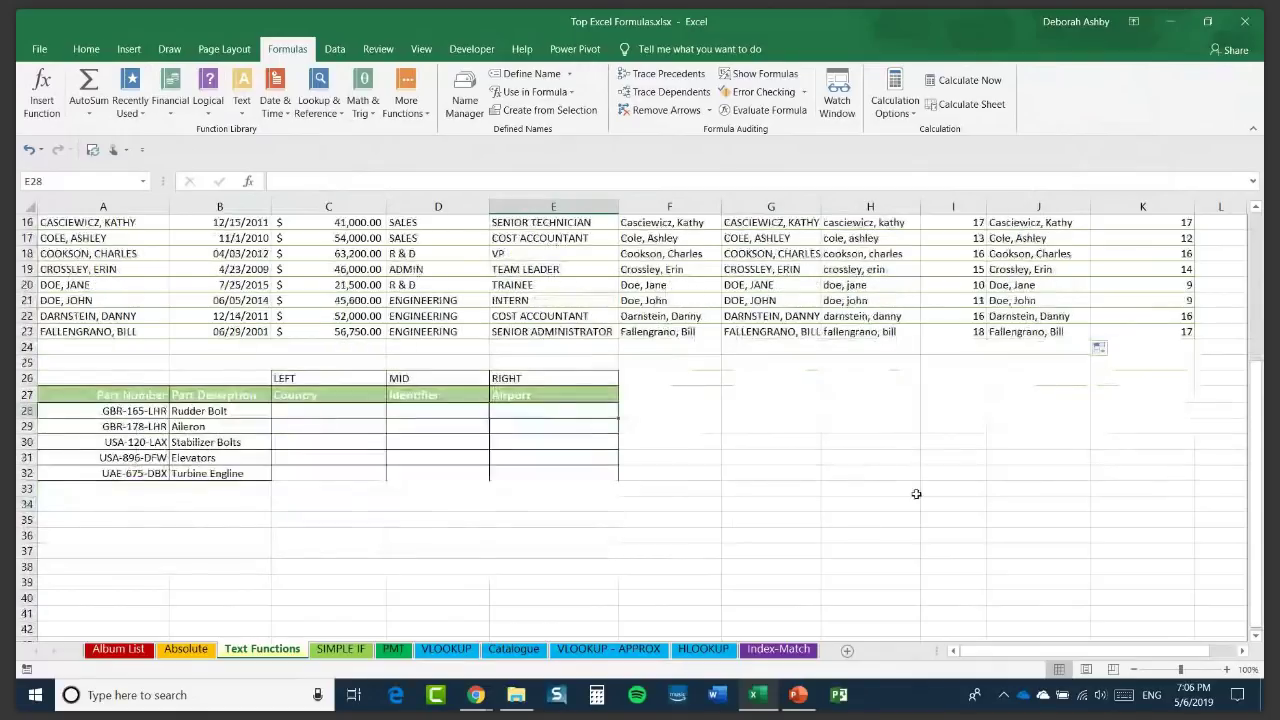
Enter =LEFT(A28,3) in cell C28 of the Country column and fill it down to row 32.
click(307, 414)
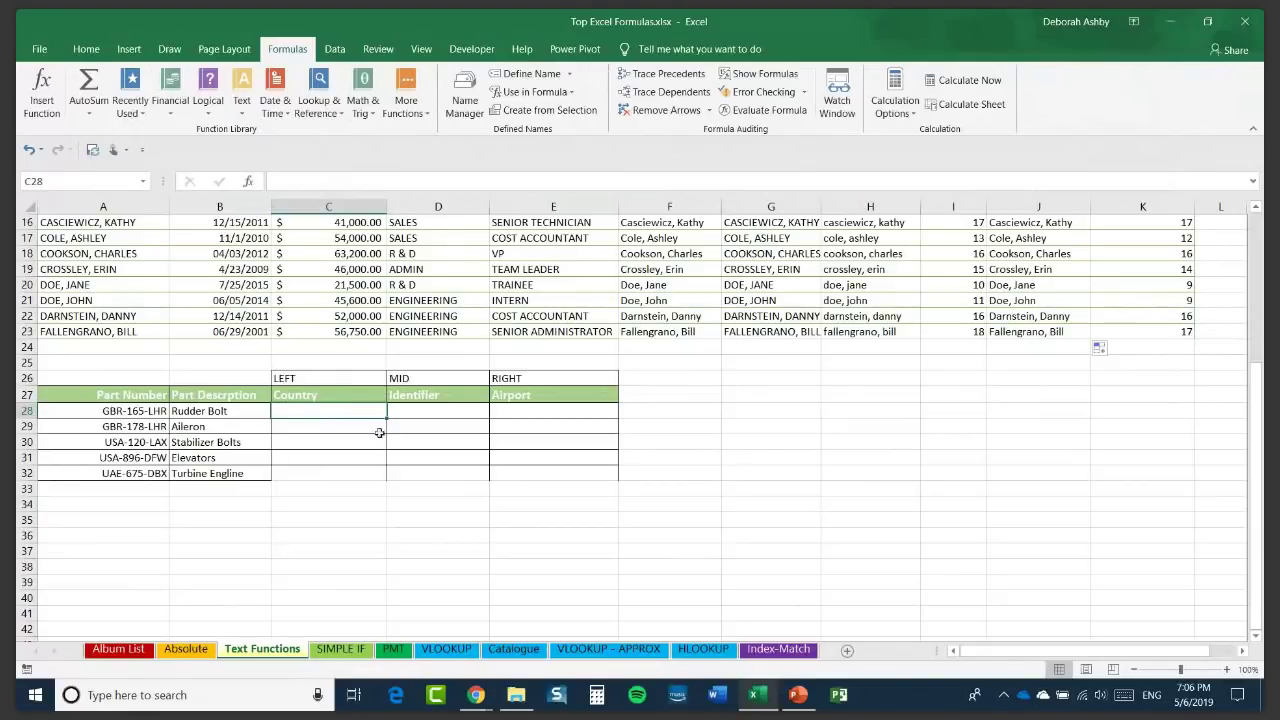
text(=LE)
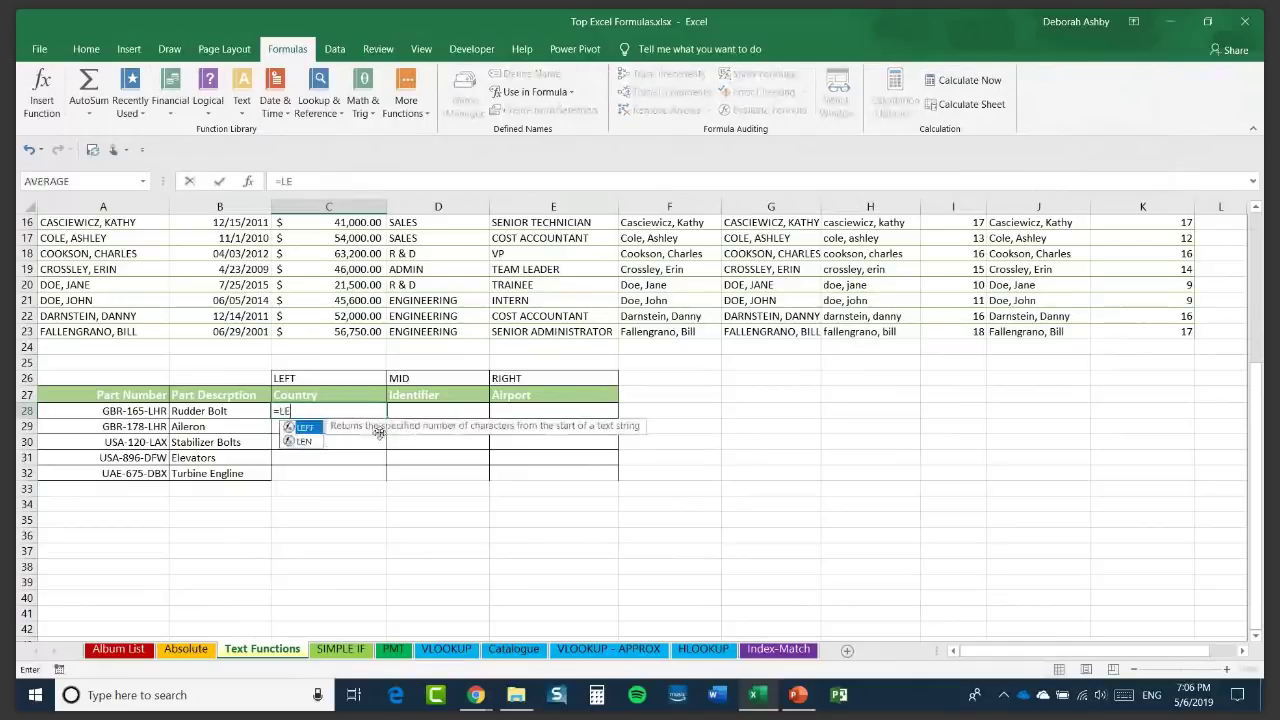
text(FT)
text(()
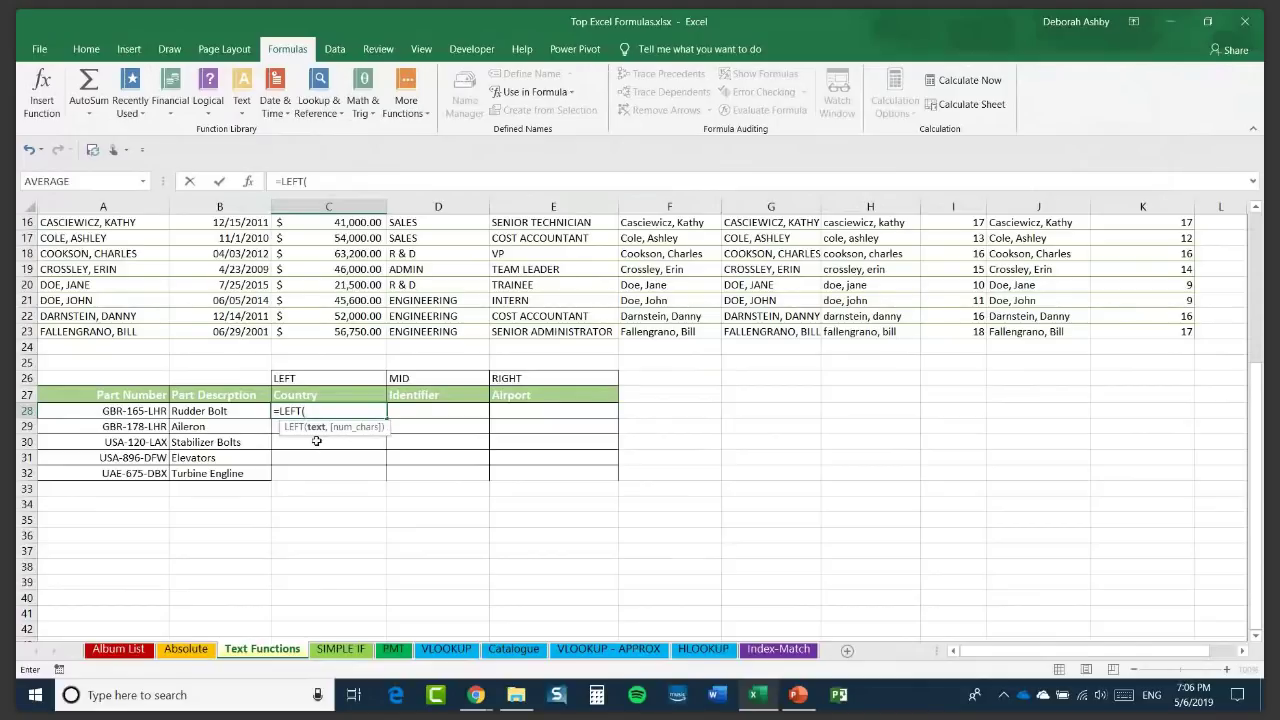
click(126, 411)
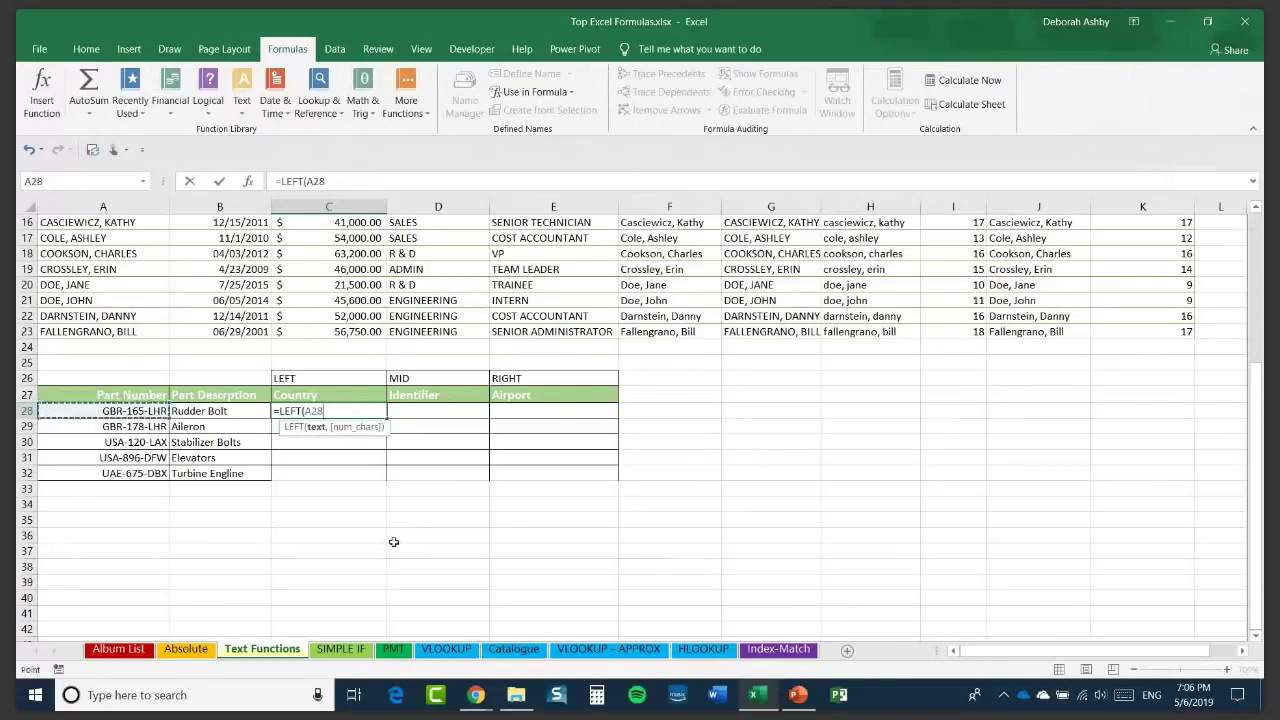
text(,)
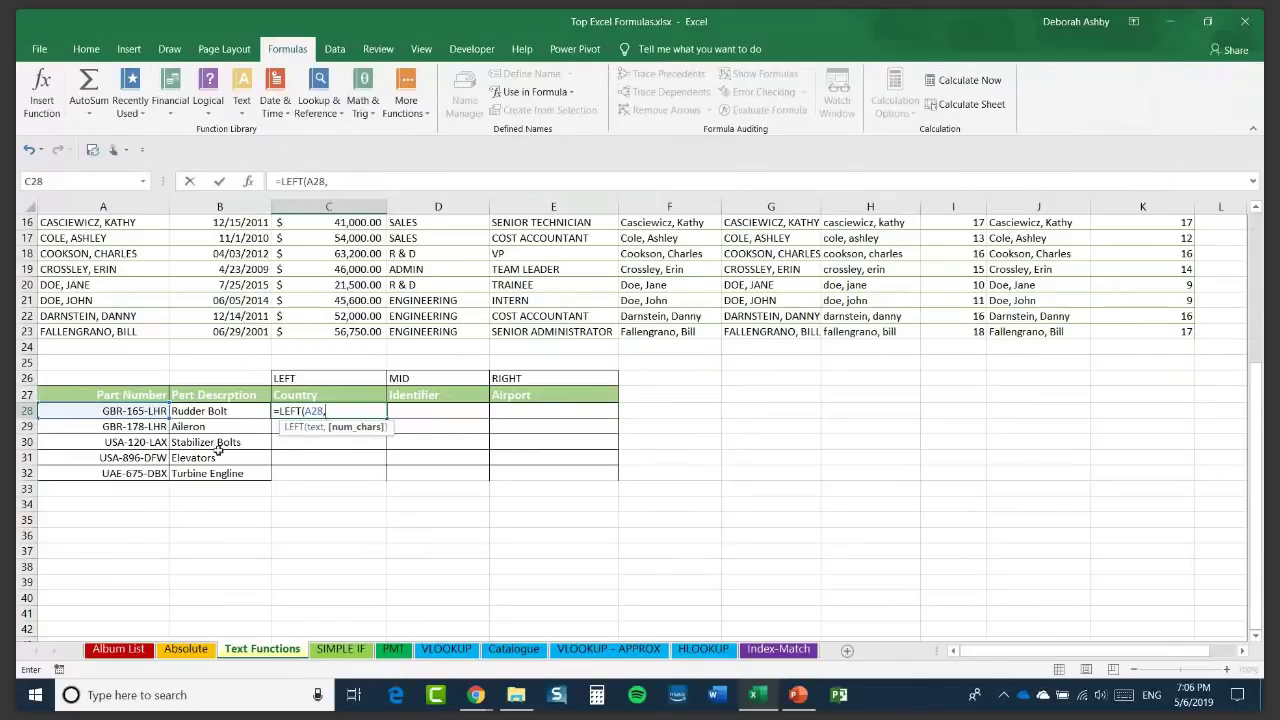
text(3))
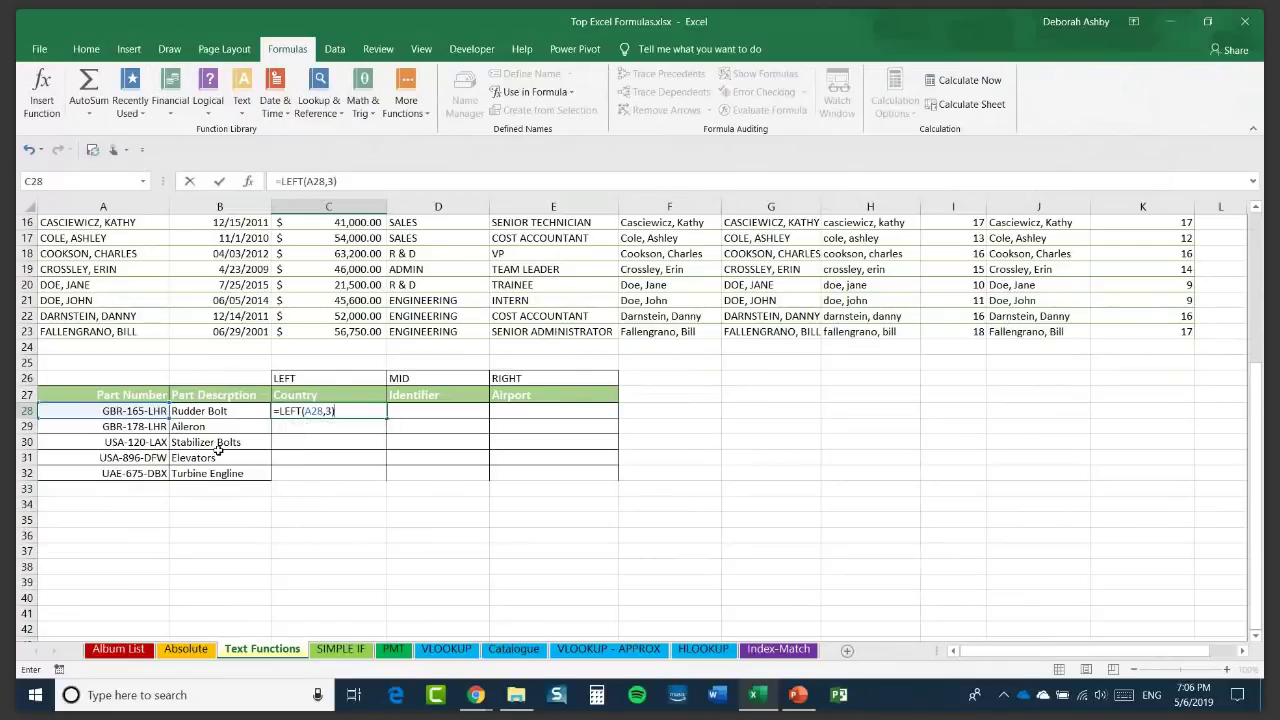
key(Return)
click(363, 412)
double_click(387, 419)
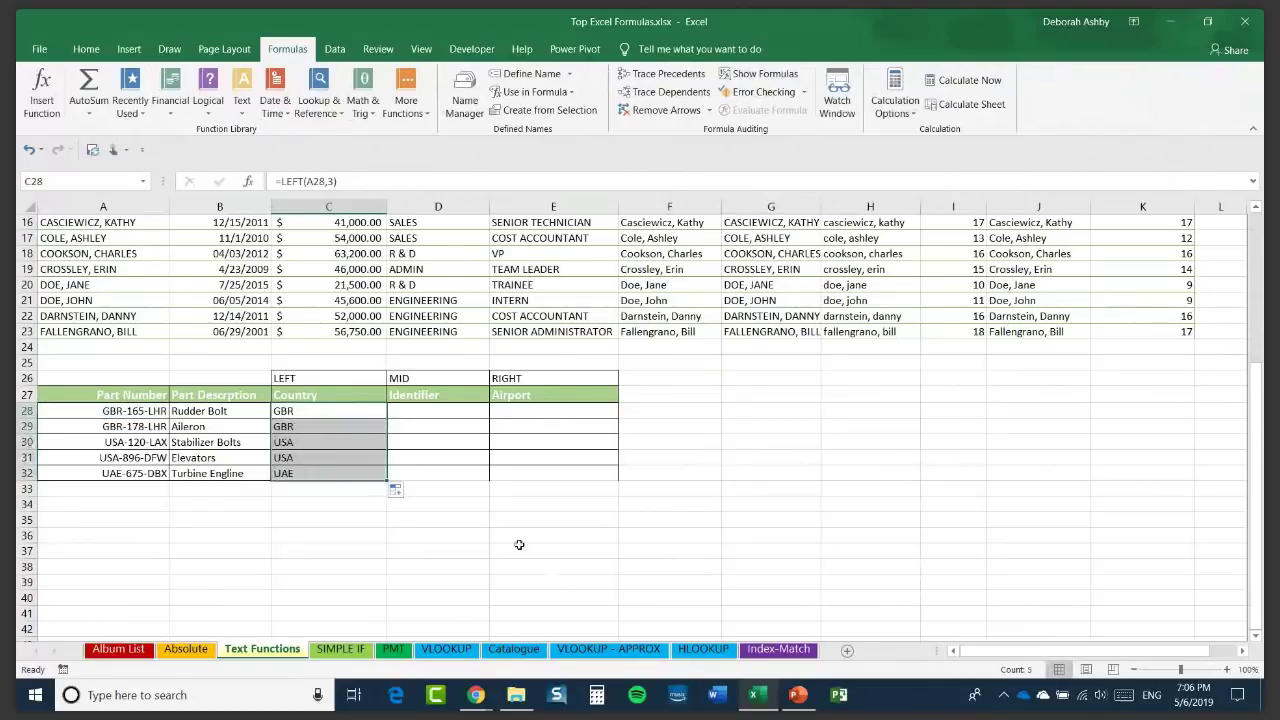
Enter =MID(A28,5,3) in cell D28 of the Identifier column and fill it down to row 32.
click(432, 412)
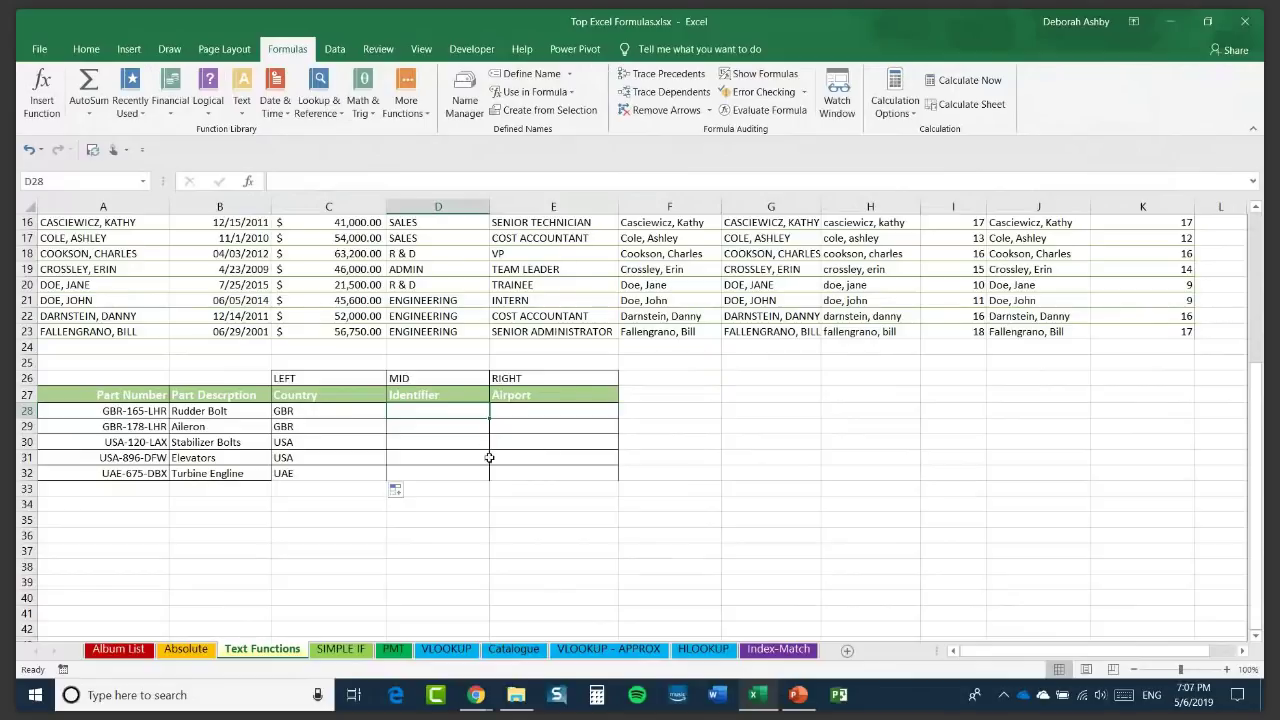
text(=MID)
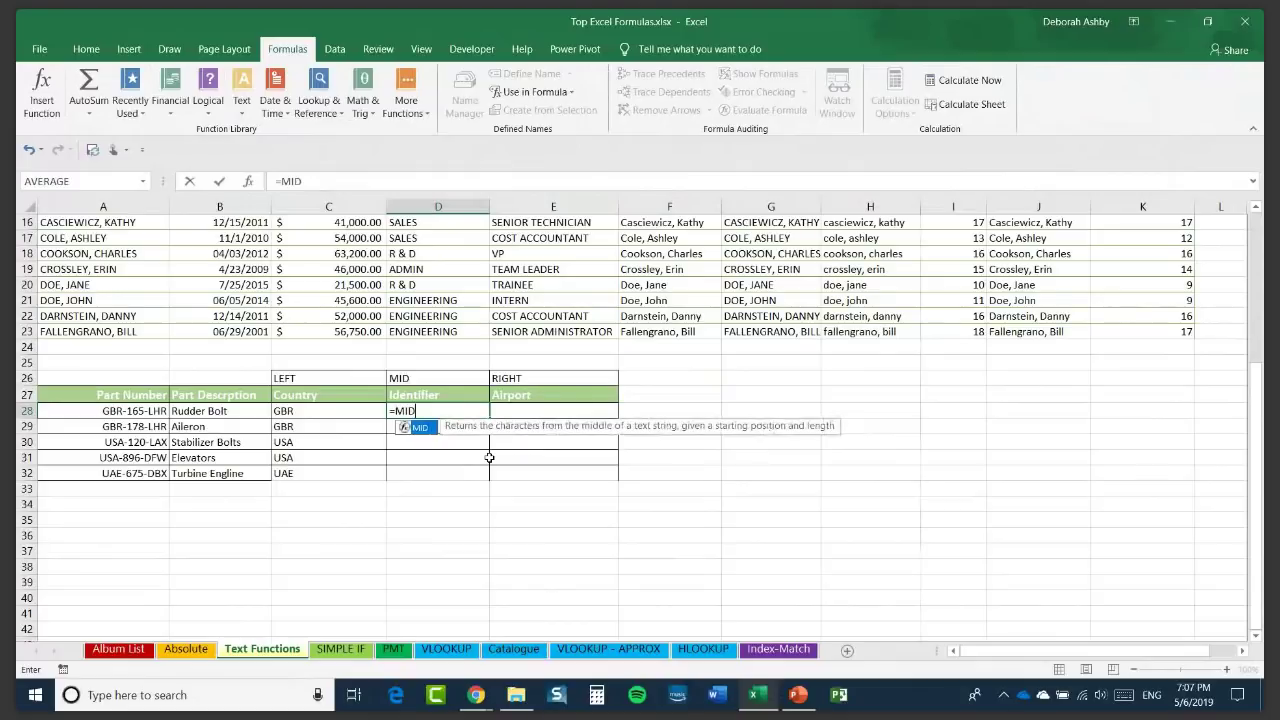
text(()
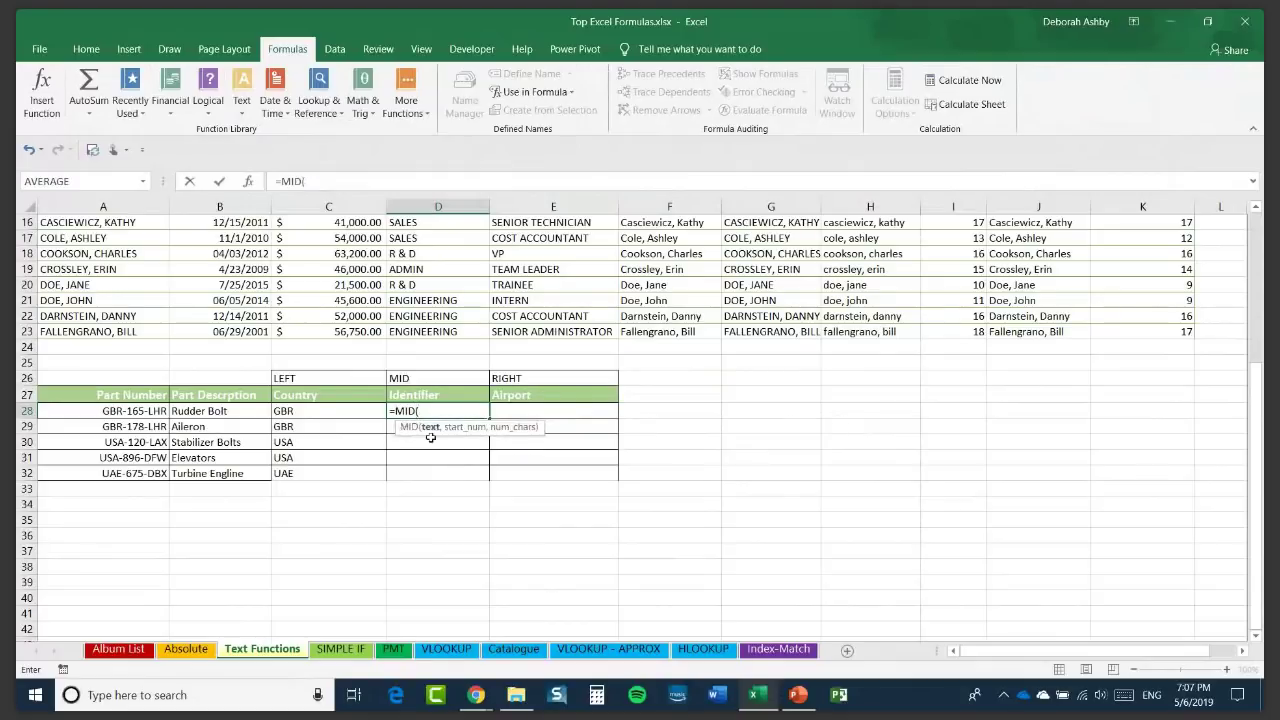
click(111, 412)
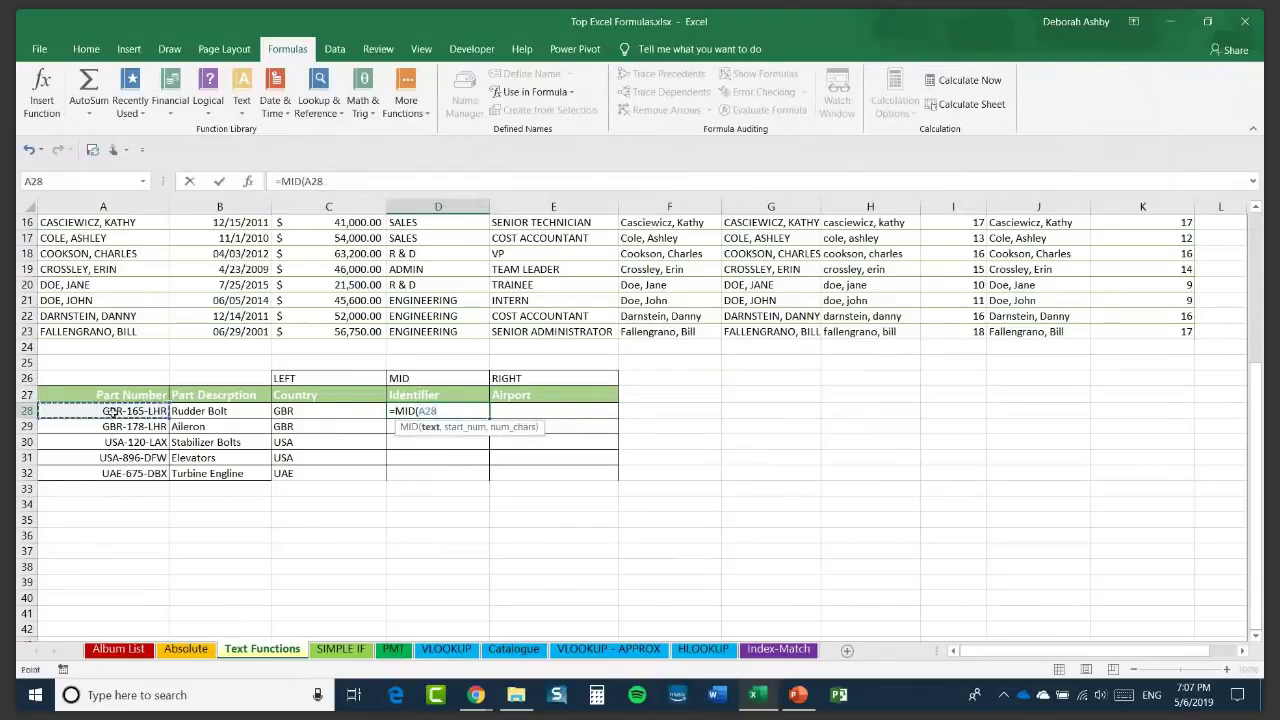
text(,)
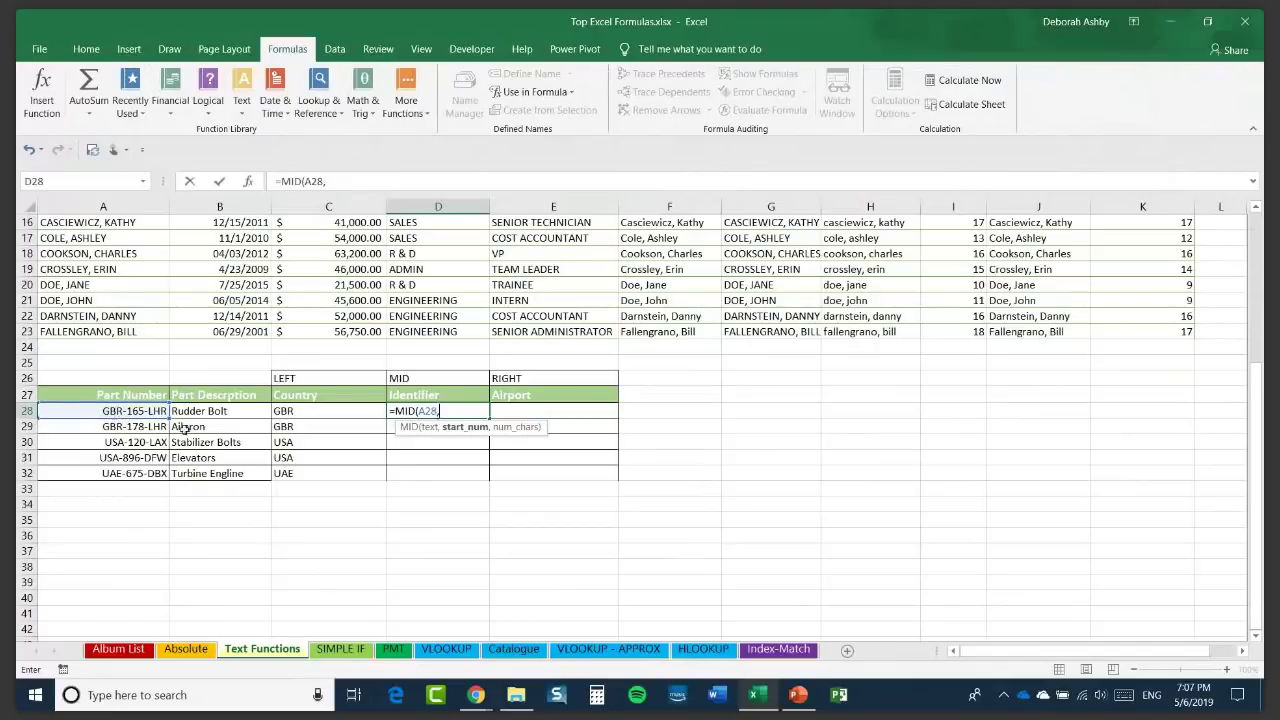
text(5,3)
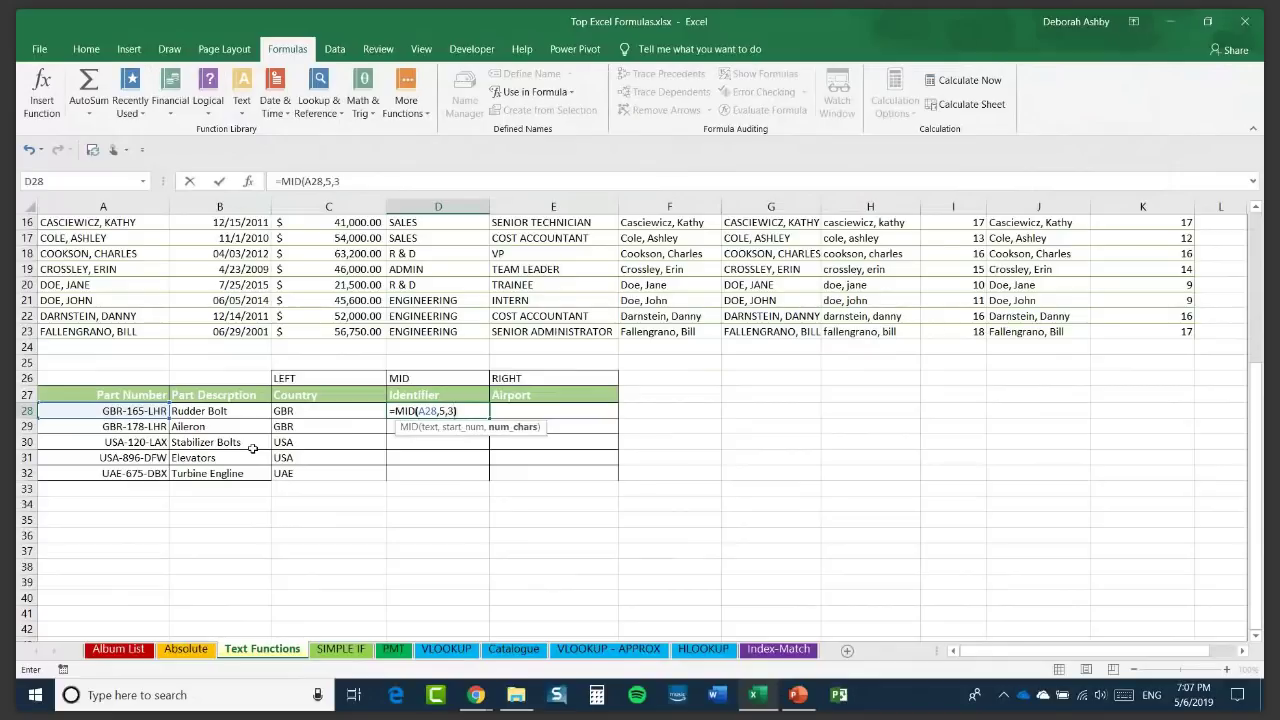
text())
key(Return)
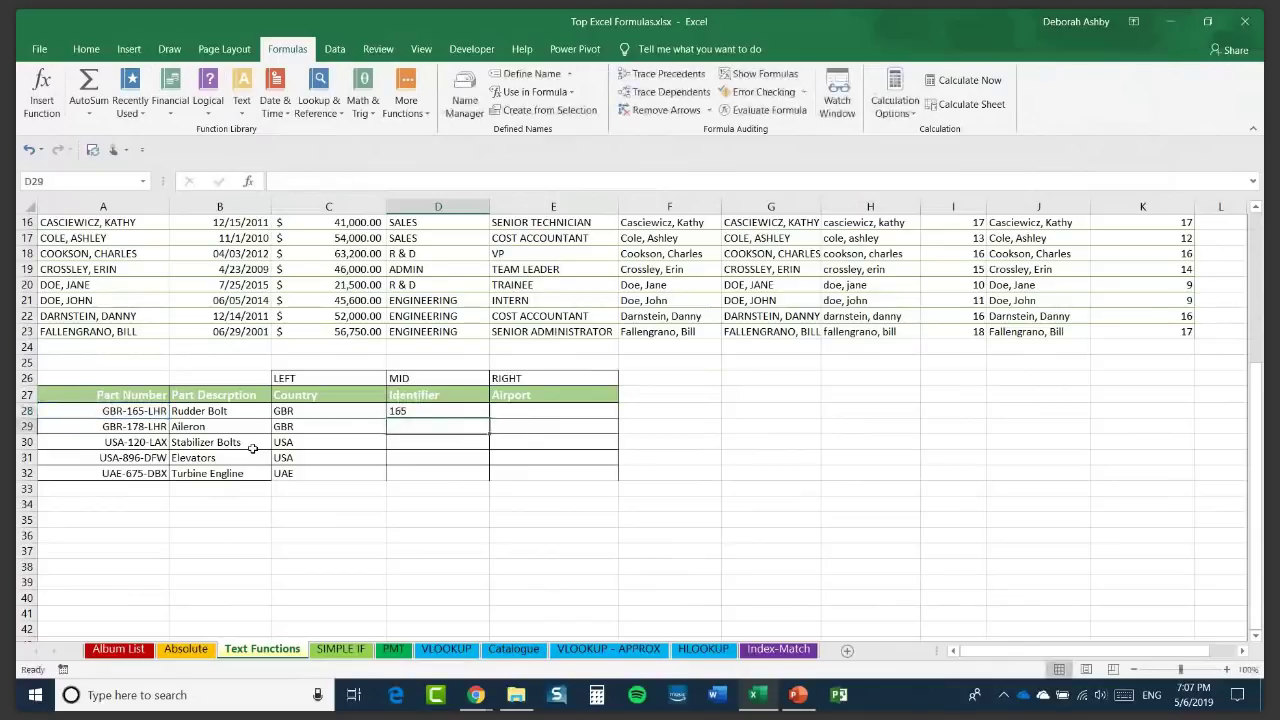
click(464, 415)
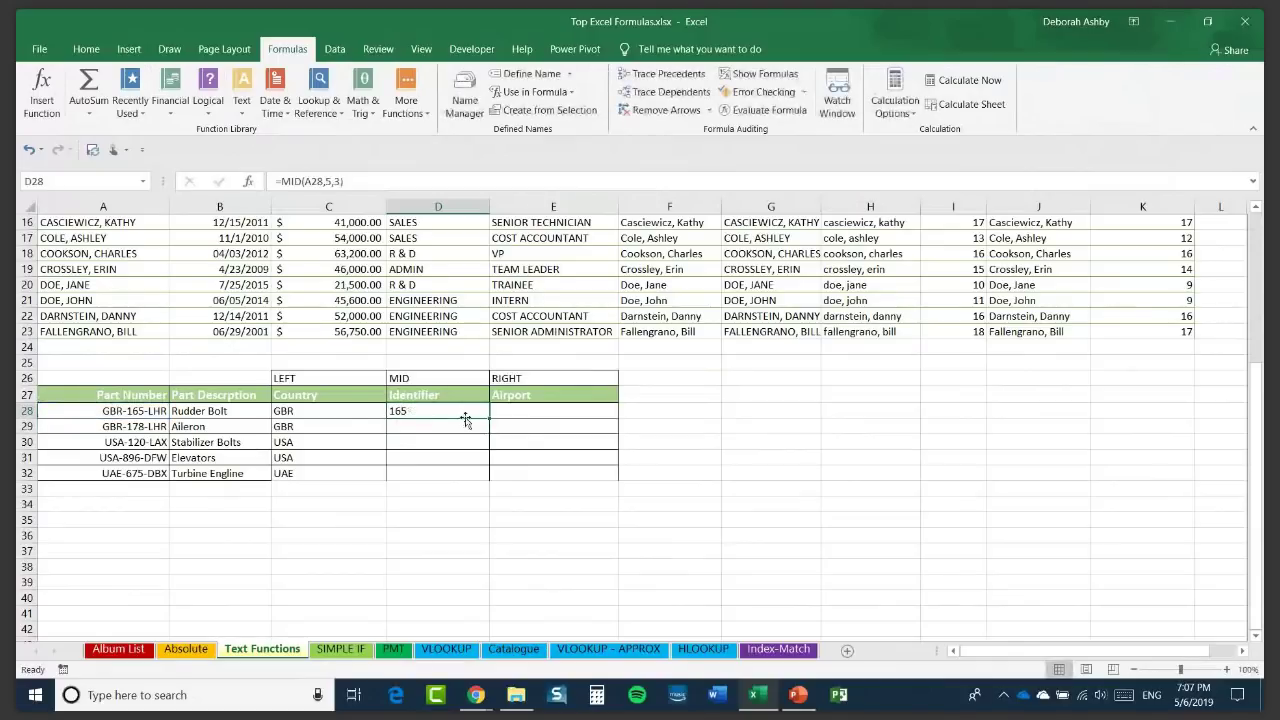
double_click(489, 417)
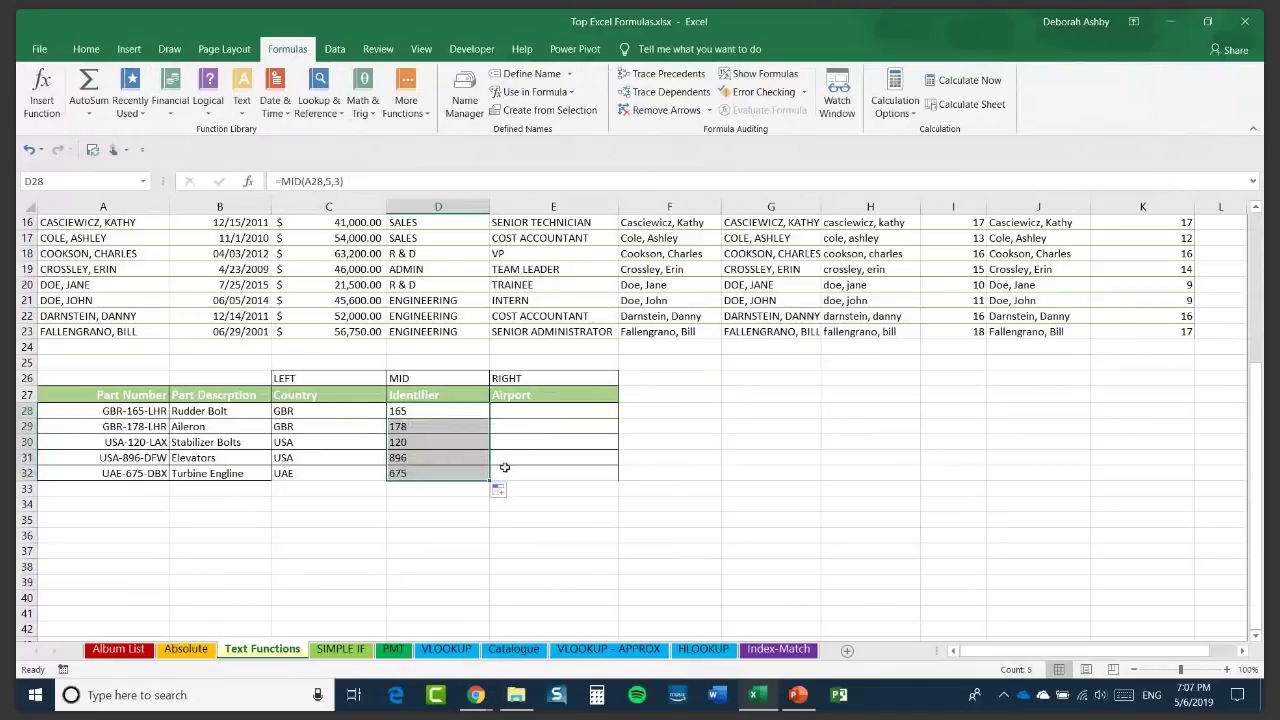
Enter =RIGHT(A28,3) in cell E28 of the Airport column and fill it down to row 32.
click(533, 413)
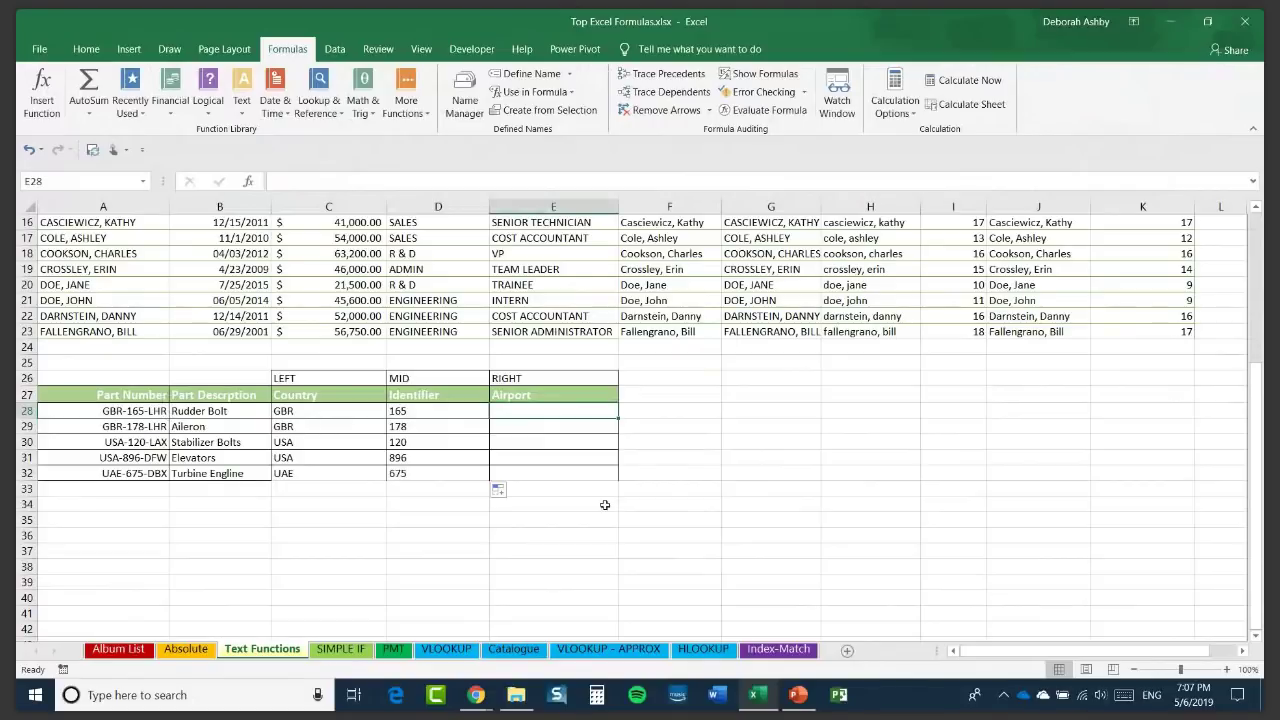
text(=RIGH)
key(Tab)
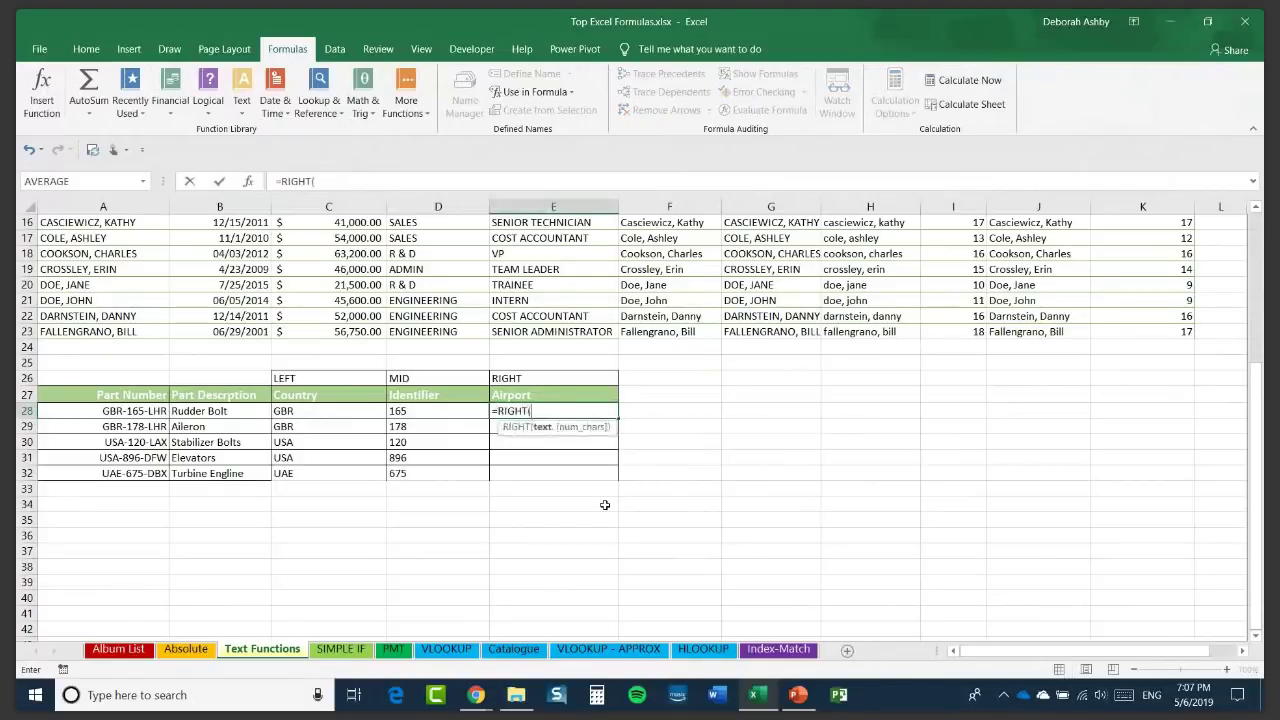
click(138, 414)
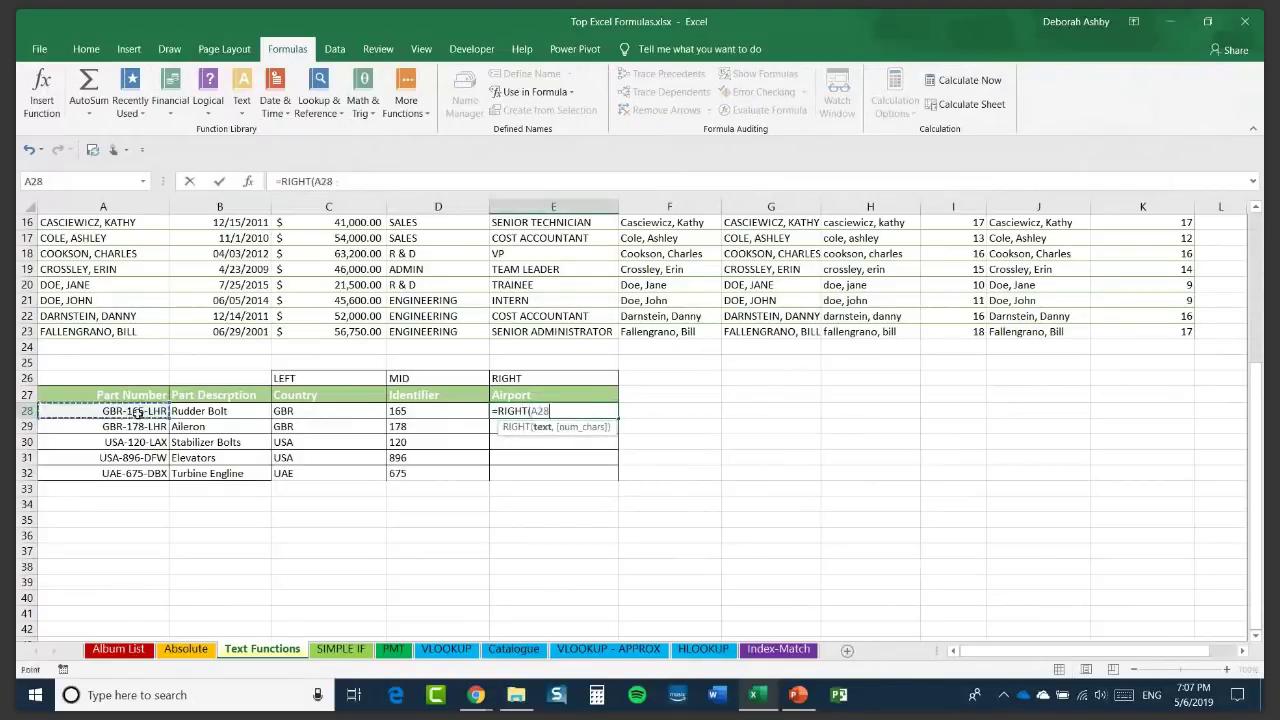
text(,)
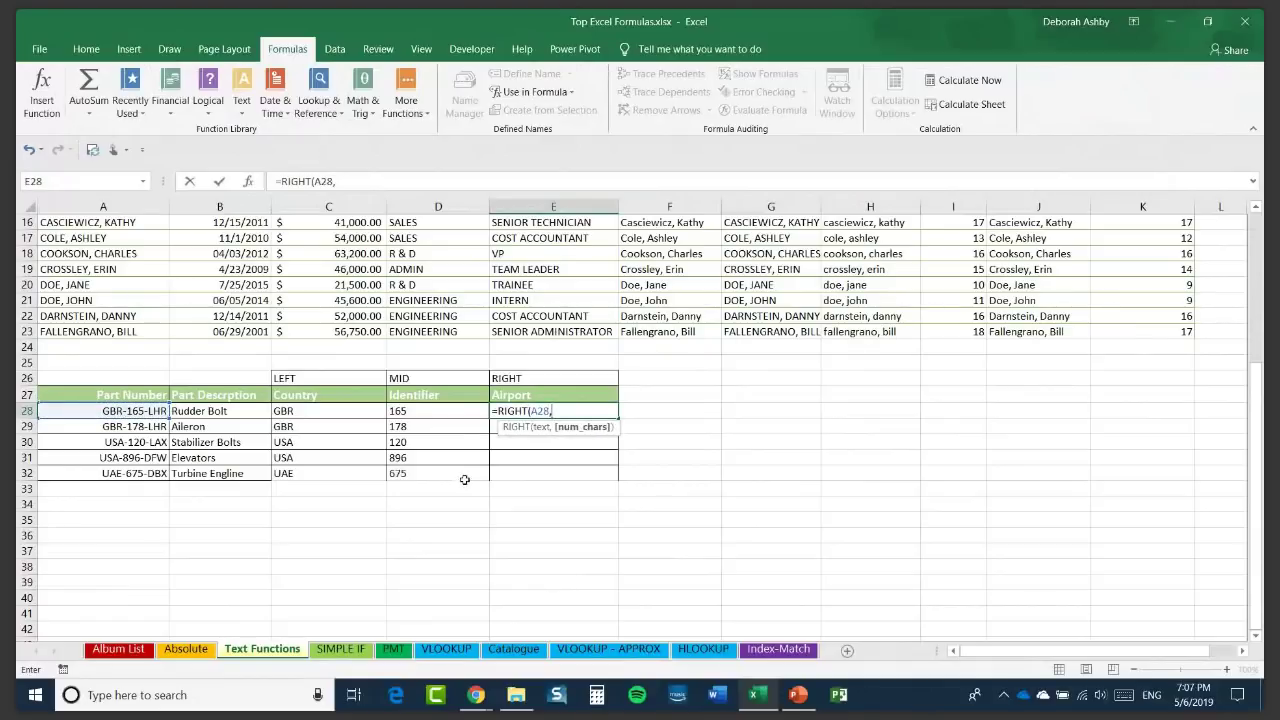
text(3))
key(Return)
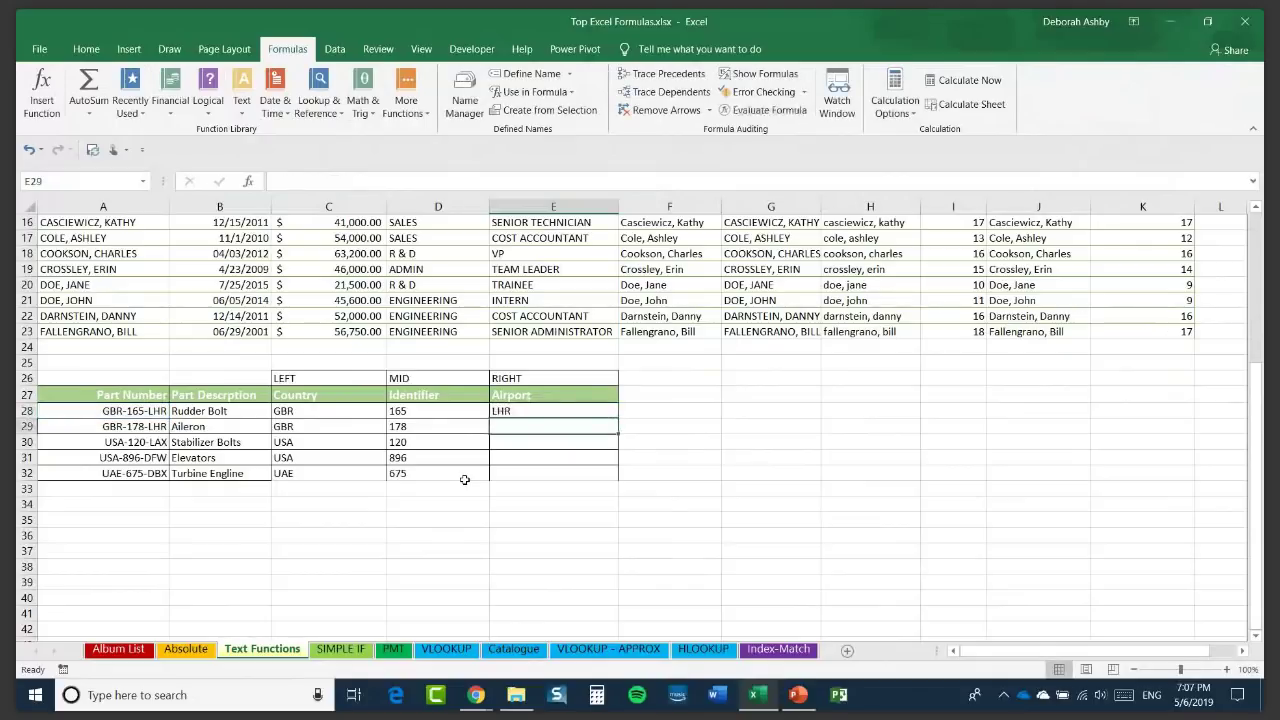
click(560, 411)
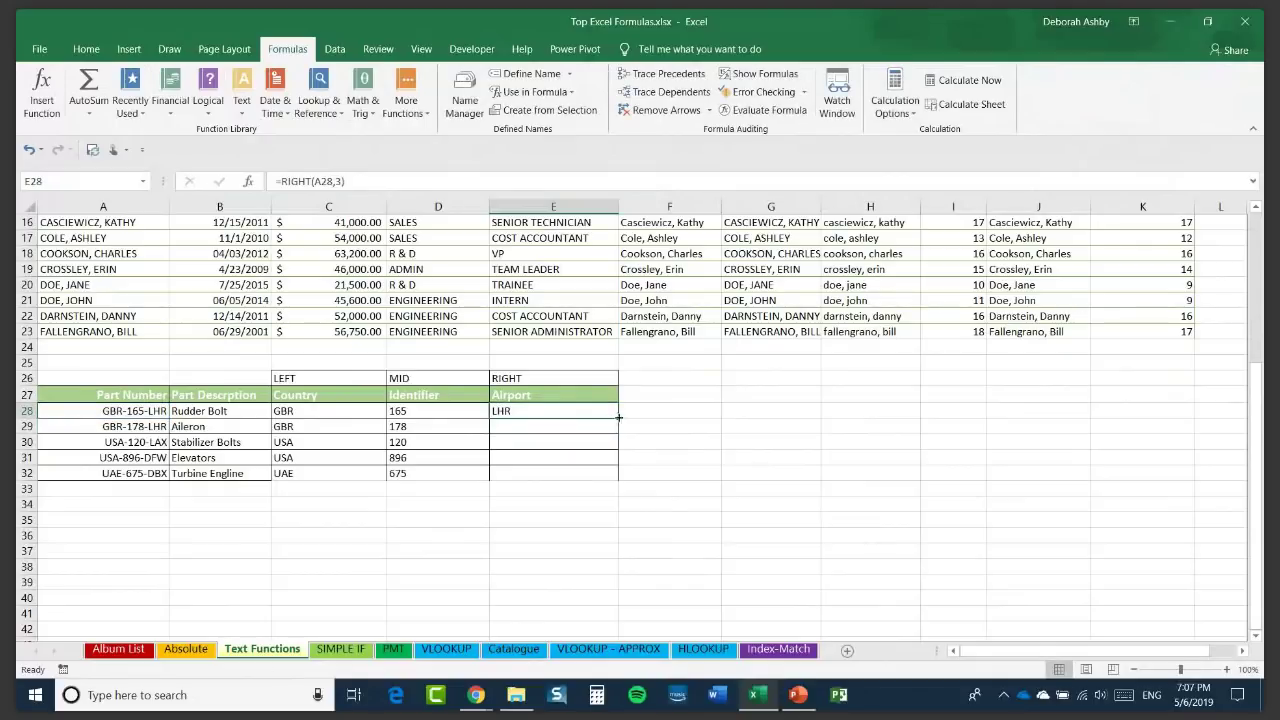
double_click(618, 417)
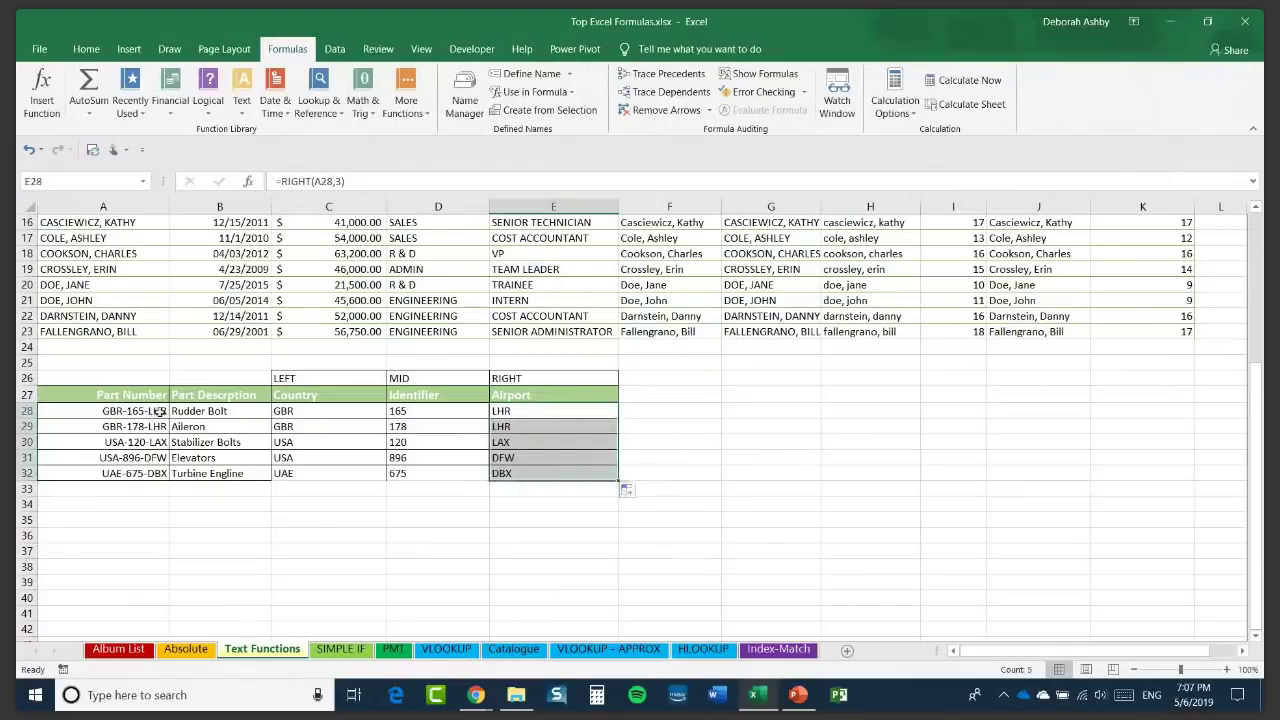
drag(159, 411, 127, 474)
click(536, 417)
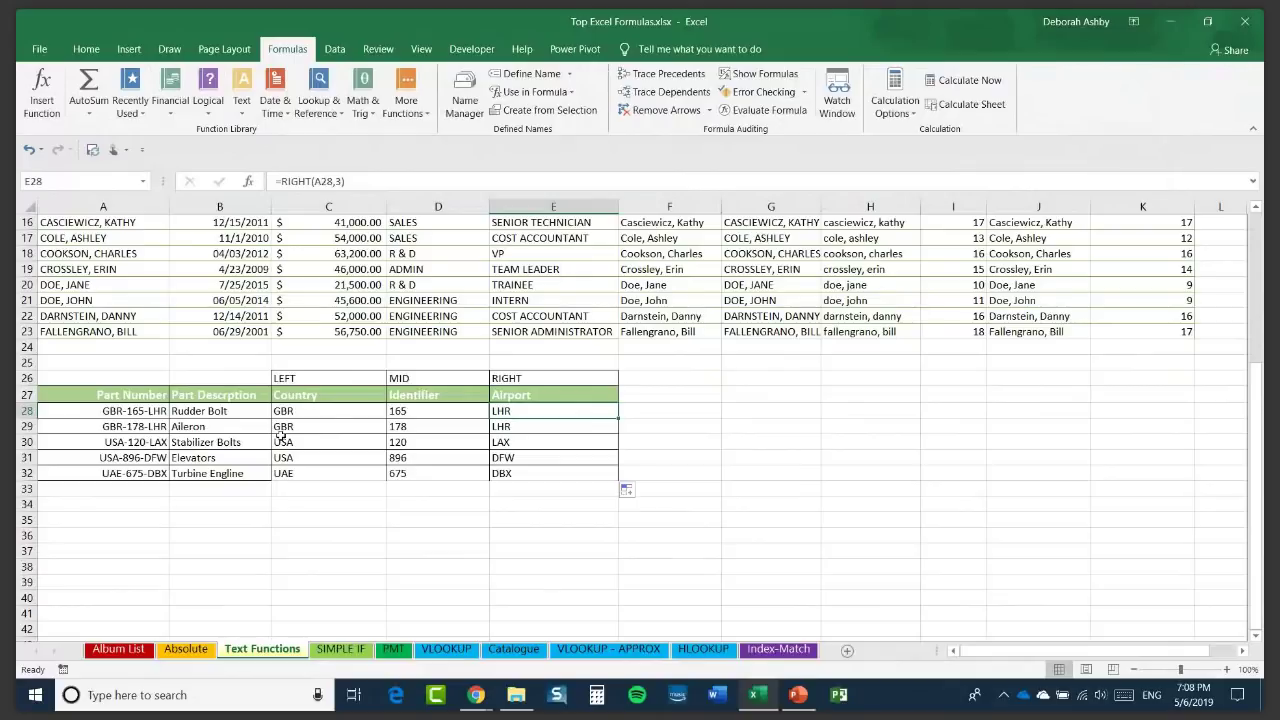
click(744, 438)
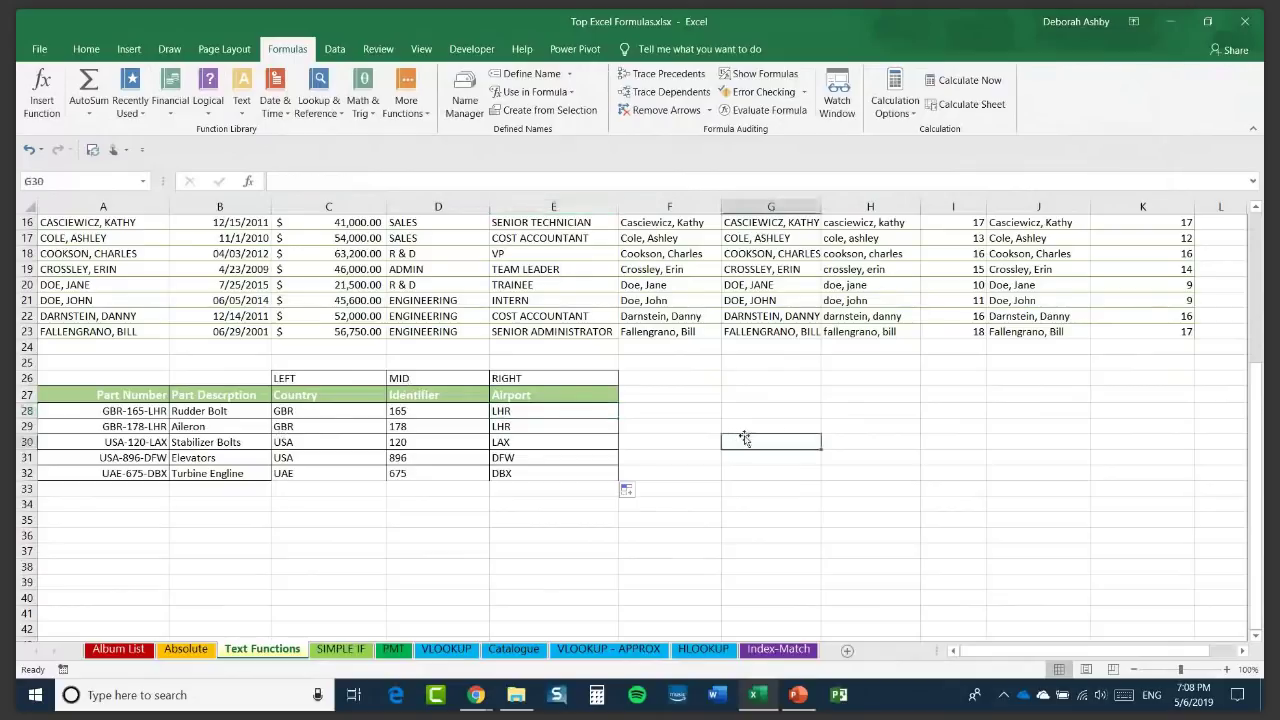
Switch to the SIMPLE IF sheet and examine the employee table's columns from Employee Name through Job Rating and Bonus.
scroll(744, 438, up, 3)
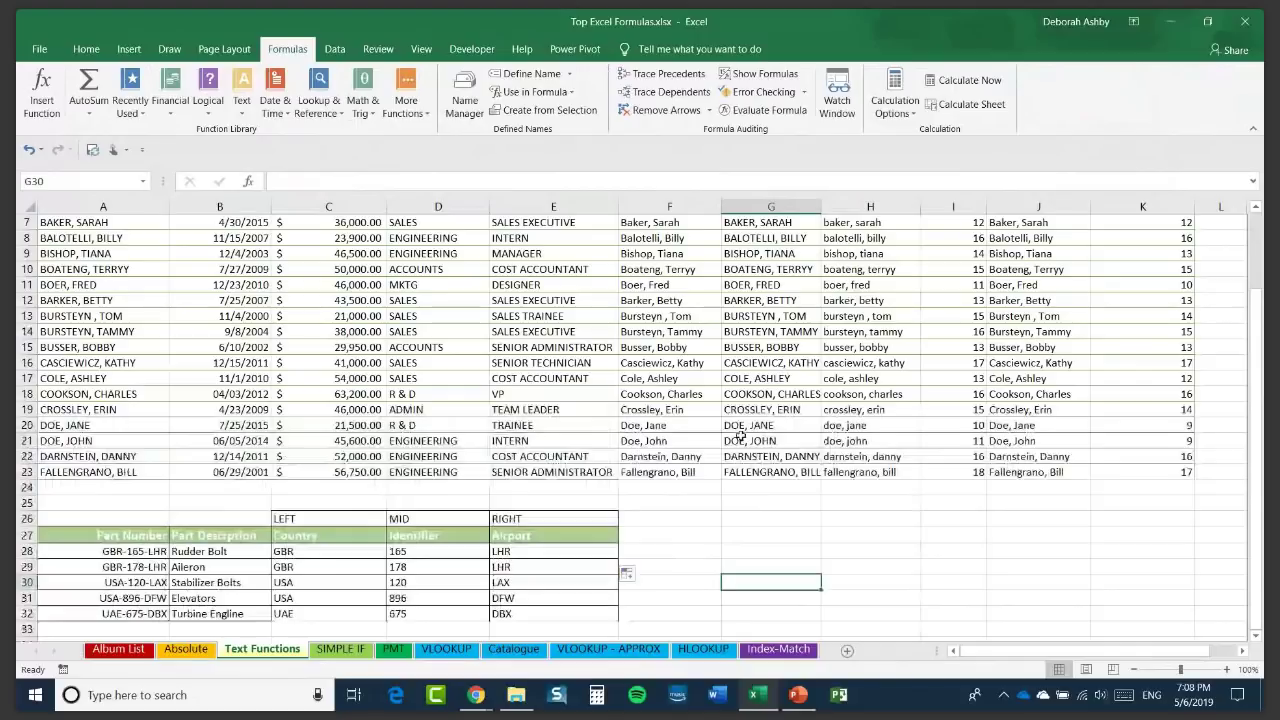
click(341, 650)
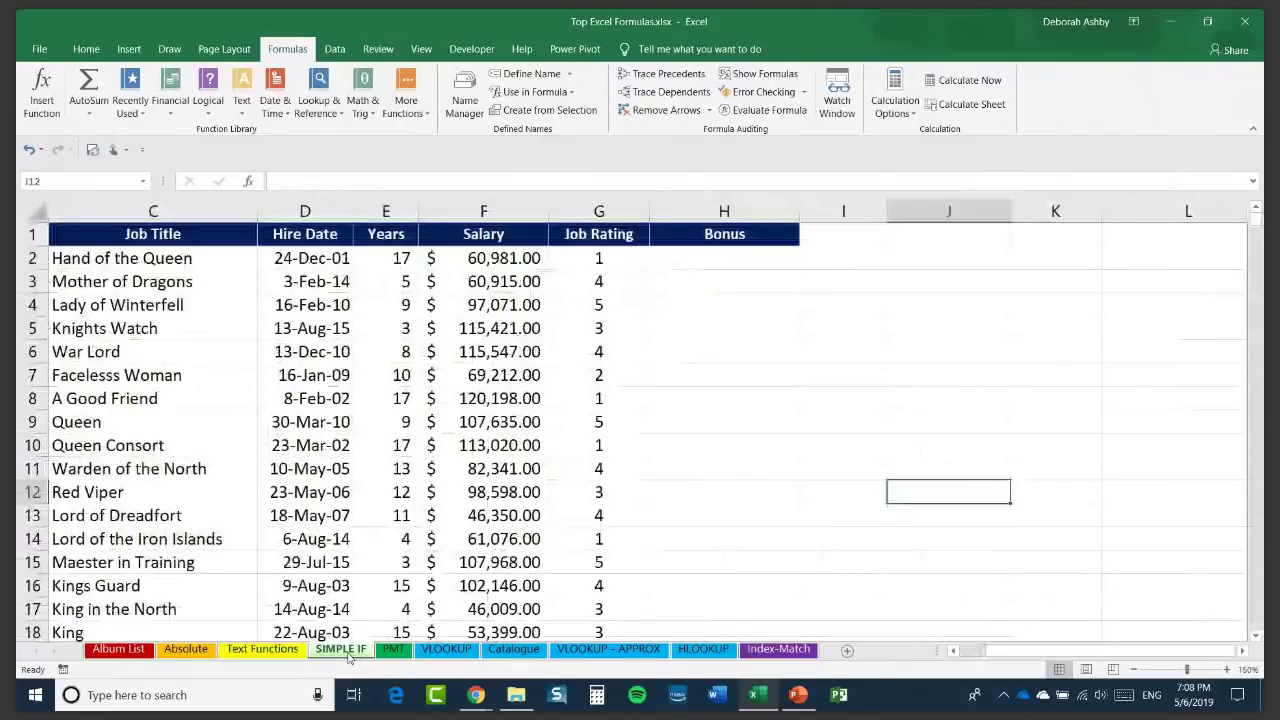
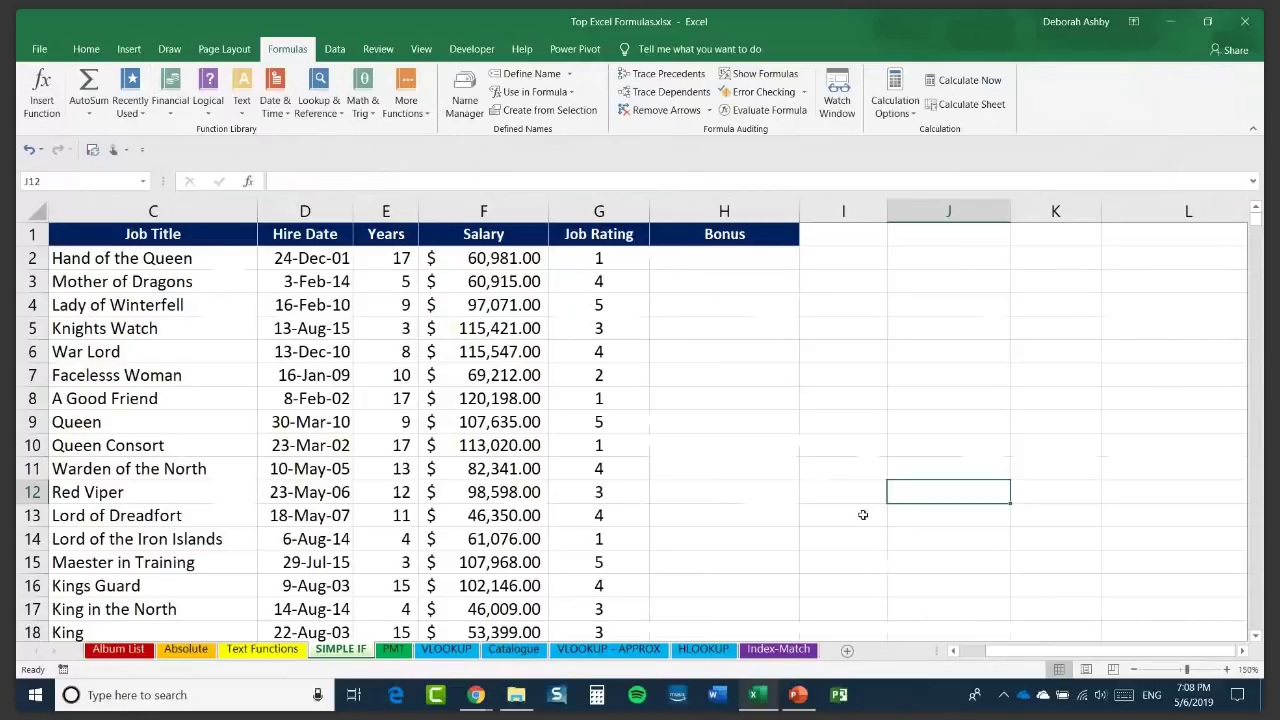
drag(1105, 654, 1080, 655)
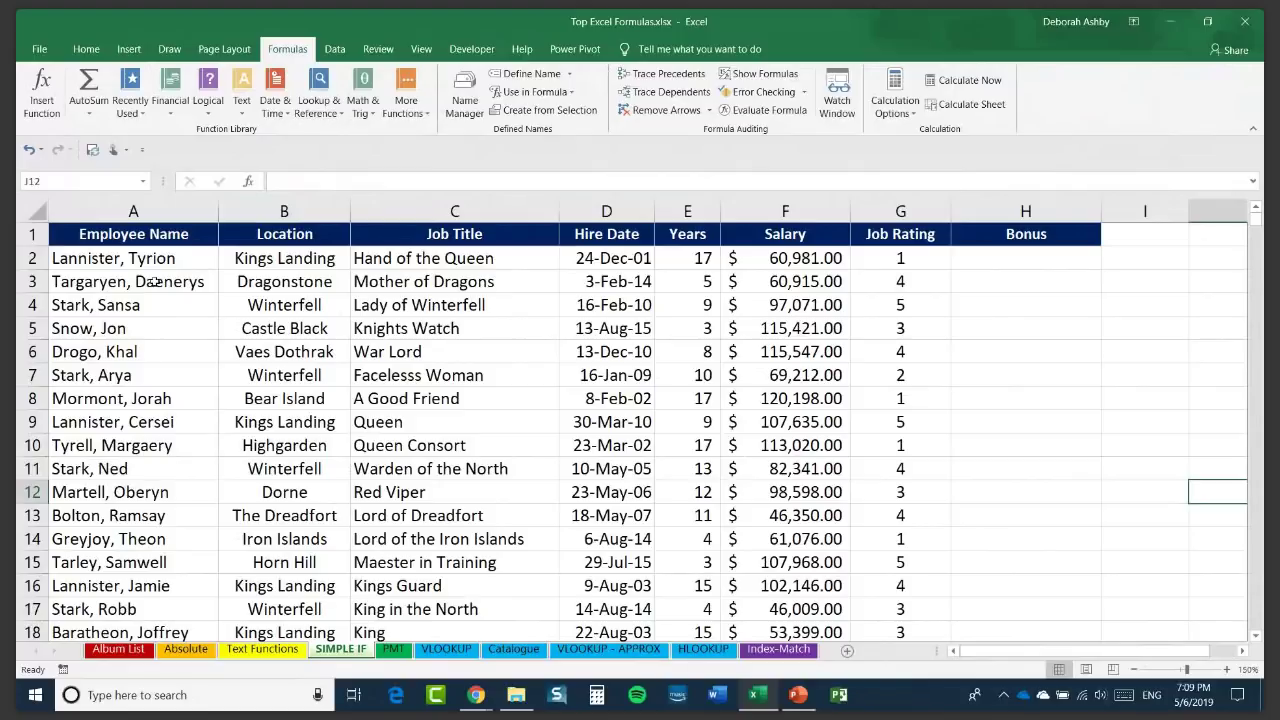
click(1025, 258)
click(141, 264)
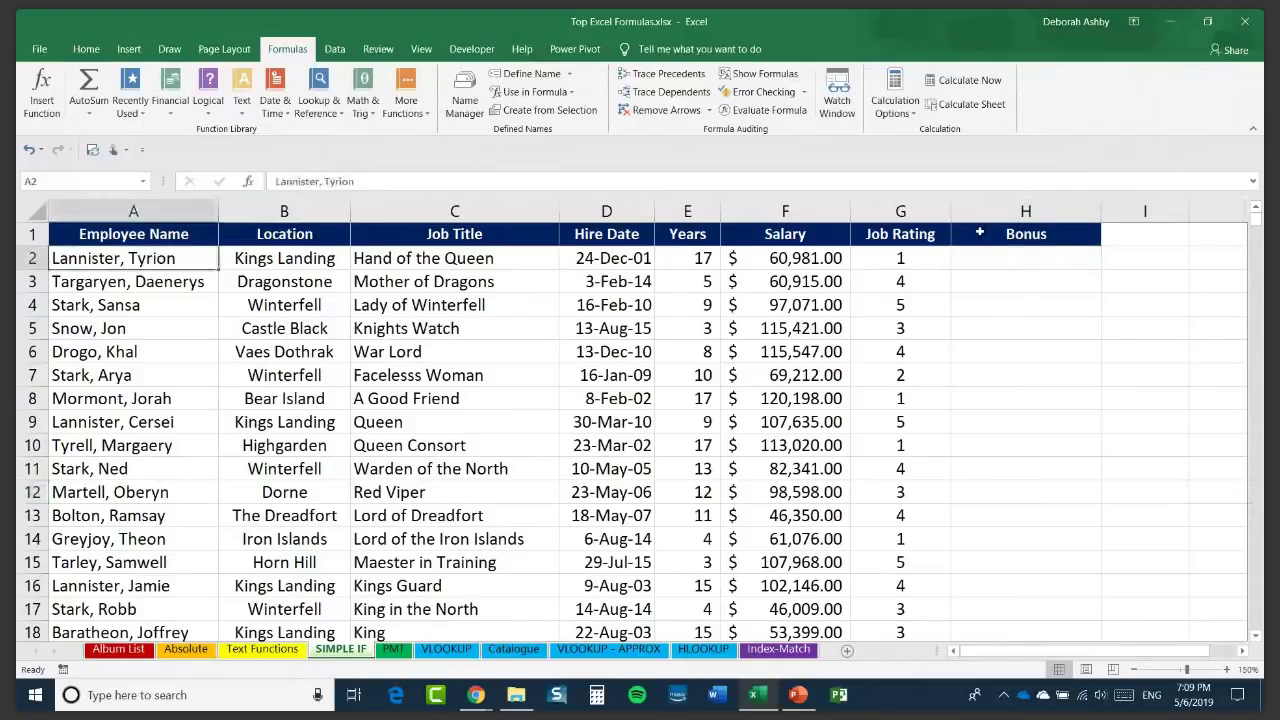
click(115, 278)
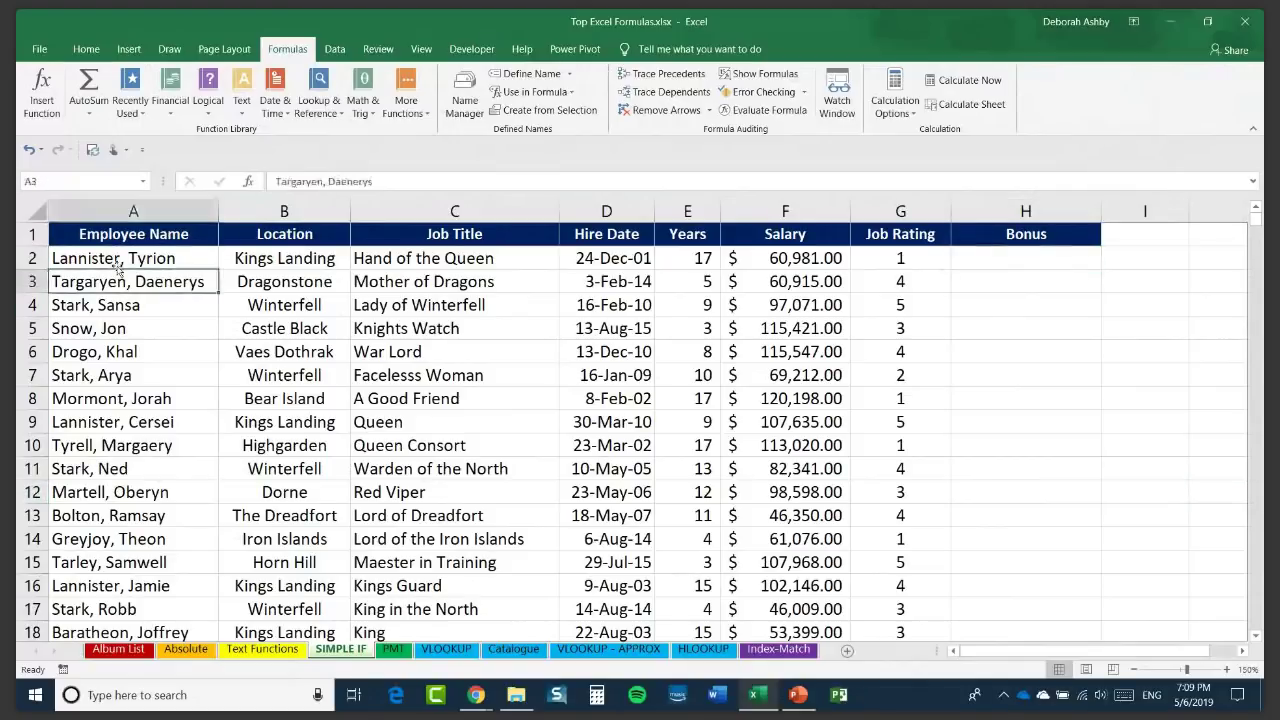
drag(115, 262, 205, 380)
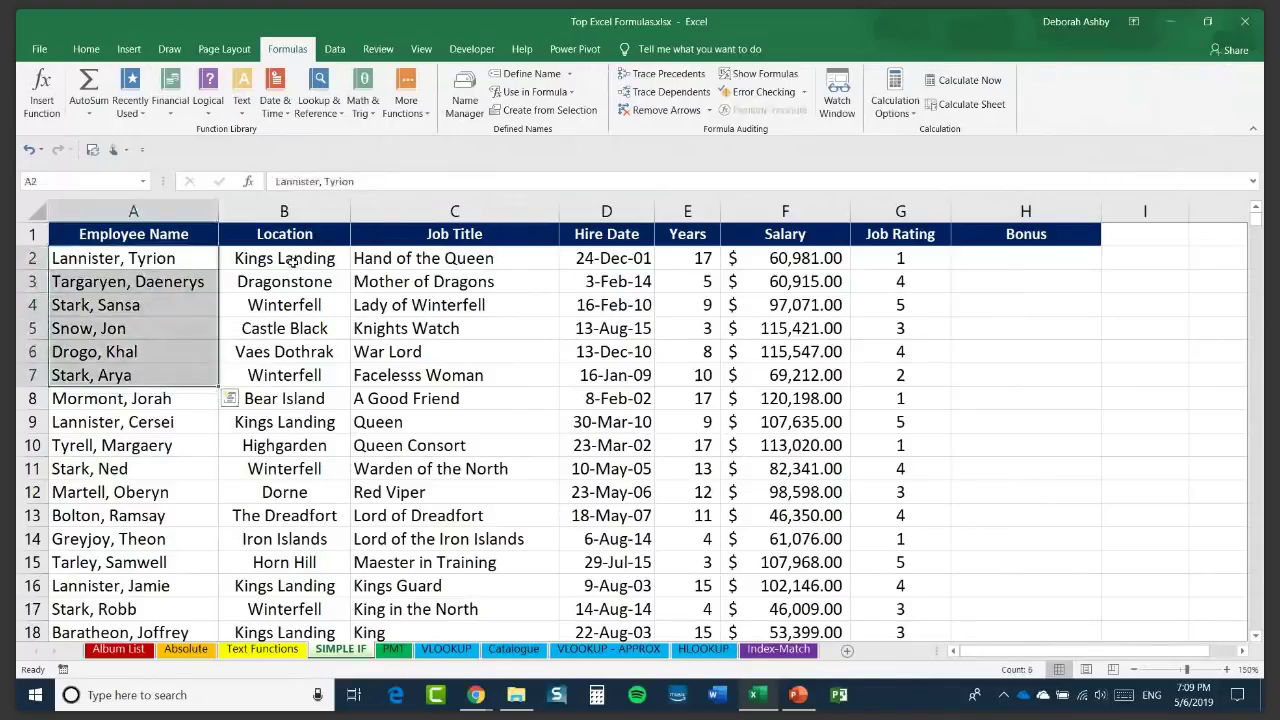
key(Right)
key(Right)
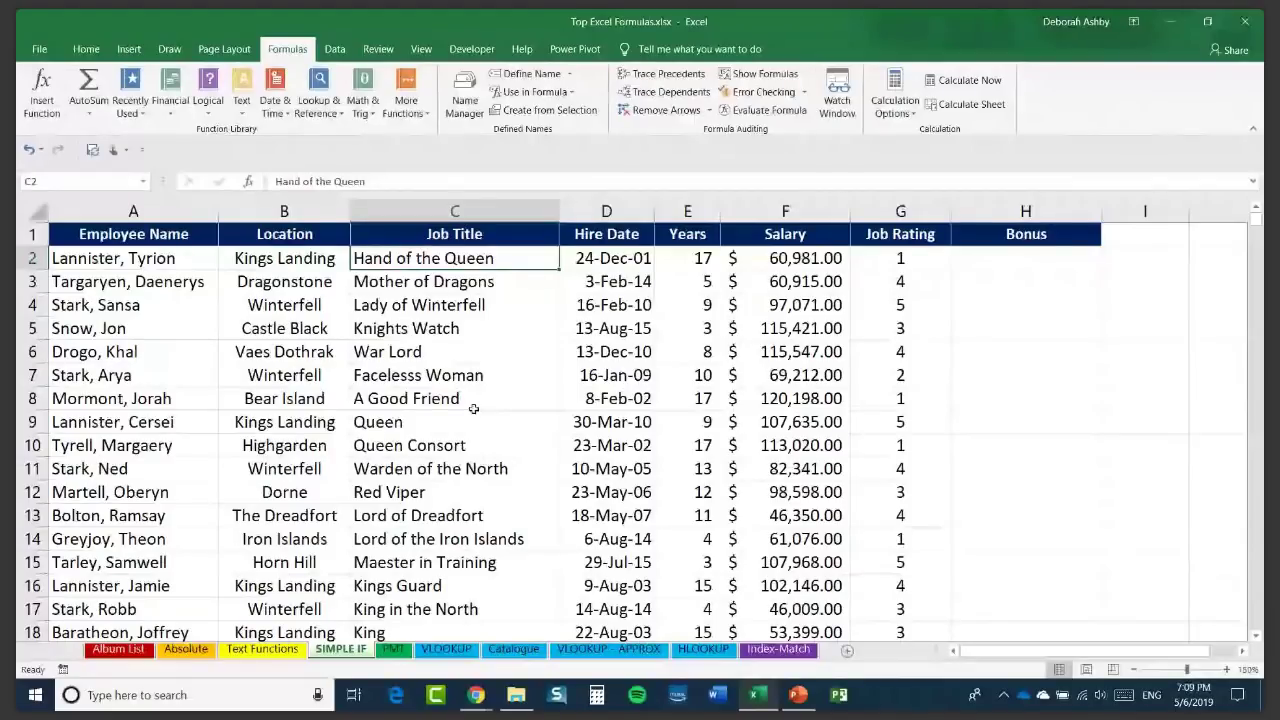
click(299, 266)
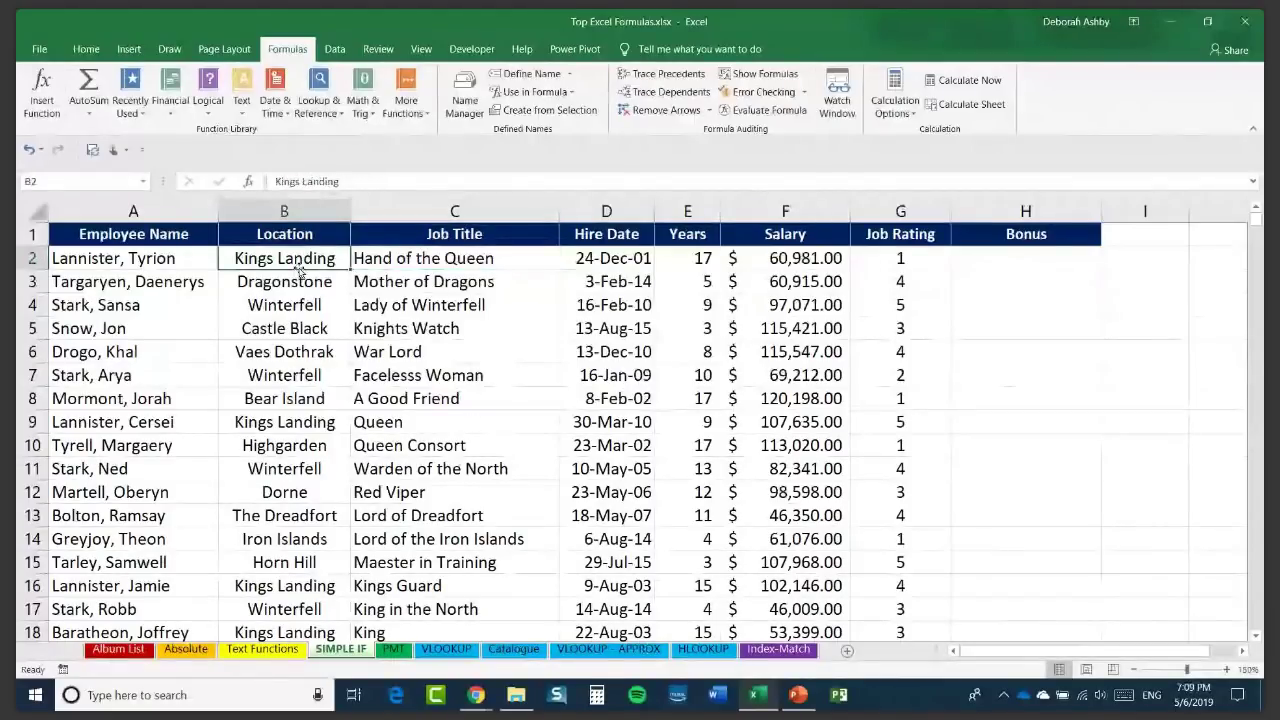
key(Right)
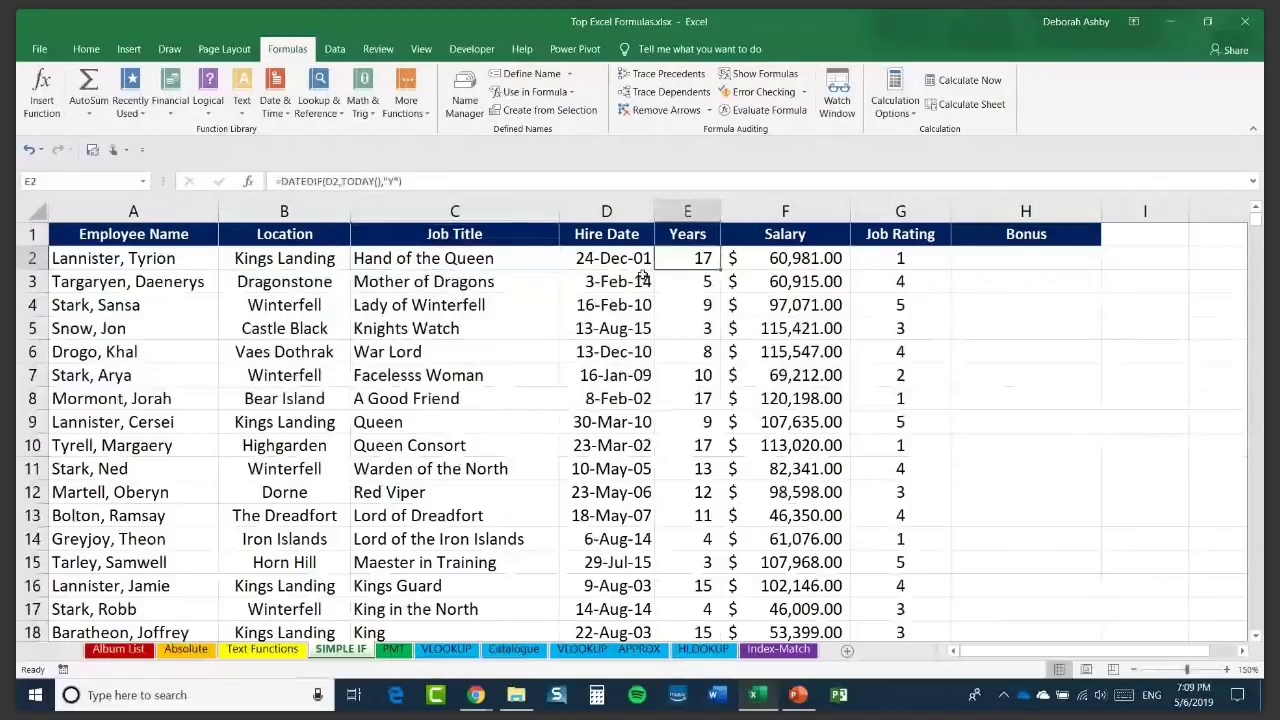
click(897, 261)
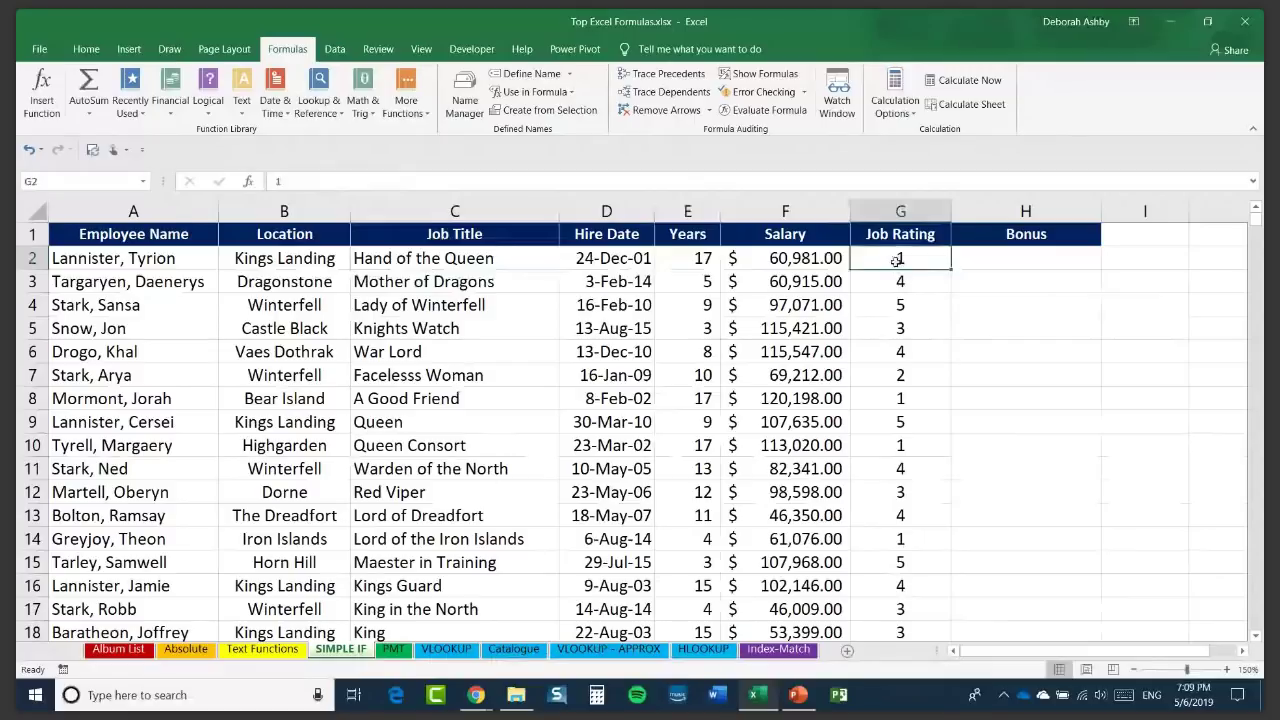
click(1134, 670)
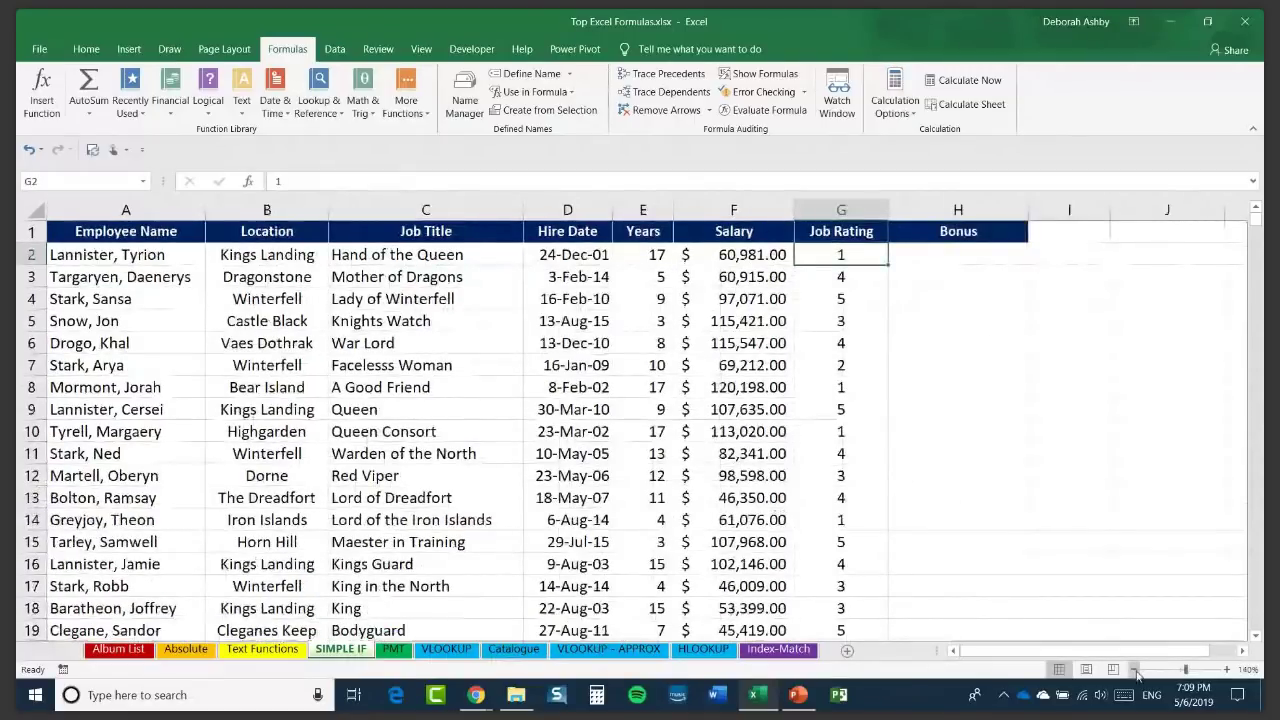
click(1134, 670)
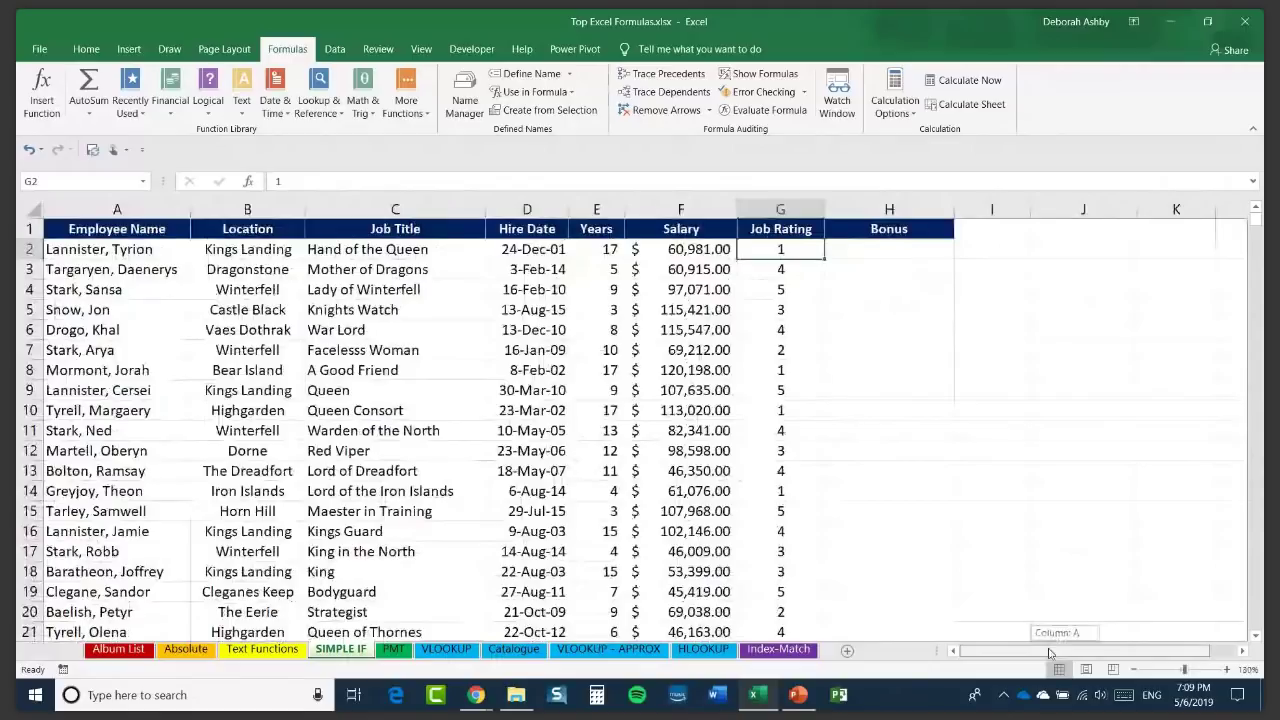
key(Right)
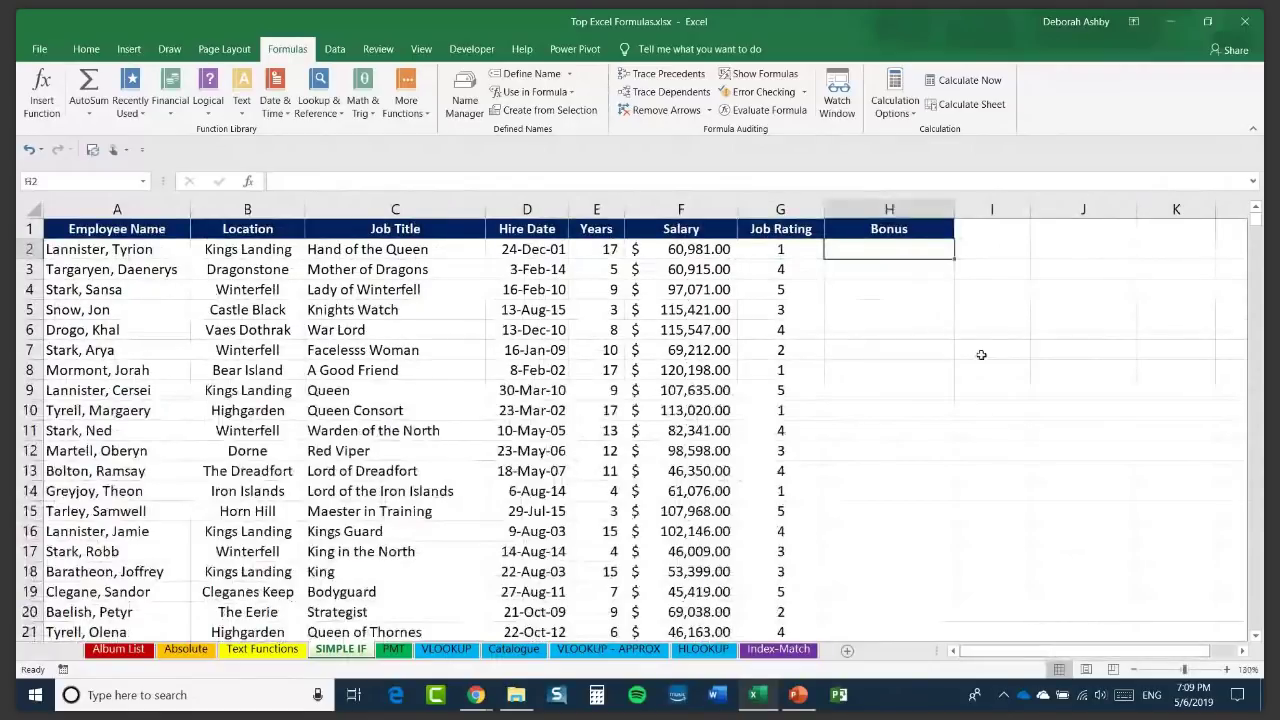
click(783, 211)
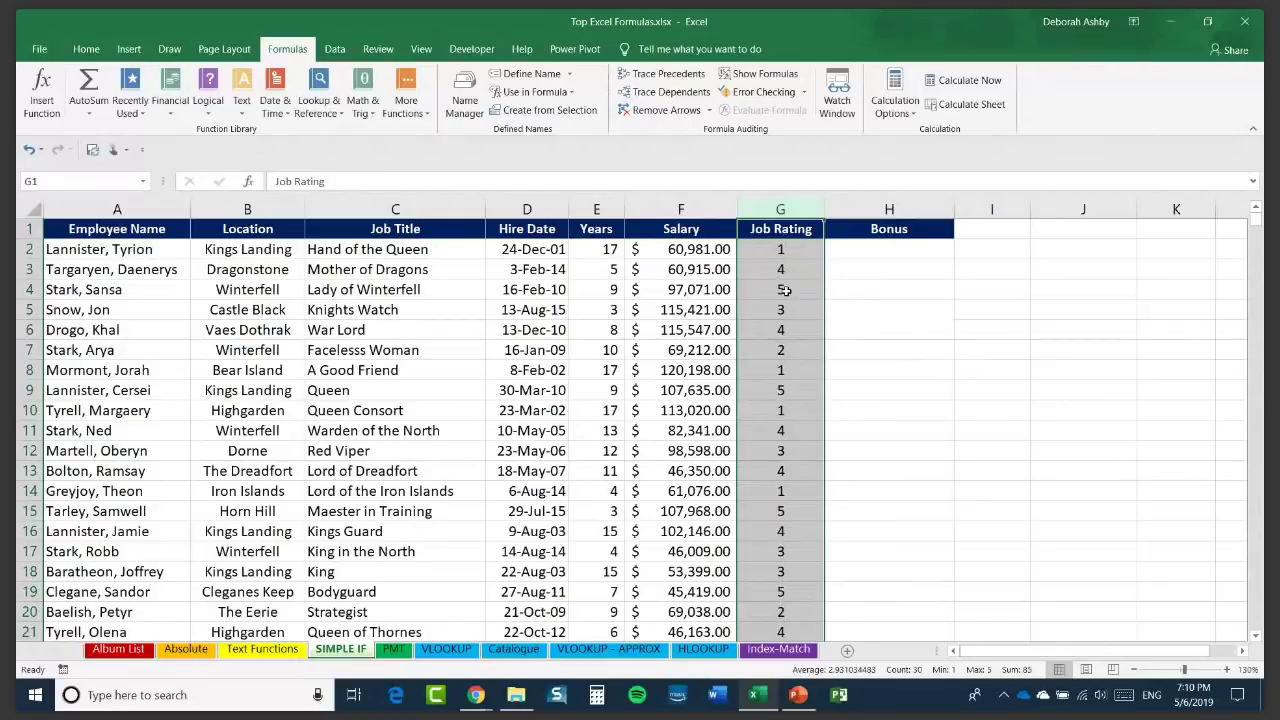
Enter =IF(G2=5,3000,0) in cell H2 of the Bonus column and fill it down the employee list.
click(889, 250)
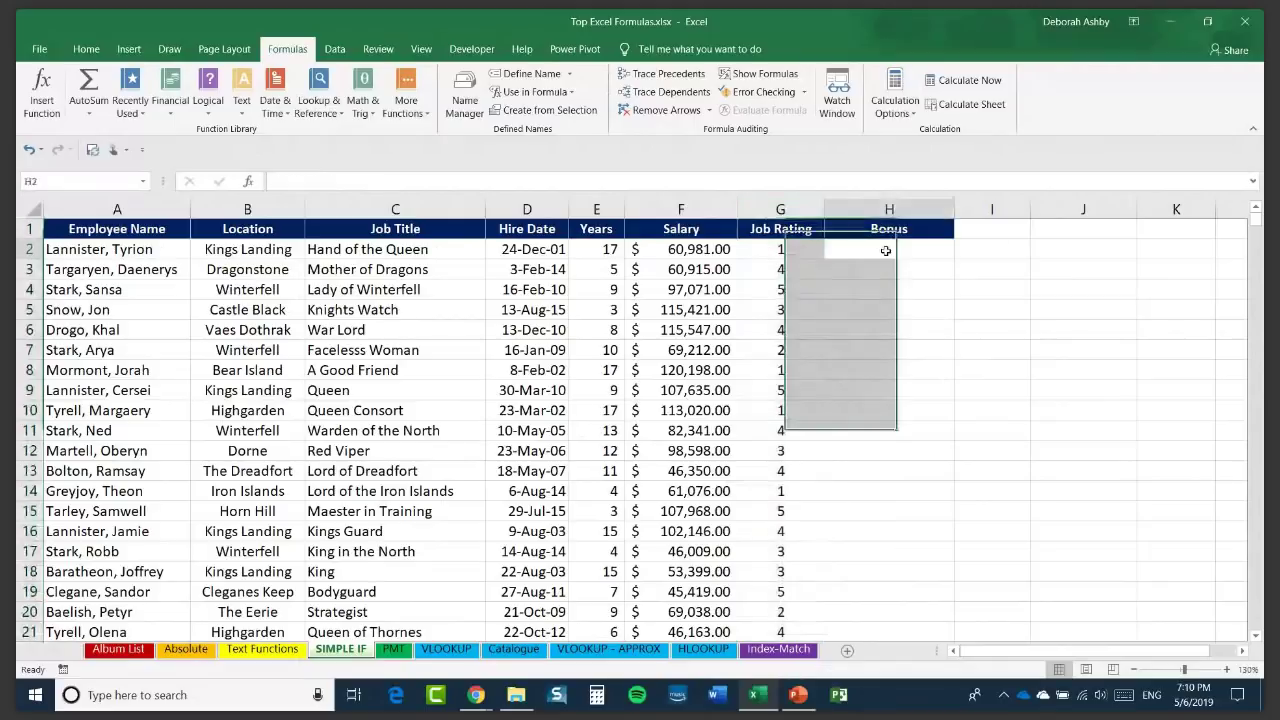
text(=)
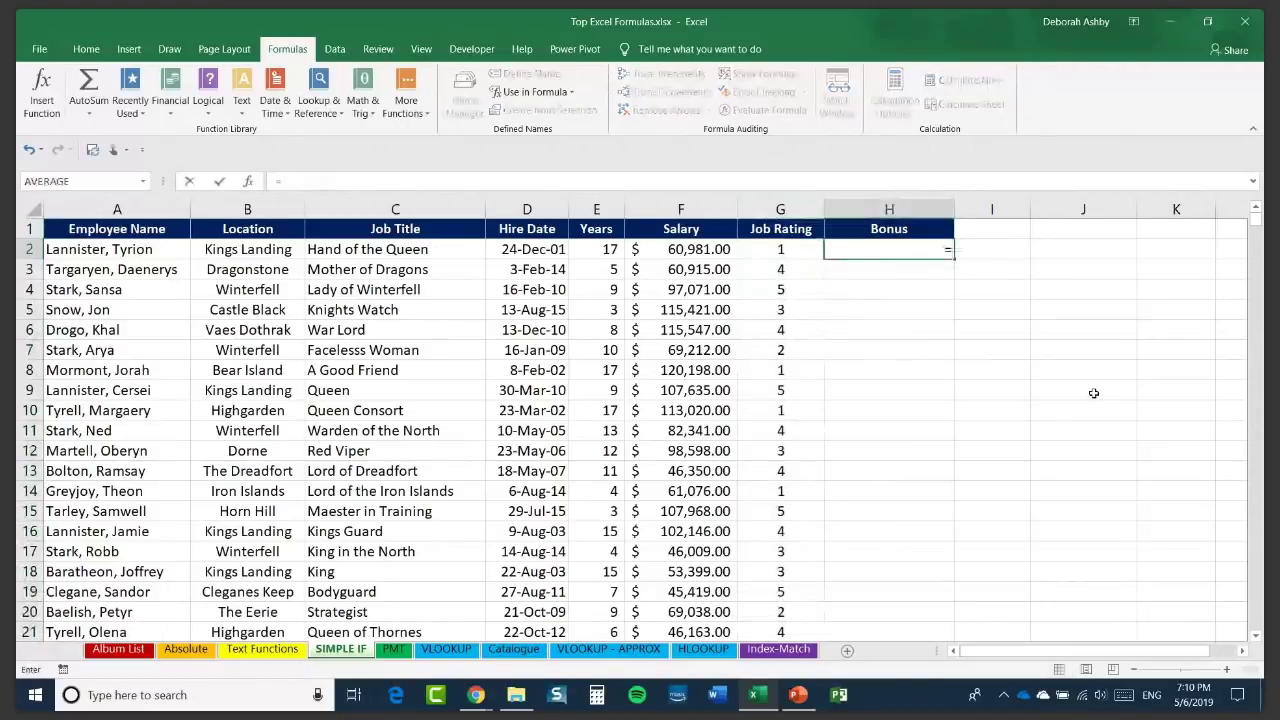
text(I)
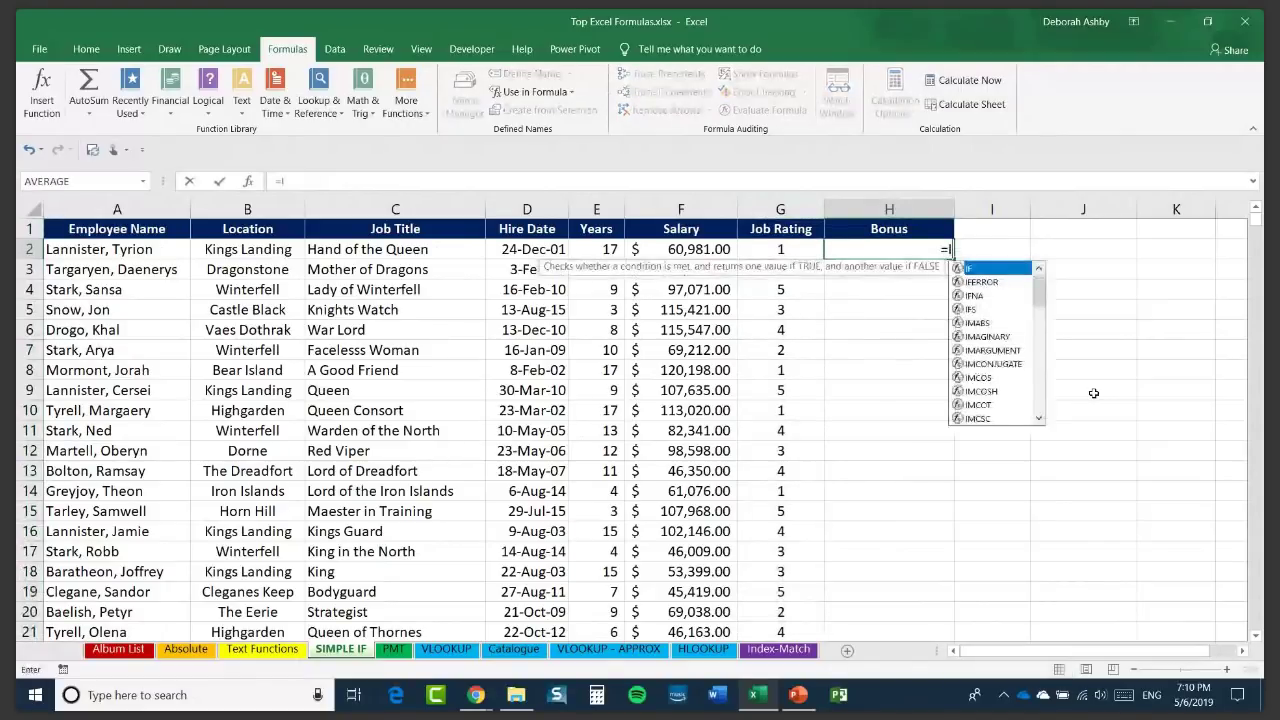
text(F()
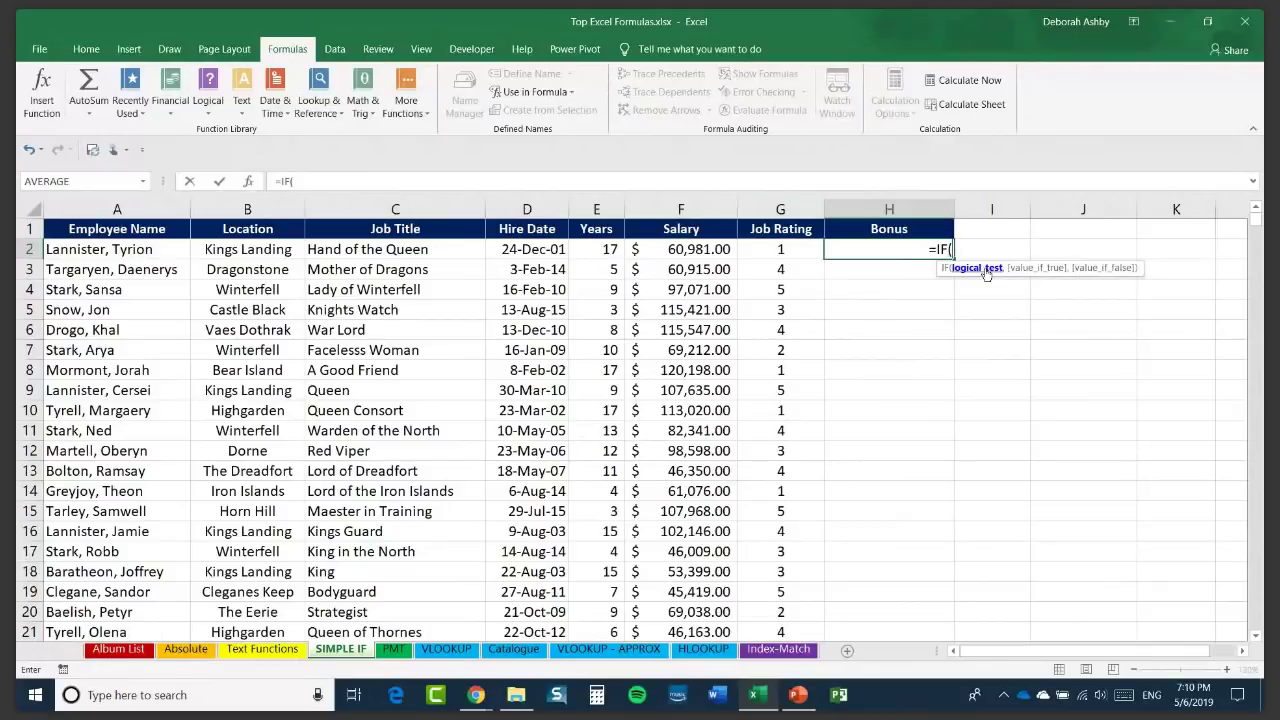
click(789, 254)
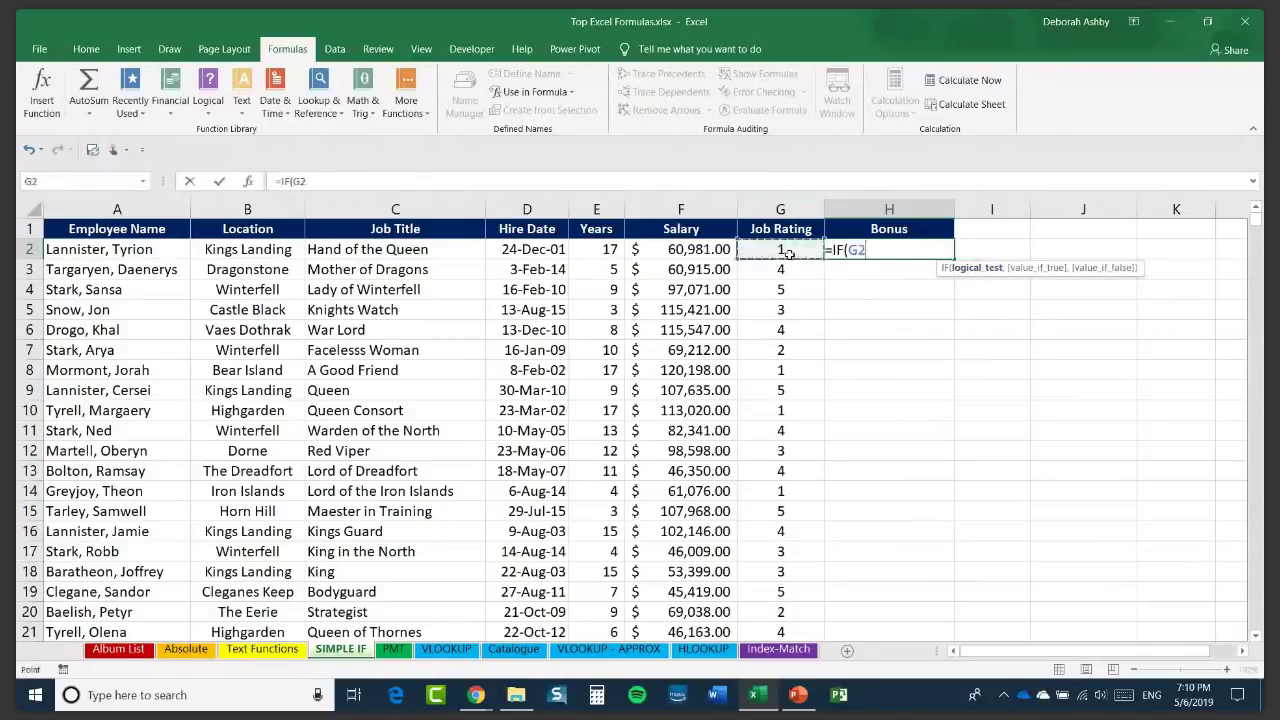
text(=)
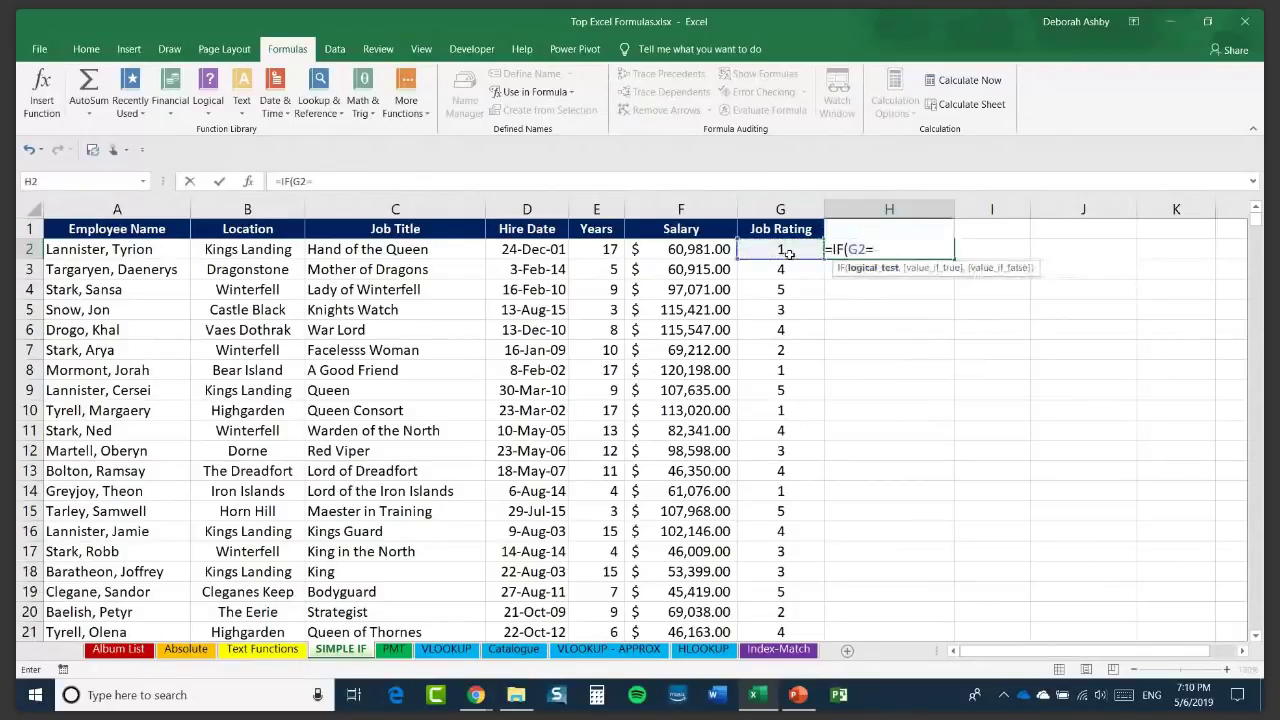
text(5,)
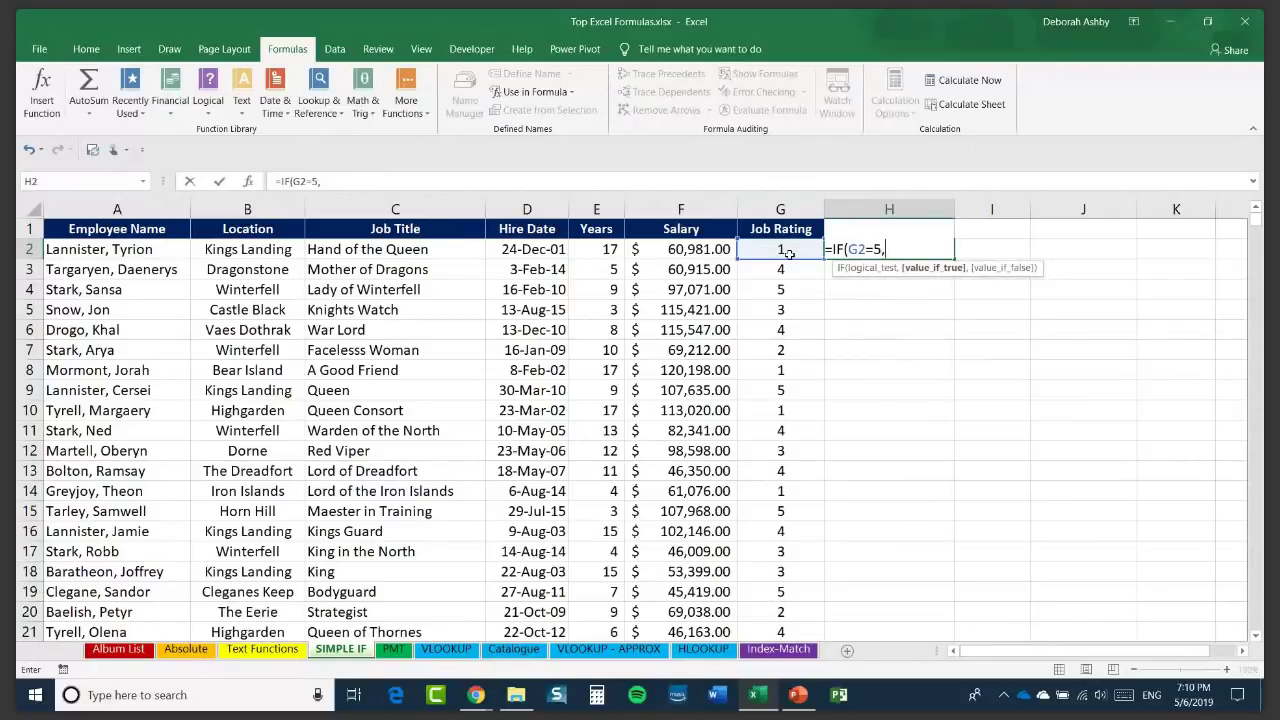
text(3000,)
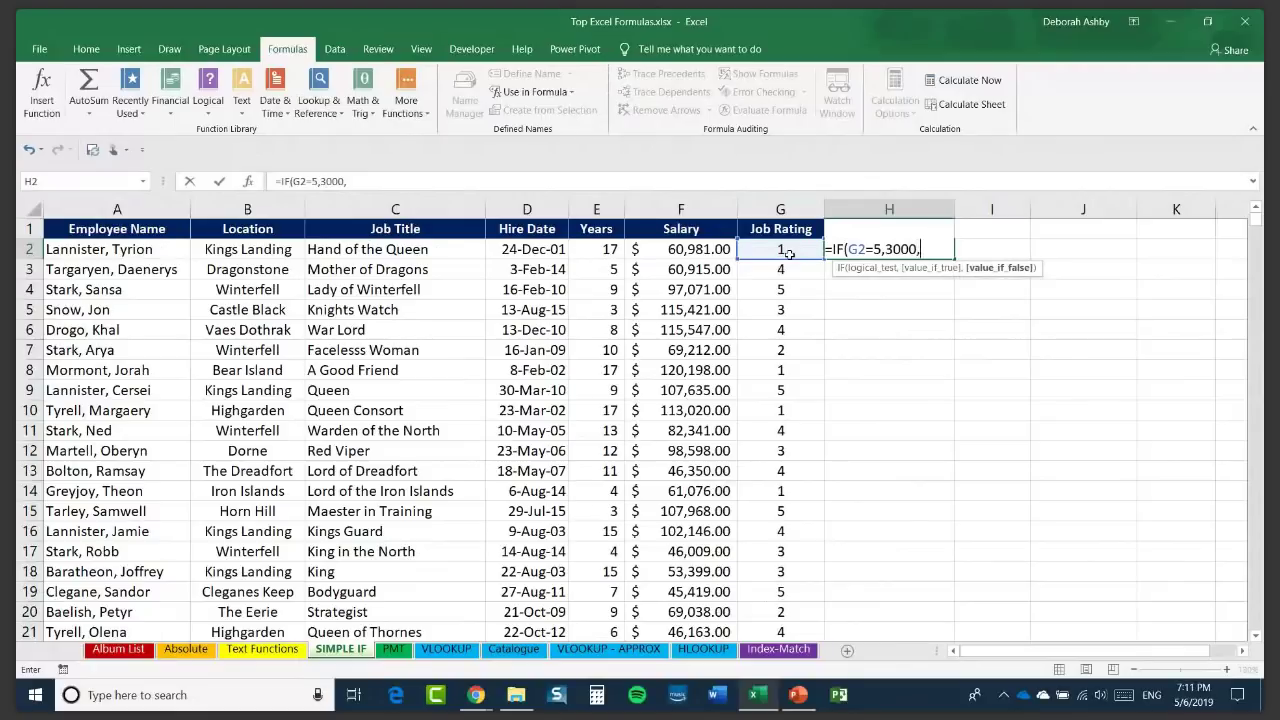
text(0))
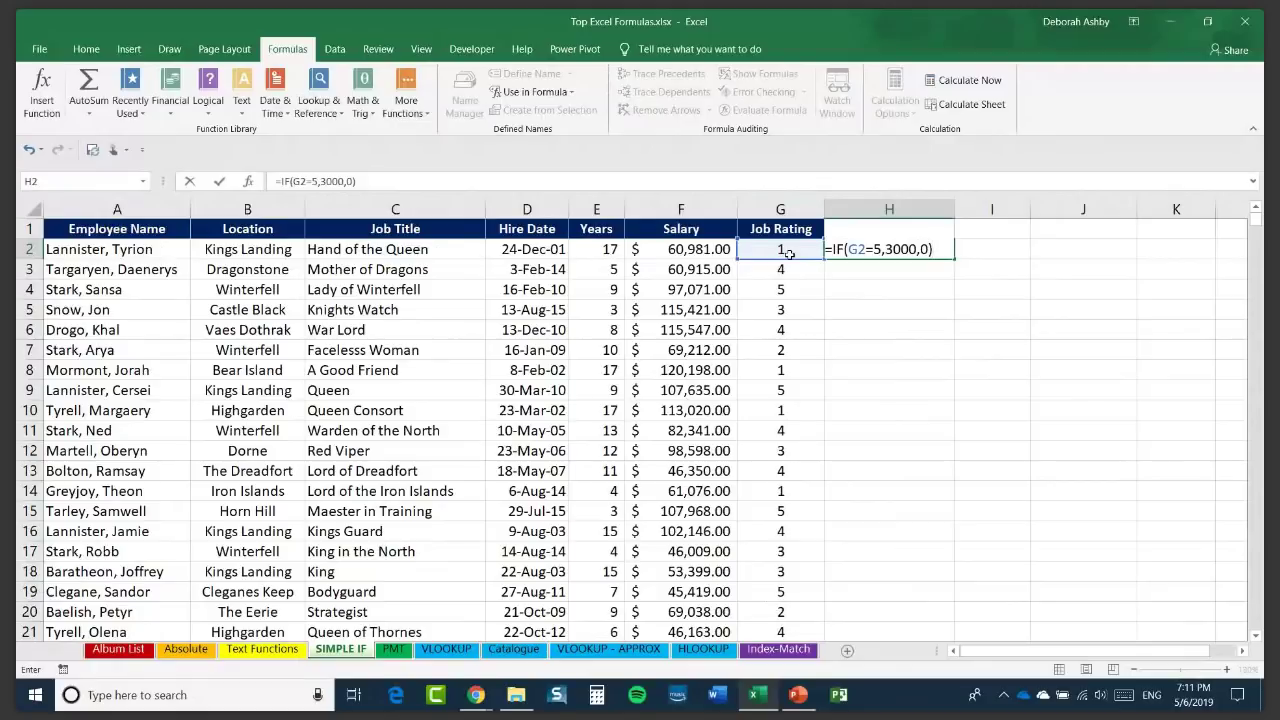
key(Return)
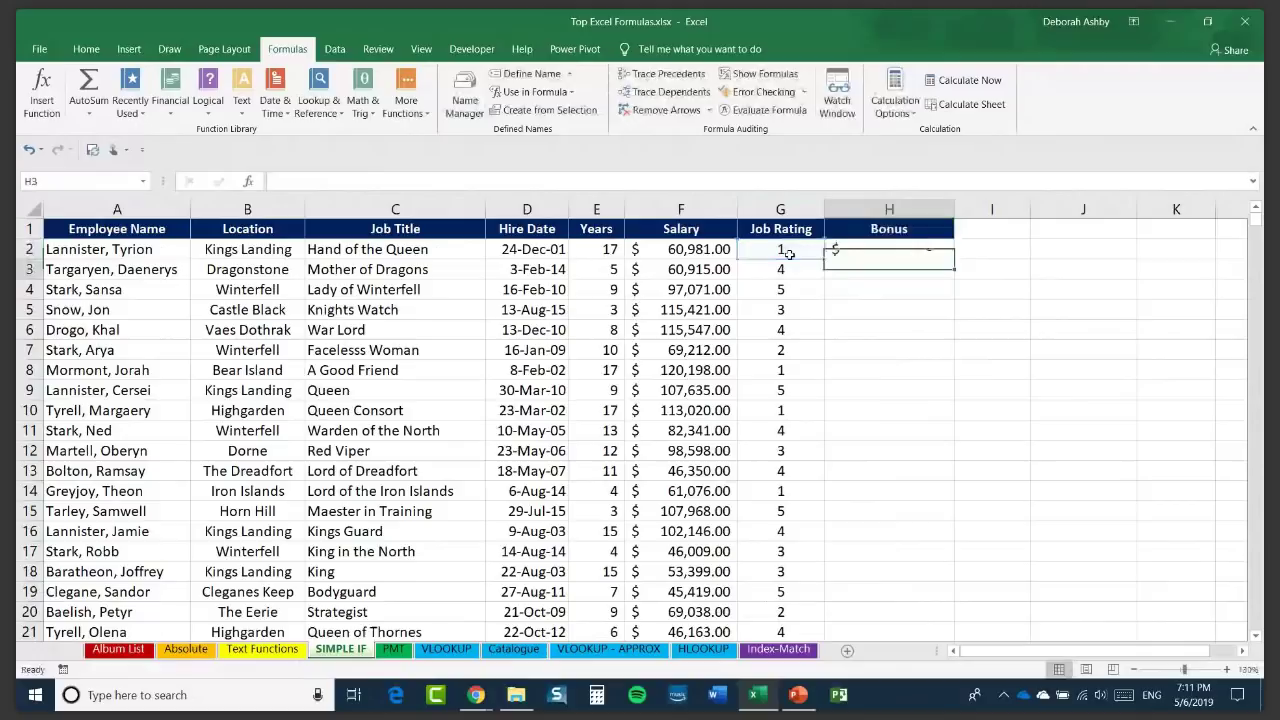
click(926, 252)
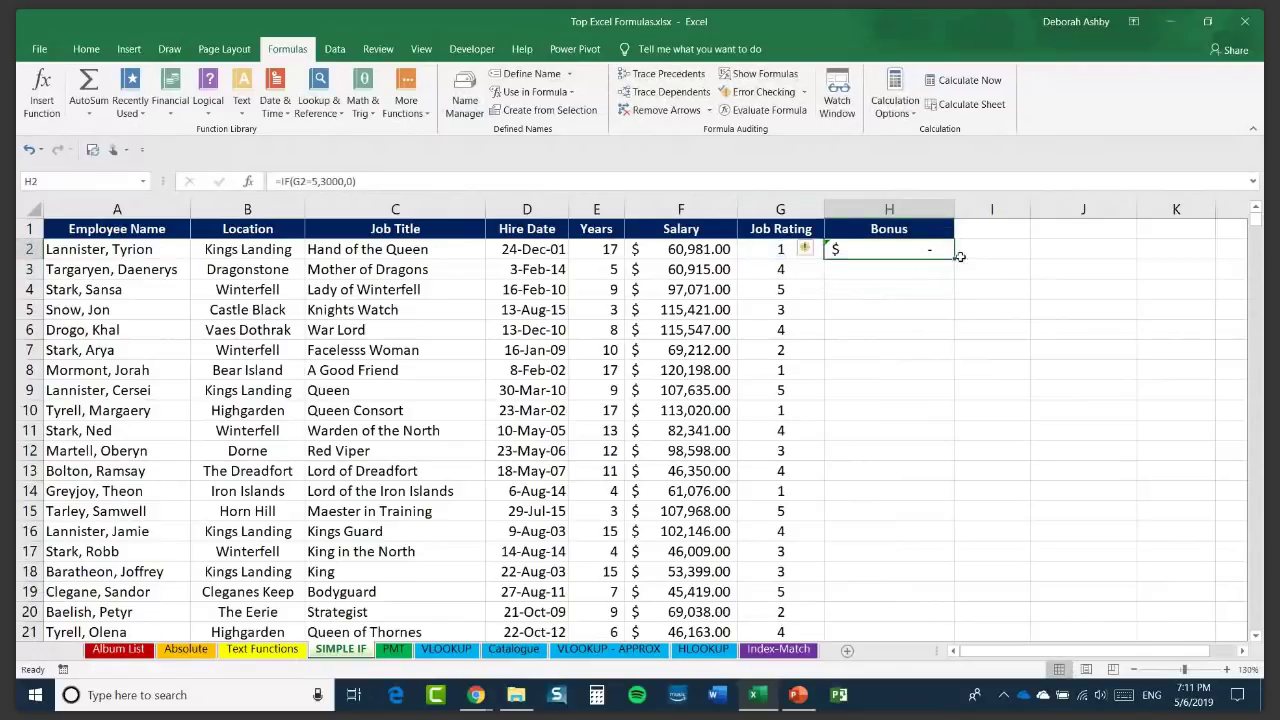
double_click(953, 259)
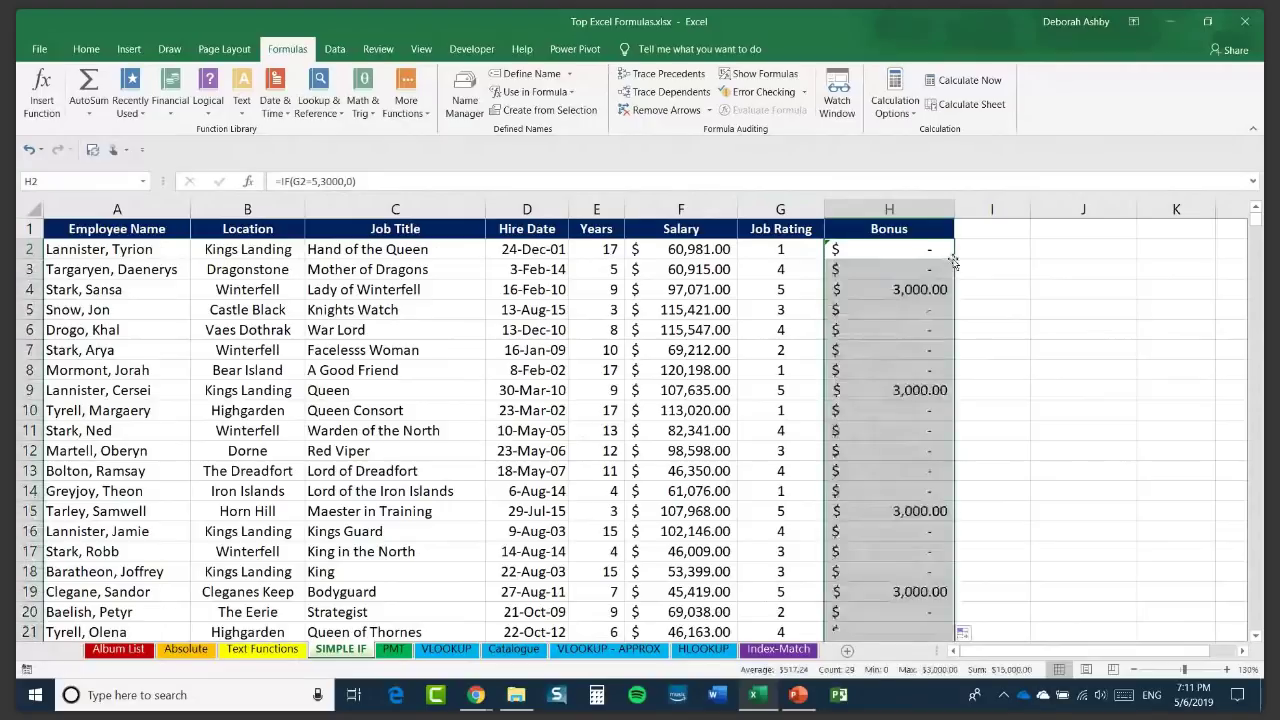
Compare the Job Rating entries of 5 with their Bonus amounts and check the Bonus formulas for lower ratings.
click(787, 289)
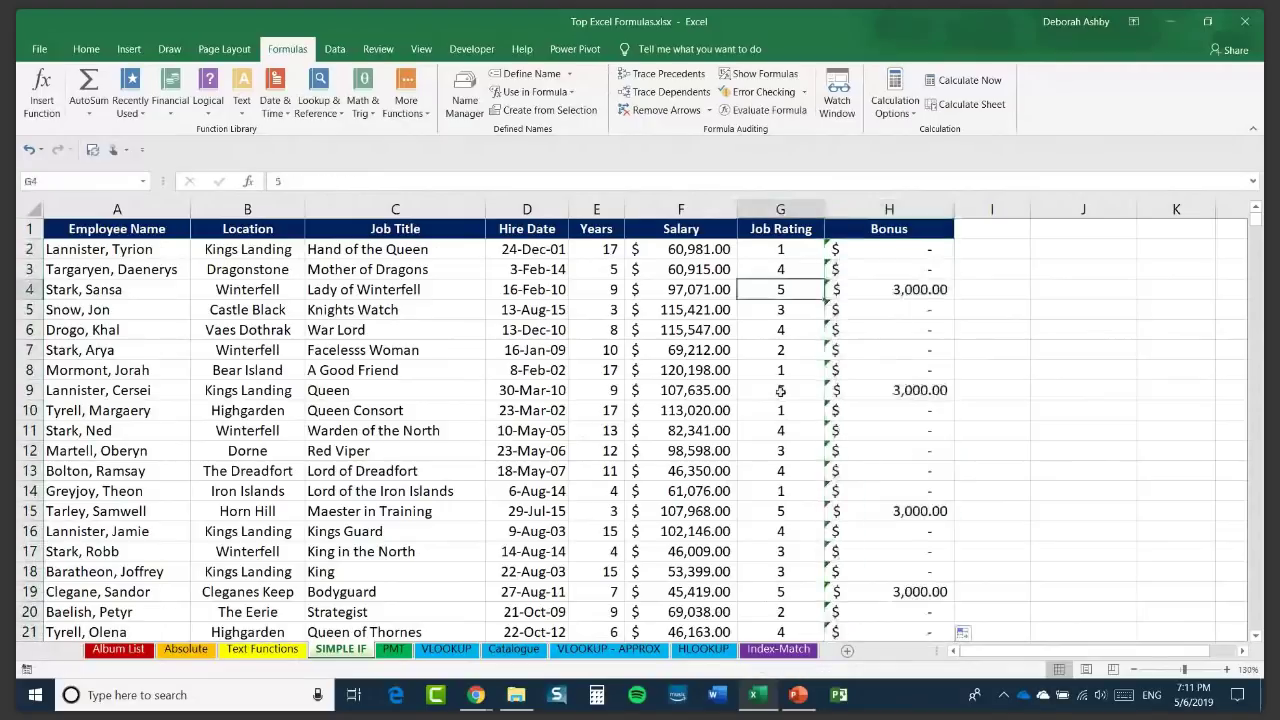
click(781, 390)
click(781, 511)
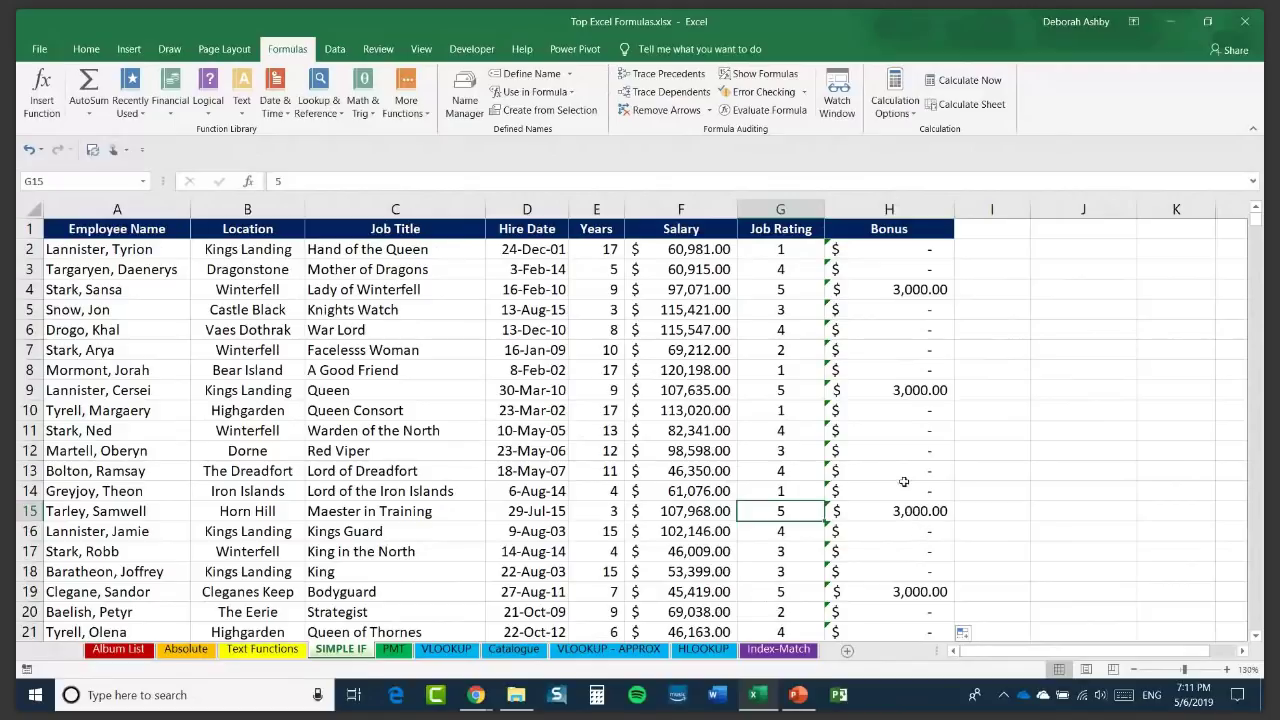
click(894, 253)
click(889, 271)
click(886, 309)
click(884, 334)
click(881, 354)
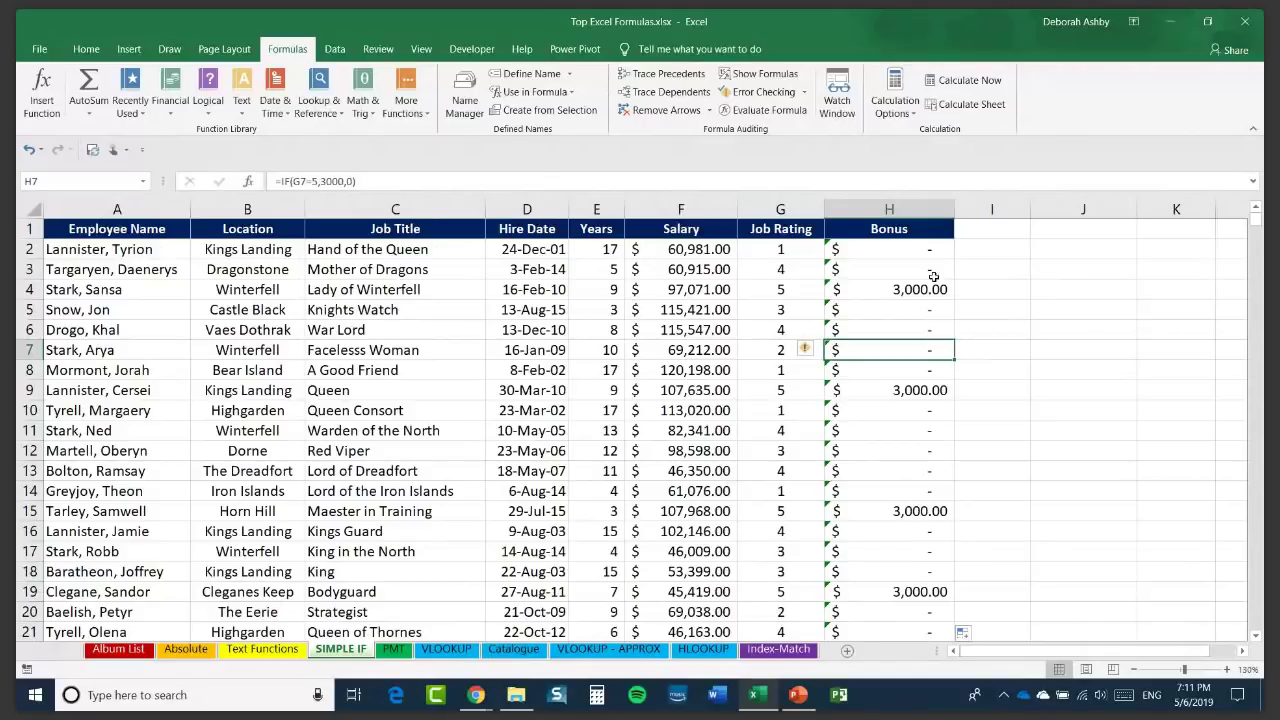
Change the value-if-false argument in H2 to empty text ("") and fill the formula down the Bonus column.
click(894, 249)
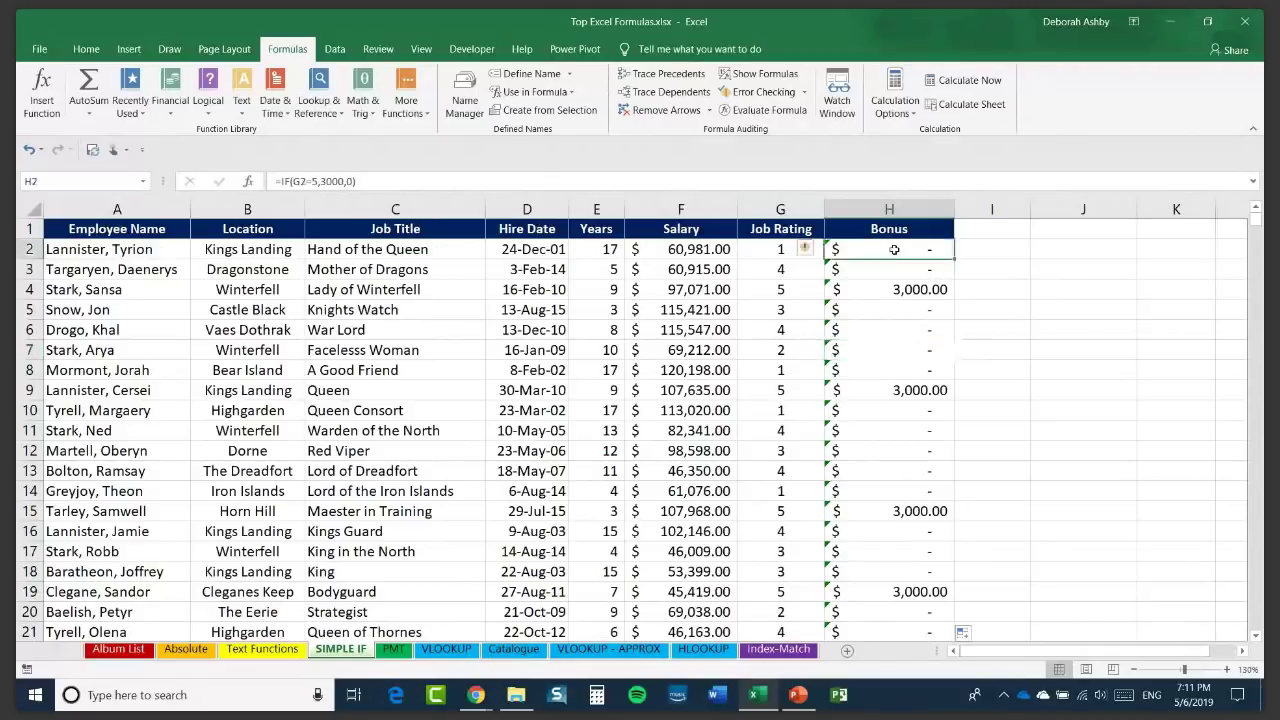
key(Delete)
text(=IF(G2=5,3000,0))
key(Left)
key(Left)
key(Left)
key(Left)
key(Left)
key(Left)
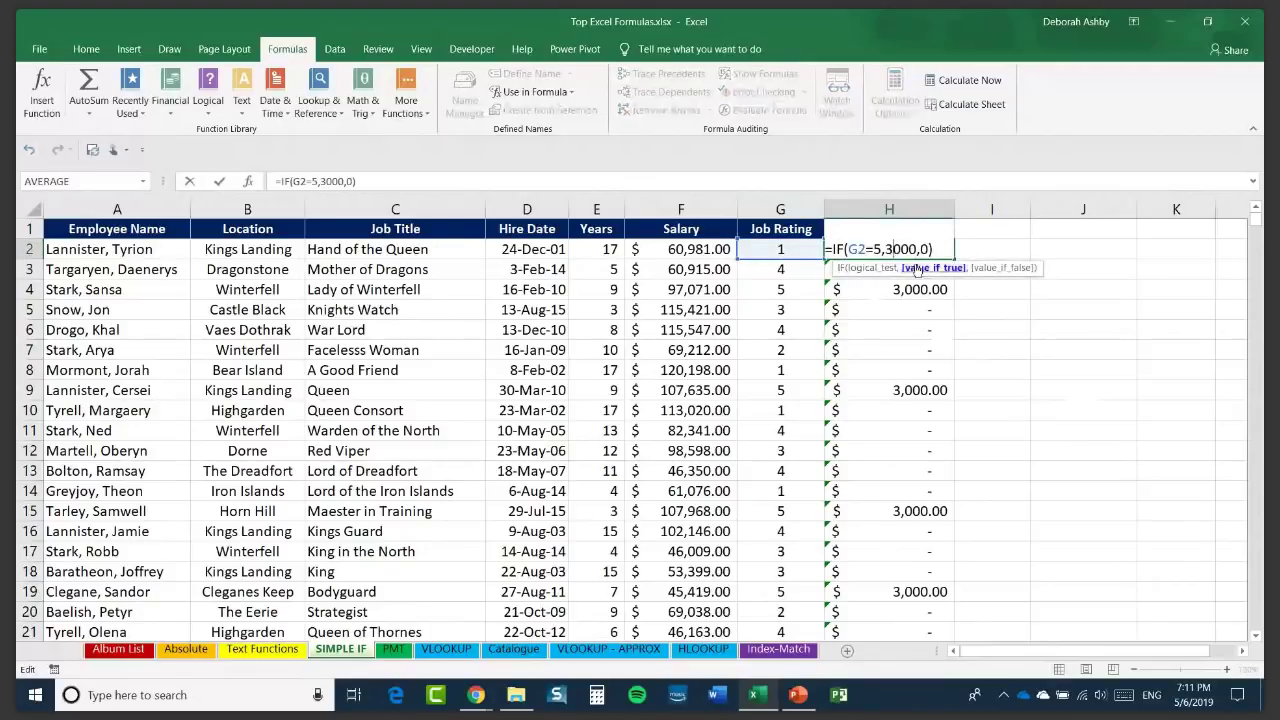
click(927, 248)
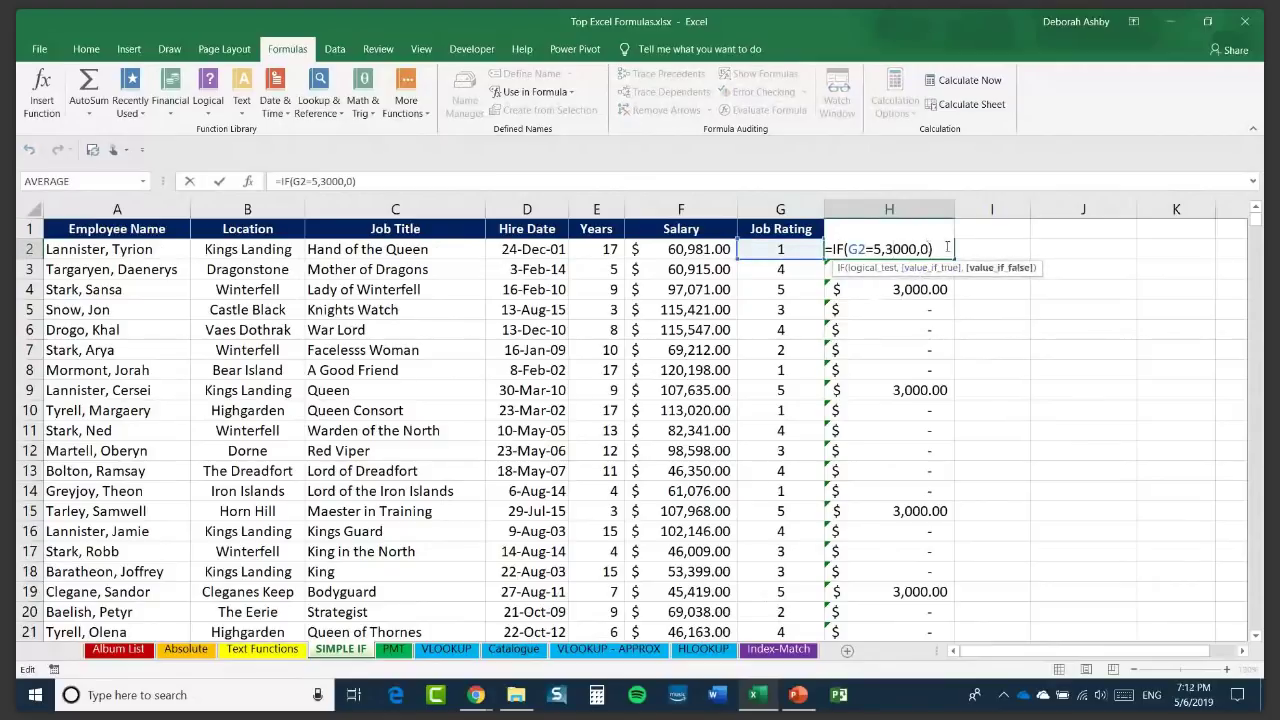
key(BackSpace)
text("")
text(")
key(ctrl+Return)
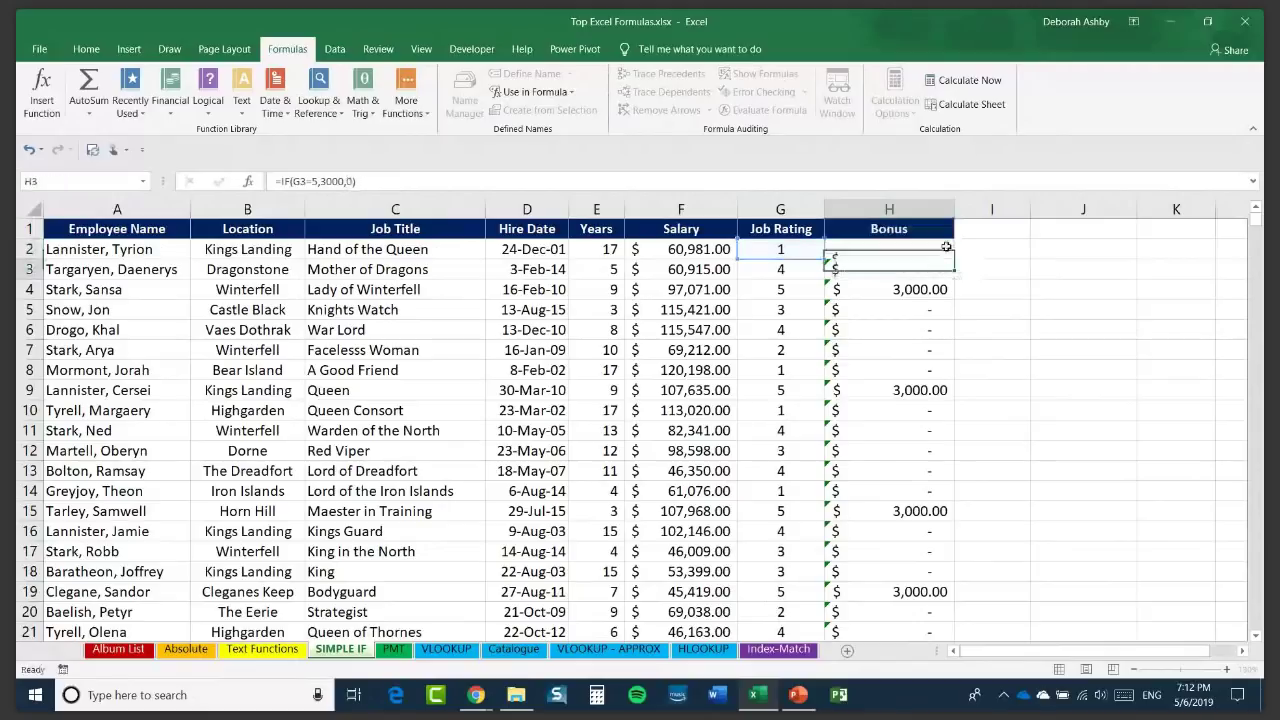
double_click(955, 259)
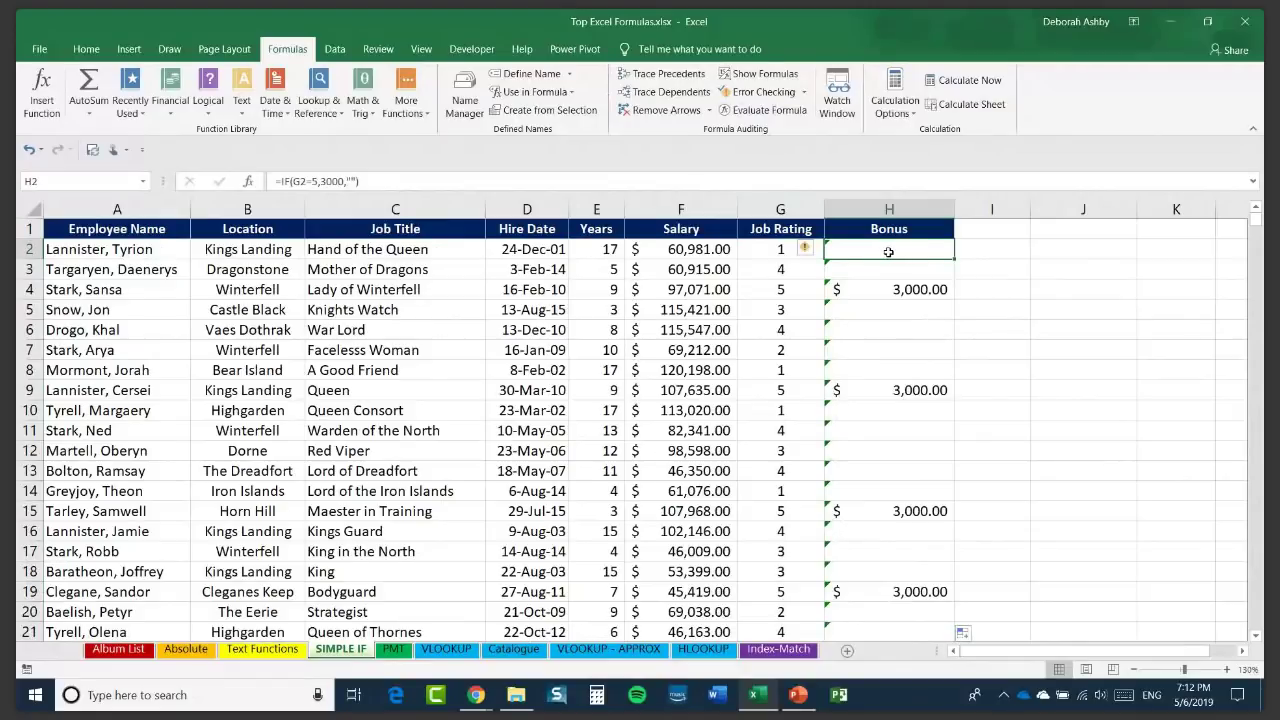
Set the value-if-false text in H2's IF formula to "No Bonus" and fill it down the Bonus column.
double_click(888, 252)
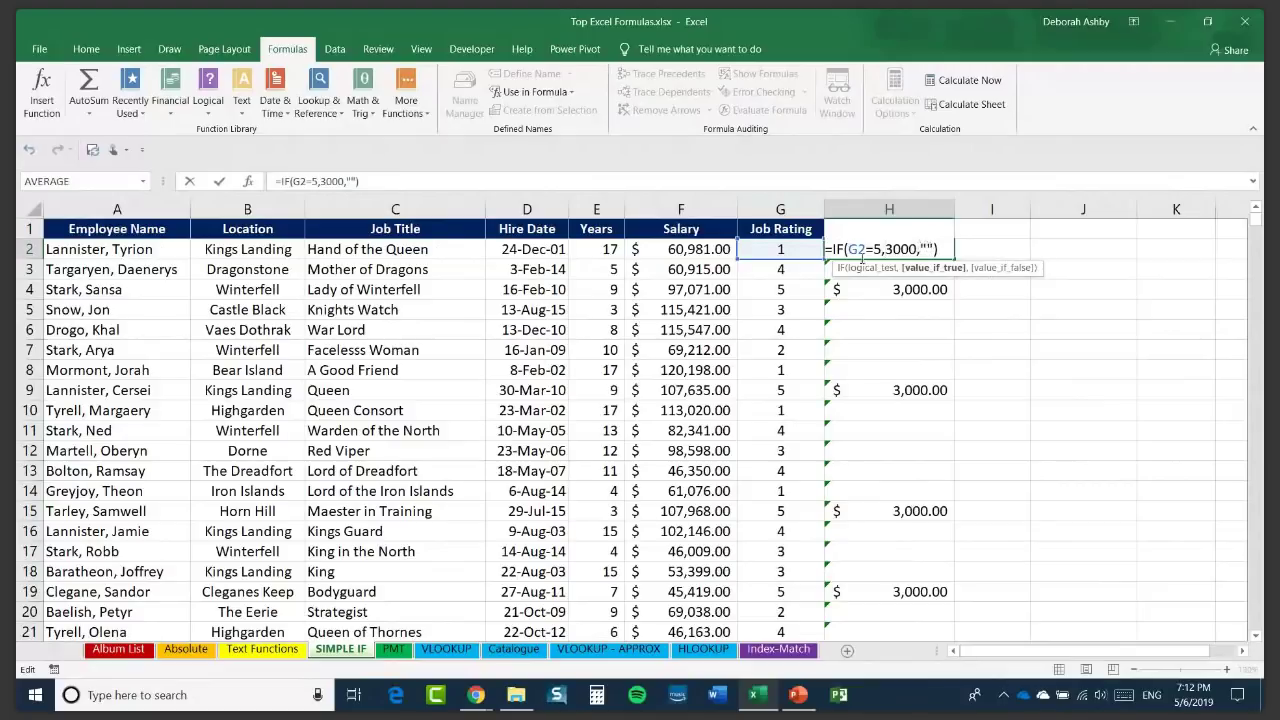
click(927, 248)
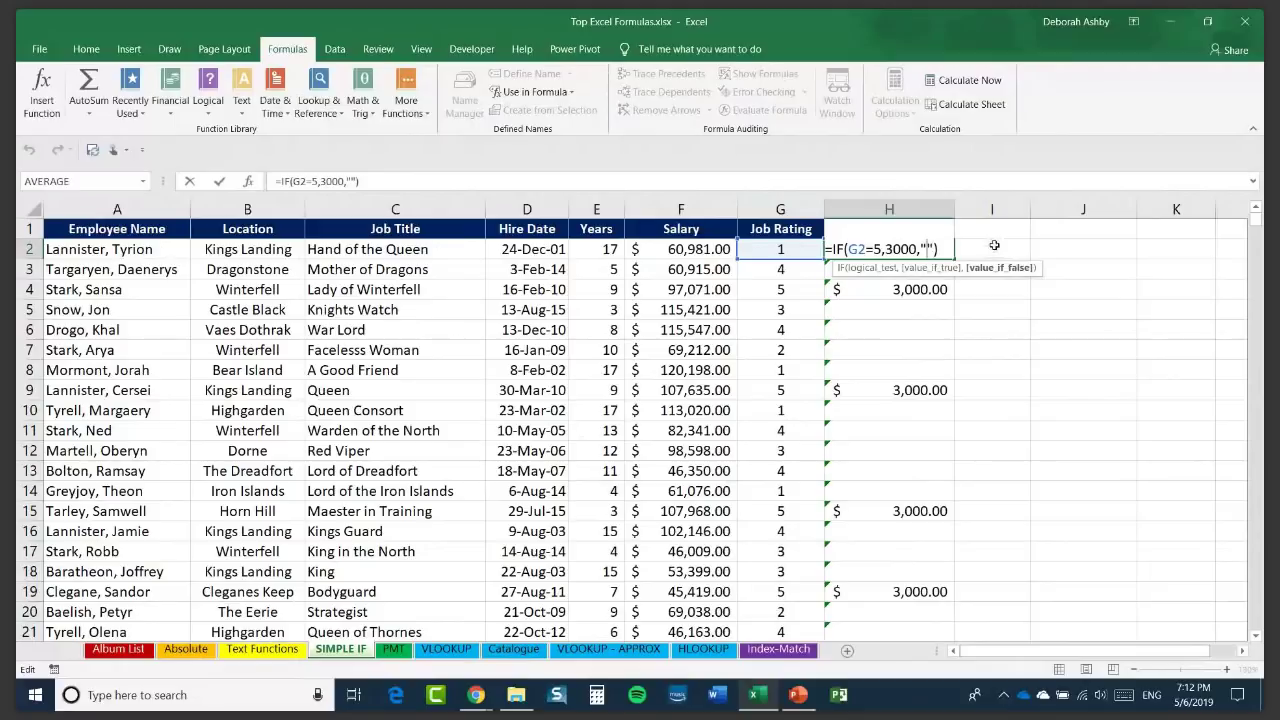
text(No Bonus)
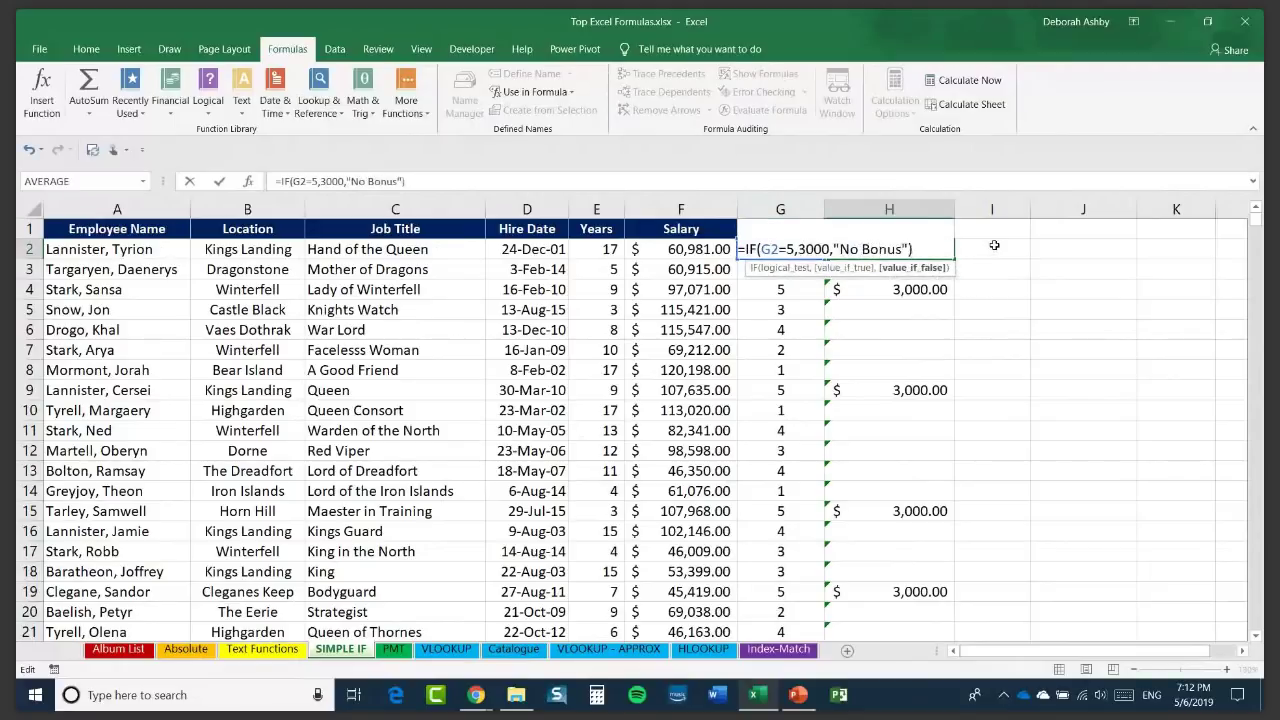
key(Return)
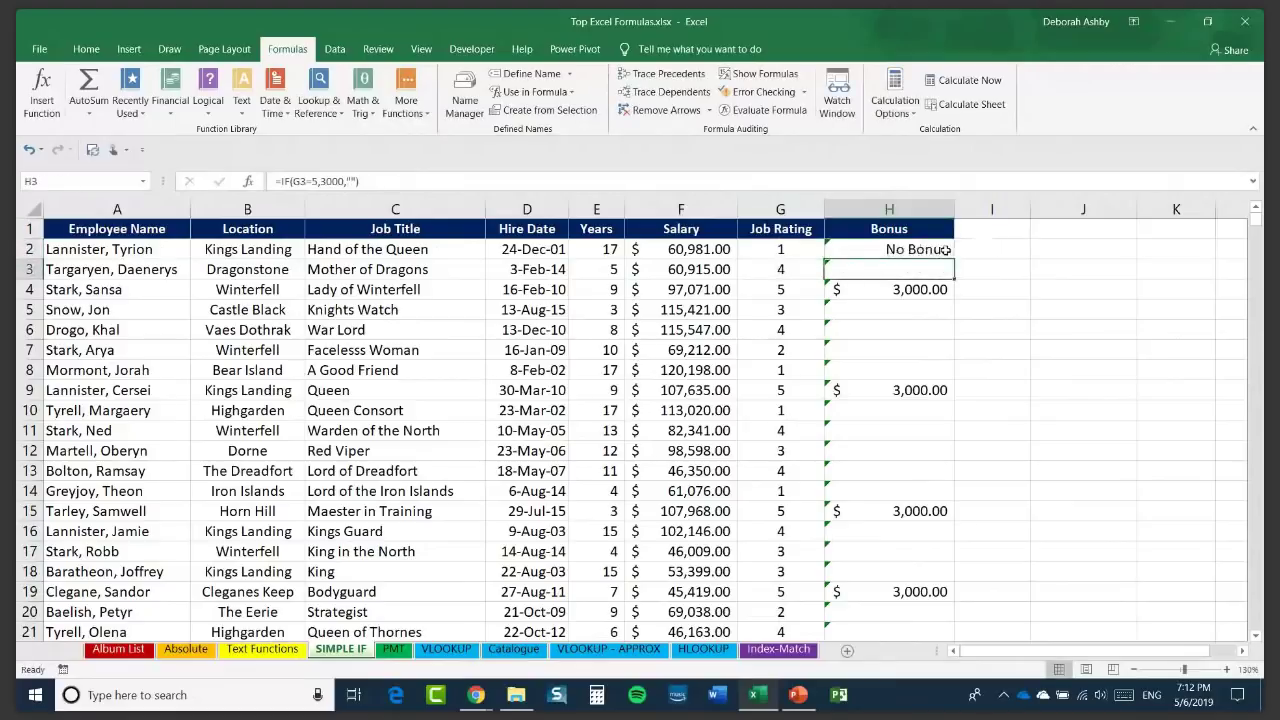
click(945, 250)
double_click(955, 258)
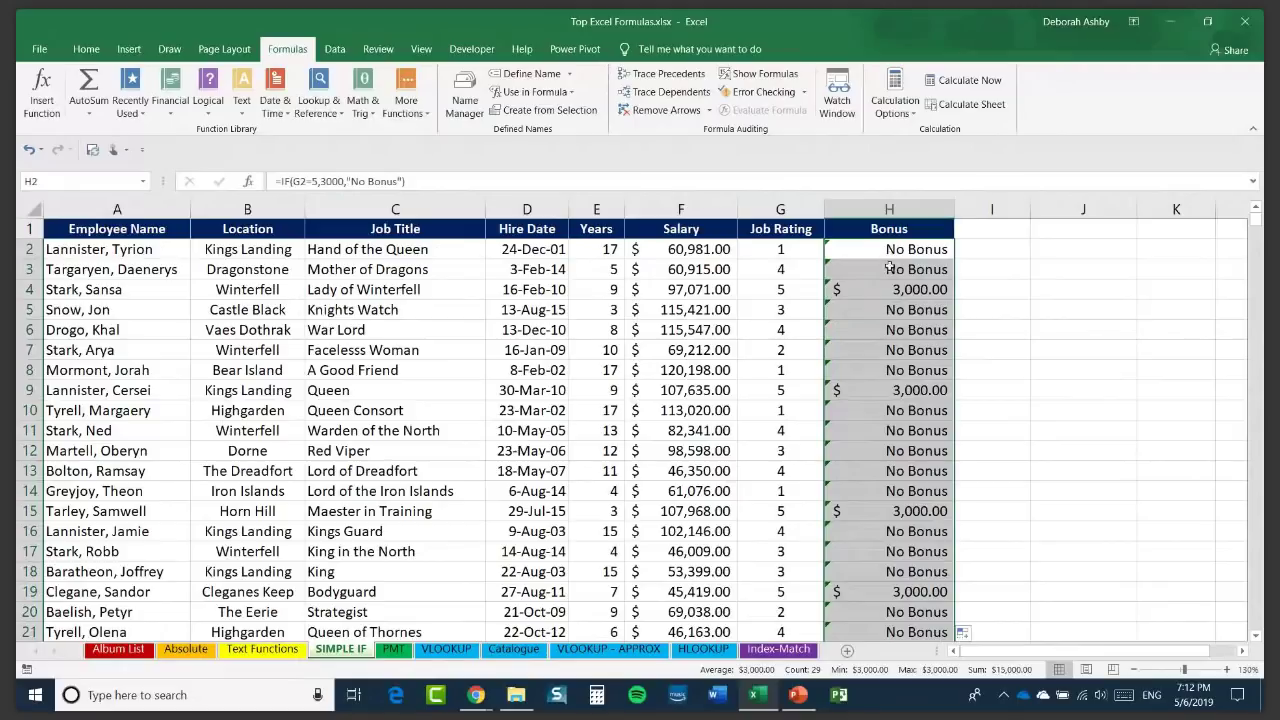
Add the headings Job Rating in J1 and Bonus in K1 beside the employee table.
click(1134, 676)
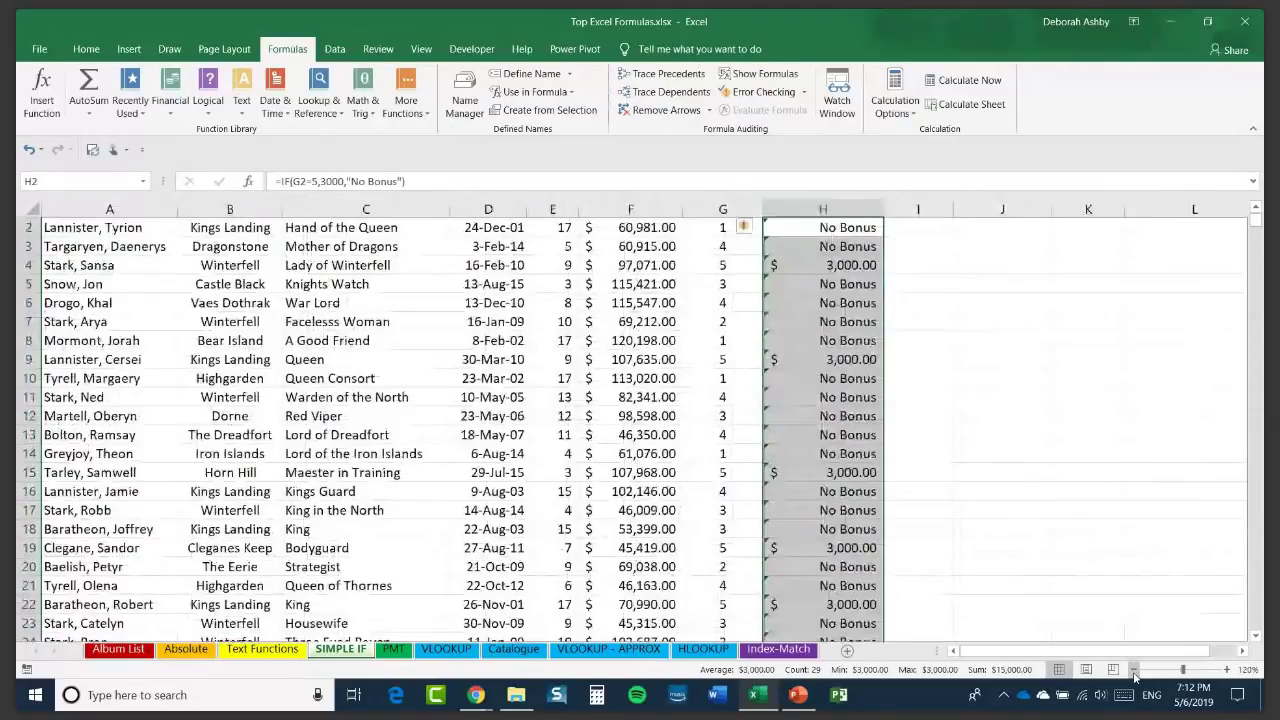
scroll(980, 249, up, 1)
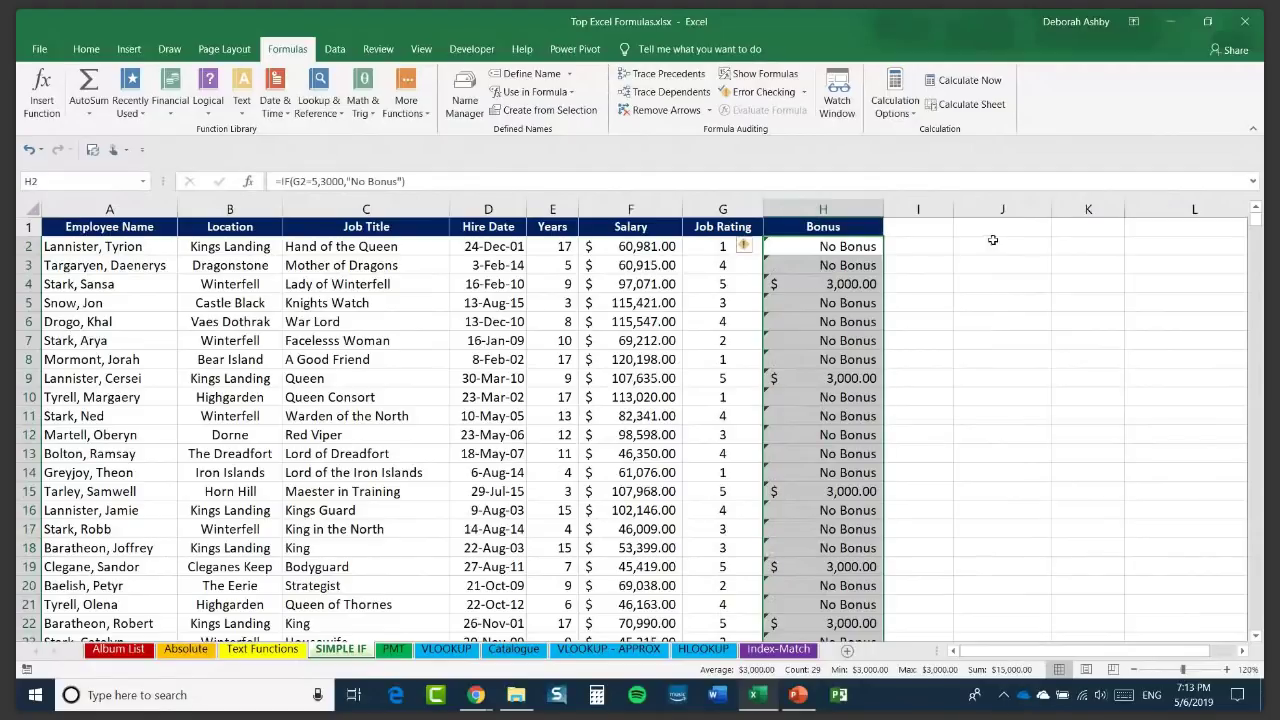
click(995, 231)
text(Job Rating)
key(Tab)
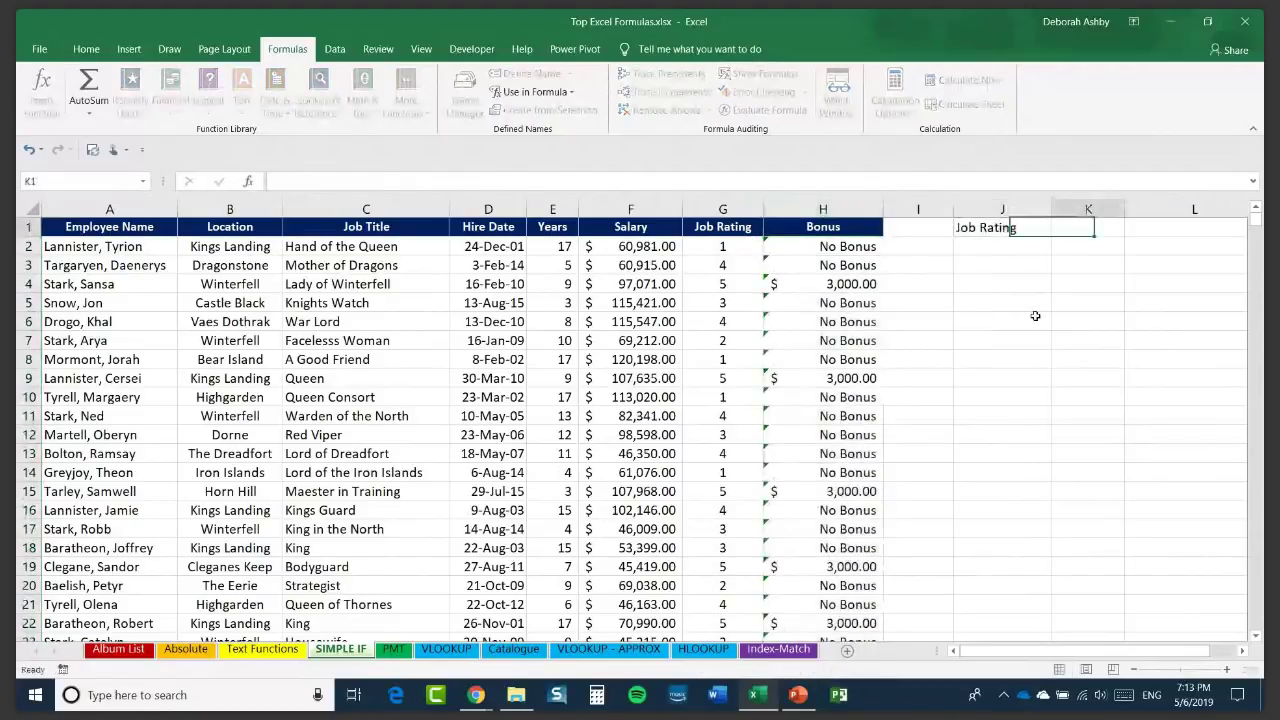
text(Bonus)
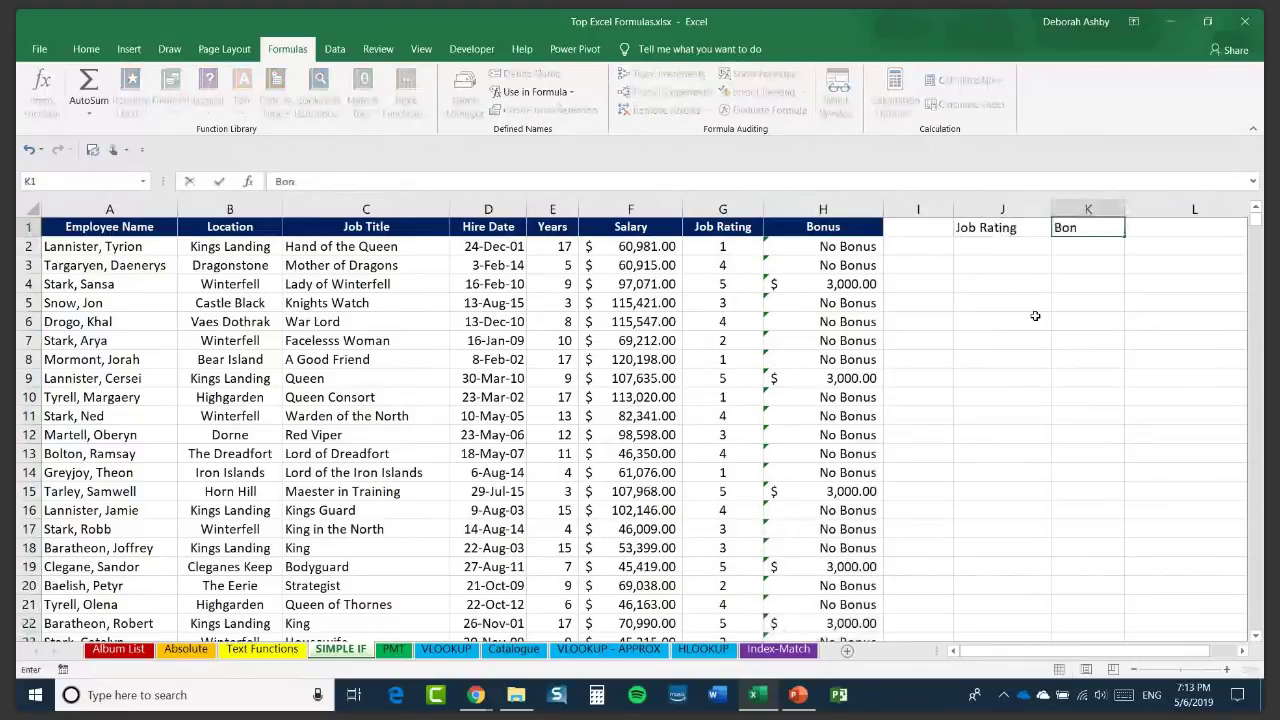
List the job ratings 5, 4, 3, 2 and 1 in cells J2 to J6.
click(999, 247)
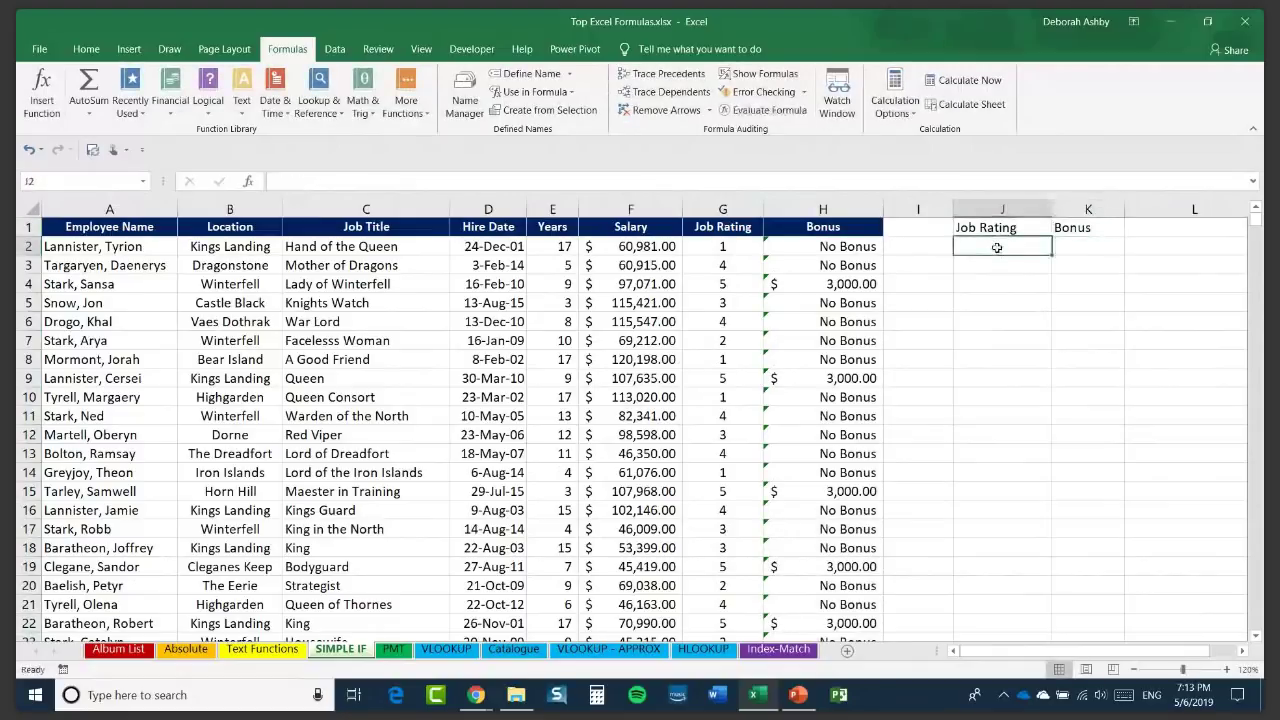
text(5)
key(Return)
text(4)
key(Return)
text(3)
key(Return)
text(2)
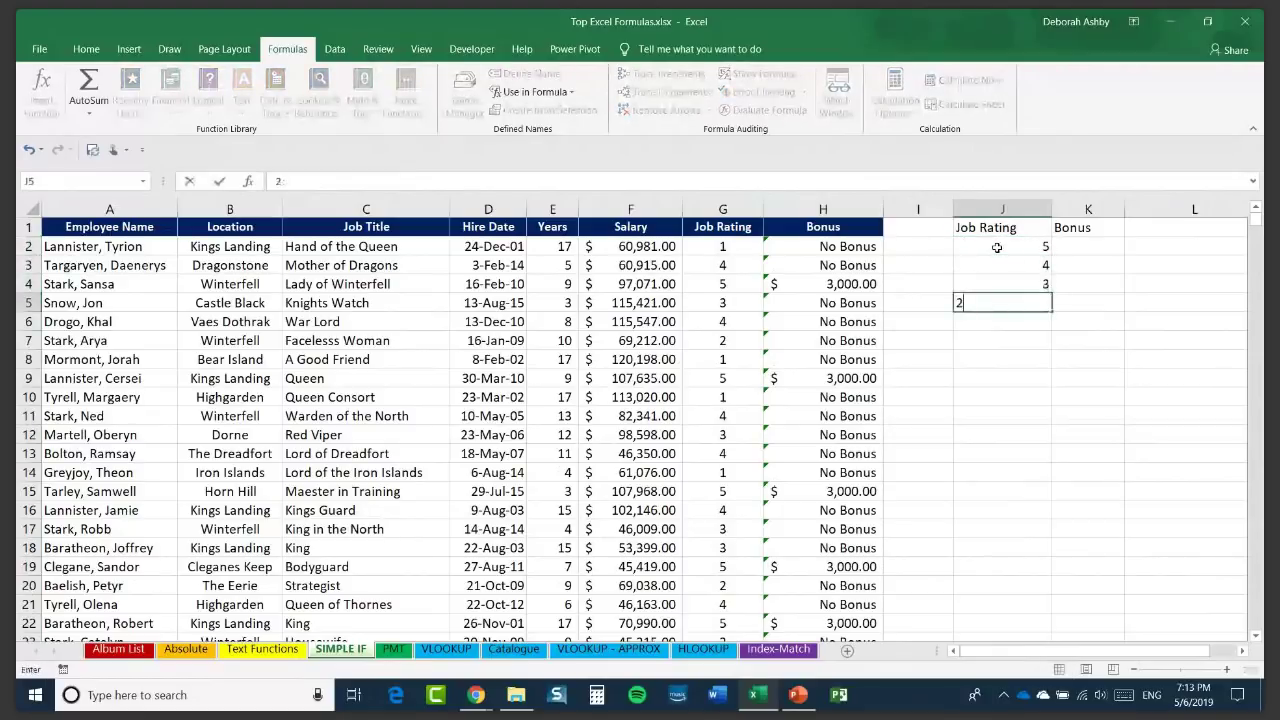
key(Return)
text(1)
key(Return)
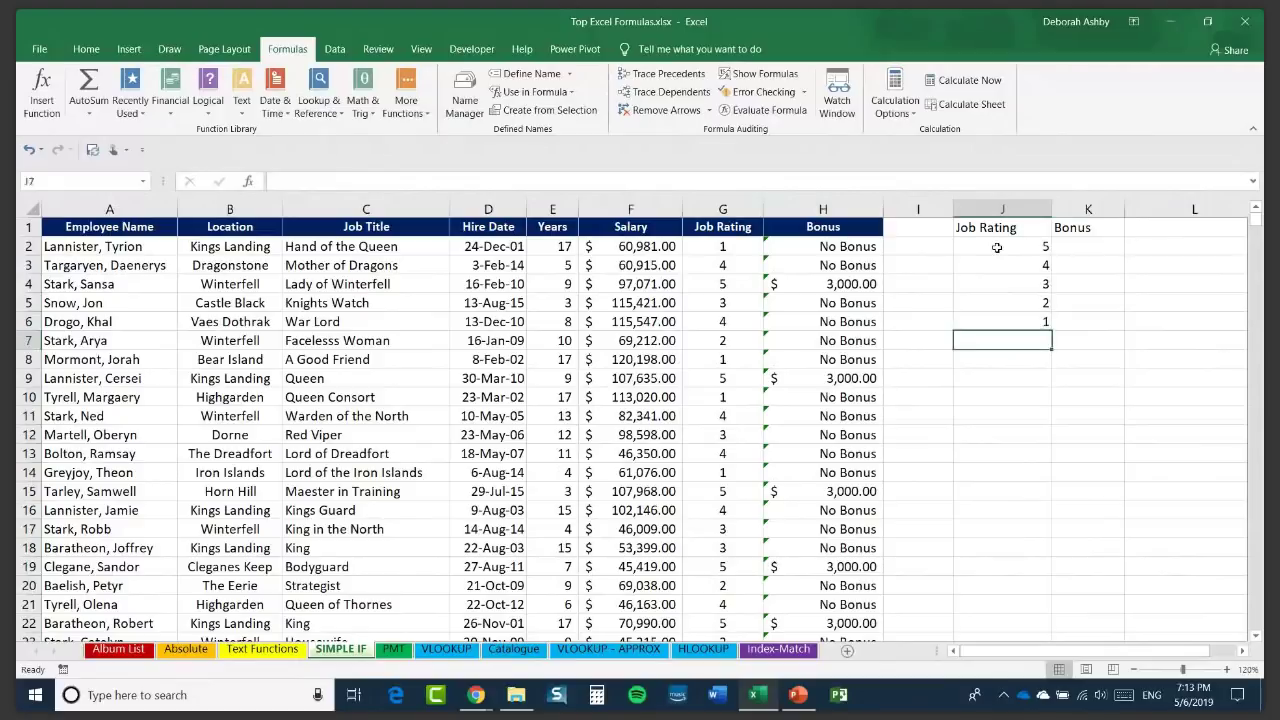
Widen column K and enter the bonus amounts 3000, 2000 and 1500 in cells K2 to K4.
click(1100, 246)
drag(1124, 210, 1164, 211)
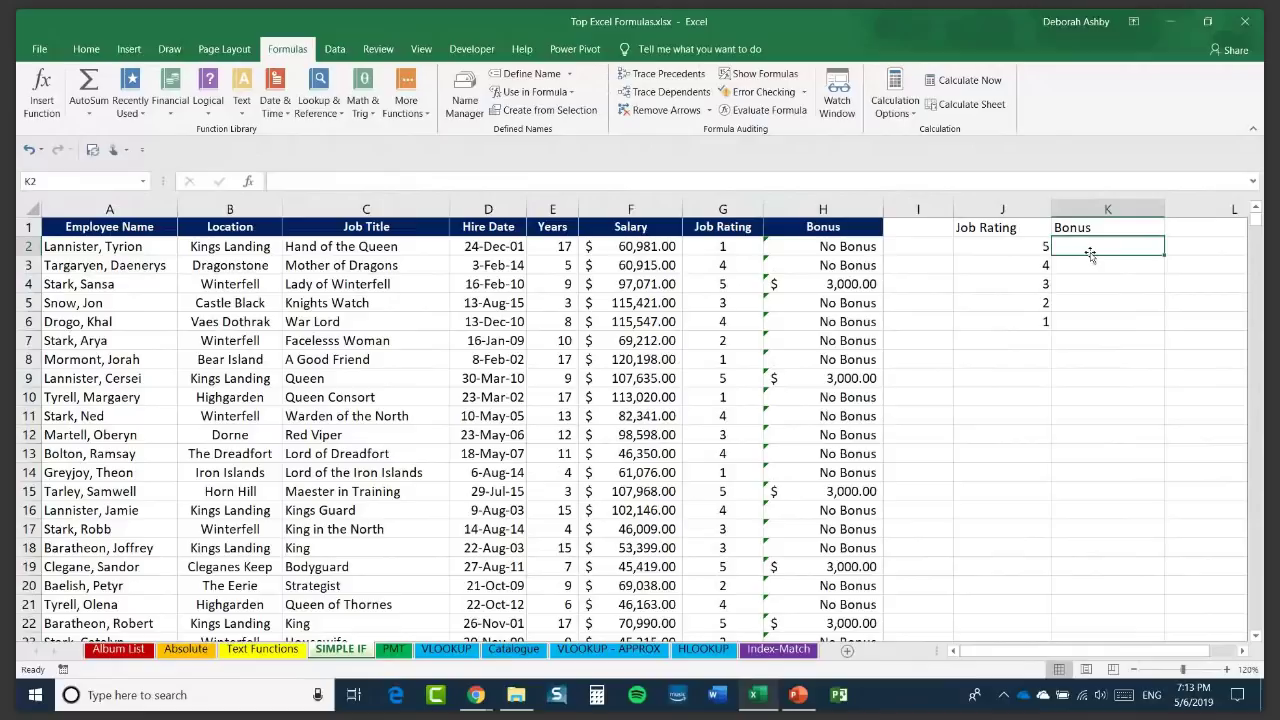
text(3000)
key(Return)
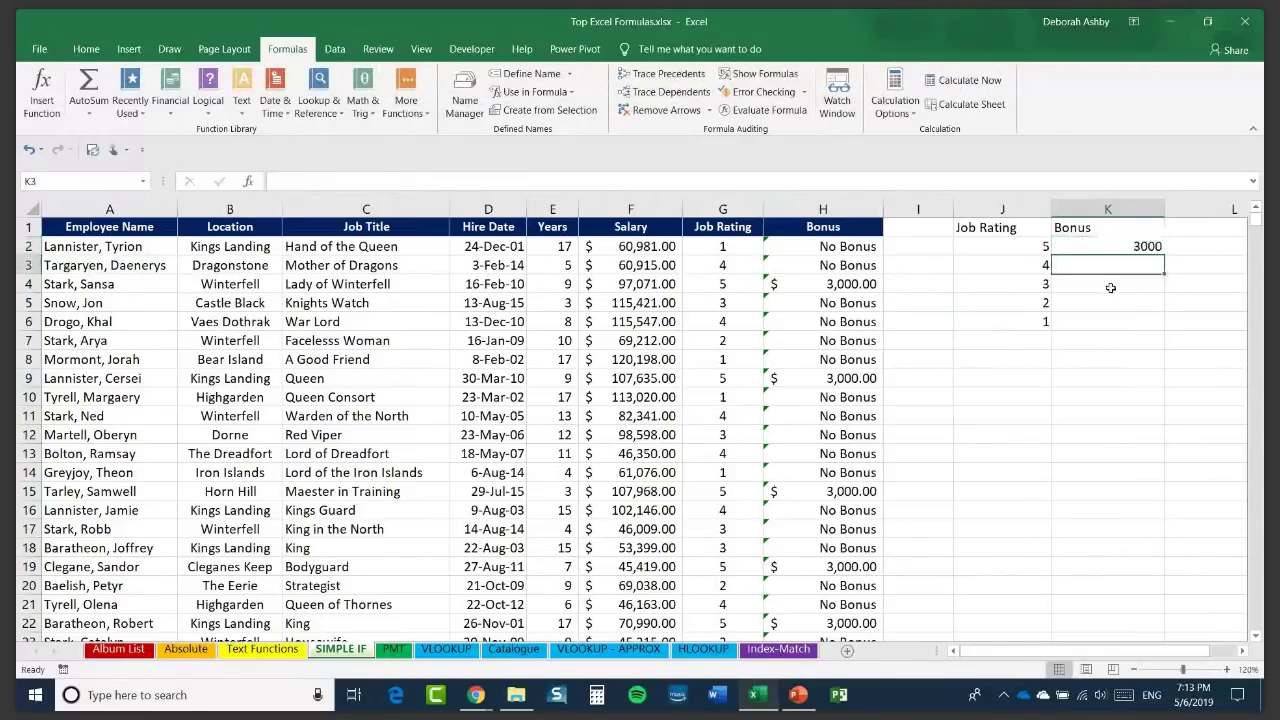
text(2000)
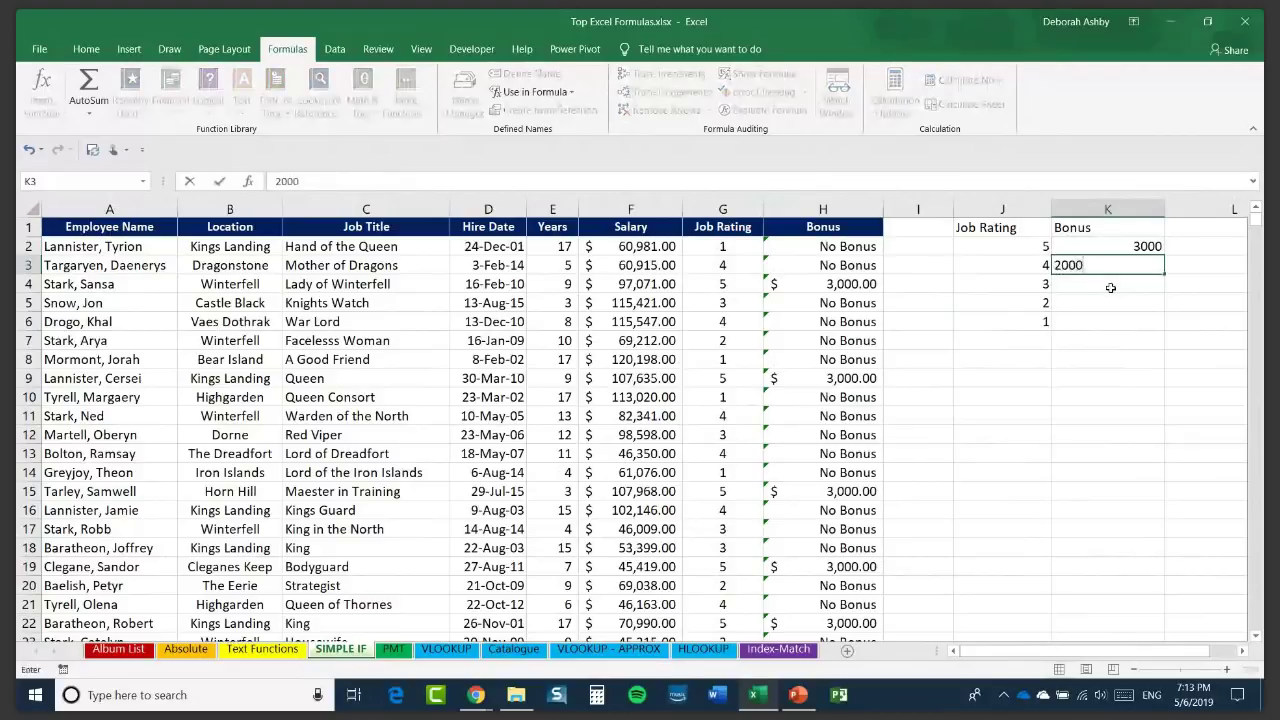
key(Return)
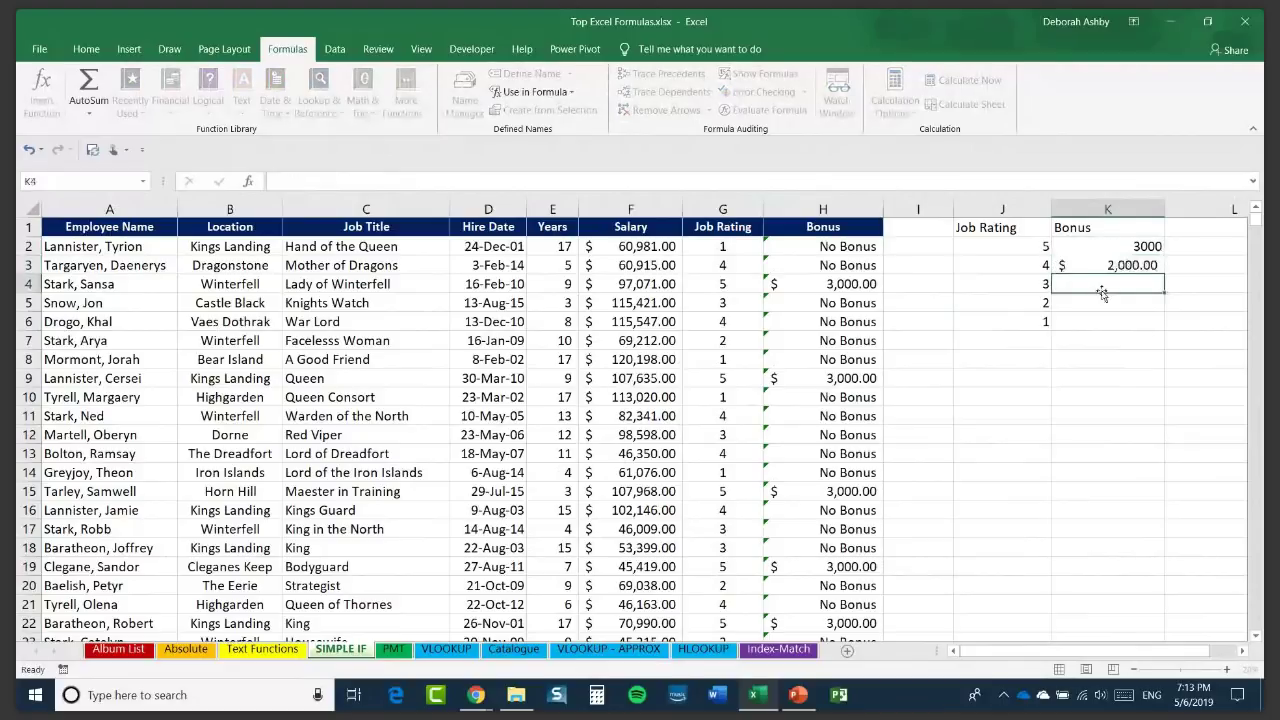
text(1,)
text(500)
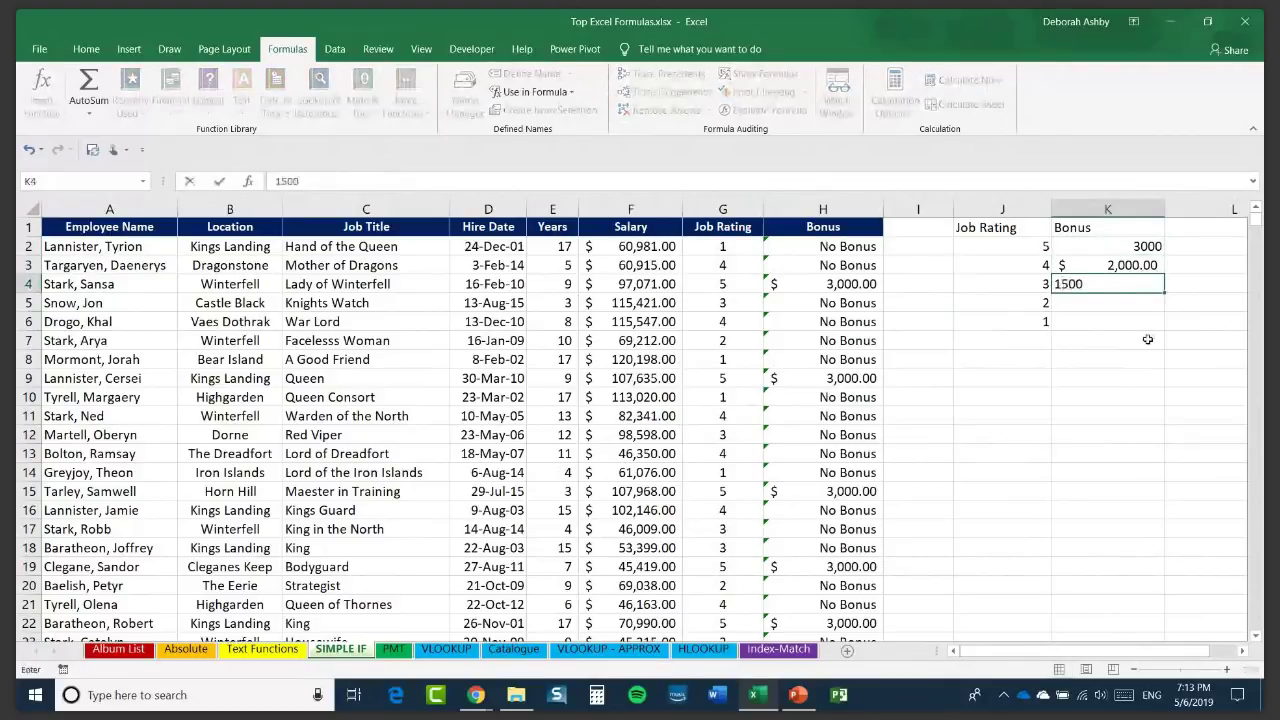
key(Return)
Enter a bonus of 900 in K5 and 0 in K6 for the two lowest job ratings.
double_click(1098, 304)
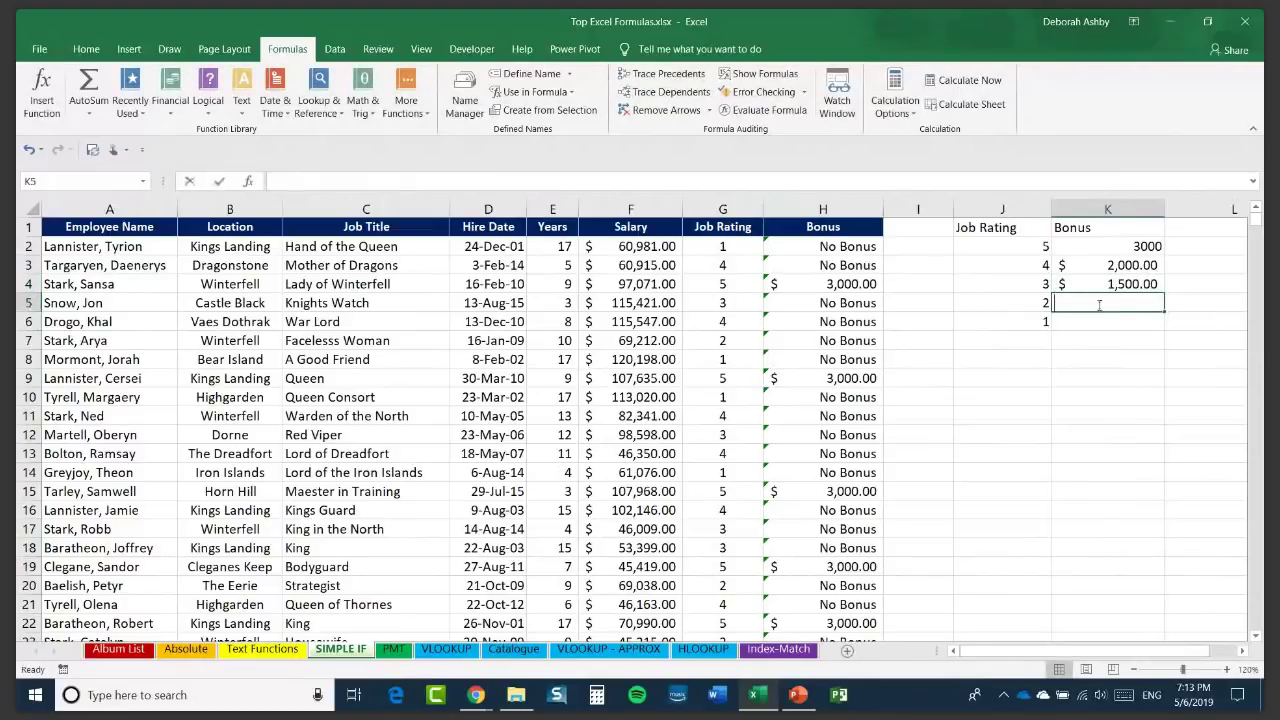
text(900)
key(Return)
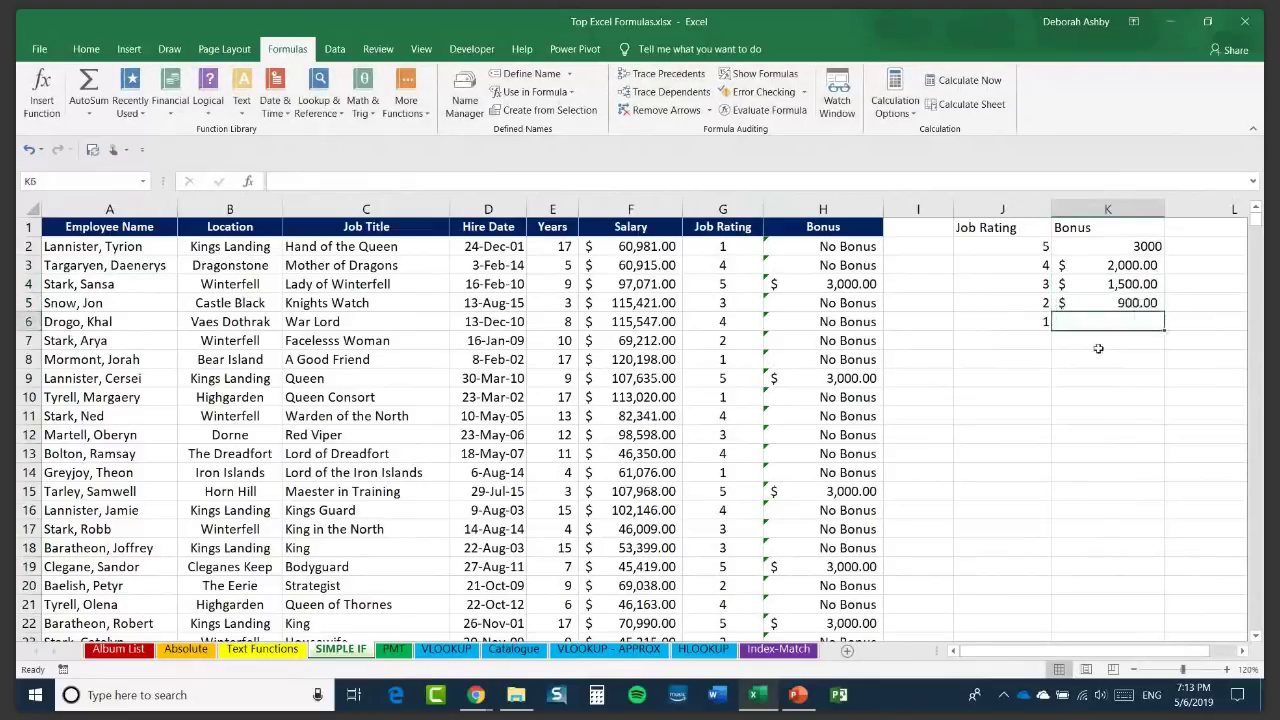
text(1)
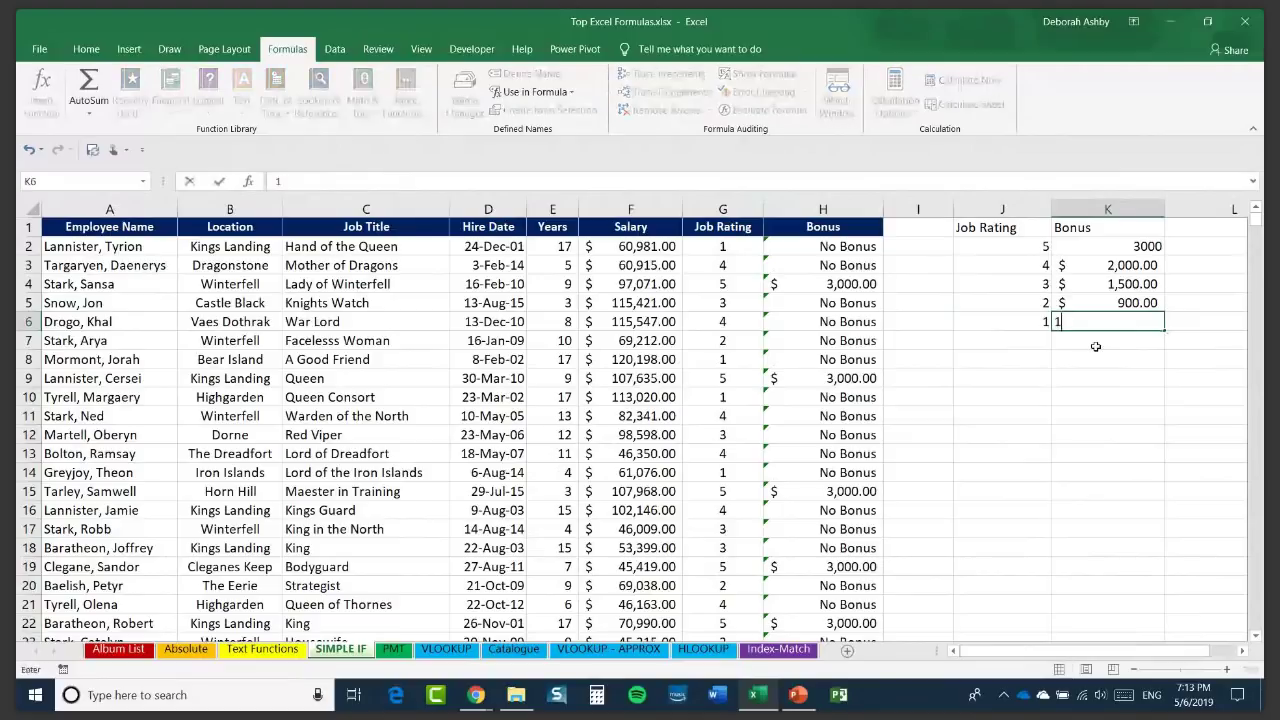
key(BackSpace)
text(0)
key(Return)
Apply the dollar accounting number format to the bonus amount in K2.
click(1073, 250)
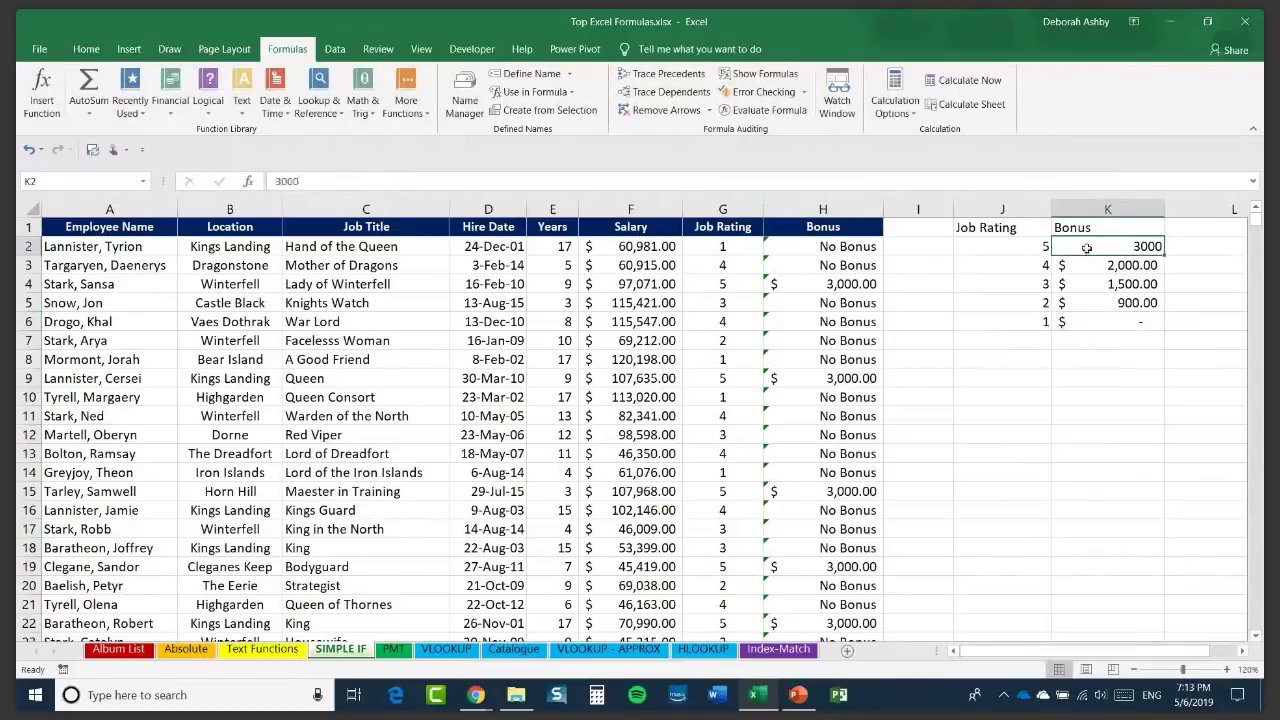
click(88, 50)
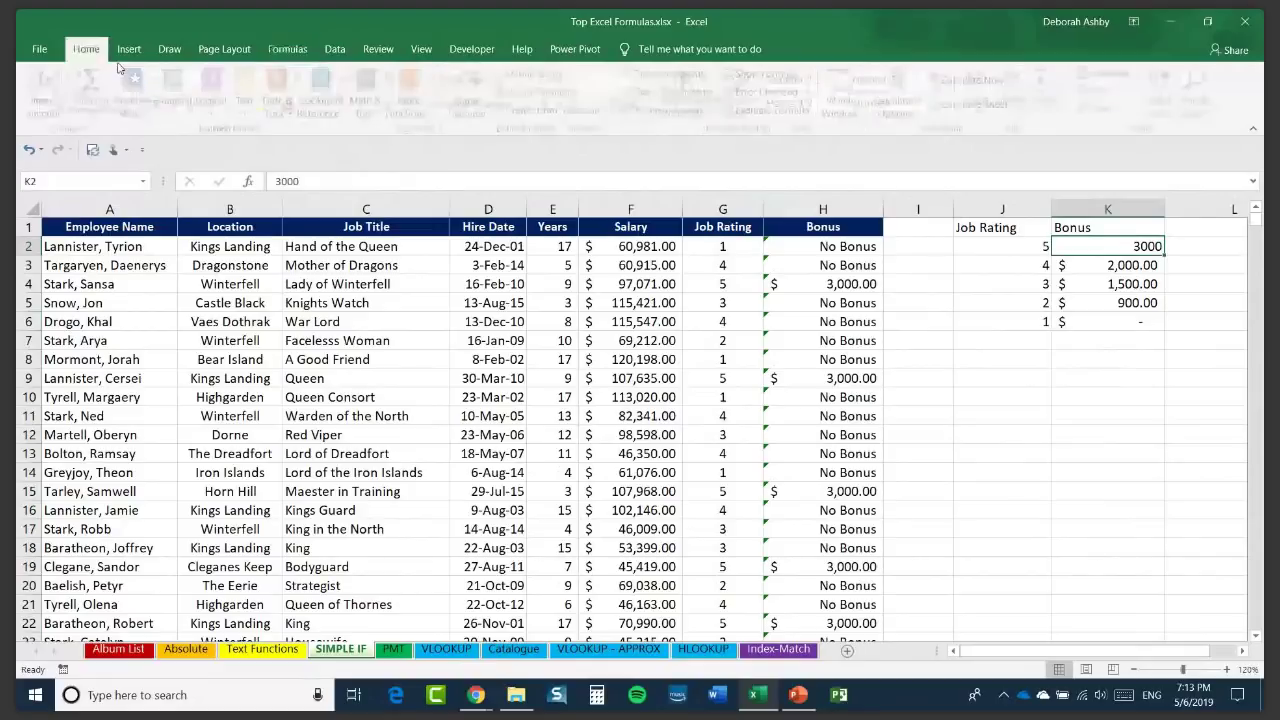
click(550, 104)
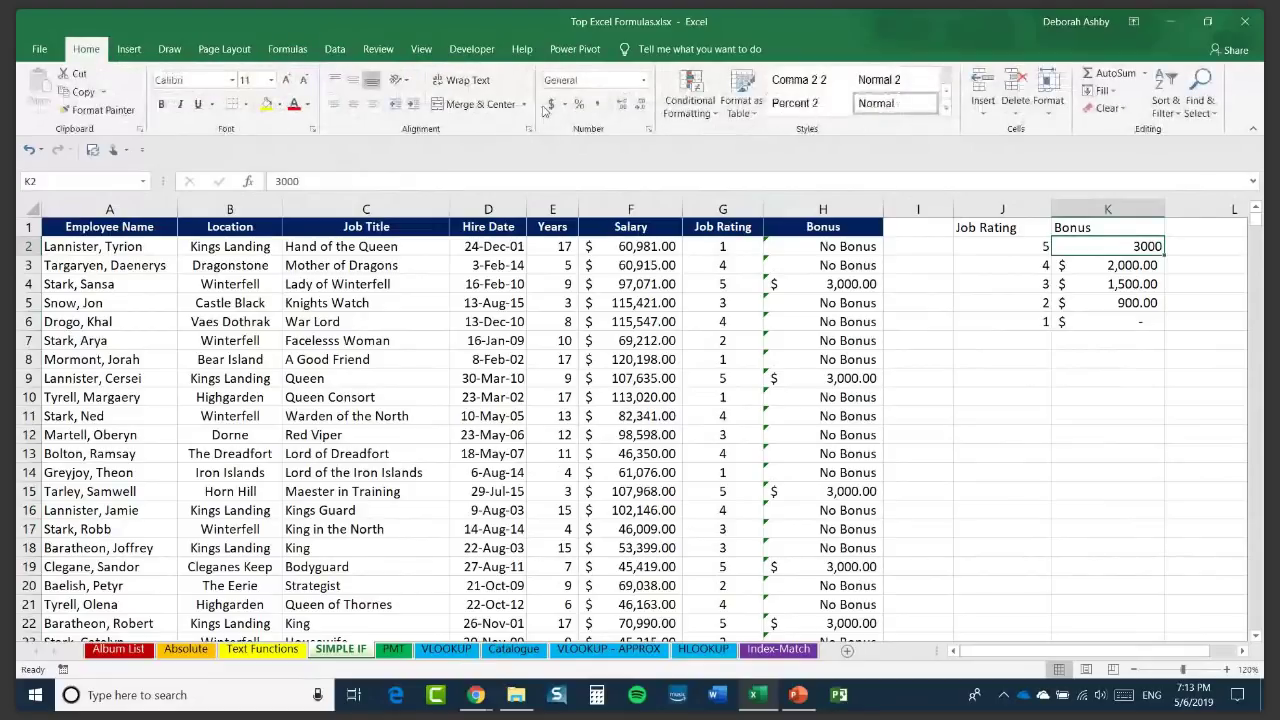
click(1108, 396)
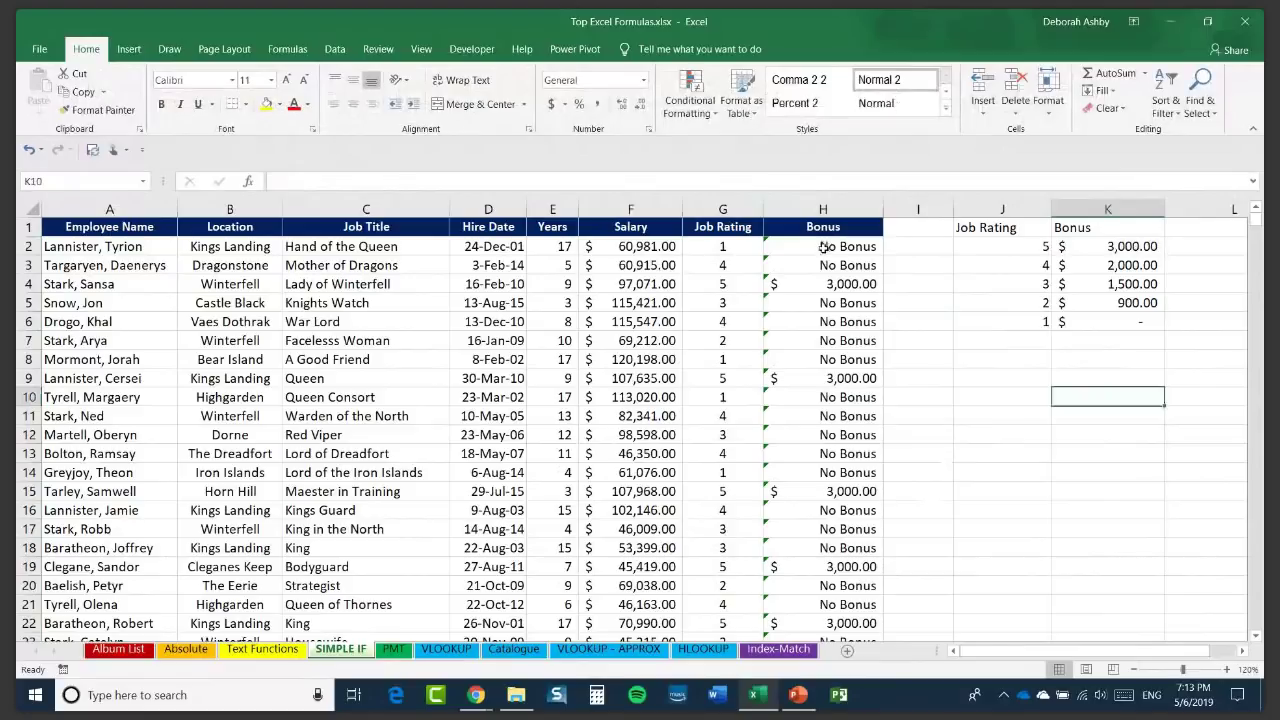
Clear the existing formulas from the employee table's Bonus column and begin a new IF formula in H2.
drag(822, 246, 823, 250)
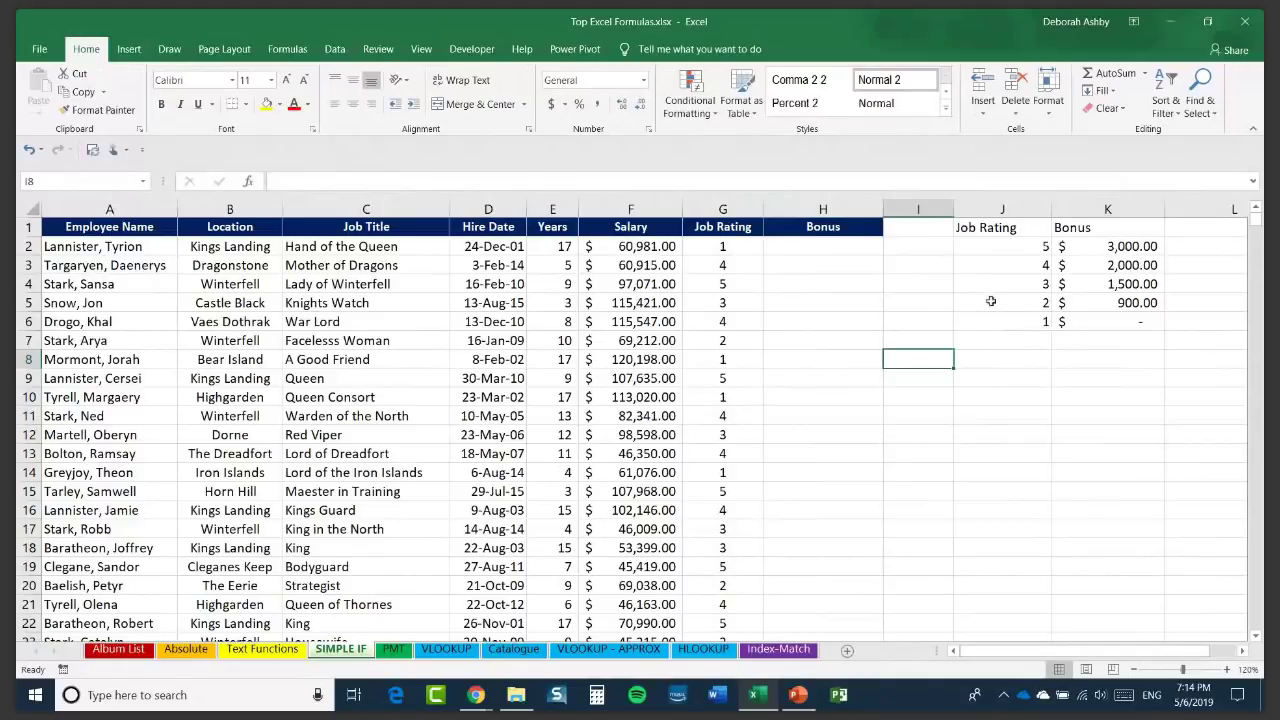
click(785, 246)
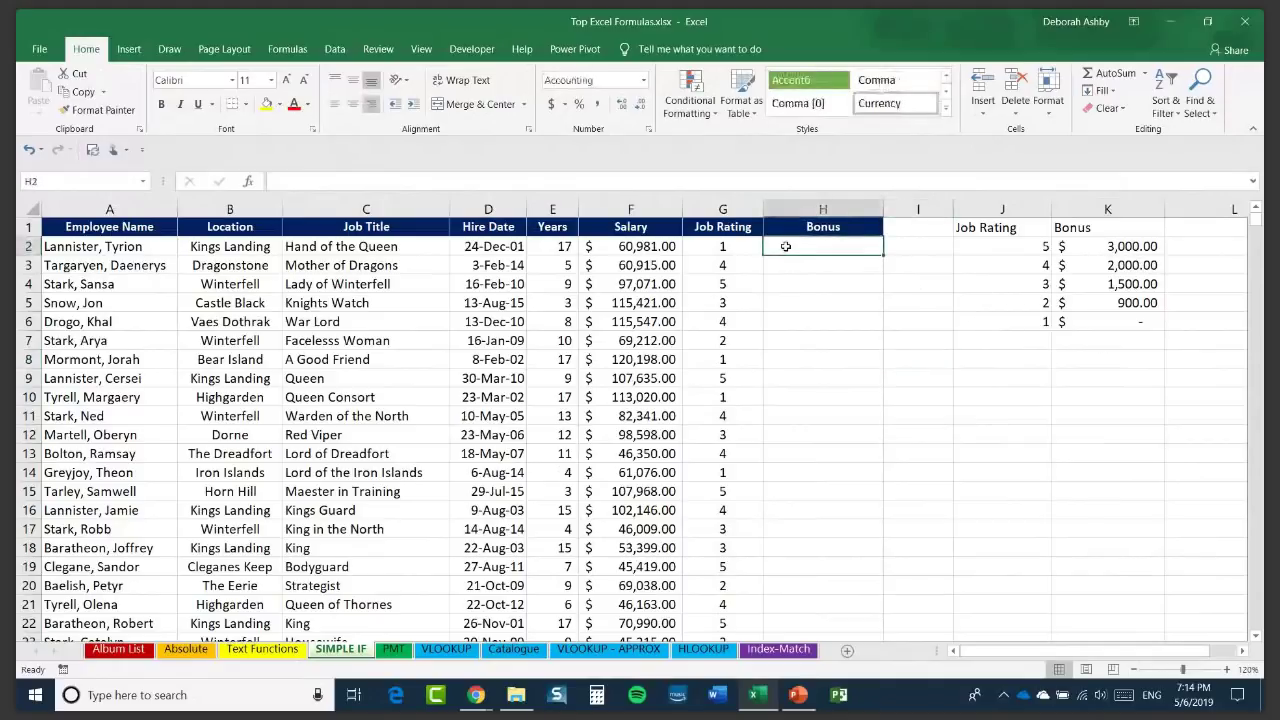
text(=IF)
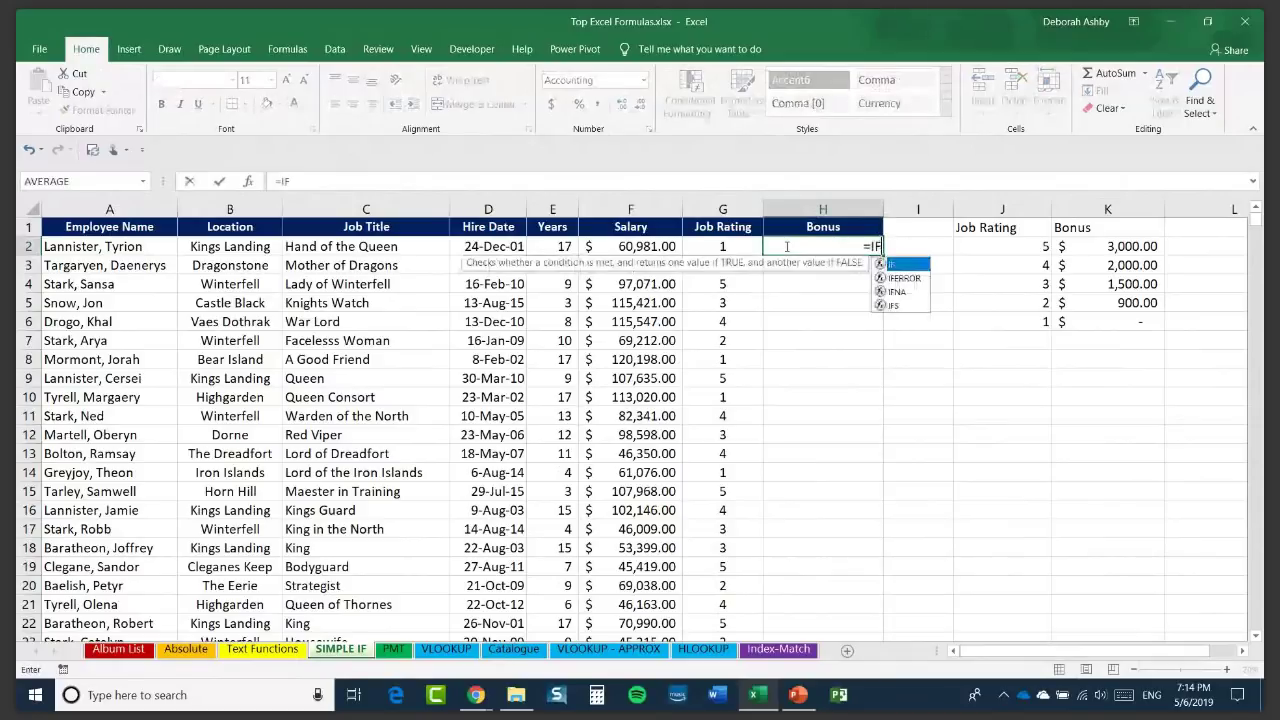
Begin H2's IF formula by testing whether G2 equals $J$2 and returning $K$2 when true.
text(()
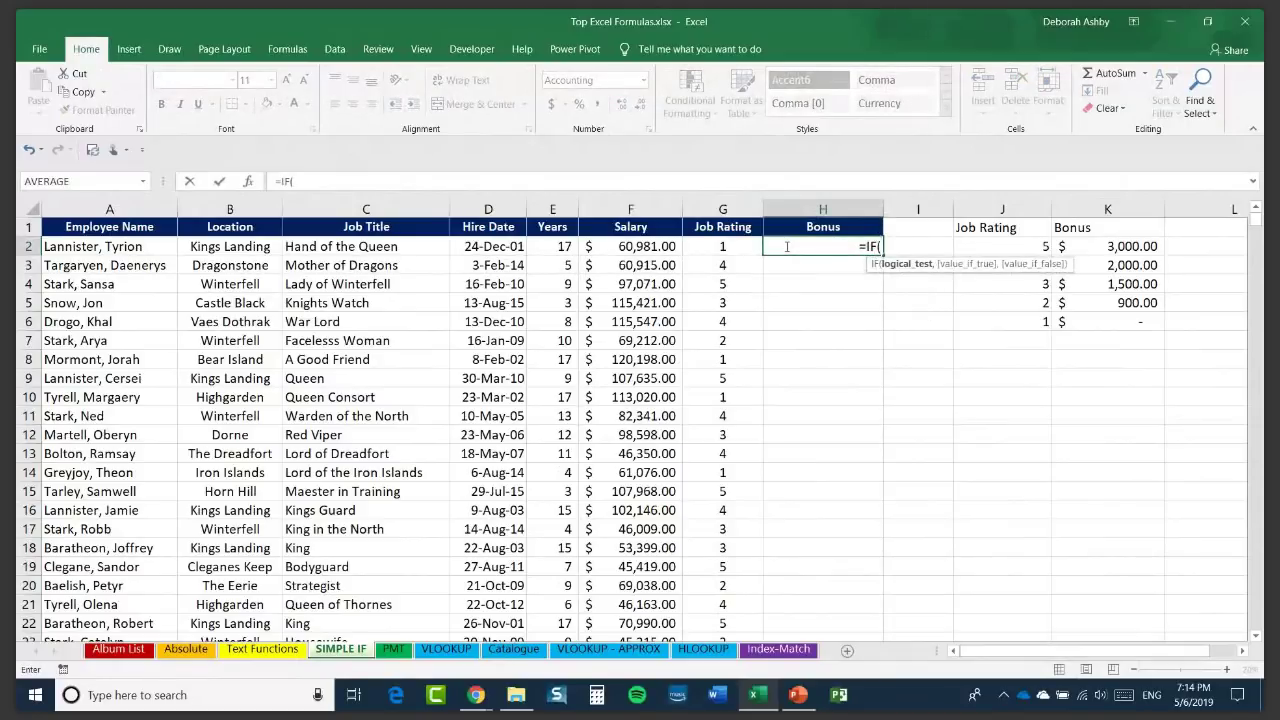
click(706, 245)
text(=)
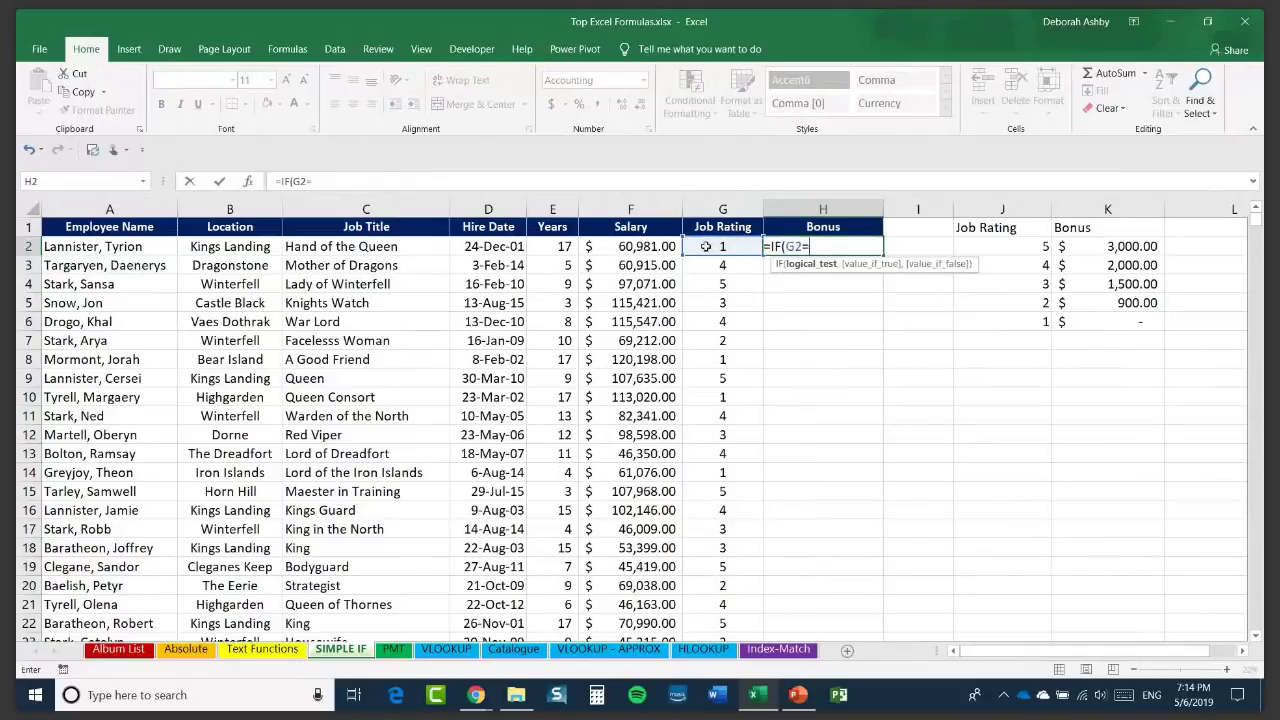
click(1015, 246)
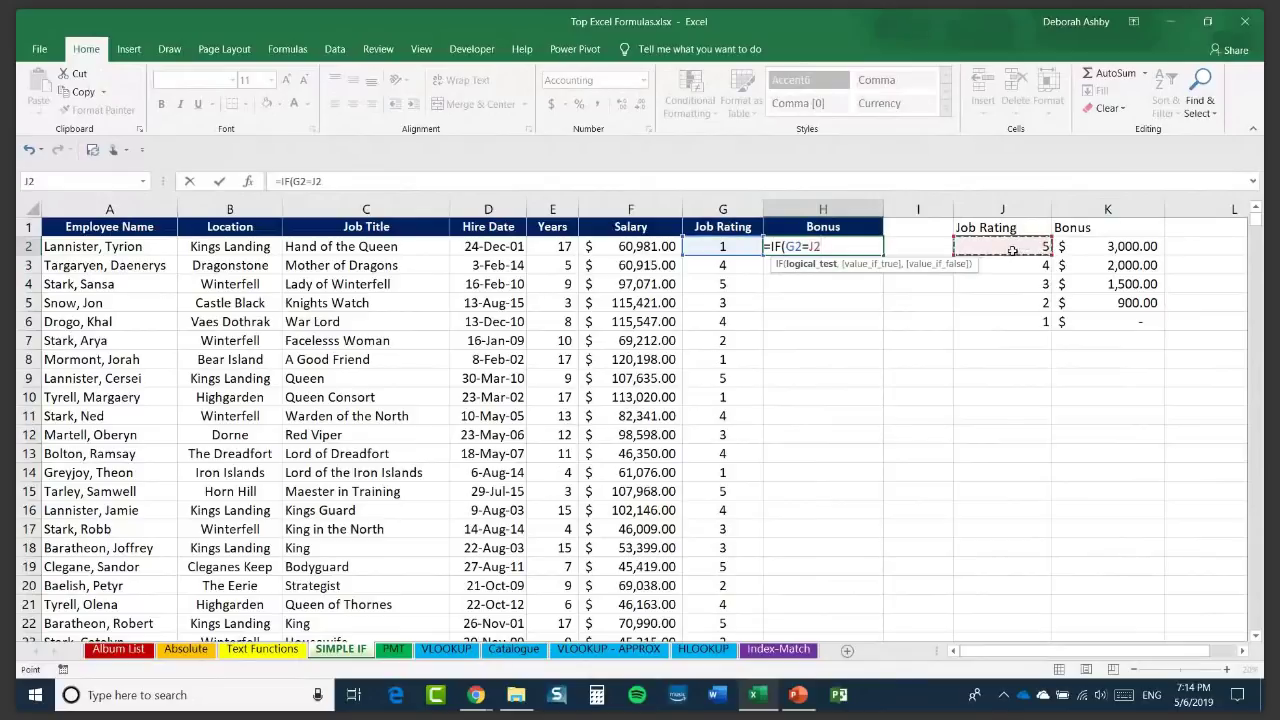
key(F4)
text(,)
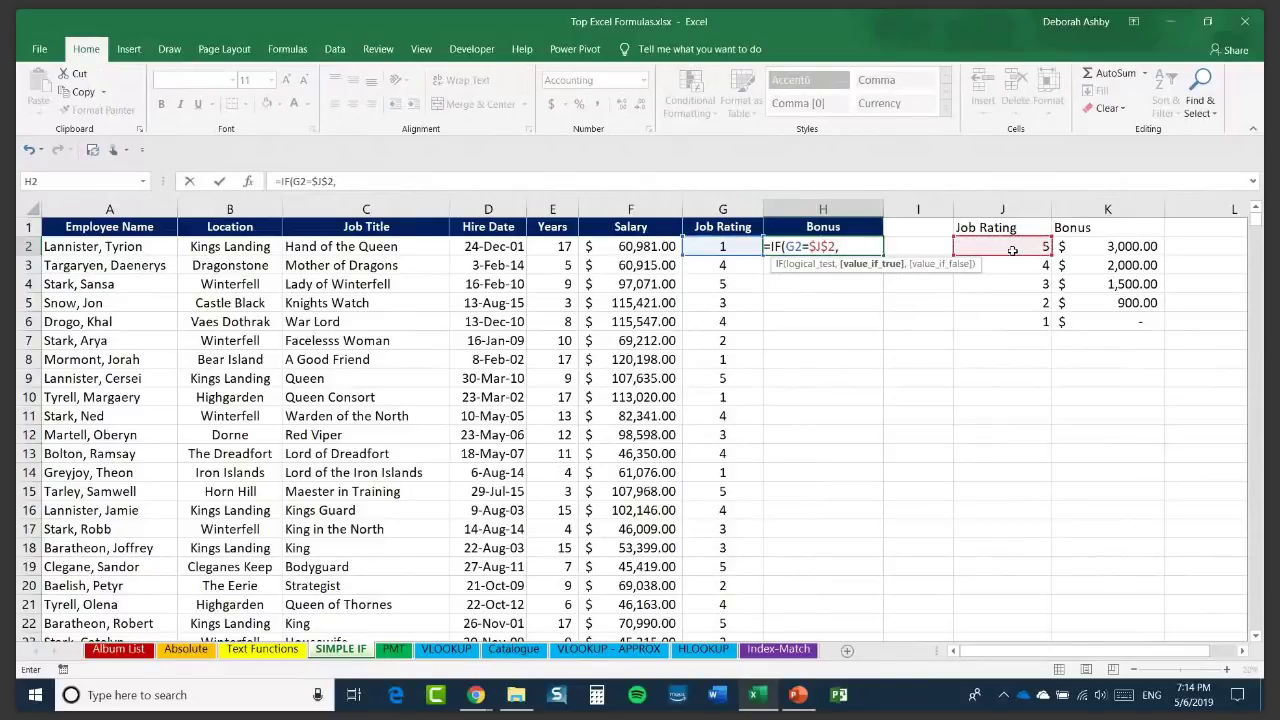
click(1125, 247)
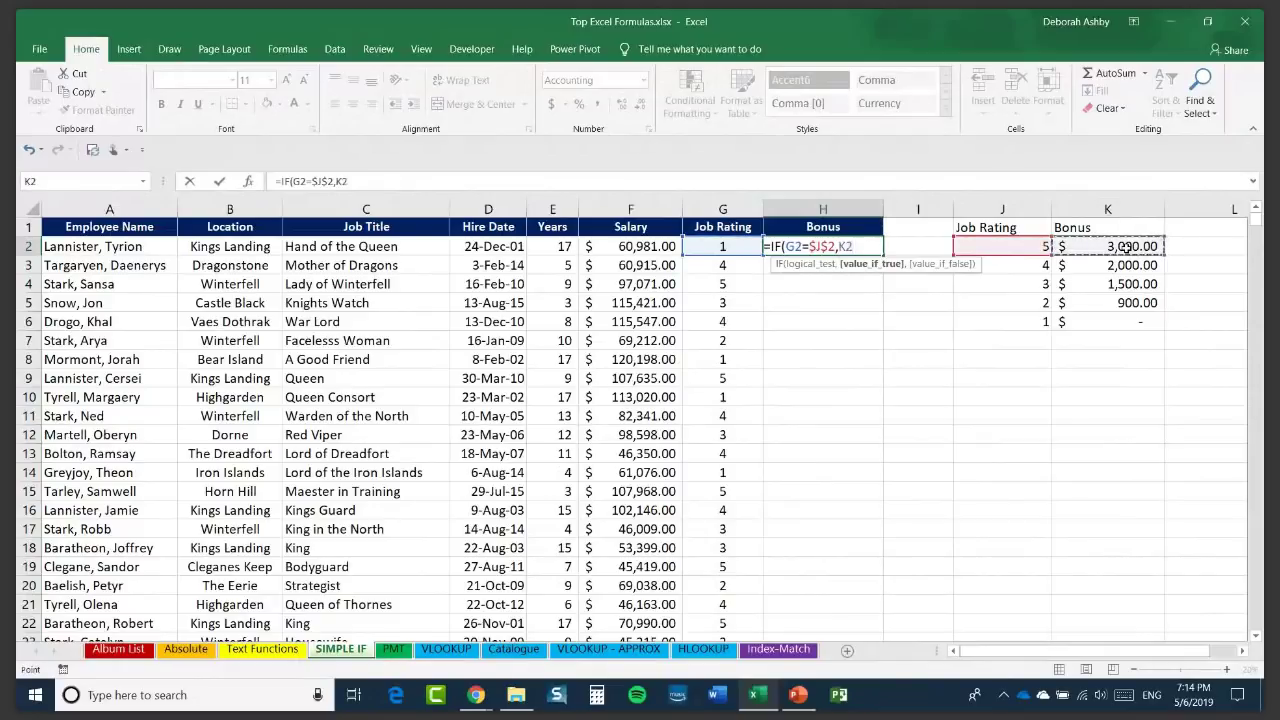
key(F4)
text(,)
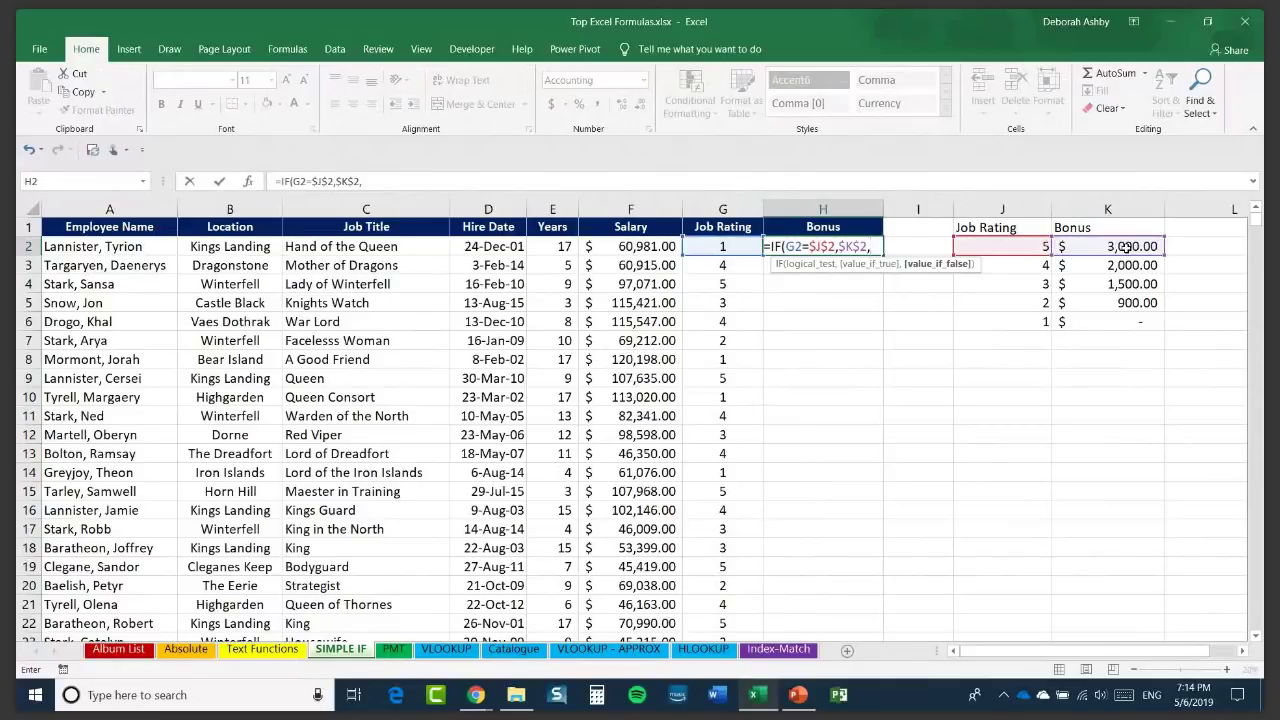
Nest a second IF in the H2 formula that tests whether G2 equals $J$3 and returns $K$3.
text(IF()
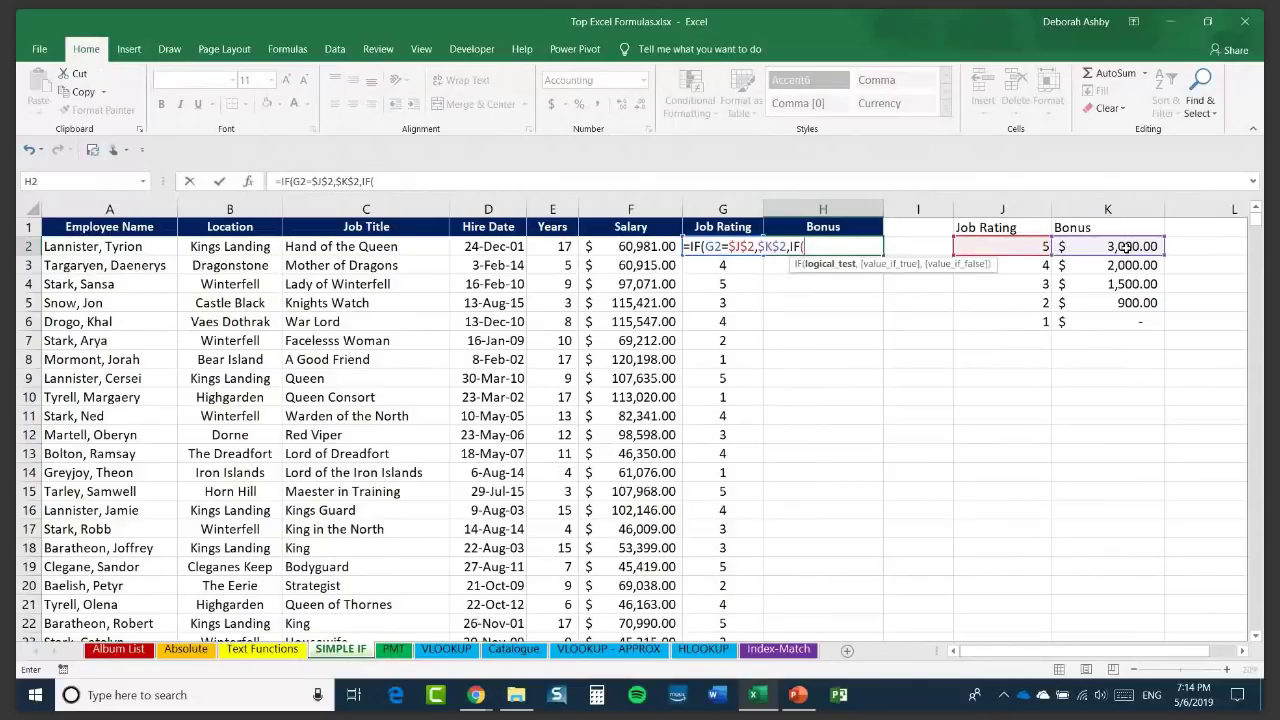
text(G2=)
click(1040, 265)
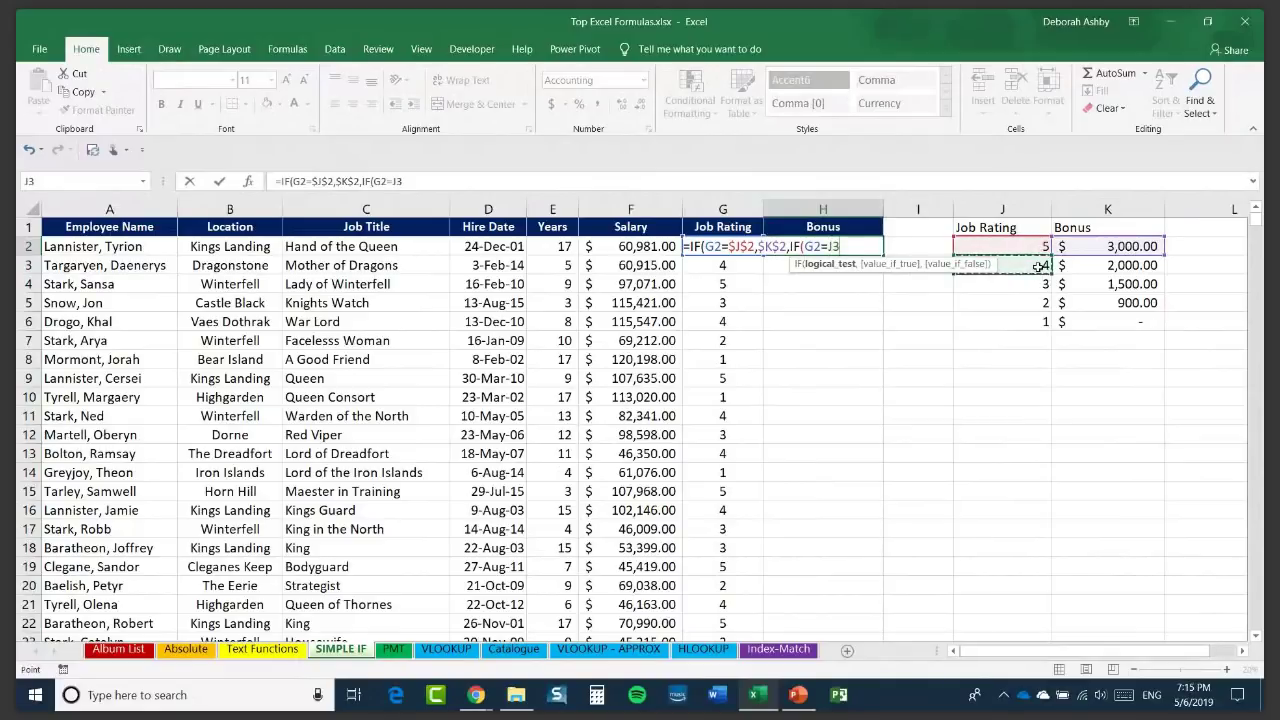
key(F4)
text(,)
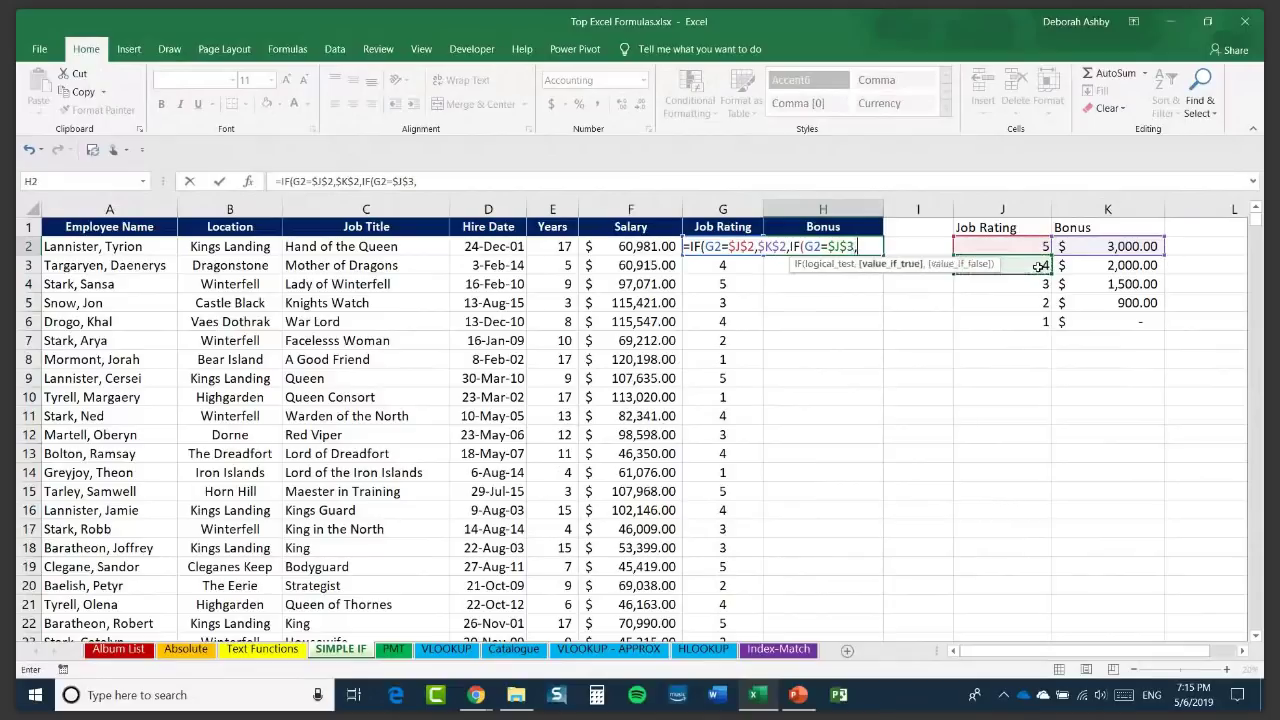
click(1128, 266)
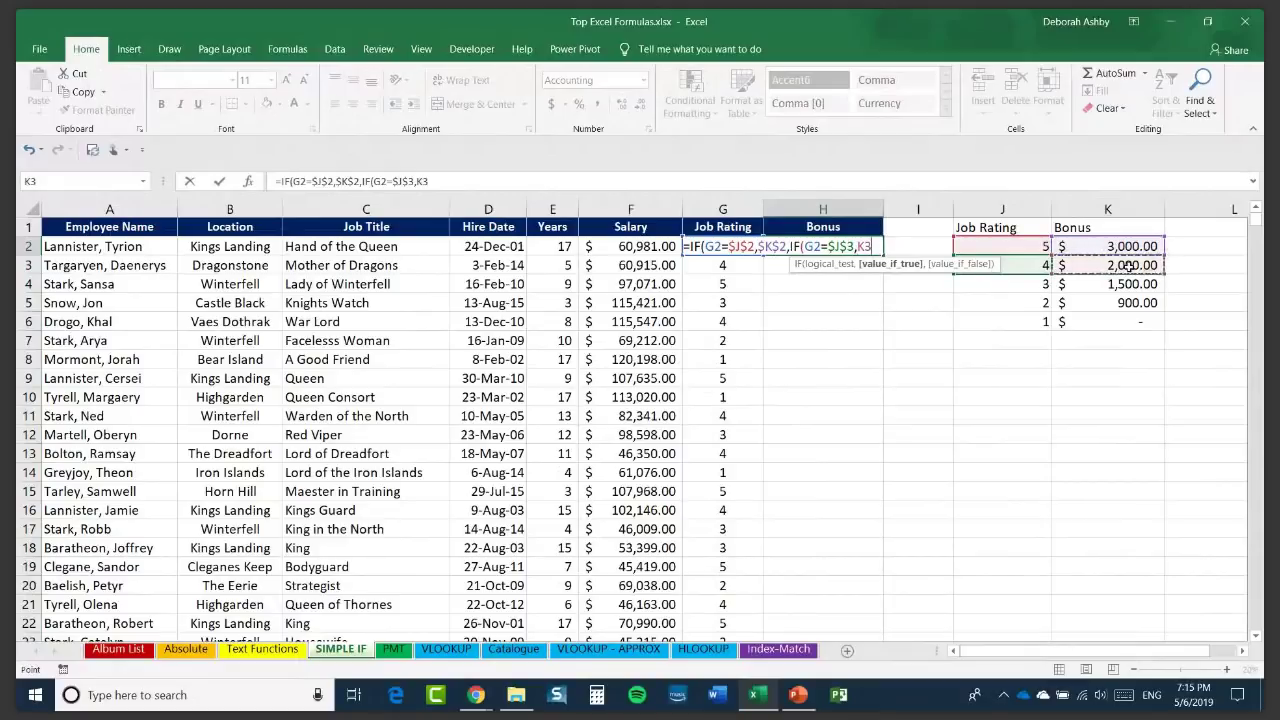
key(F4)
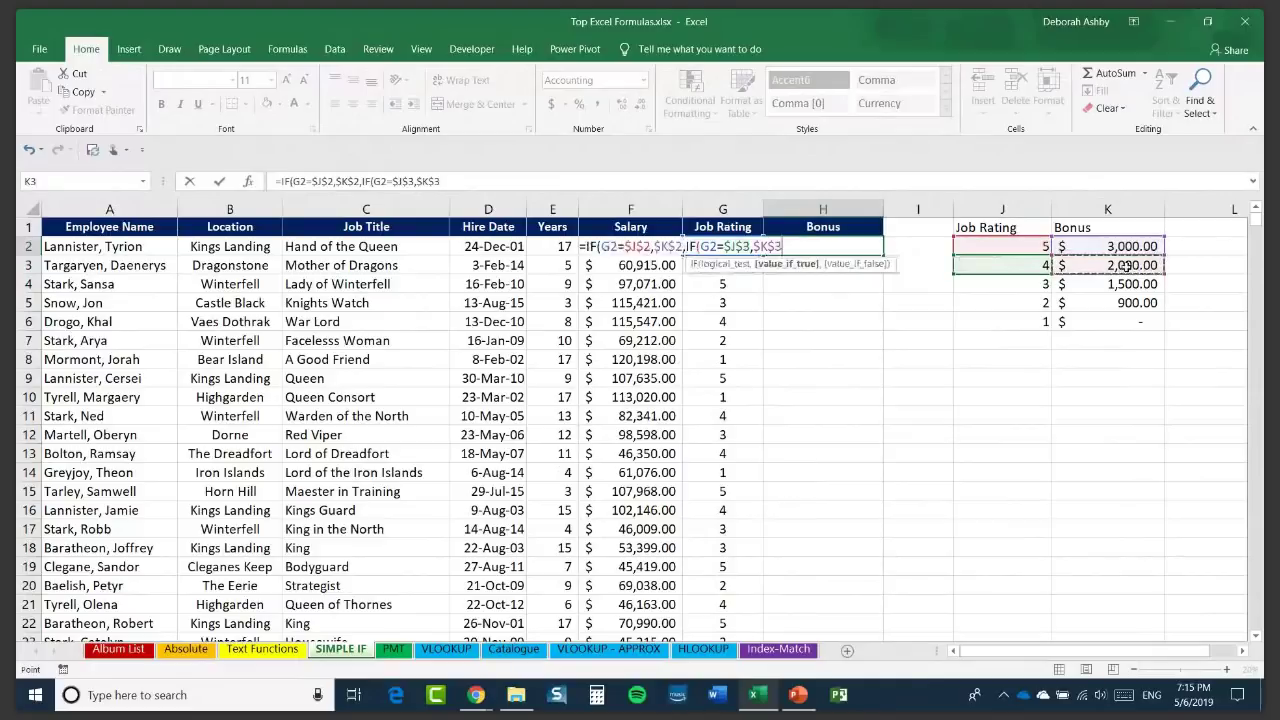
text(,)
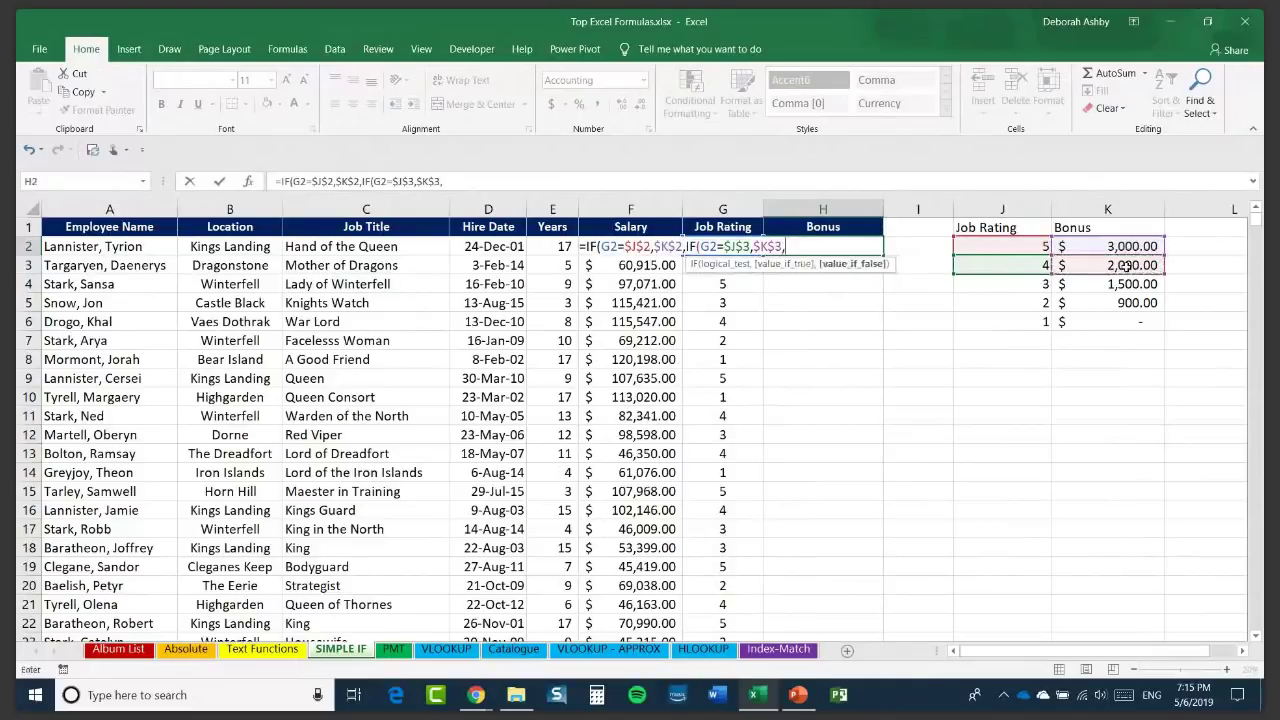
Nest a third IF in the H2 formula that tests whether G2 equals $J$4 and returns $K$4.
text(IF)
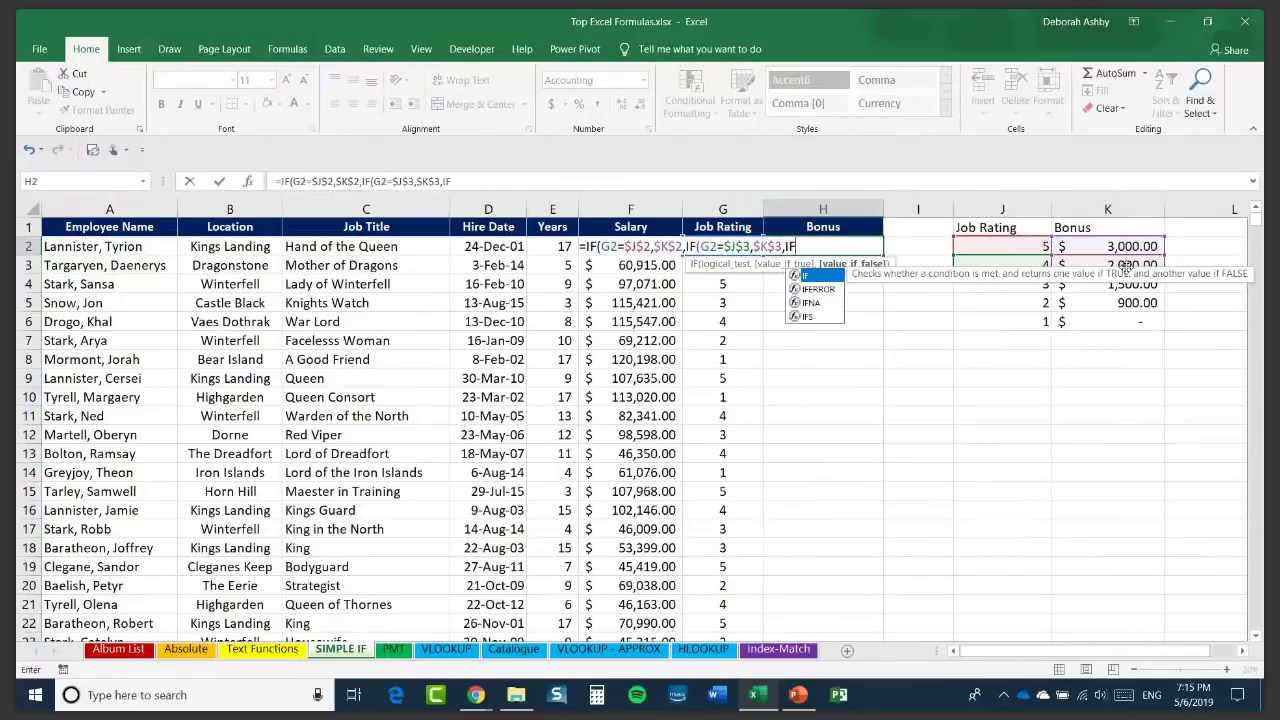
text(()
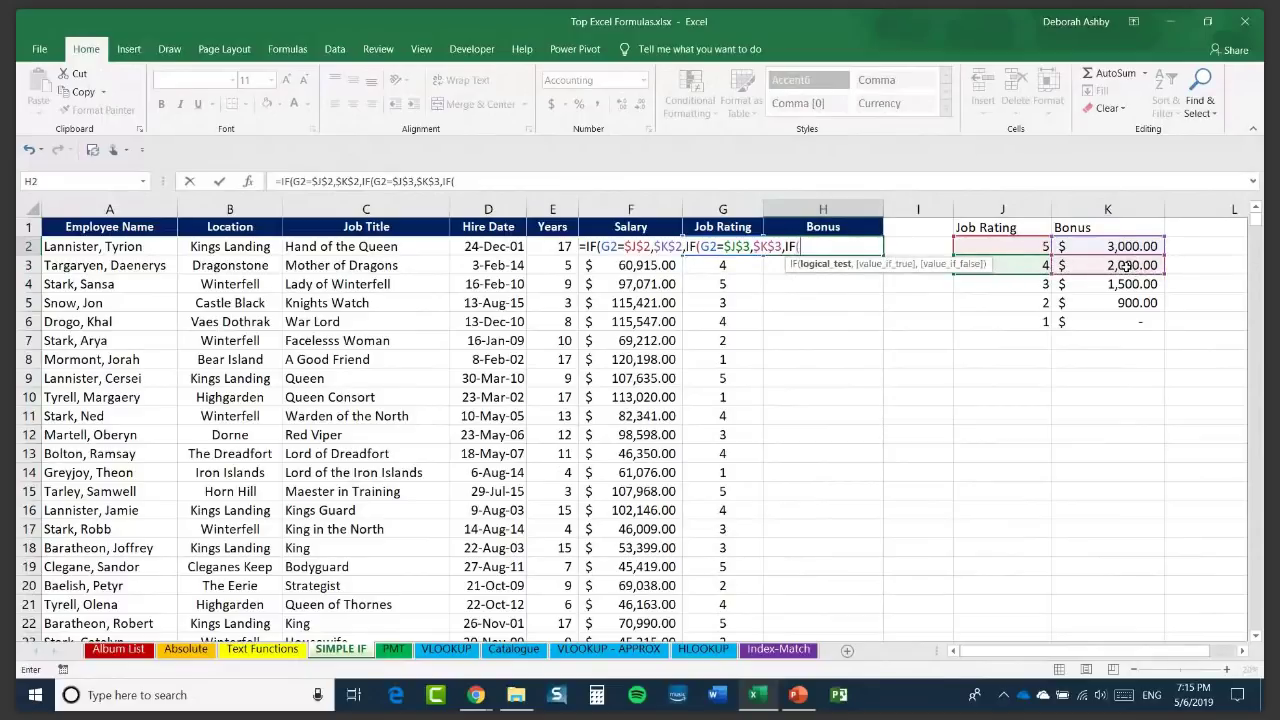
text(G2=)
click(1035, 286)
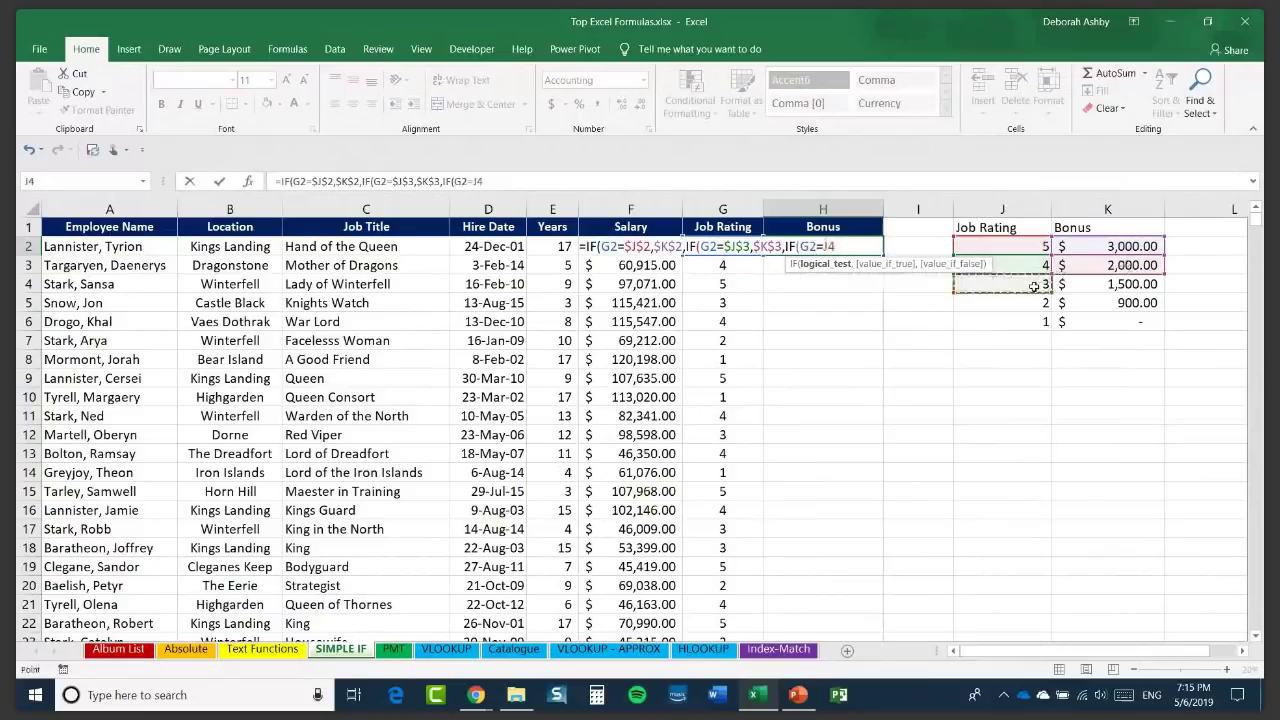
key(F4)
text(,)
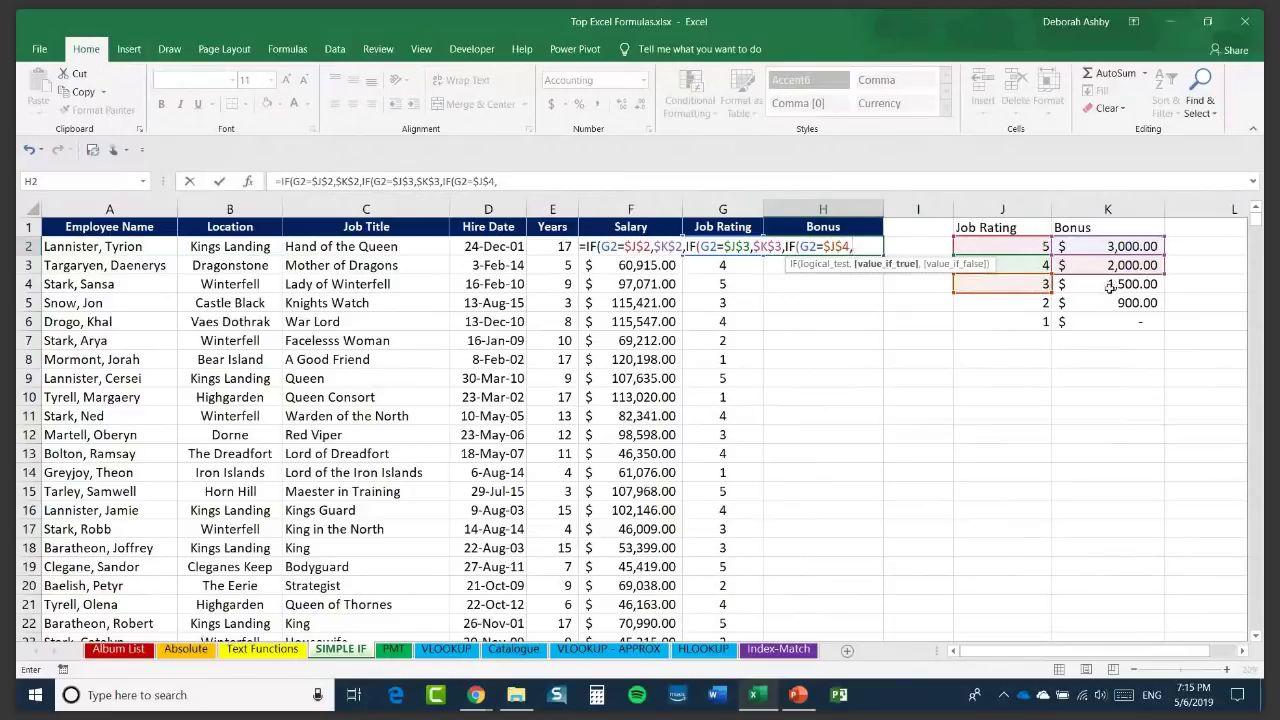
click(1109, 287)
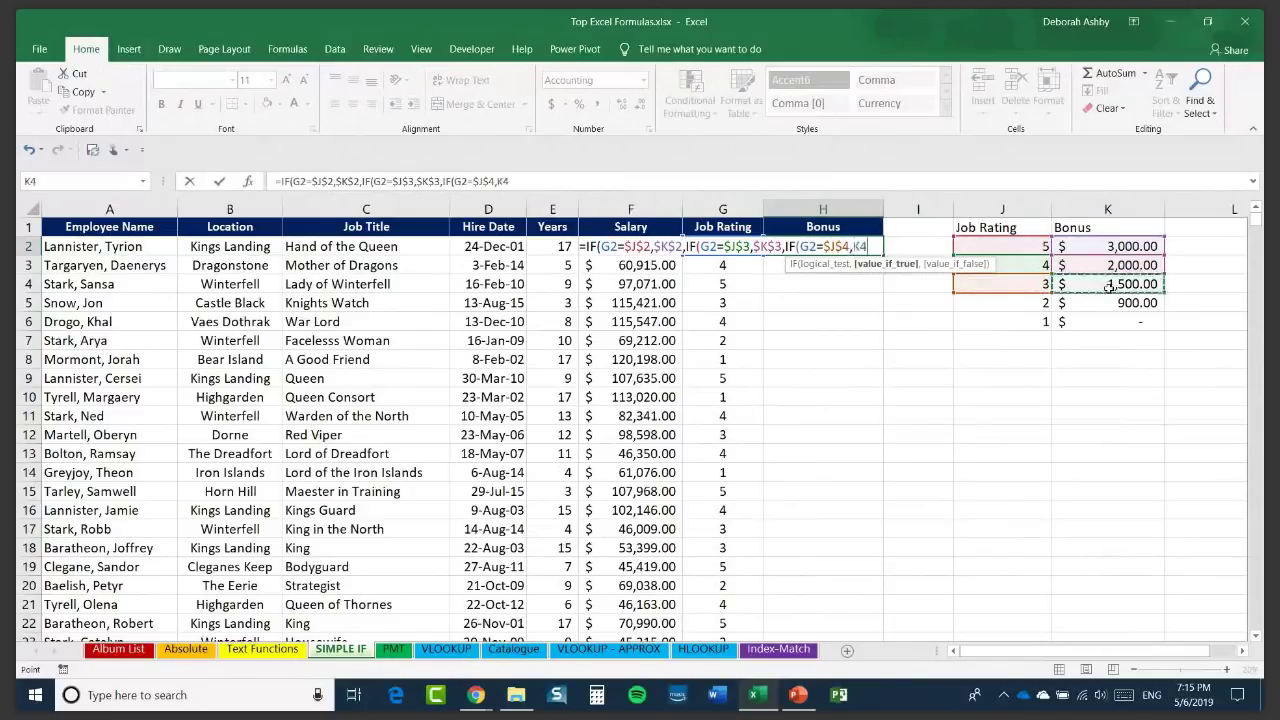
key(F4)
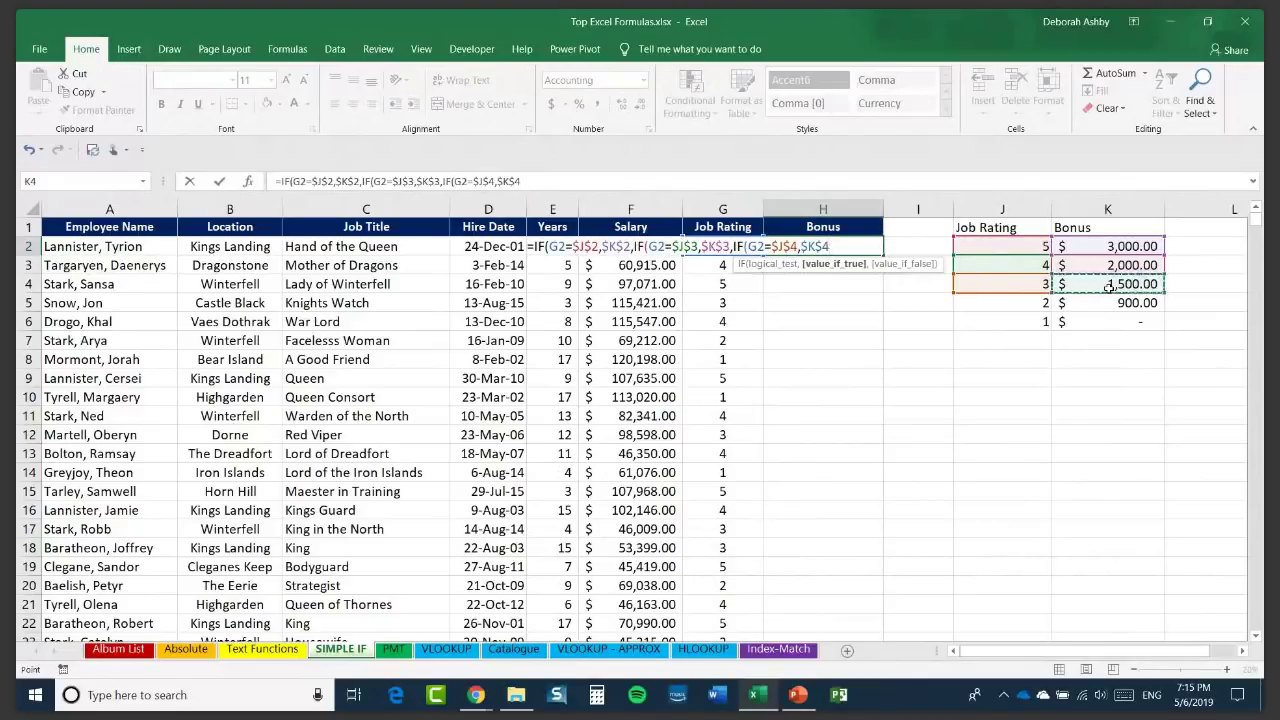
text(,)
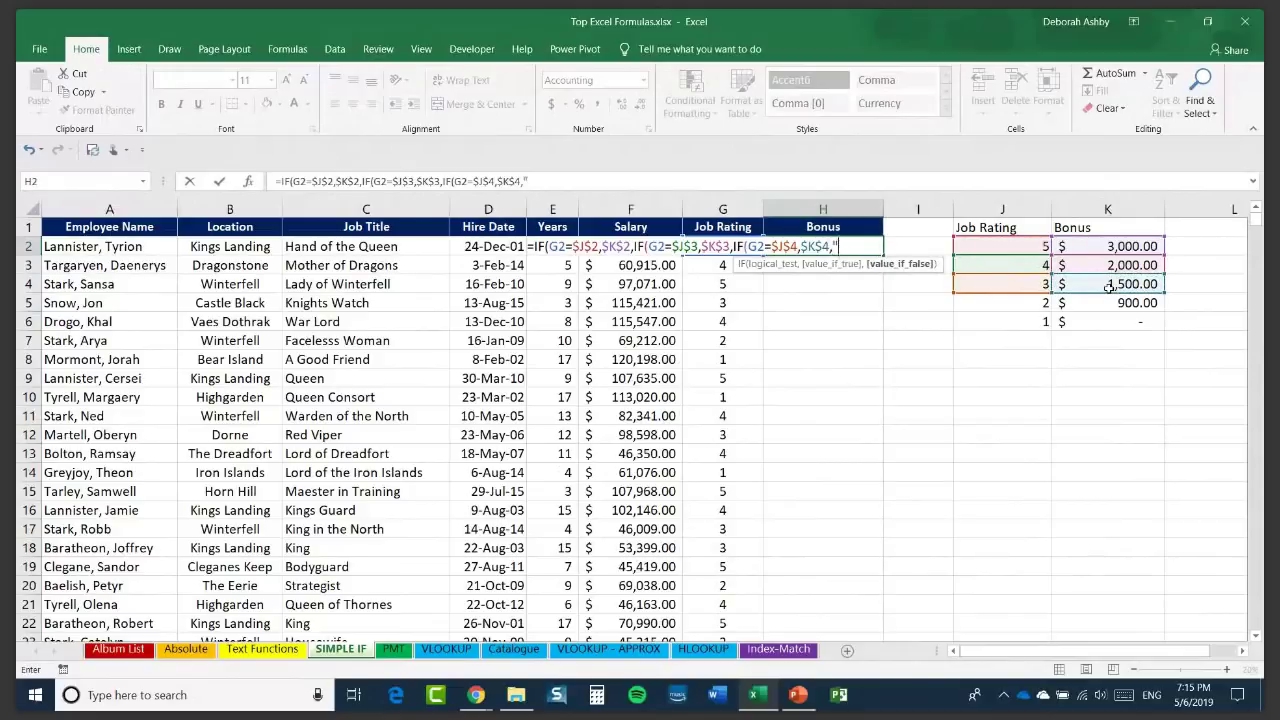
Complete the H2 formula with "No Bonus" as the final false value and fill it down the Bonus column.
text("No Bonus)
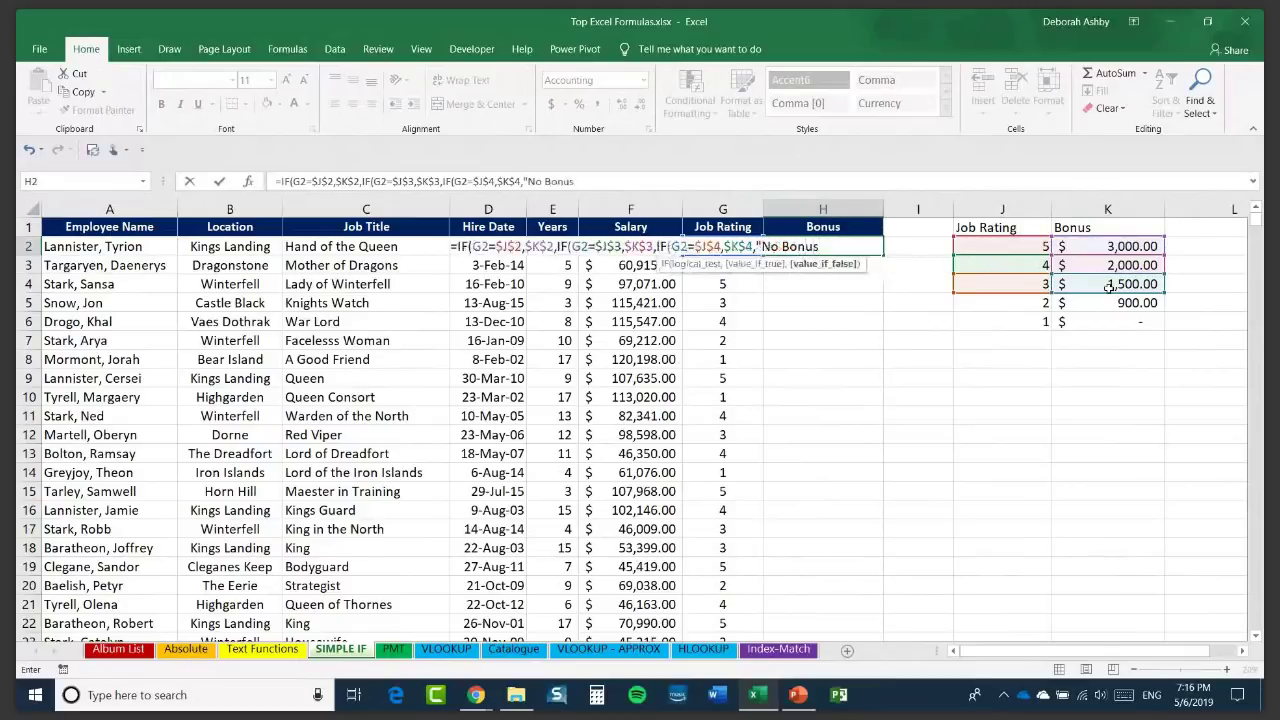
text(")
text()))))
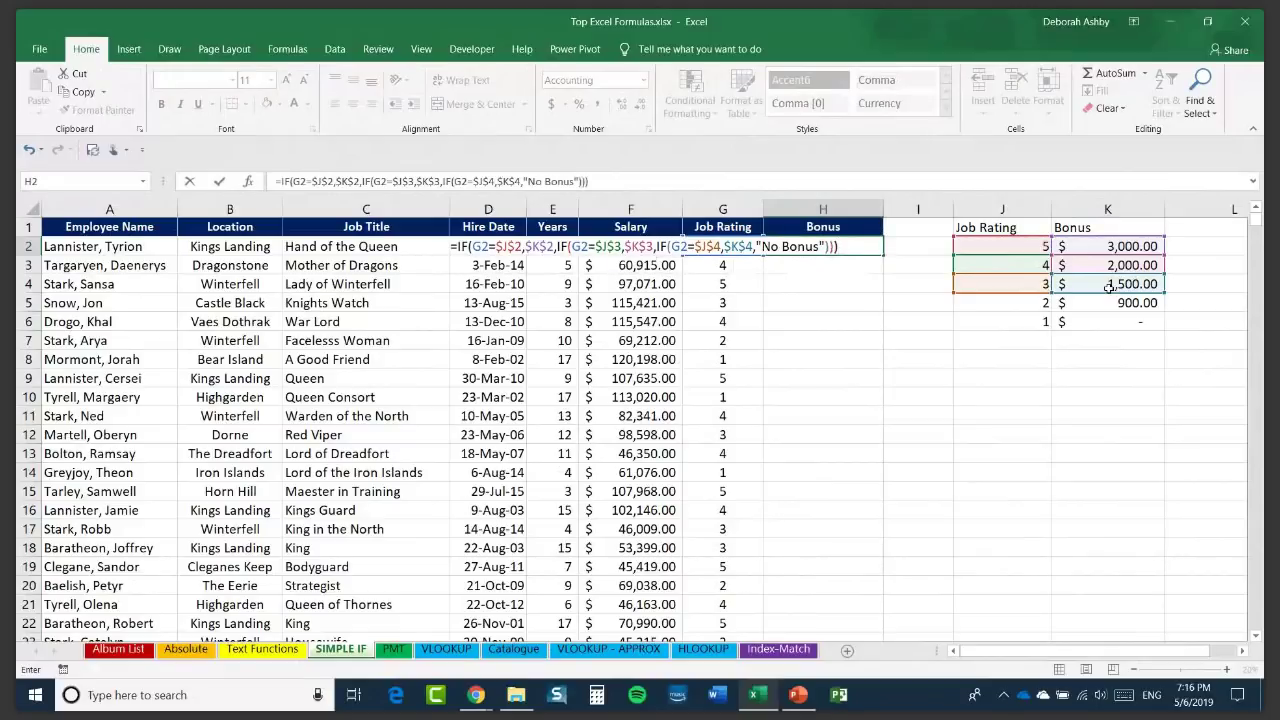
key(Return)
click(828, 247)
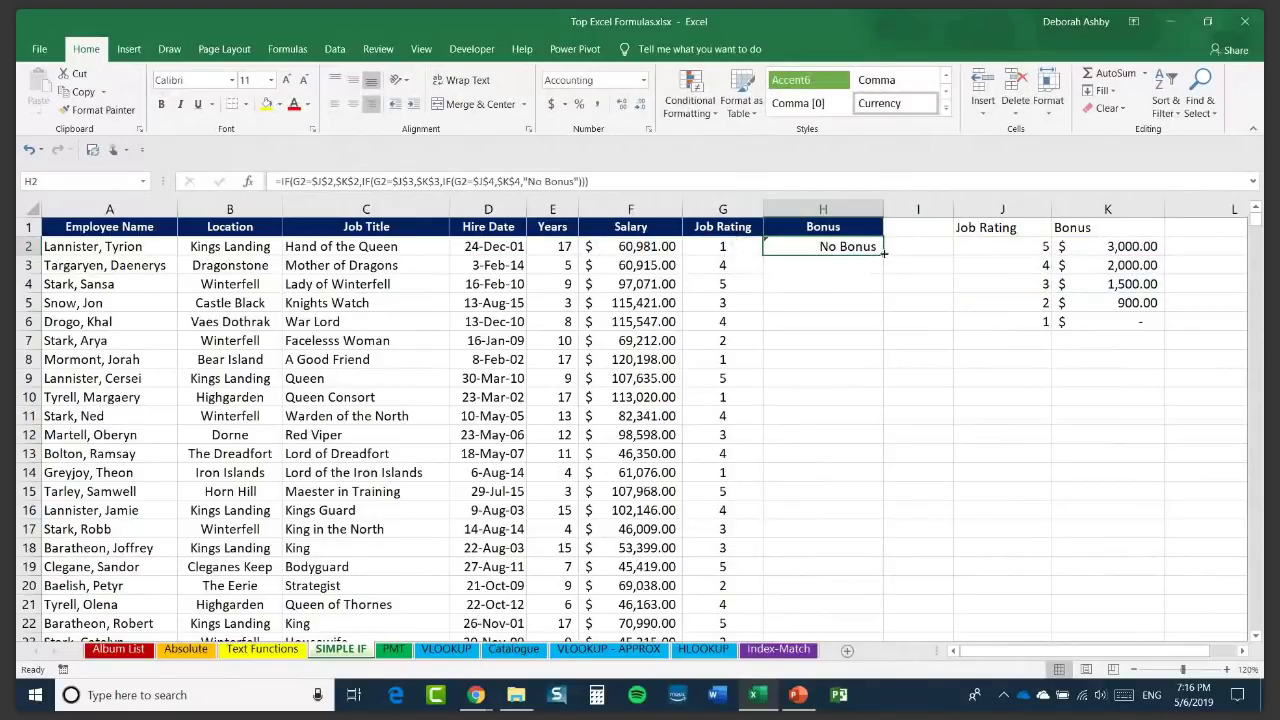
double_click(884, 253)
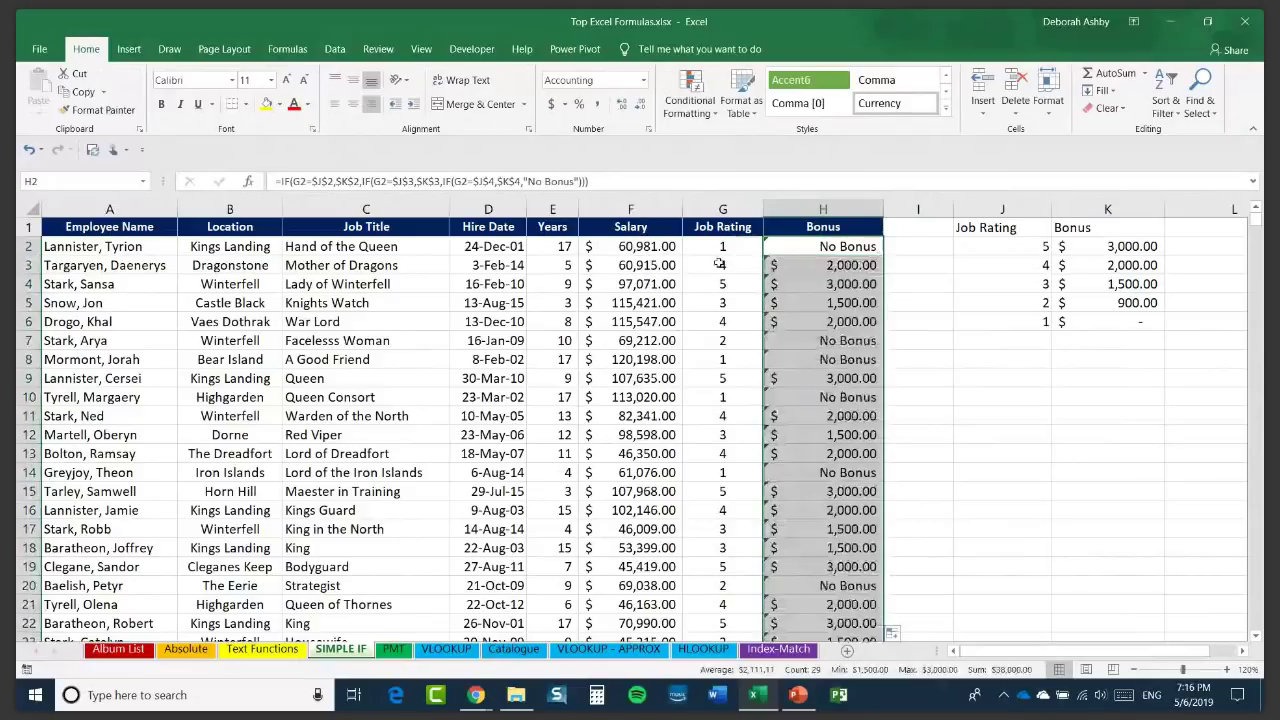
Check several filled Bonus cells against their job ratings and the bonus lookup table.
click(838, 265)
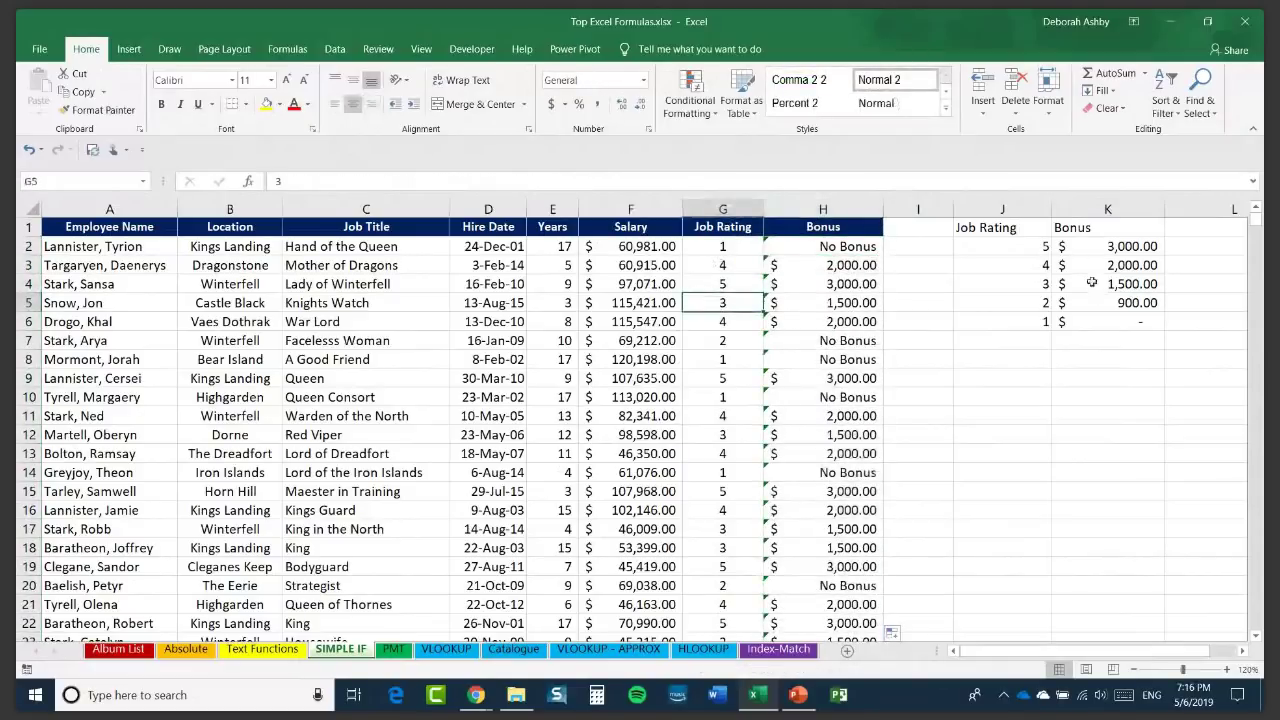
click(725, 266)
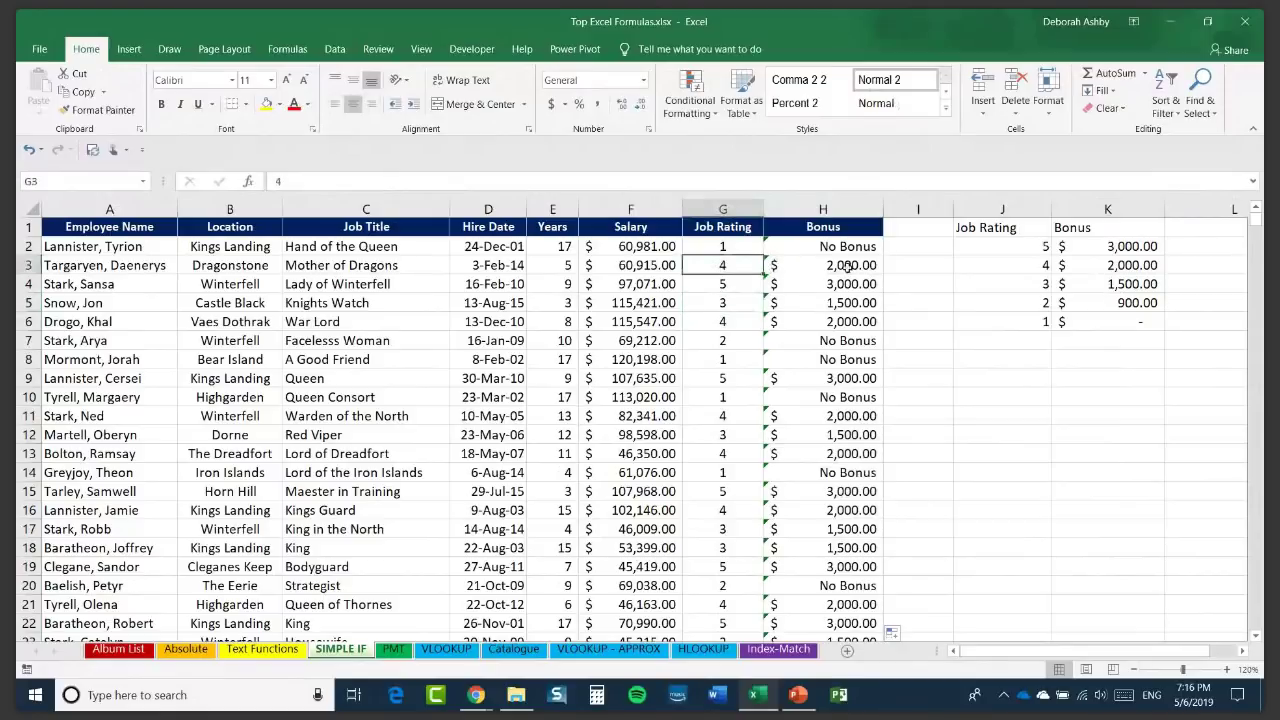
click(832, 247)
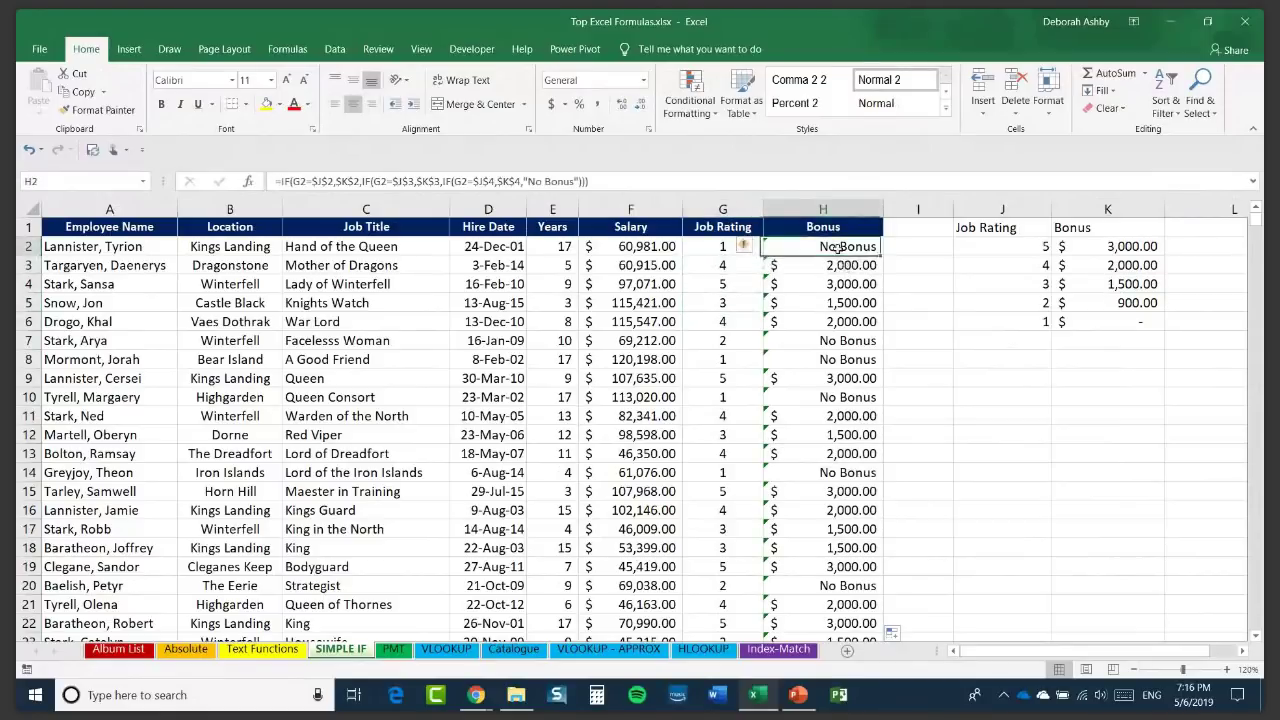
click(822, 342)
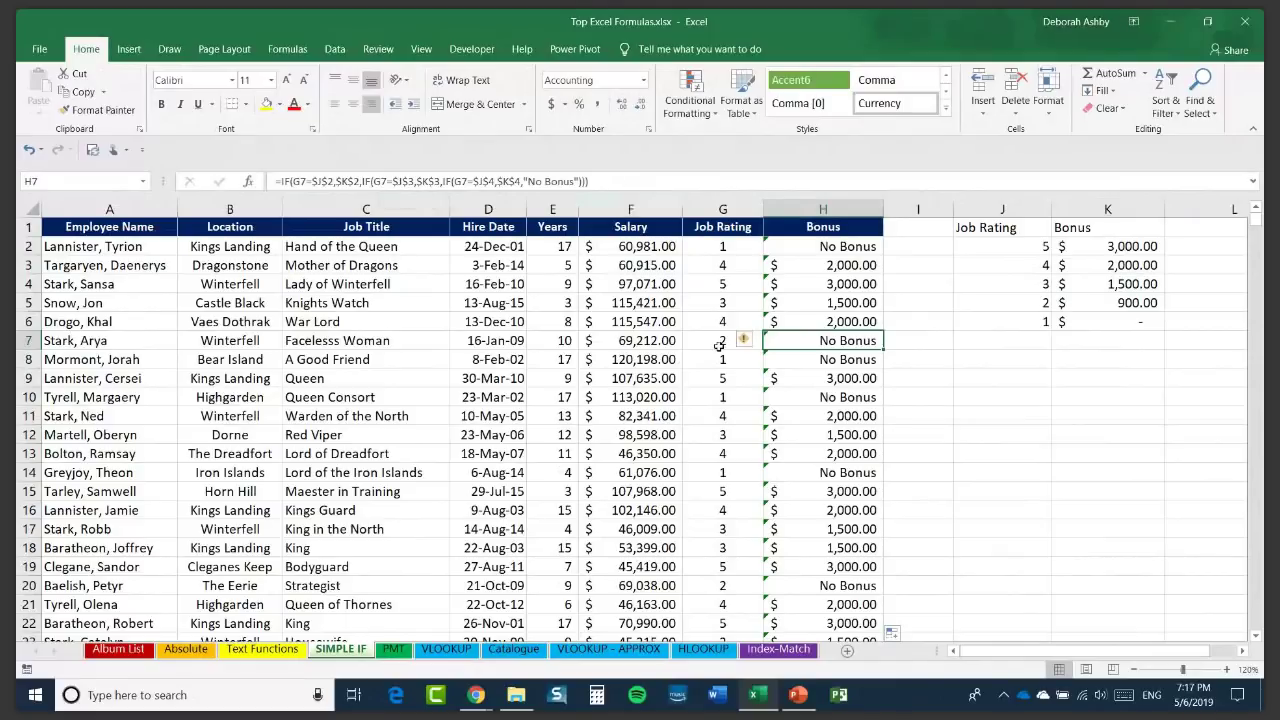
click(903, 408)
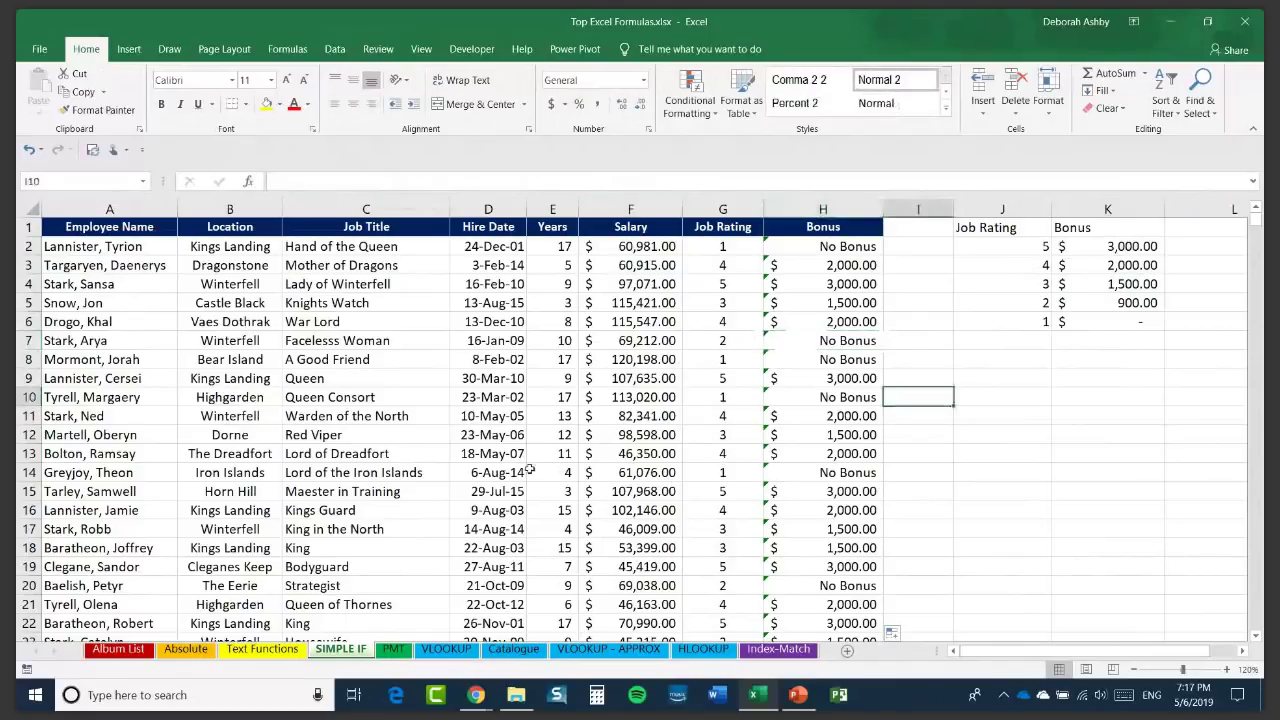
Switch to the PMT sheet and review the Principal, Term and Rate cells, ending on the Payment cell C6.
click(393, 650)
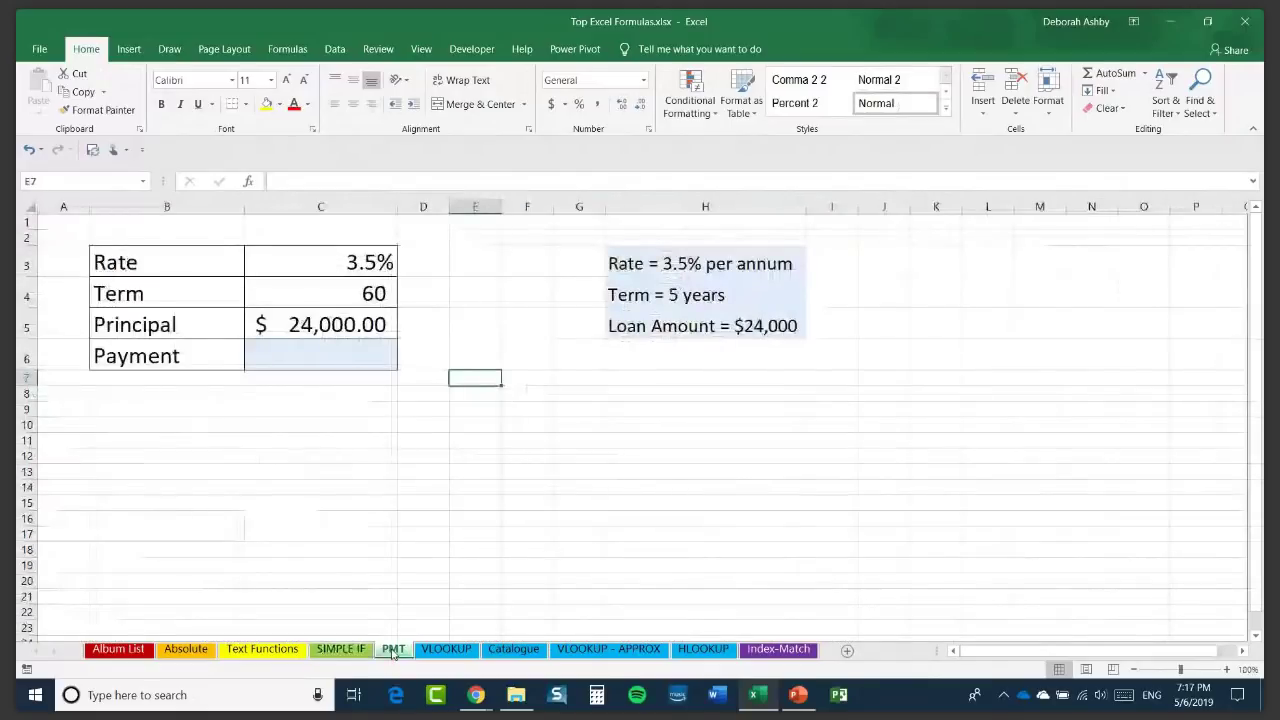
click(665, 514)
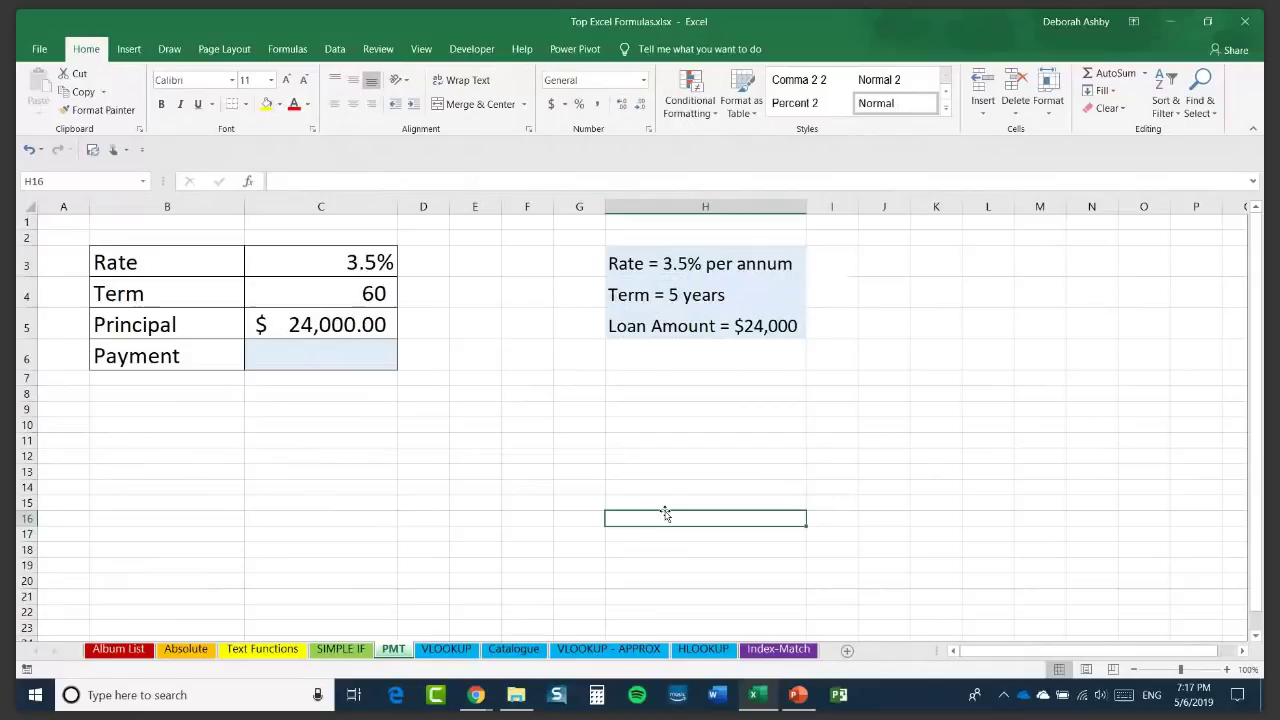
click(316, 437)
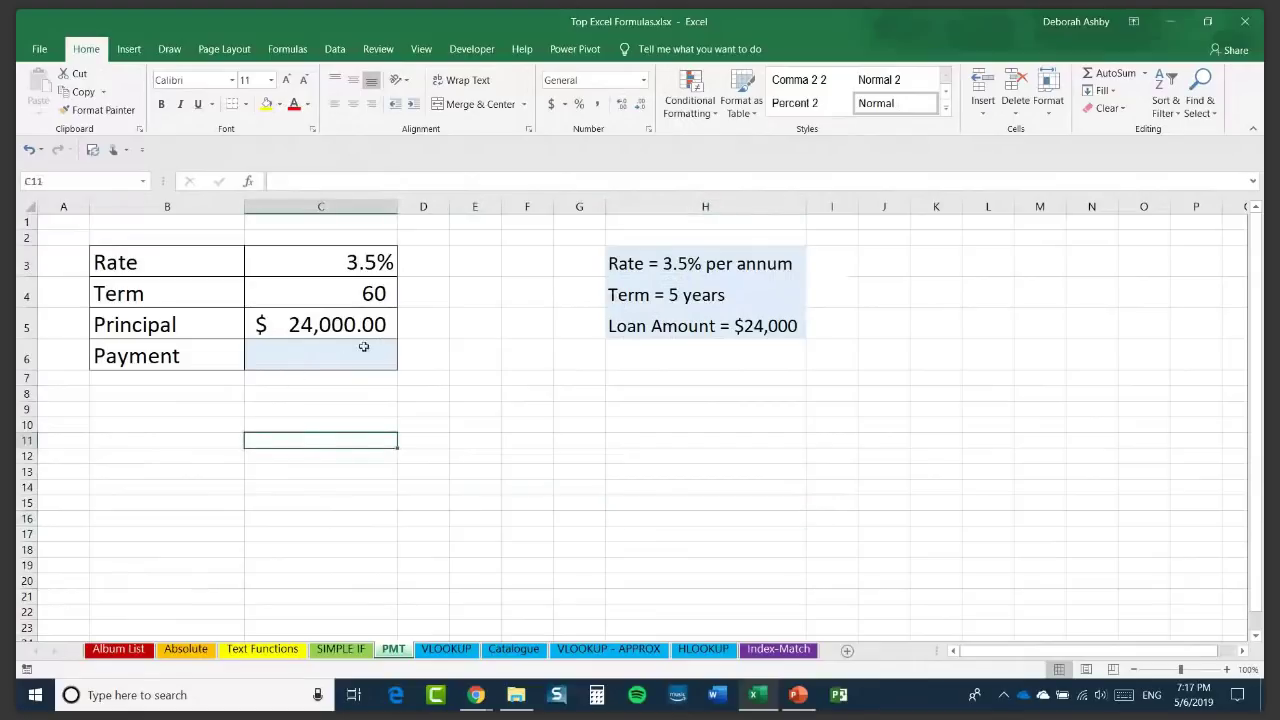
click(318, 326)
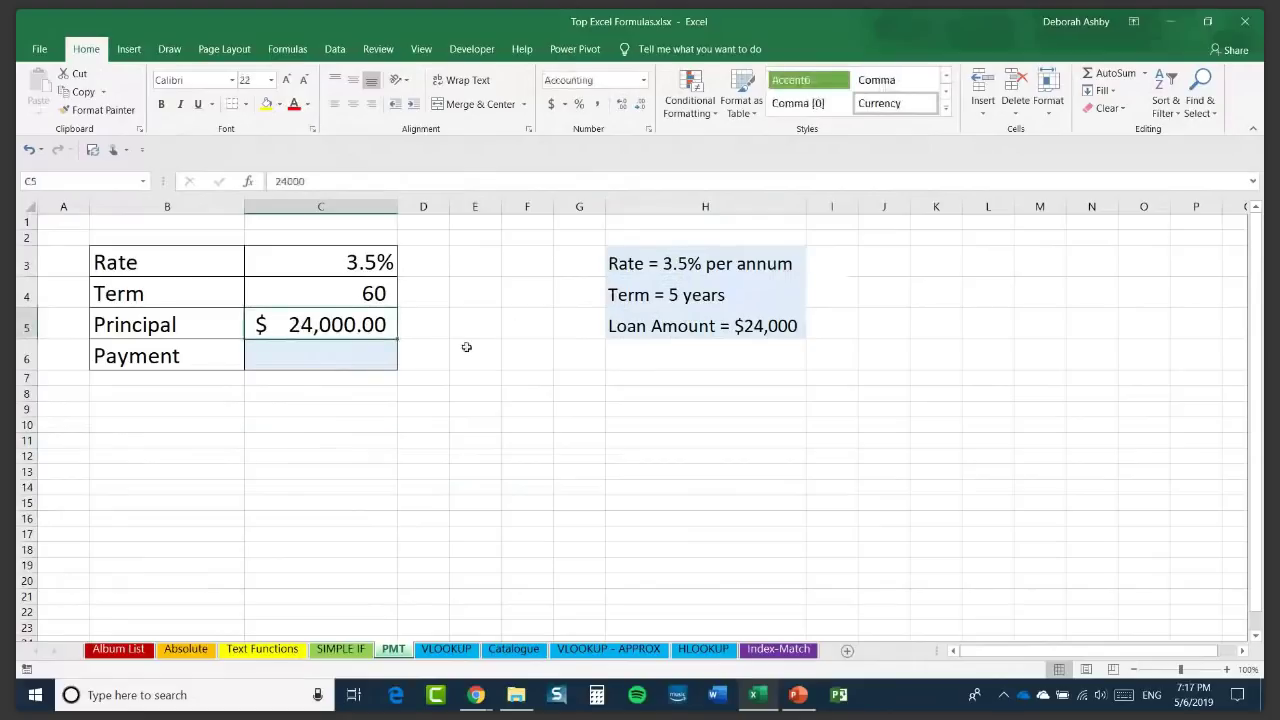
click(305, 293)
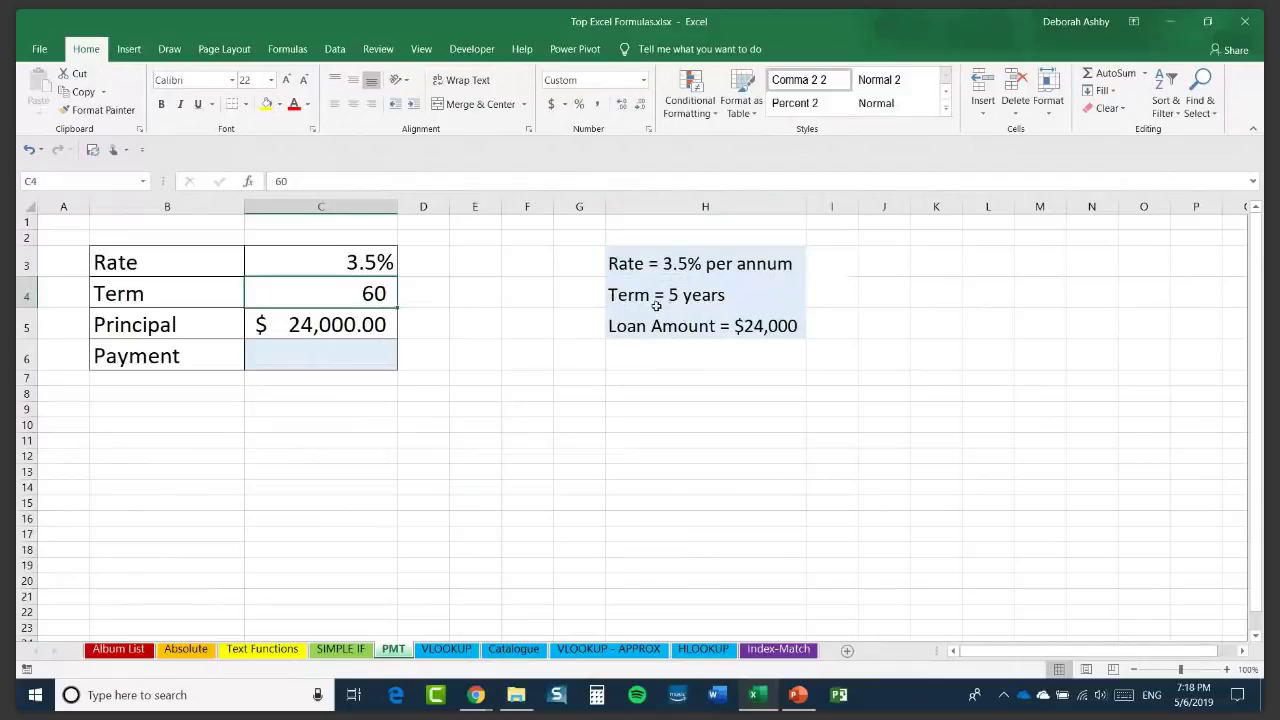
click(298, 262)
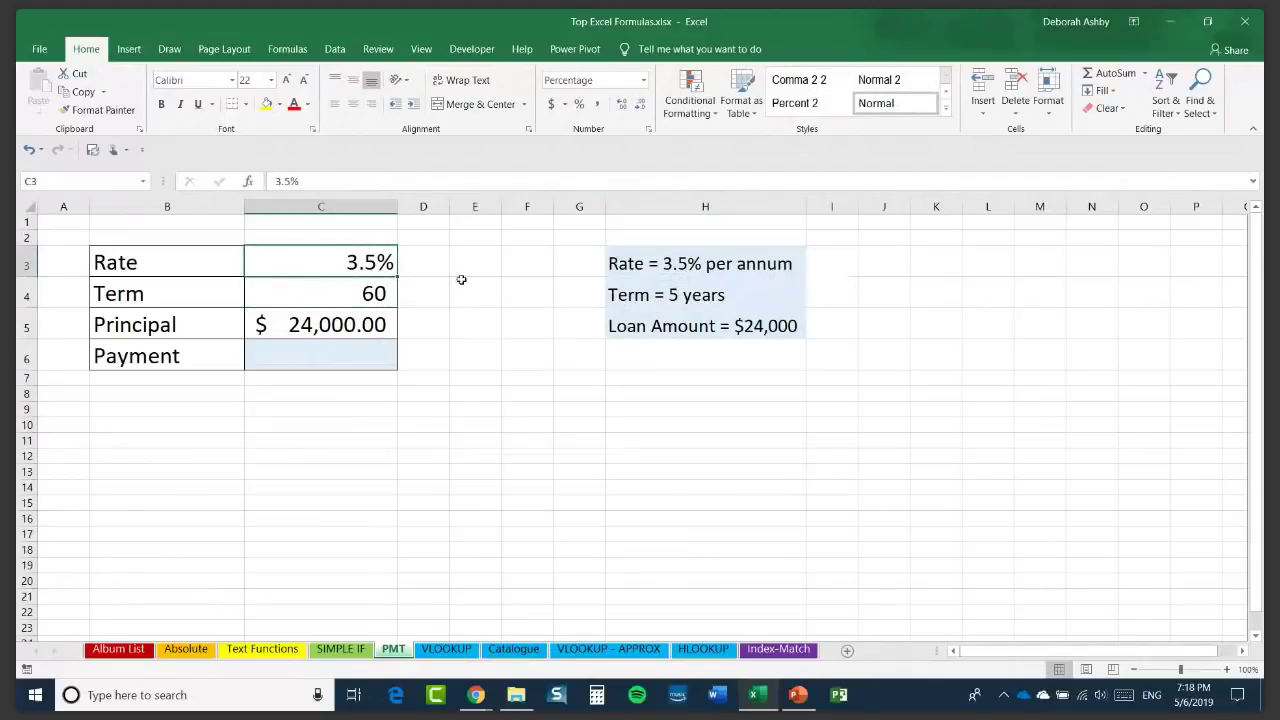
click(297, 361)
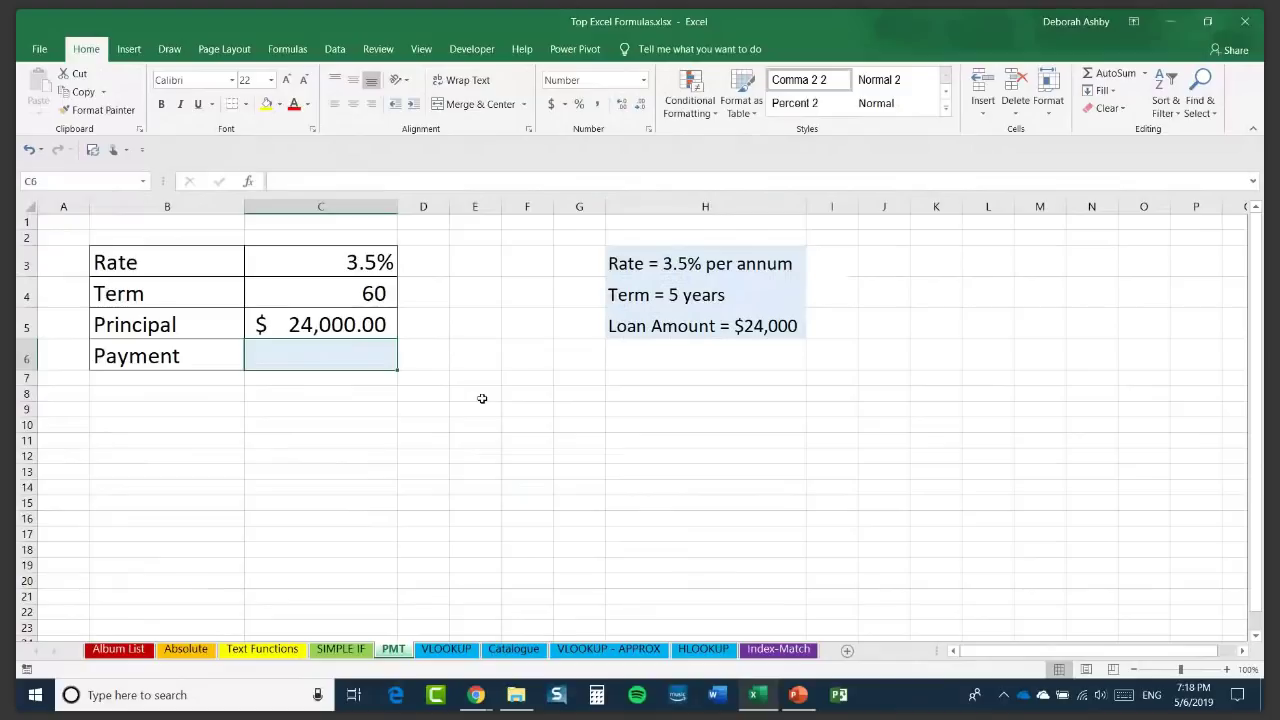
Start a PMT formula in the Payment cell C6 with the annual rate in C3 divided by 12 as the rate.
text(=)
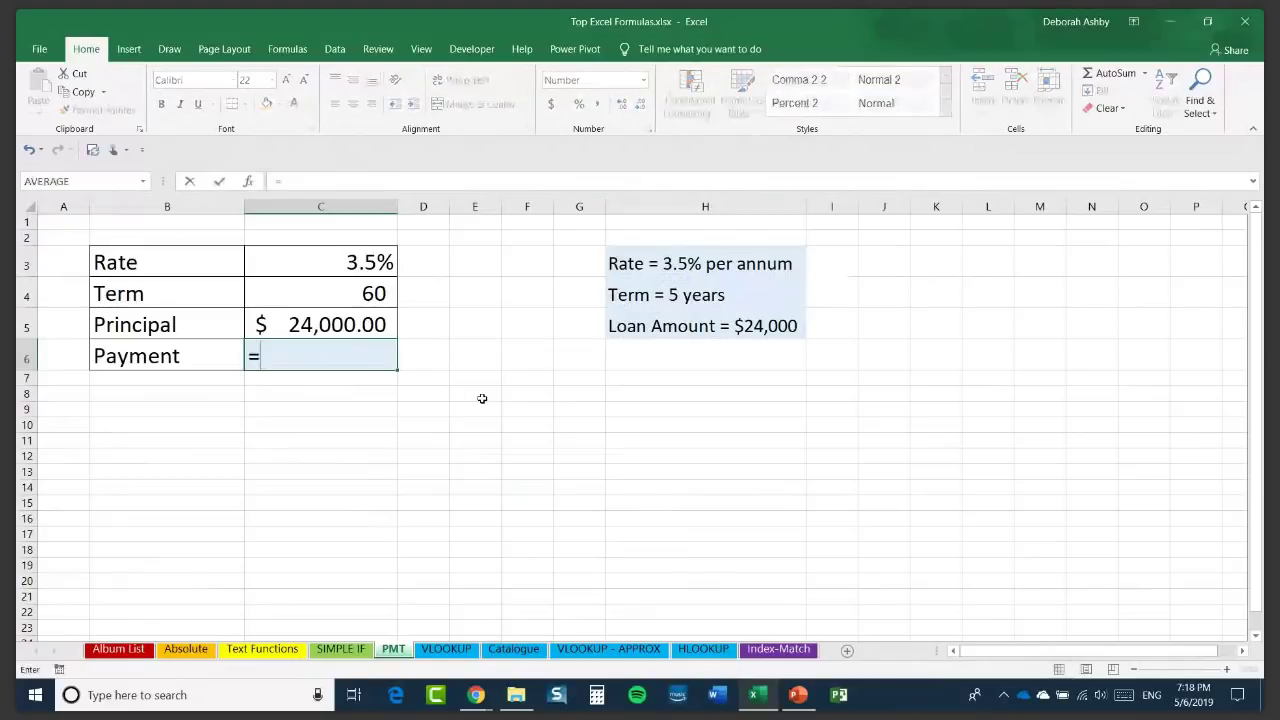
text(P)
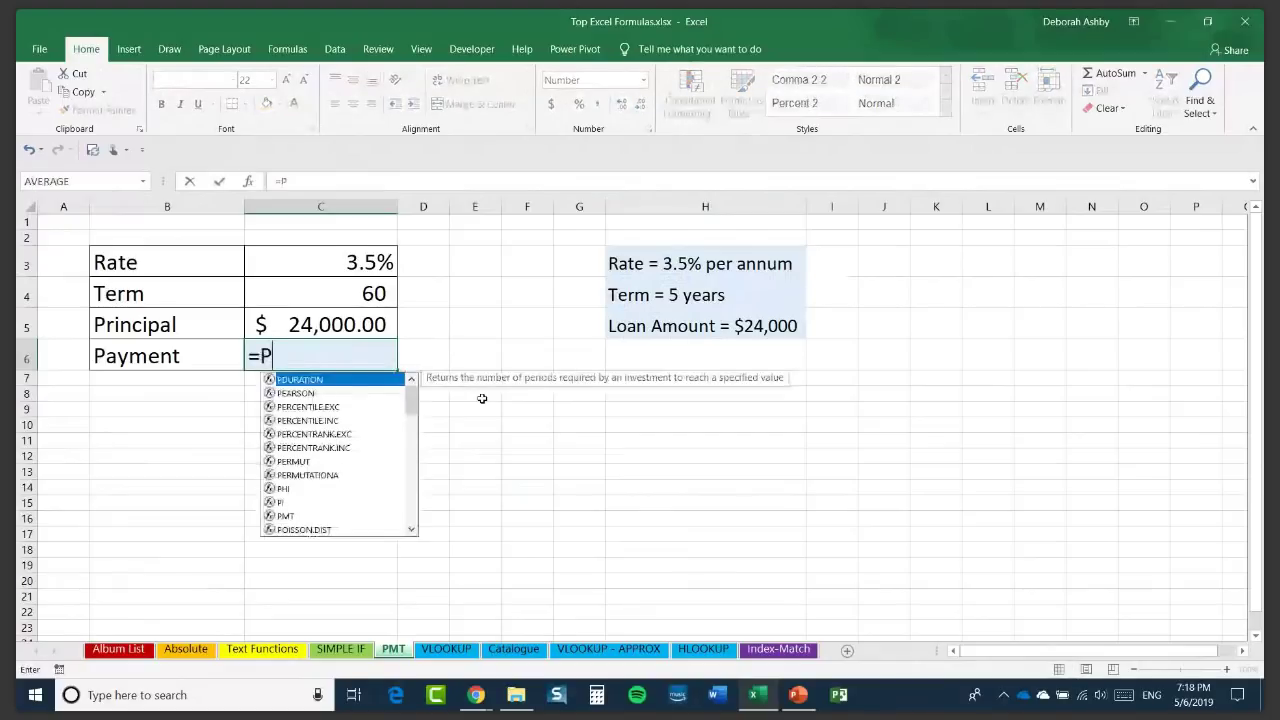
text(MT)
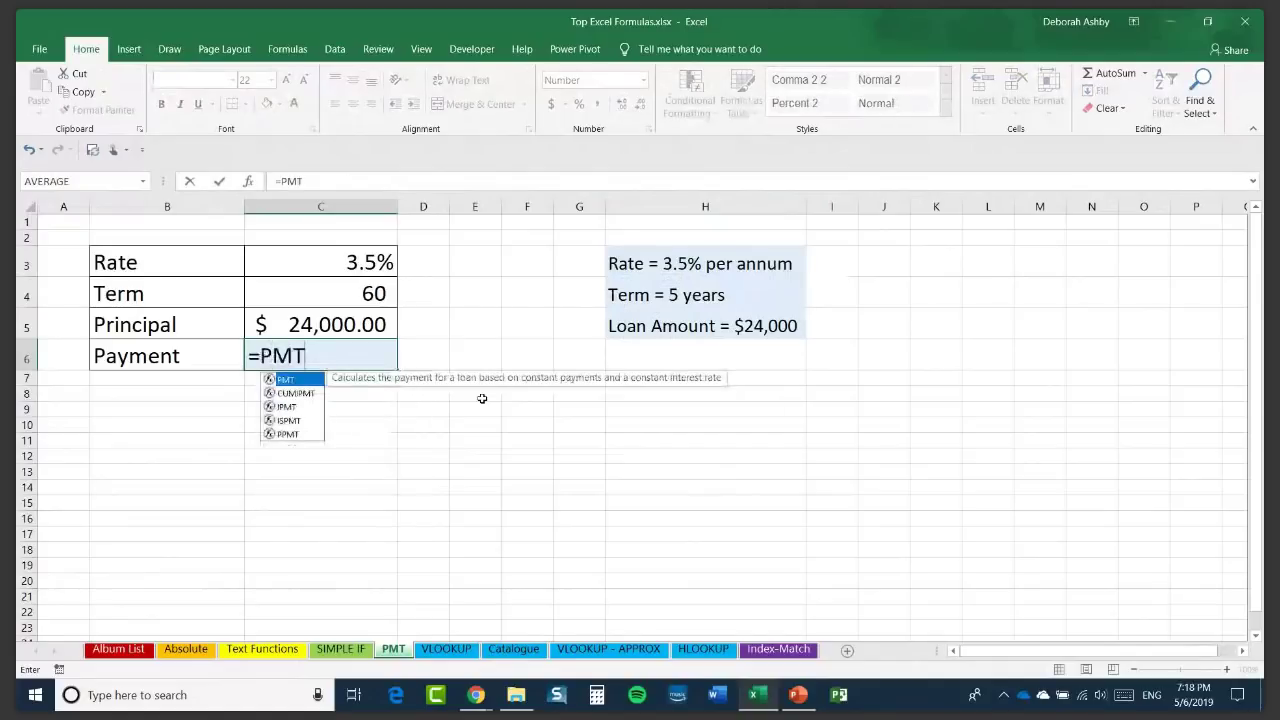
text(()
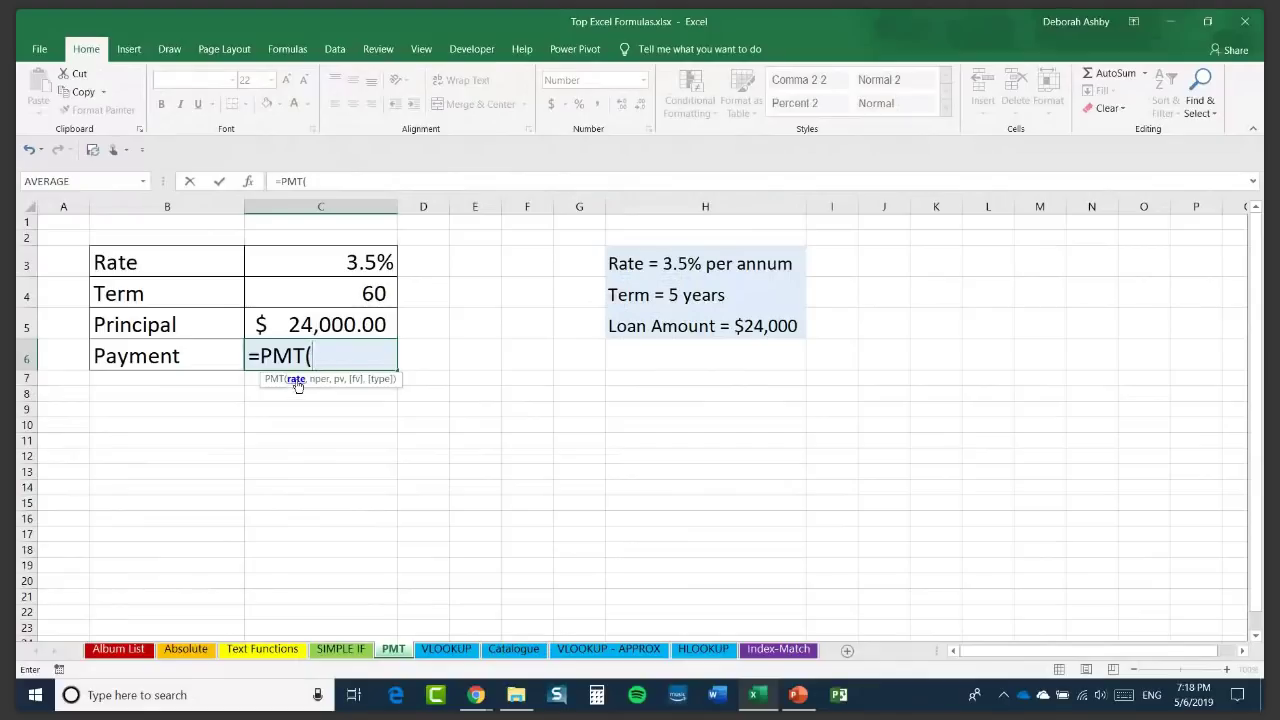
click(367, 260)
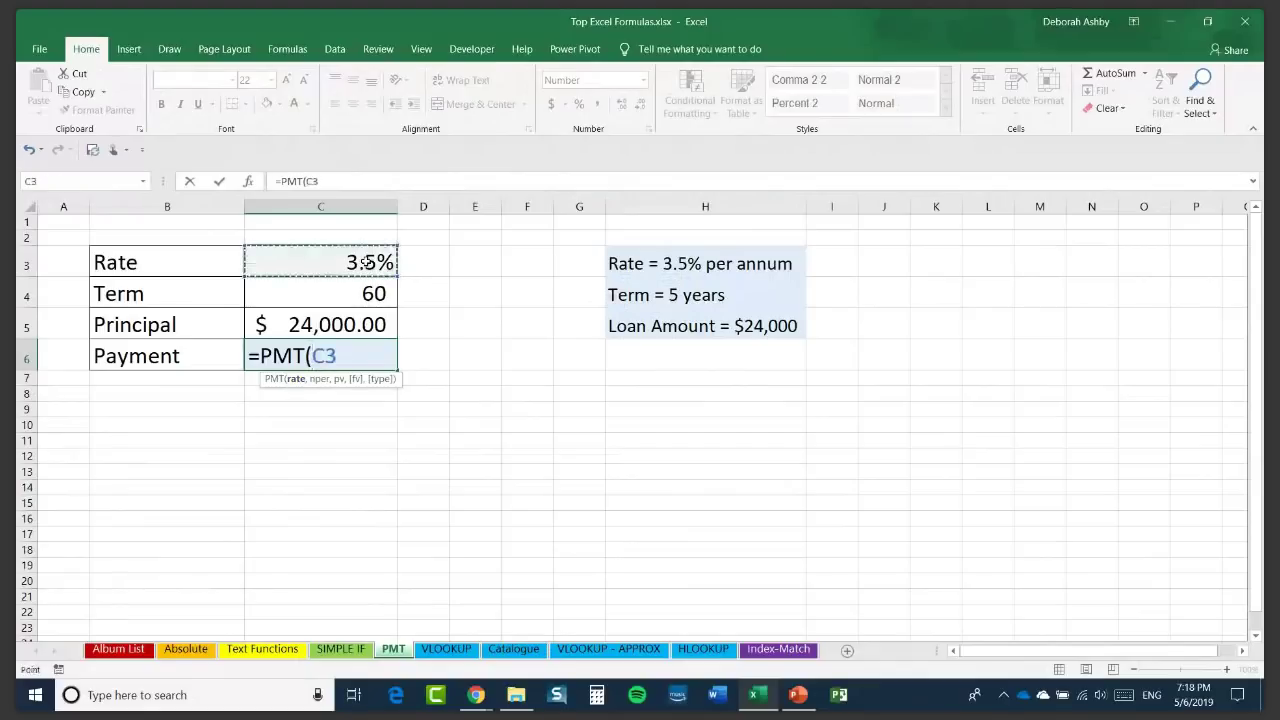
text(/12)
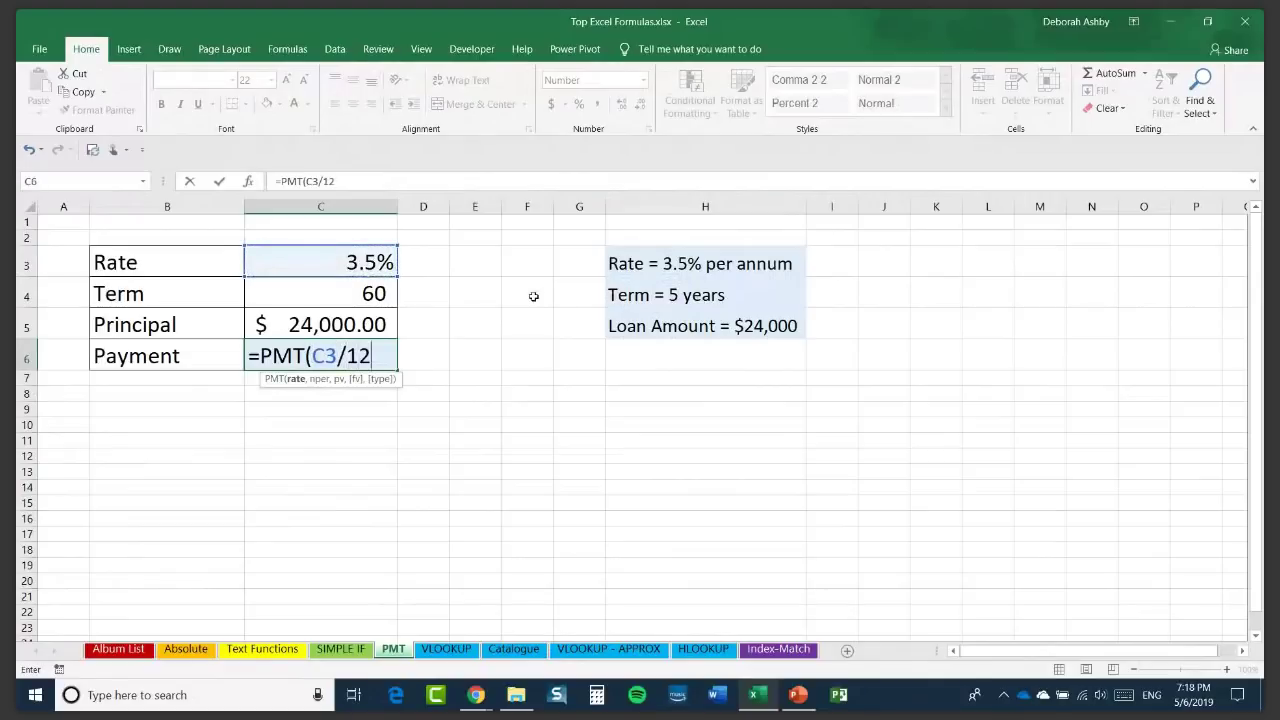
Complete the PMT formula in C6 with the Term cell C4 as nper and the Principal cell C5 as pv.
text(,)
click(356, 295)
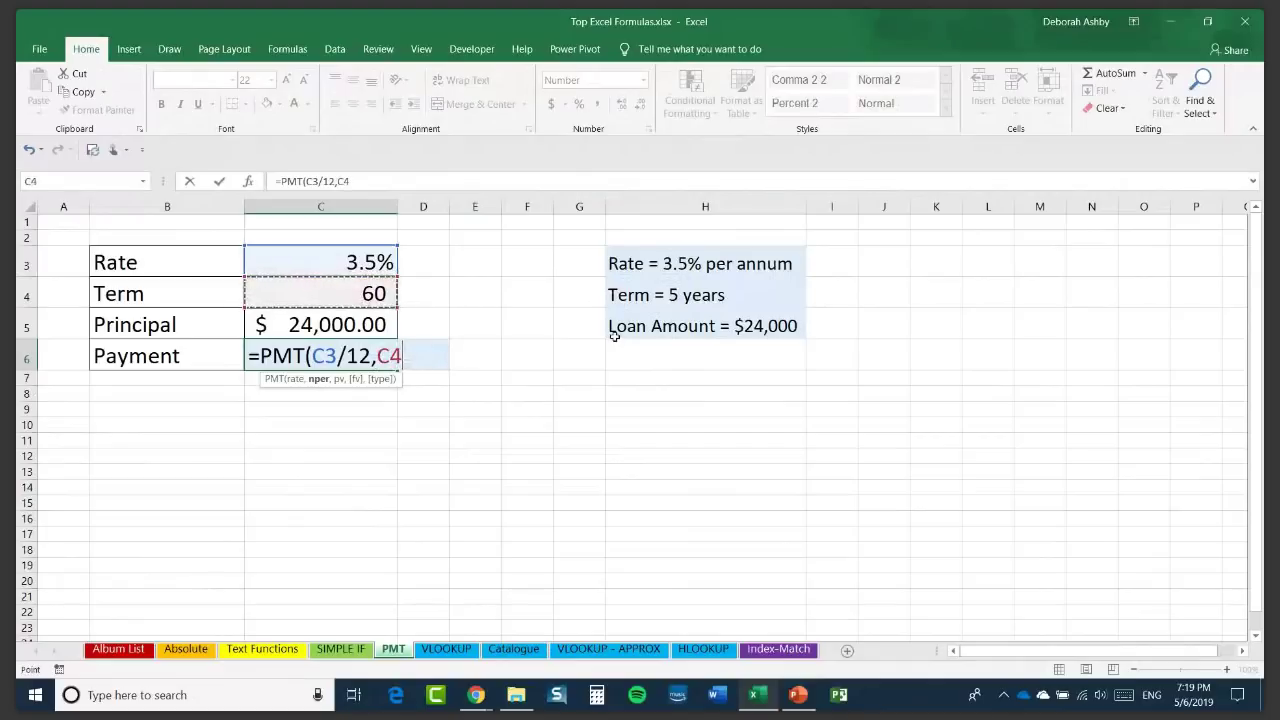
text(,)
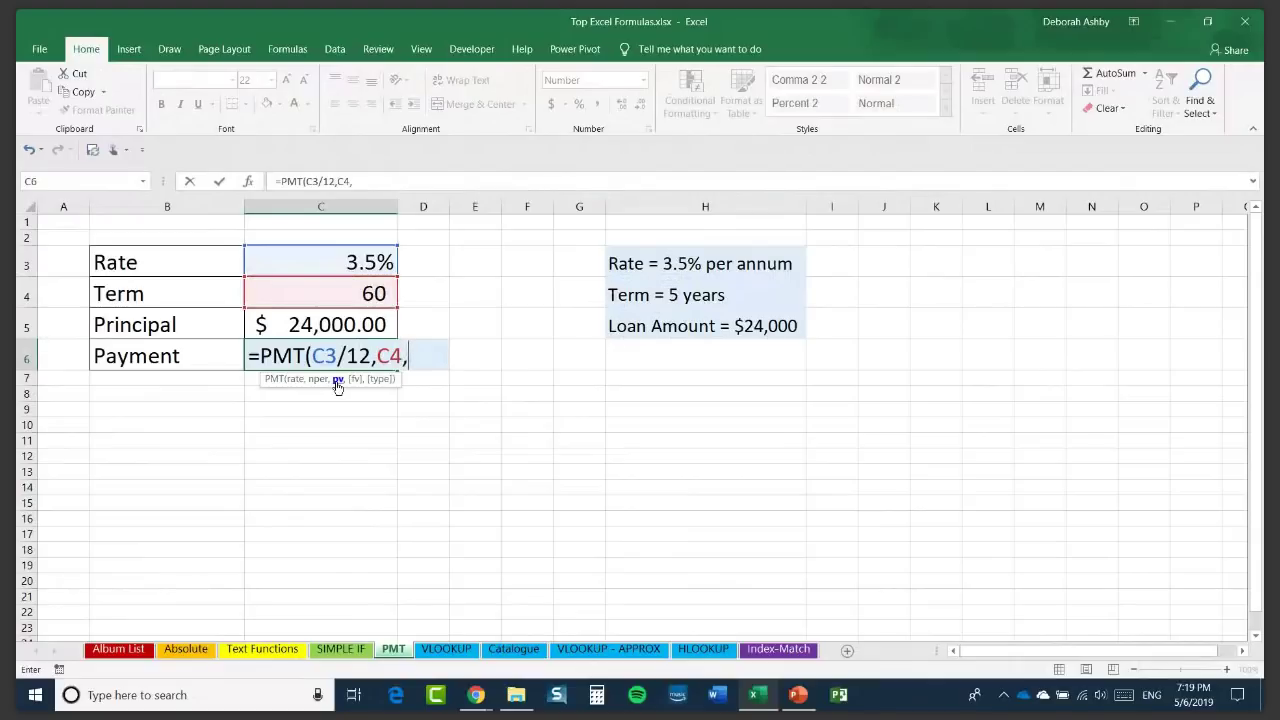
click(328, 326)
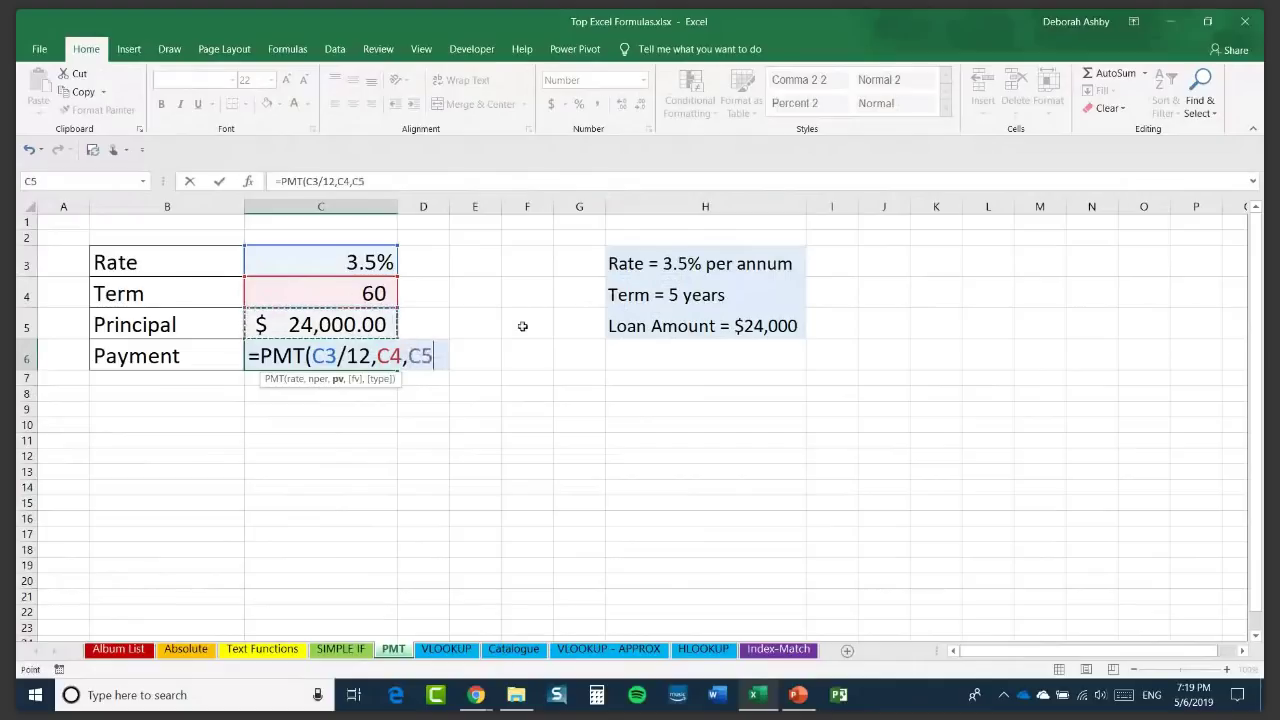
text())
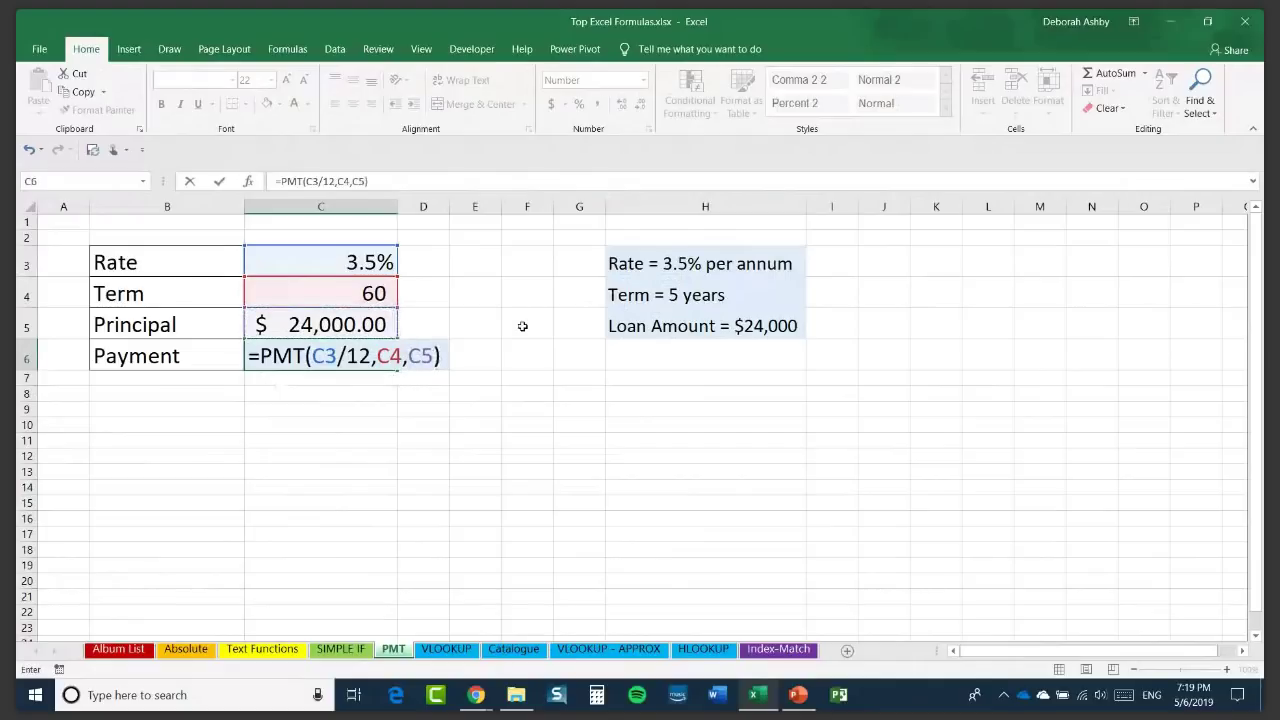
key(Return)
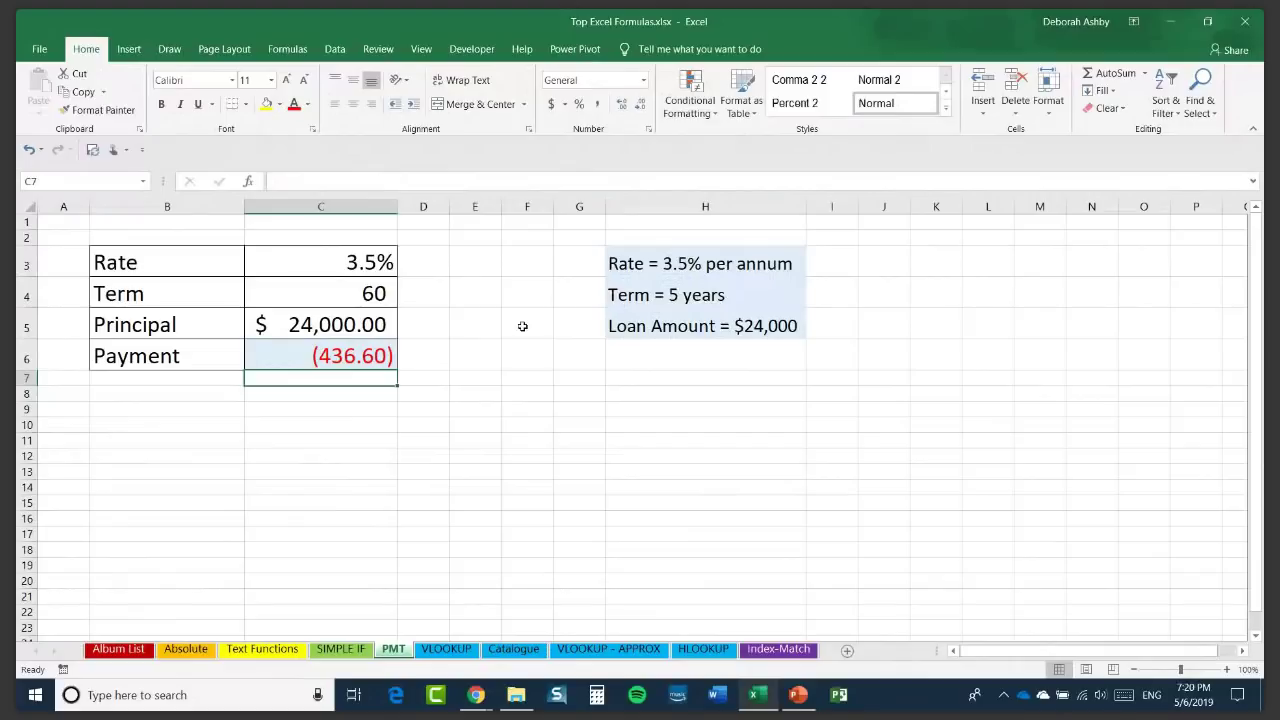
Run Goal Seek to bring the Payment in C6 to 500 by changing the Principal in C5, and accept the solution.
click(477, 355)
click(298, 352)
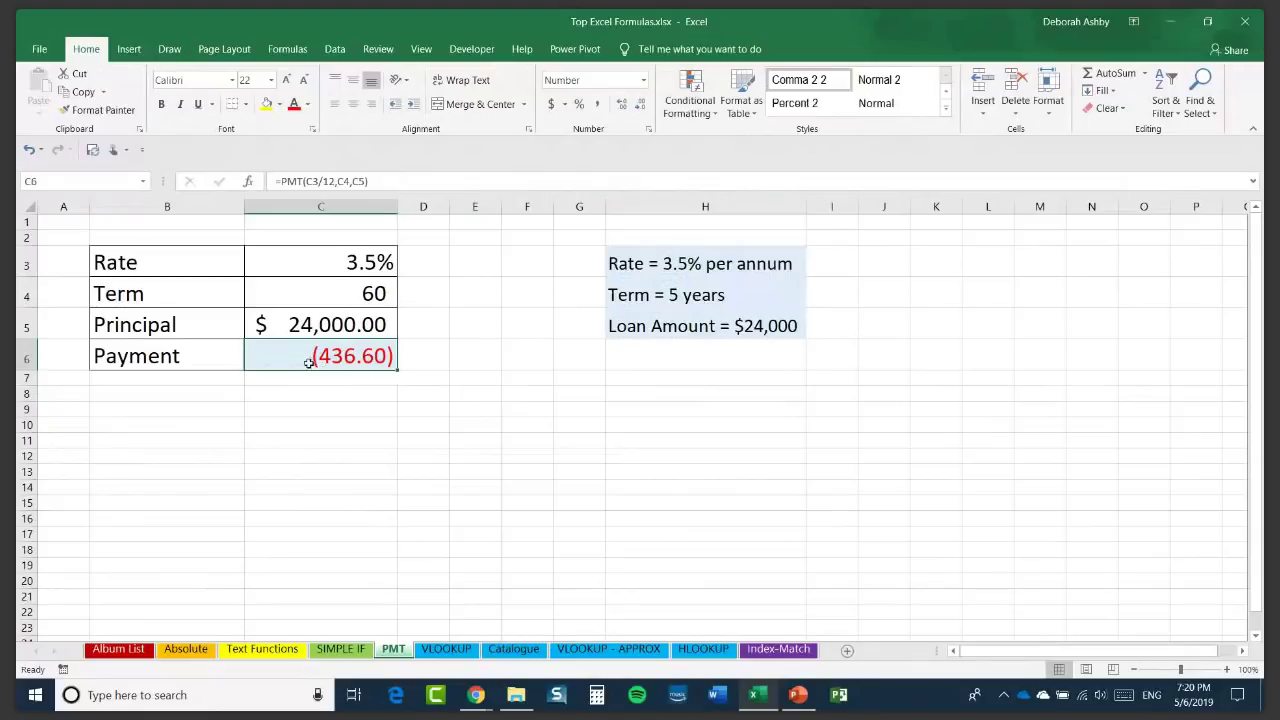
click(335, 49)
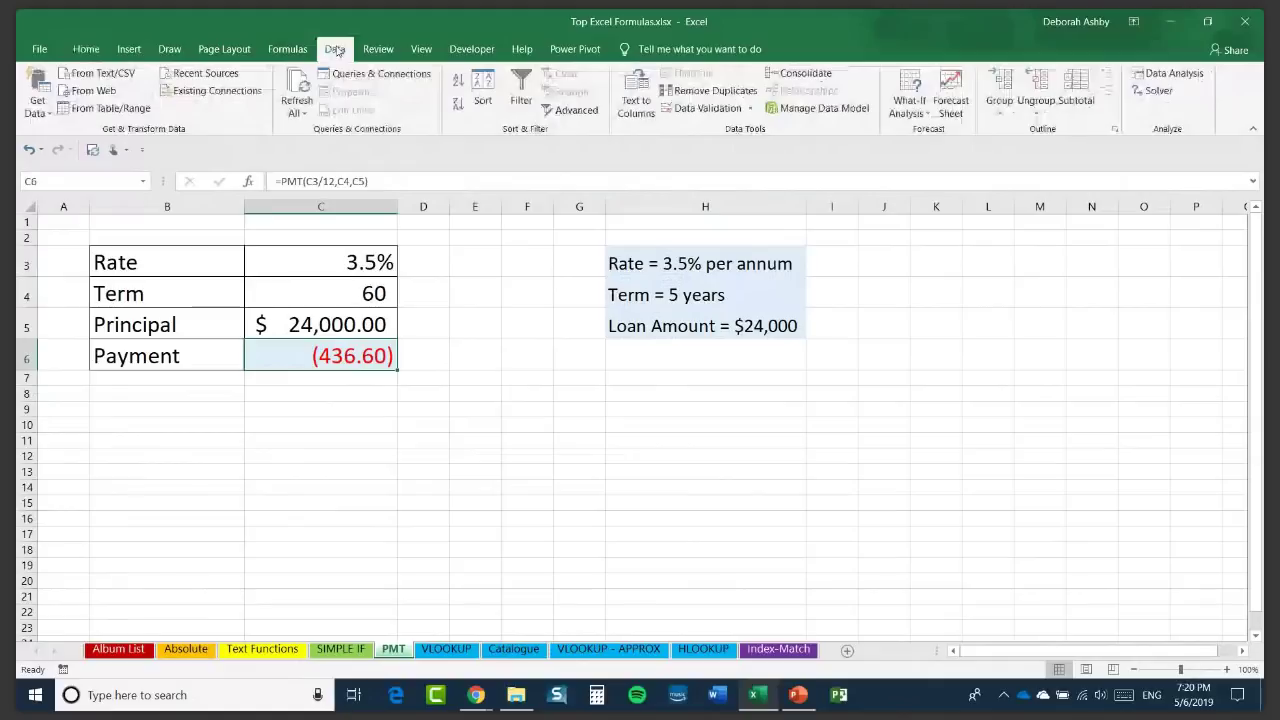
click(928, 114)
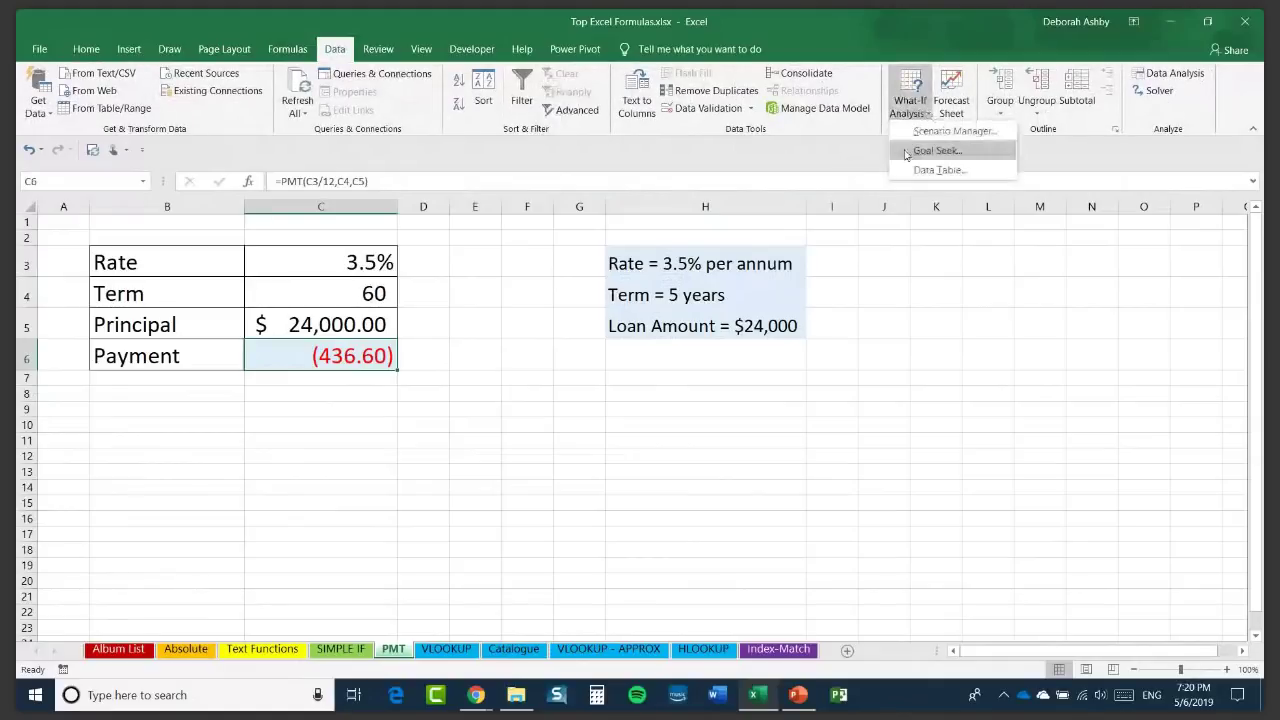
click(994, 156)
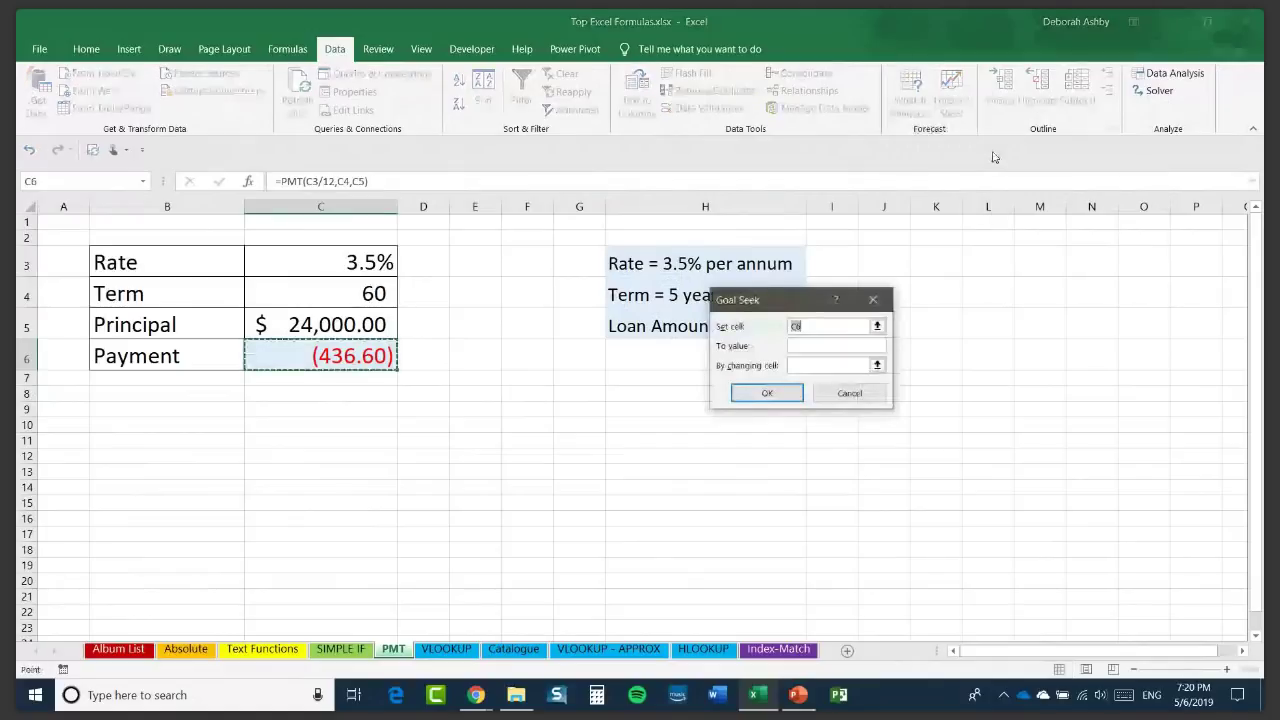
drag(794, 300, 554, 363)
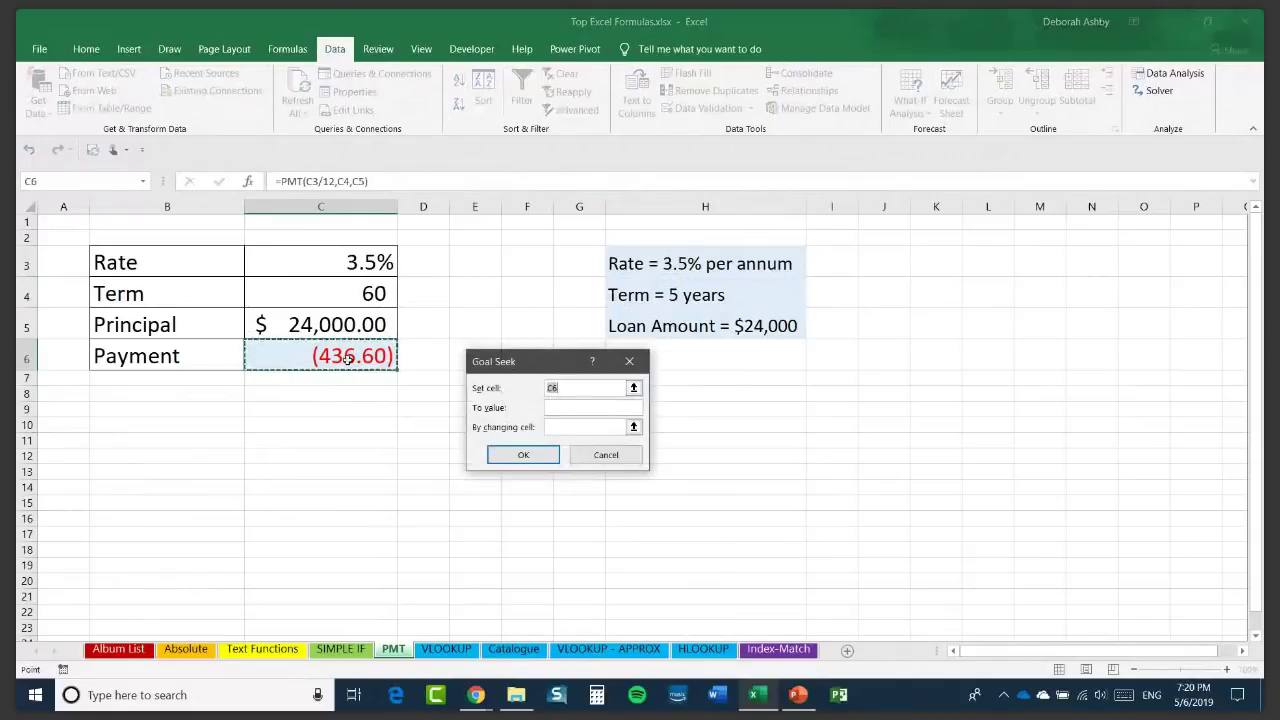
key(Tab)
text(500)
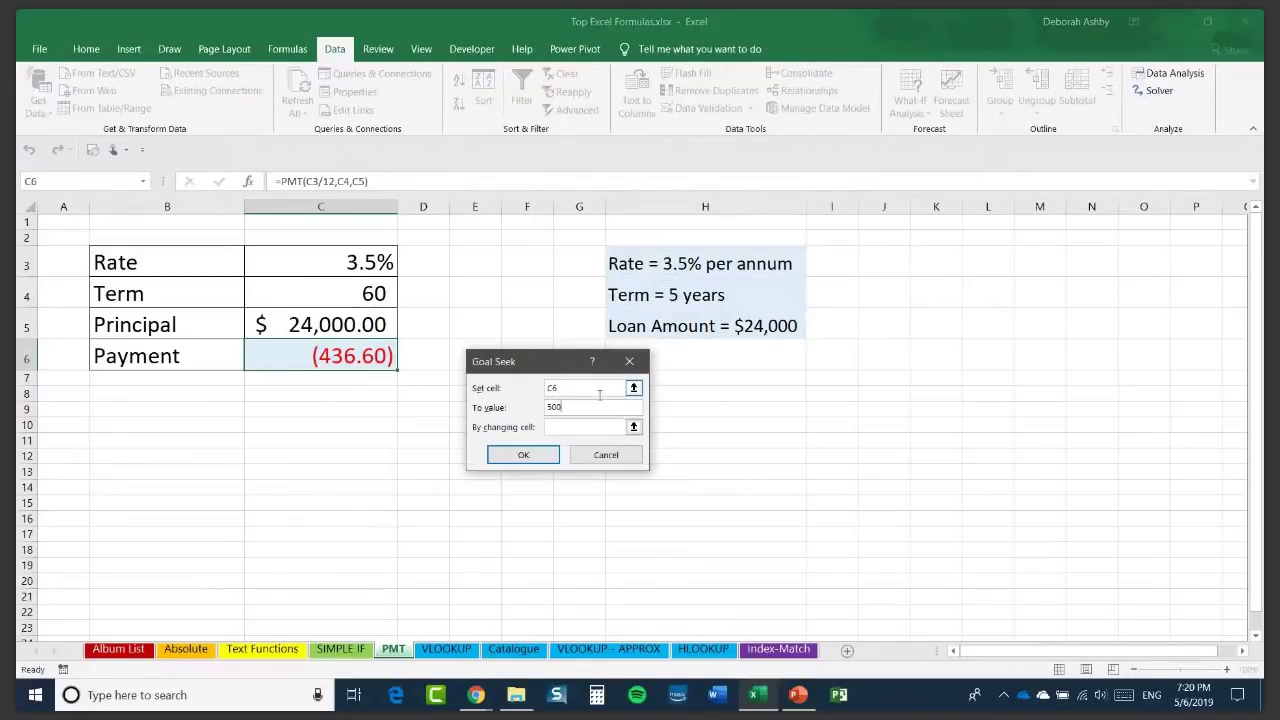
key(Tab)
click(337, 324)
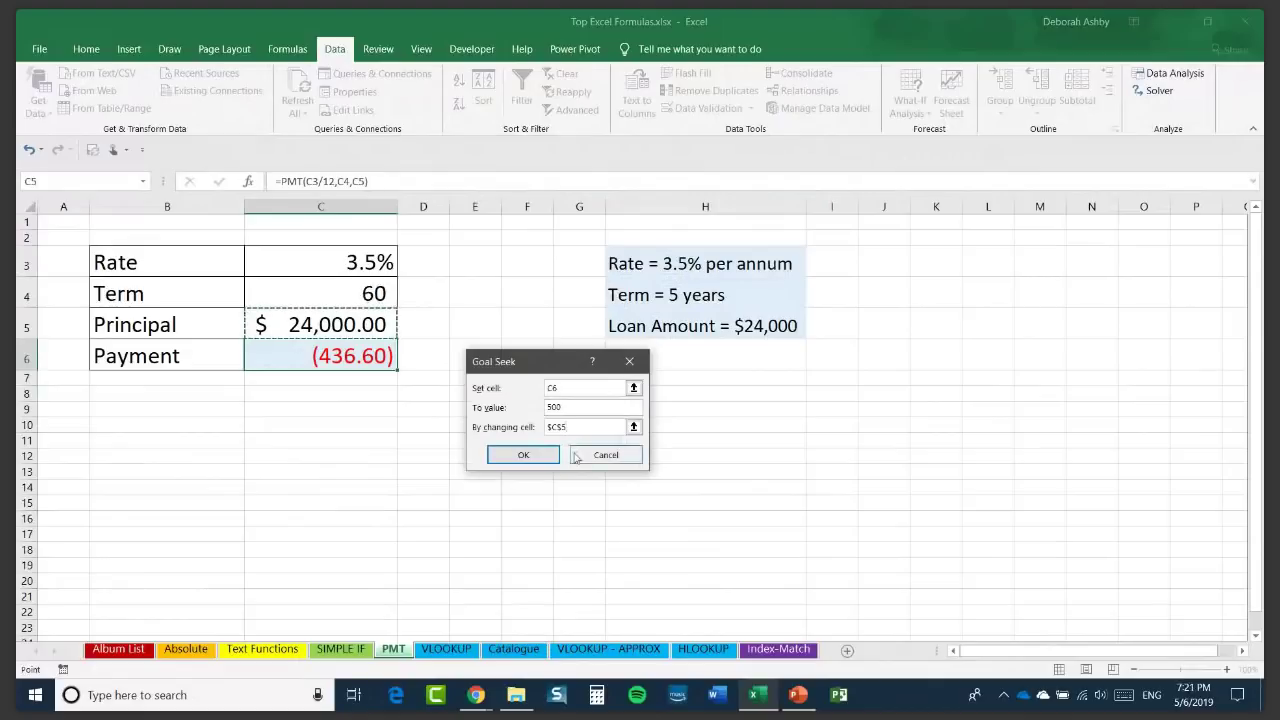
click(531, 455)
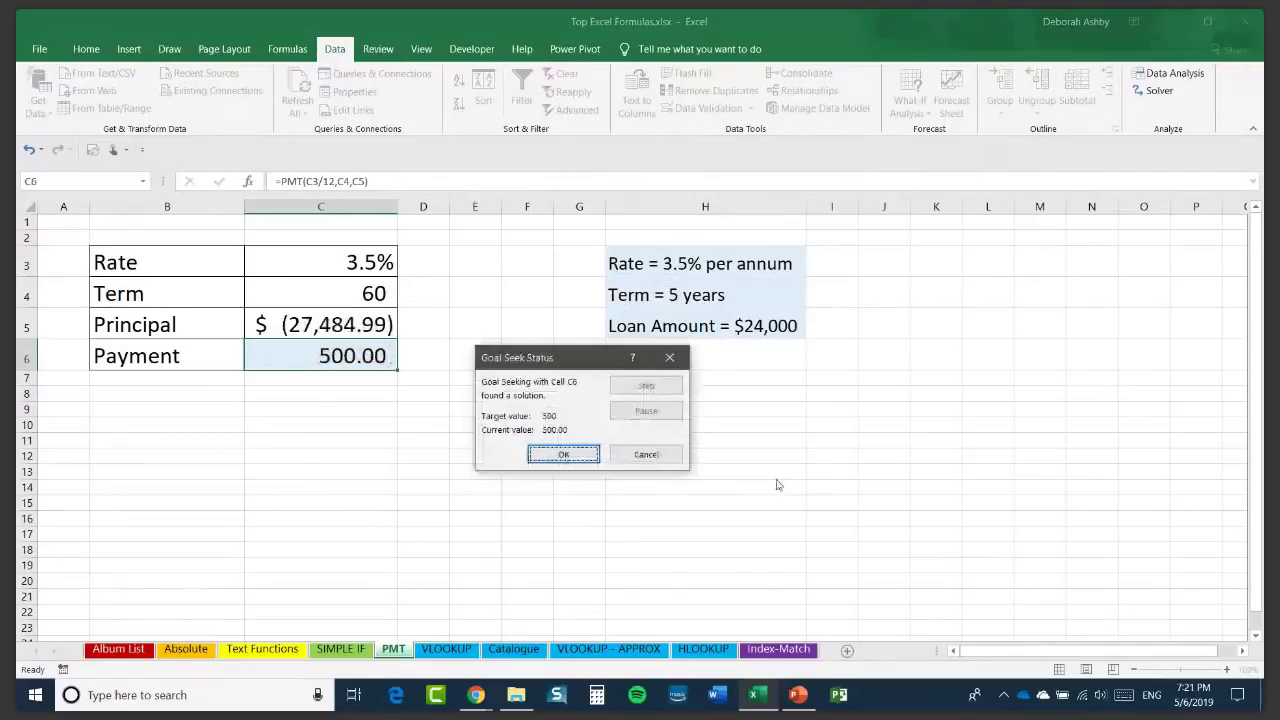
click(560, 455)
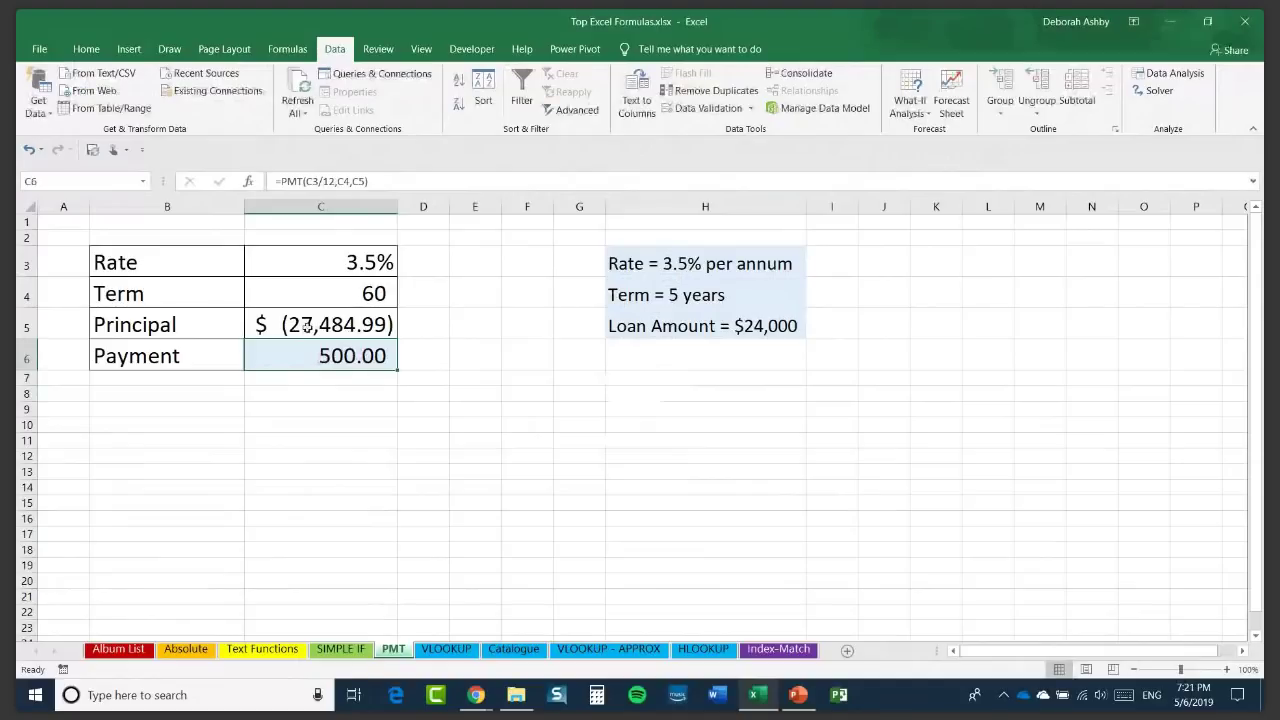
click(530, 360)
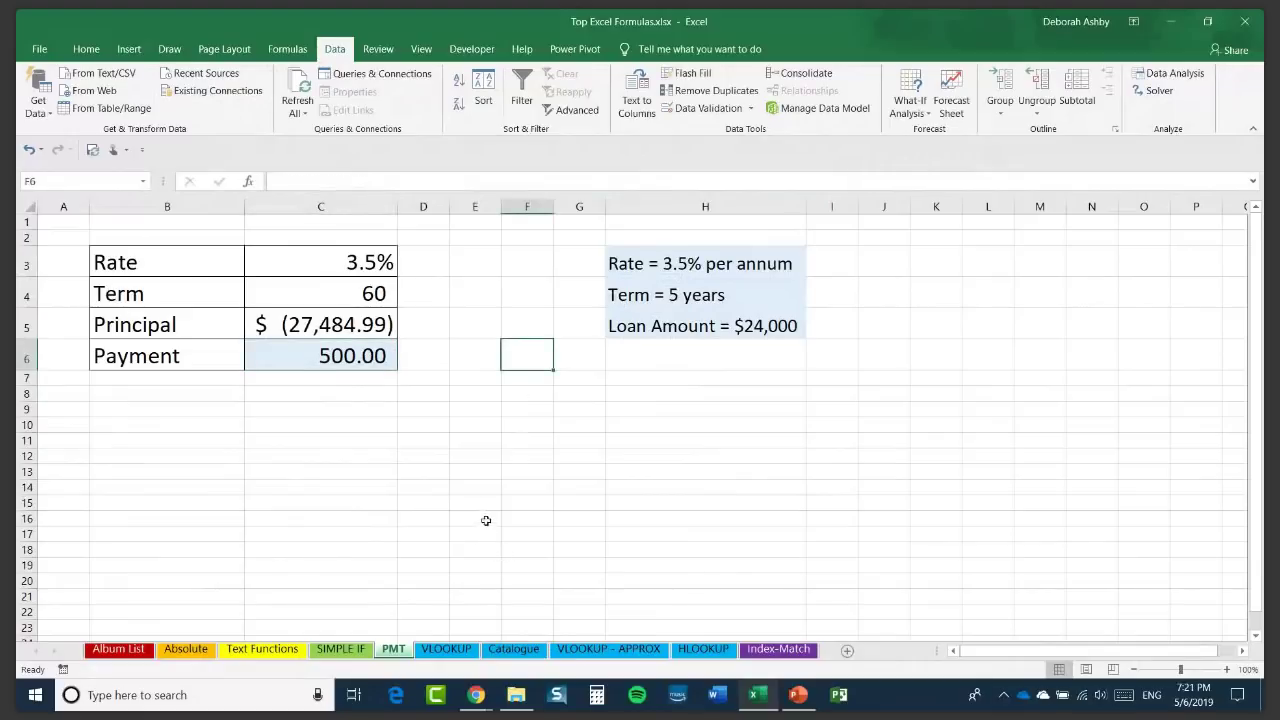
Review the invoice on the VLOOKUP sheet, its first row's part number, description and unit price cells, and the Catalogue sheet's parts list.
click(440, 652)
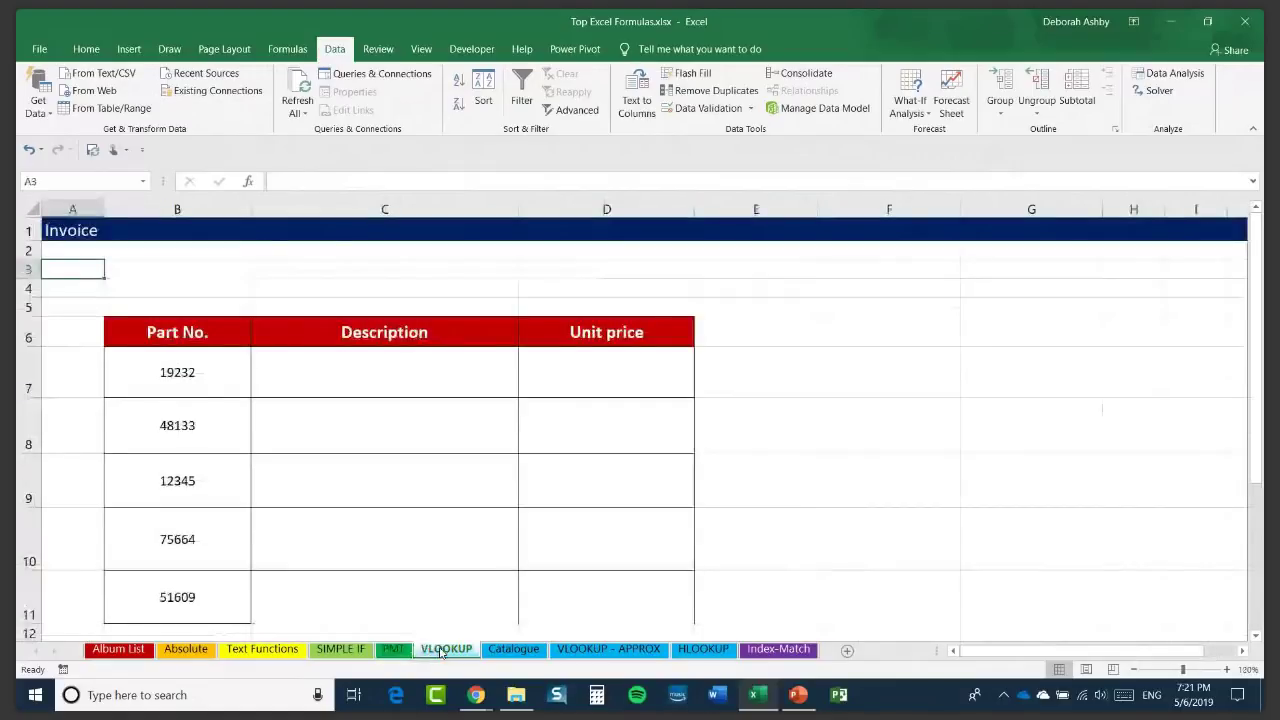
click(870, 426)
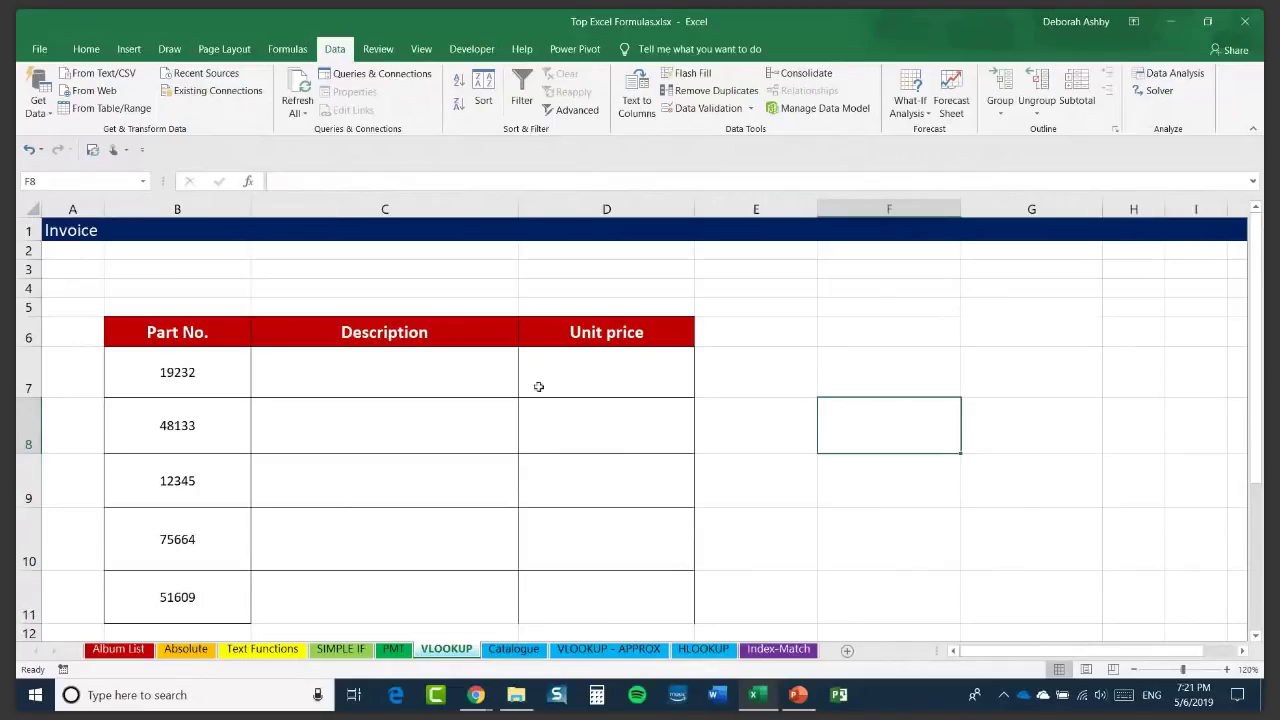
click(515, 650)
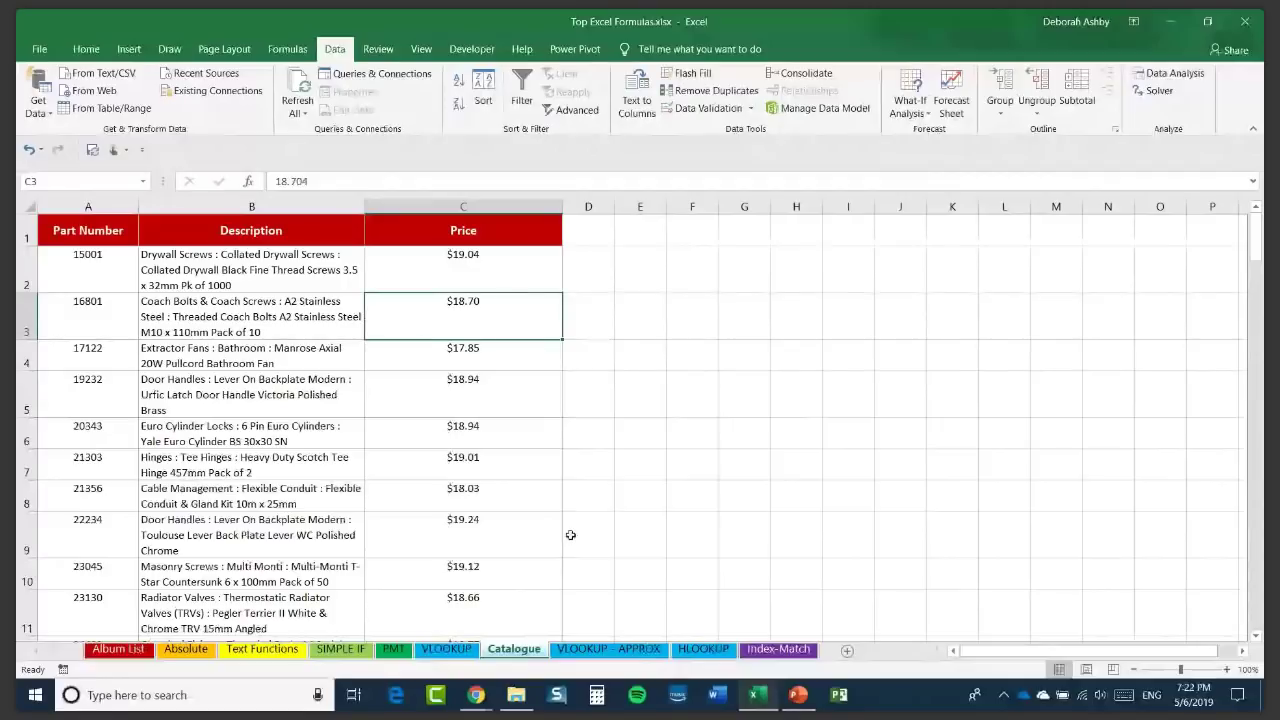
click(446, 649)
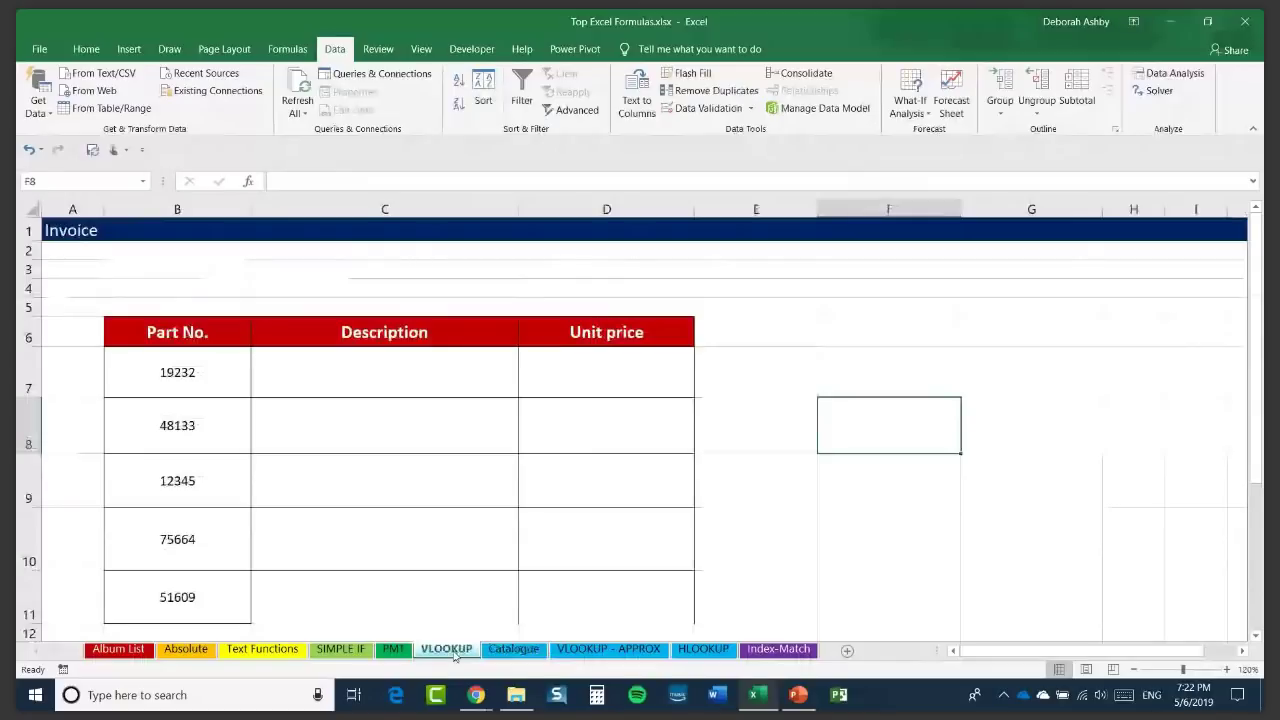
scroll(92, 284, down, 1)
scroll(94, 286, up, 1)
click(249, 356)
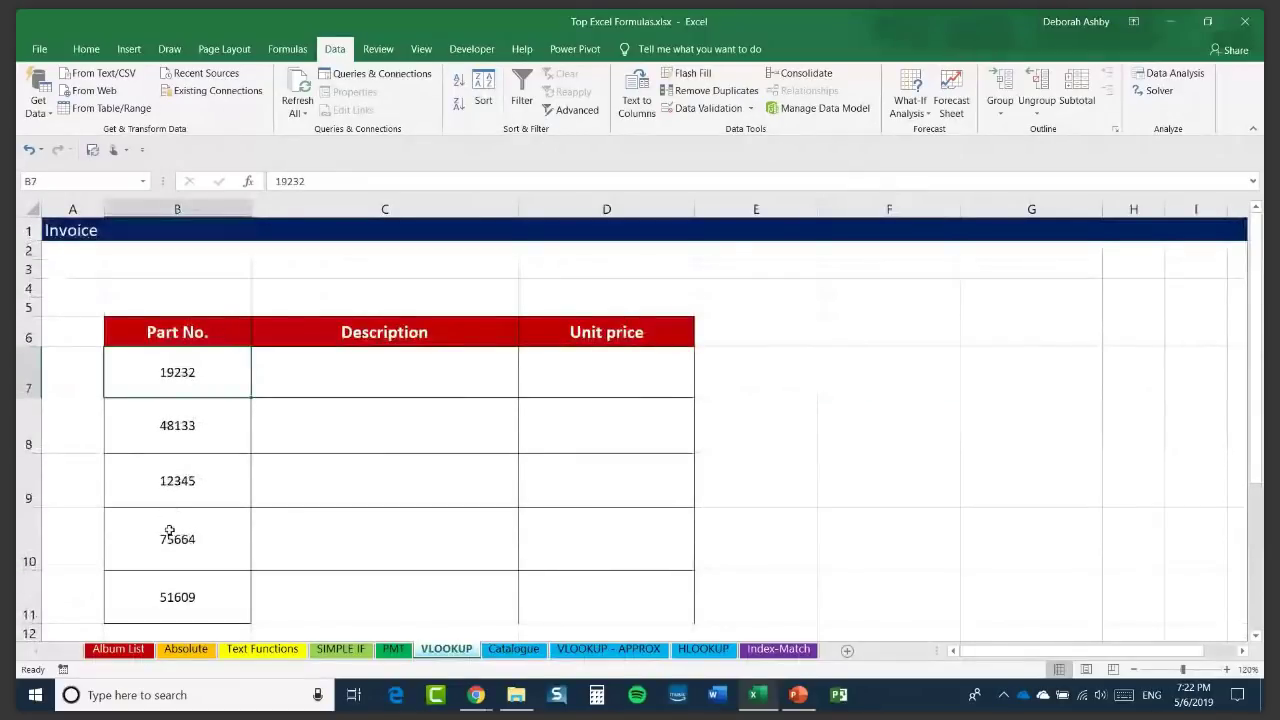
click(391, 371)
click(602, 378)
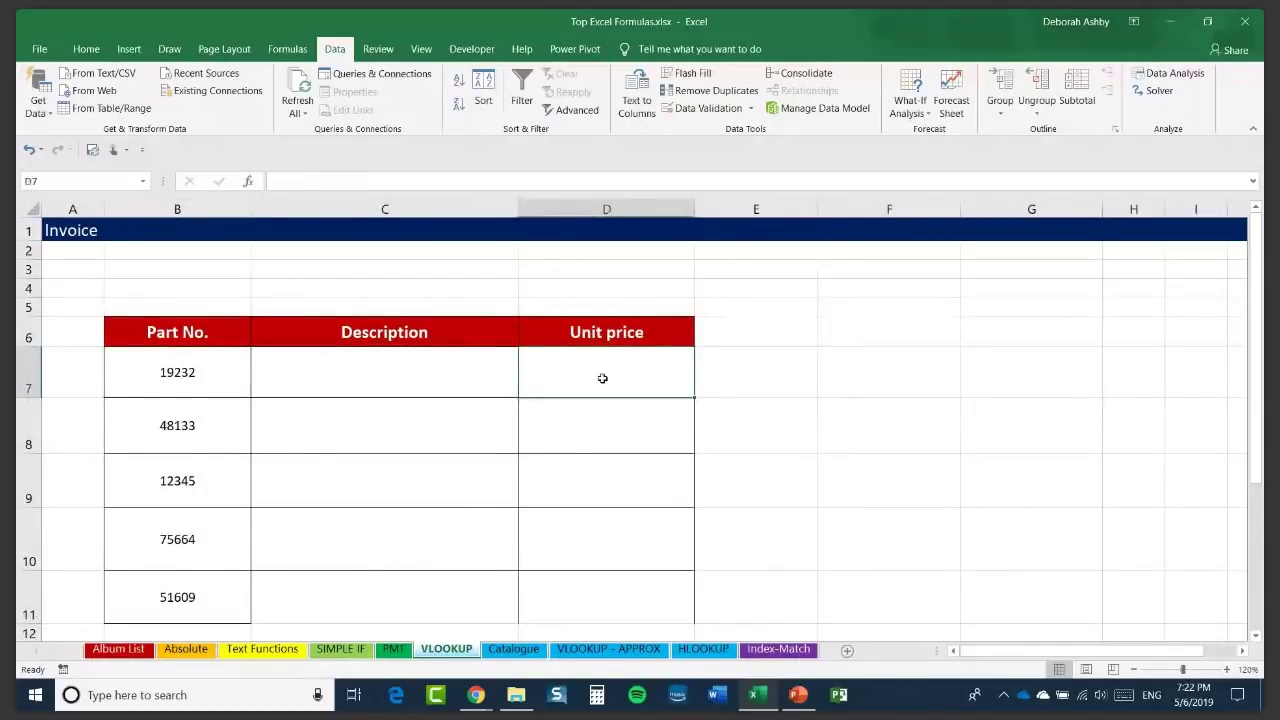
click(331, 371)
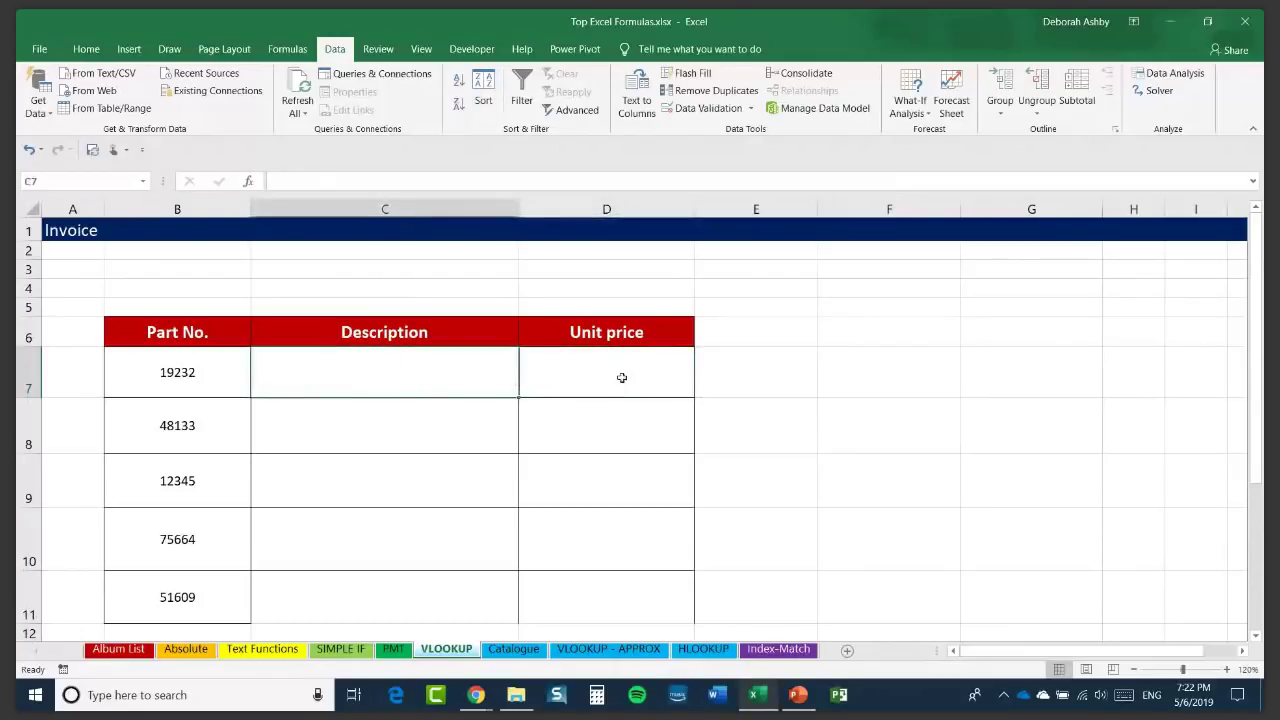
click(621, 377)
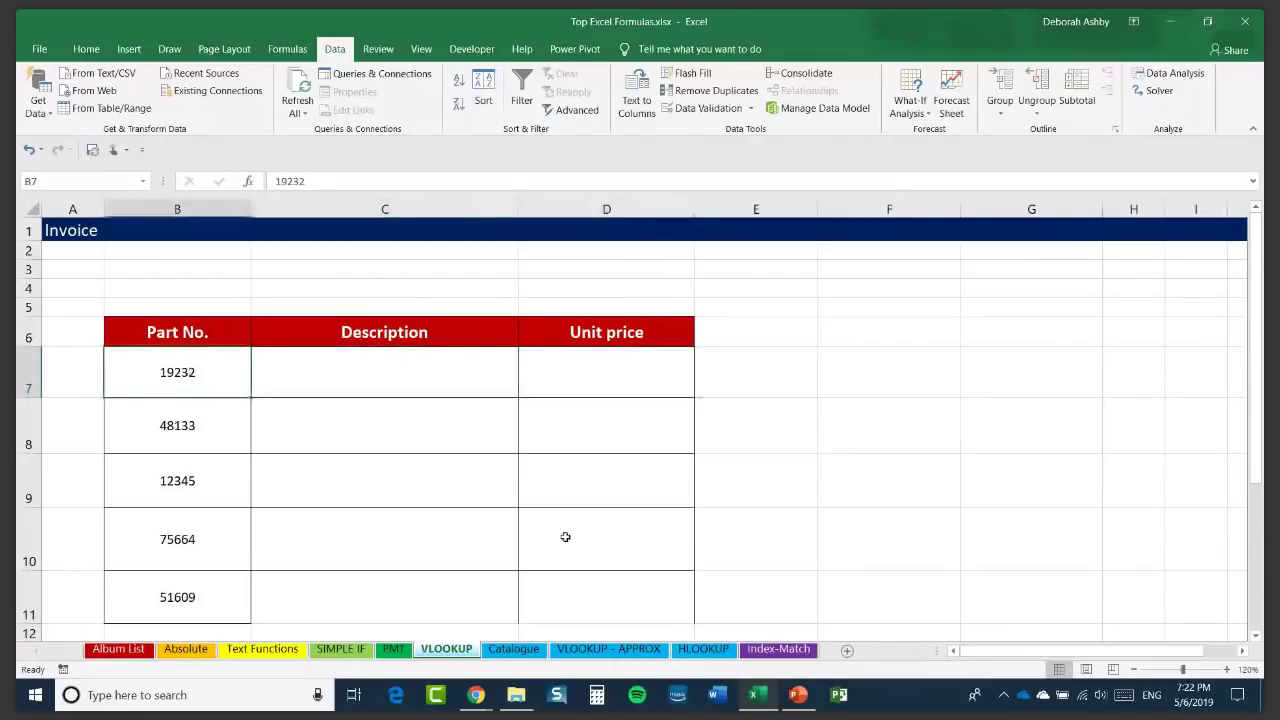
Compare invoice part number 19232 in B7 with the Part Number and Description columns on the Catalogue sheet.
click(520, 650)
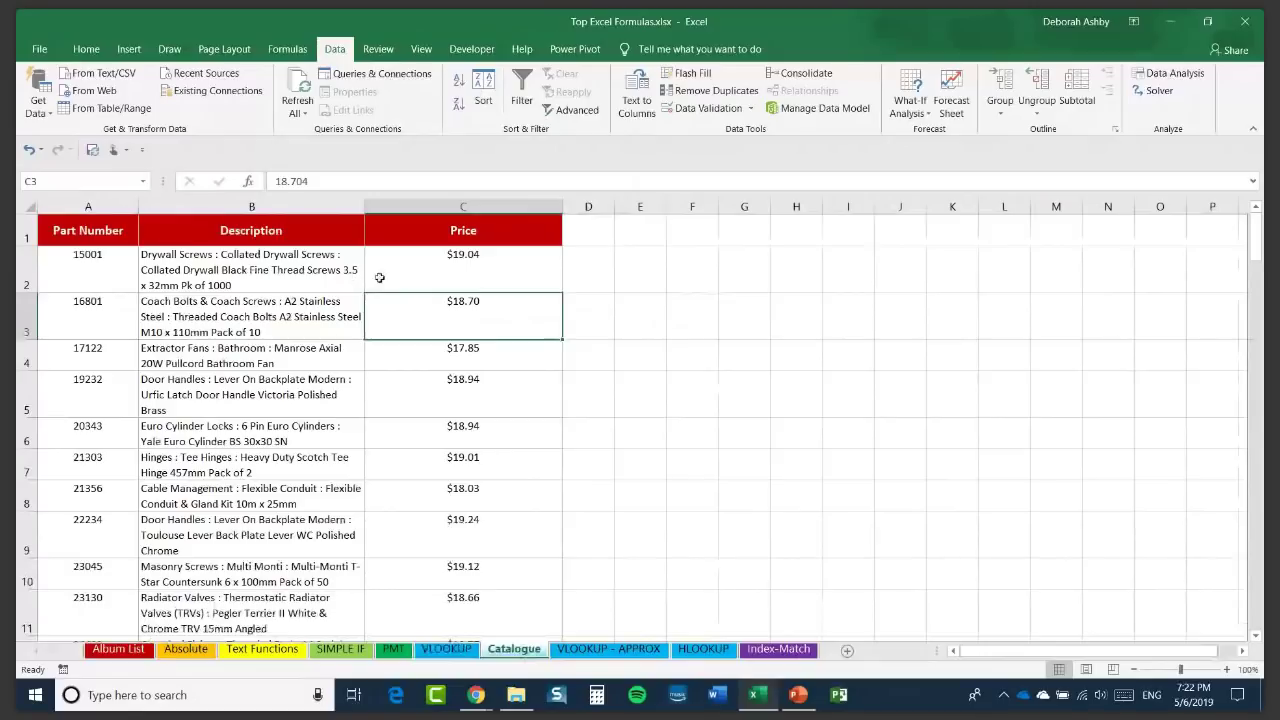
click(440, 652)
click(378, 373)
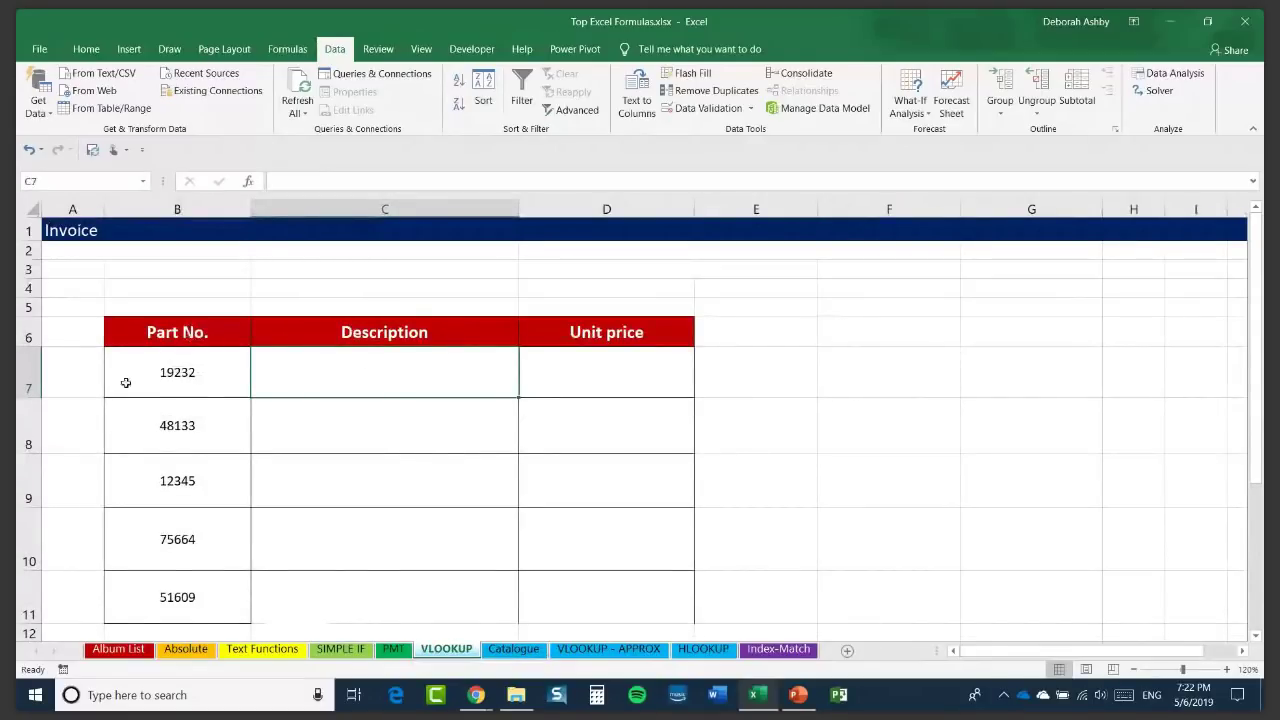
click(200, 382)
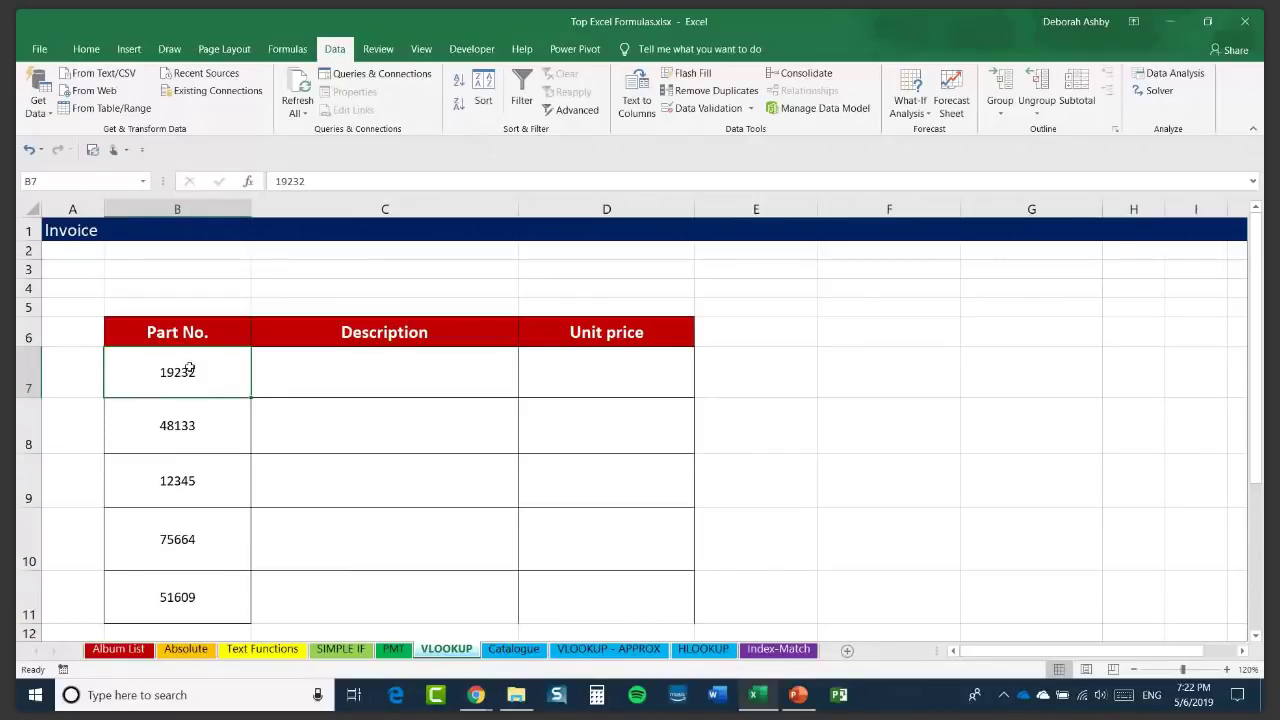
click(517, 650)
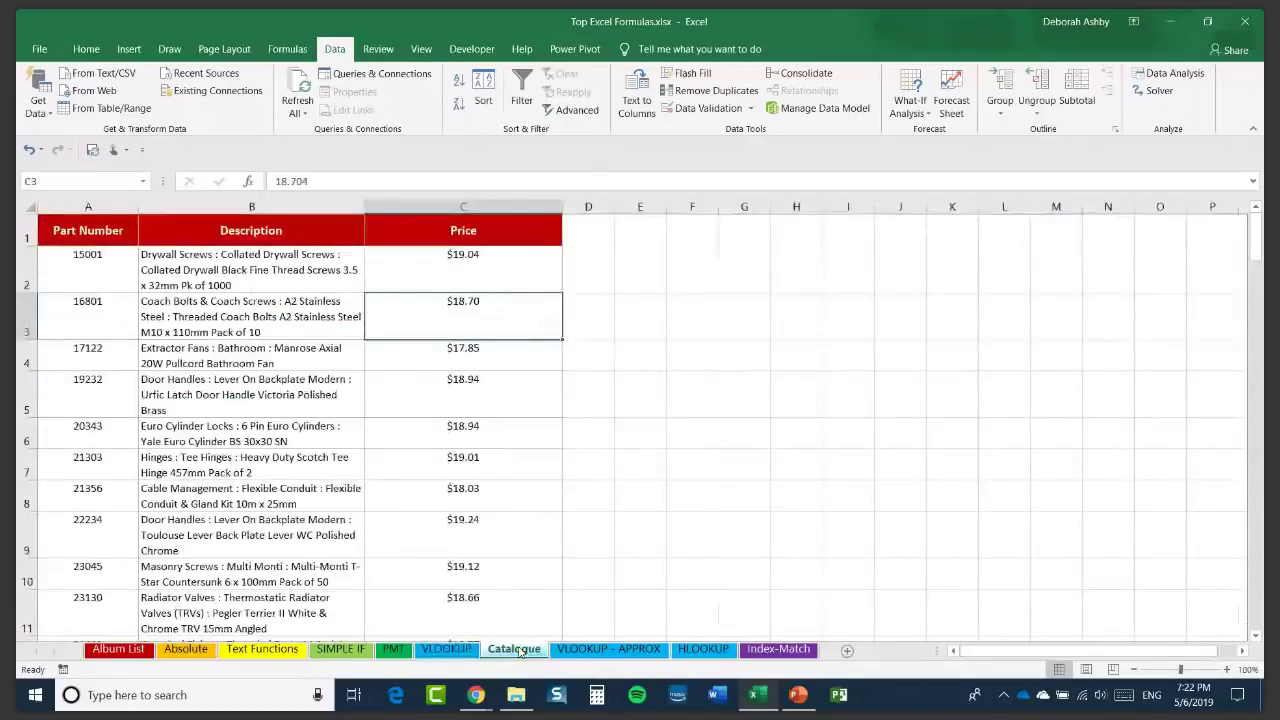
click(85, 276)
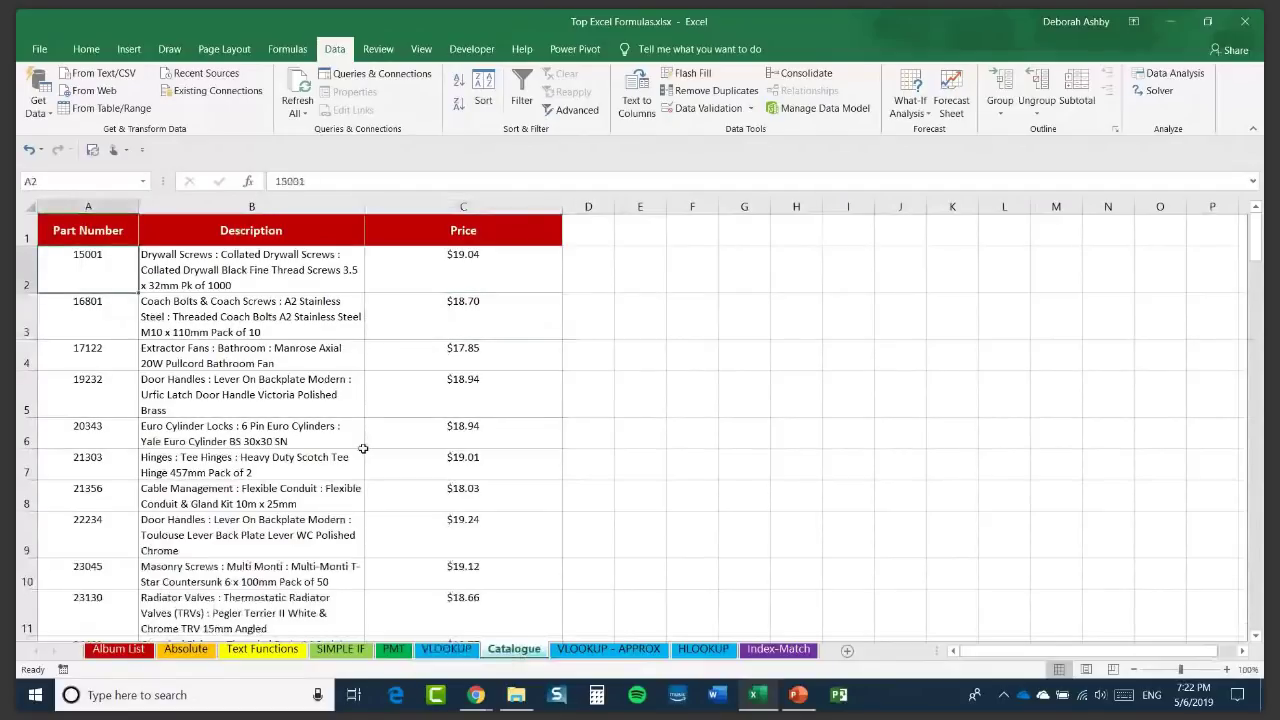
click(314, 351)
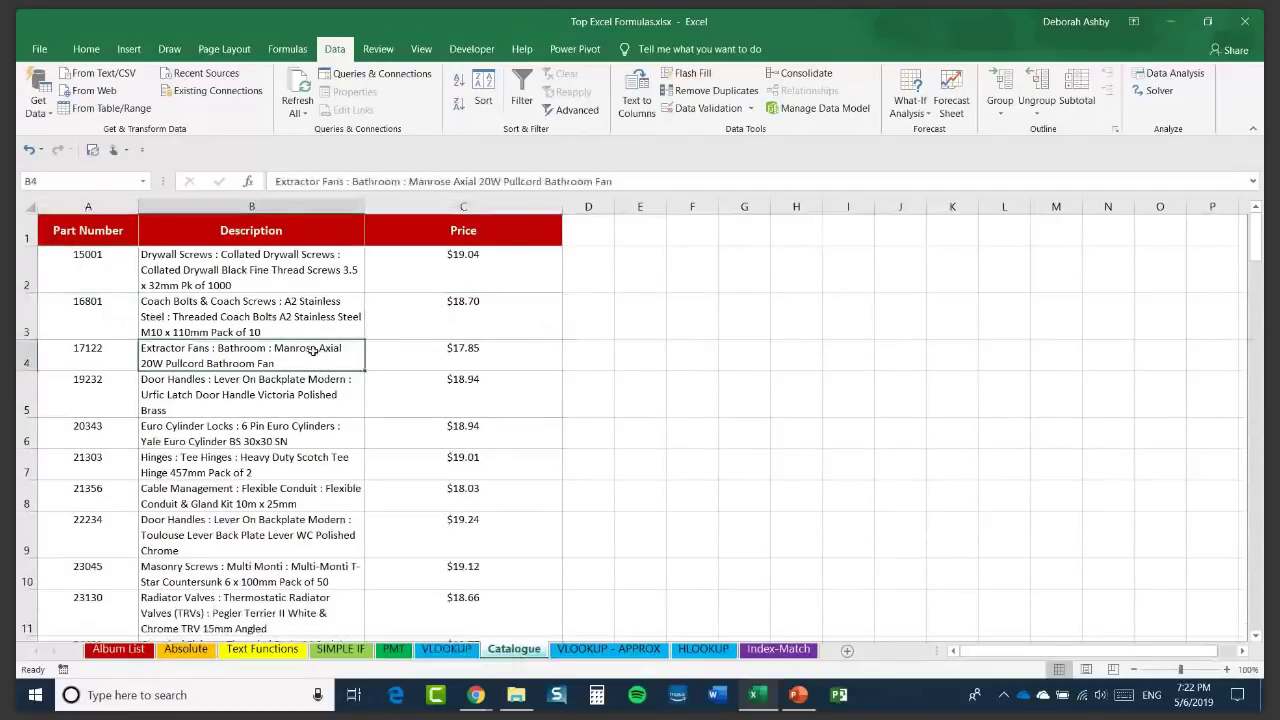
Name the whole parts table on the Catalogue sheet, including its headers, as the range Catalogue.
key(Up)
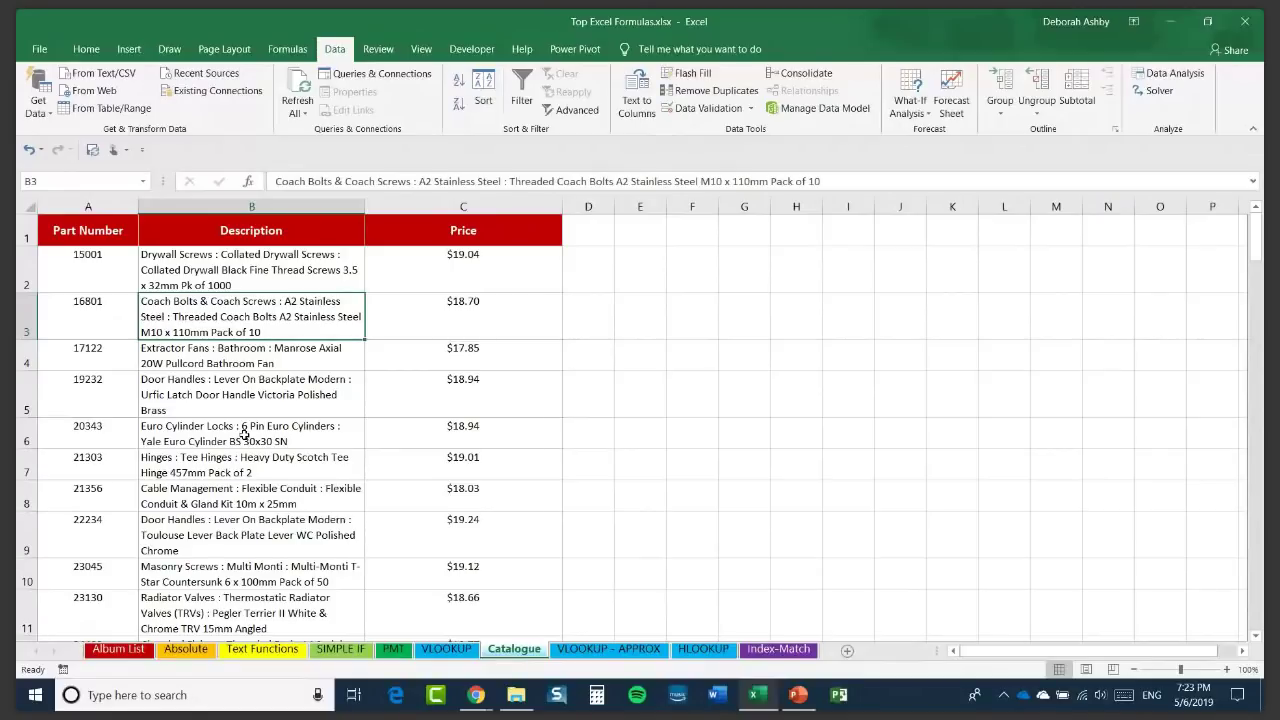
key(ctrl+a)
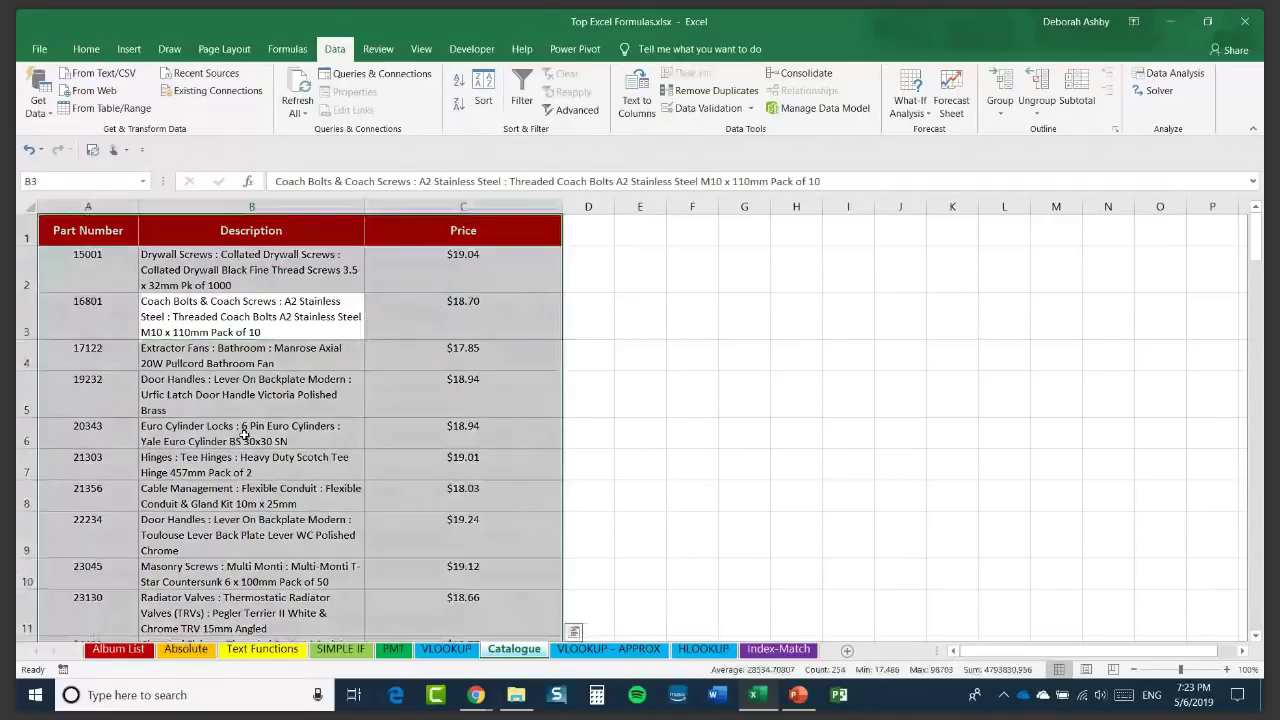
click(31, 179)
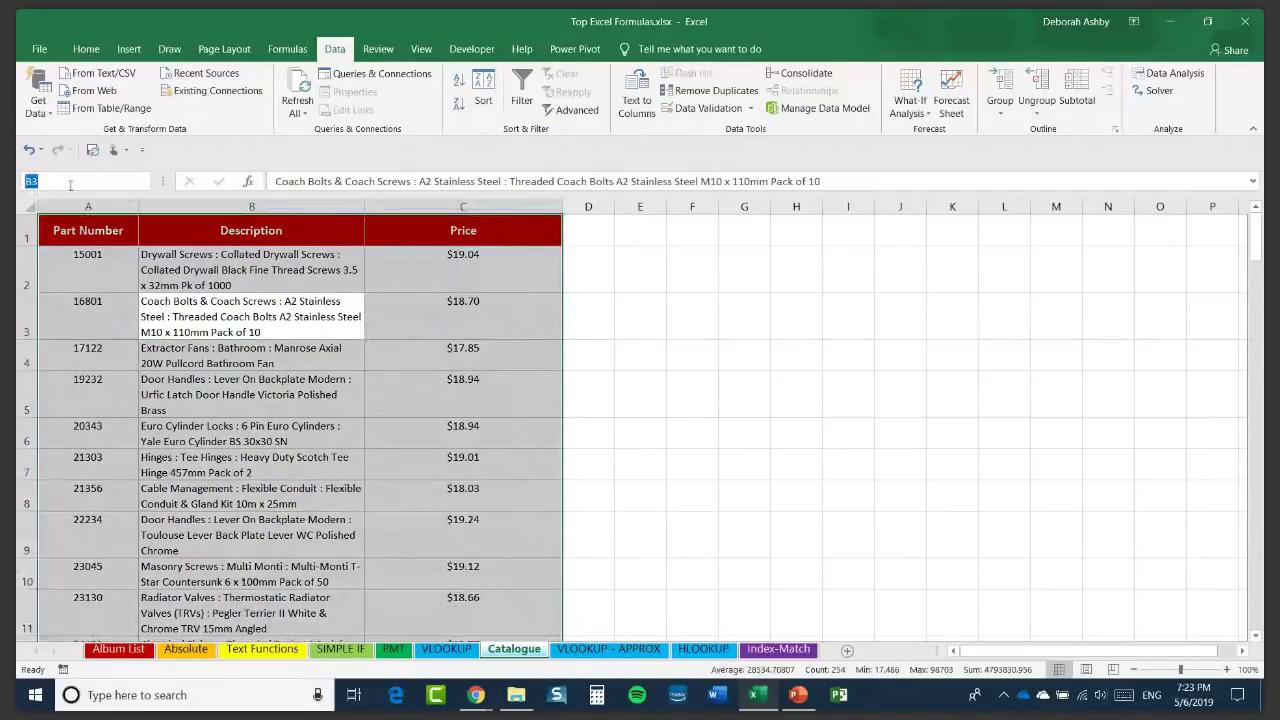
text(Catalogue)
key(Return)
Start a VLOOKUP formula in C7 of the VLOOKUP sheet with B7 as lookup value and the named range Catalogue as table array.
click(447, 650)
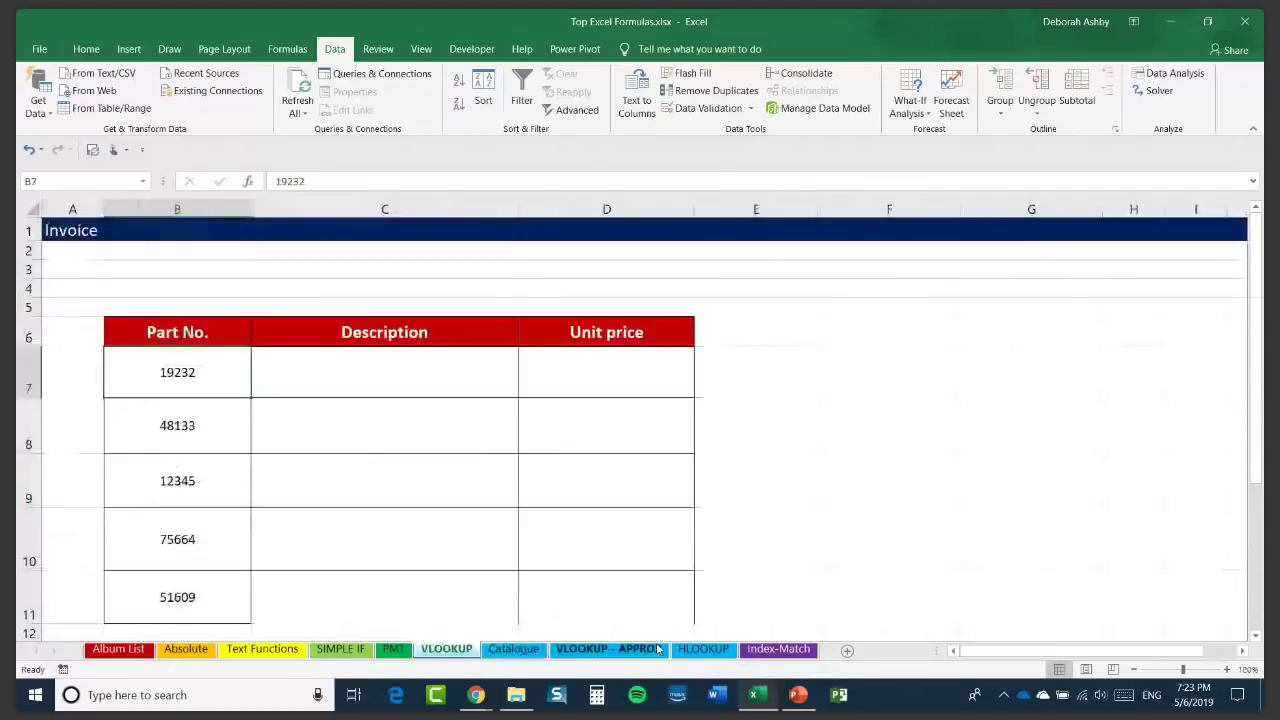
click(366, 370)
text(=)
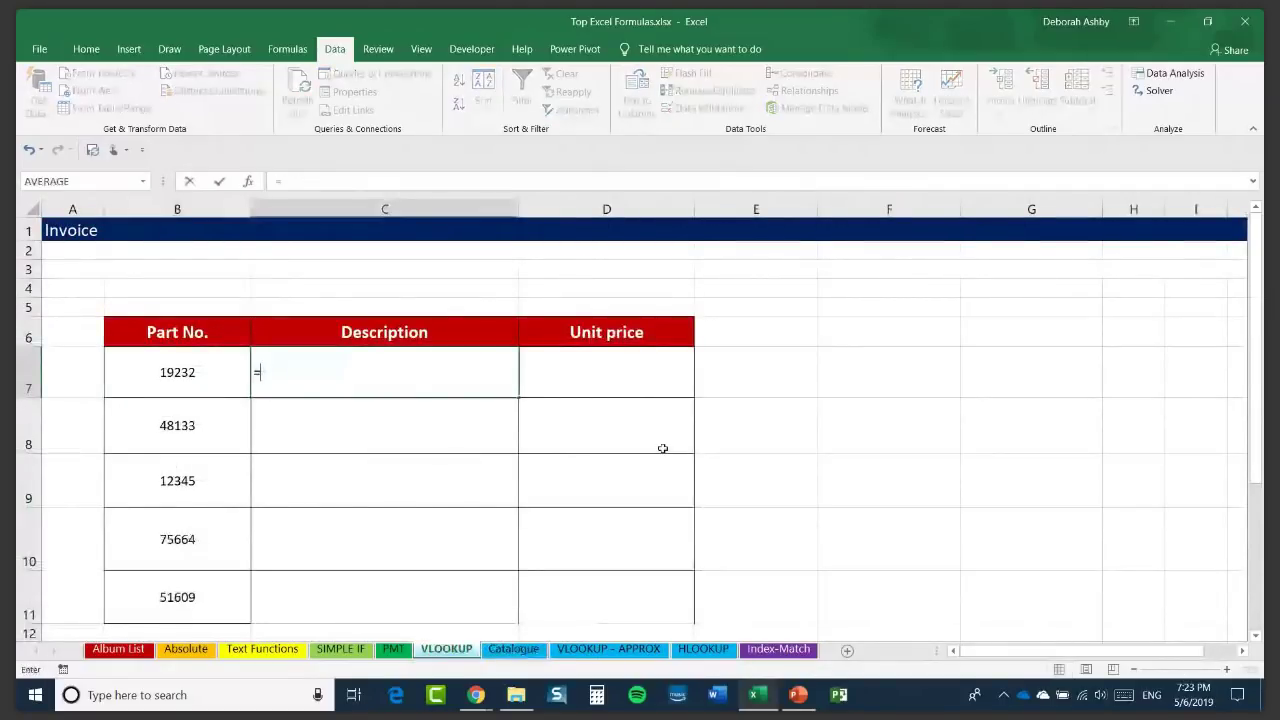
text(VLOOKUP()
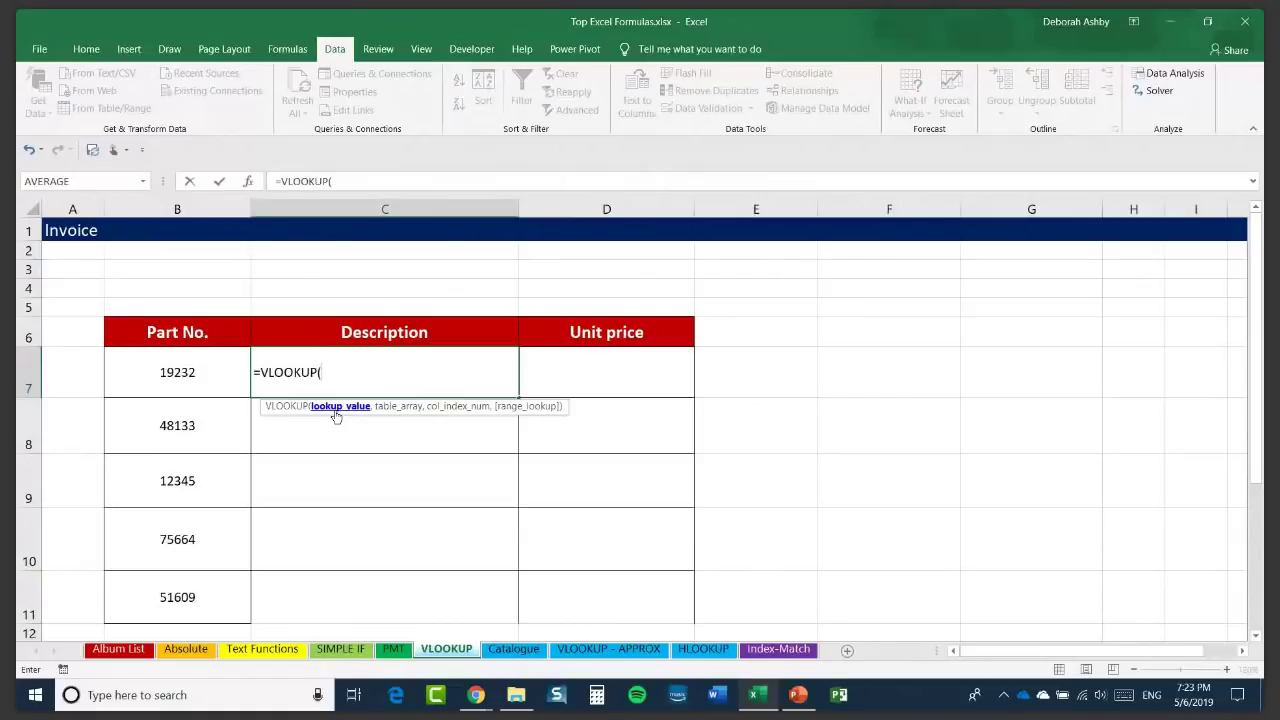
click(188, 374)
text(,)
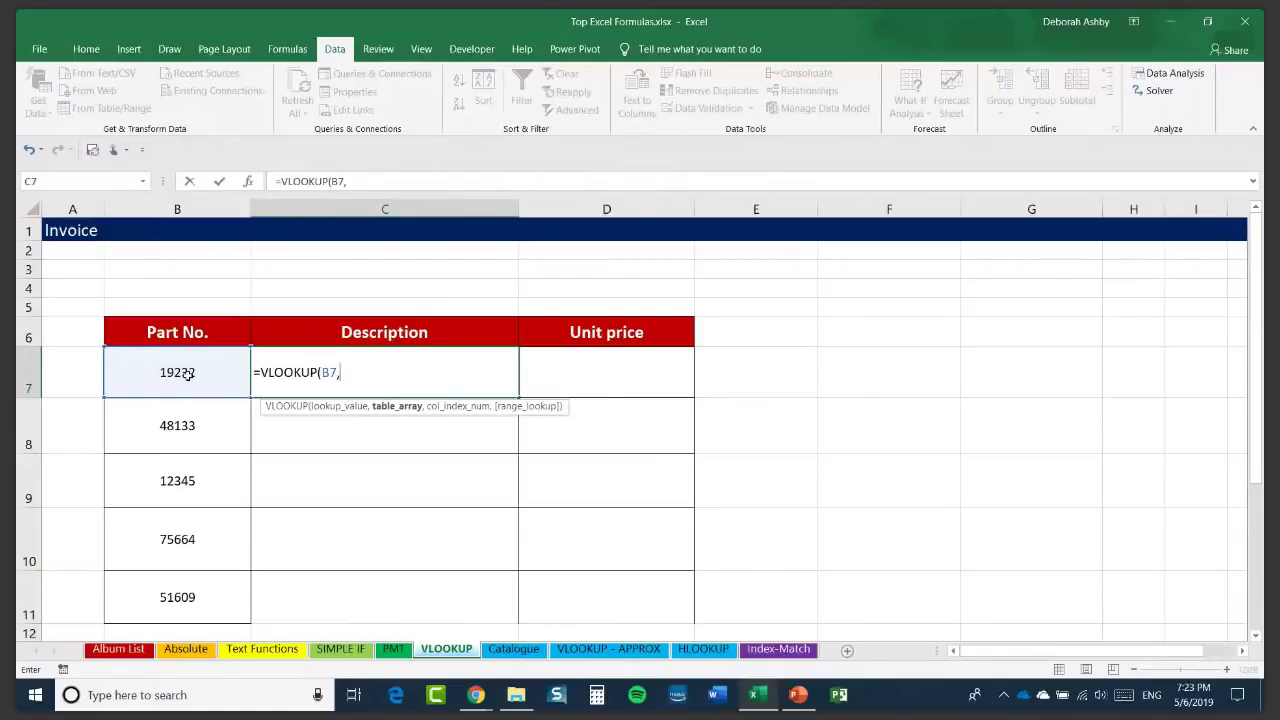
key(F3)
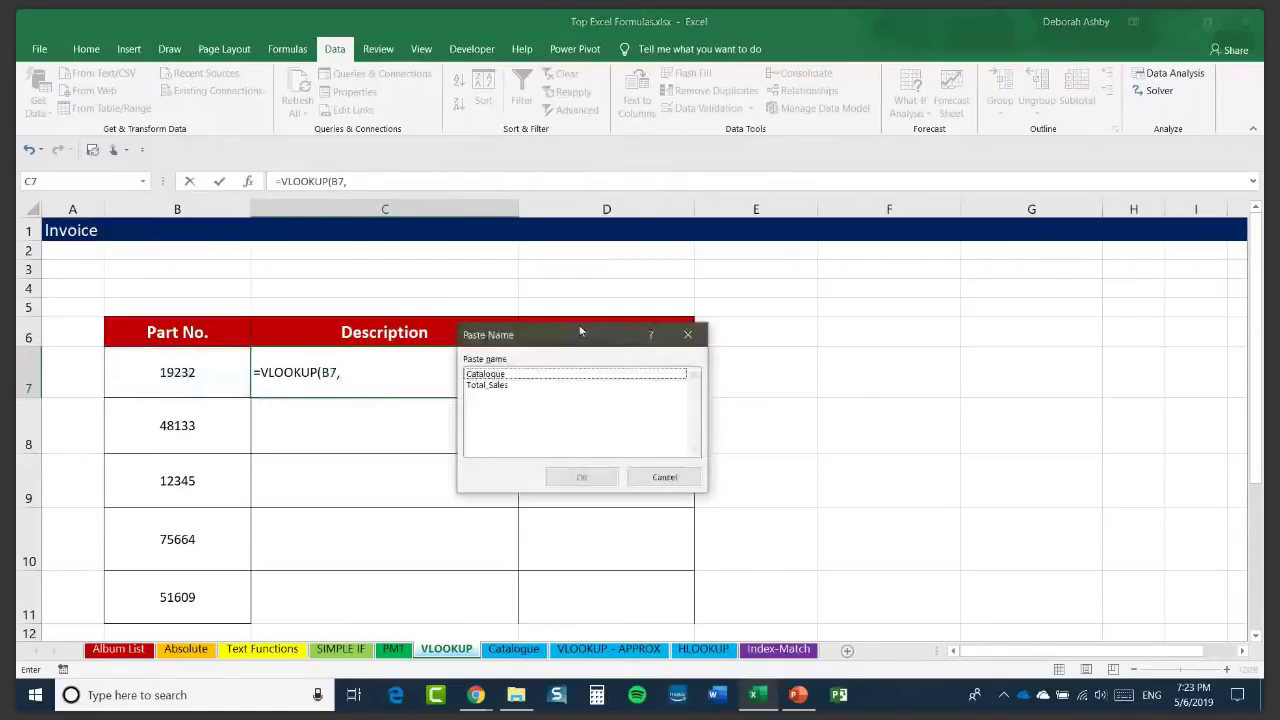
drag(565, 336, 748, 278)
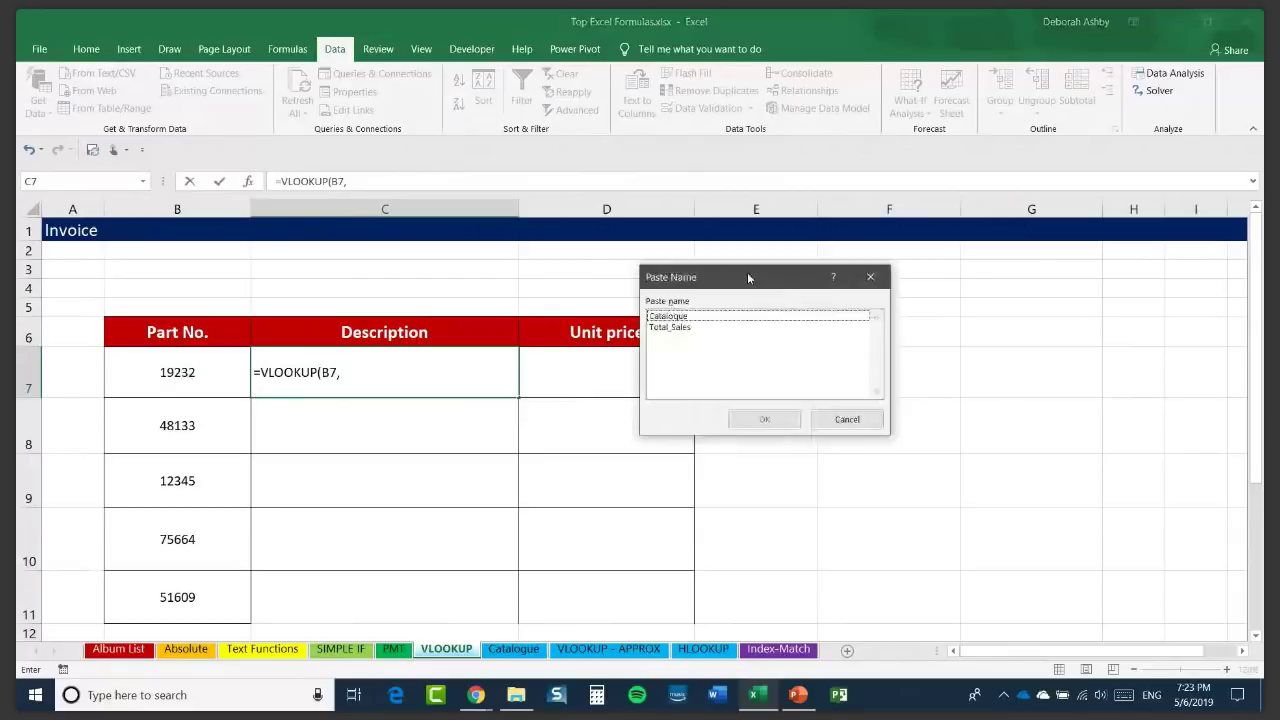
click(700, 317)
click(770, 421)
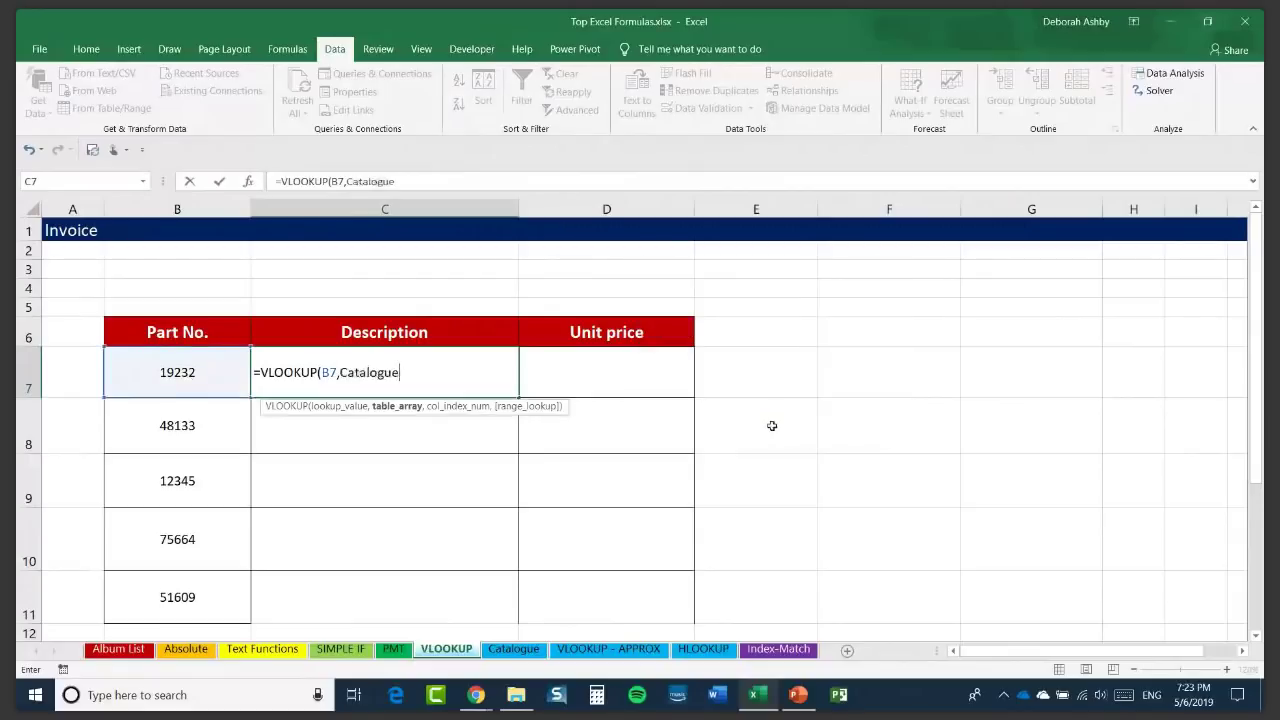
Complete the C7 formula with column index 2 and exact match FALSE, and fill it down the Description column to C11.
text(,2)
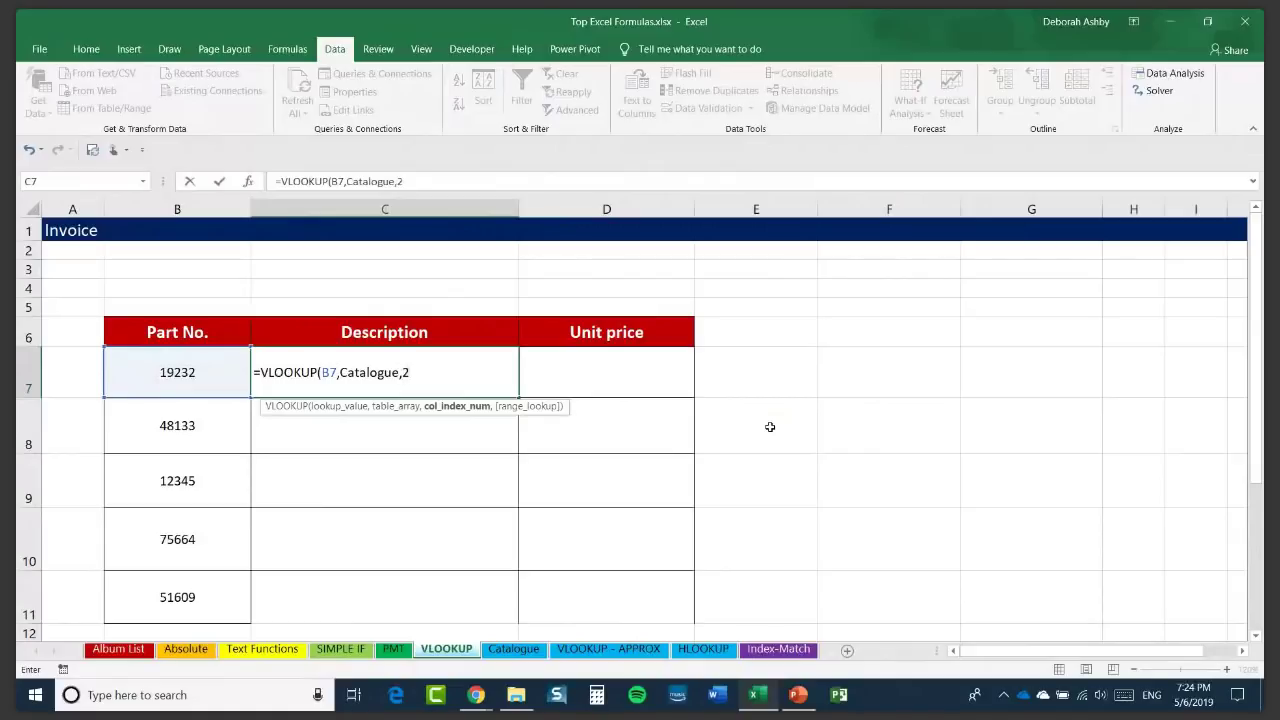
text(,)
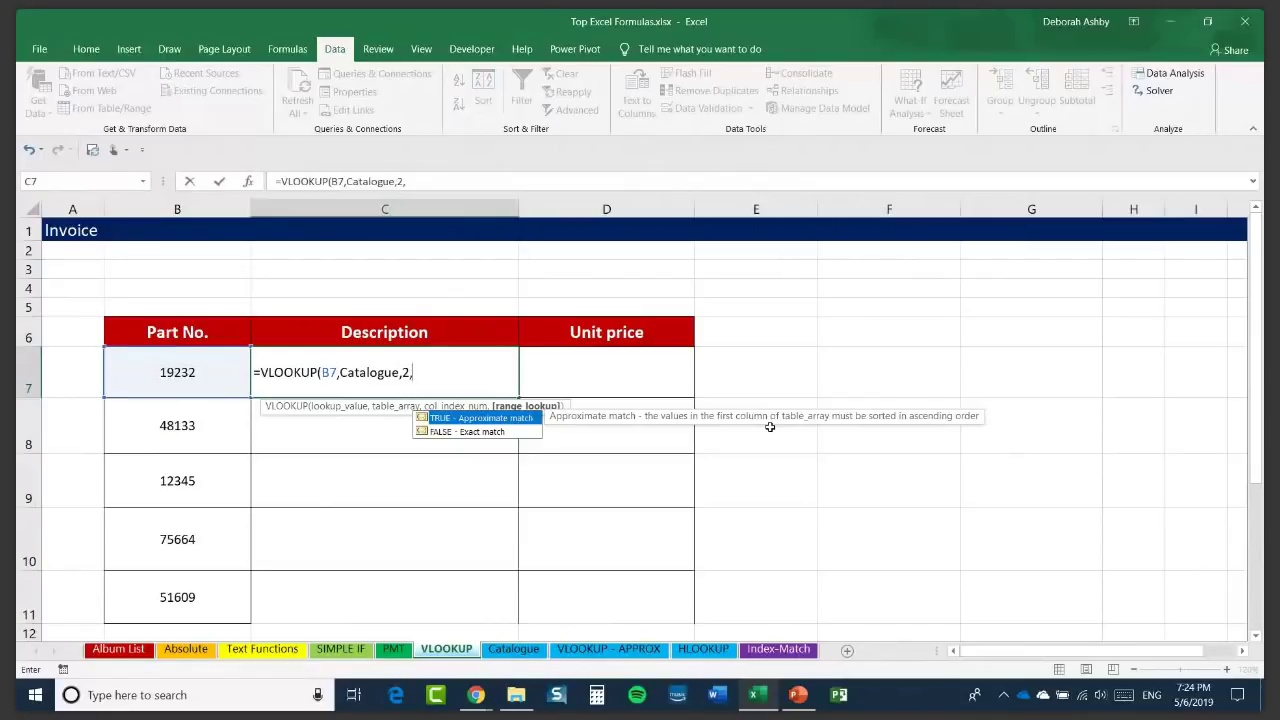
text(FALSE))
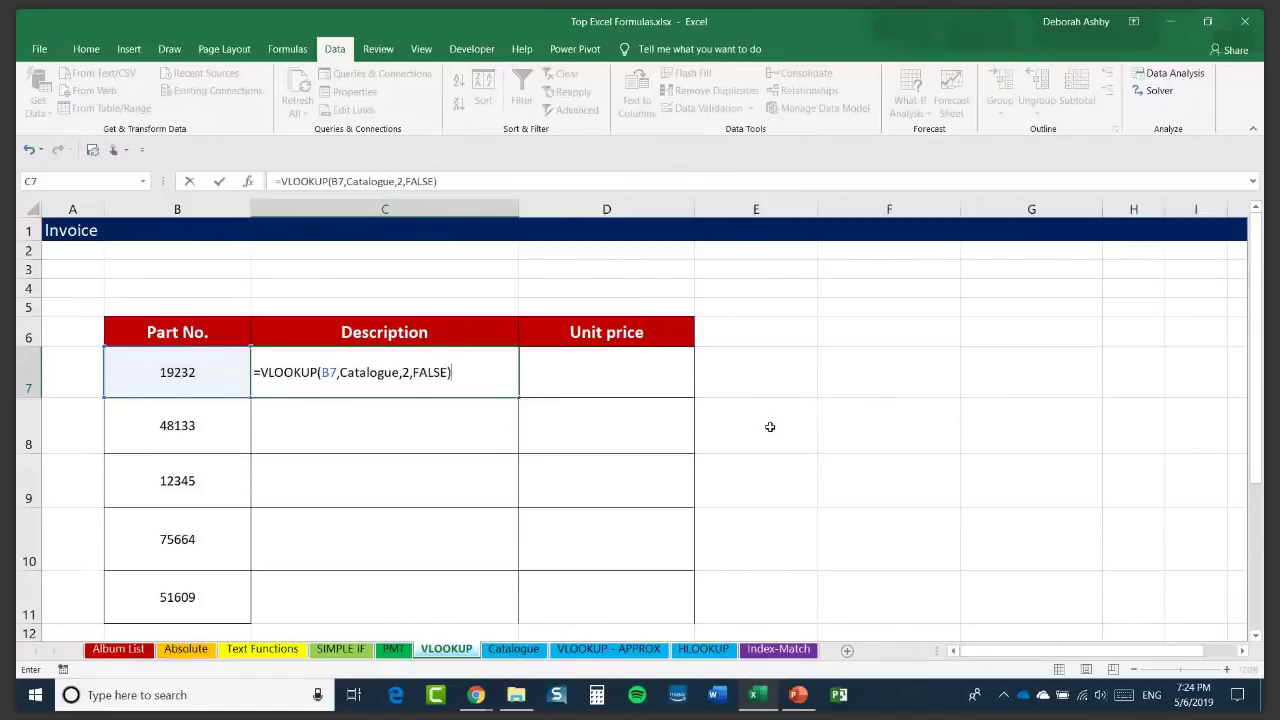
key(Return)
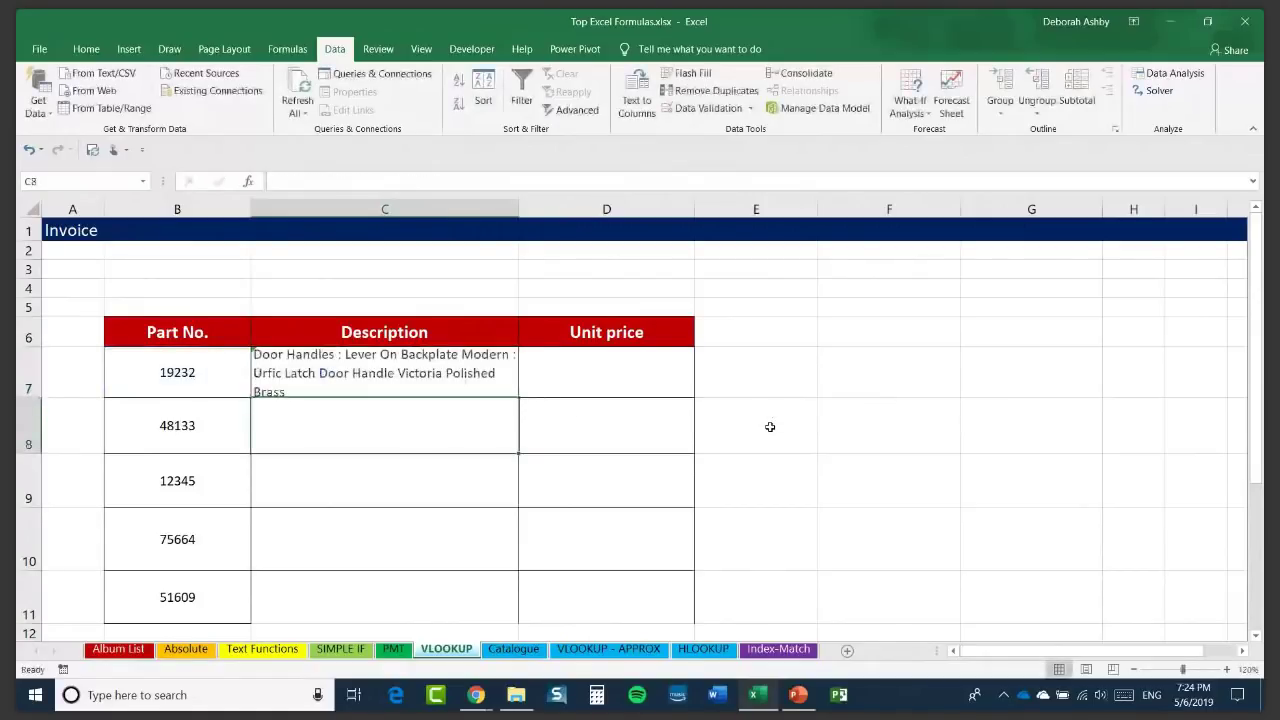
click(465, 373)
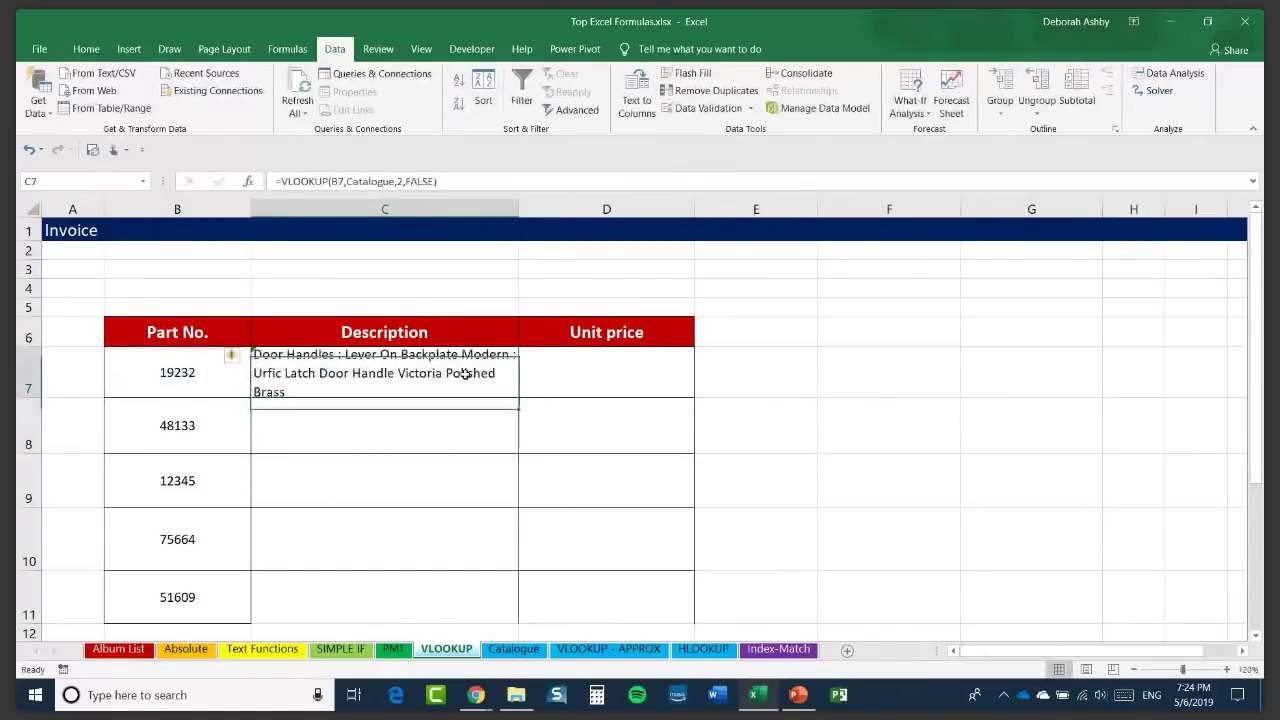
double_click(517, 397)
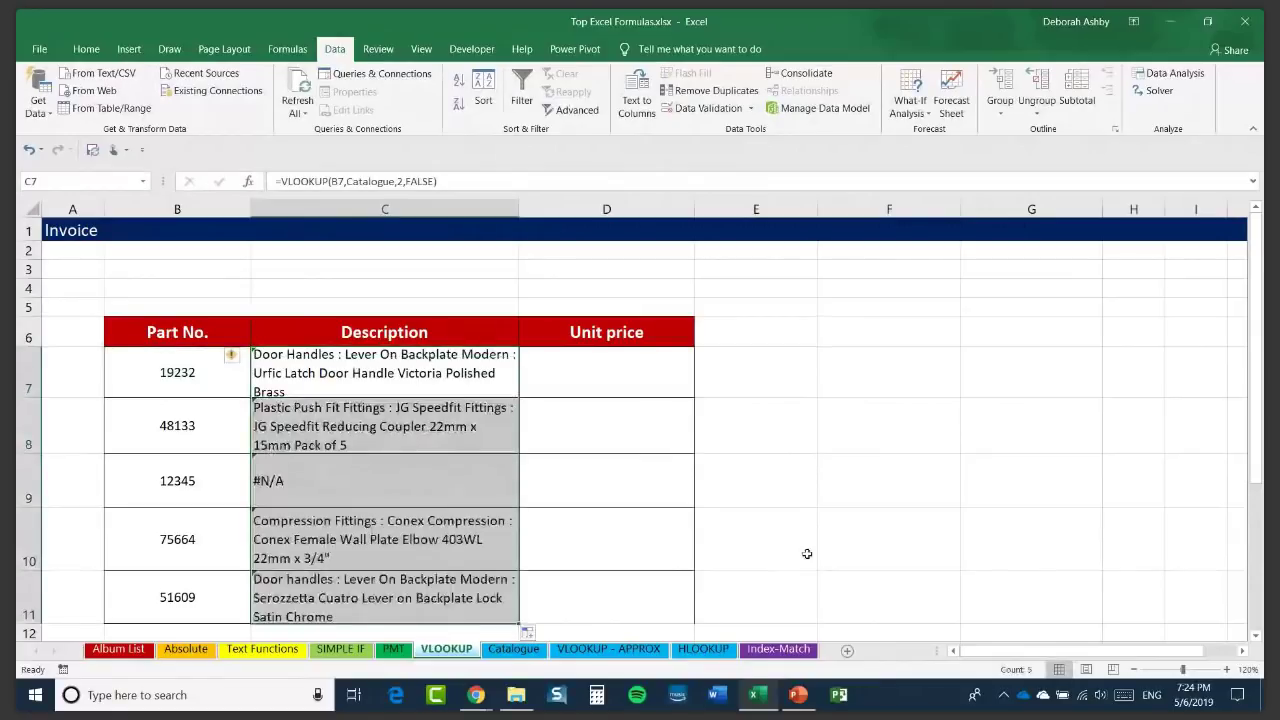
Check invoice part number 12345 in B9 and its description formula in C9 against the part numbers on the Catalogue sheet.
click(289, 478)
click(108, 458)
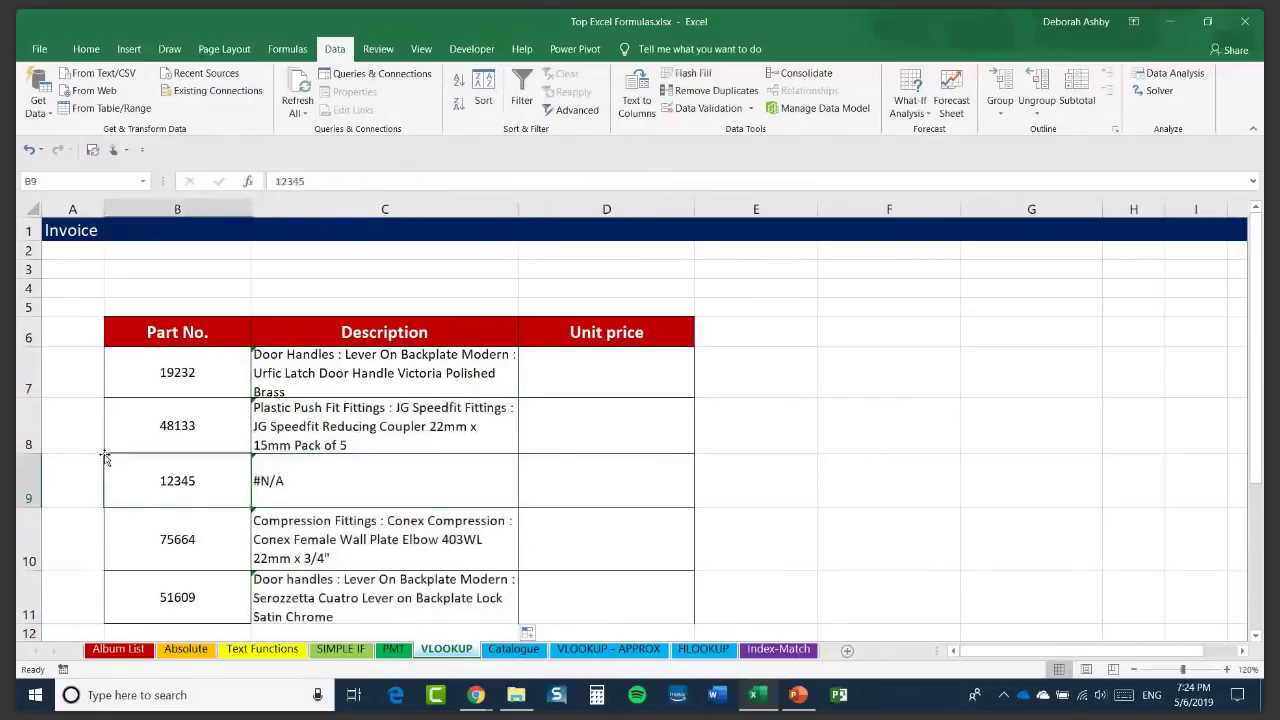
click(492, 651)
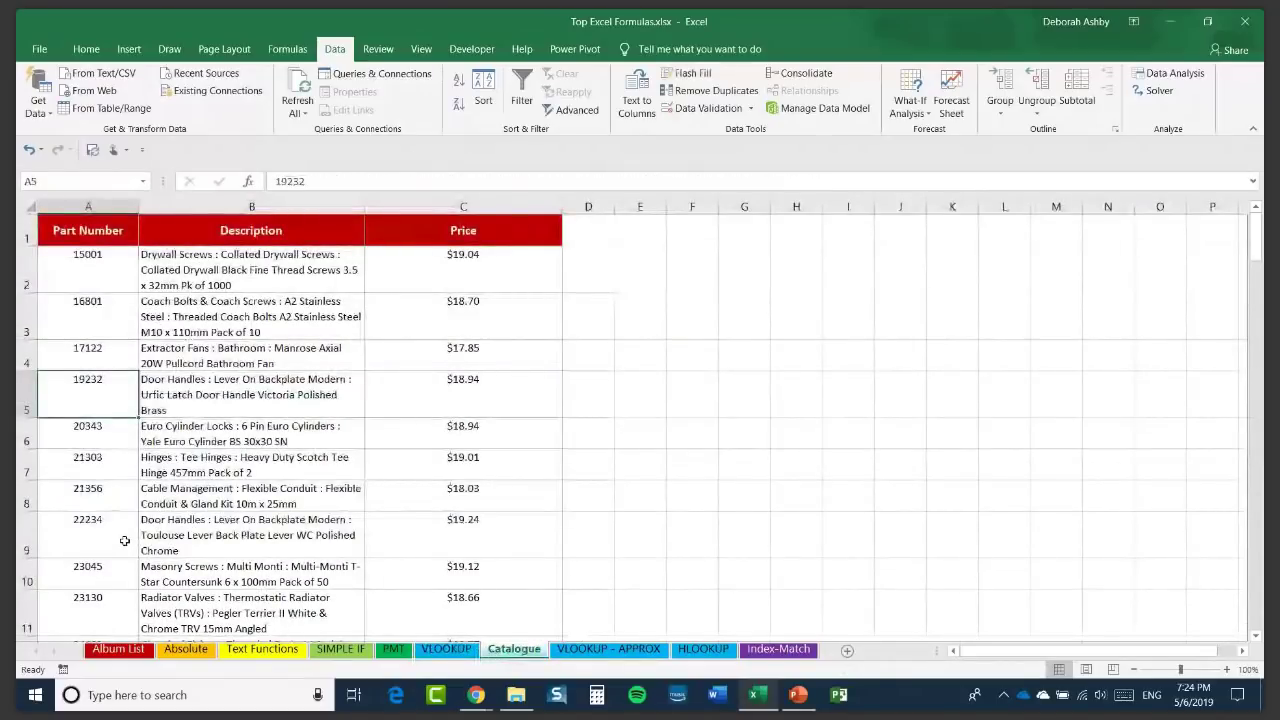
key(ctrl+Page_Up)
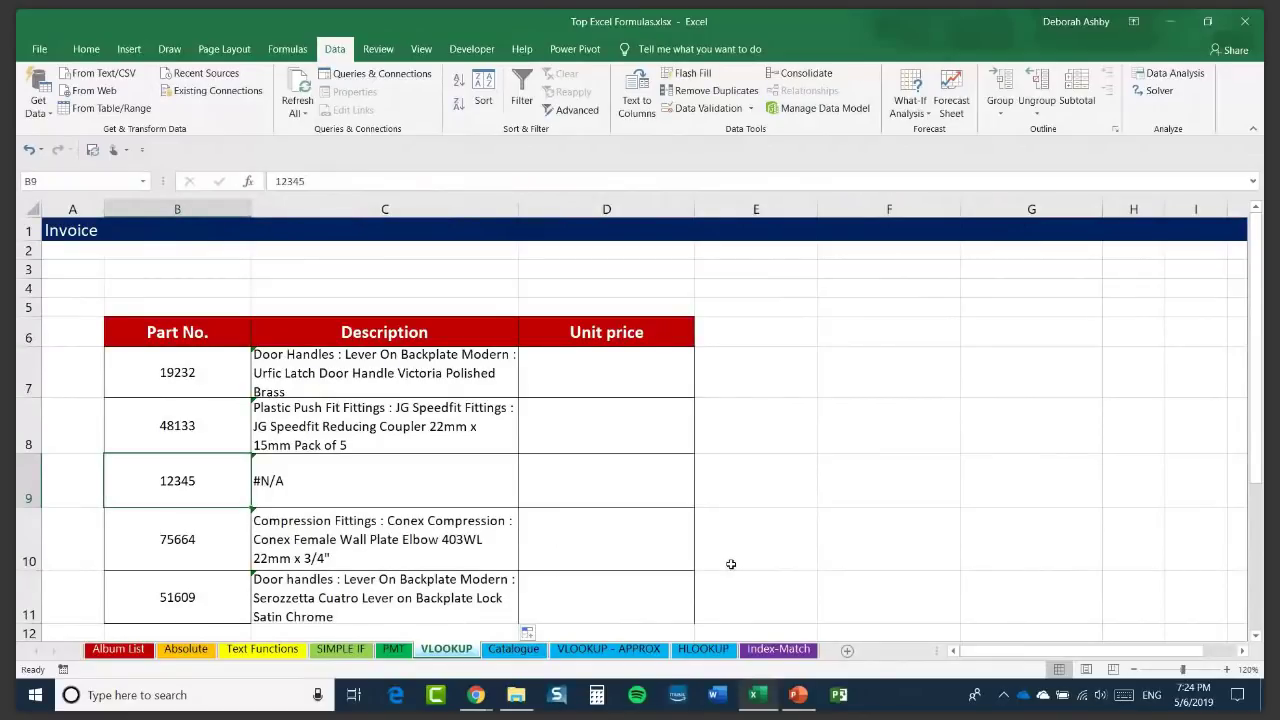
click(282, 483)
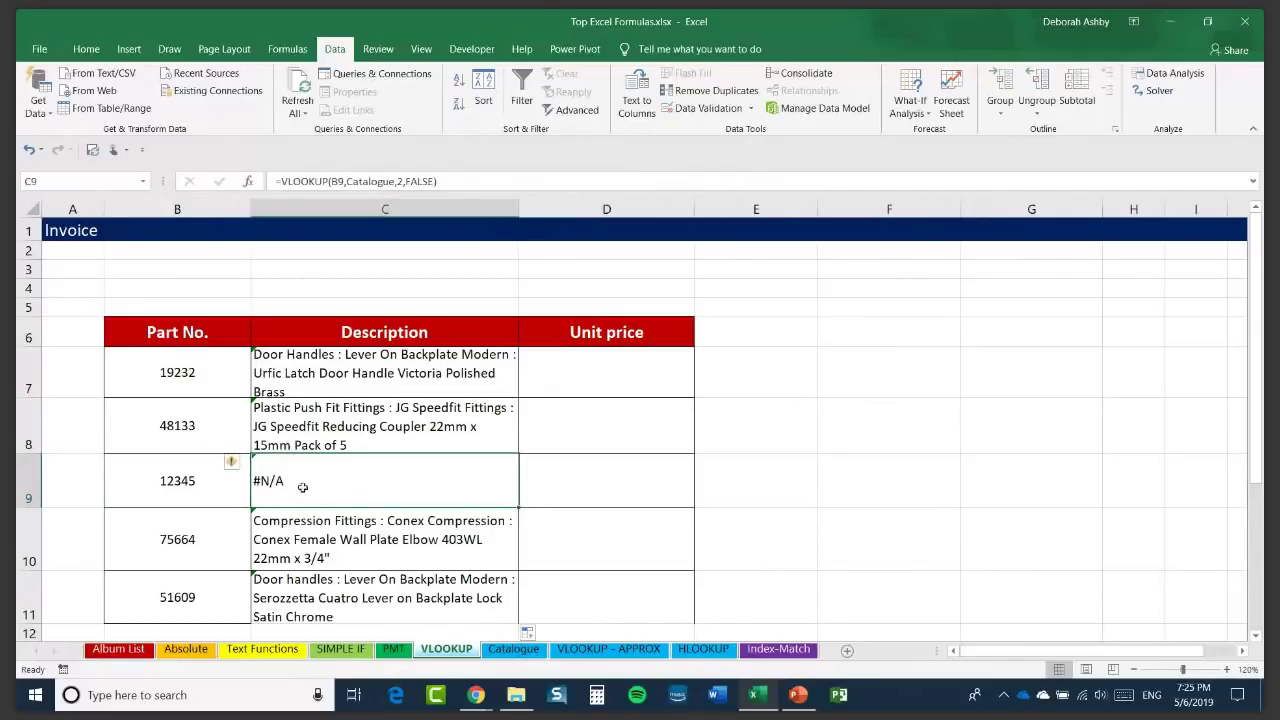
Wrap the VLOOKUP in C7 in an IFNA function that returns "Not Found", and fill the formula down to C11.
click(410, 373)
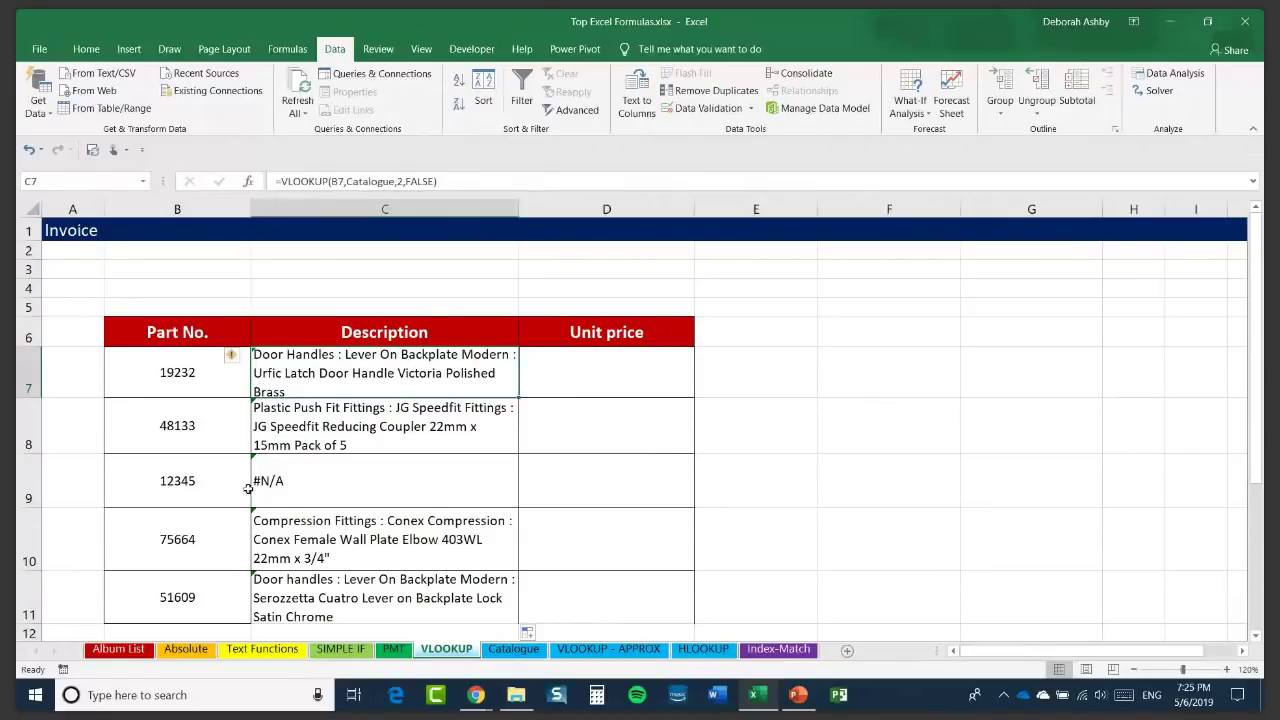
click(281, 181)
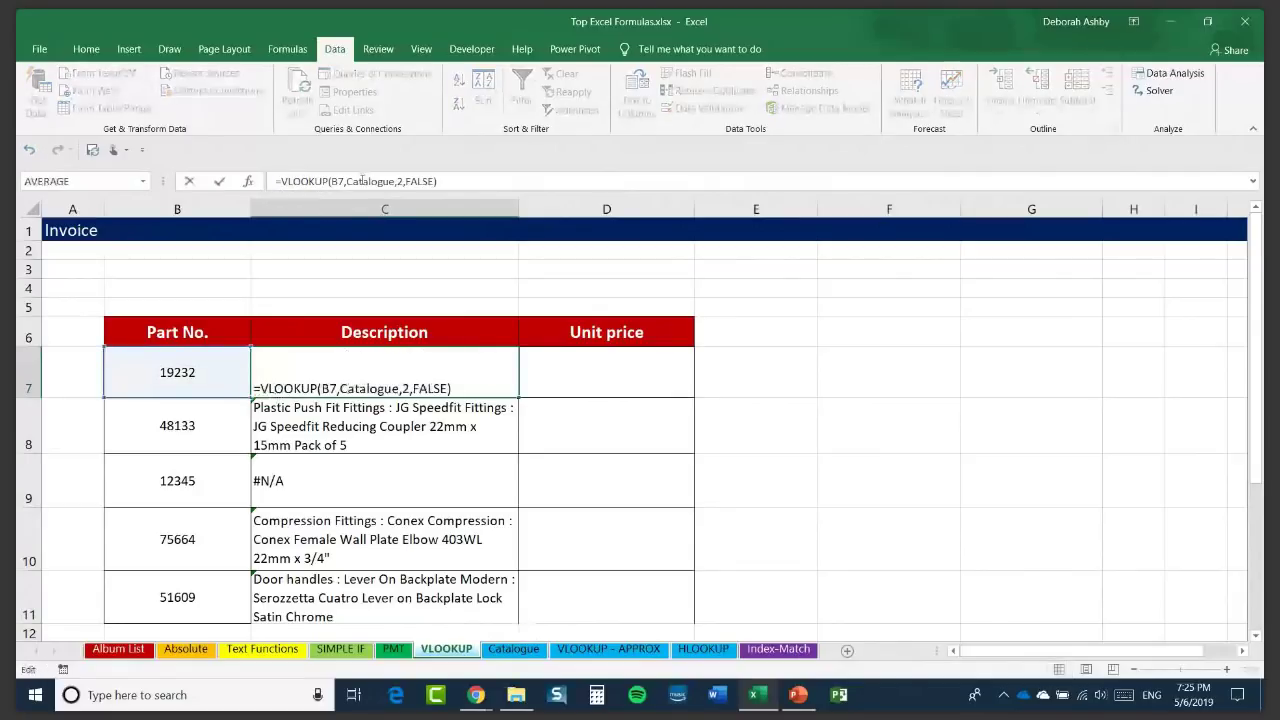
text(IFNA)
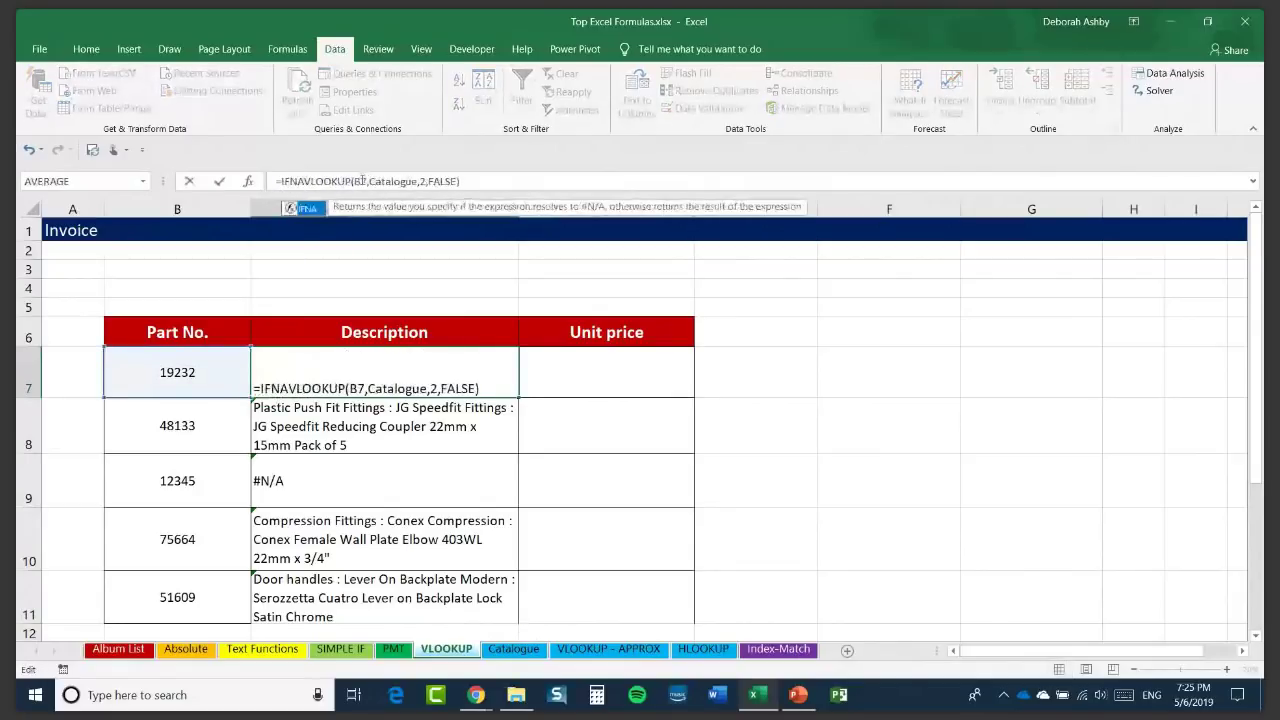
text(()
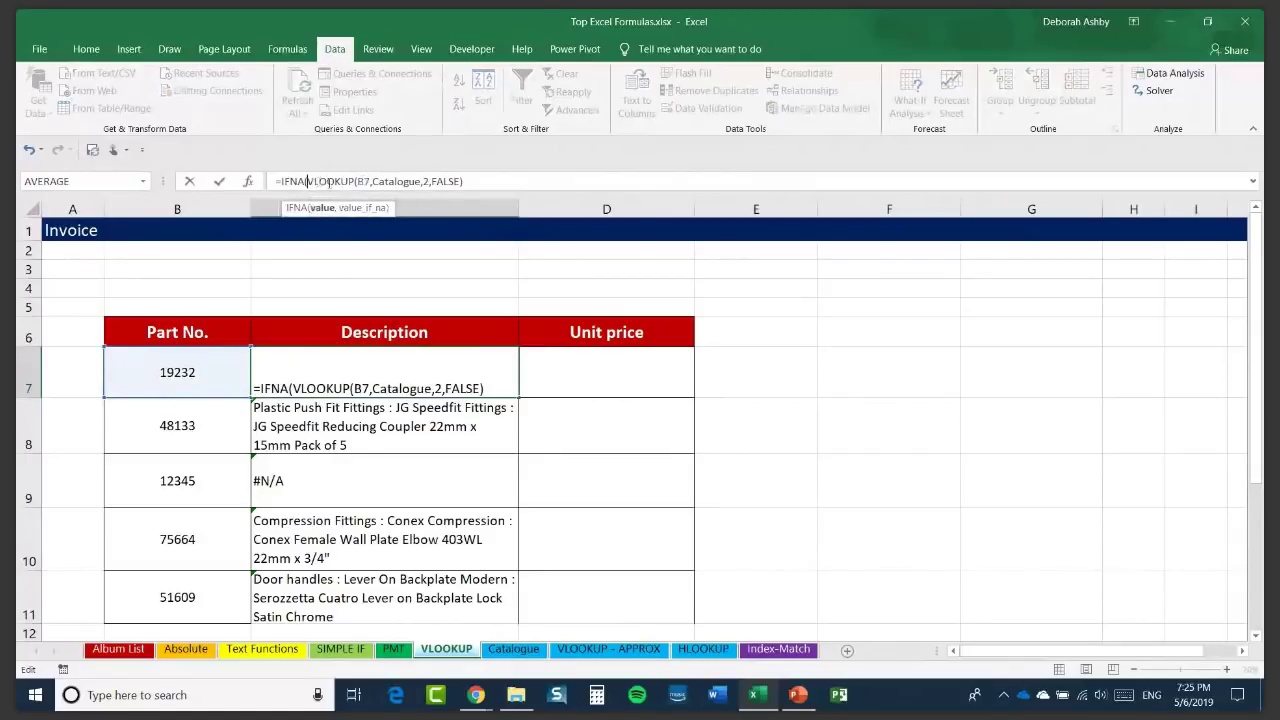
click(466, 182)
text(,"Not )
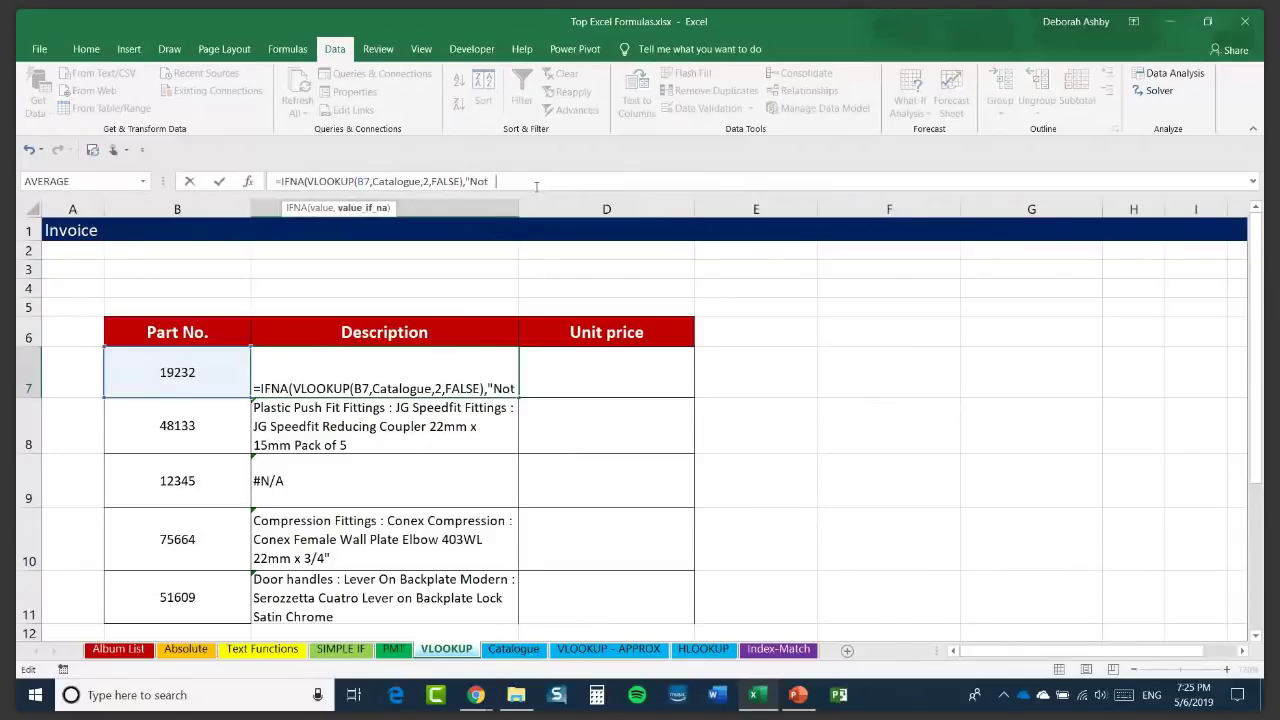
text(Found")
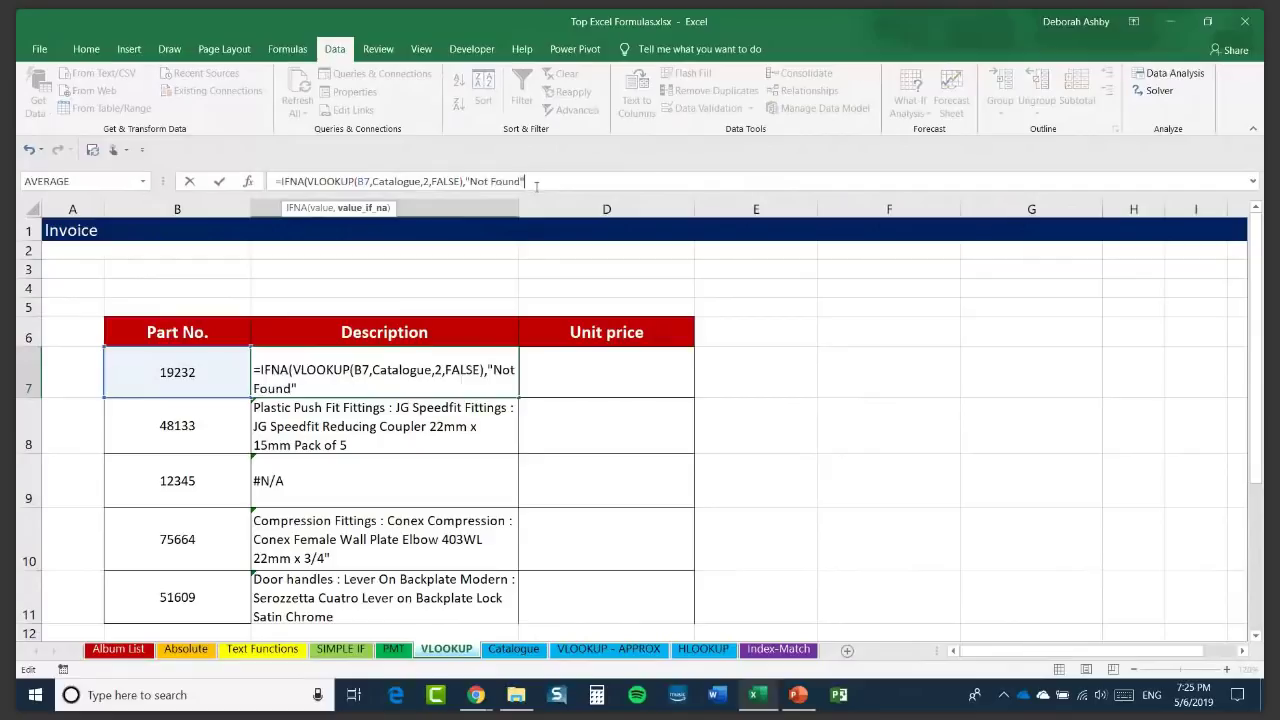
text())
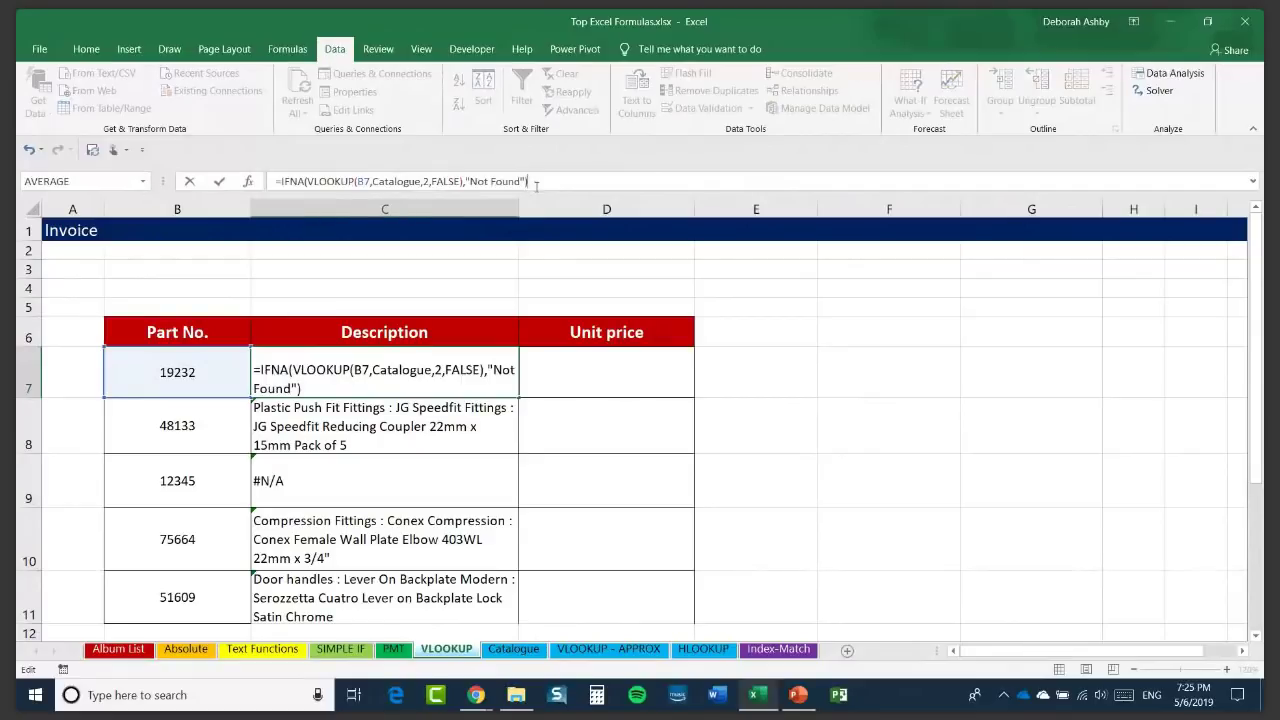
key(ctrl+Return)
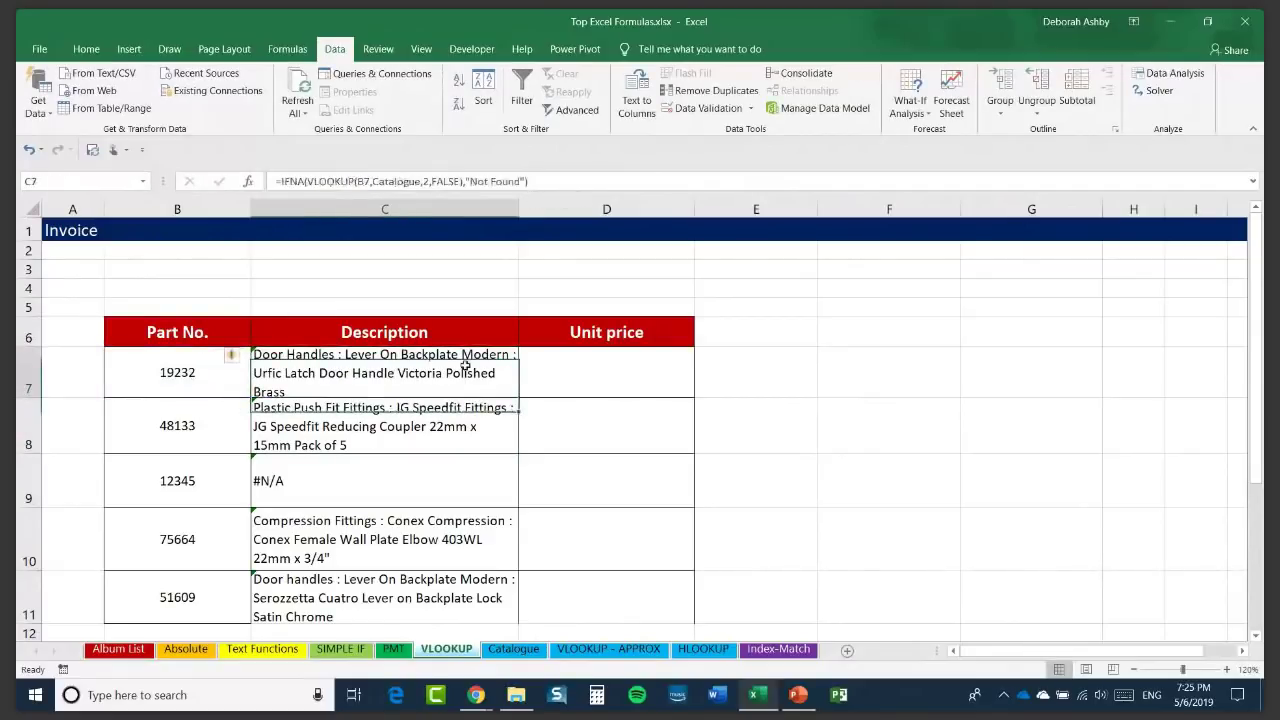
double_click(519, 397)
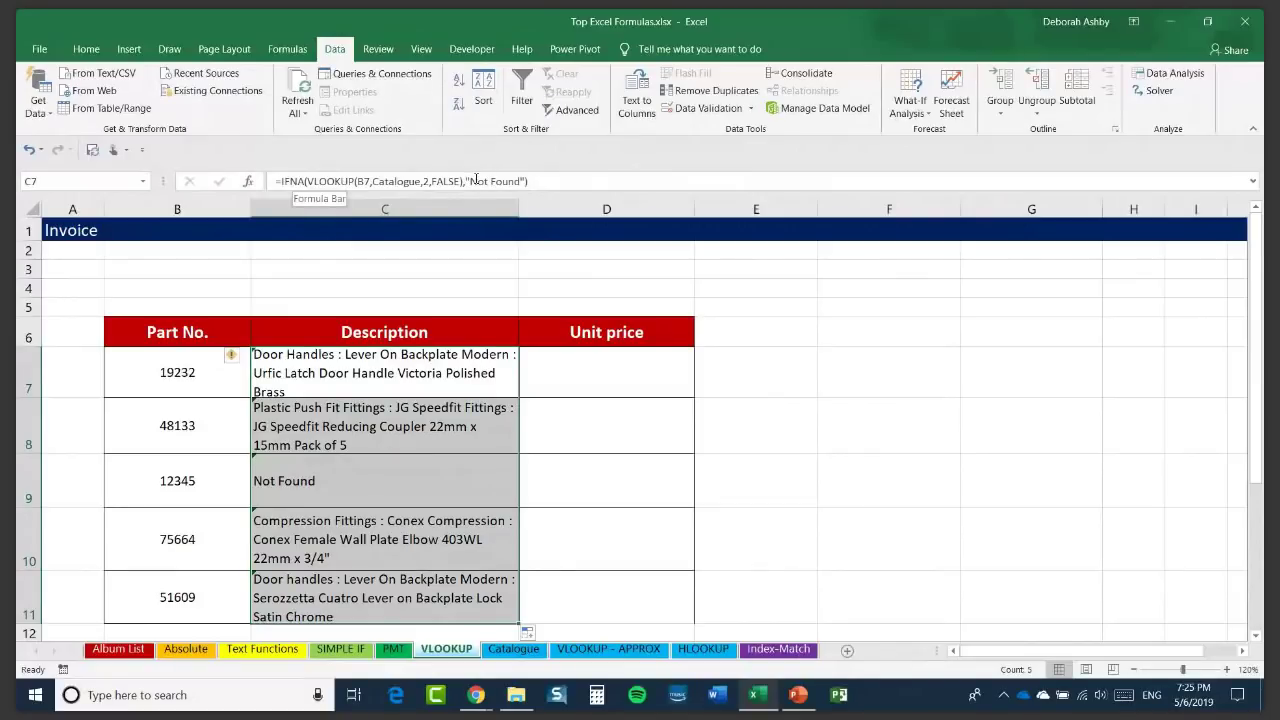
Examine the positions of the Description and Price columns on the Catalogue sheet for the unit price lookup in D7.
click(606, 378)
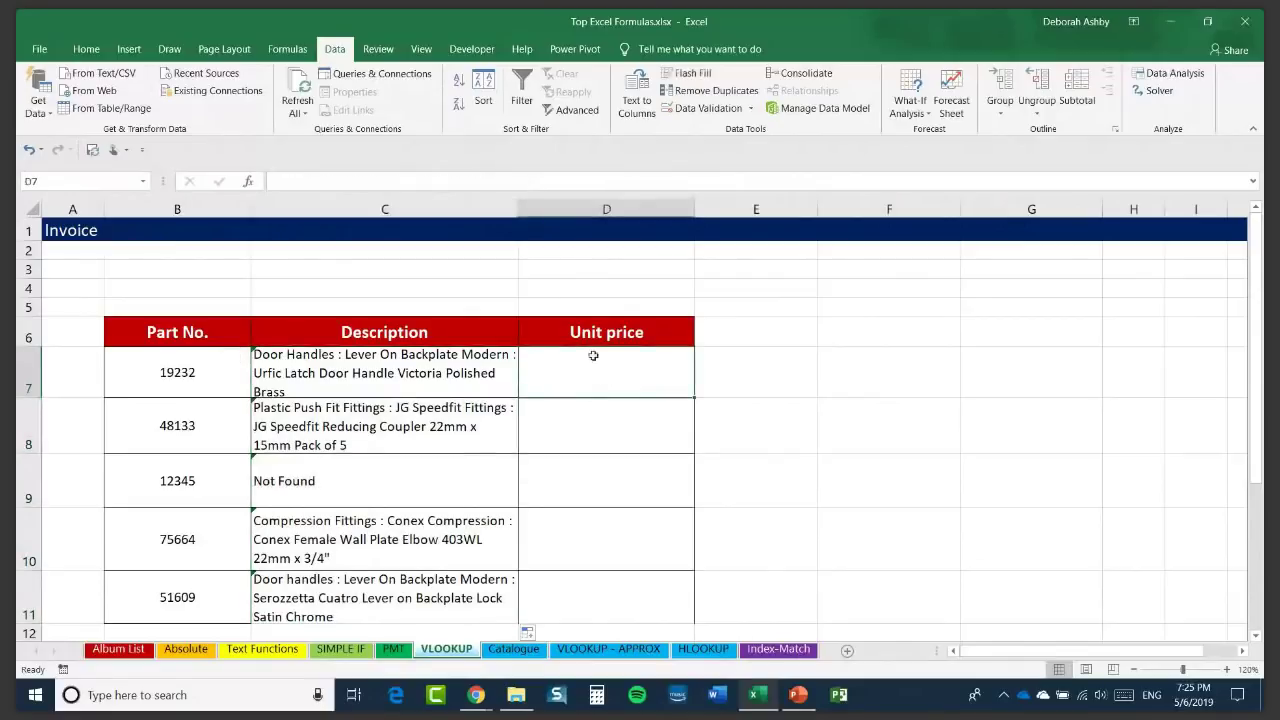
click(514, 649)
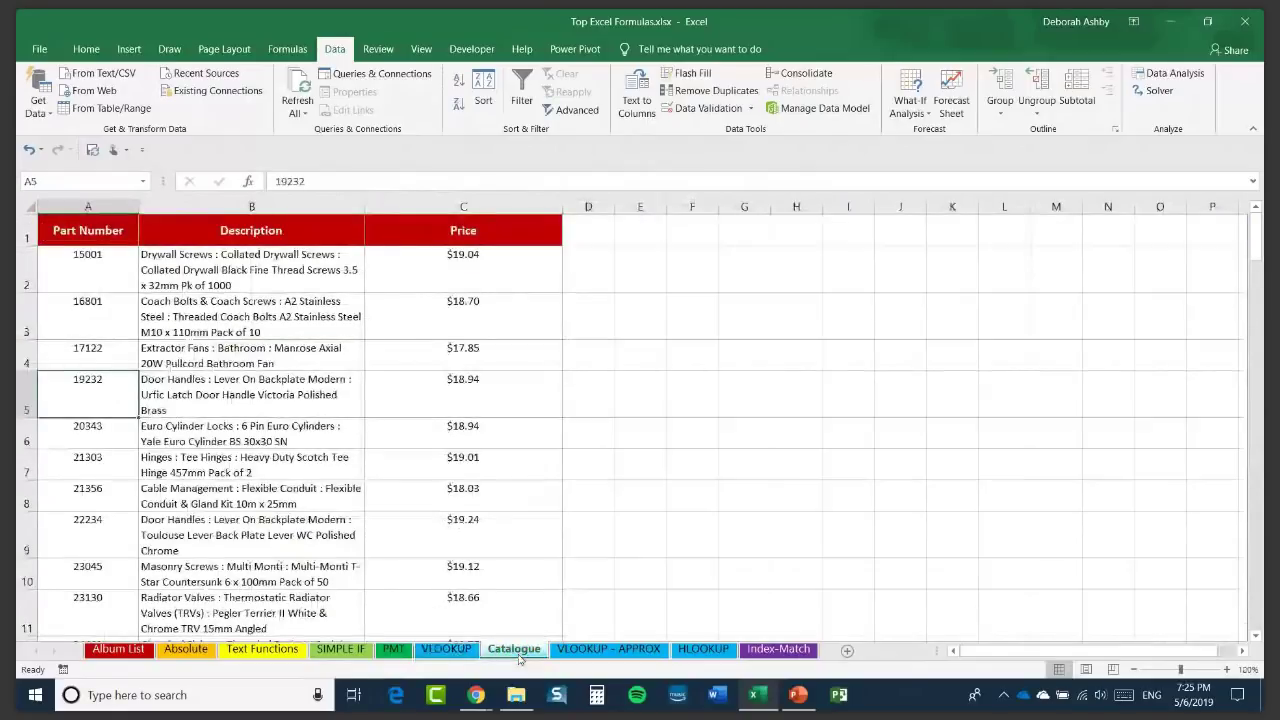
click(250, 356)
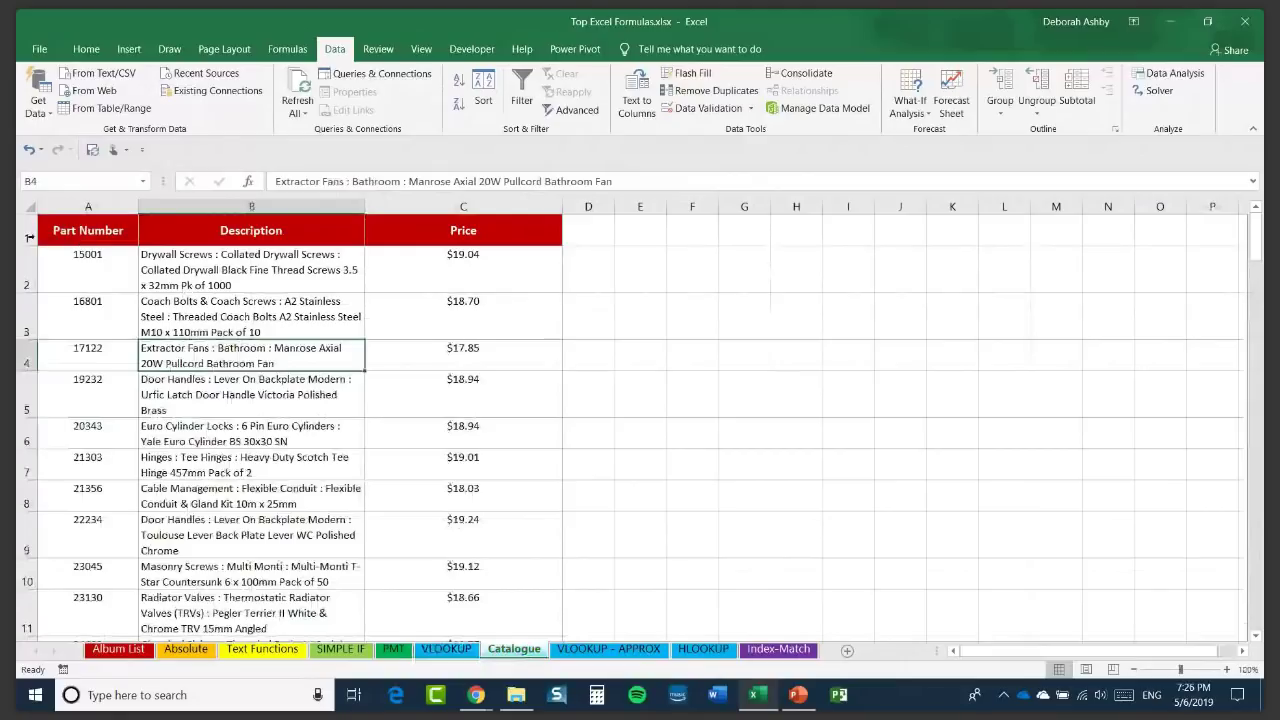
click(251, 207)
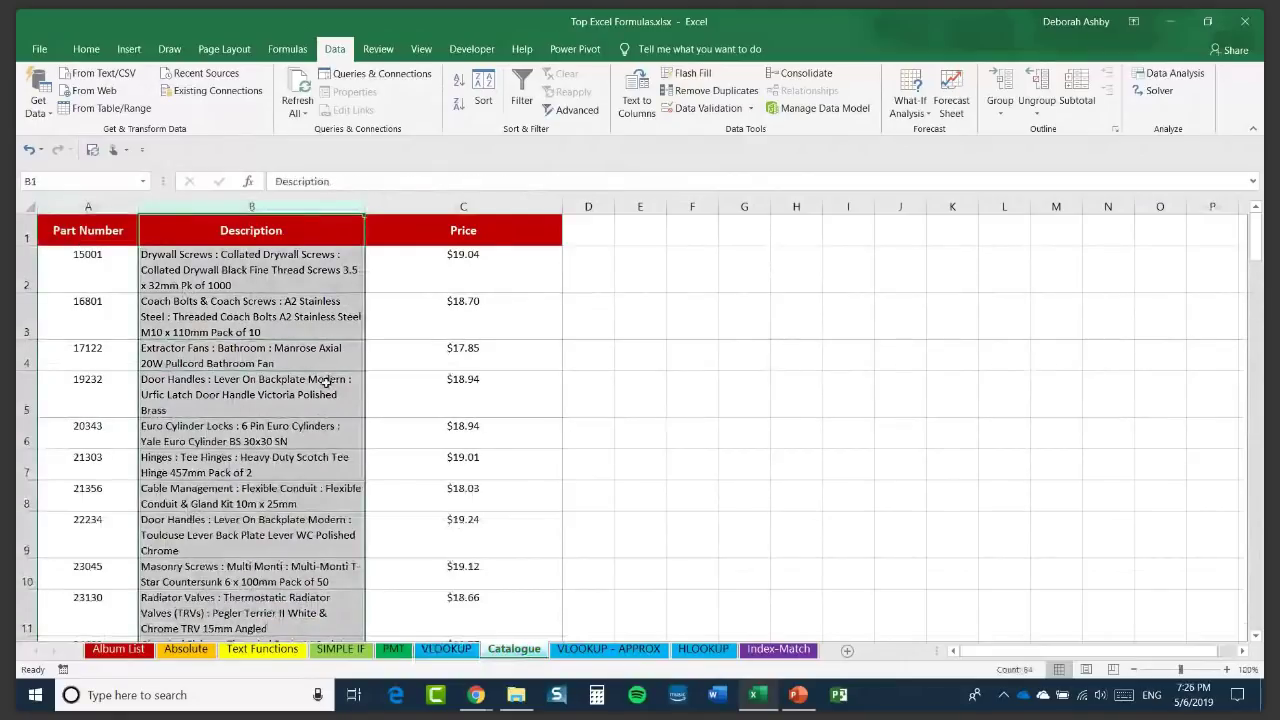
click(486, 206)
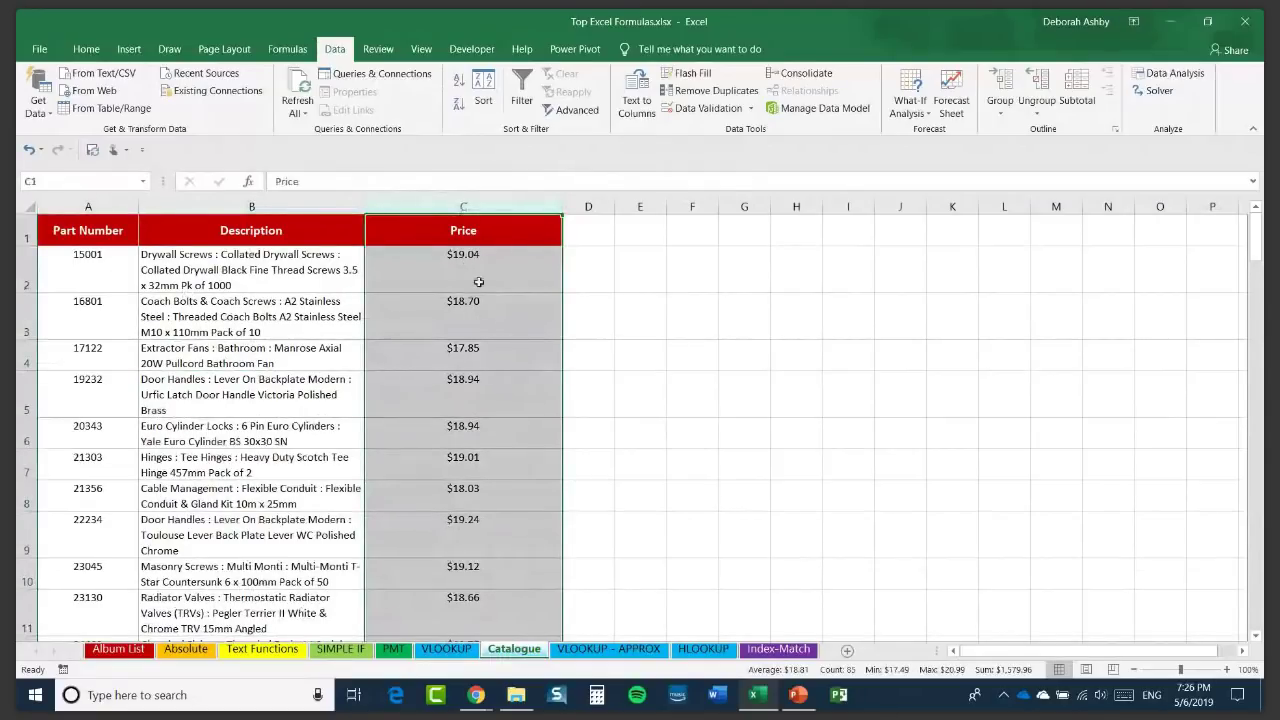
click(446, 649)
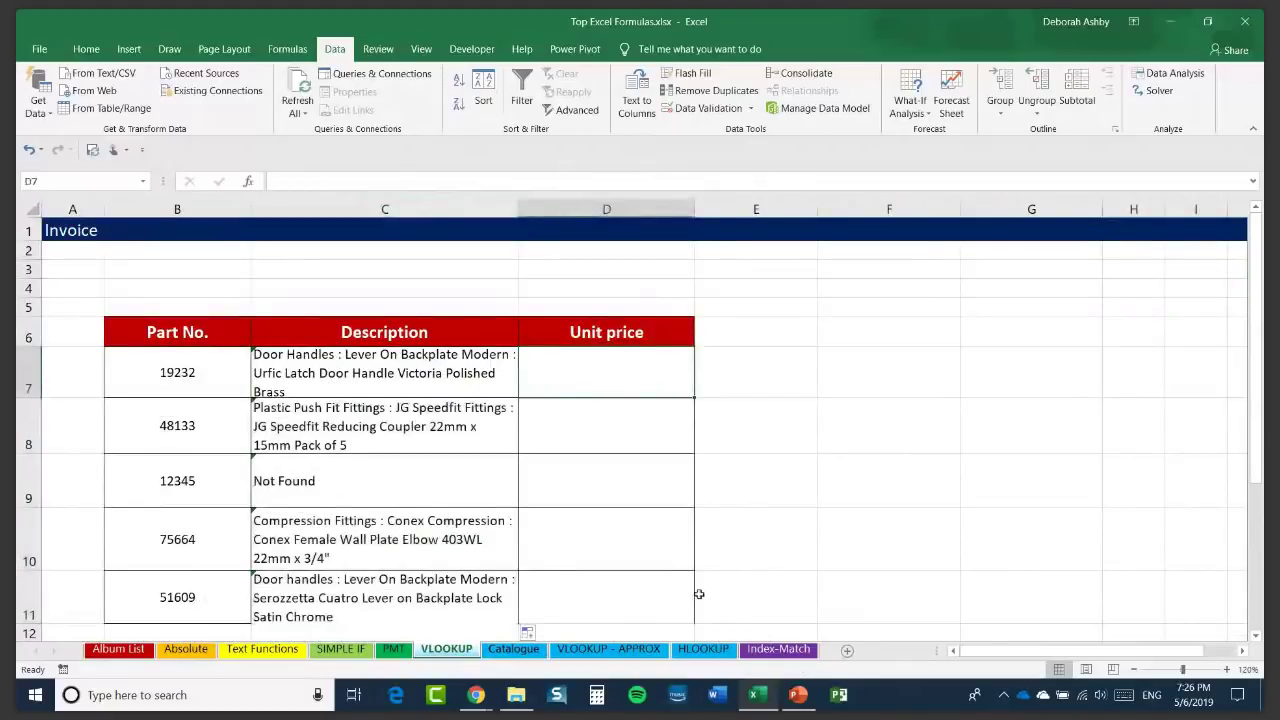
text(VLOOK)
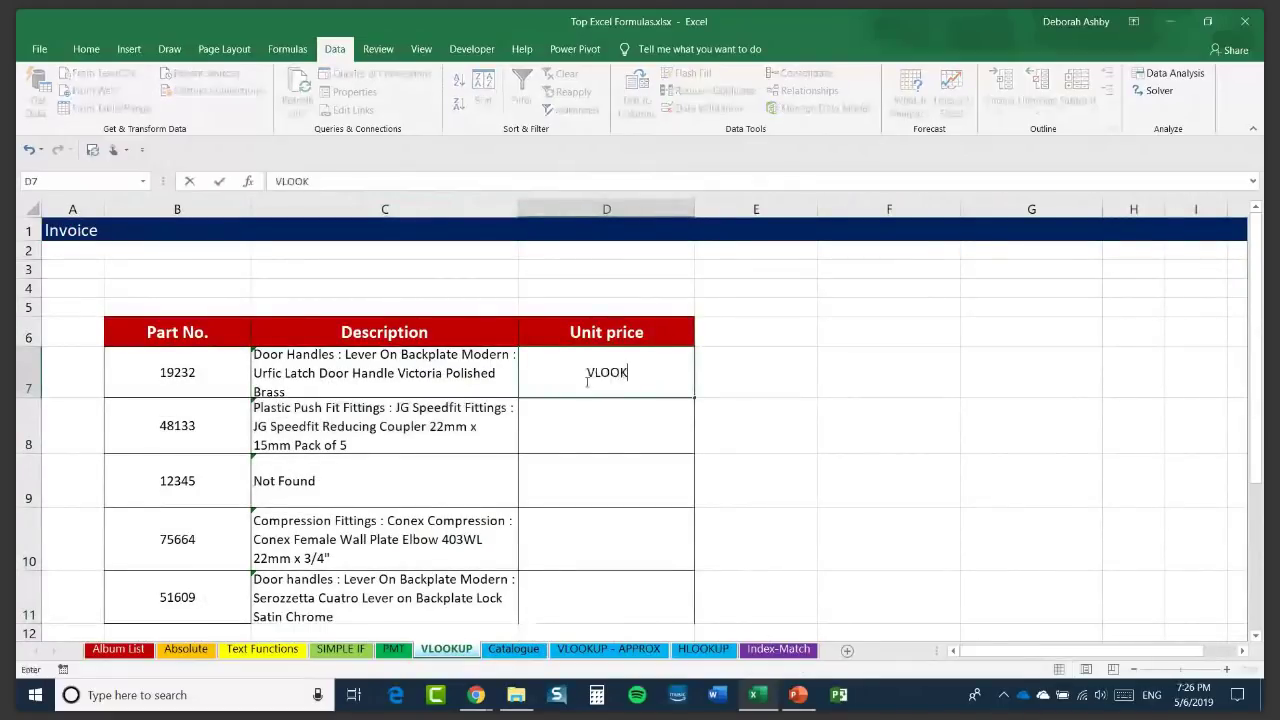
key(BackSpace)
key(BackSpace)
key(BackSpace)
key(BackSpace)
key(BackSpace)
Start a VLOOKUP formula in the first Unit price cell, D7, with part number cell B7 as the lookup value.
text(=VLOOK)
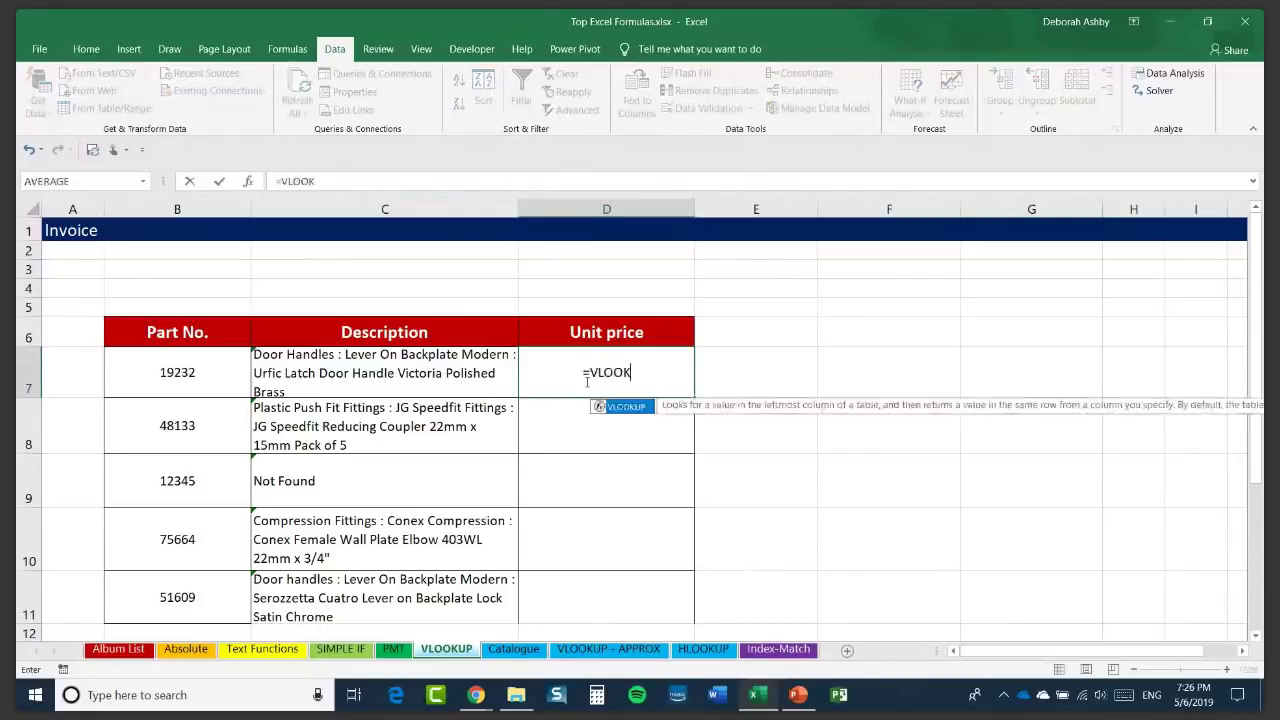
text(U)
text(()
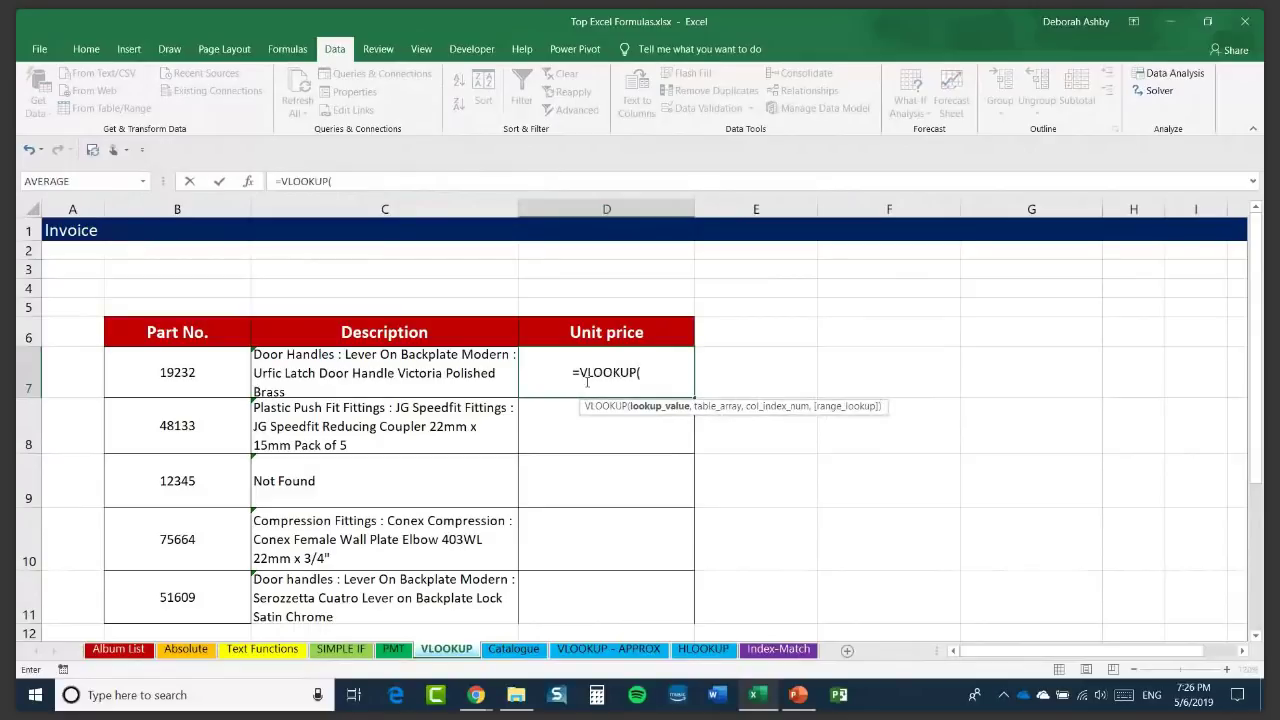
click(209, 375)
text(,)
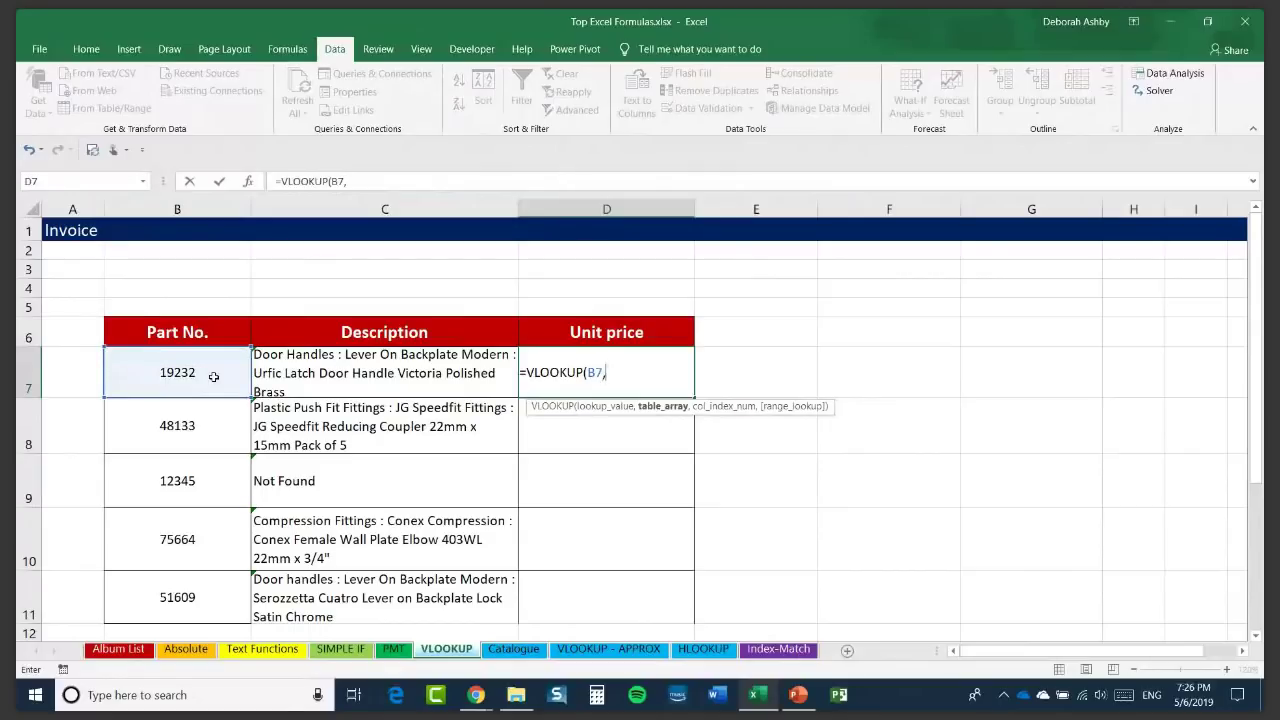
Complete the D7 formula with the Catalogue table array, column index 3 and exact match 0, and fill it down to D11.
text(C)
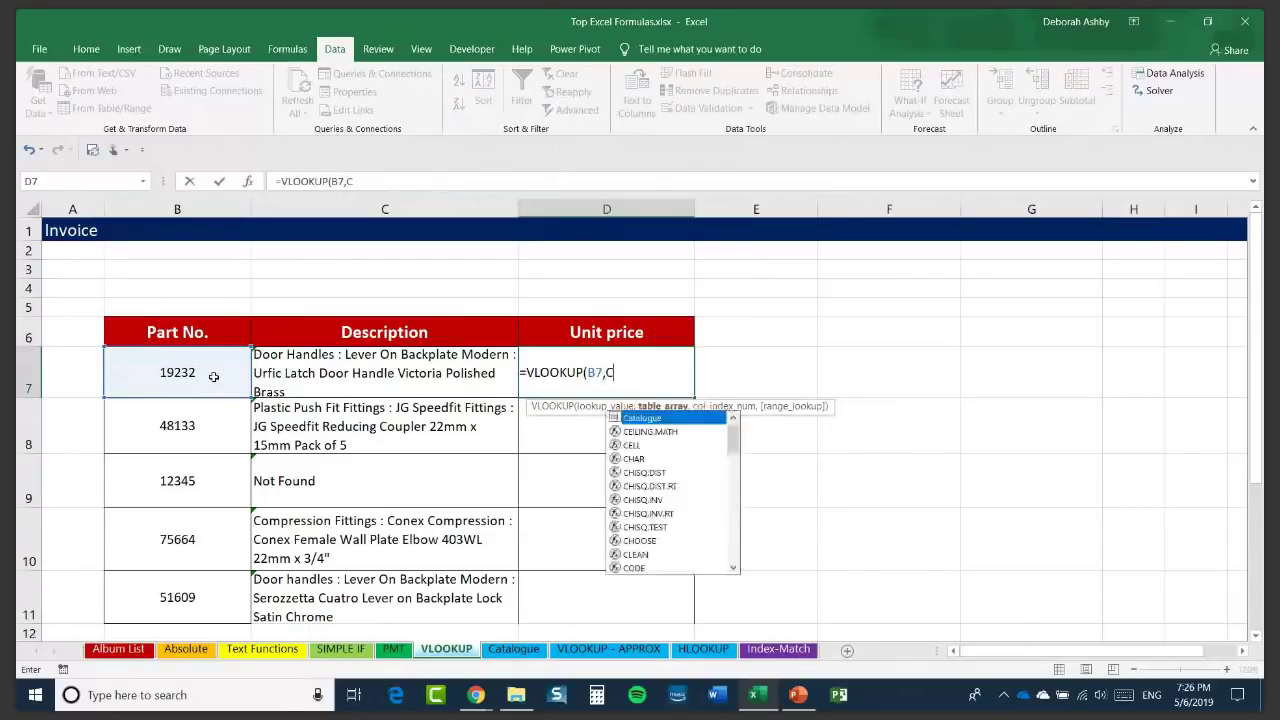
text(a)
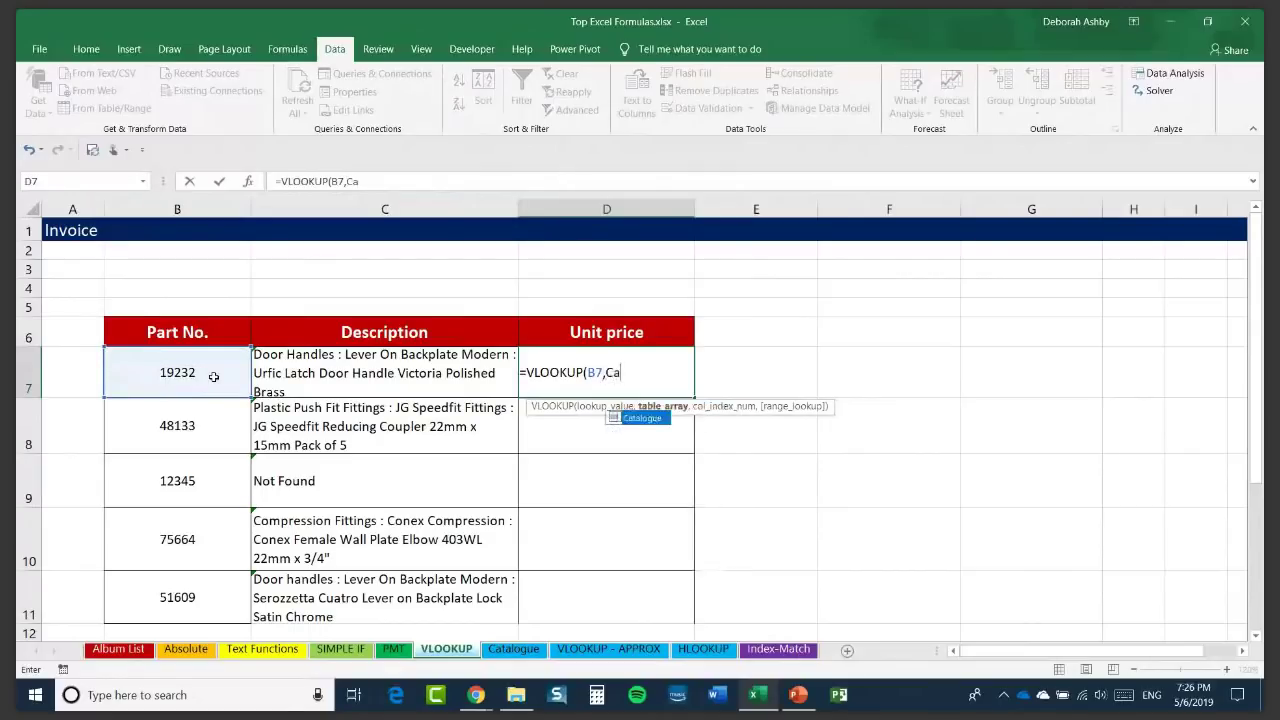
double_click(642, 418)
text(,)
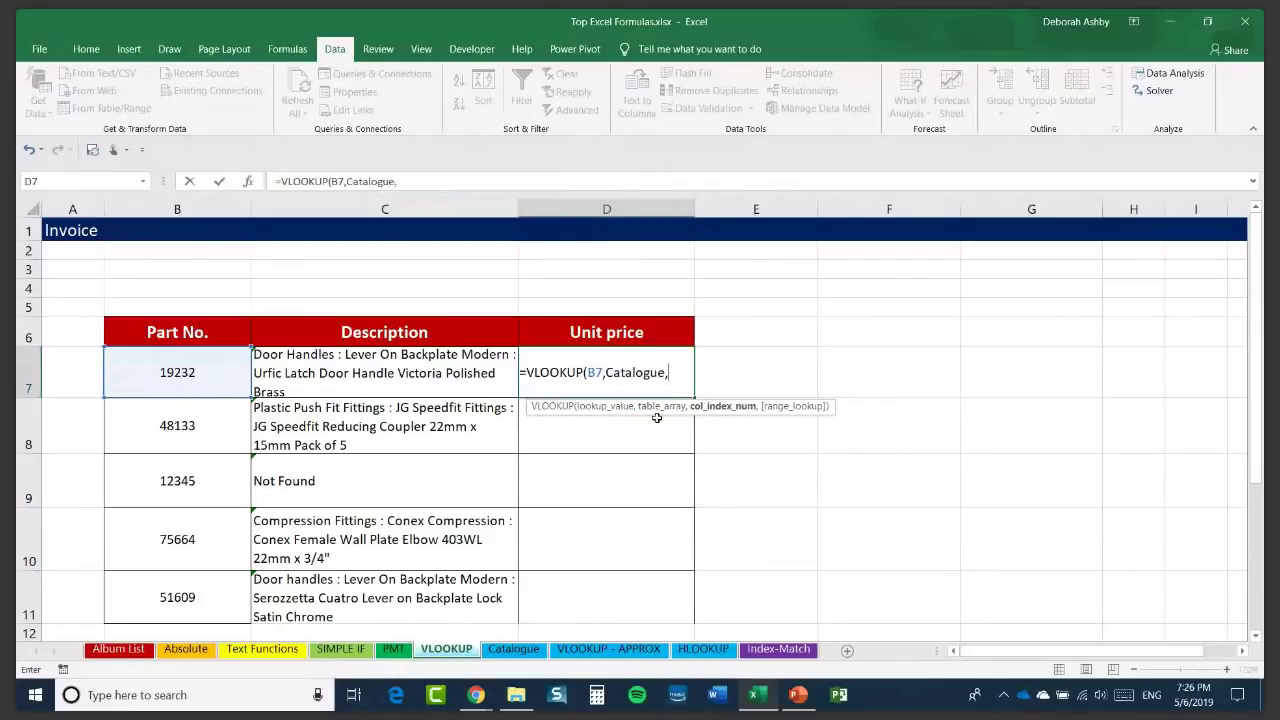
text(3,)
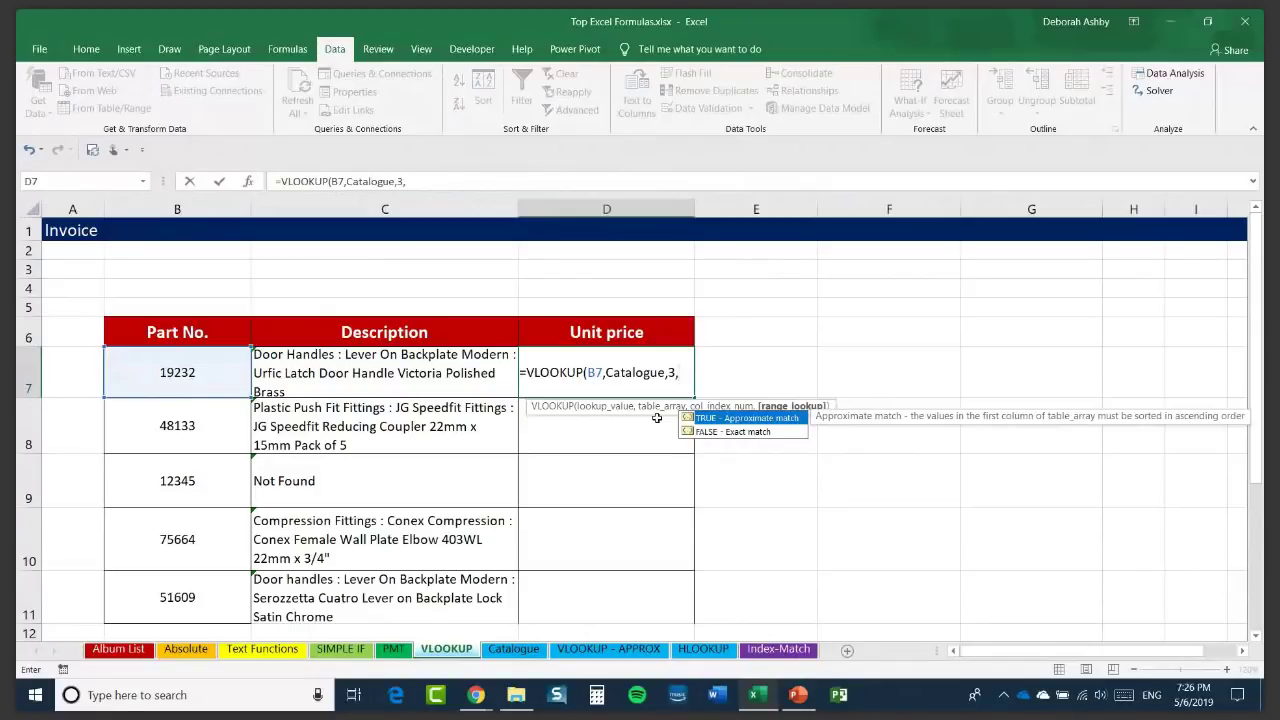
text(0))
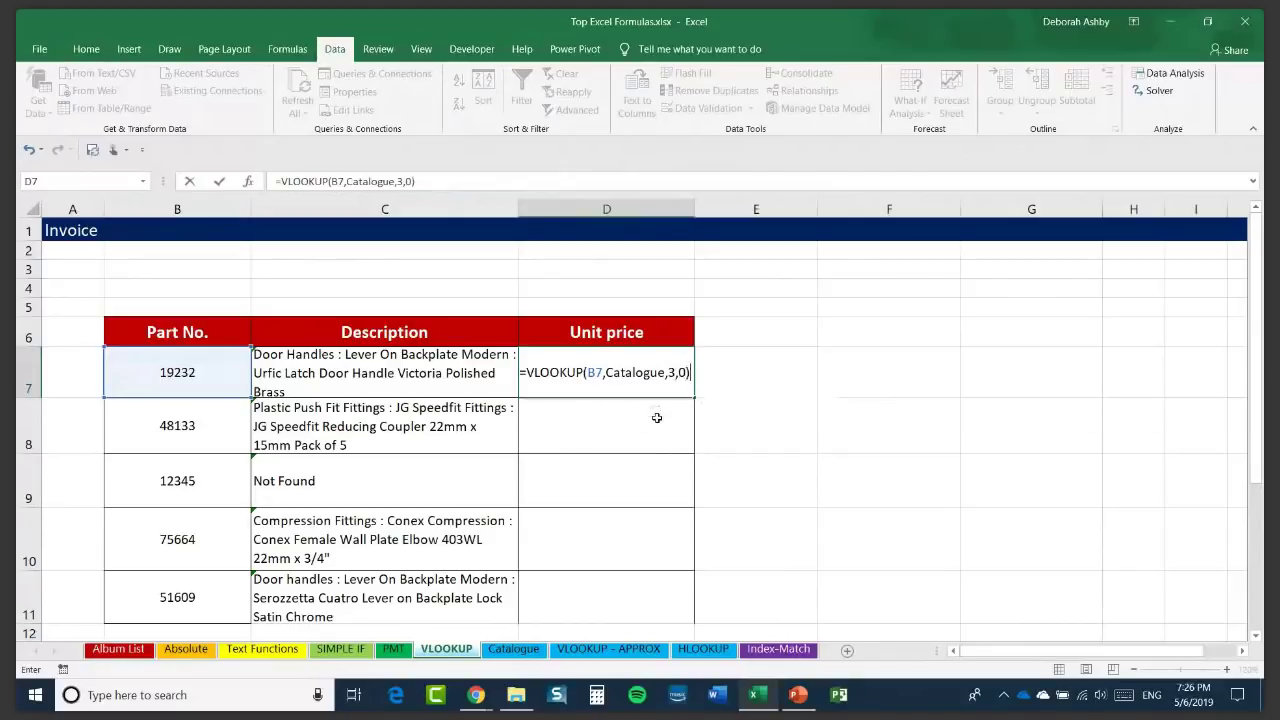
key(ctrl+Return)
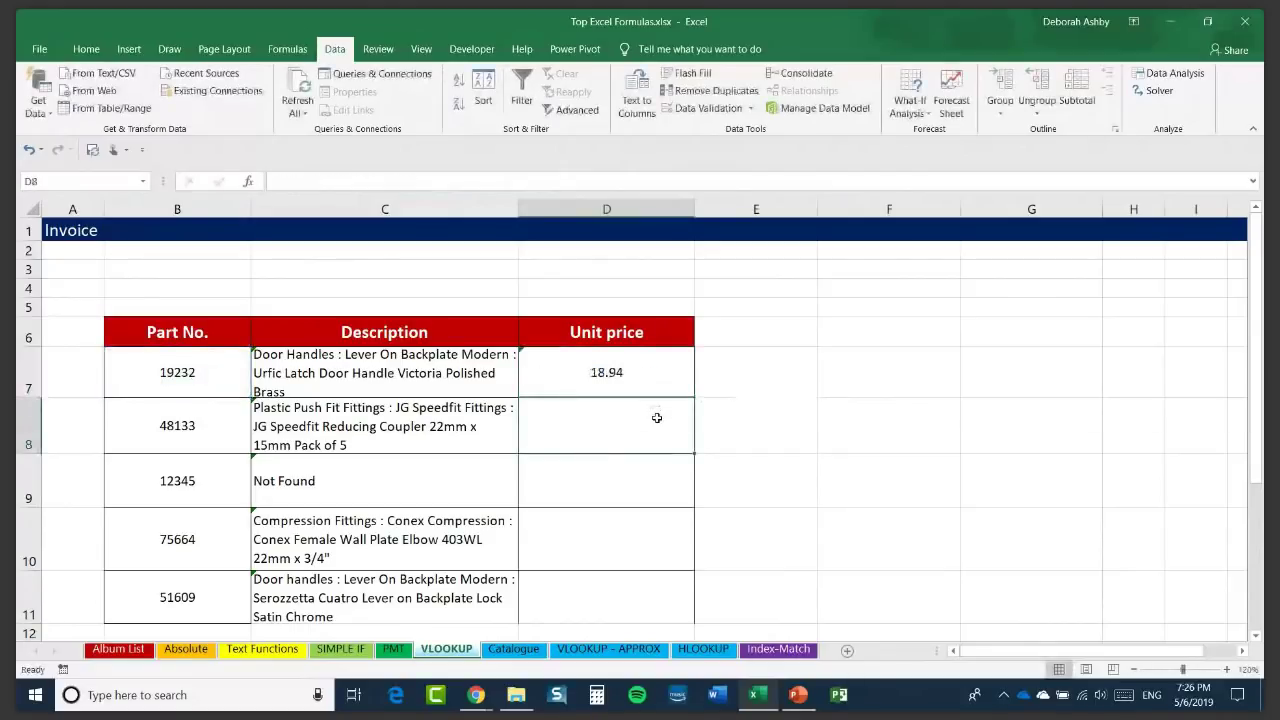
drag(693, 397, 695, 620)
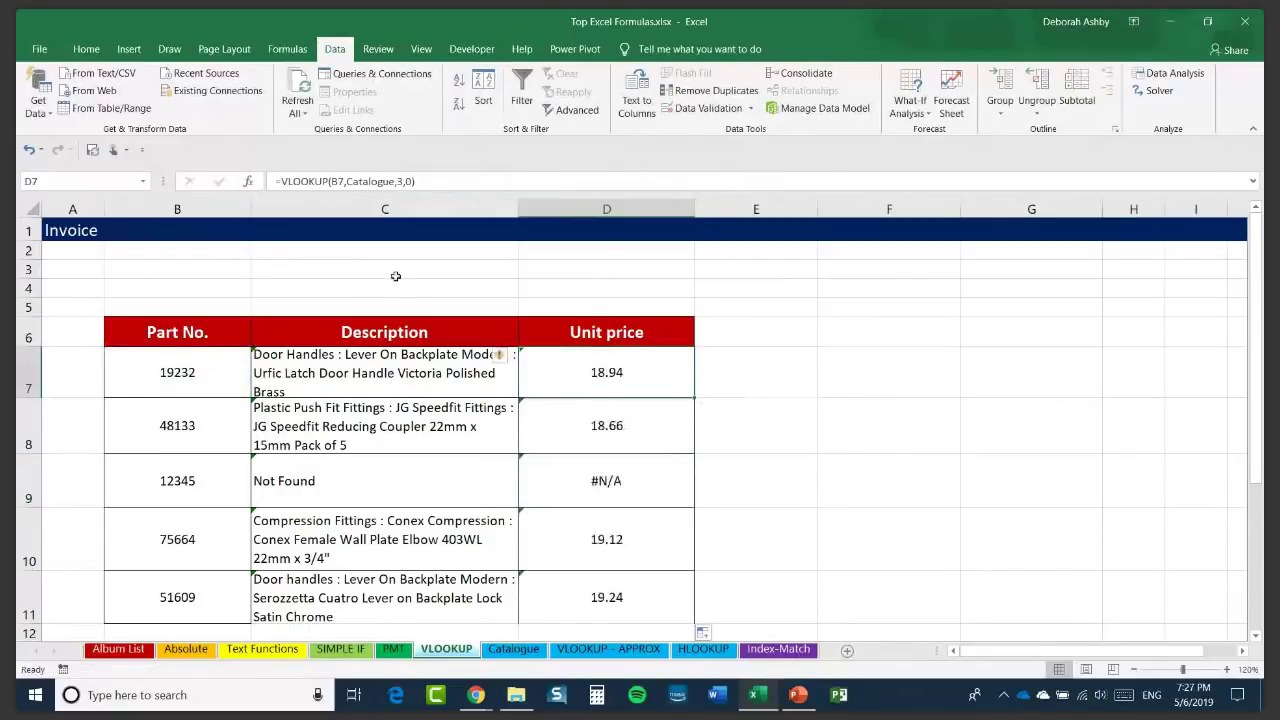
Wrap the VLOOKUP in D7 in an IFNA function that returns "Not Found", and fill the formula down to D11.
click(282, 181)
text(I)
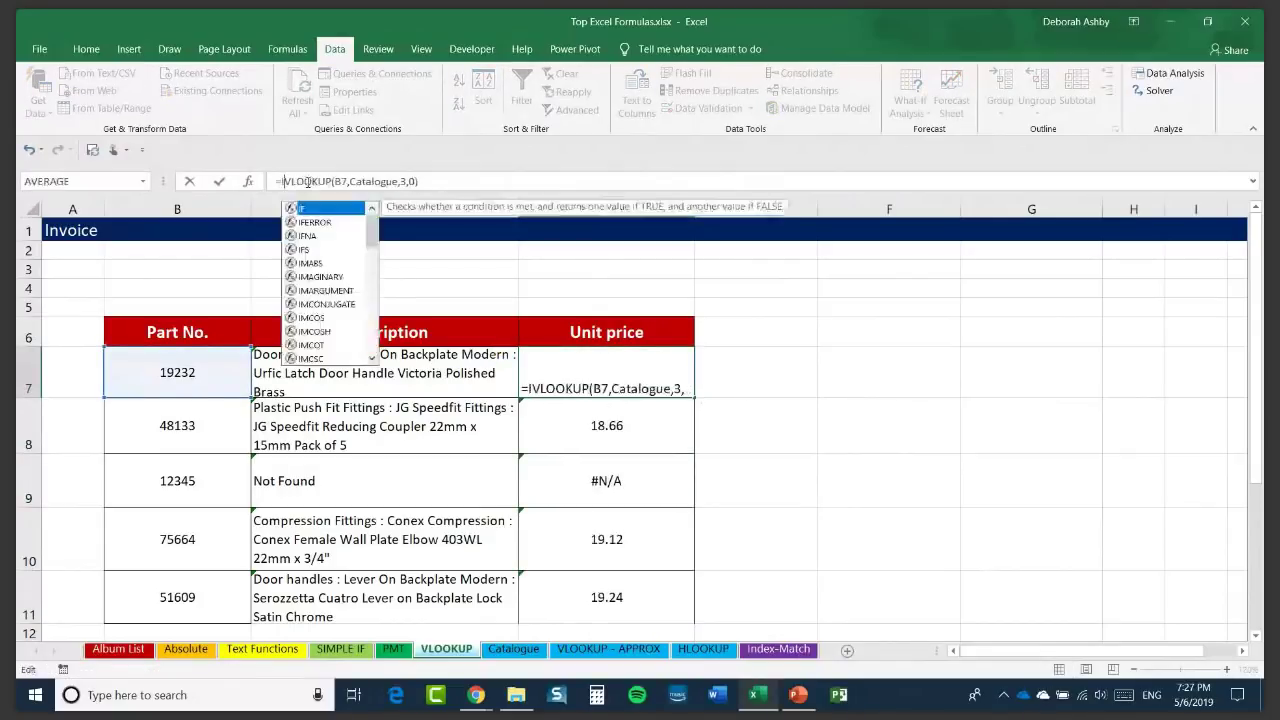
text(FNA()
click(467, 180)
text(,)
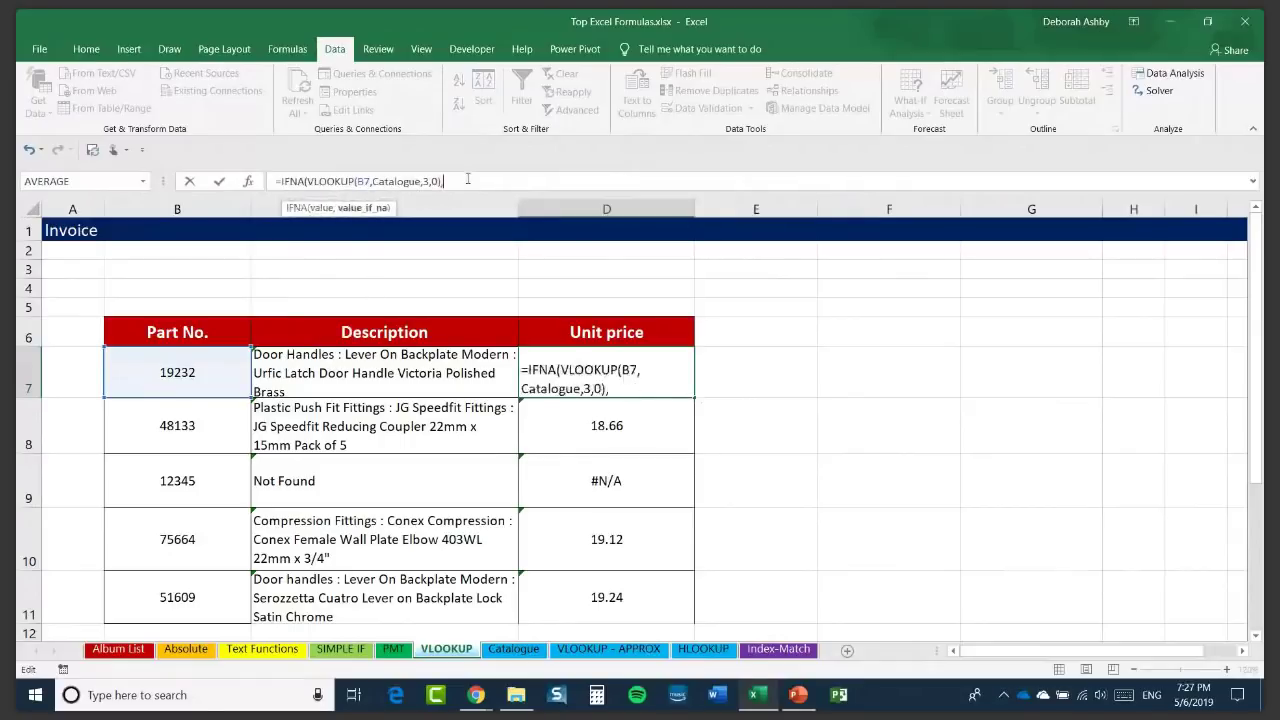
text("Not Found"))
key(Return)
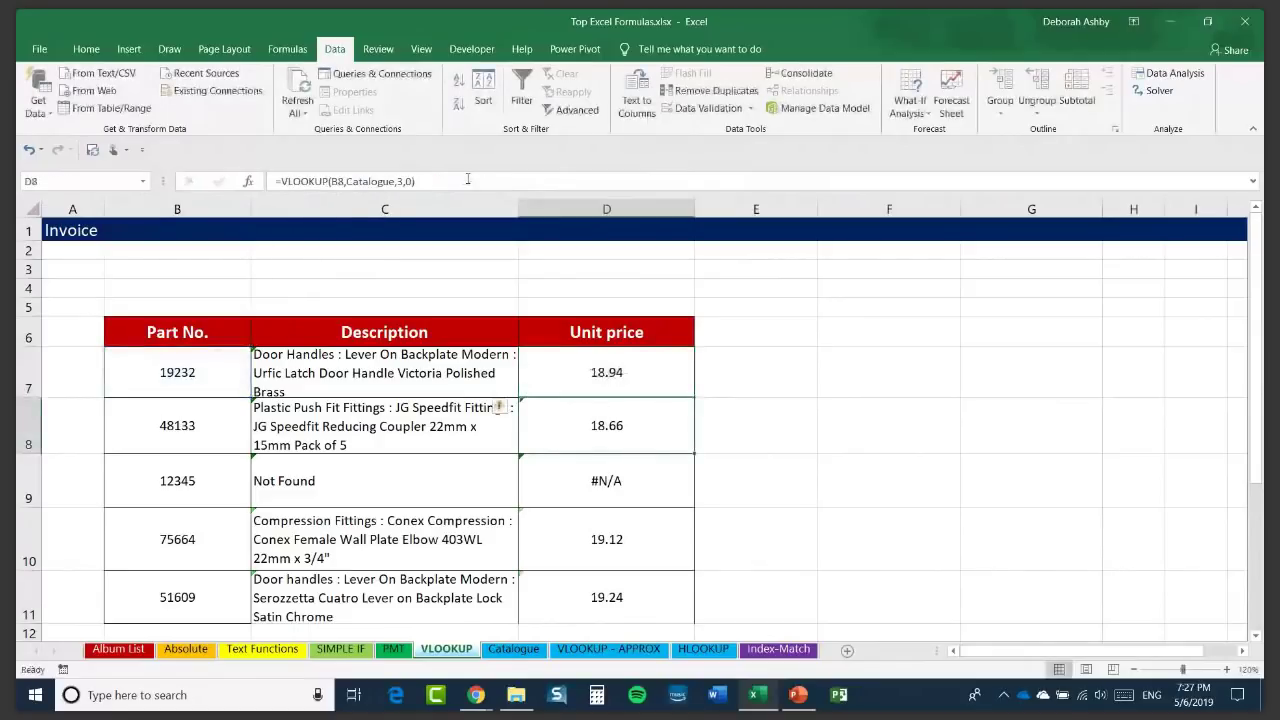
key(Up)
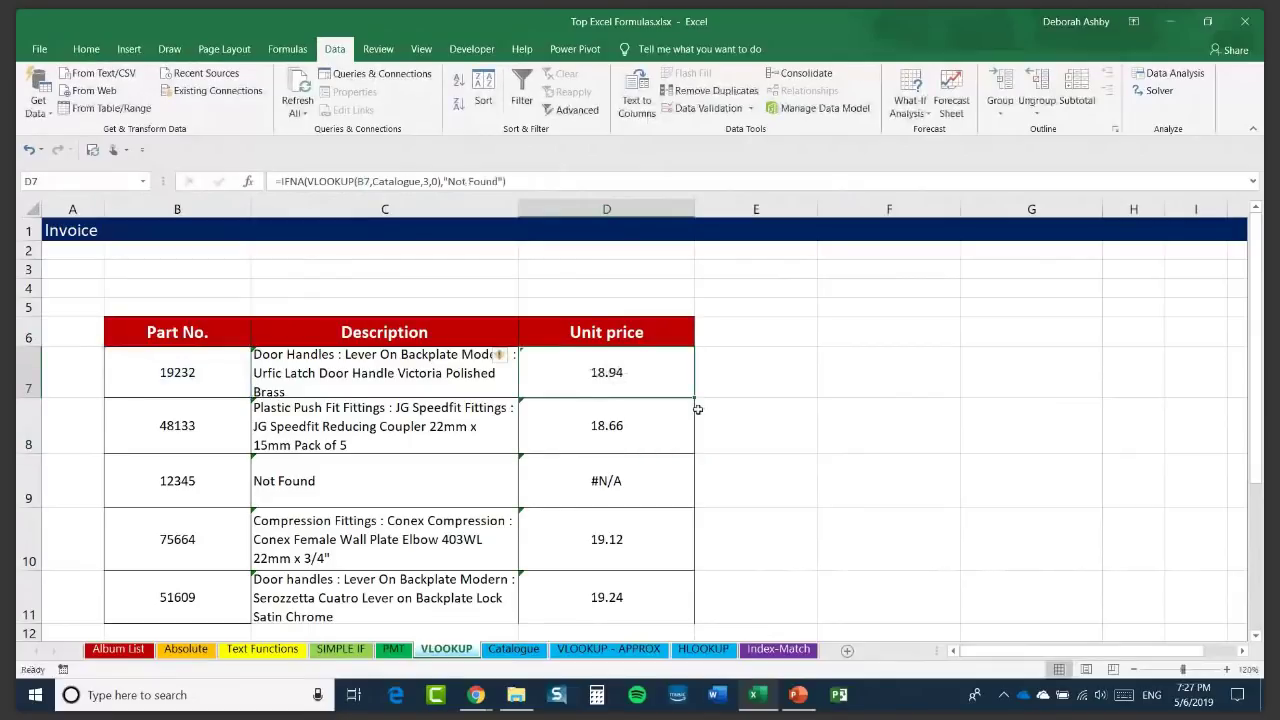
double_click(694, 397)
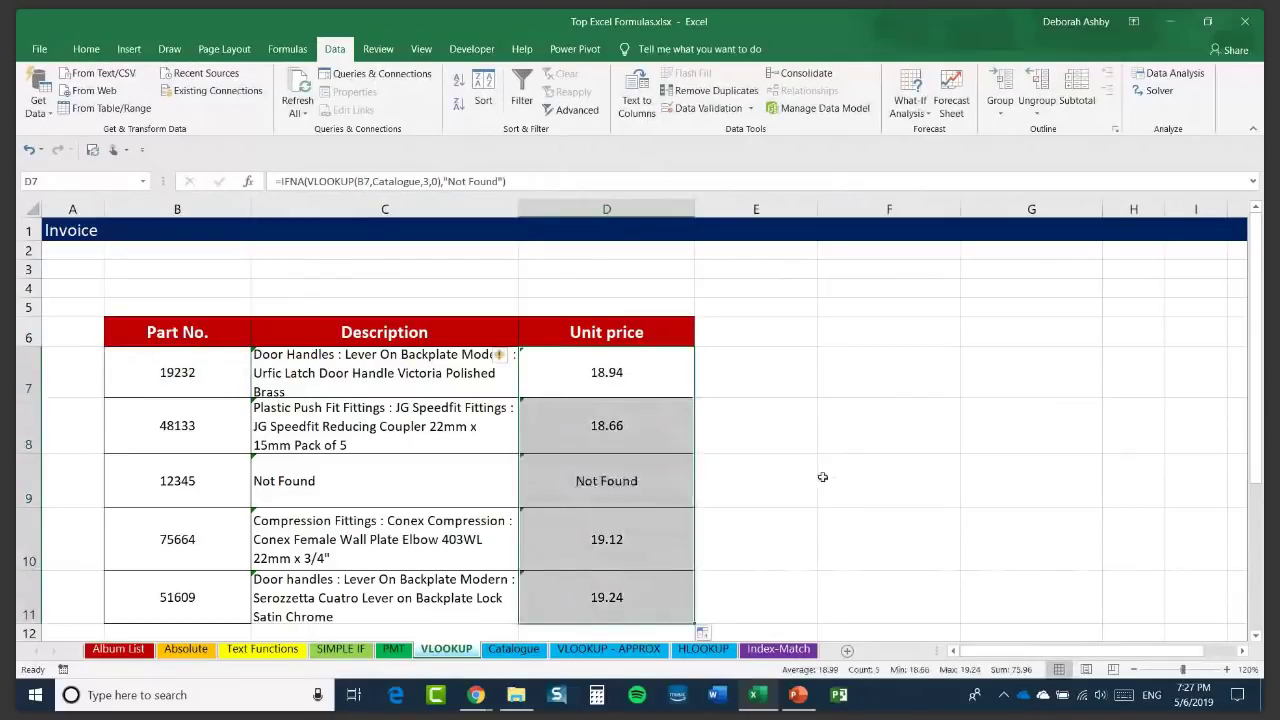
click(822, 477)
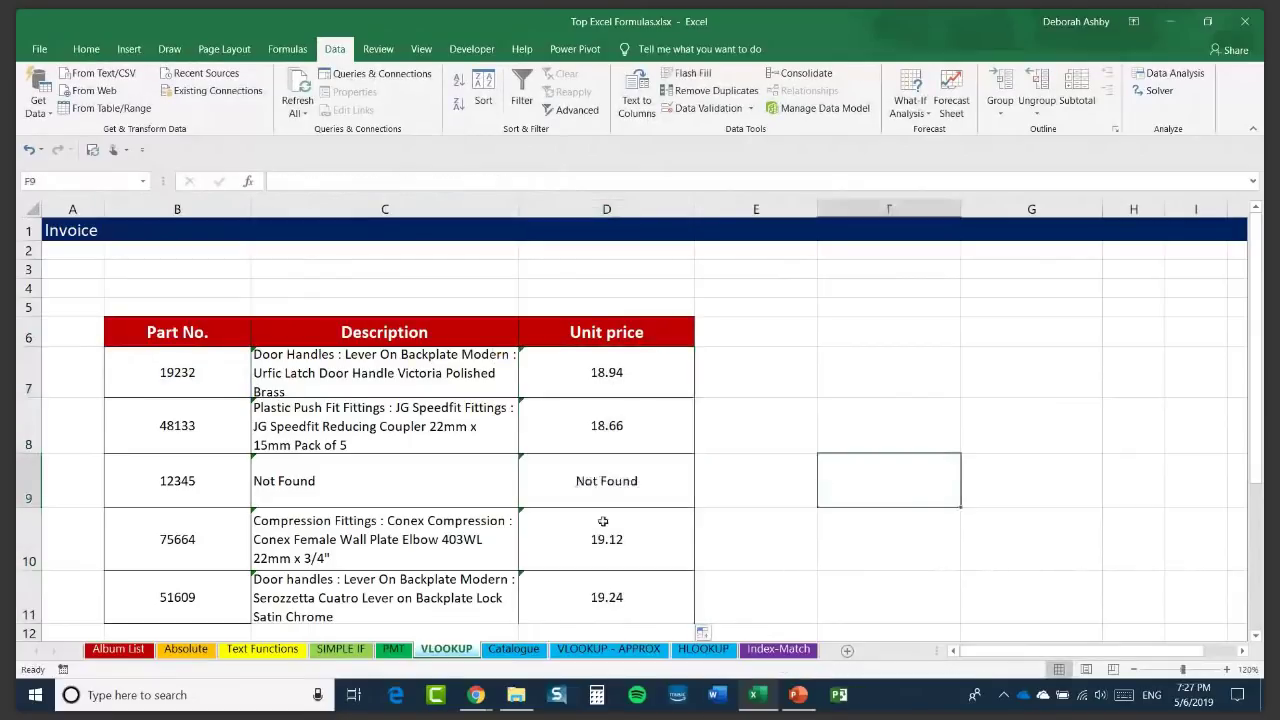
Compare the tax tables on the VLOOKUP - APPROX sheet with the exact-match formula in C7 on the VLOOKUP sheet.
click(595, 650)
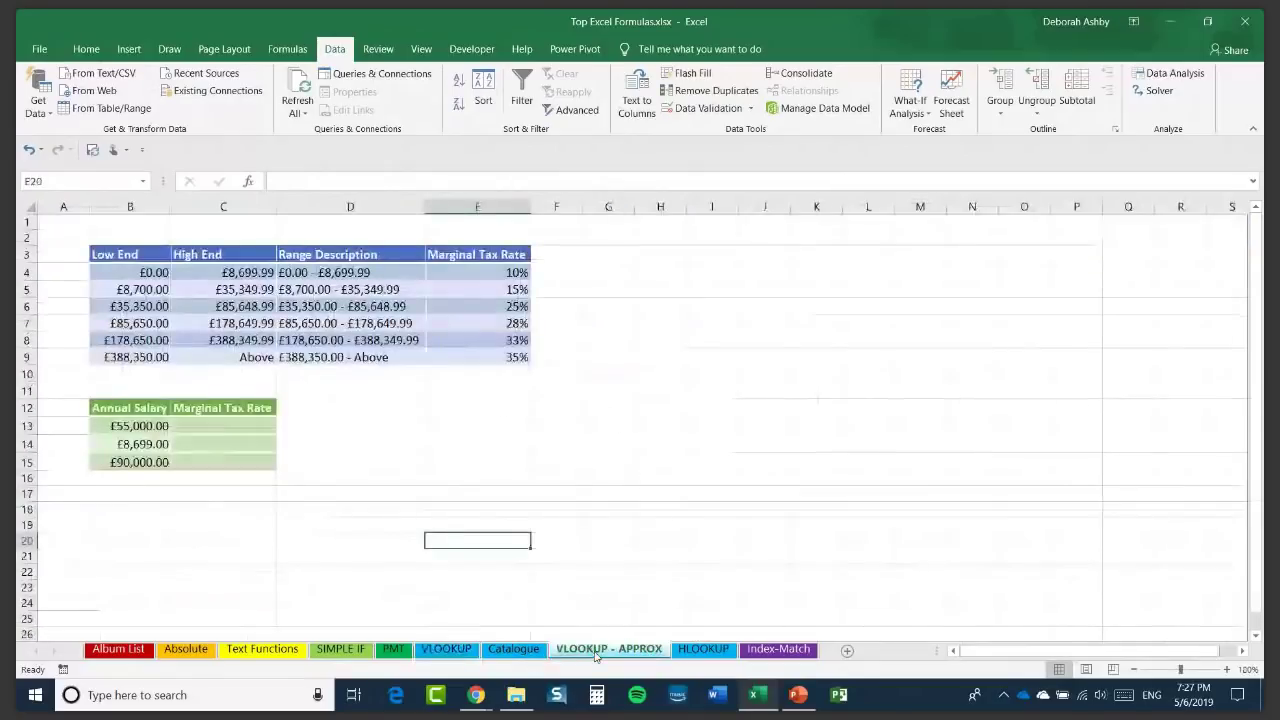
click(608, 425)
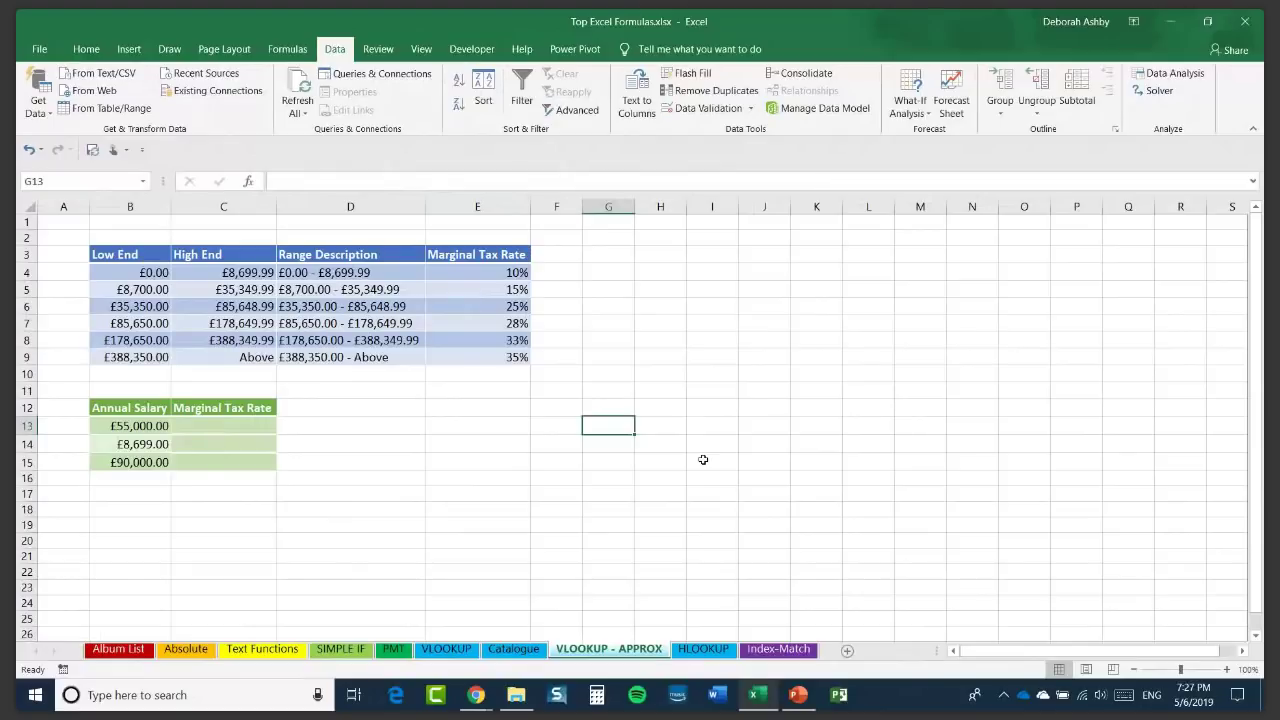
click(458, 652)
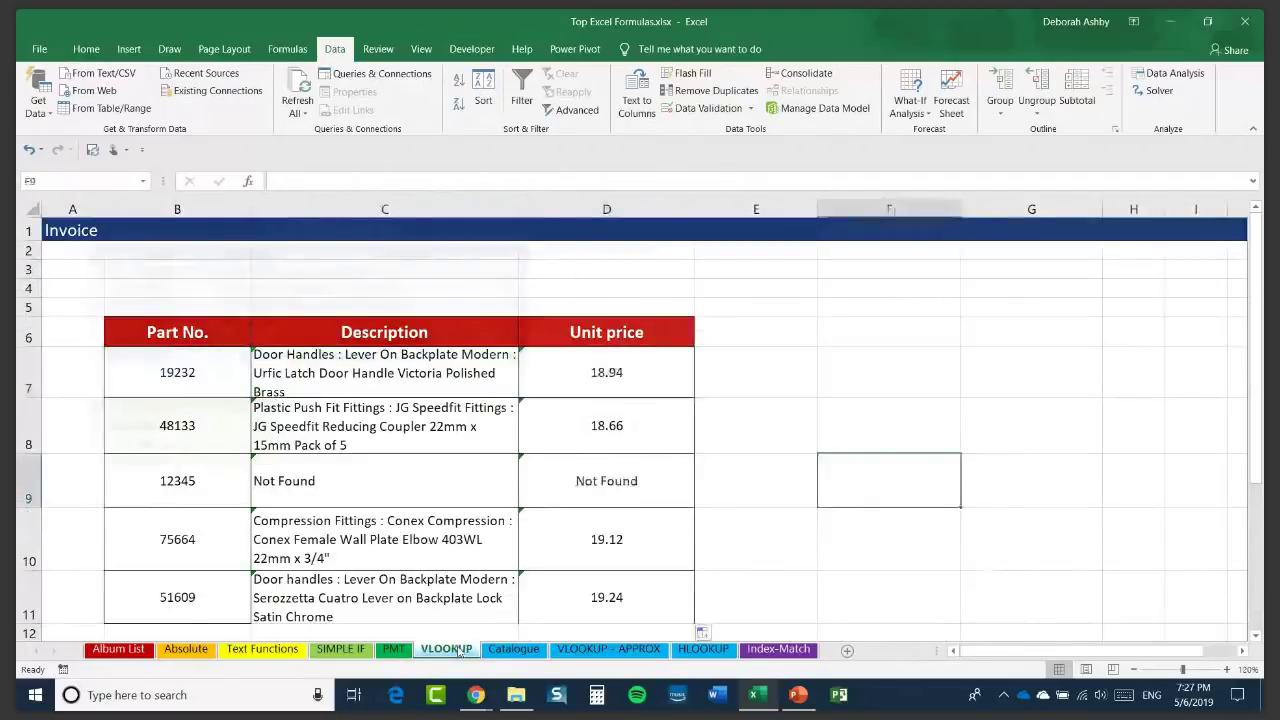
click(190, 368)
click(478, 376)
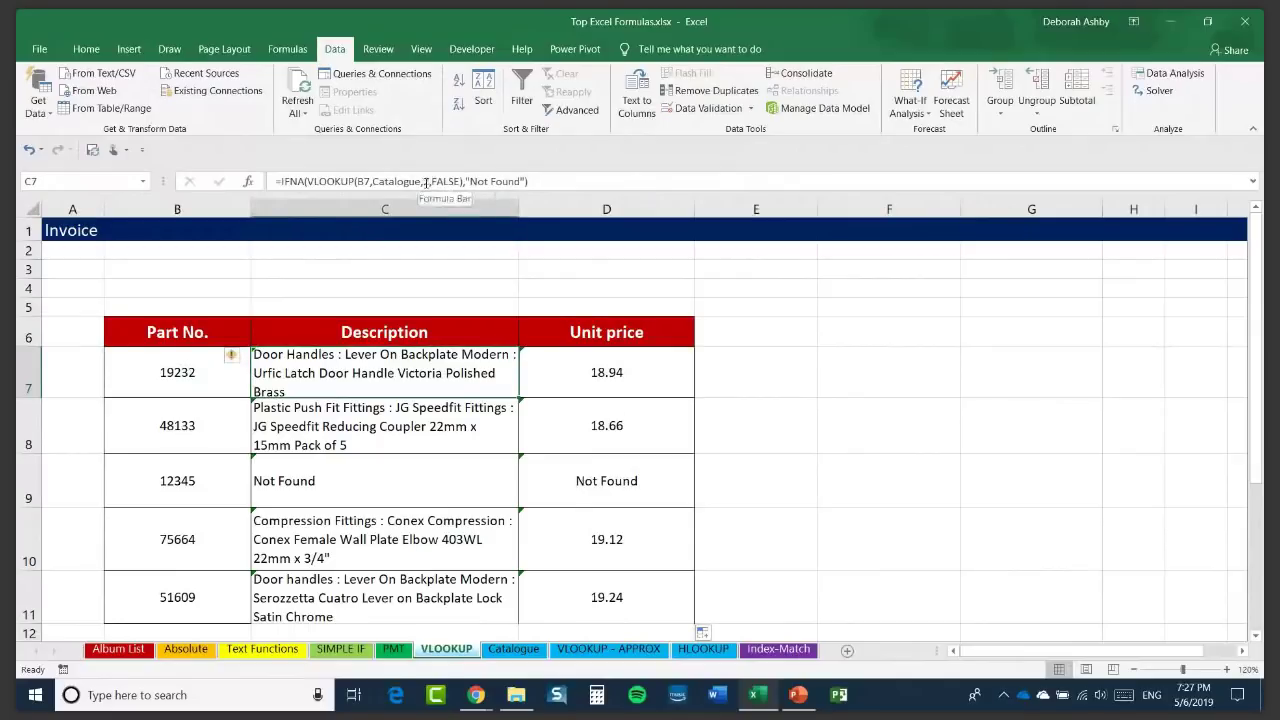
Examine the annual salaries in B13:B15 on the VLOOKUP - APPROX sheet against the low and high ends of the tax brackets.
click(586, 651)
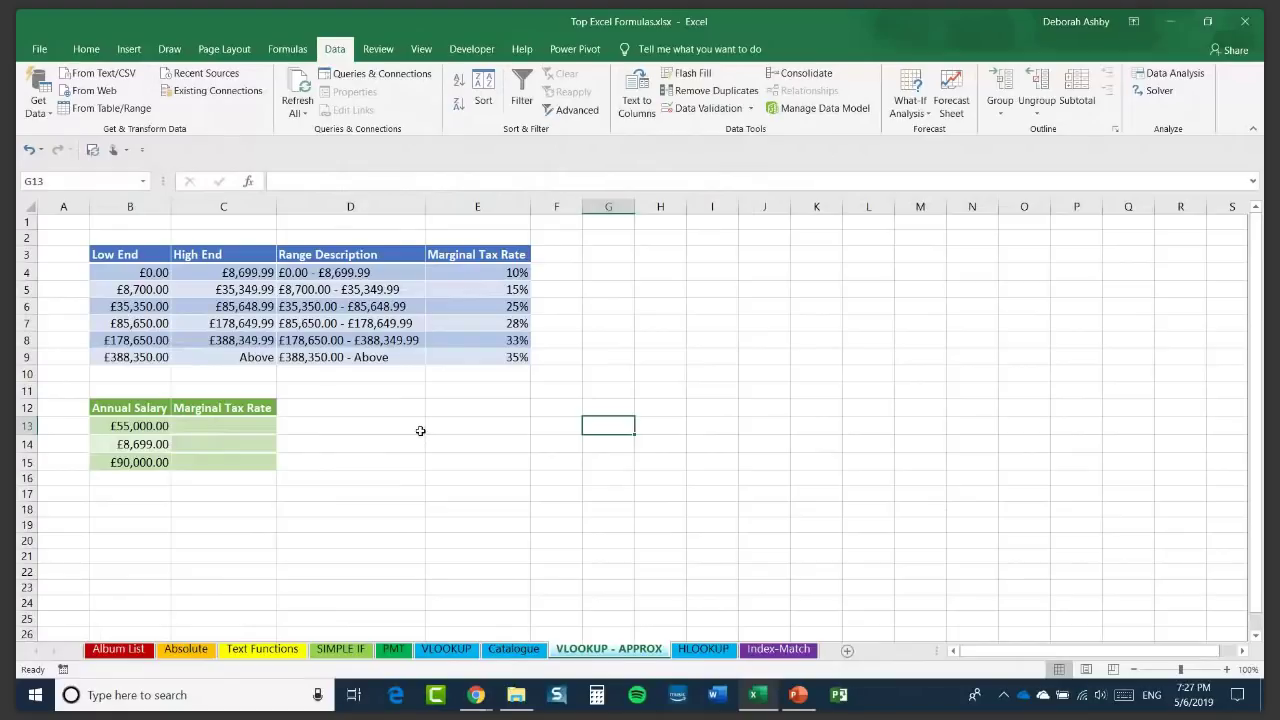
click(129, 426)
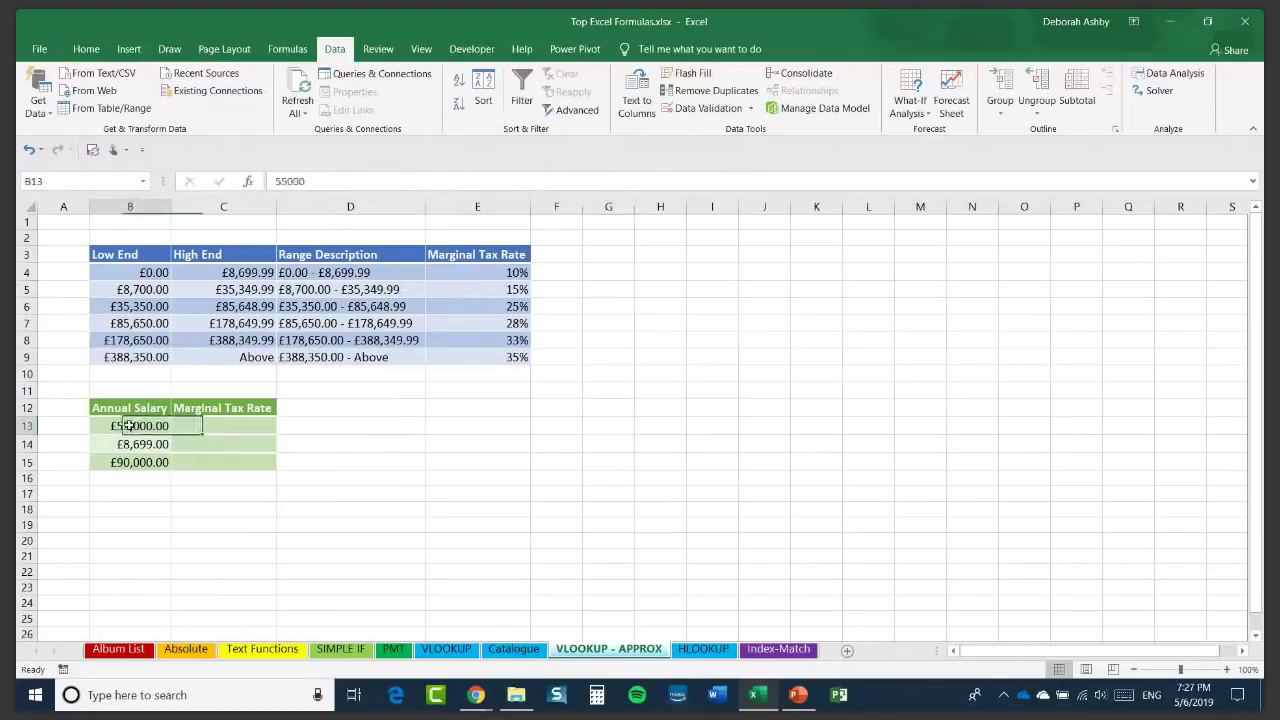
drag(129, 426, 130, 462)
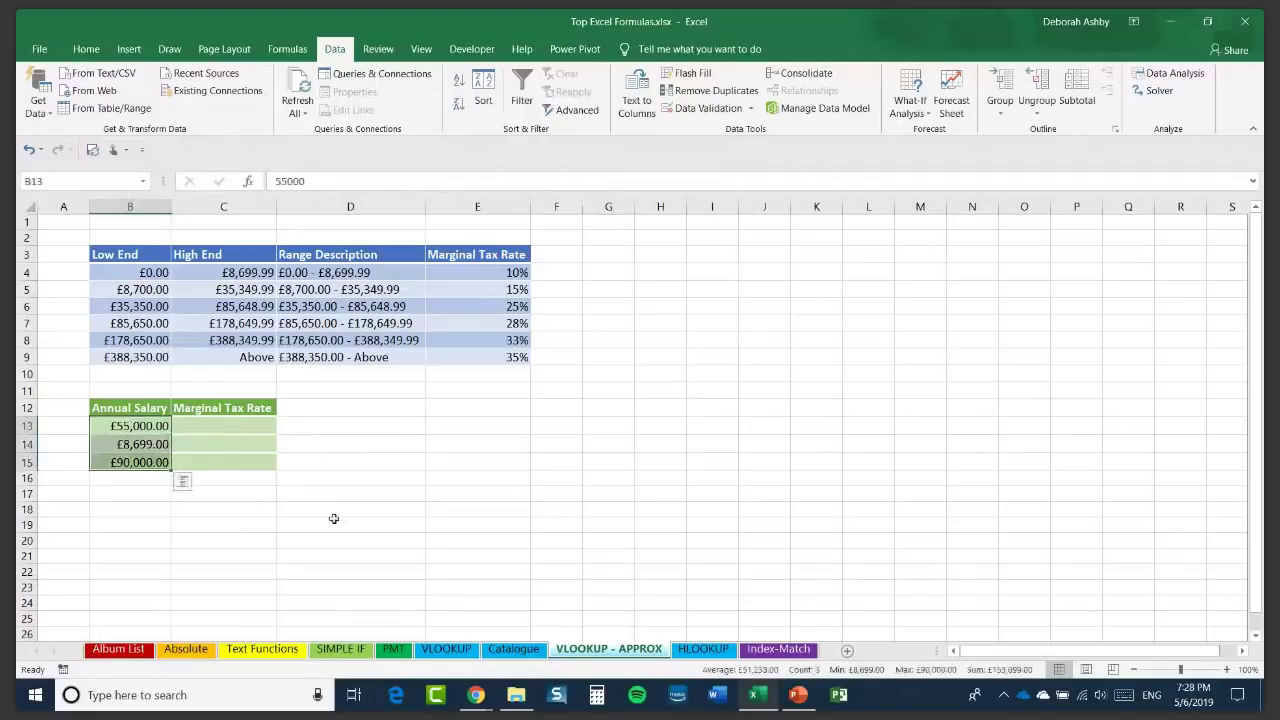
click(236, 422)
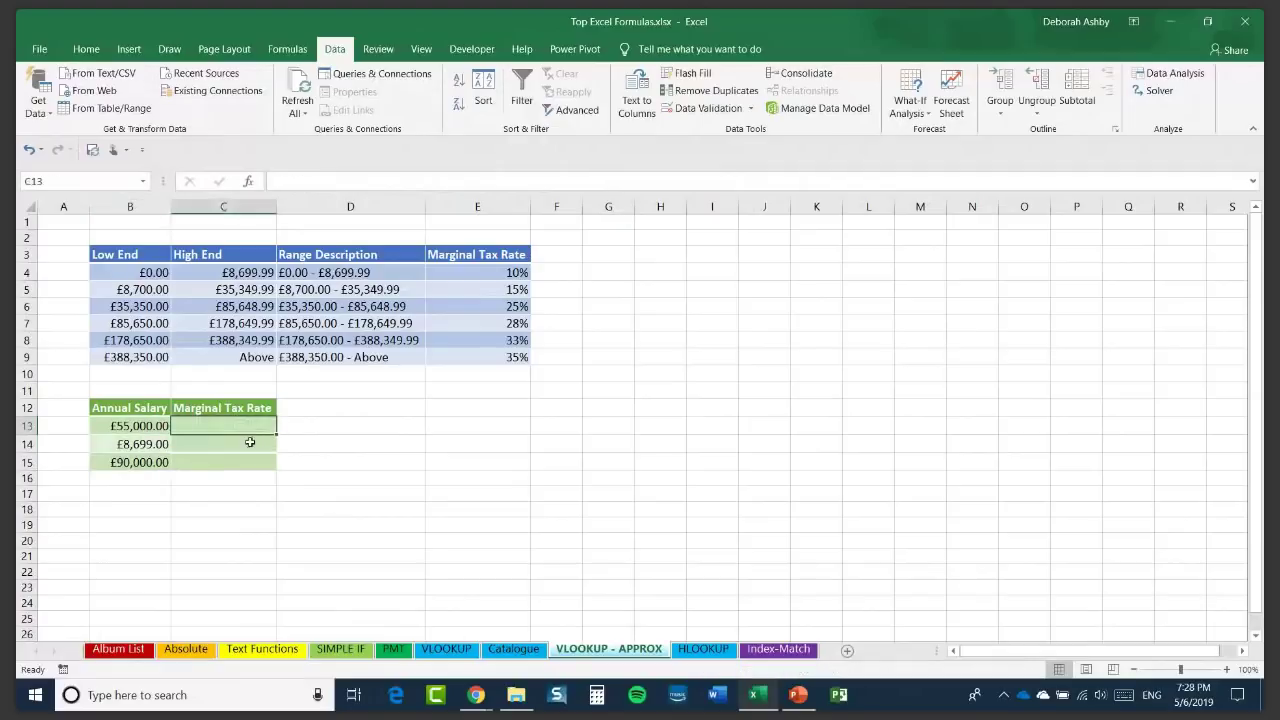
drag(137, 262, 477, 358)
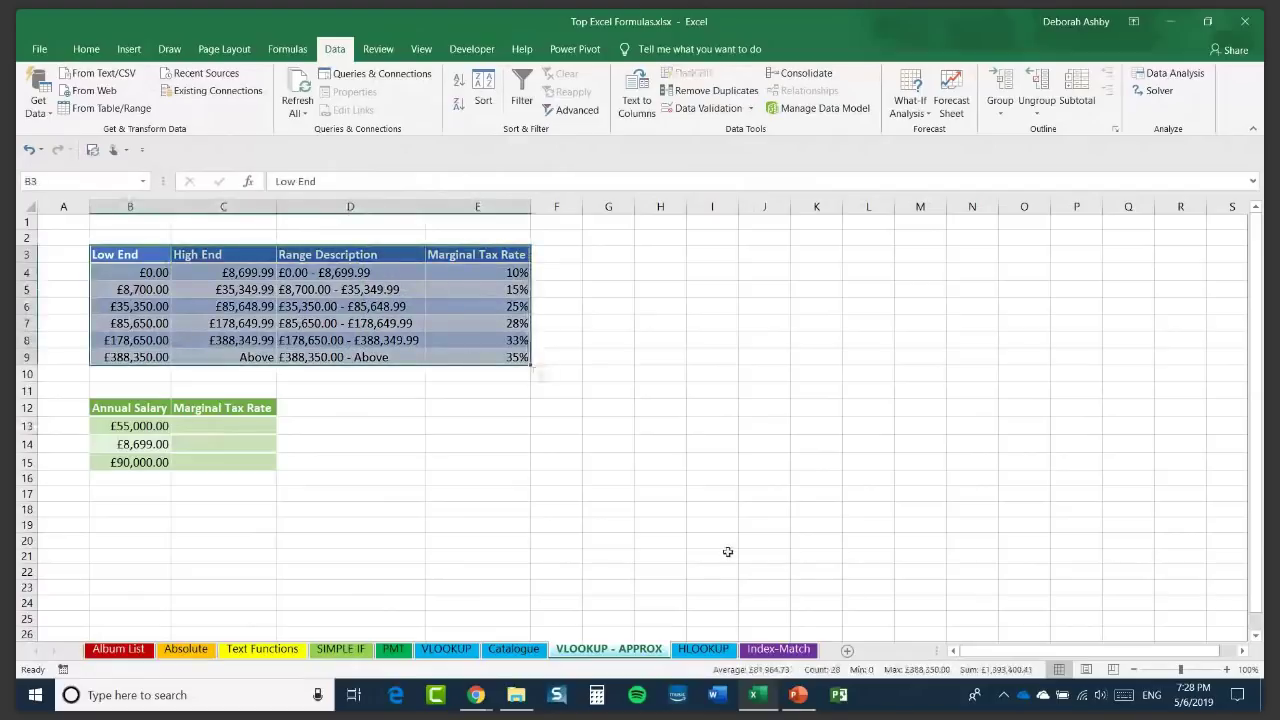
click(646, 458)
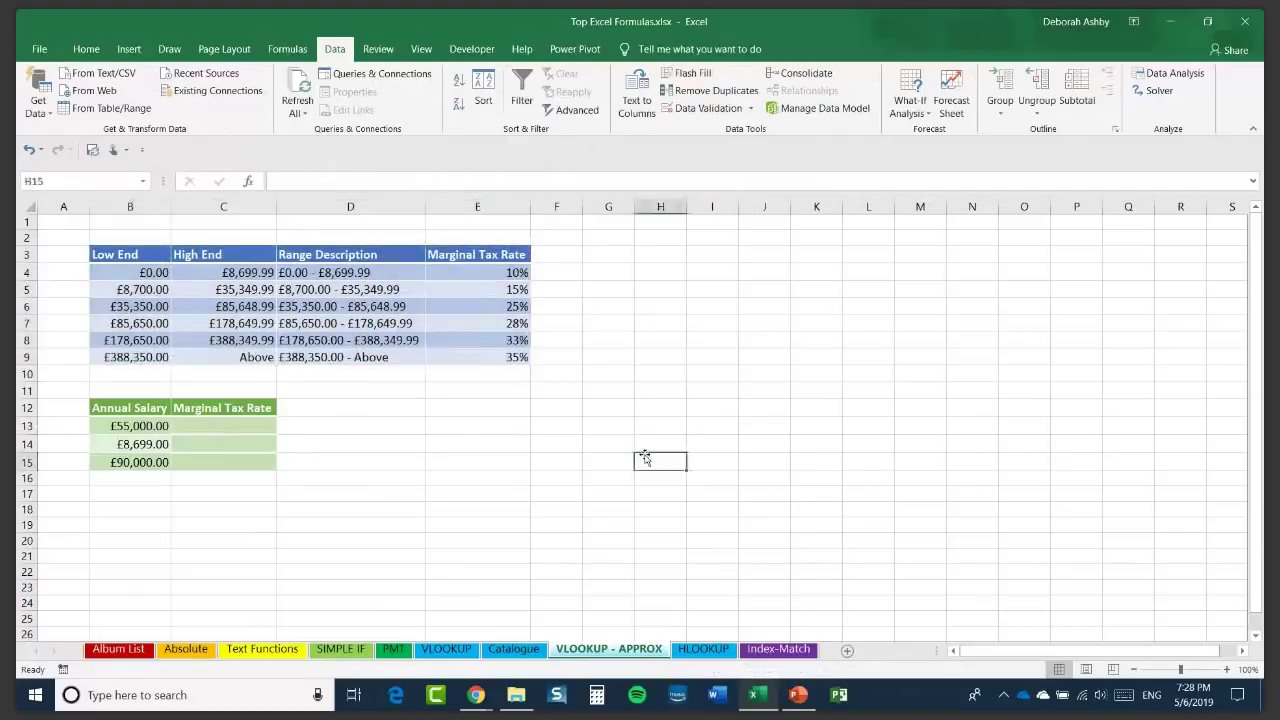
click(137, 428)
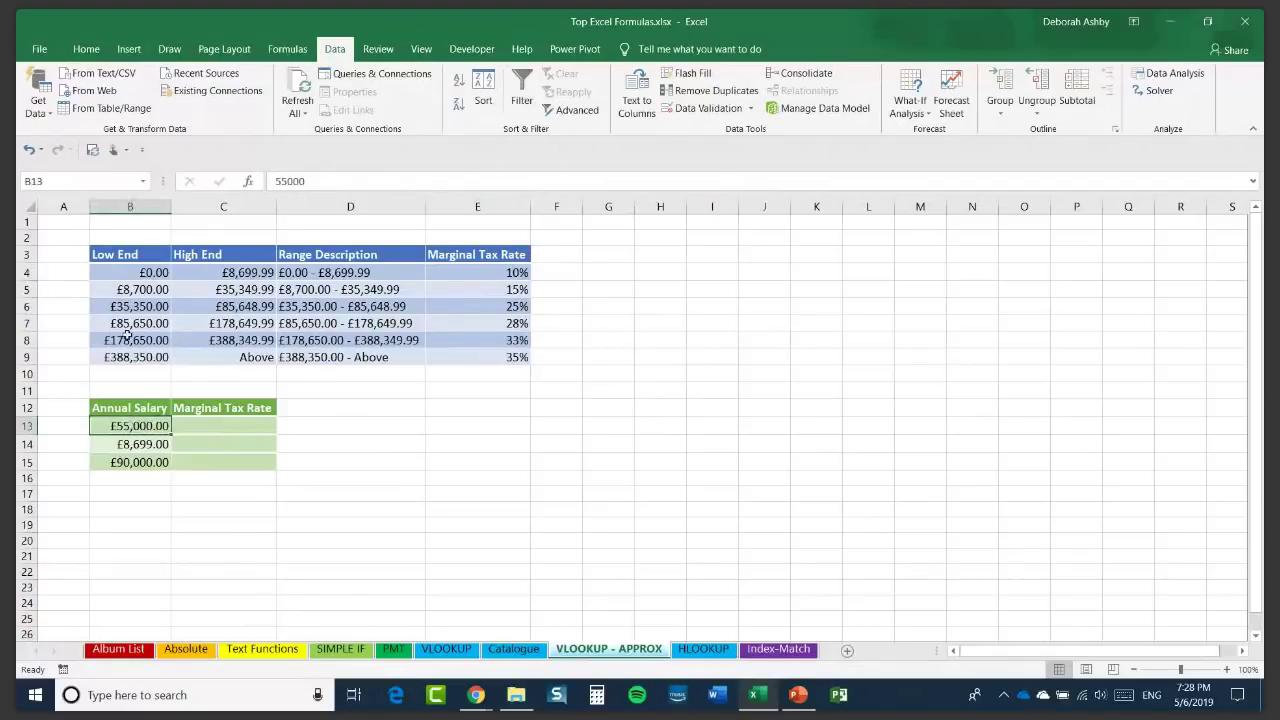
click(142, 289)
click(149, 306)
drag(149, 306, 225, 306)
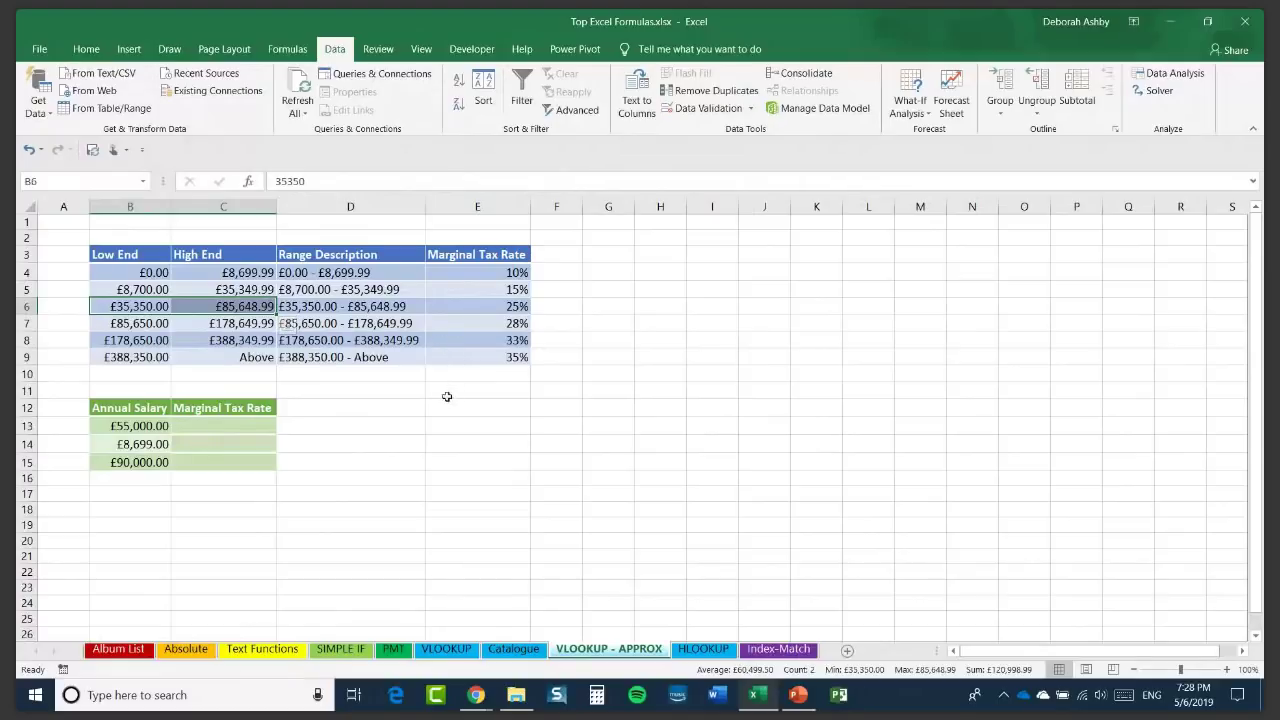
Start a VLOOKUP formula in C13 with the annual salary in B13 as the lookup value.
click(208, 426)
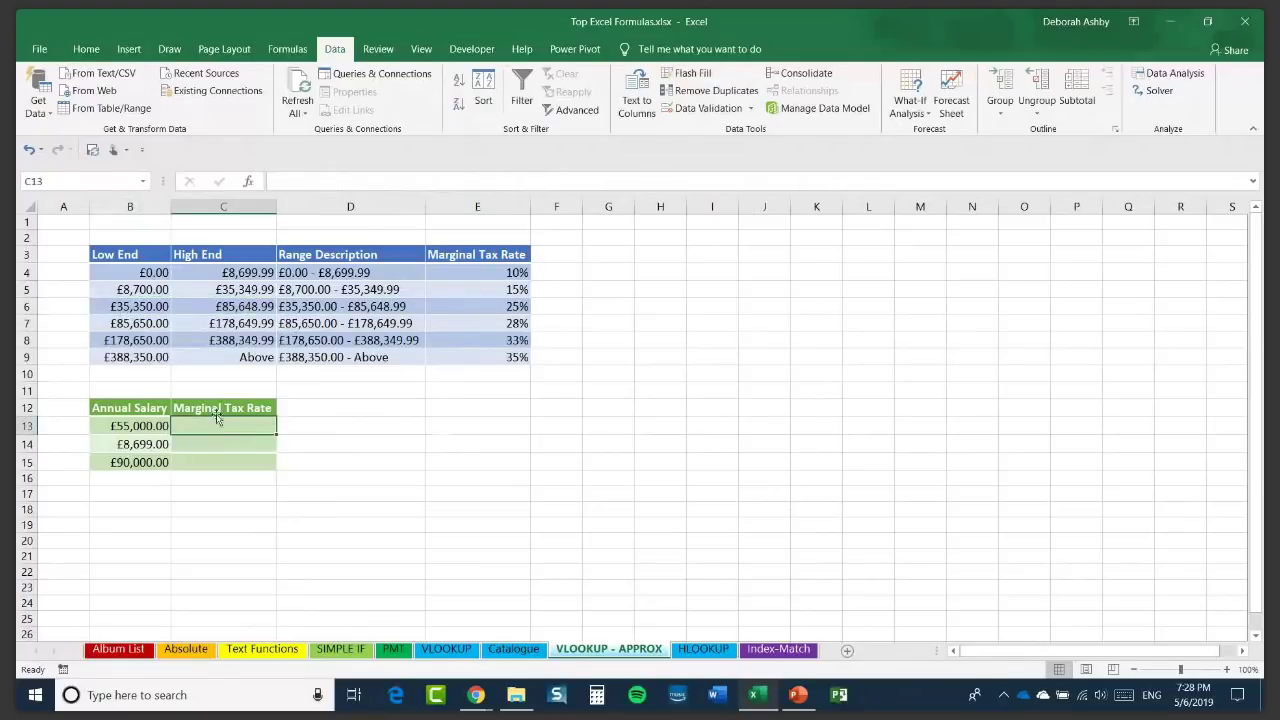
text(=)
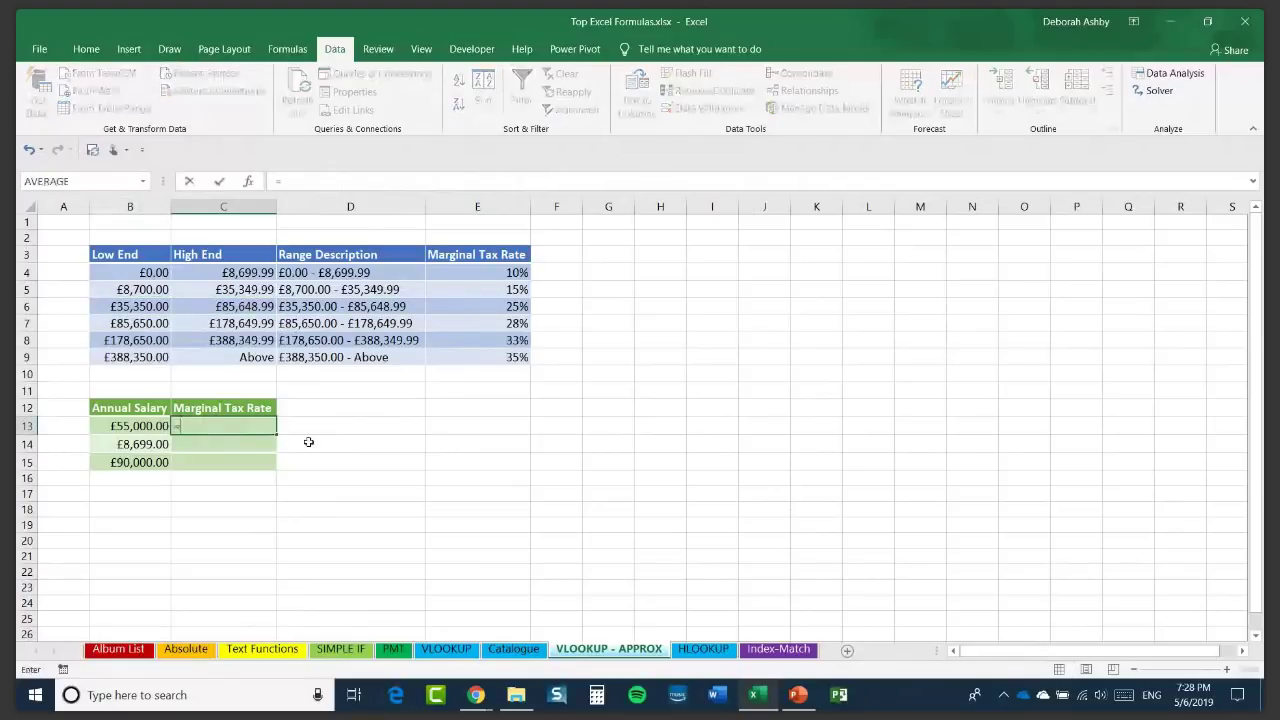
text(VLOOKU)
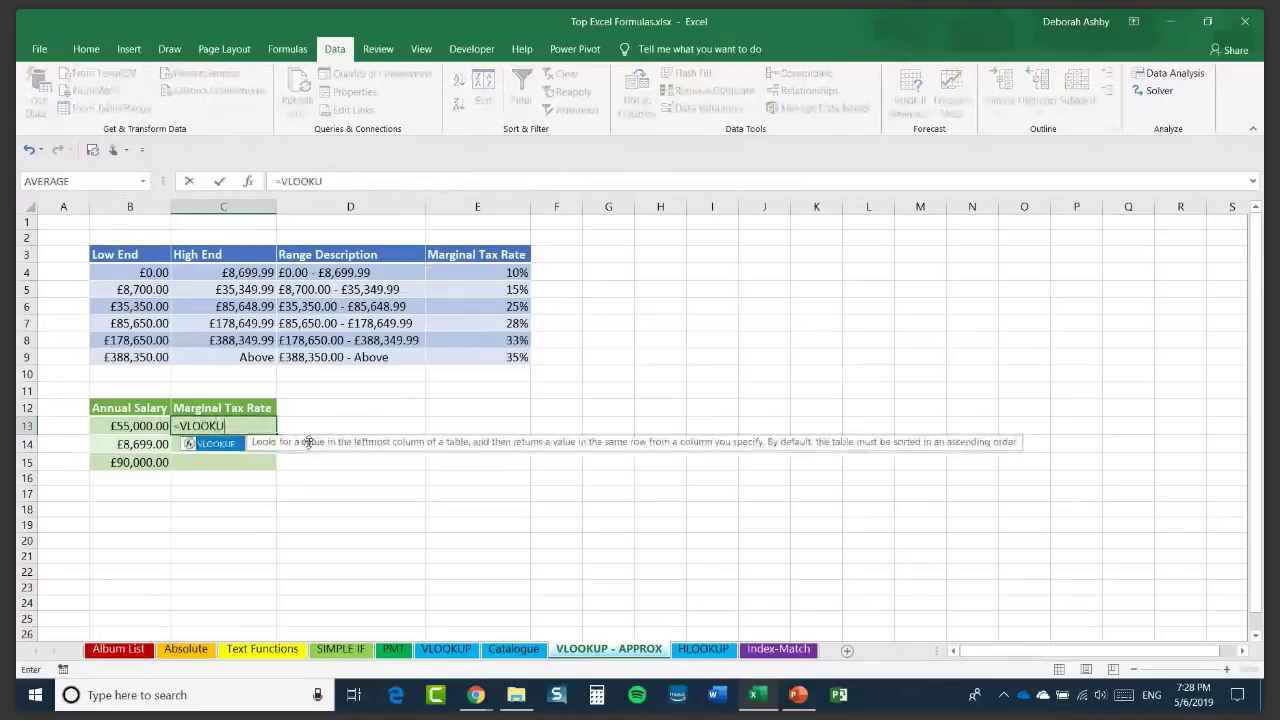
text(P()
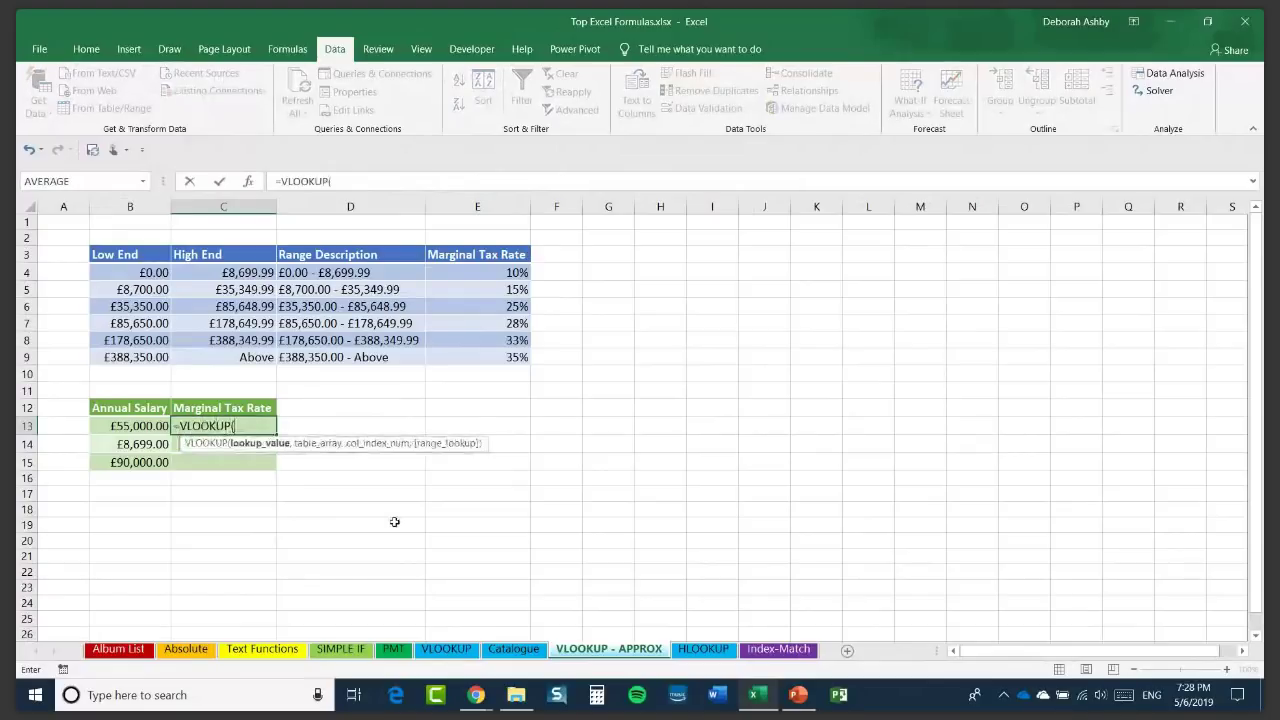
click(130, 428)
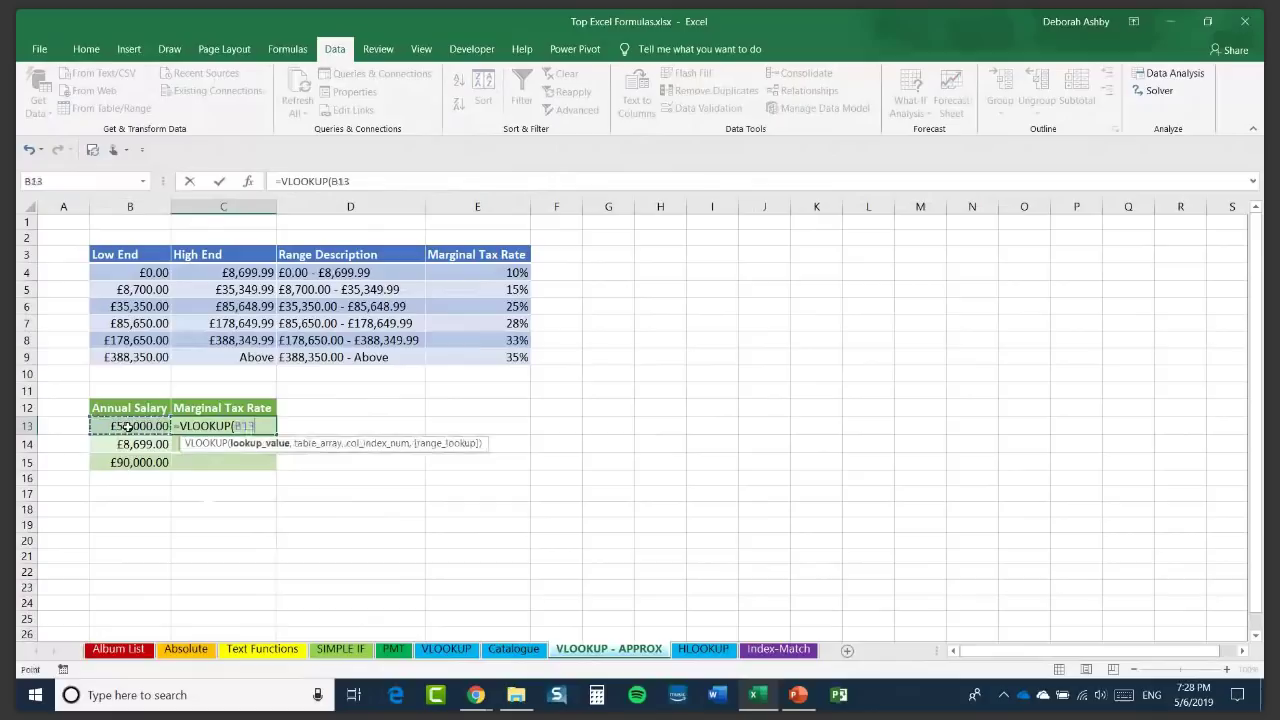
text(,)
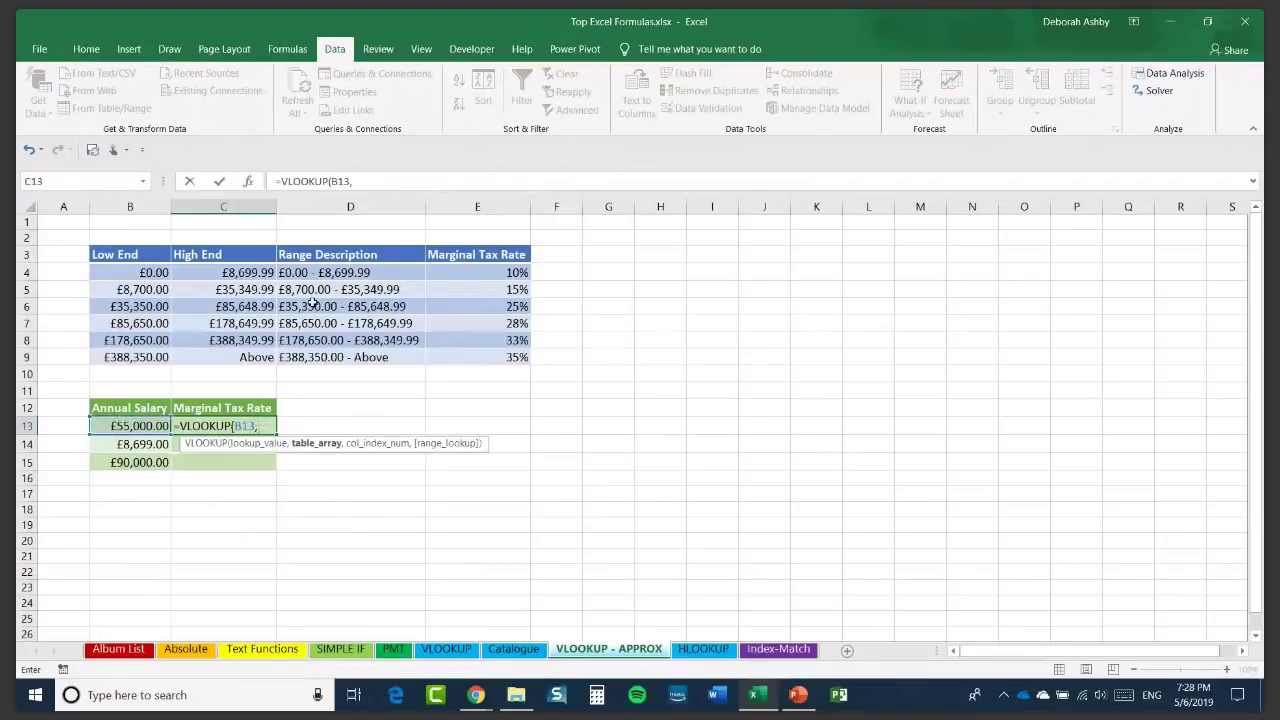
Set the table array of the C13 formula to the tax bracket table as the absolute reference $B$3:$E$9.
drag(105, 254, 477, 355)
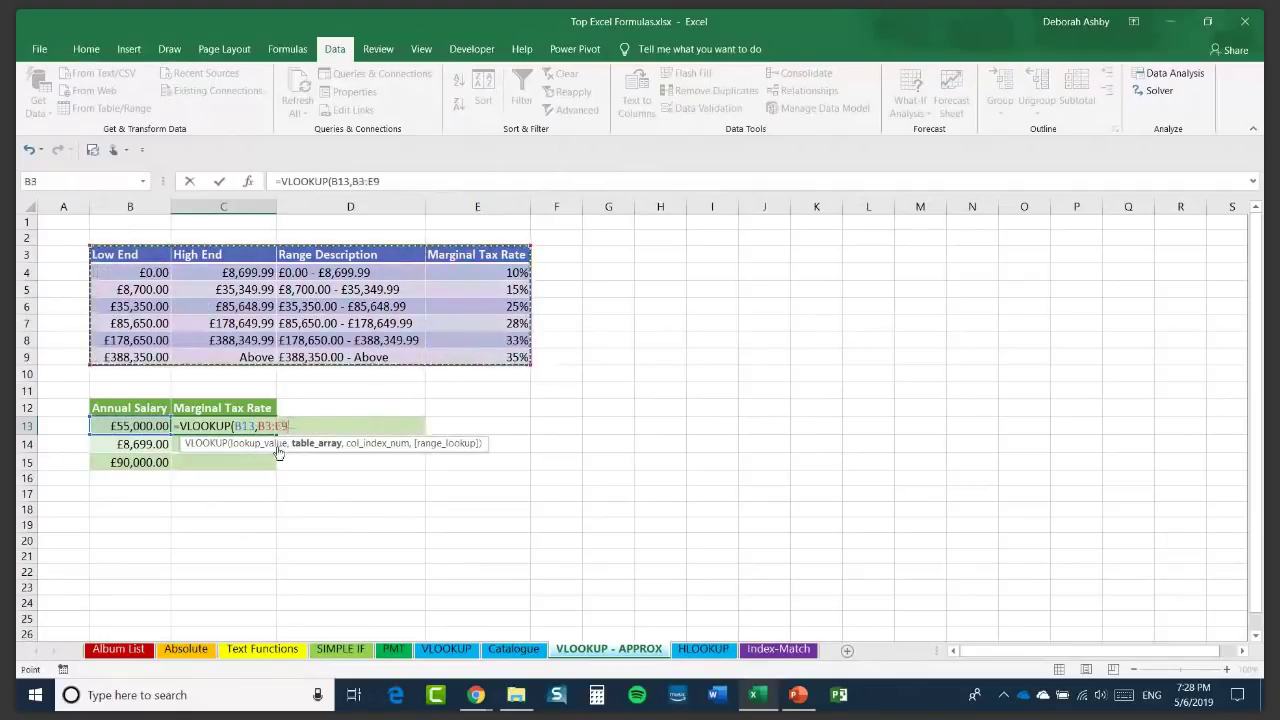
click(276, 426)
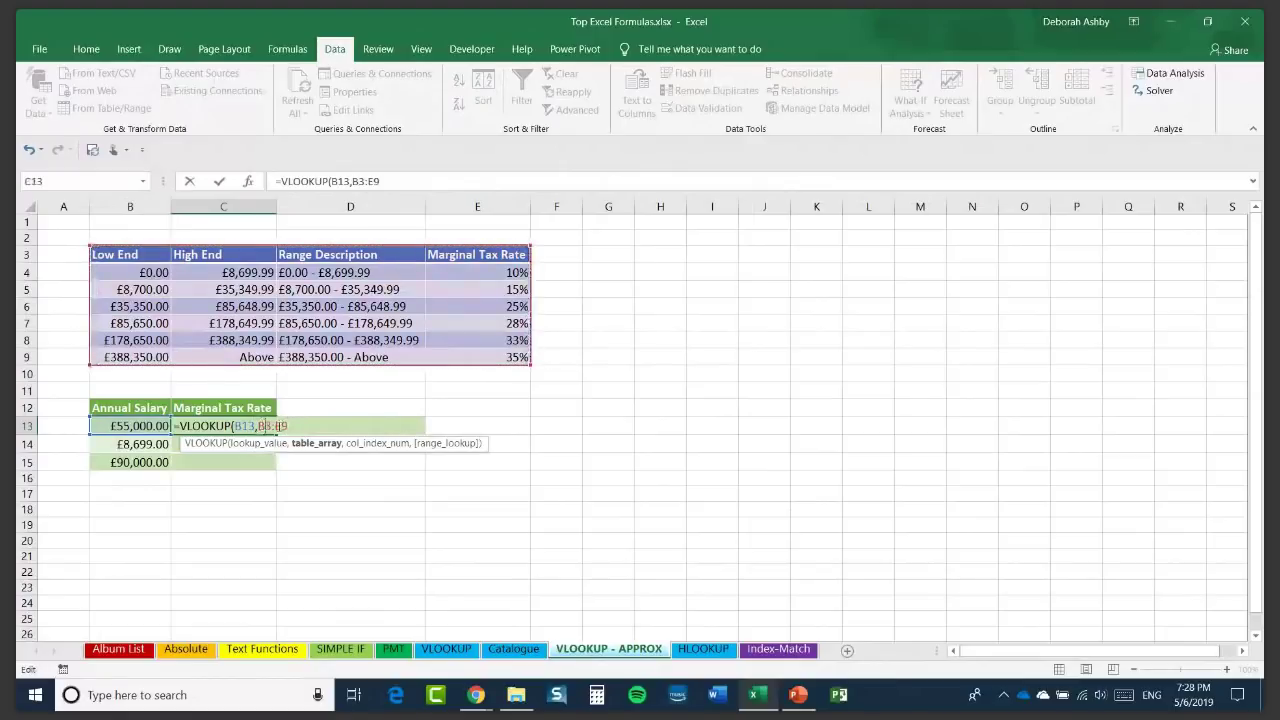
key(F4)
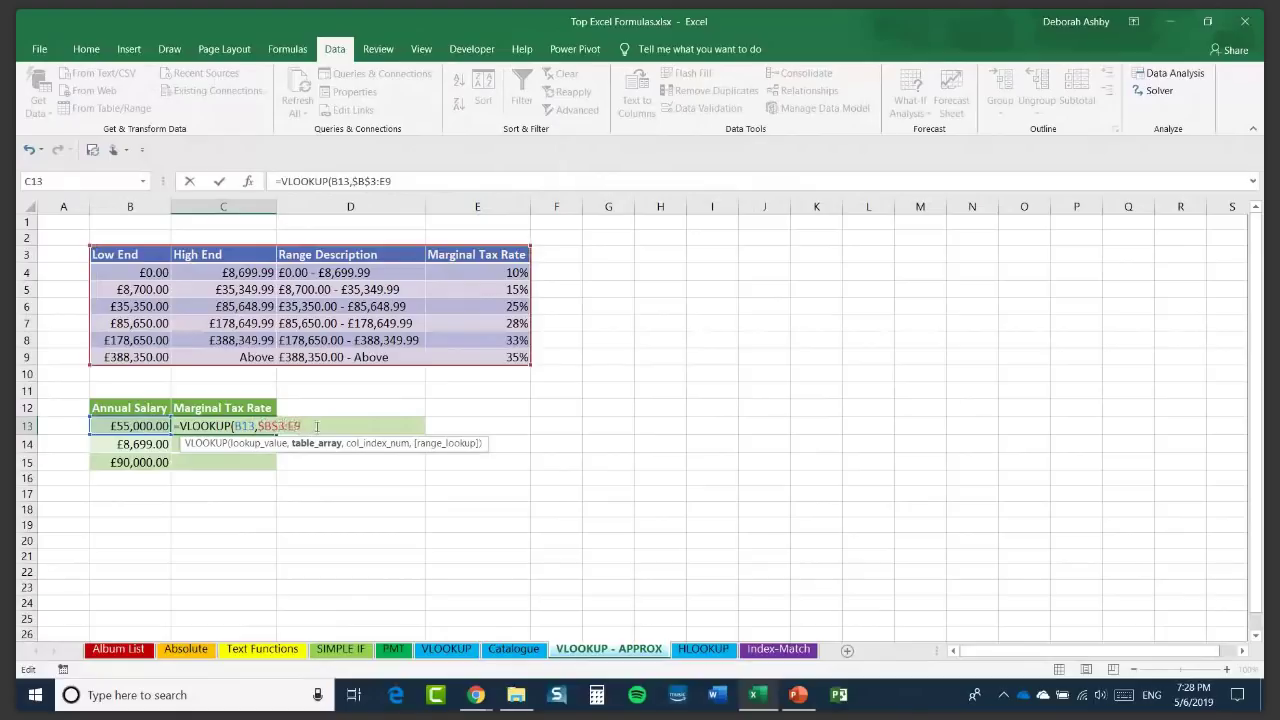
key(F4)
text(,)
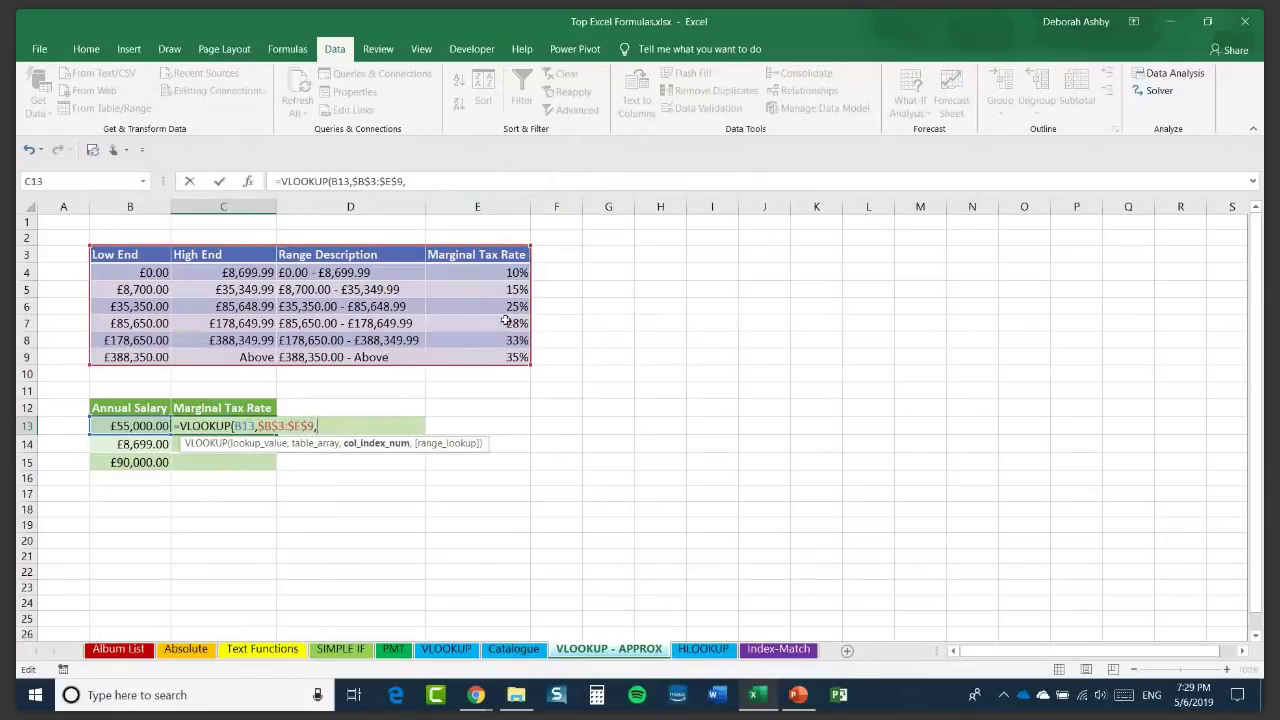
Complete the C13 formula with column index 4 and approximate match TRUE, and fill it down to C15.
text(4,)
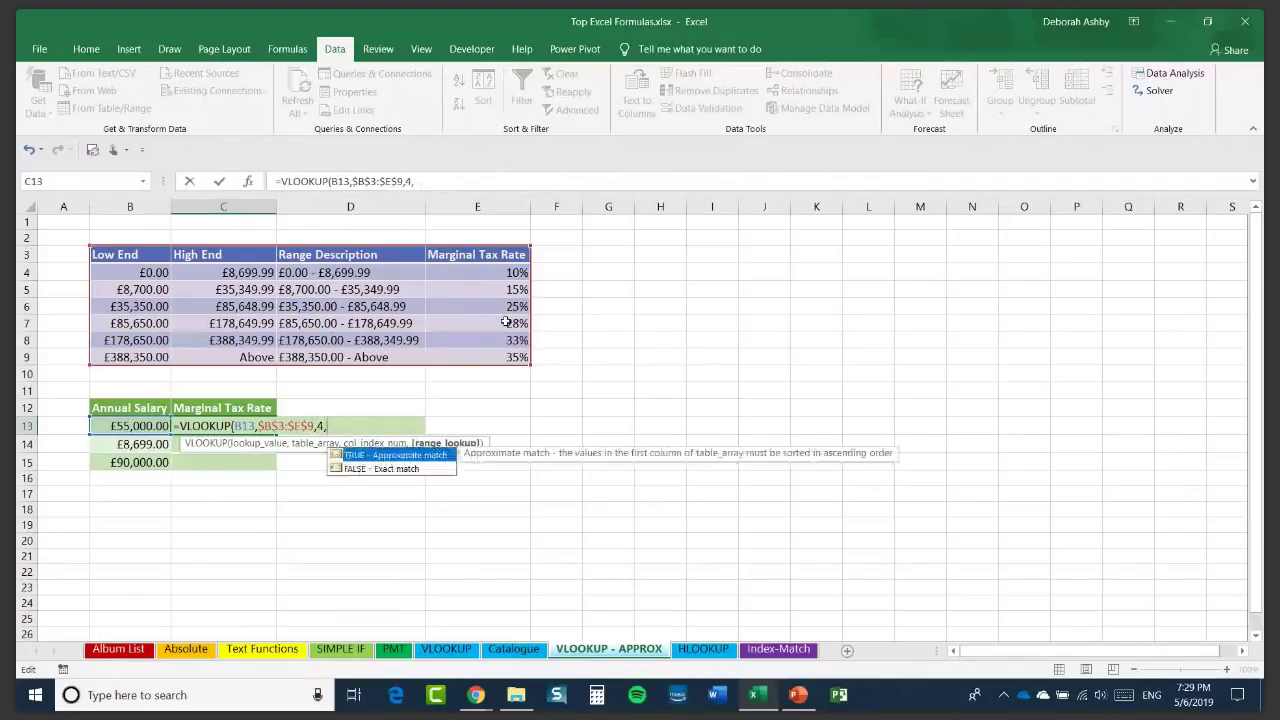
text(TRUE))
key(Return)
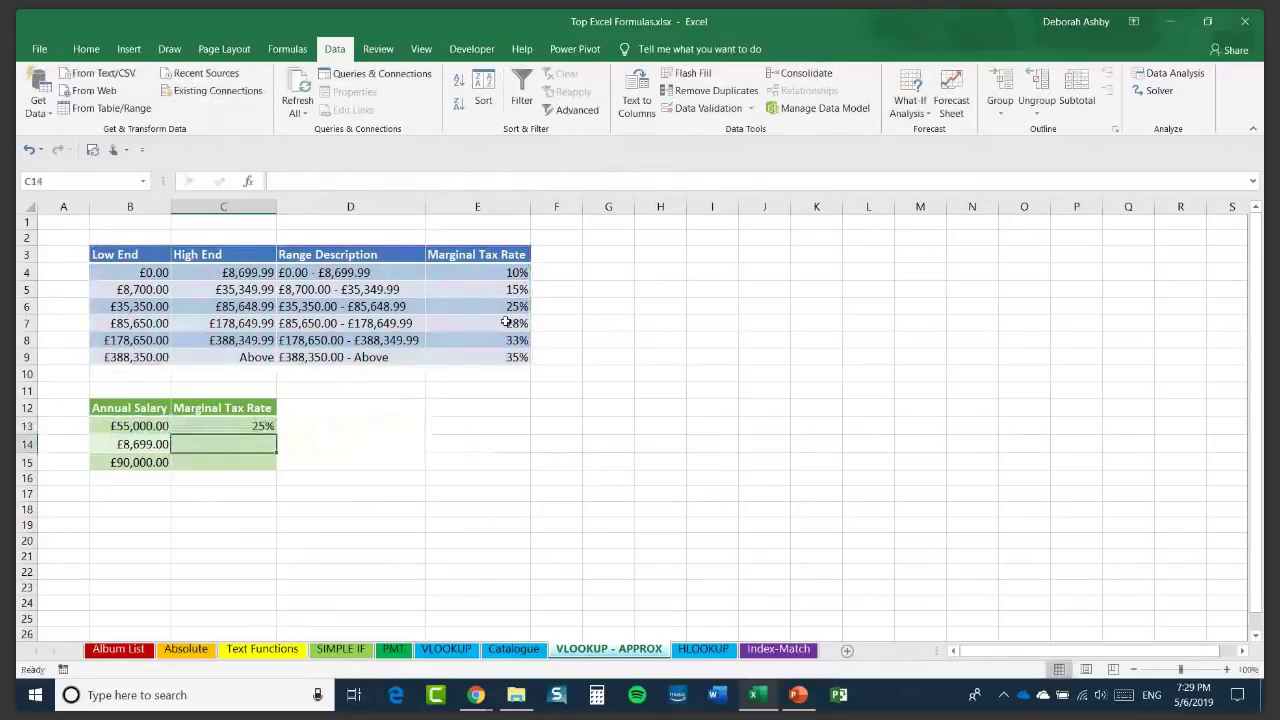
click(223, 426)
drag(276, 434, 277, 468)
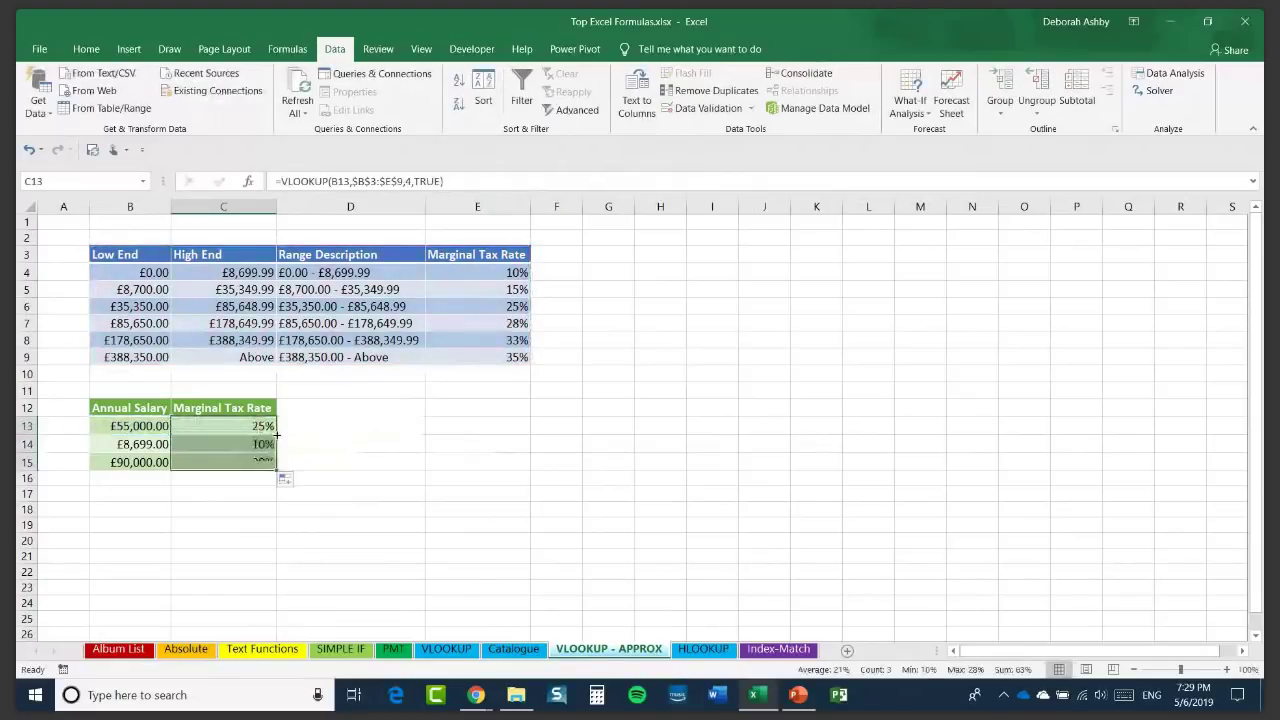
Check the marginal tax rates for the salaries in B13 and B14 against the matching brackets in the tax table.
click(401, 478)
click(133, 426)
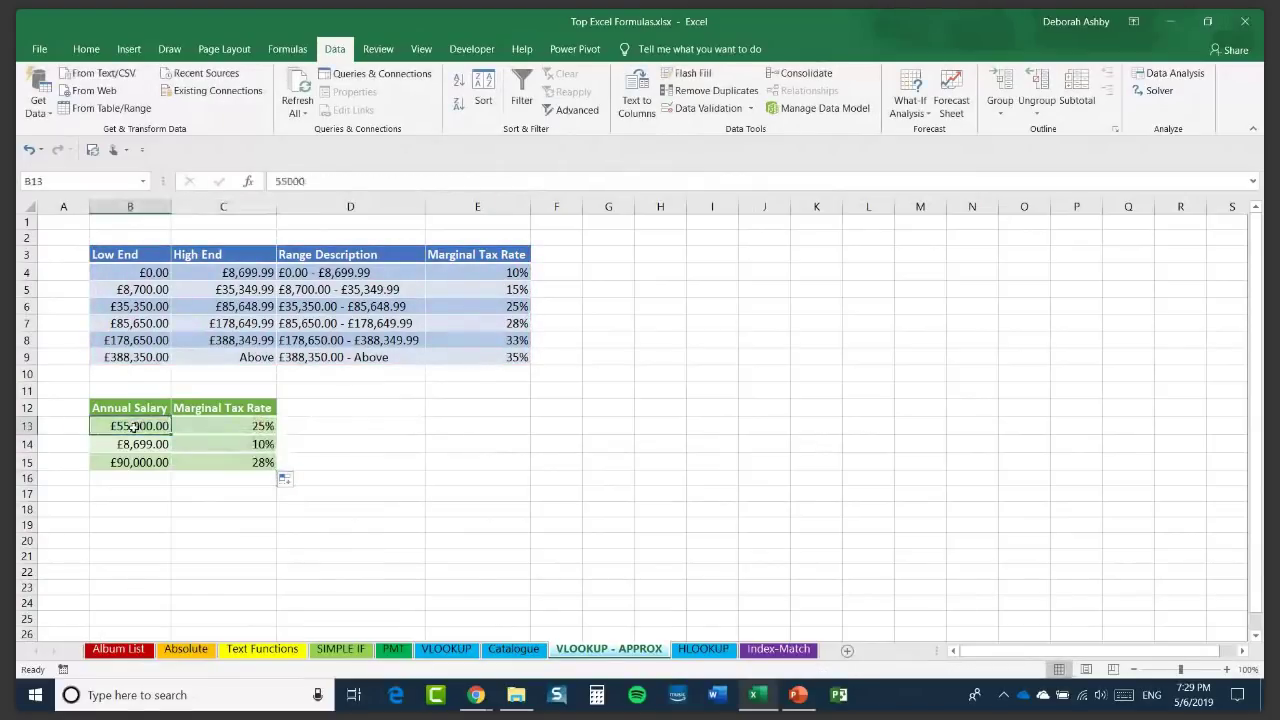
click(503, 309)
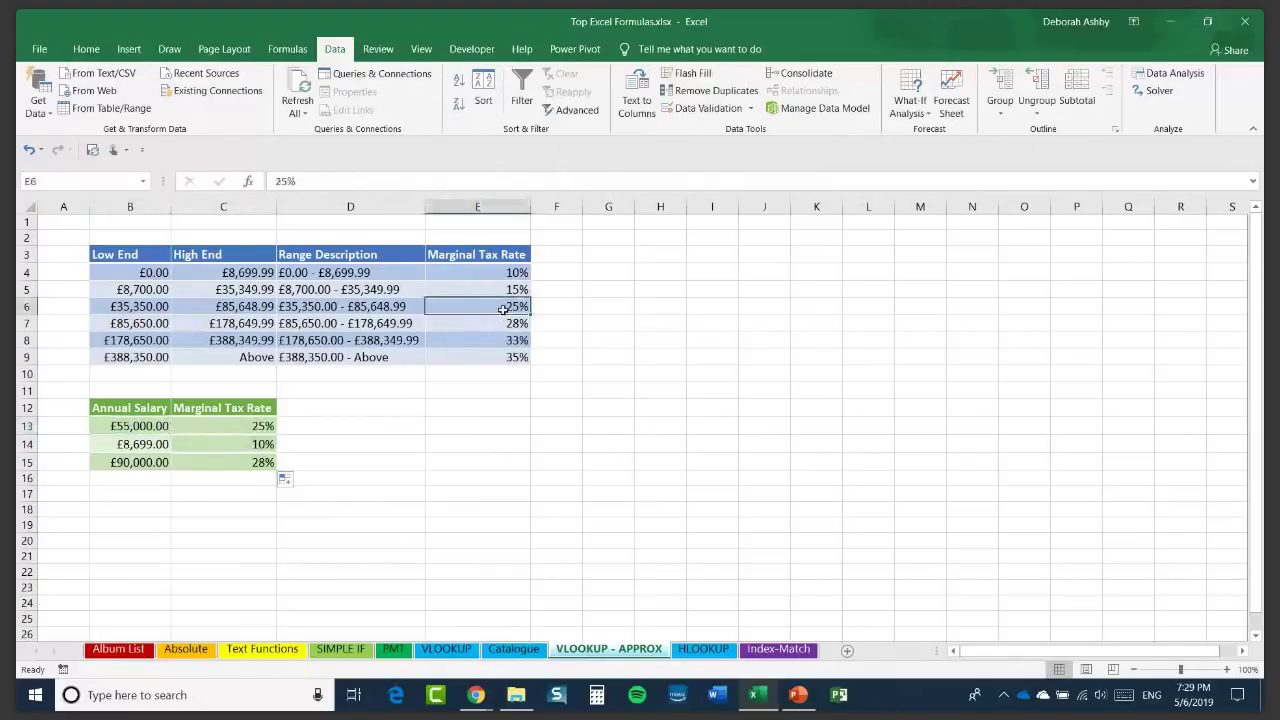
click(115, 446)
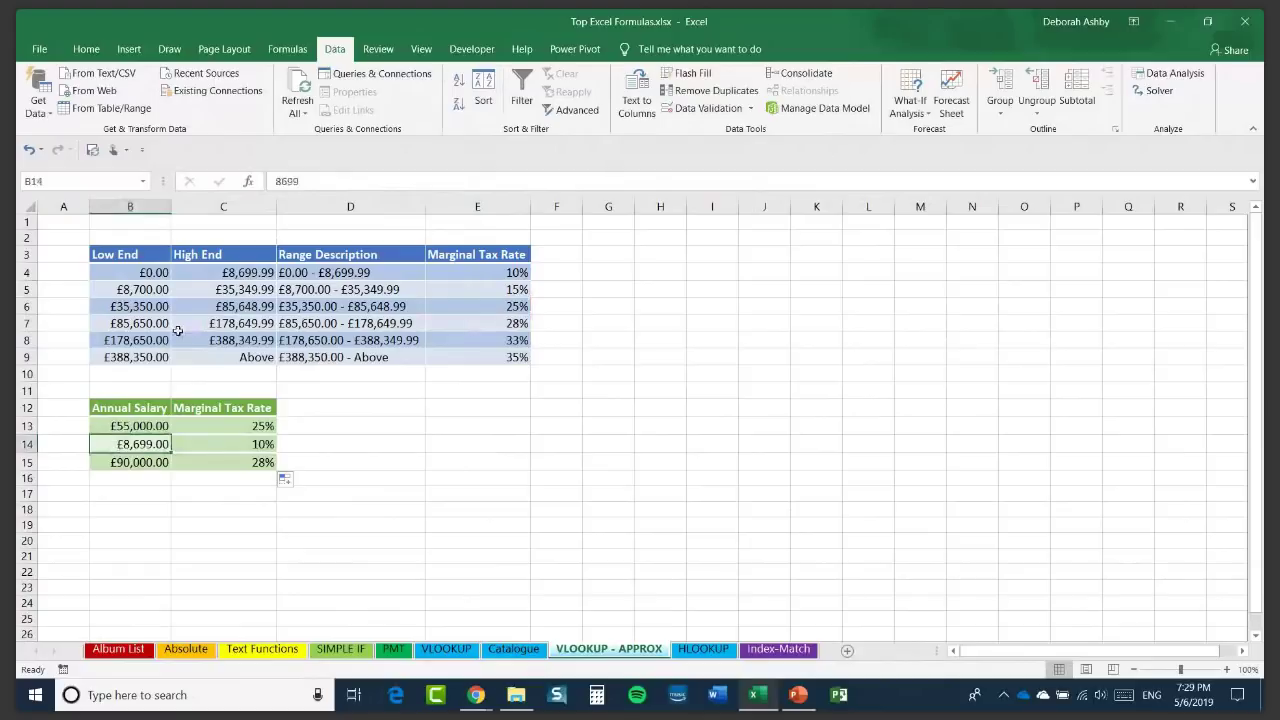
click(228, 272)
click(468, 272)
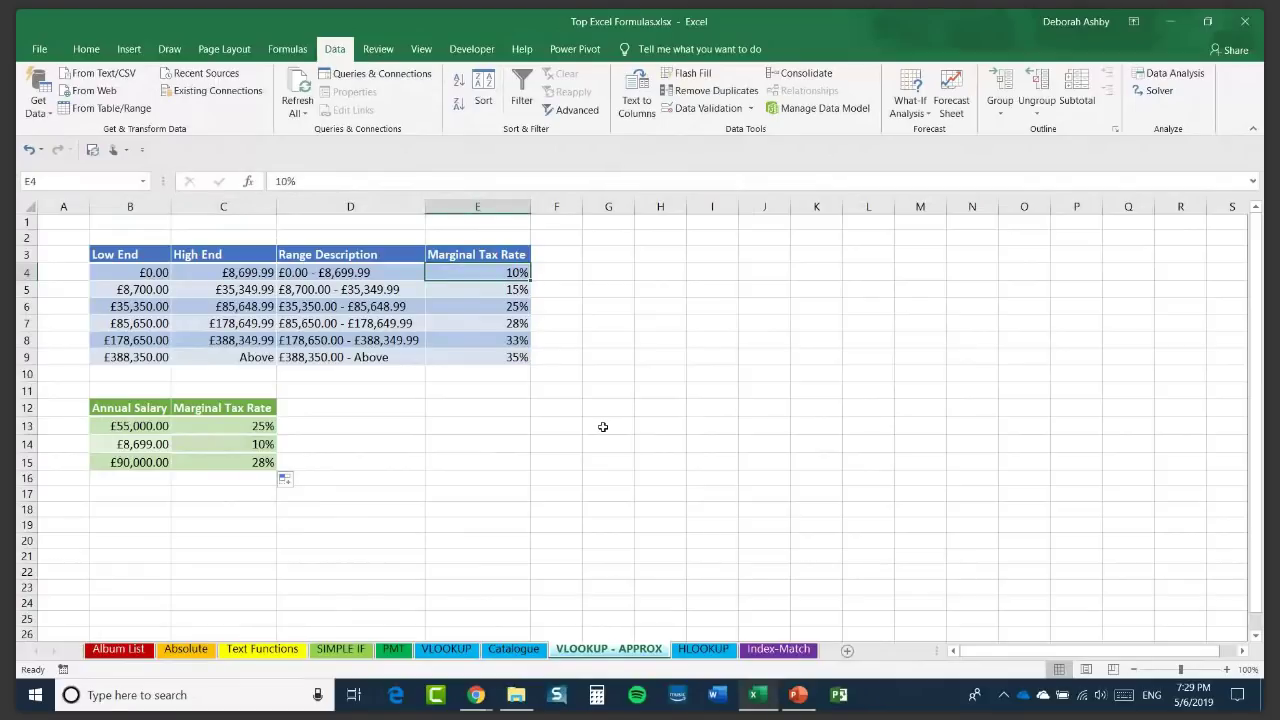
click(664, 446)
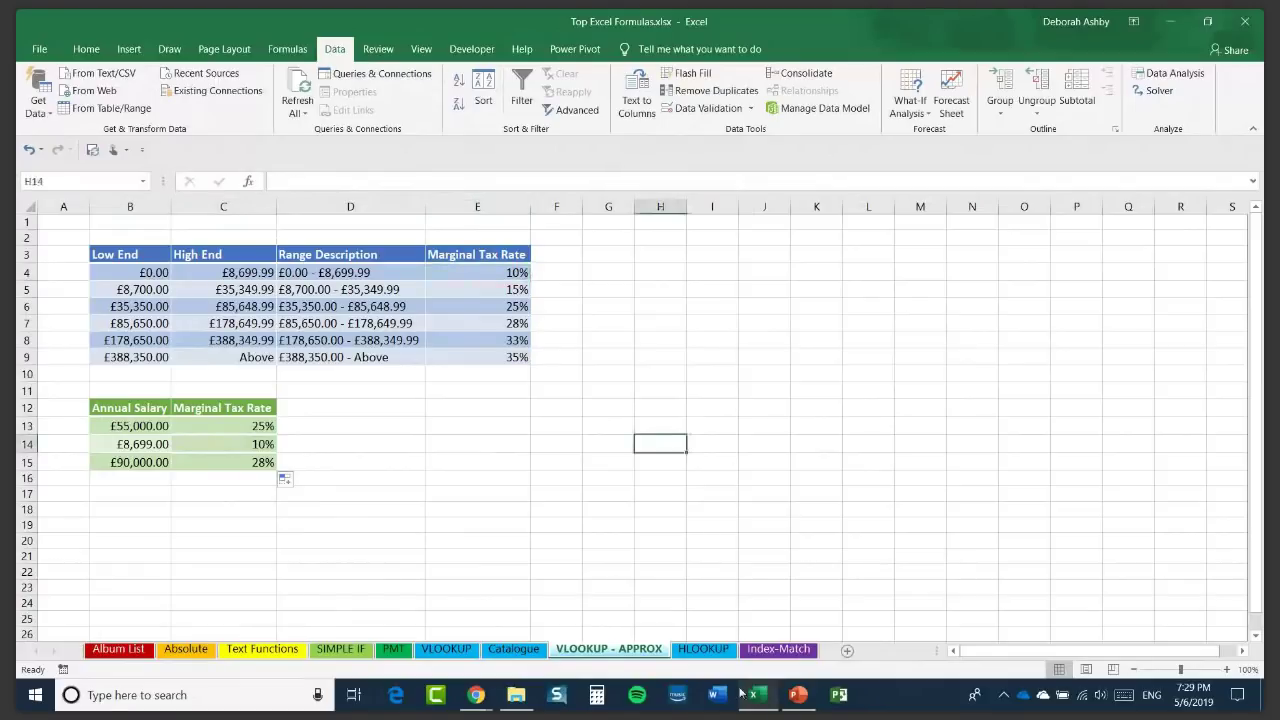
Copy the entire parts table, including its headers, from the Catalogue sheet.
click(704, 651)
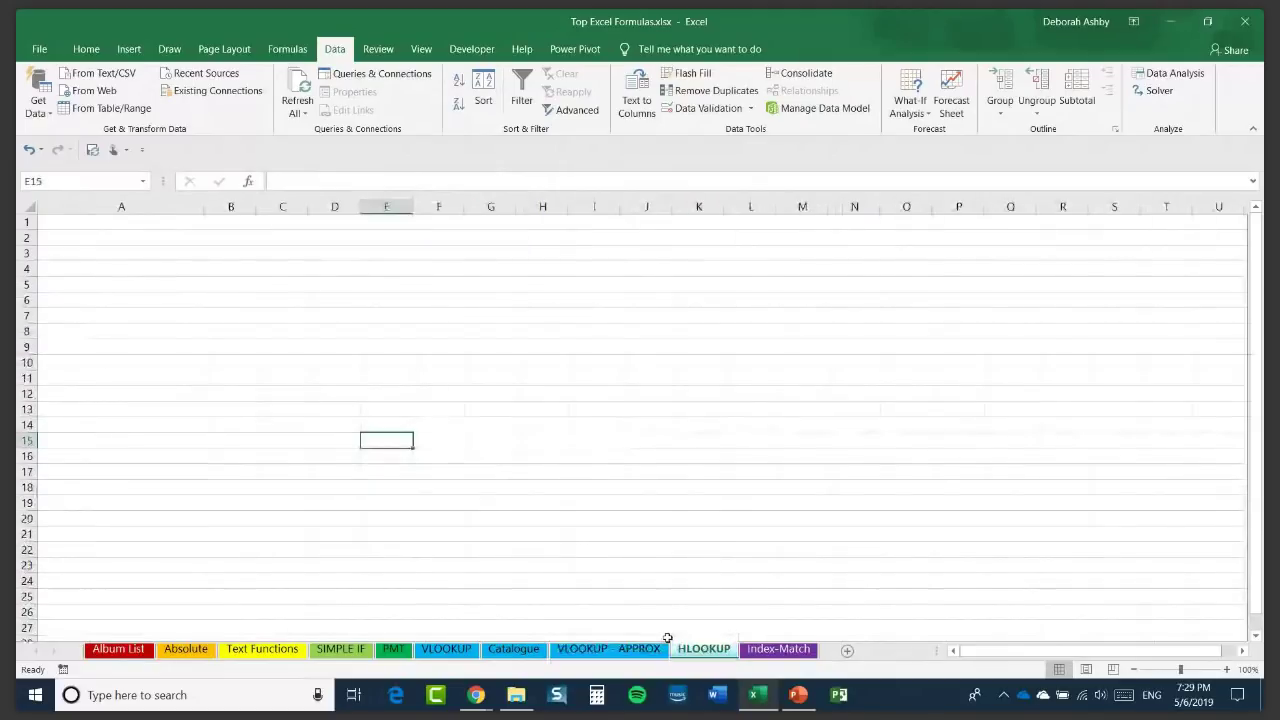
click(494, 424)
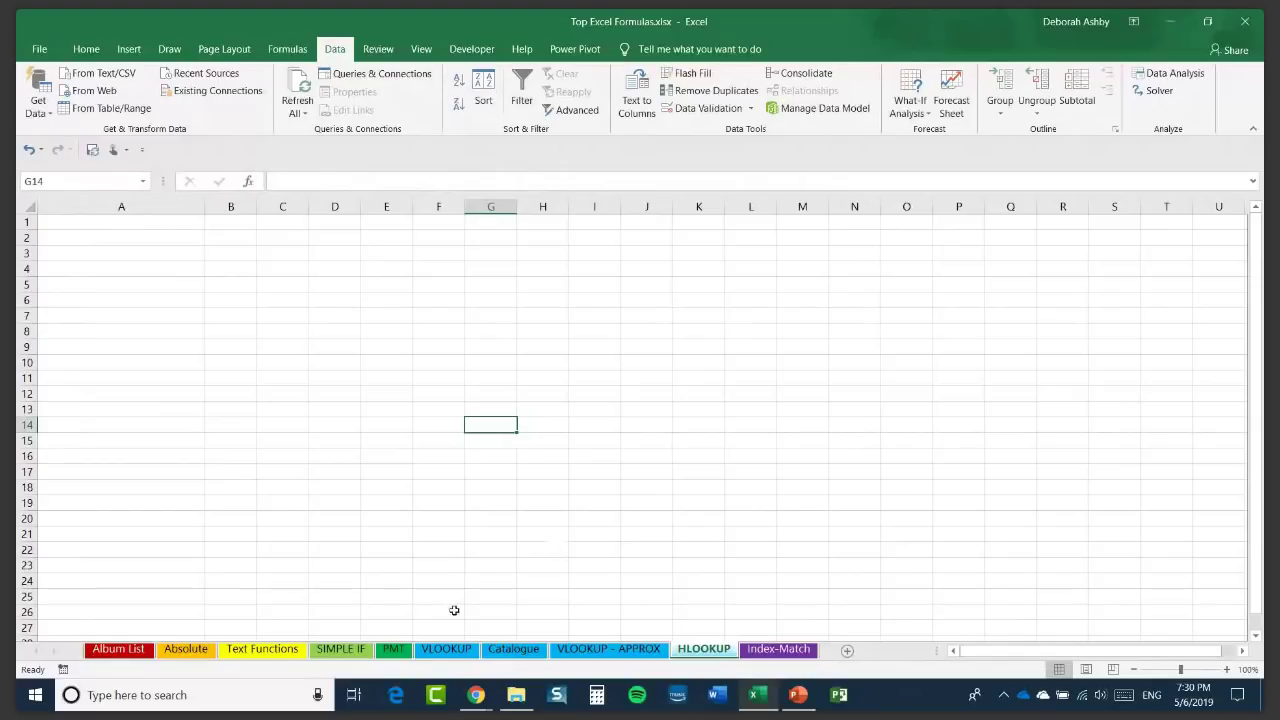
click(501, 652)
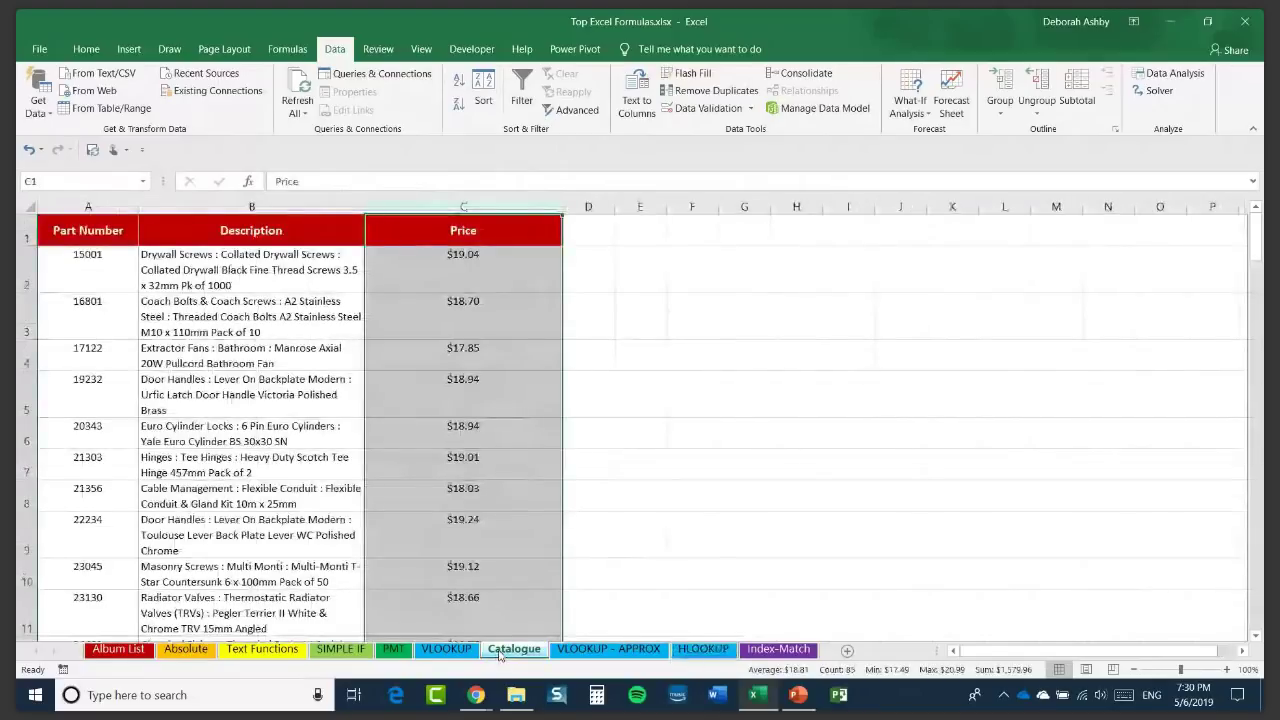
click(237, 375)
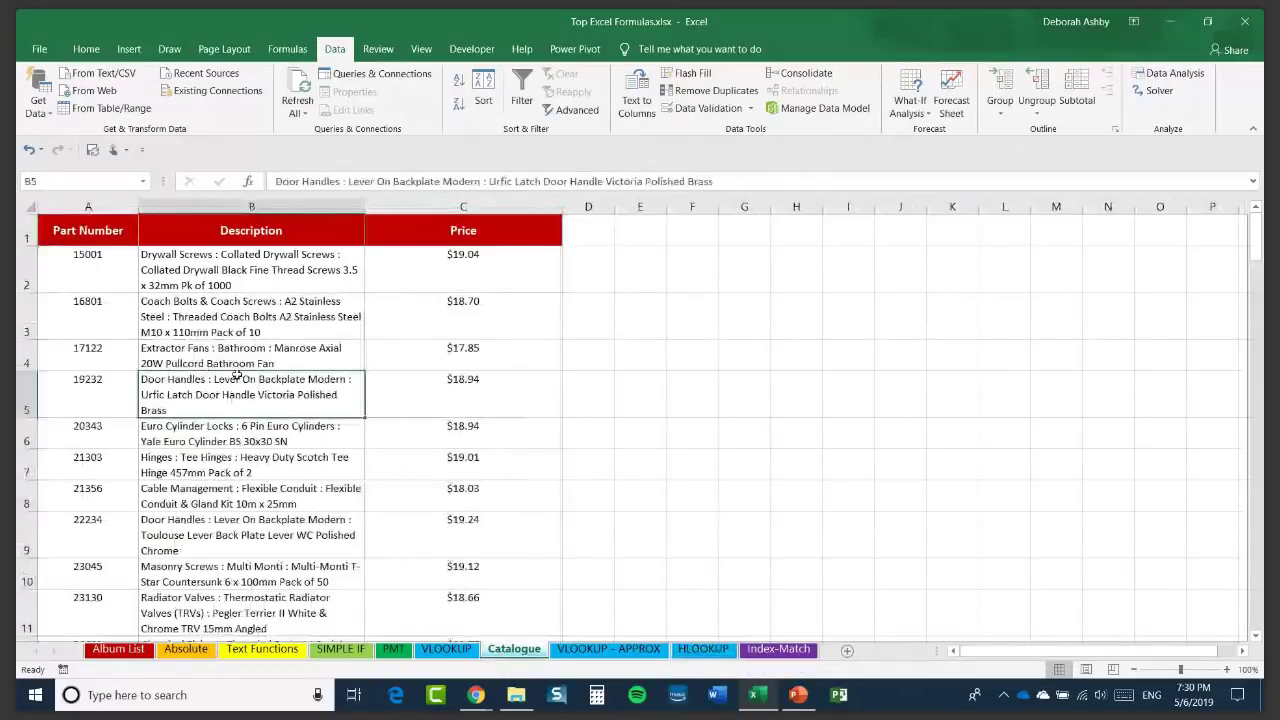
key(ctrl+a)
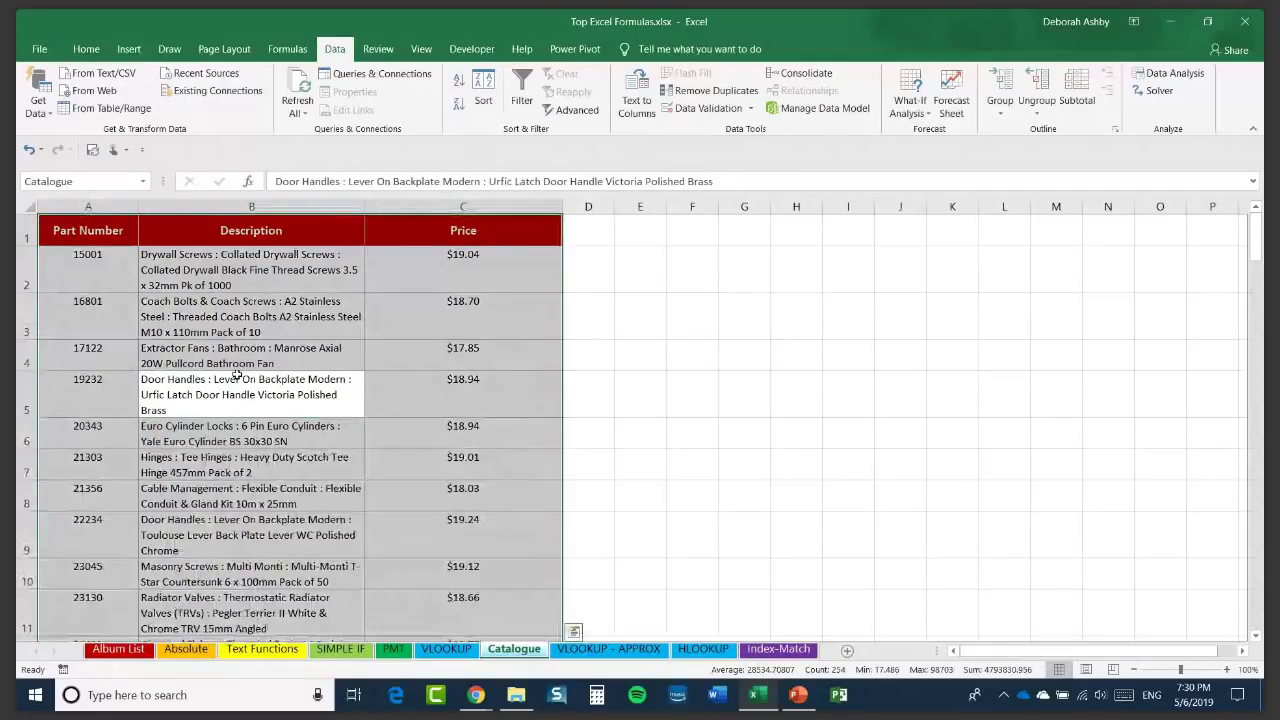
key(ctrl+c)
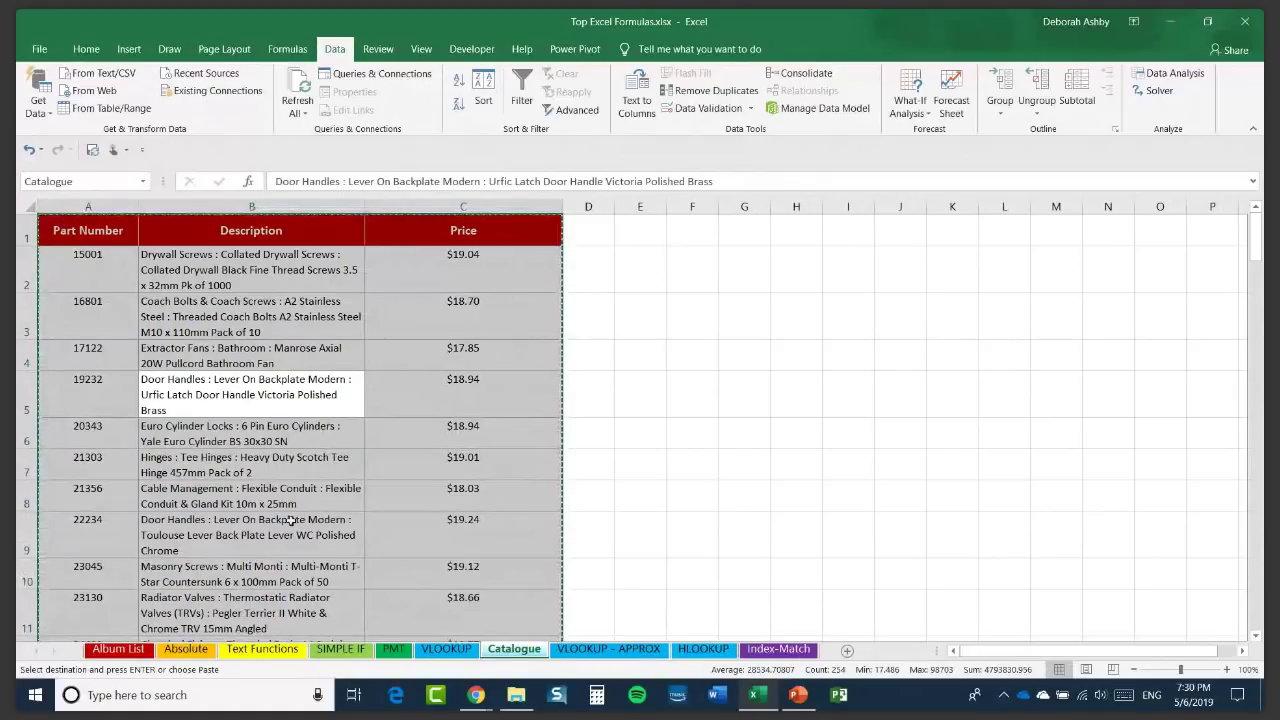
Paste the copied catalogue table transposed into the HLOOKUP sheet starting at A1, using Paste Special.
click(704, 649)
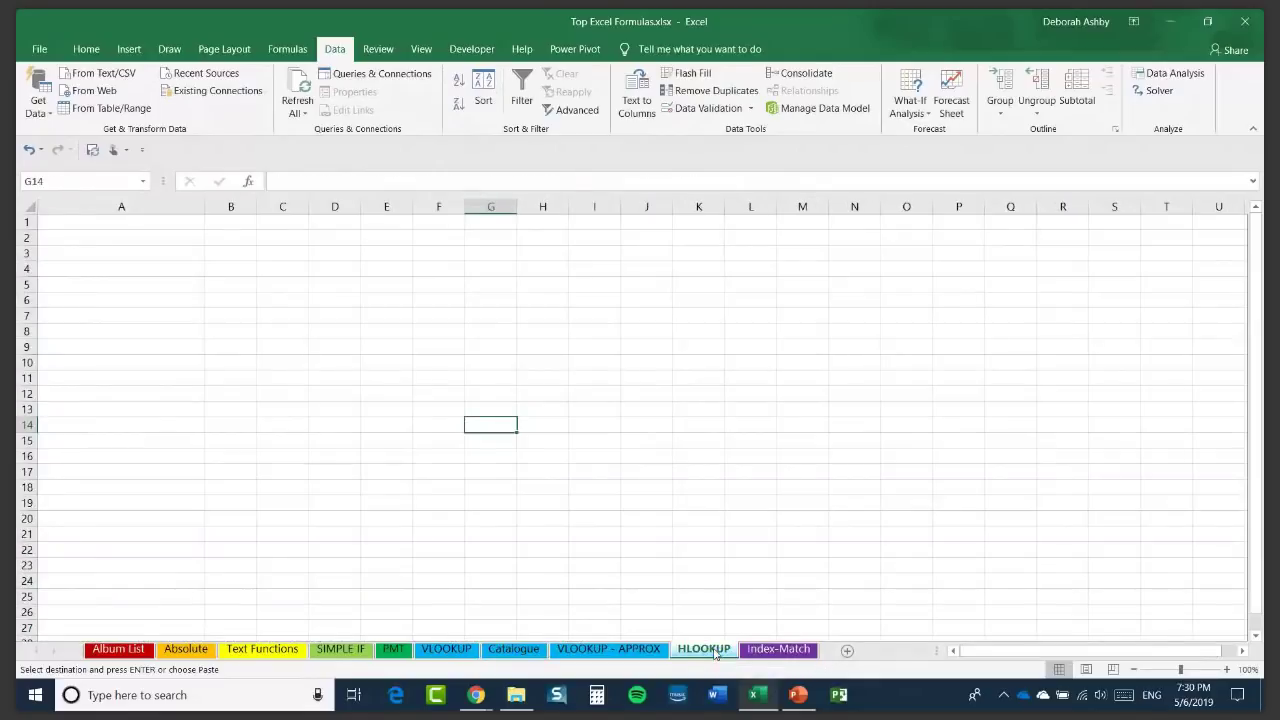
click(94, 224)
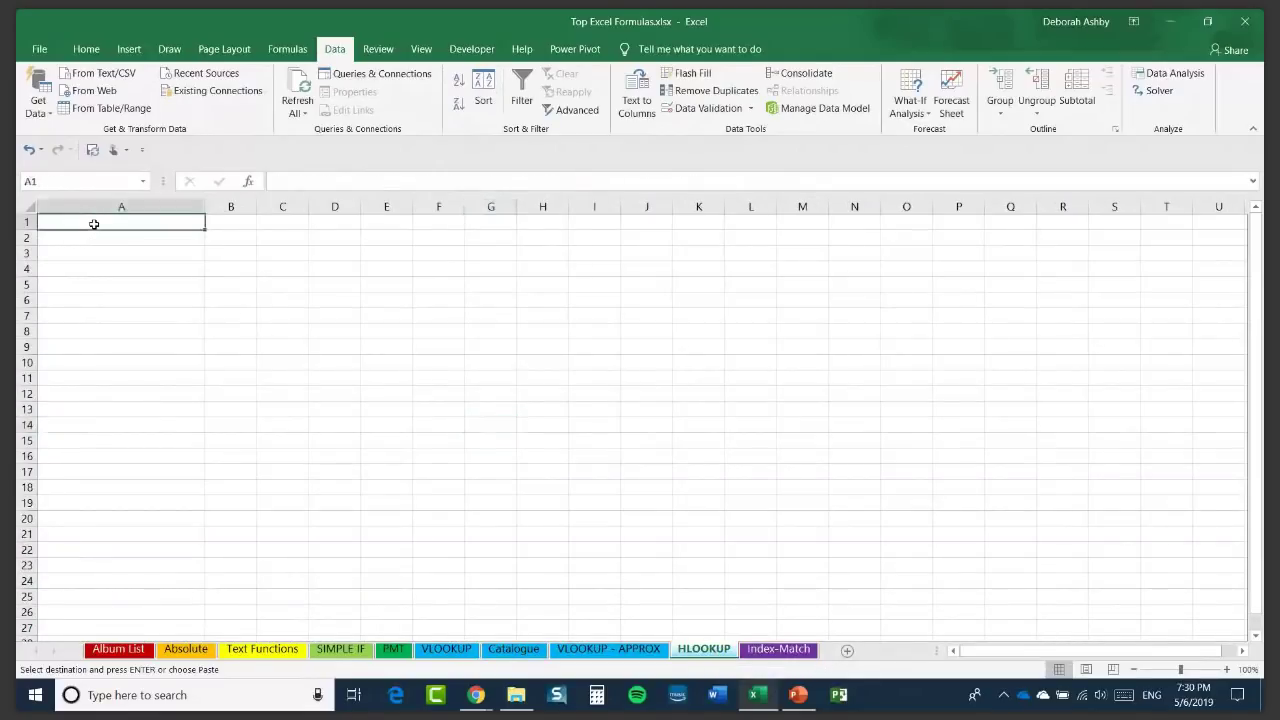
click(86, 54)
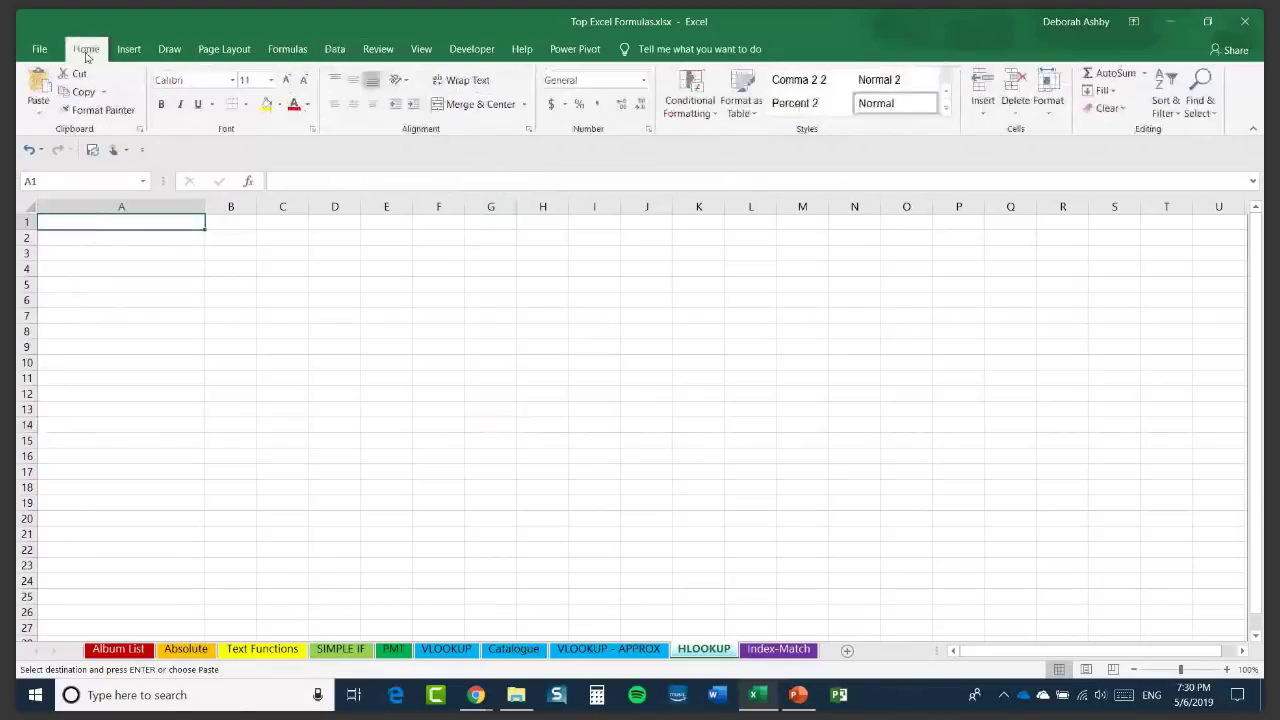
click(40, 114)
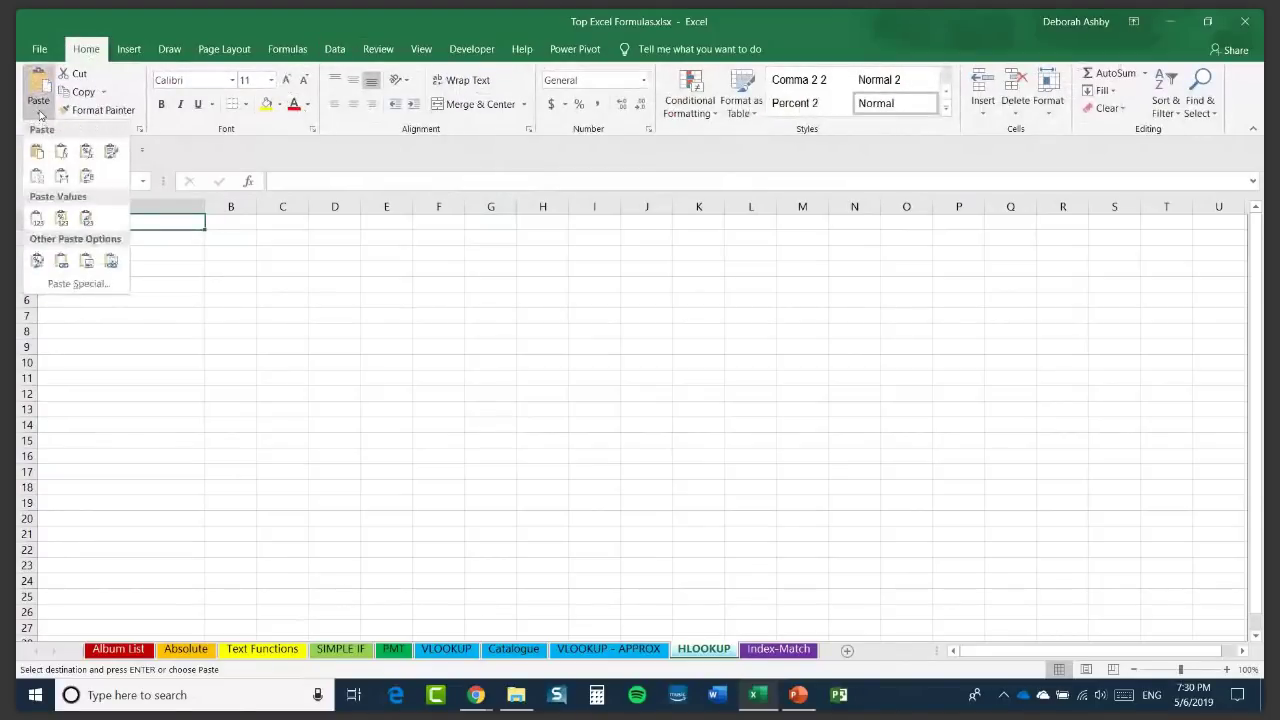
click(60, 286)
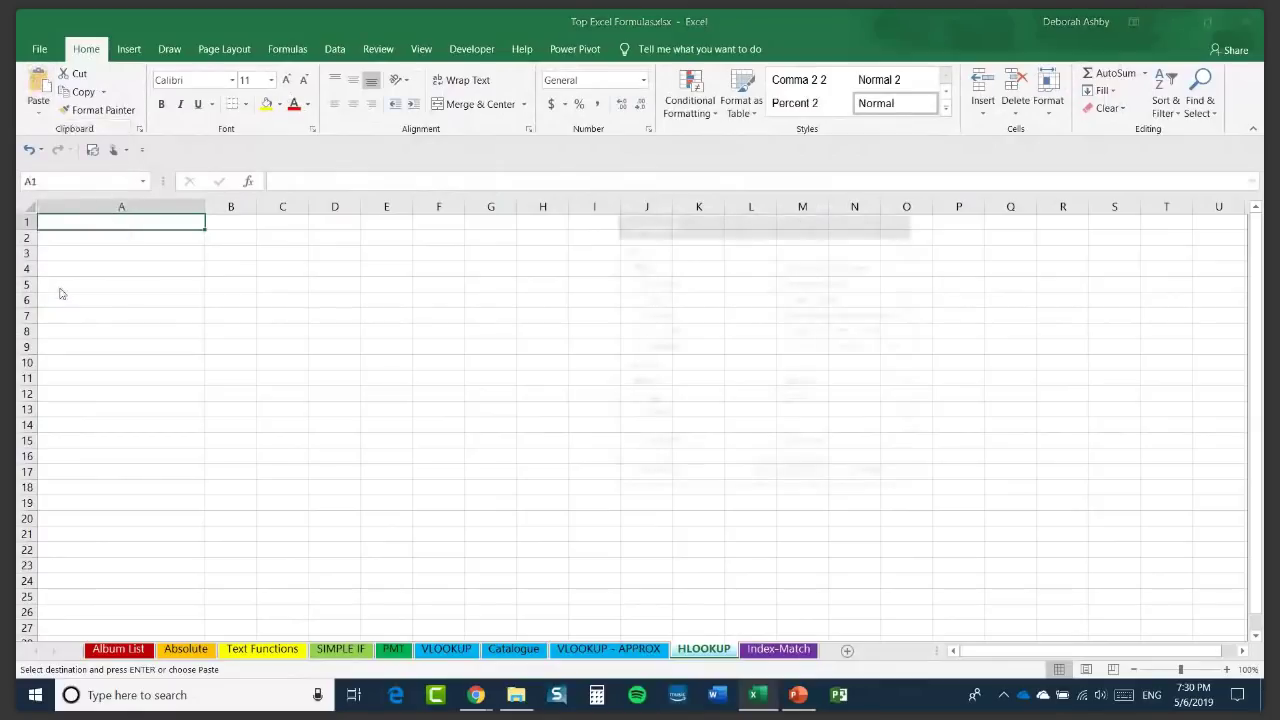
click(790, 443)
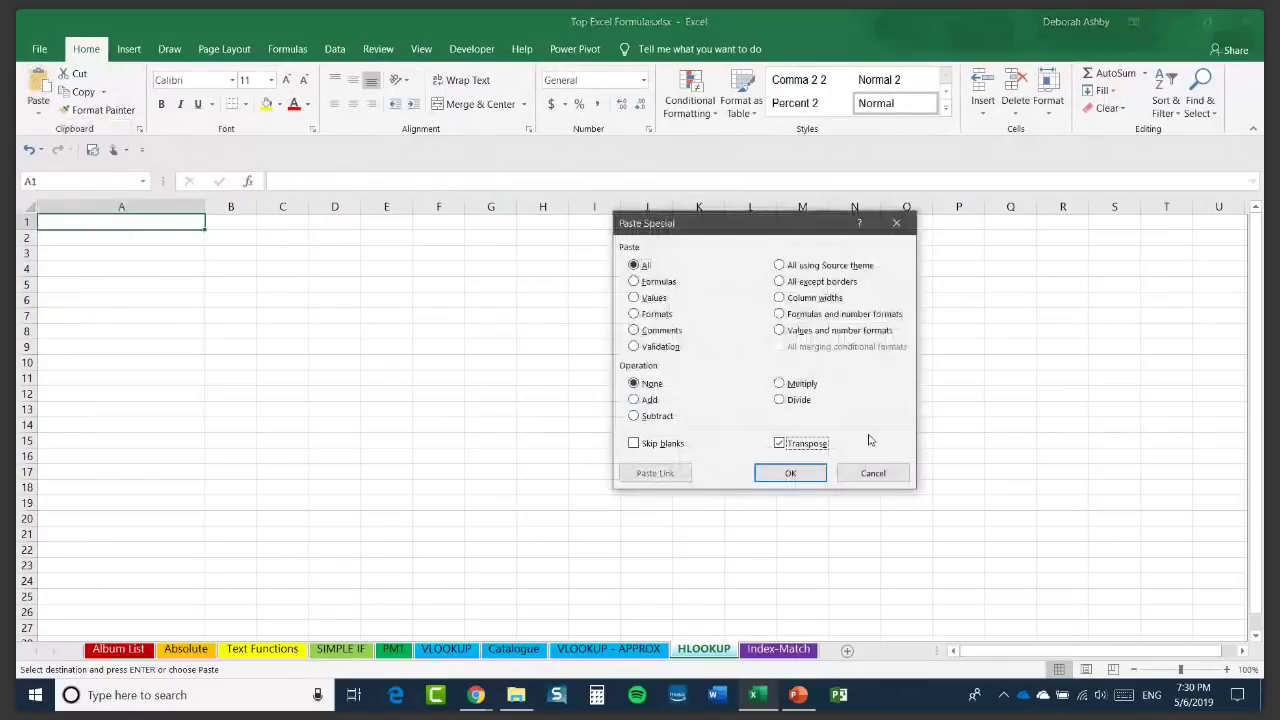
click(800, 473)
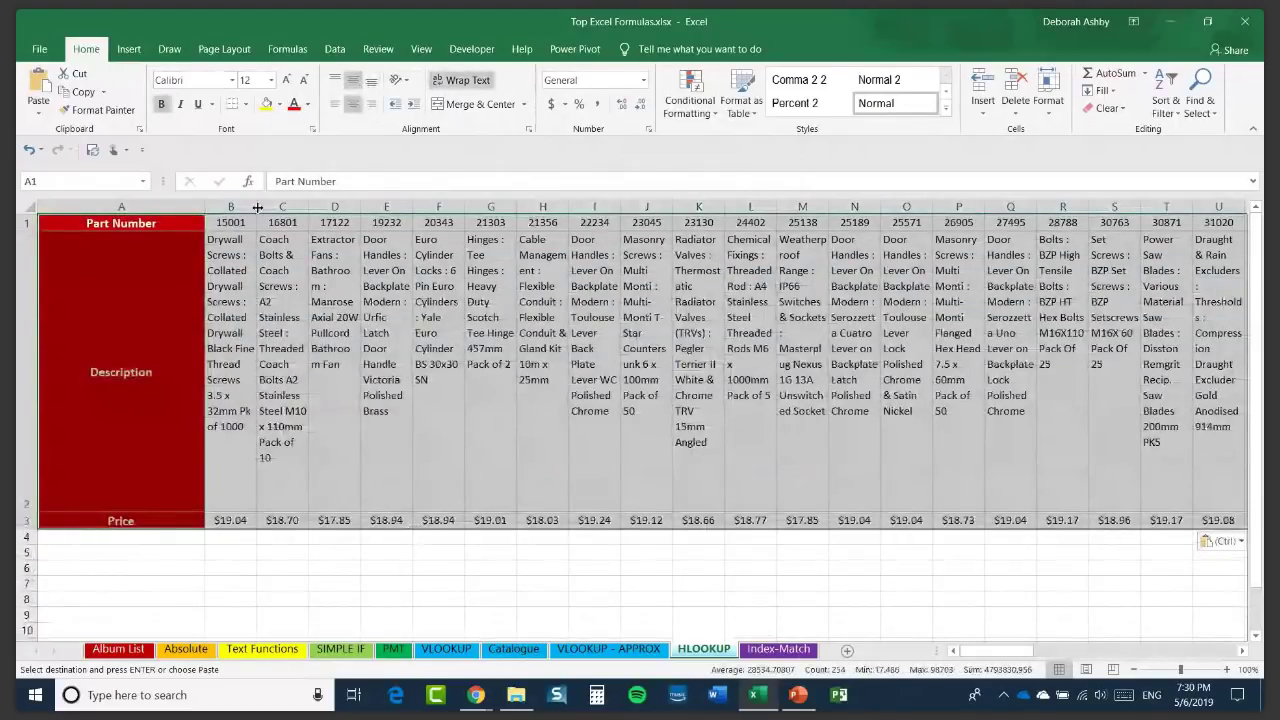
Widen column B of the transposed table slightly on the HLOOKUP sheet and deselect the table.
drag(257, 206, 270, 206)
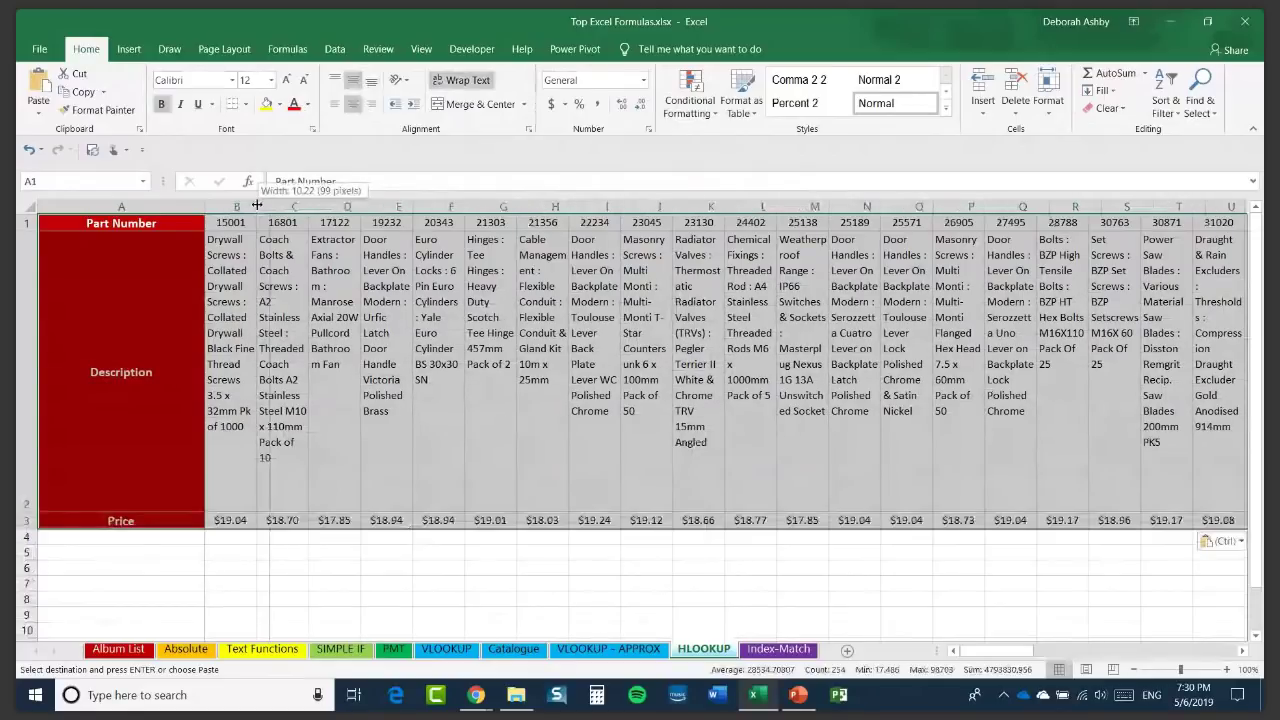
drag(257, 206, 268, 206)
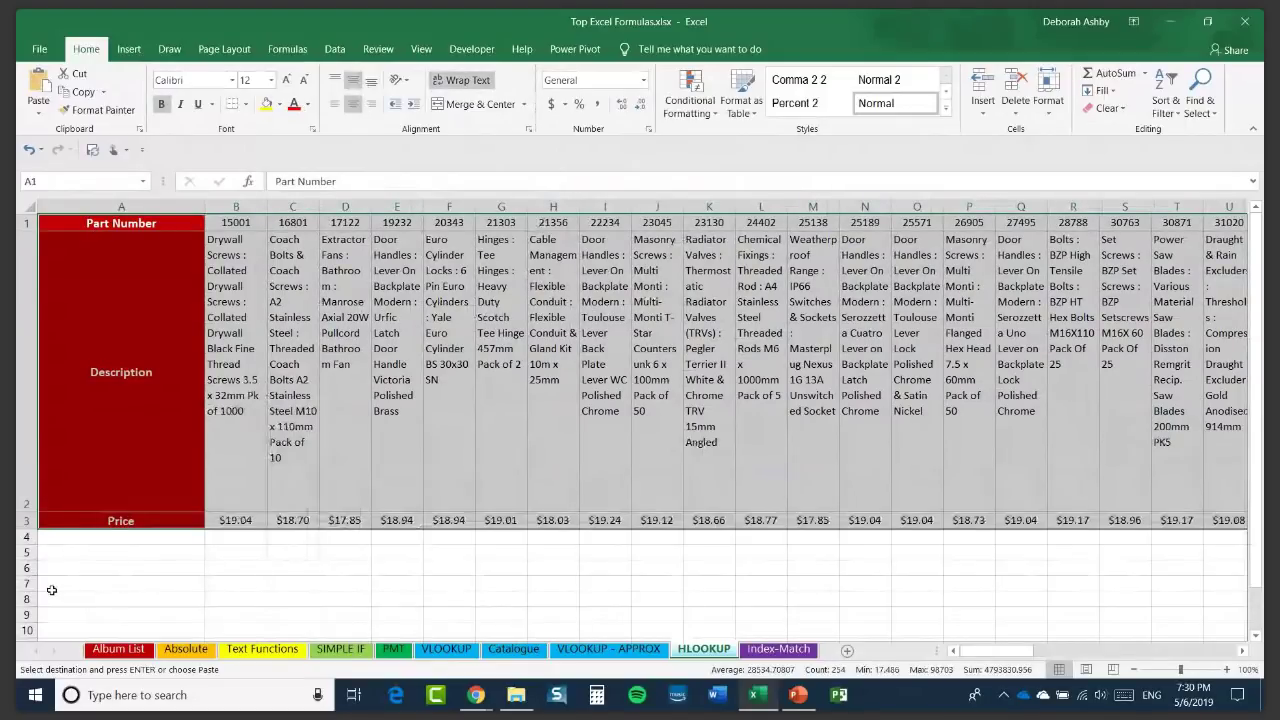
click(397, 583)
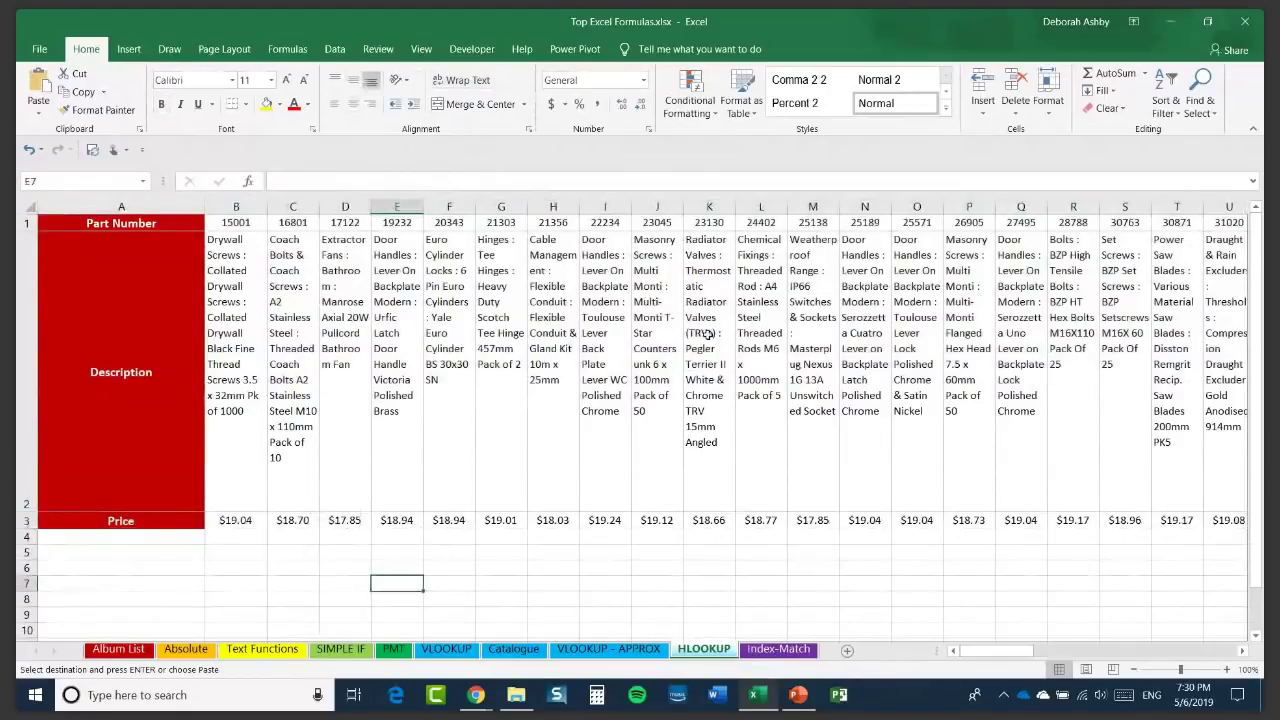
click(641, 328)
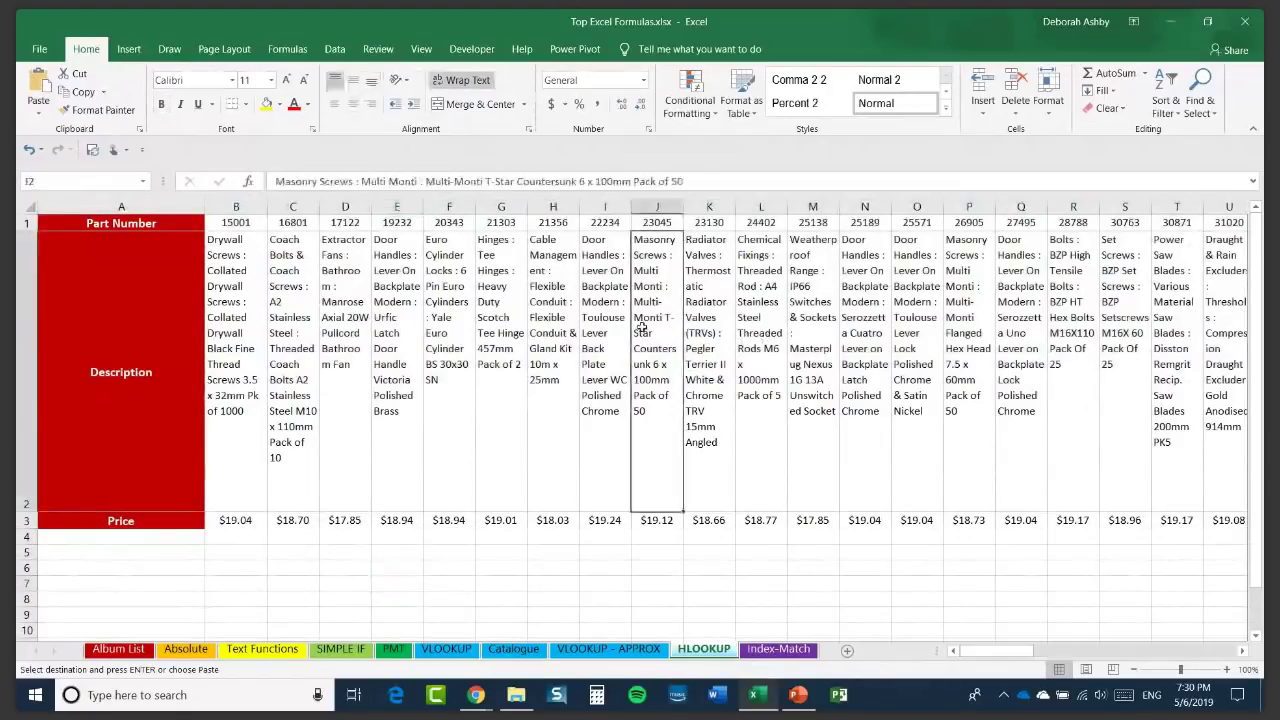
Select the whole transposed table on the HLOOKUP sheet and name the range Catalogue2.
key(ctrl+a)
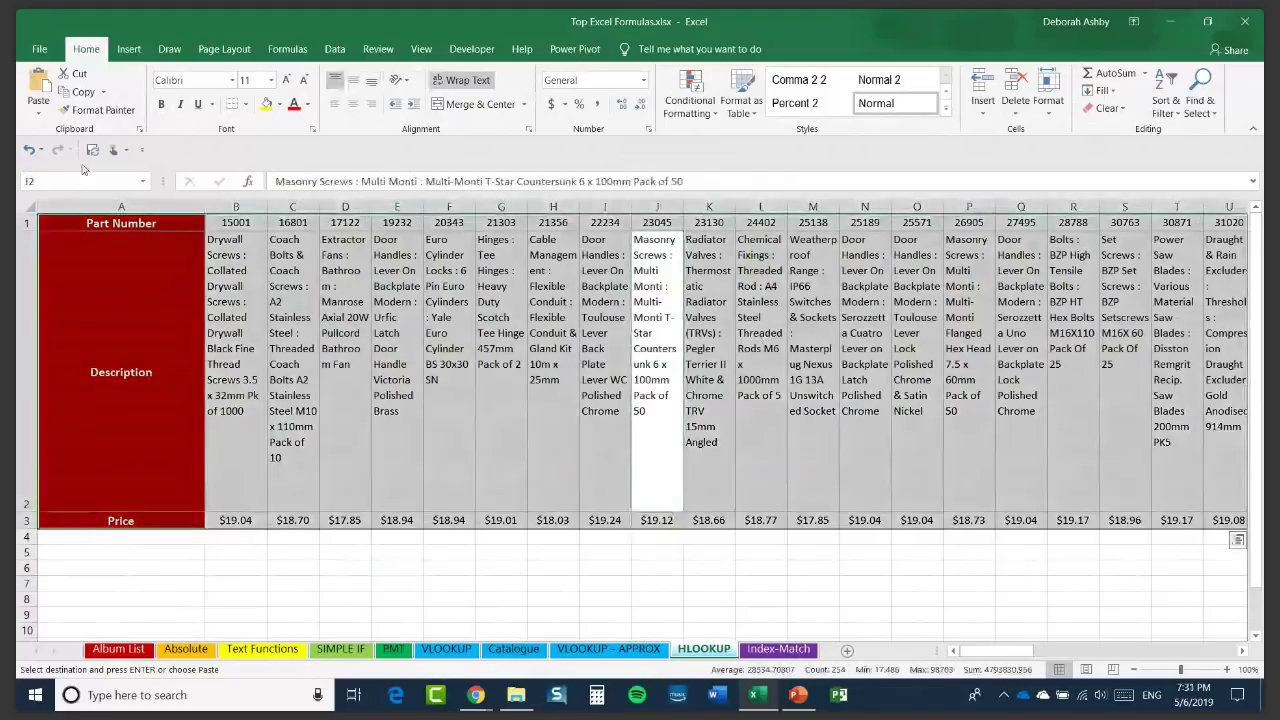
click(40, 180)
text(Catal)
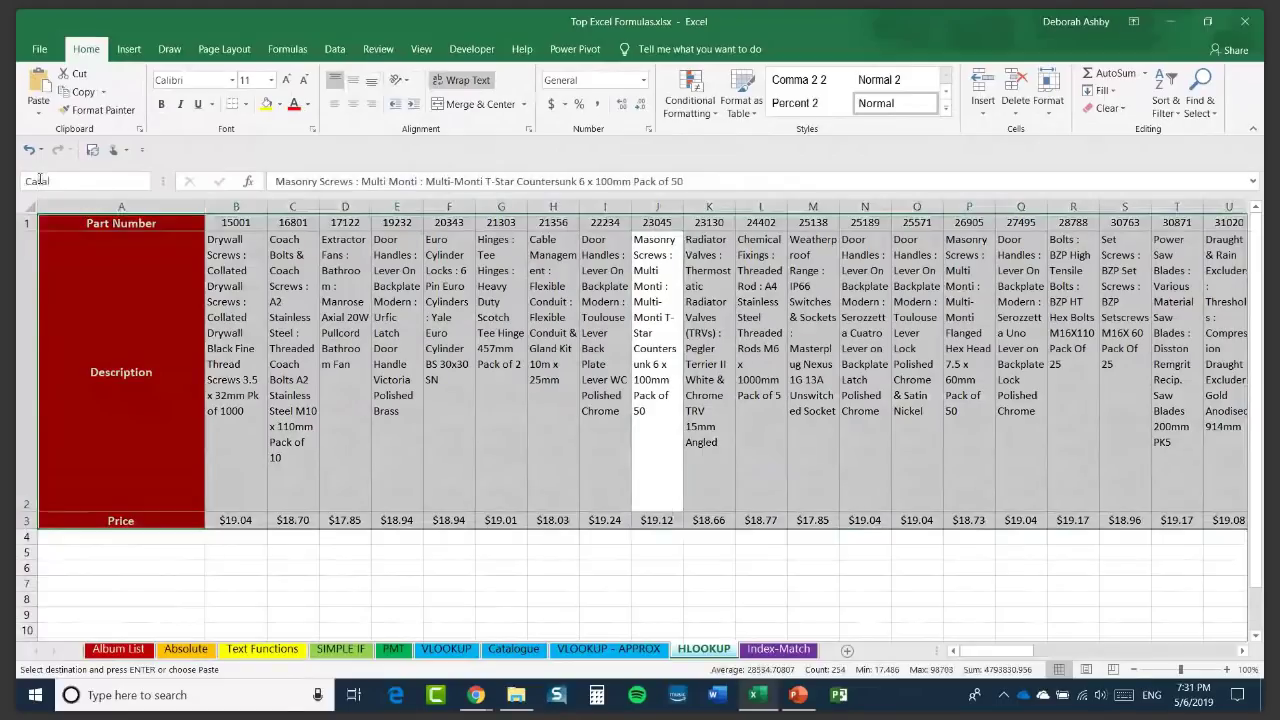
text(ogue2)
key(Return)
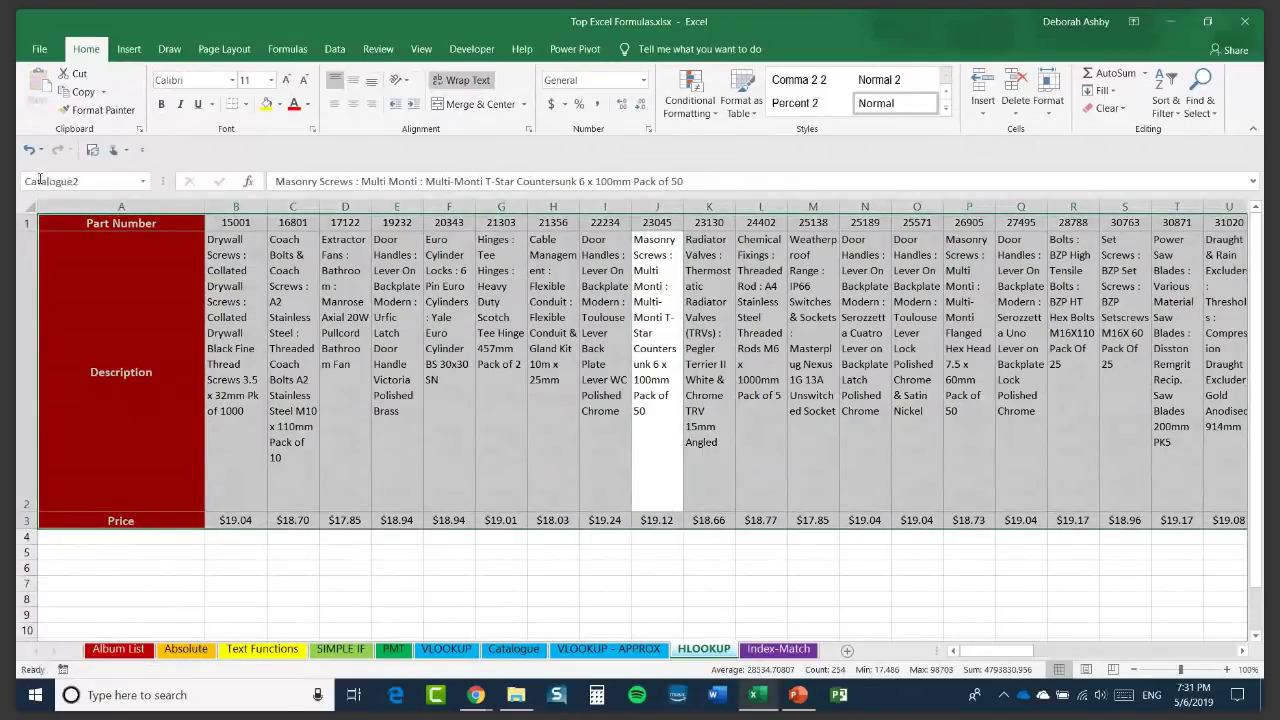
Clear the existing Description and Unit price formulas in C7:D11 on the VLOOKUP sheet.
click(446, 649)
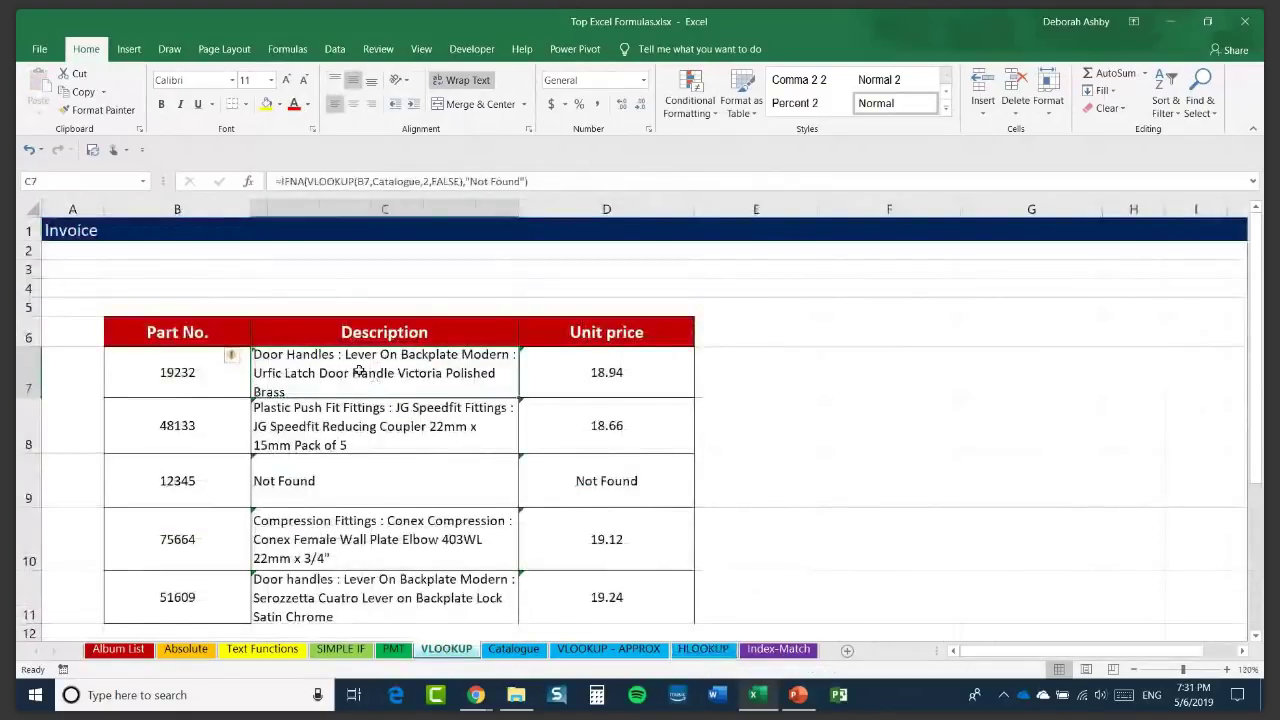
scroll(358, 371, down, 1)
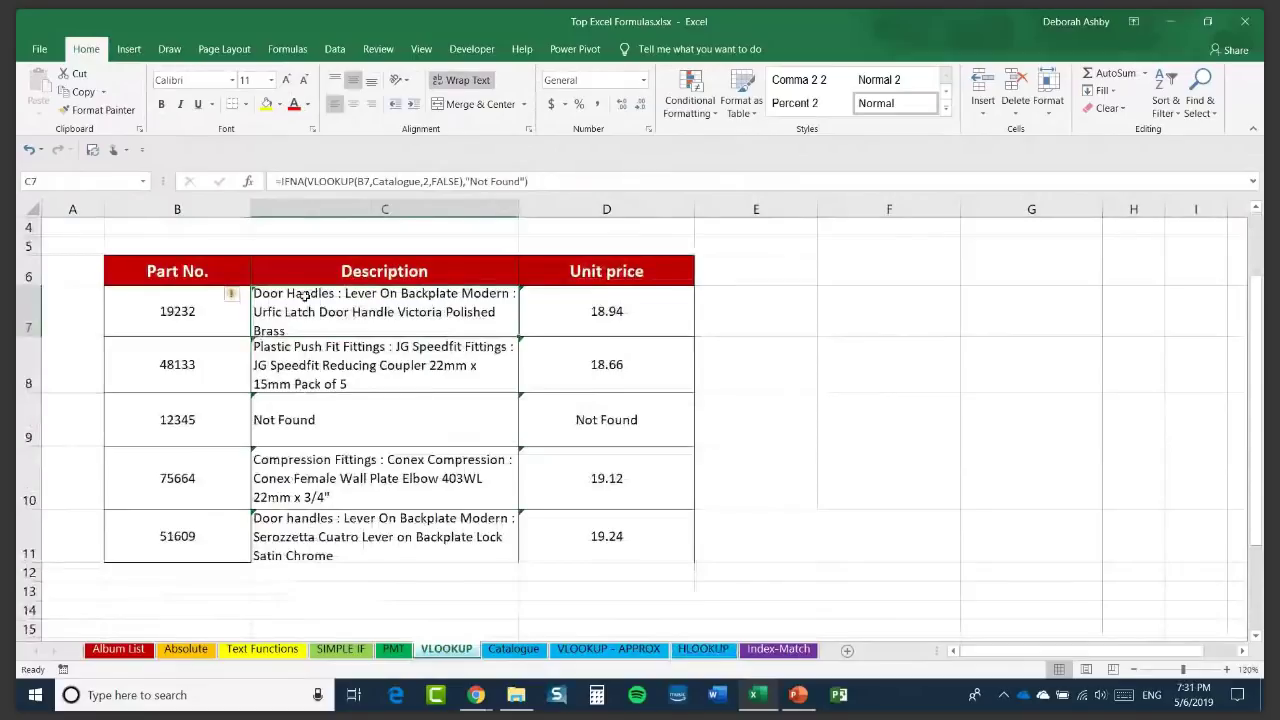
drag(303, 294, 589, 529)
key(Delete)
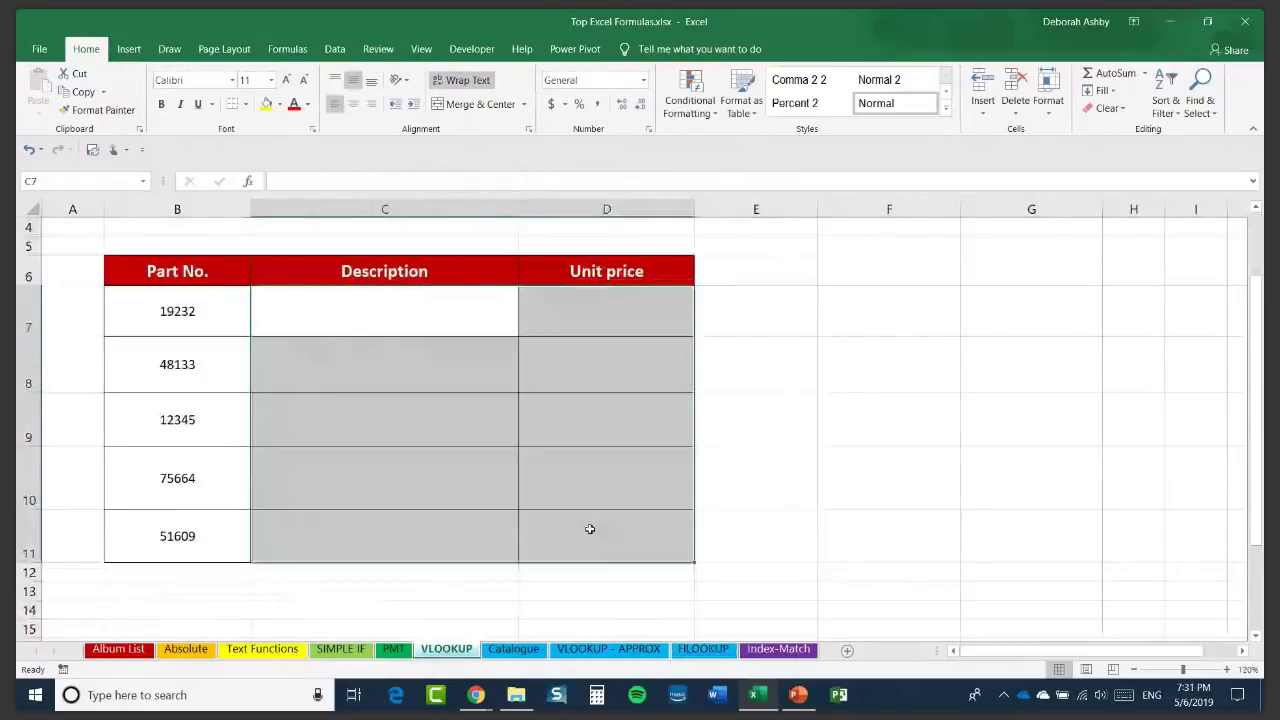
Begin an HLOOKUP formula in C7 with B7 as the lookup value and Catalogue2 as the table array.
click(421, 328)
text(=HL)
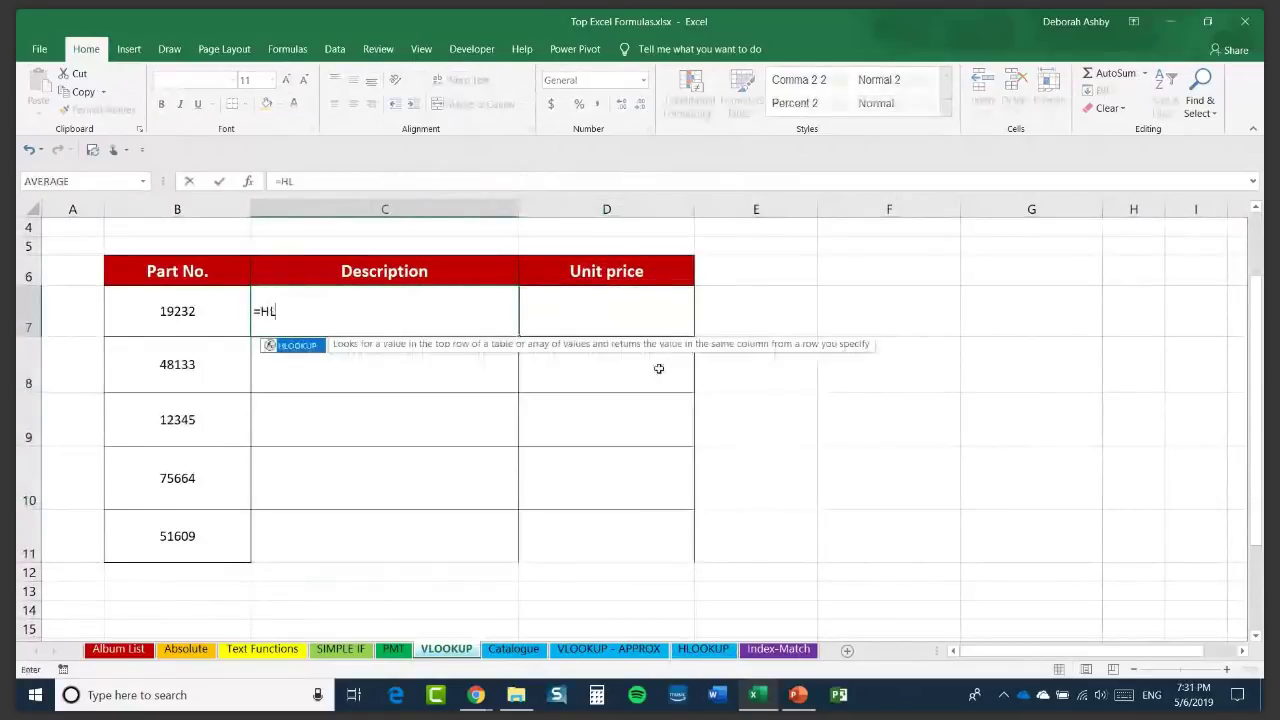
key(Tab)
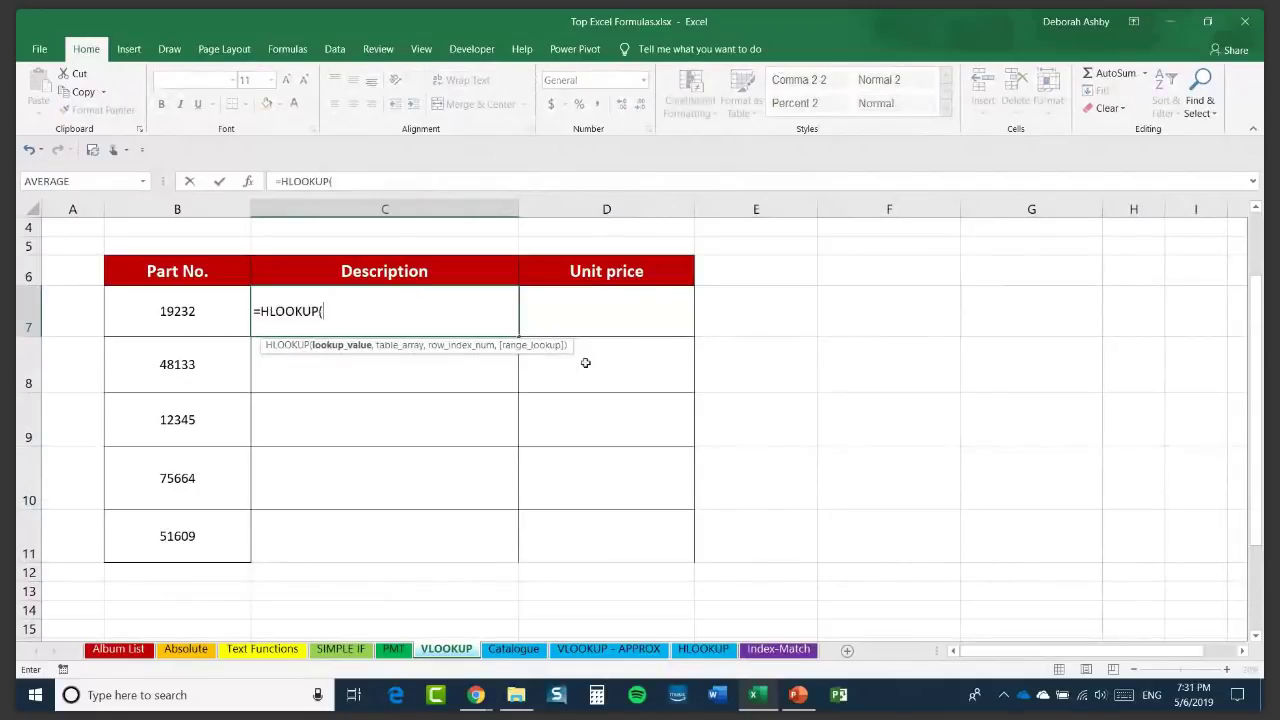
click(163, 314)
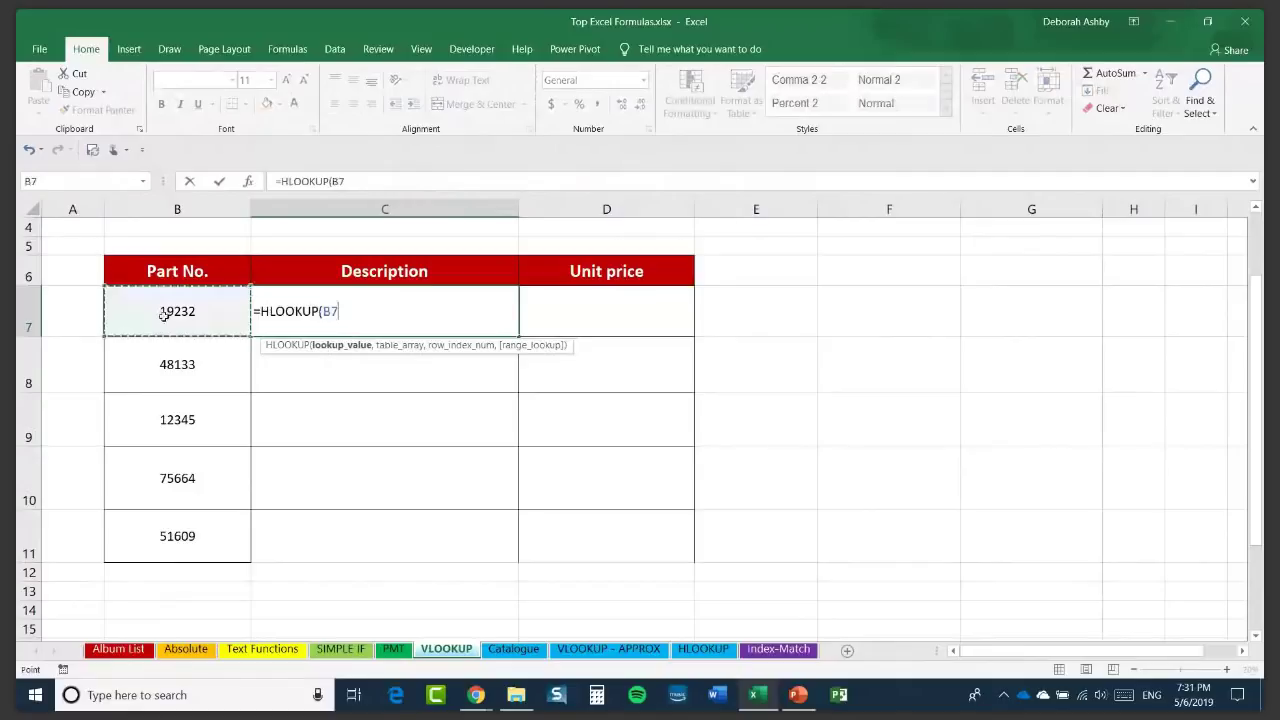
text(,)
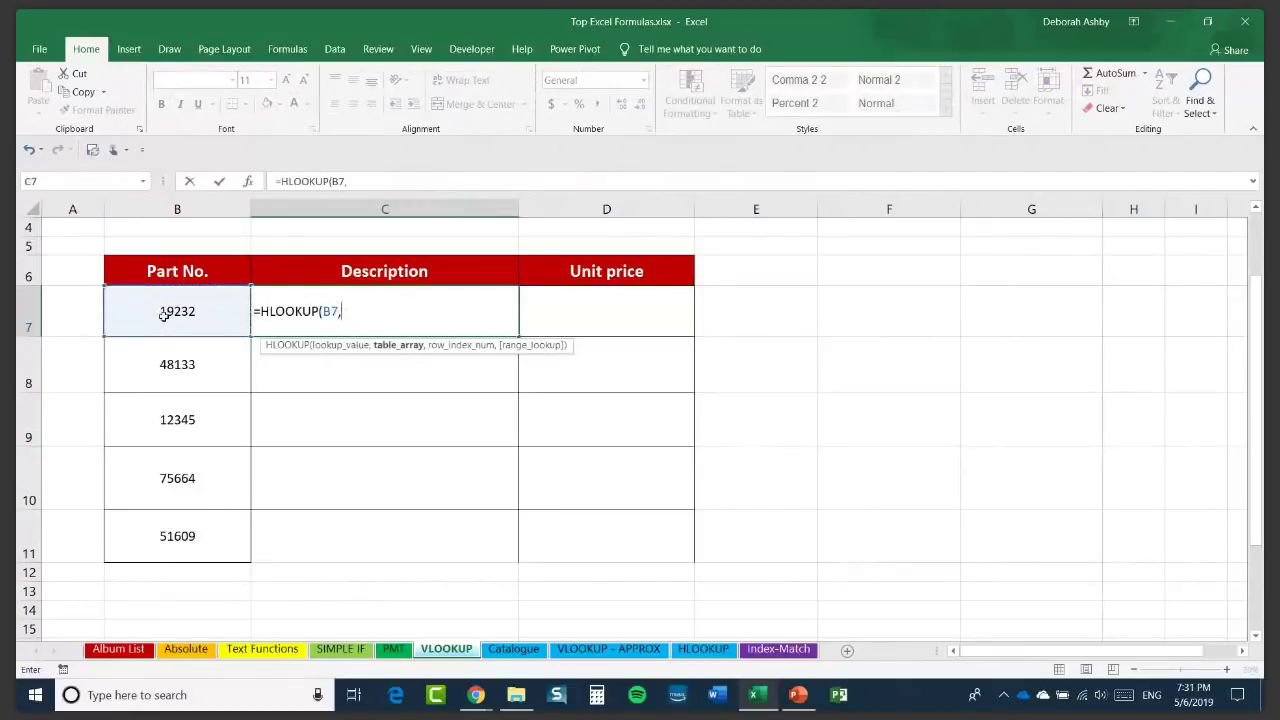
text(Ca)
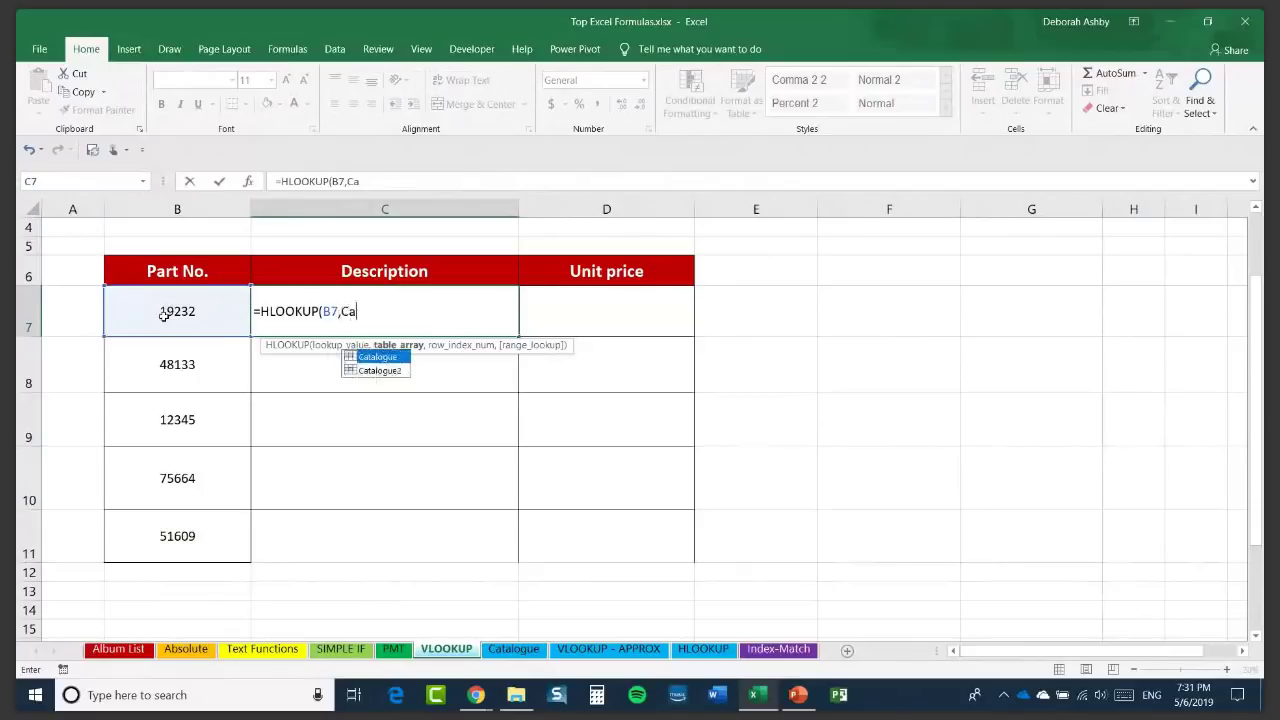
click(385, 372)
double_click(385, 372)
text(,)
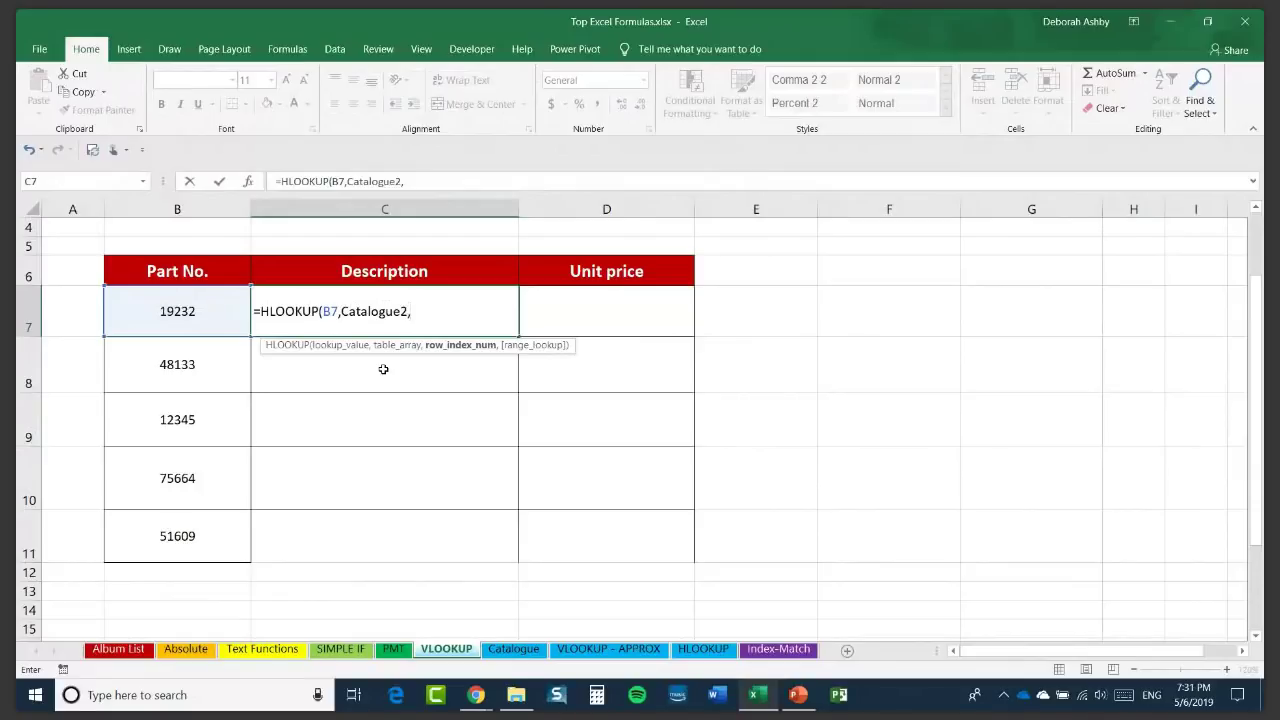
Complete the C7 formula with row index 2 and FALSE for an exact match, and fill it down through C11.
text(2,)
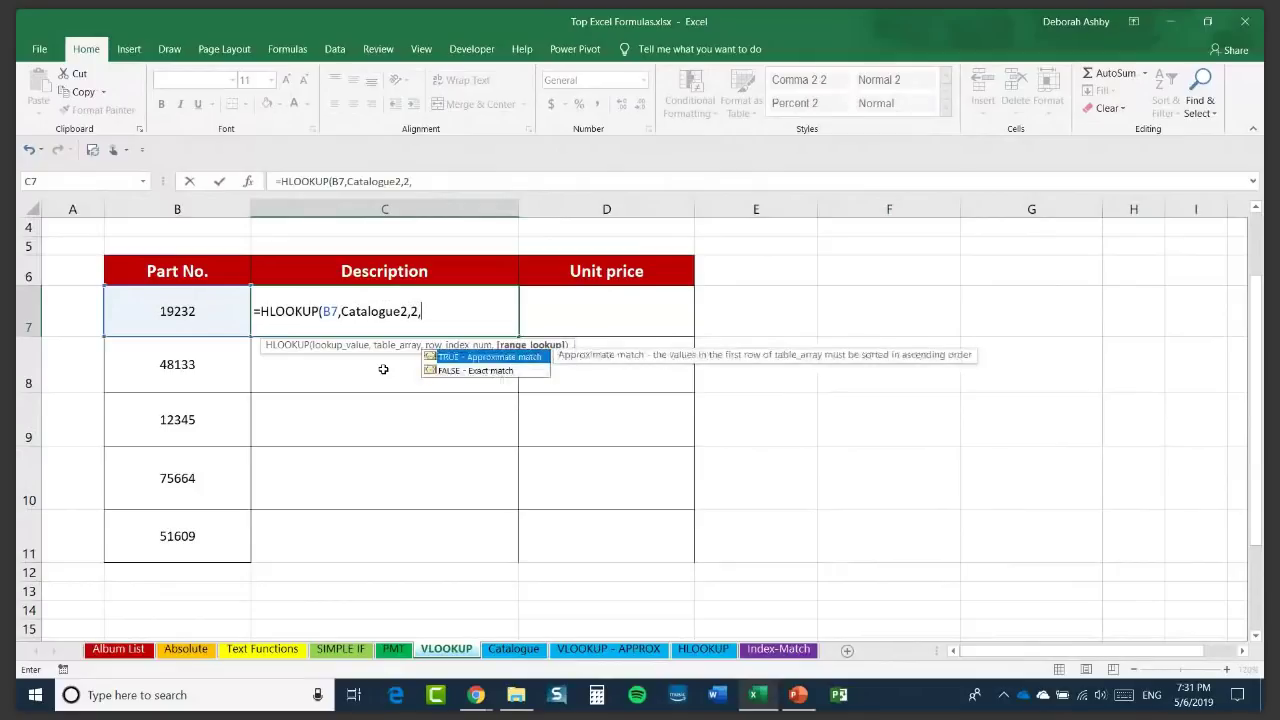
text(FALSE))
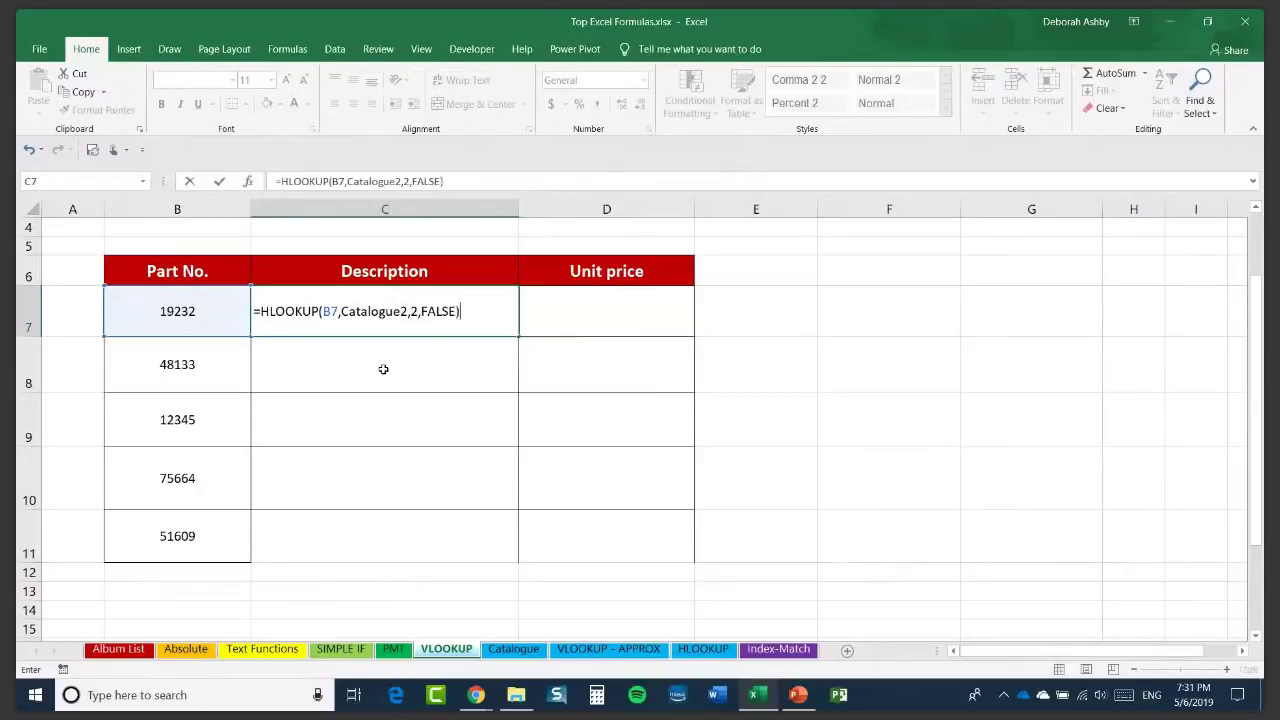
key(Return)
click(486, 330)
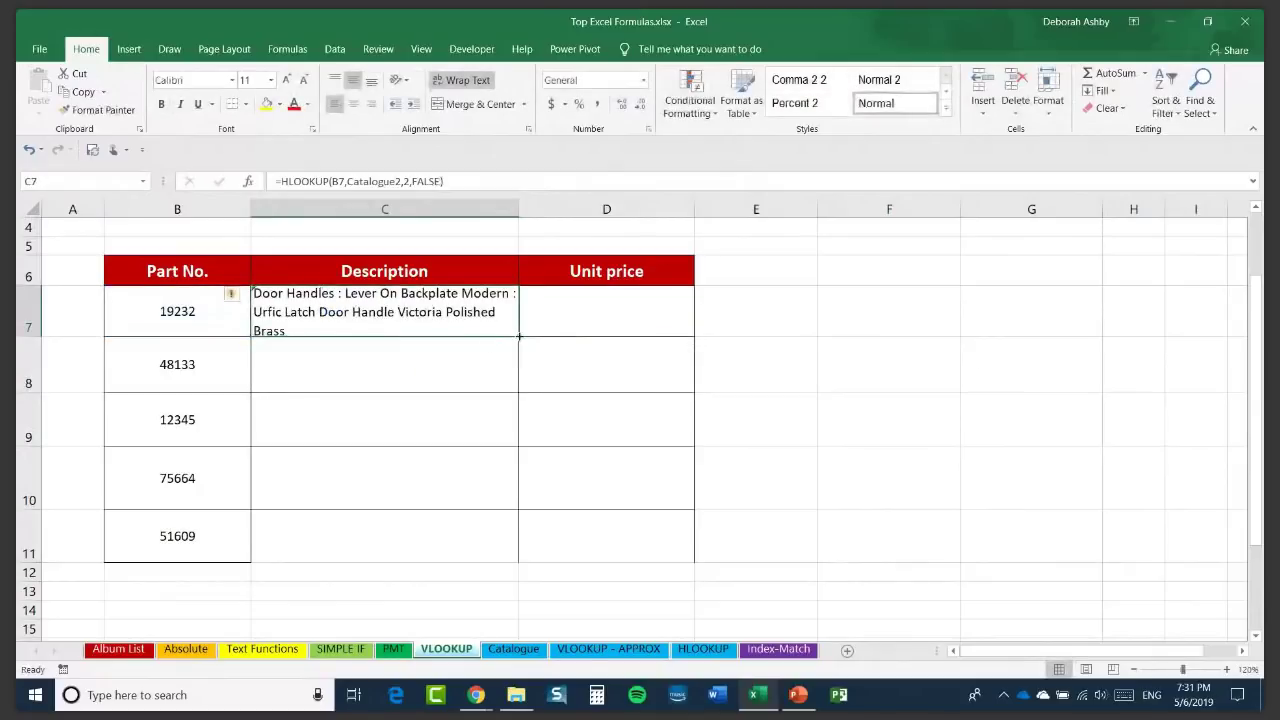
double_click(518, 336)
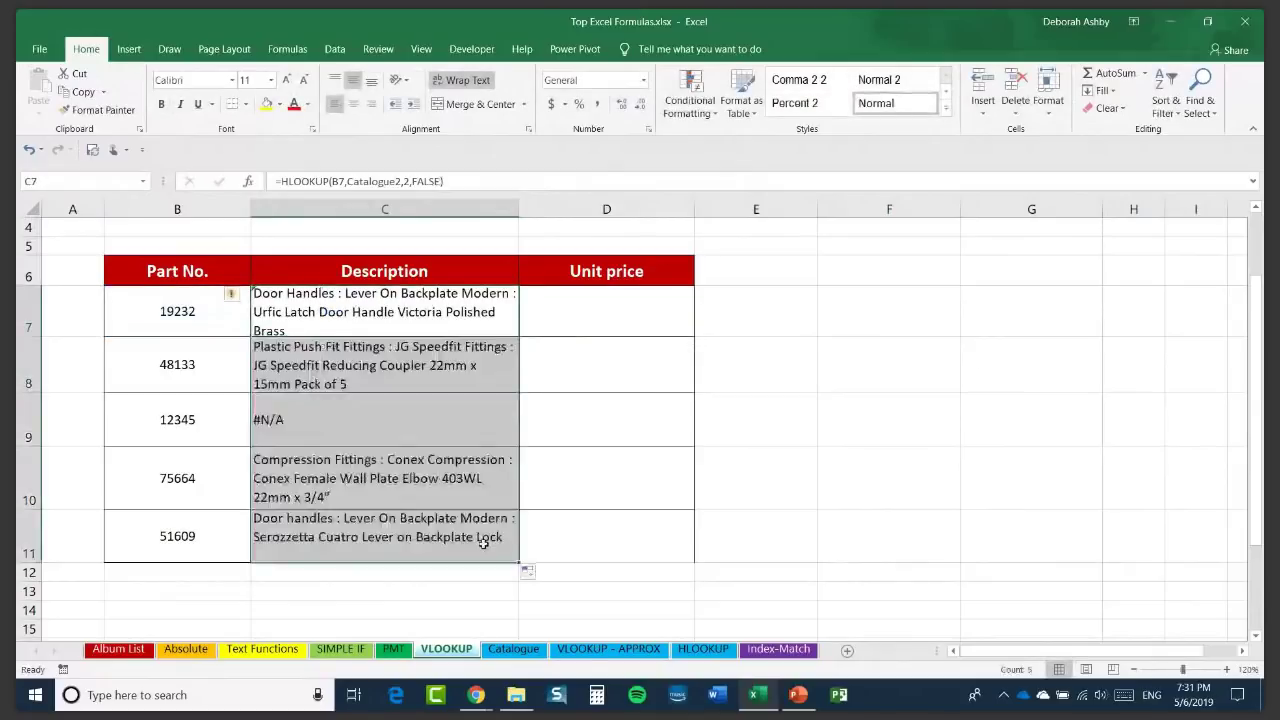
Review the table layouts on the HLOOKUP, Index-Match and Catalogue sheets, ending on the Index-Match sheet.
click(703, 649)
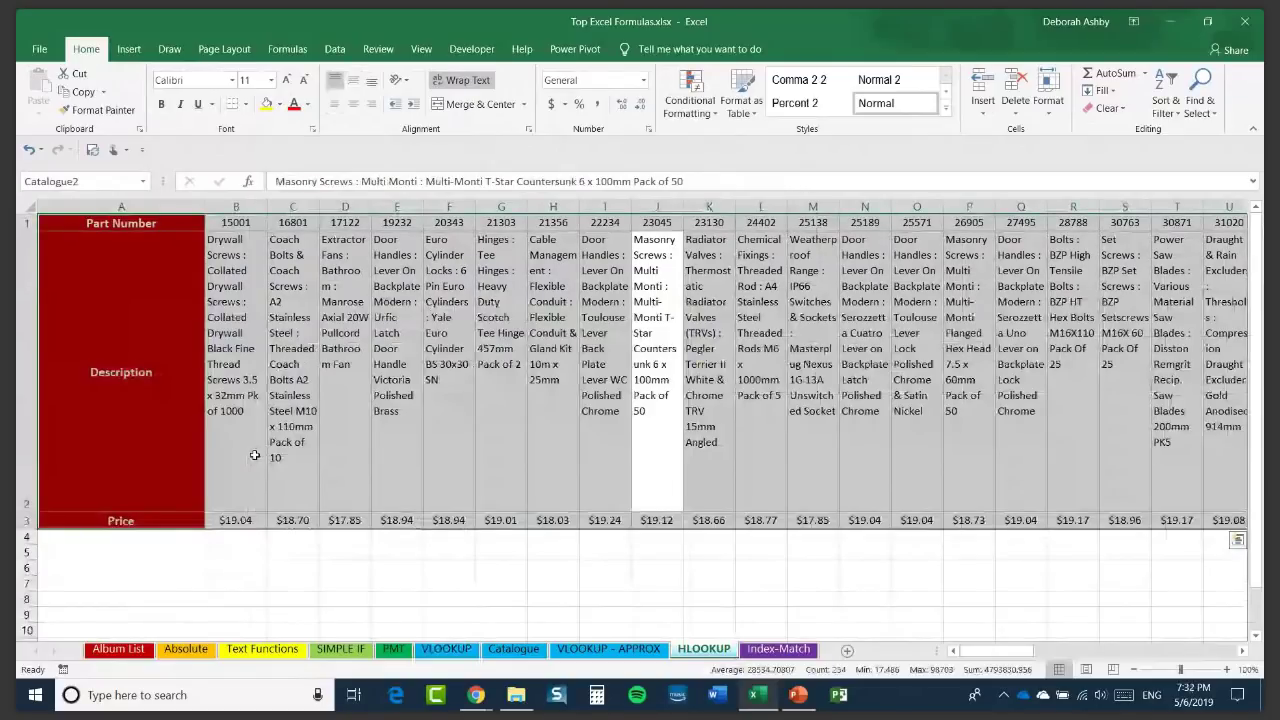
click(778, 649)
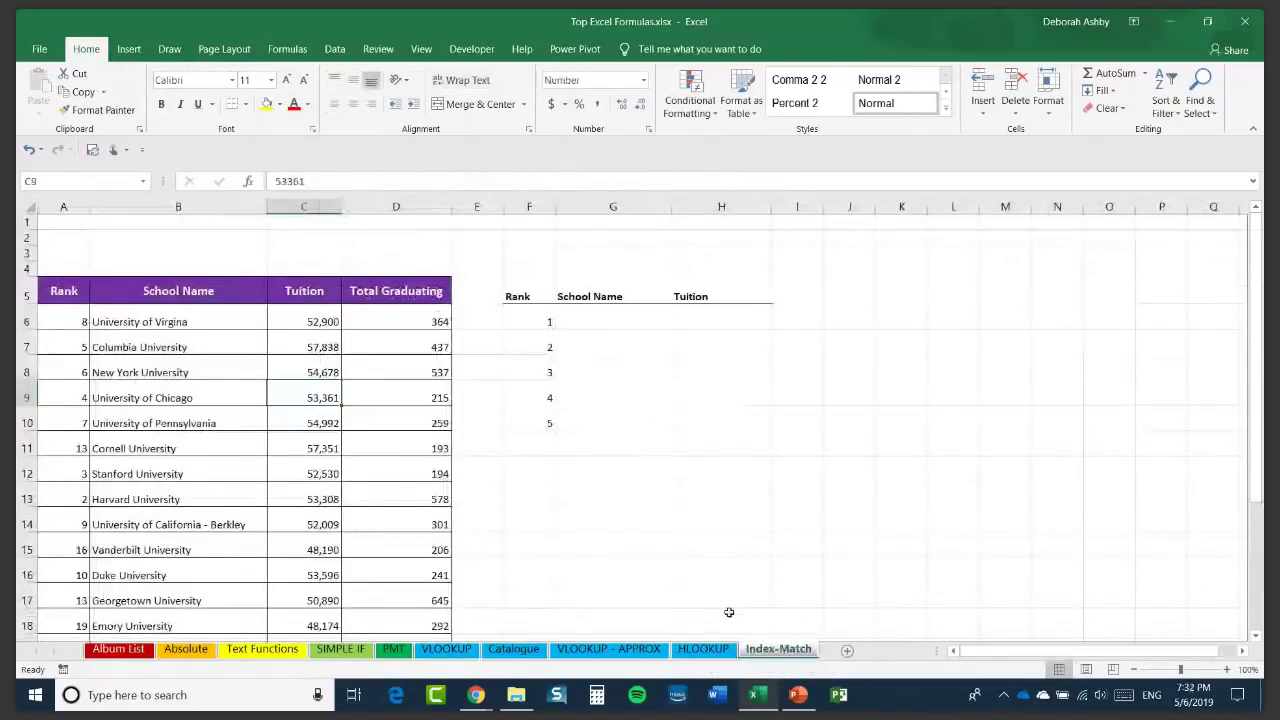
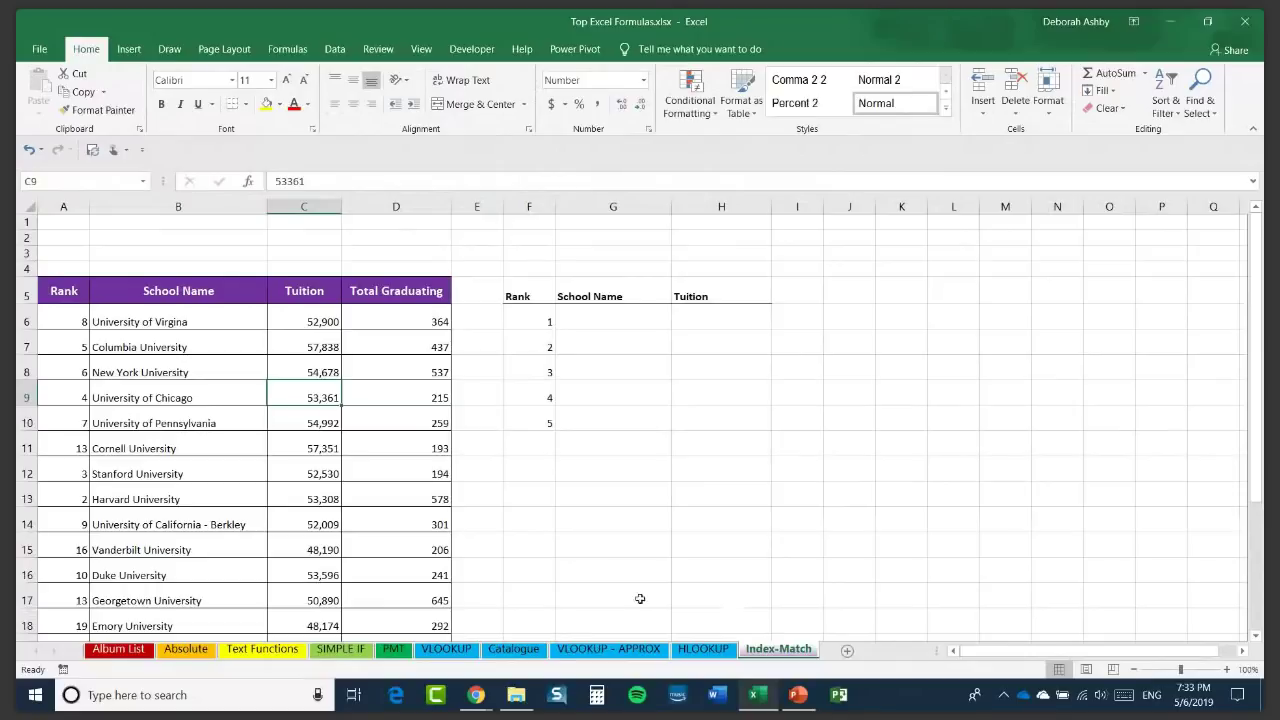
click(704, 426)
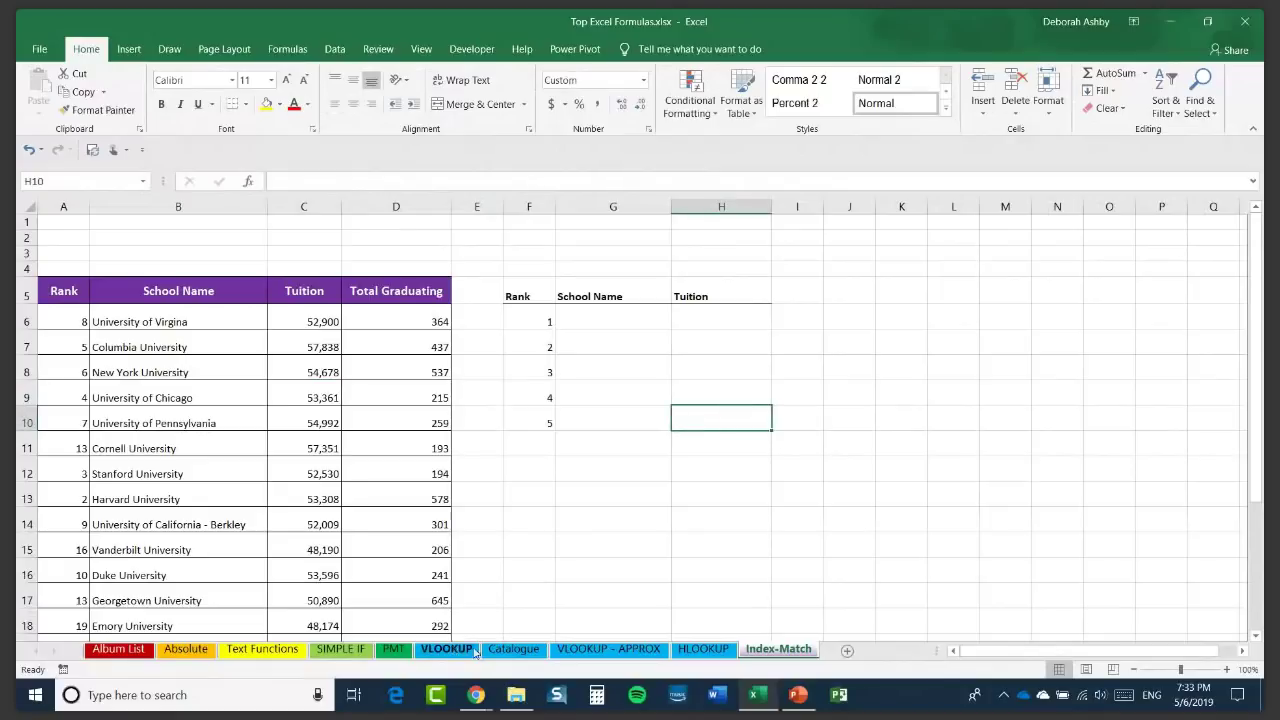
click(529, 653)
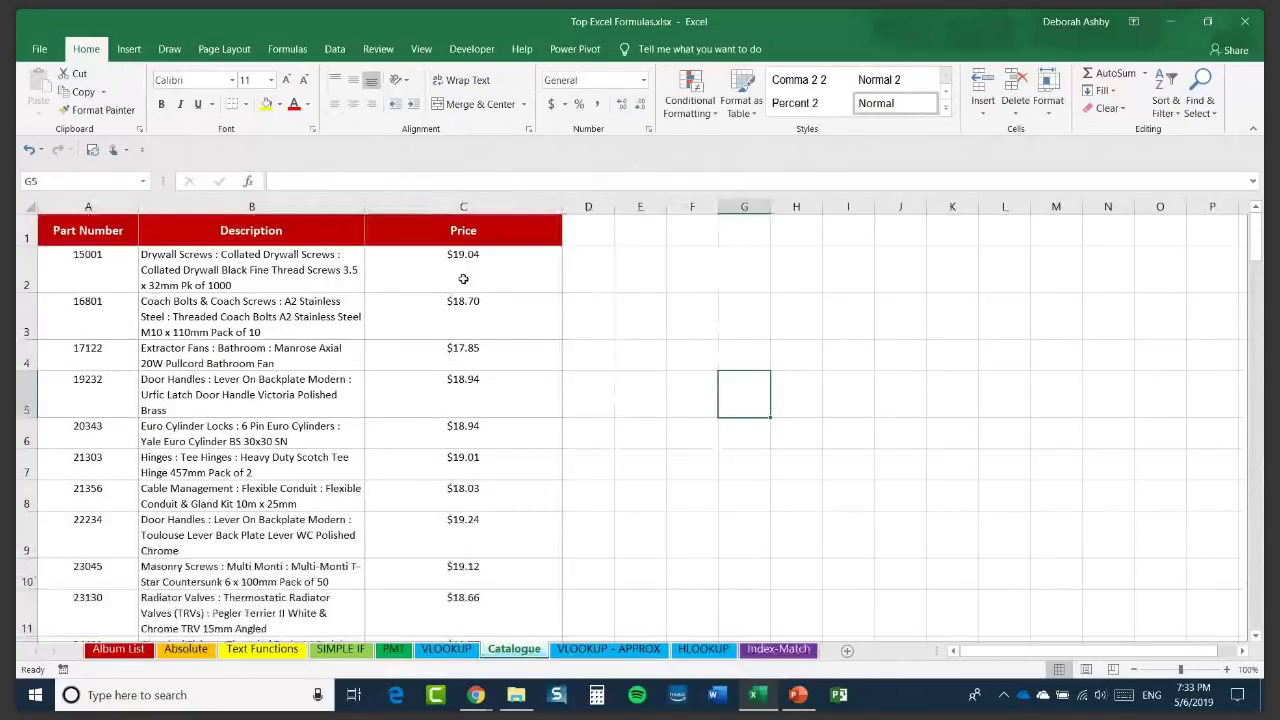
click(777, 652)
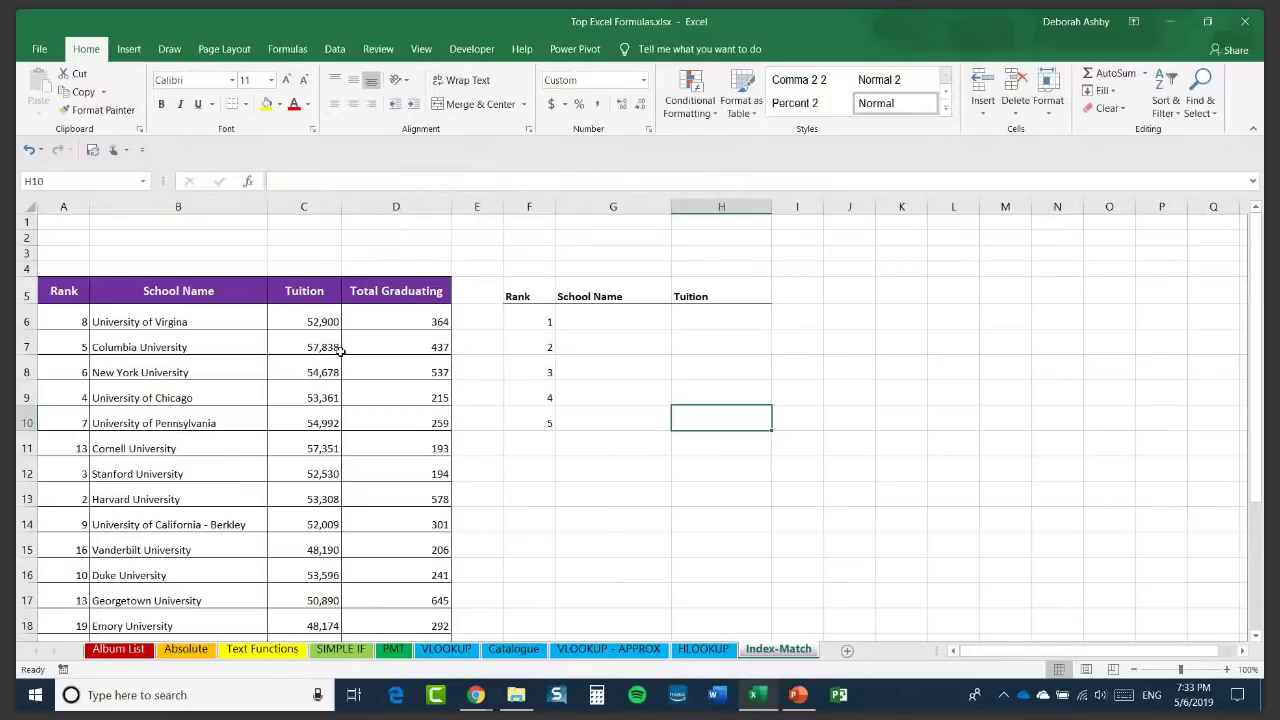
Examine the Rank and School Name columns of the school table and the Rank, School Name and Tuition cells of the lookup table.
click(614, 348)
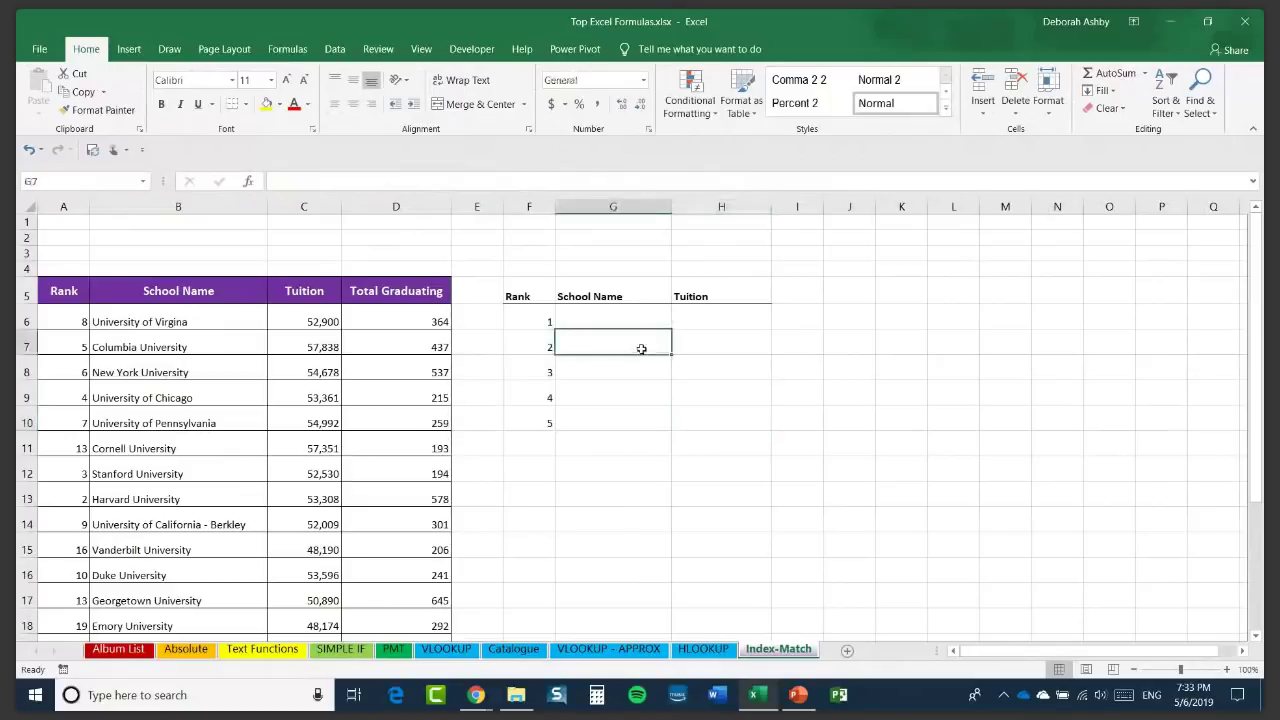
click(166, 363)
scroll(166, 360, down, 2)
scroll(163, 357, up, 2)
click(140, 321)
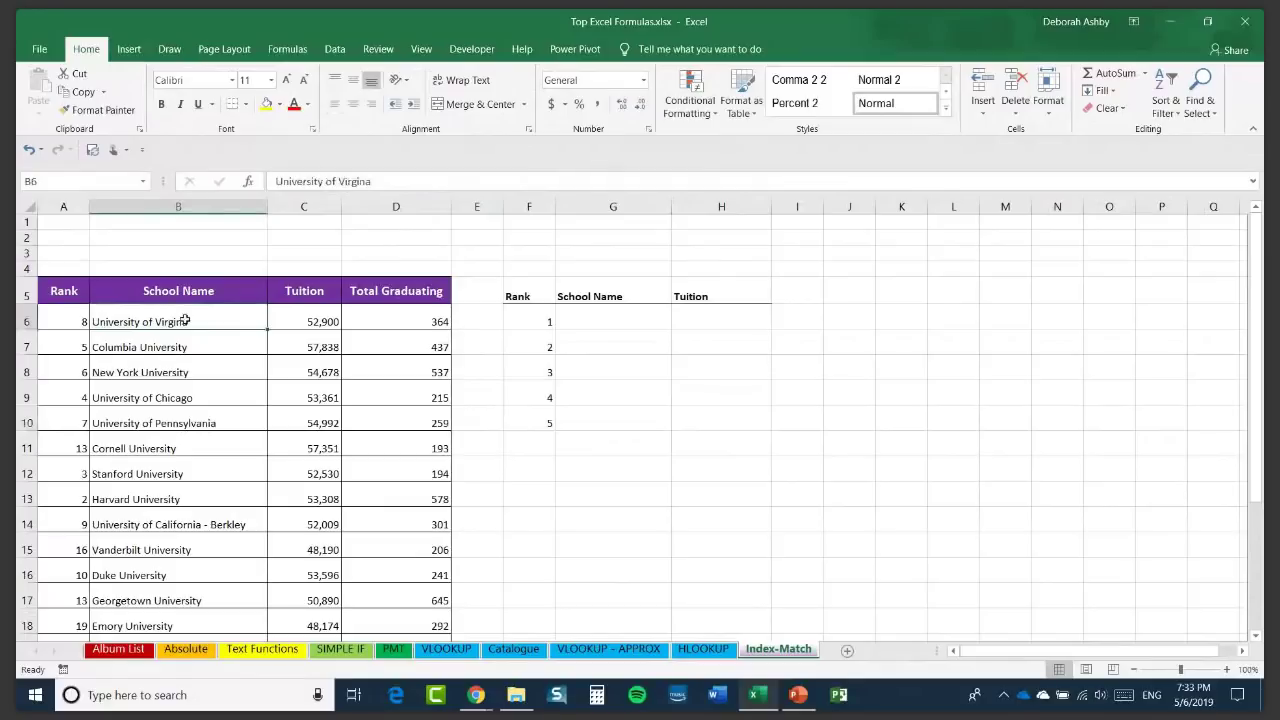
drag(63, 320, 60, 420)
drag(147, 318, 143, 418)
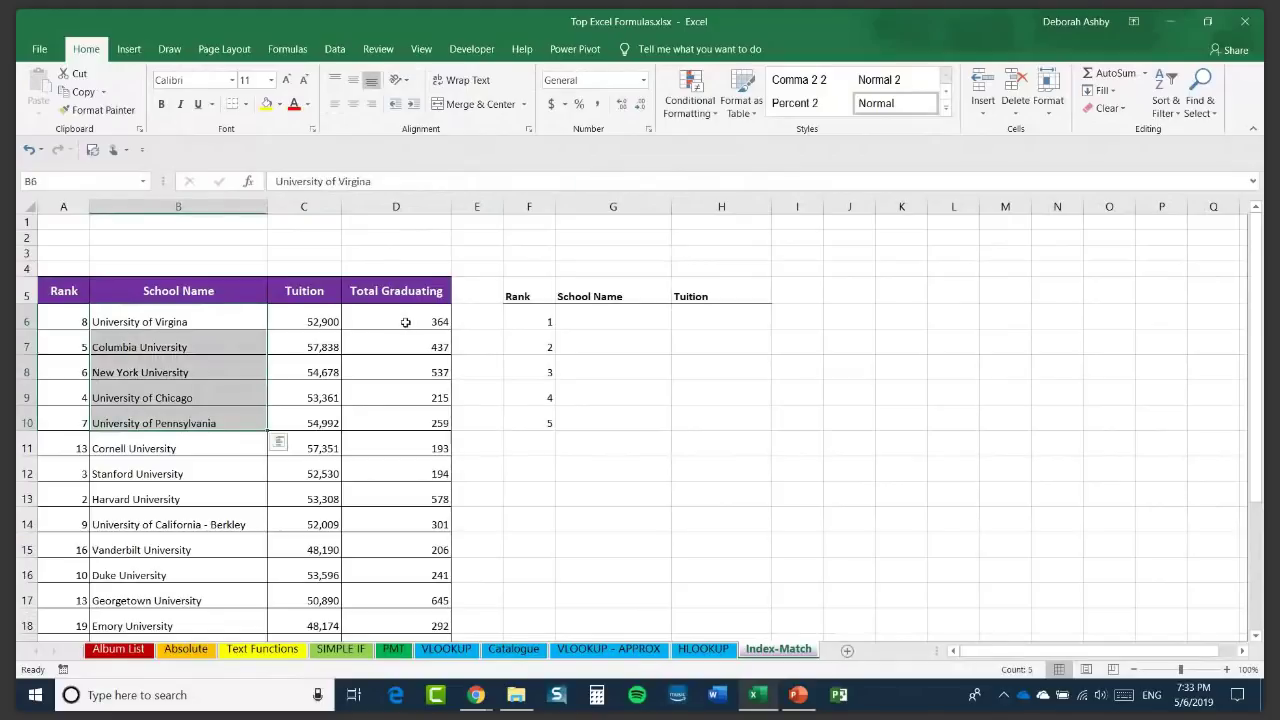
click(538, 320)
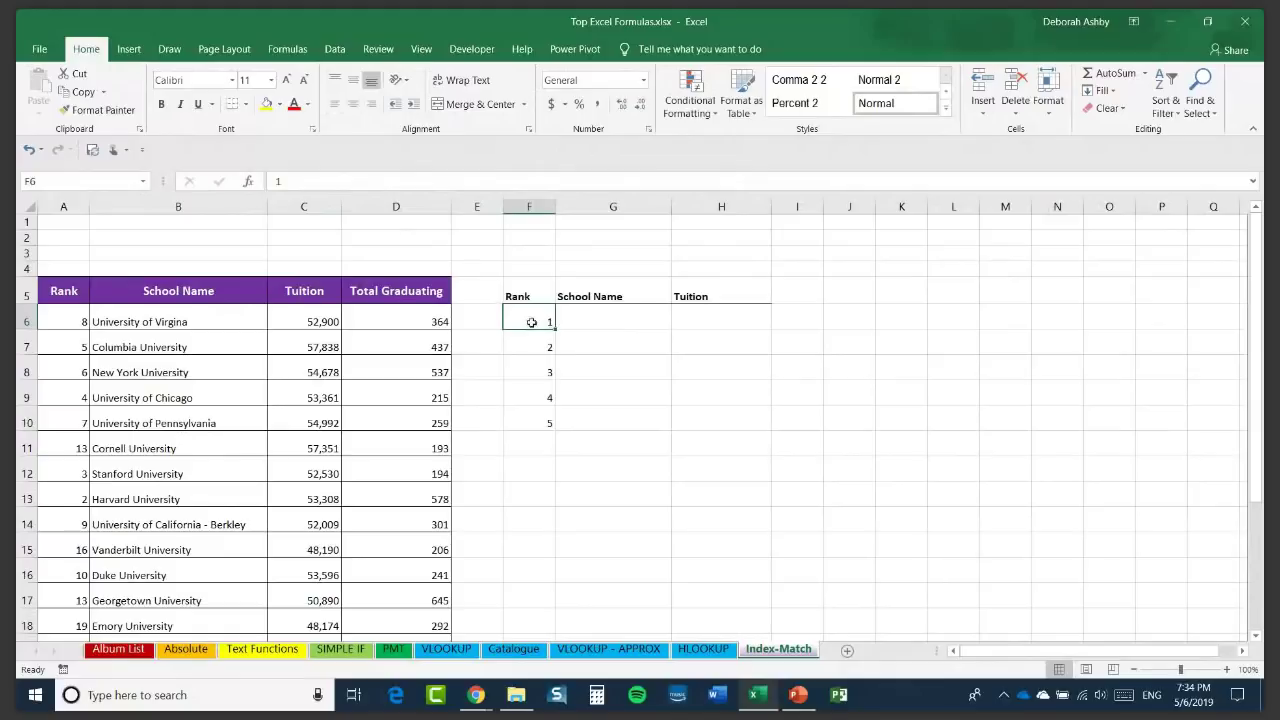
drag(530, 321, 520, 418)
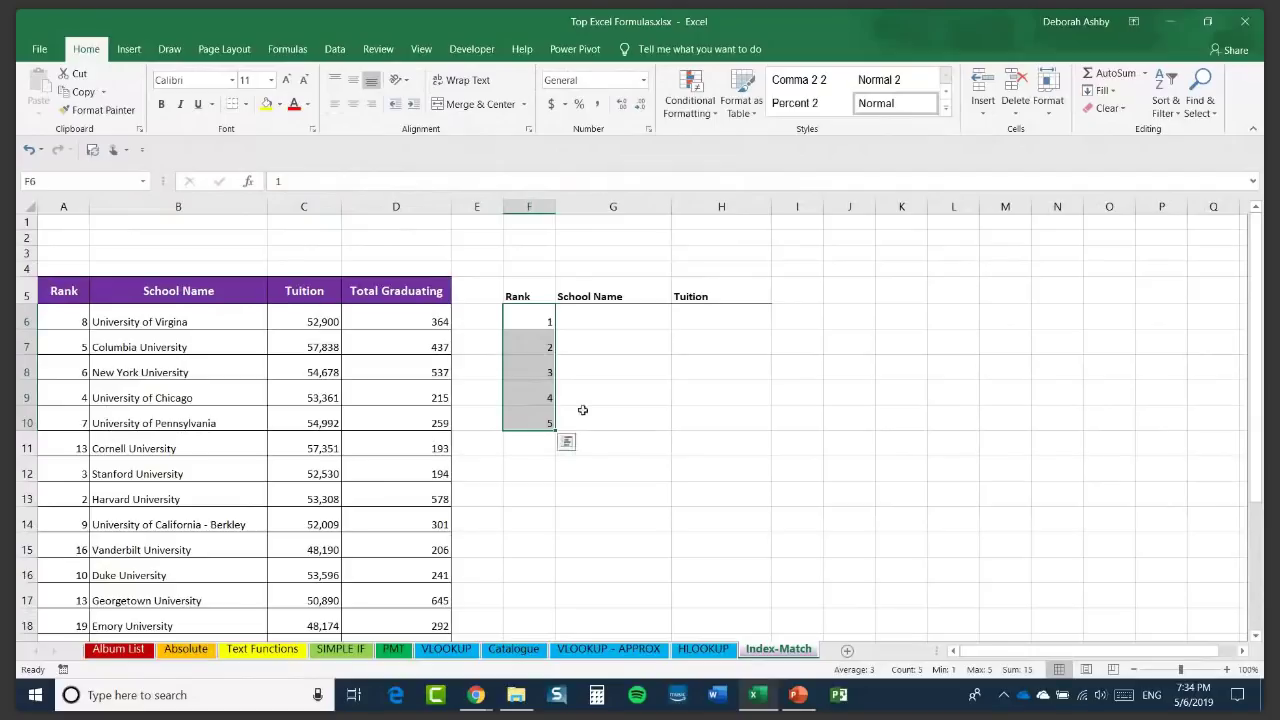
click(607, 319)
click(739, 321)
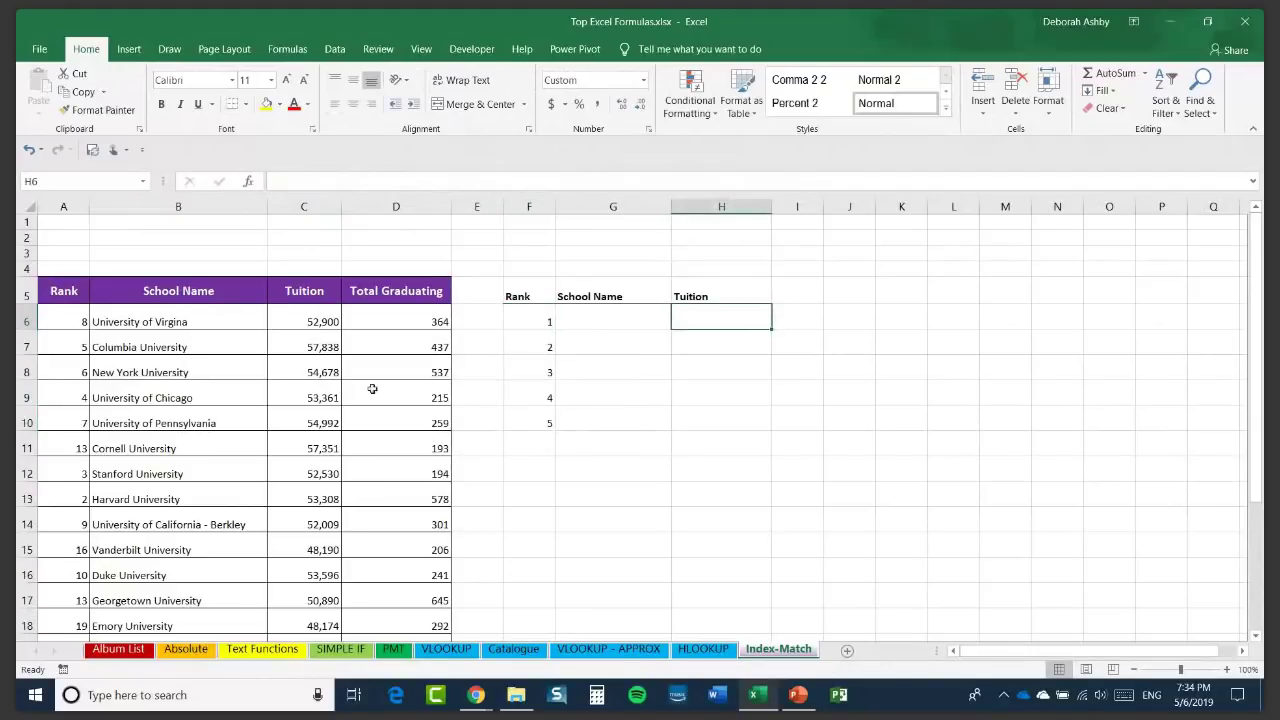
Begin an INDEX formula in G6 with the school names in B6:B23 as the array.
click(607, 325)
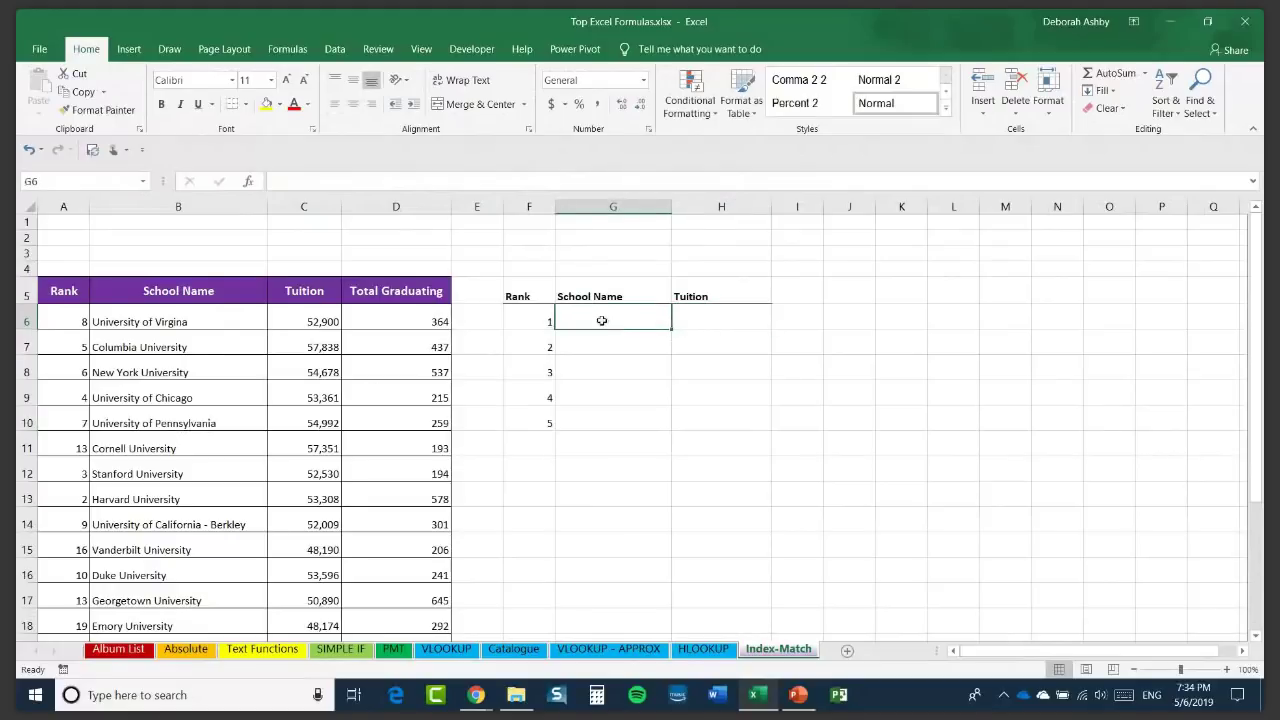
text(=)
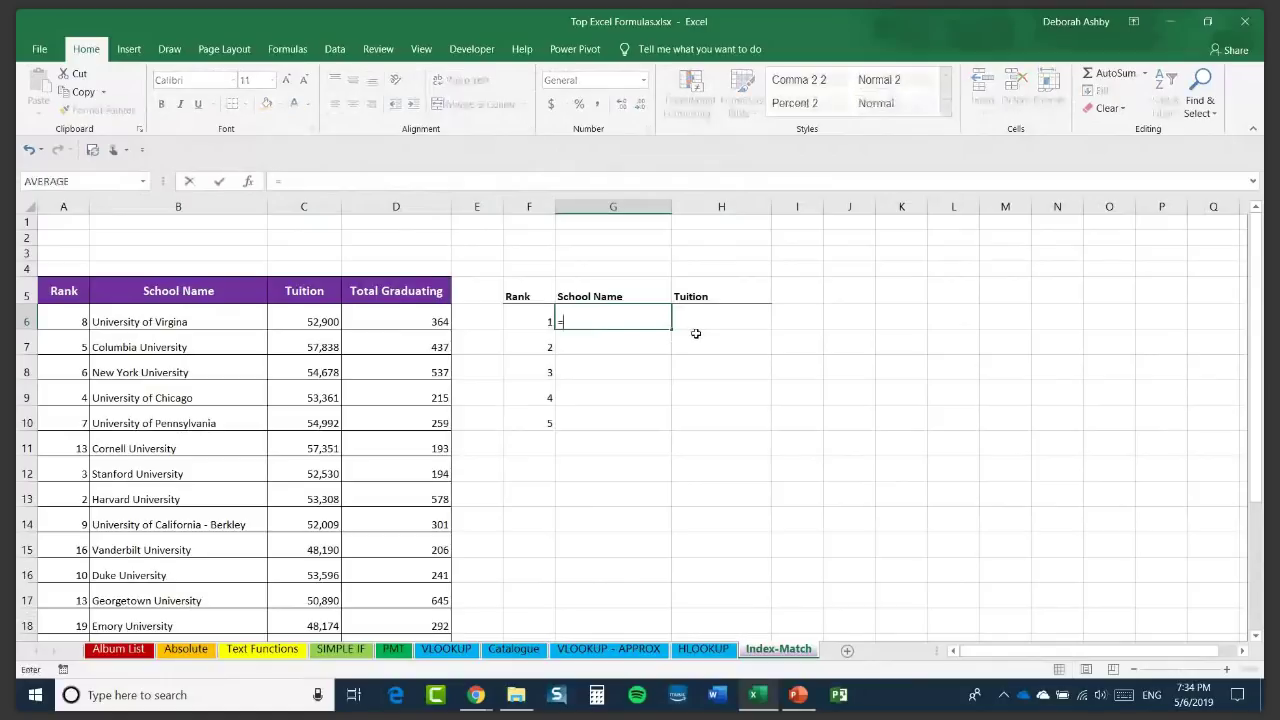
text(INDE)
key(Tab)
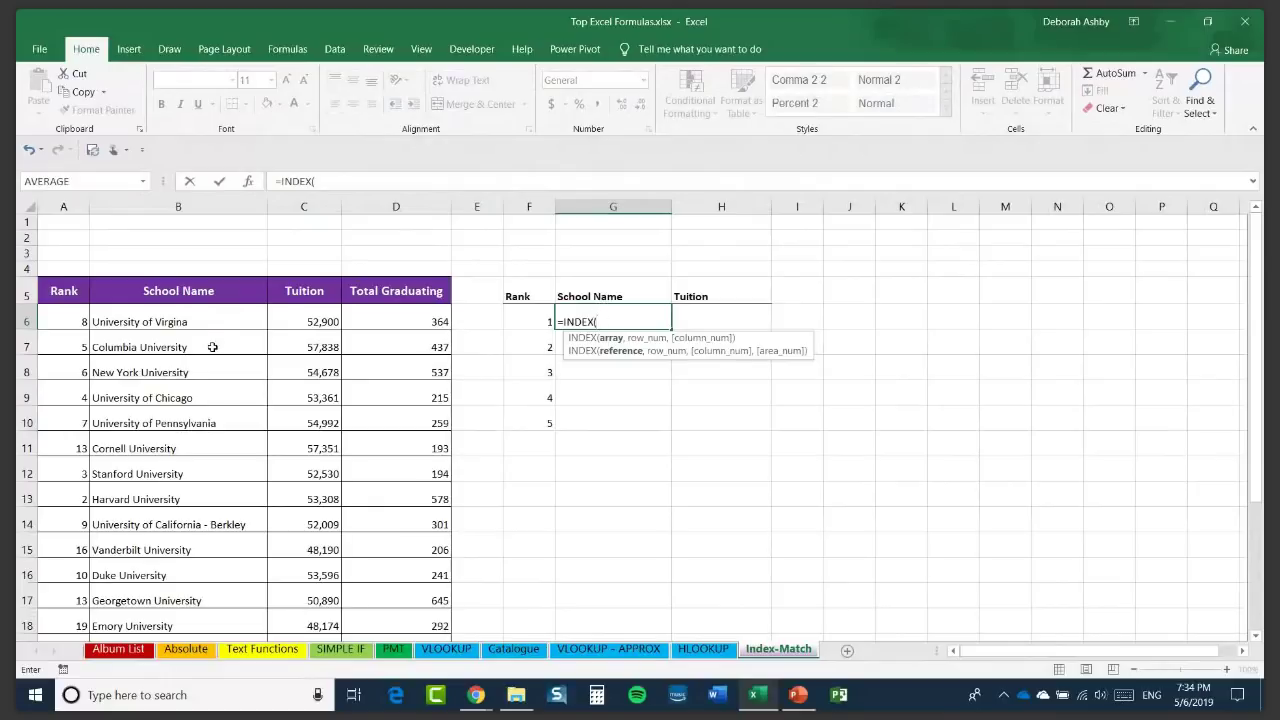
drag(202, 315, 171, 667)
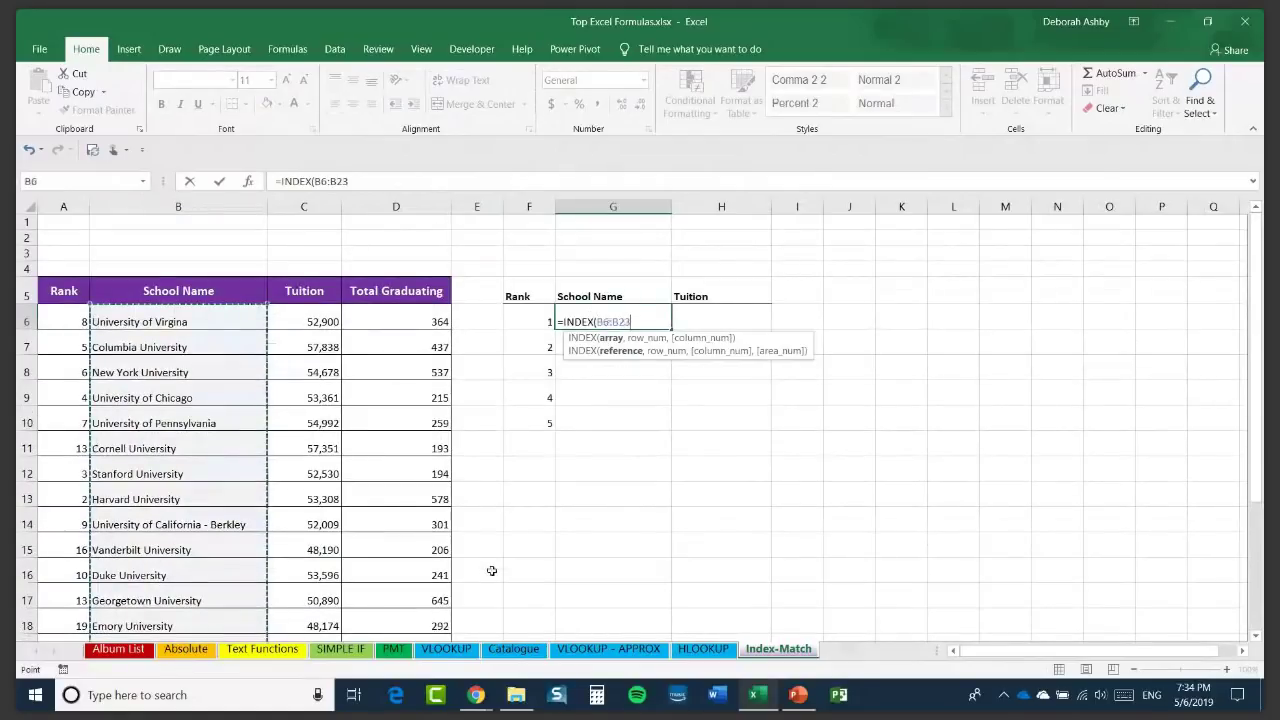
text(,)
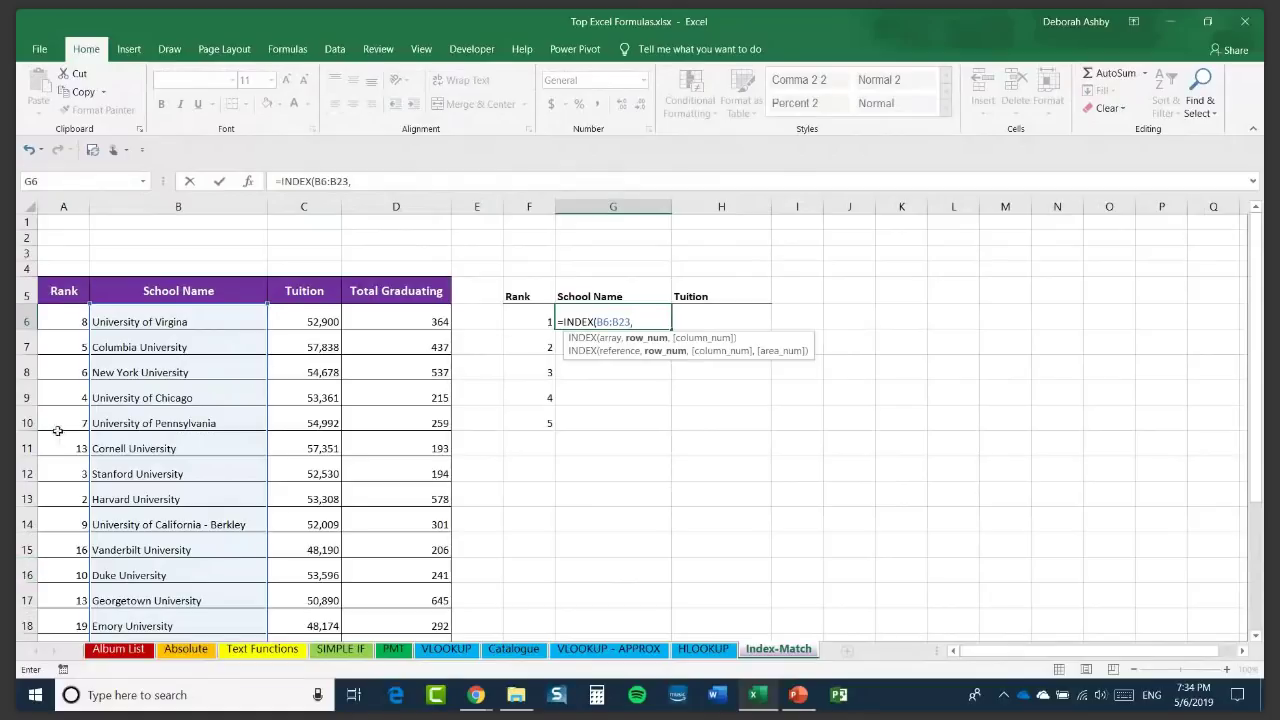
Find the list position of the school ranked 1 and complete the G6 INDEX formula with row number 16.
scroll(57, 431, down, 1)
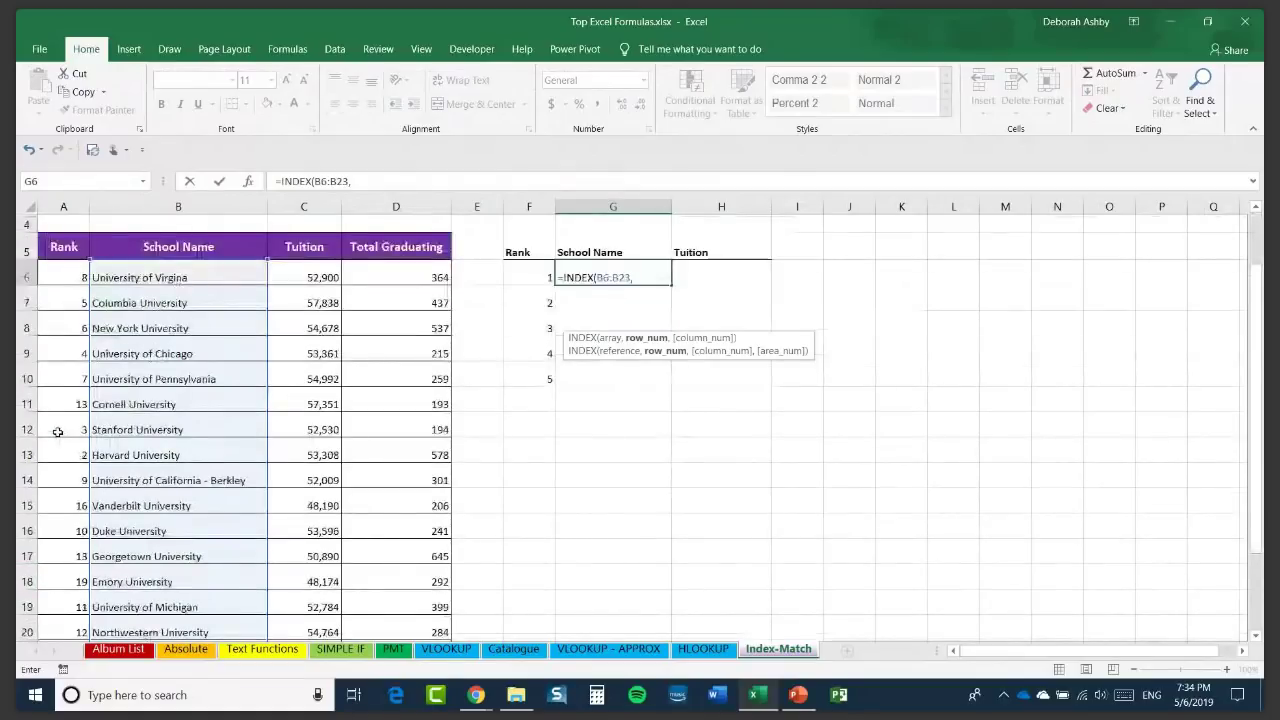
scroll(125, 437, down, 3)
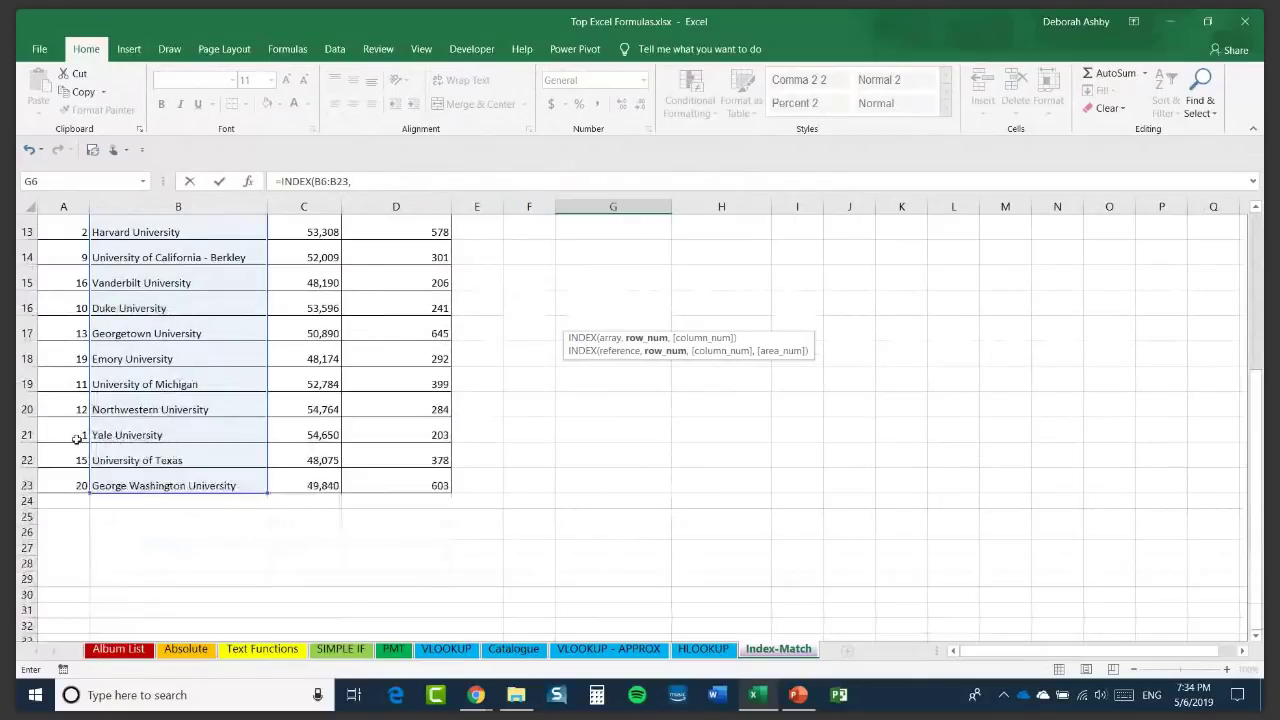
scroll(108, 435, up, 4)
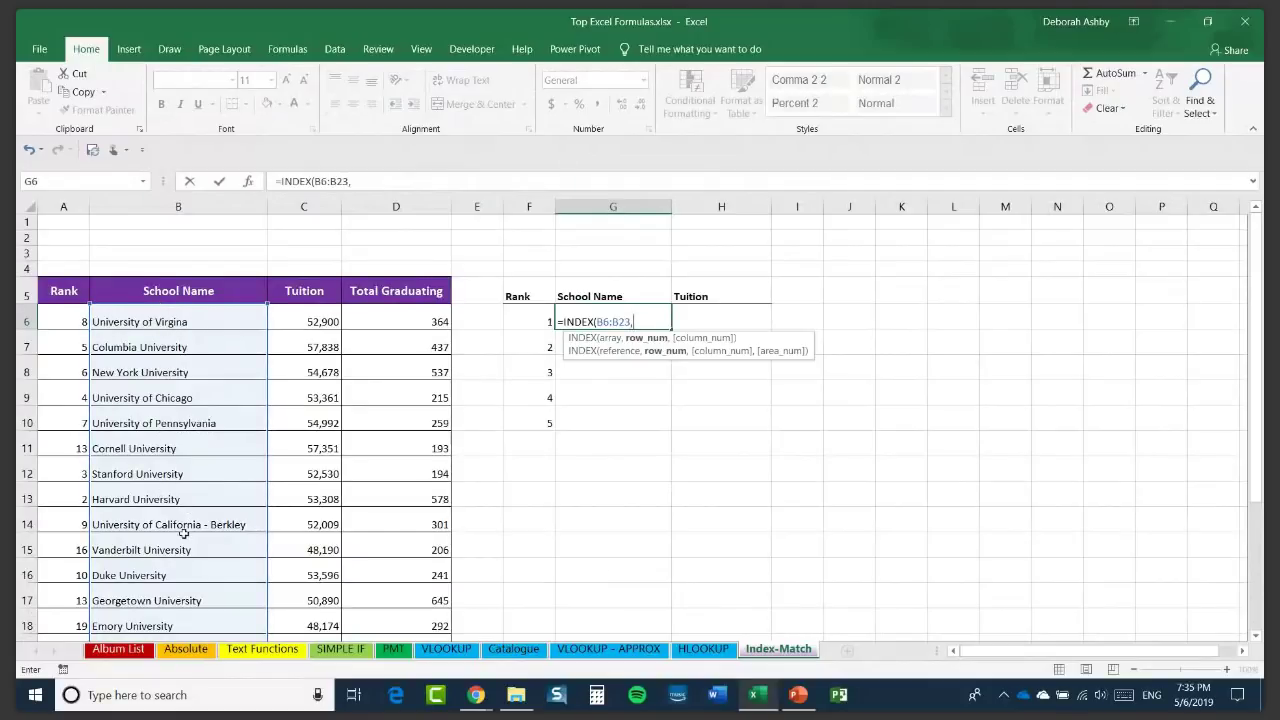
scroll(263, 486, down, 3)
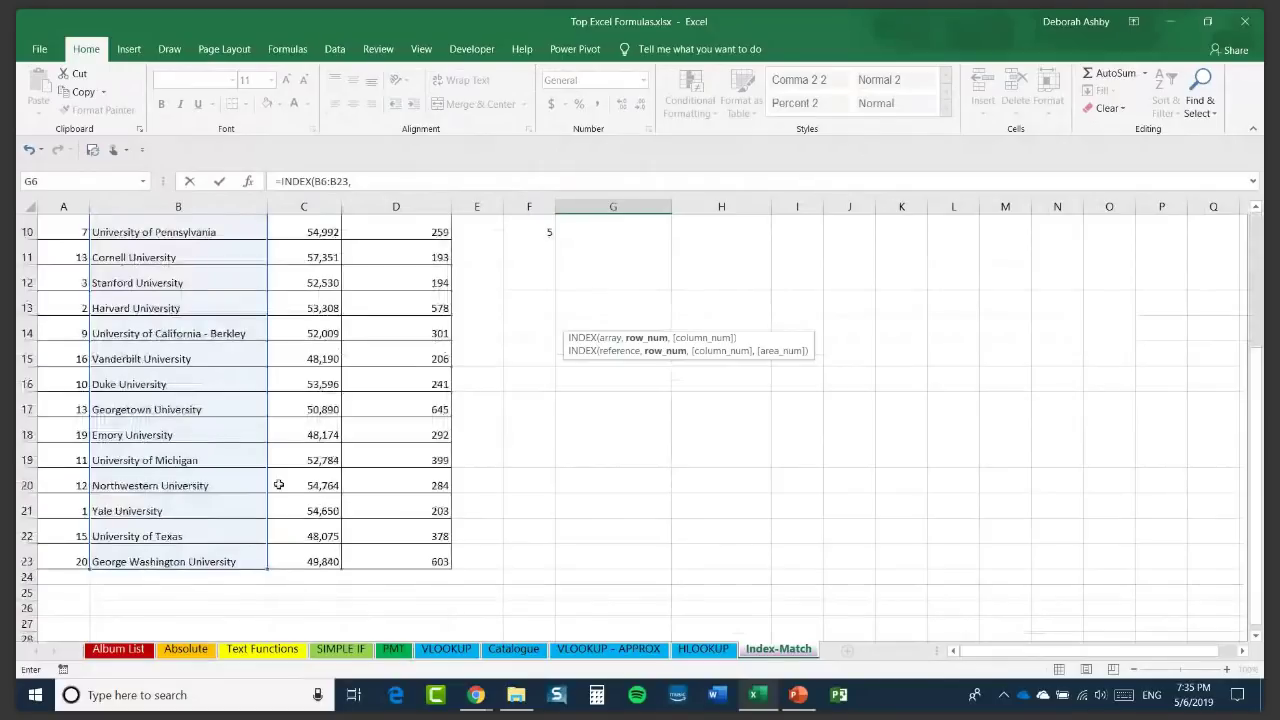
scroll(263, 486, up, 3)
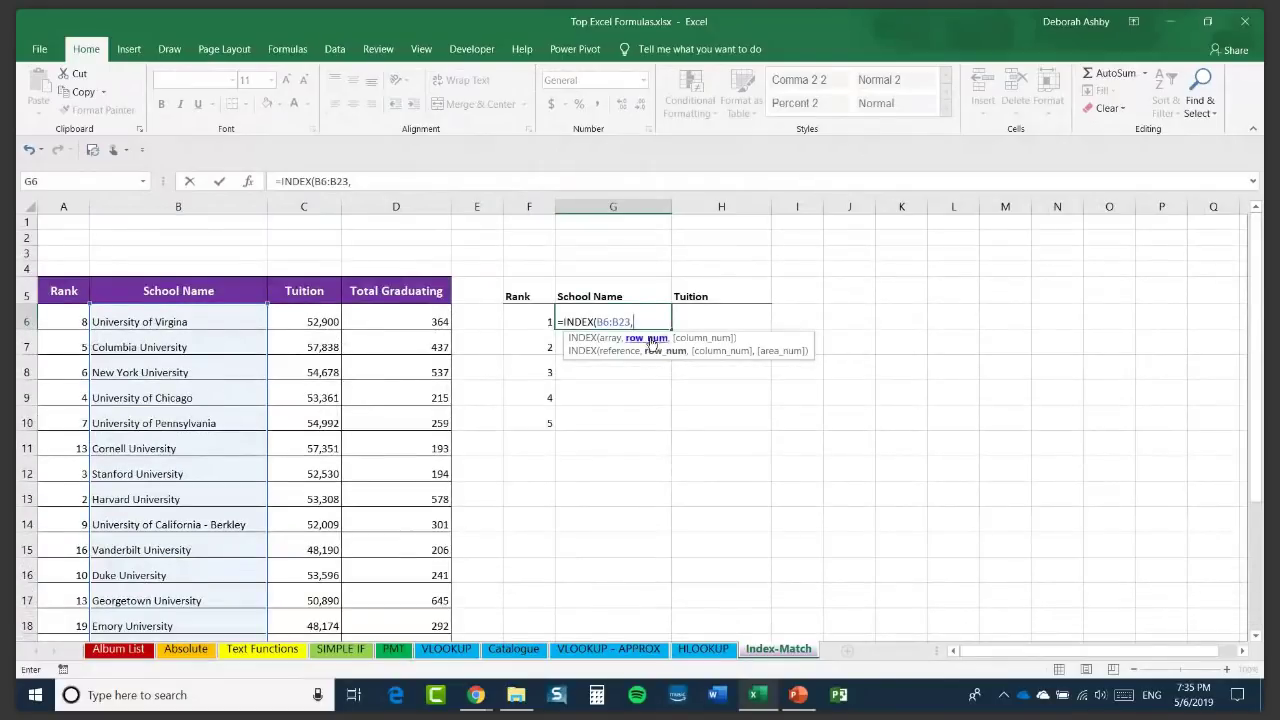
text(16))
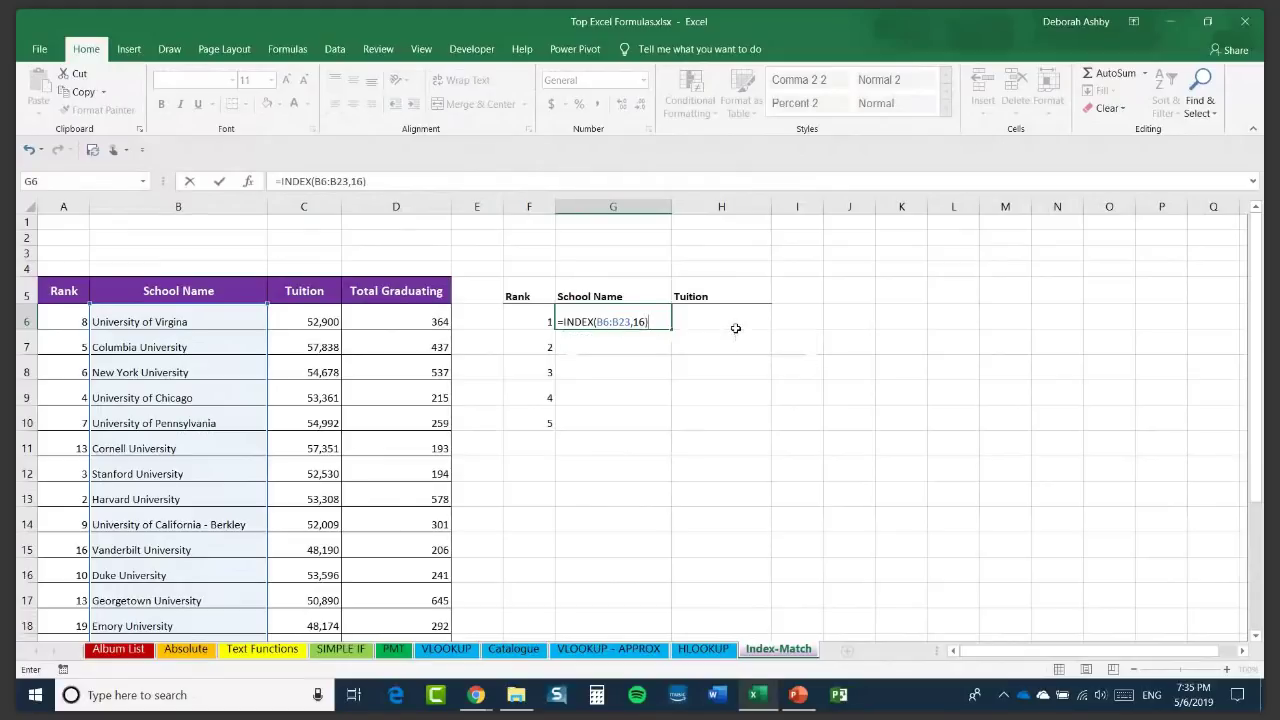
key(Return)
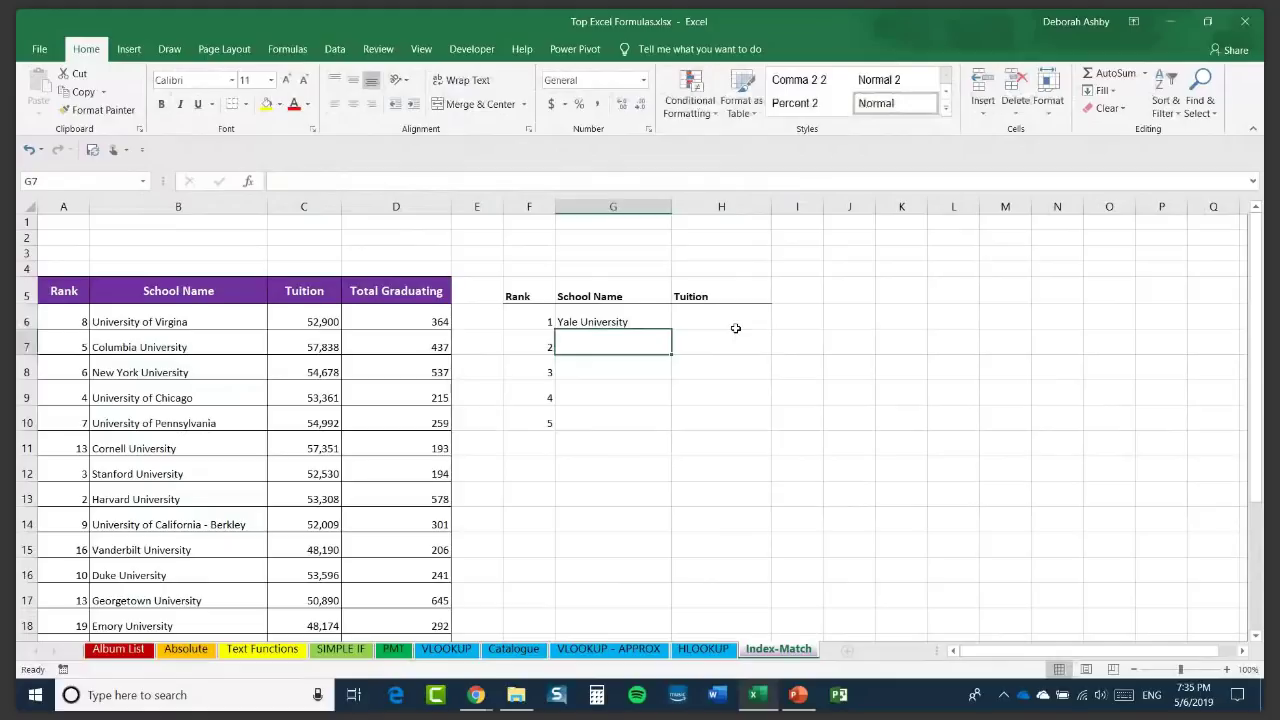
Review the array and the hard-coded row number in the G6 INDEX formula, and clear the cell.
click(646, 320)
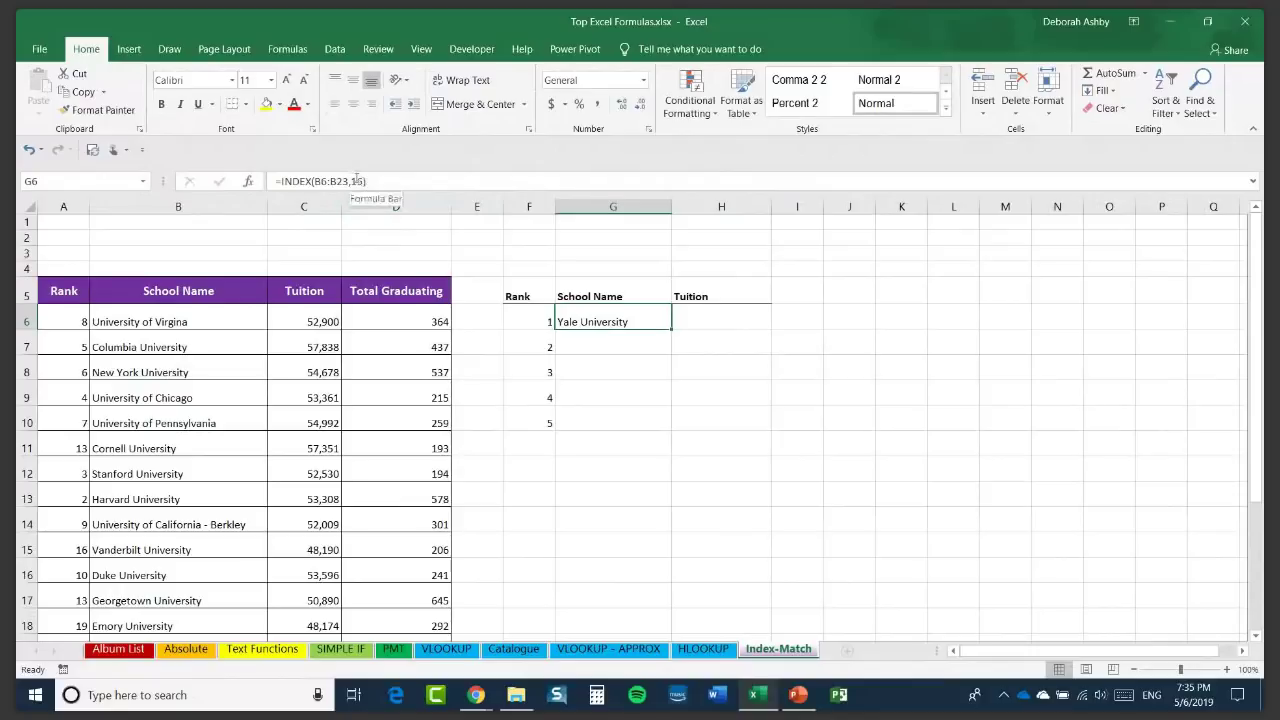
double_click(612, 322)
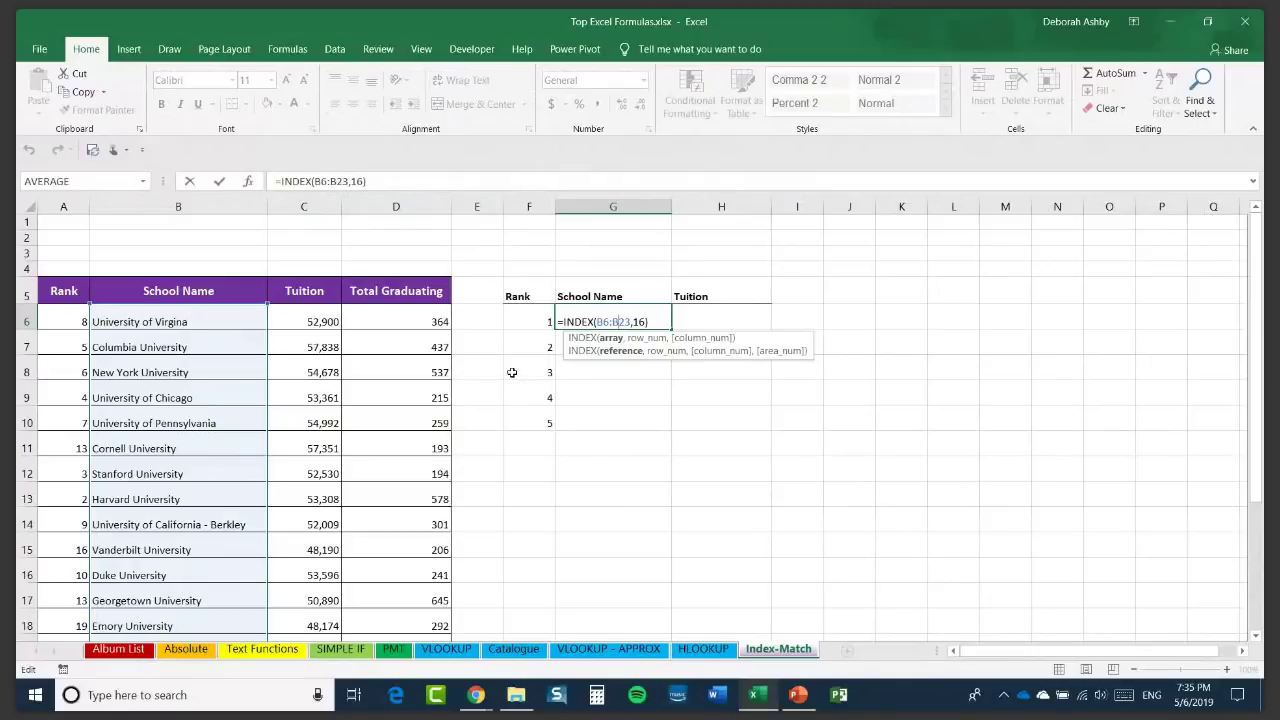
double_click(636, 322)
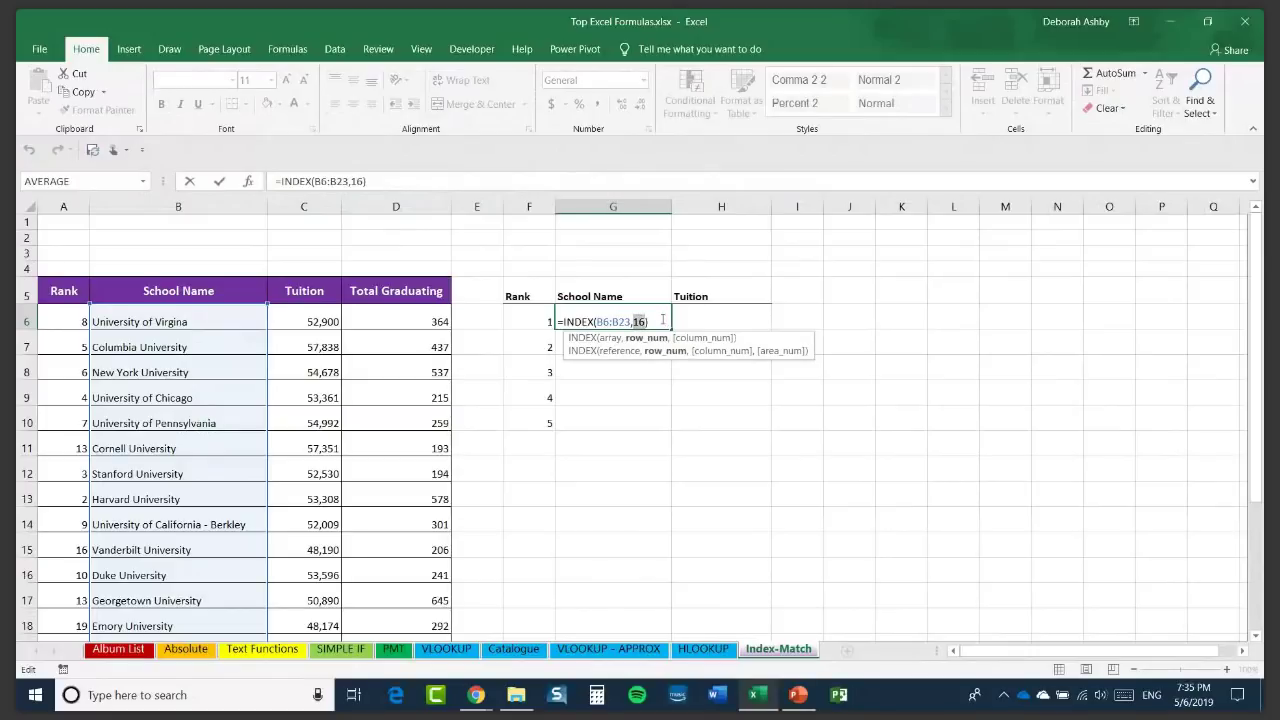
key(ctrl+Return)
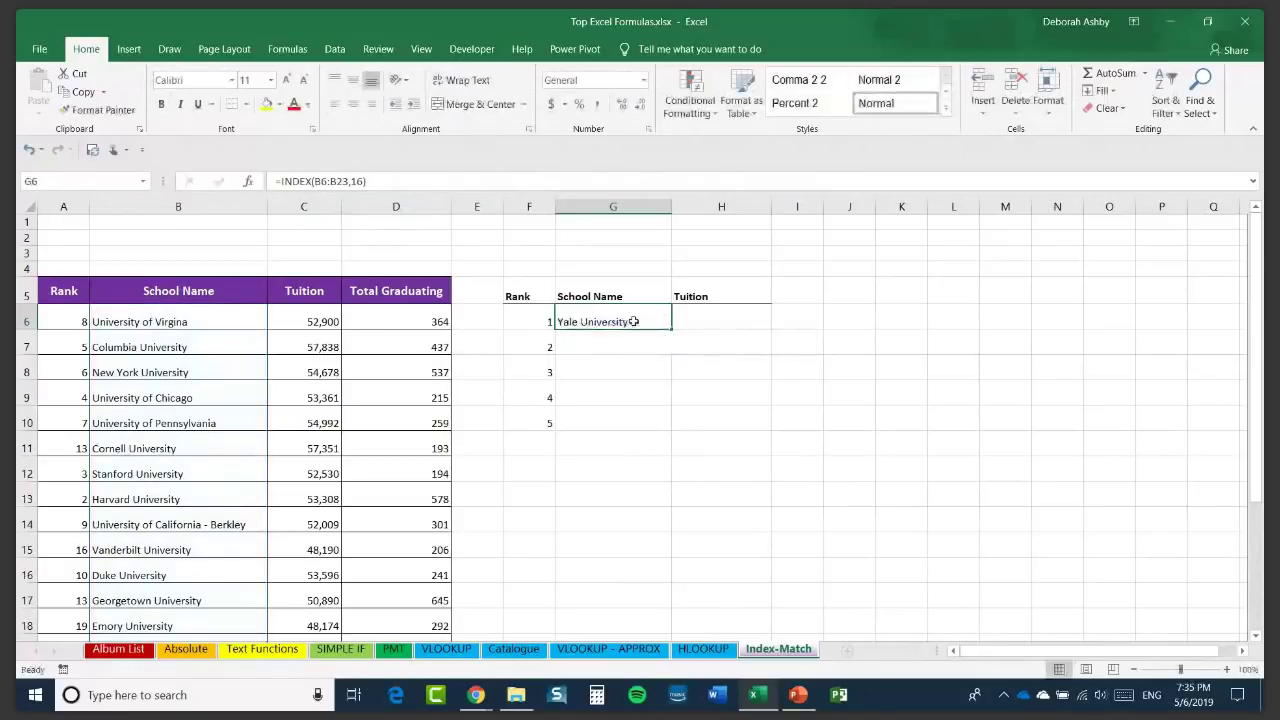
key(Delete)
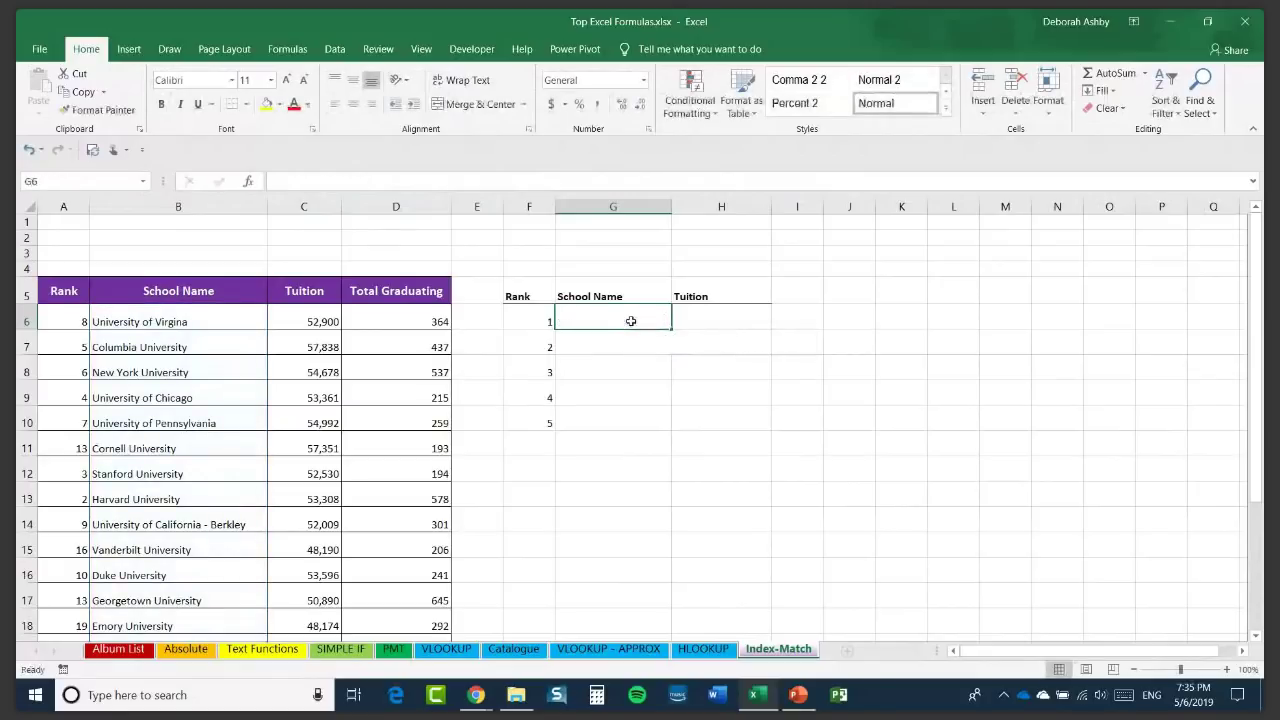
Enter =MATCH(F6,A6:A23,0) in G6 to find the position of the rank, and clear the cell again.
text(=MATCH()
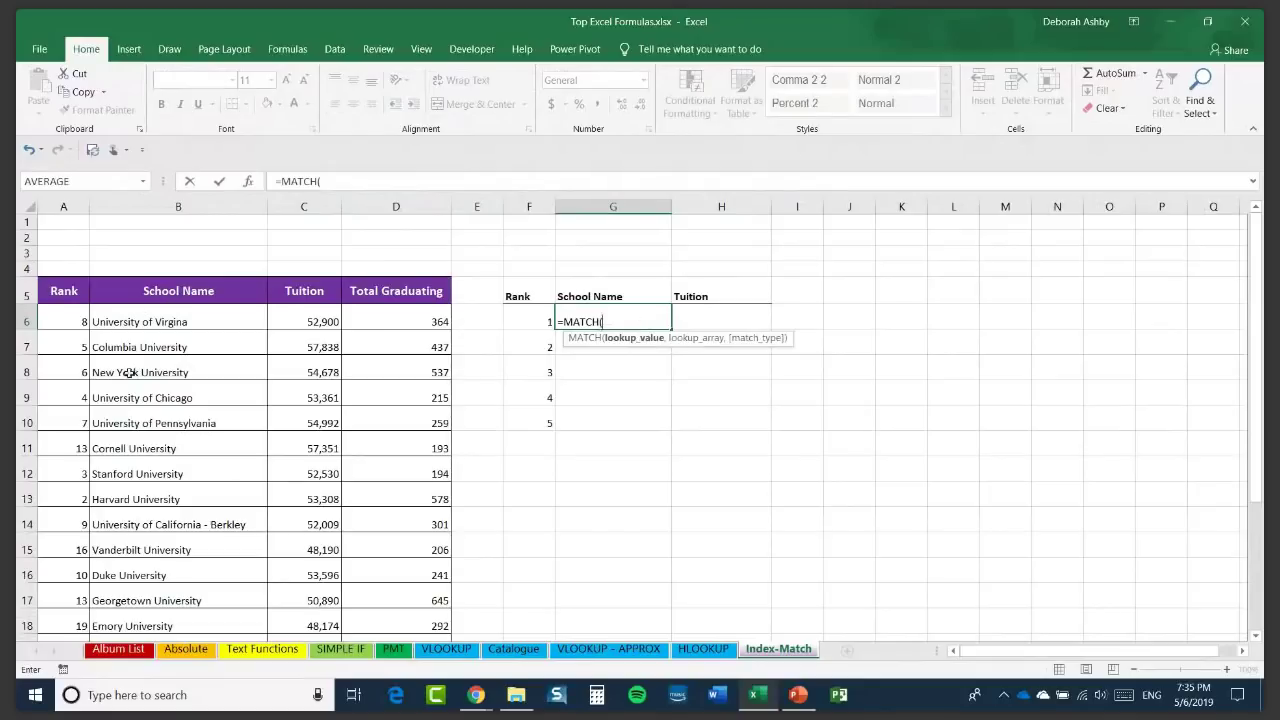
click(534, 321)
text(,)
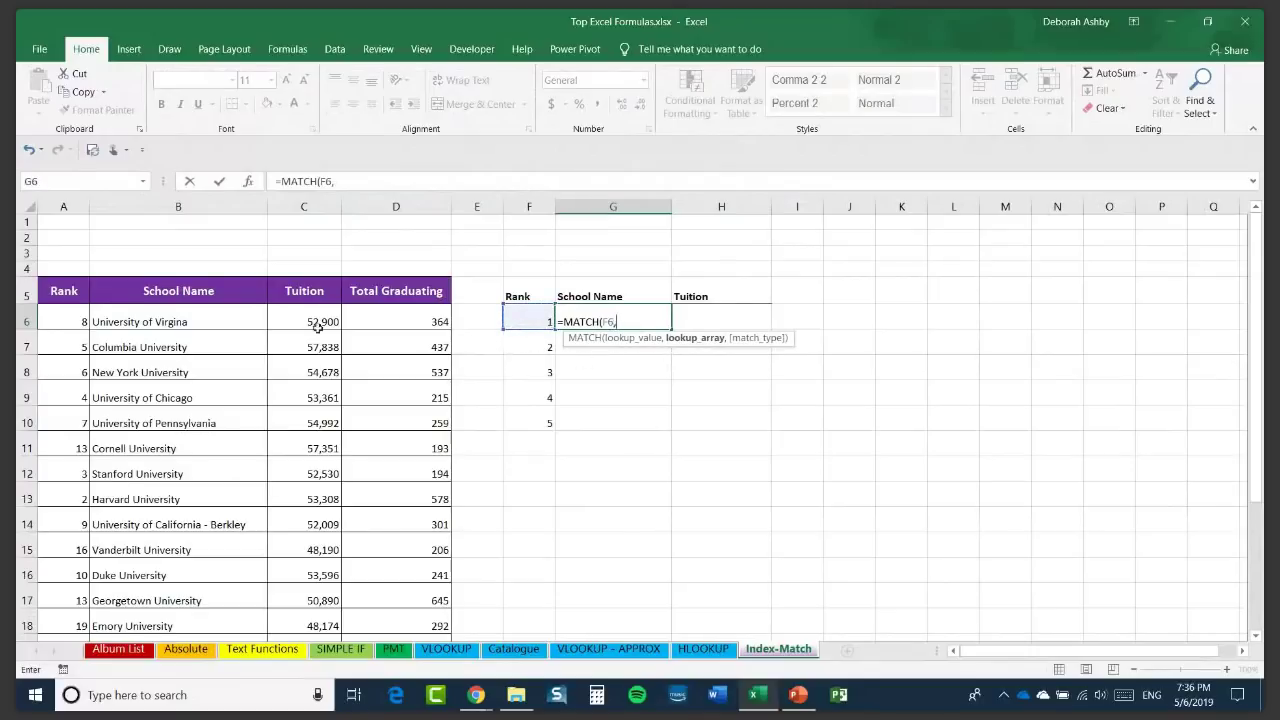
drag(63, 321, 67, 648)
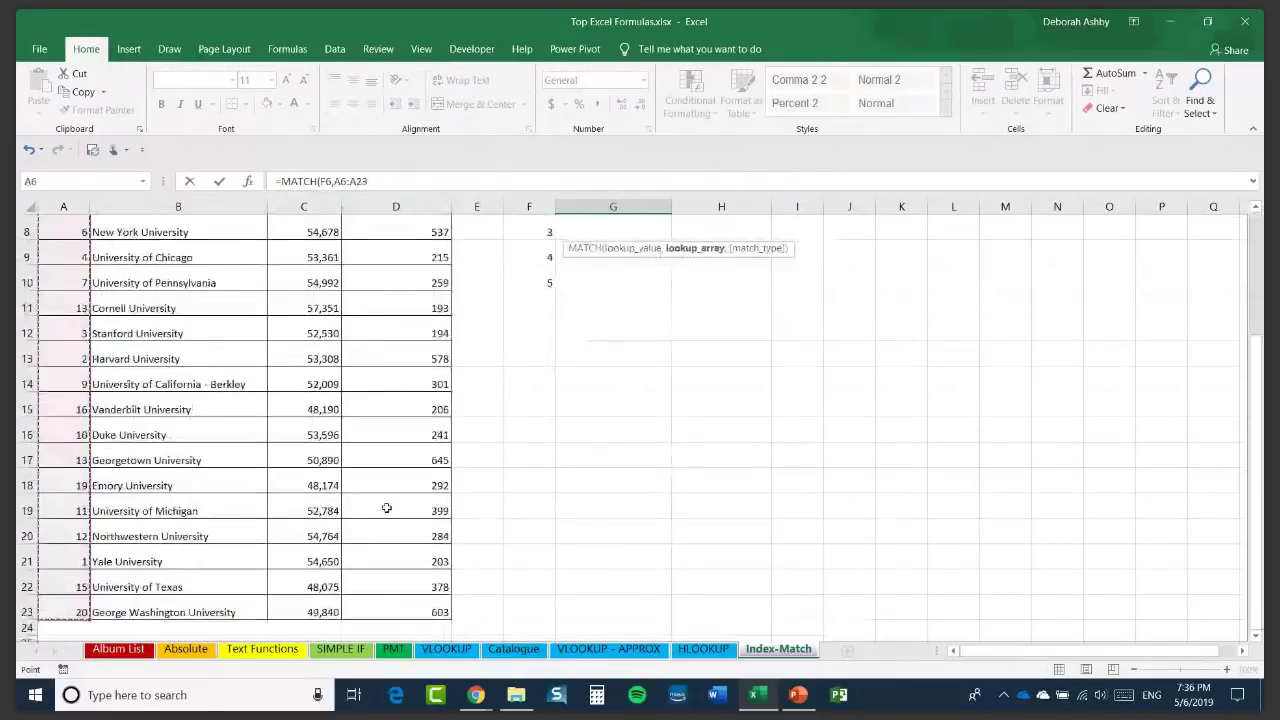
text(,)
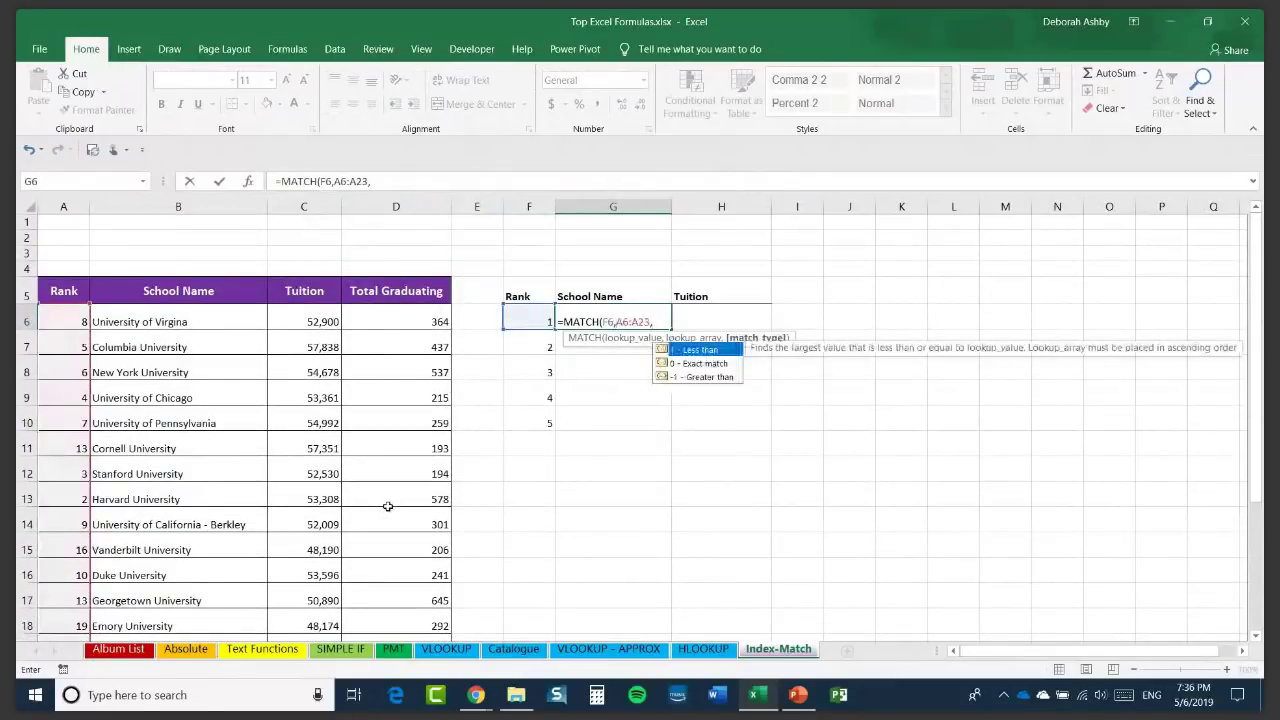
text(0))
key(Return)
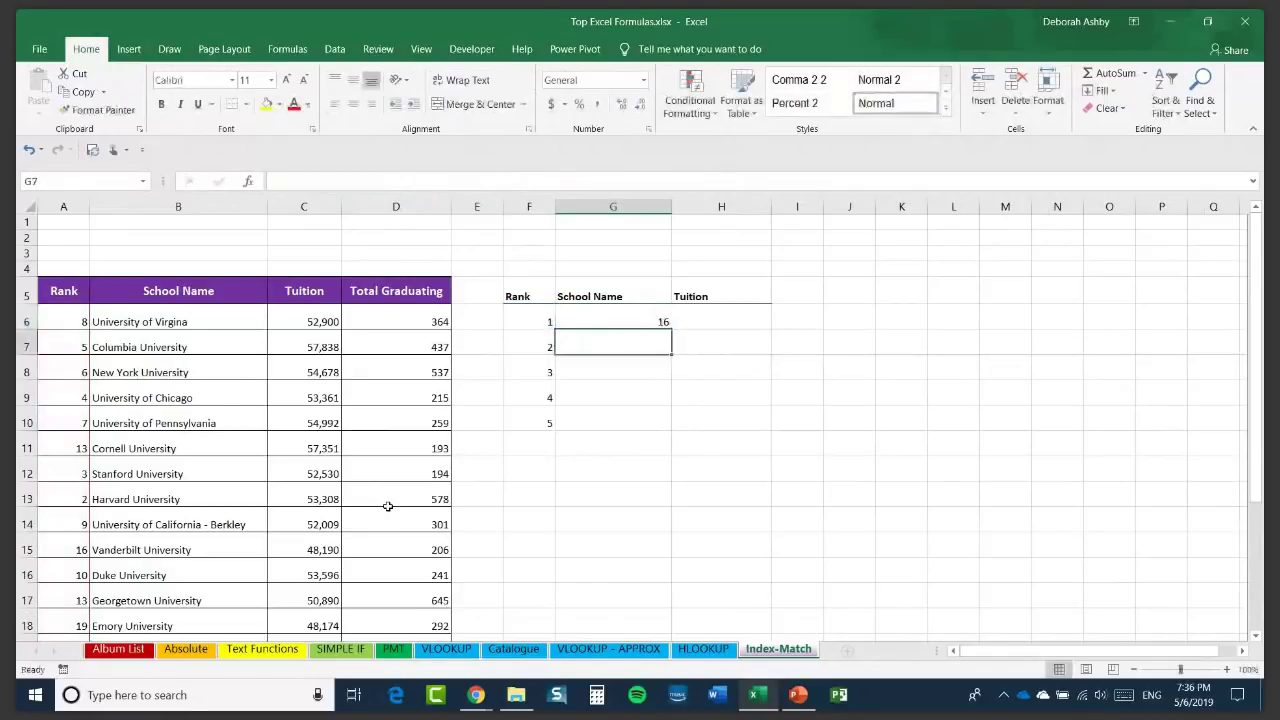
click(591, 323)
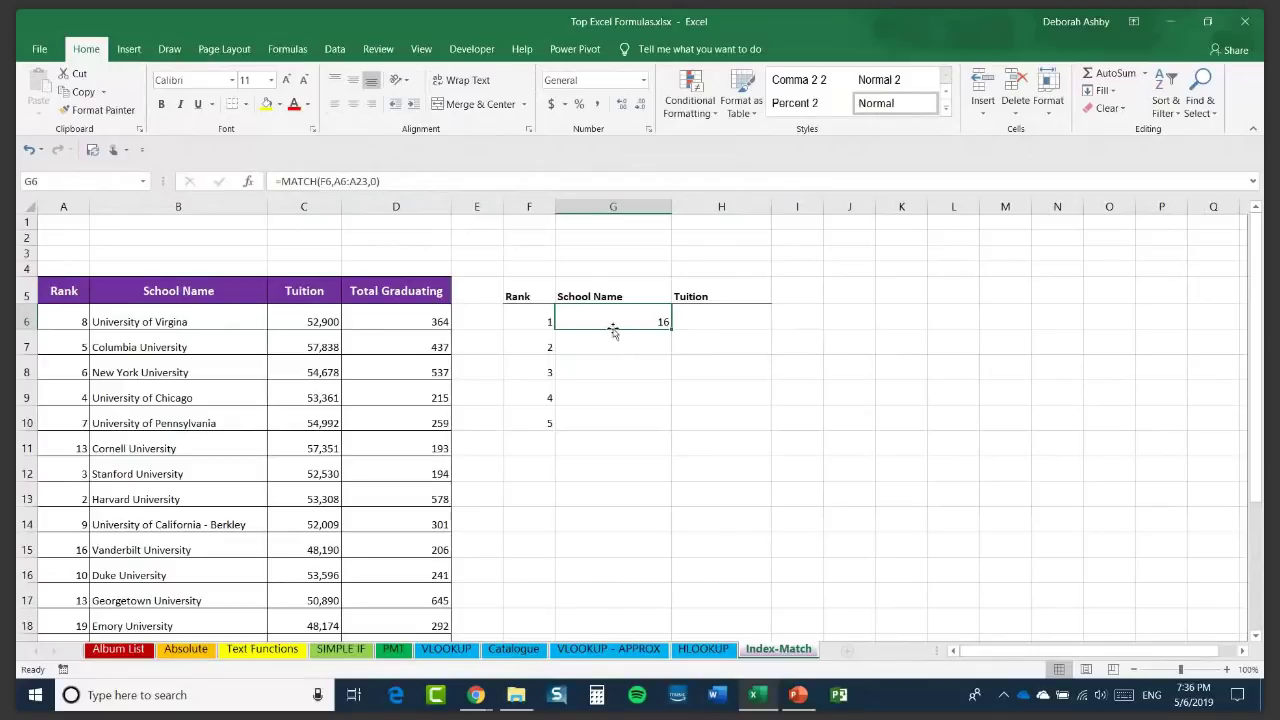
key(Delete)
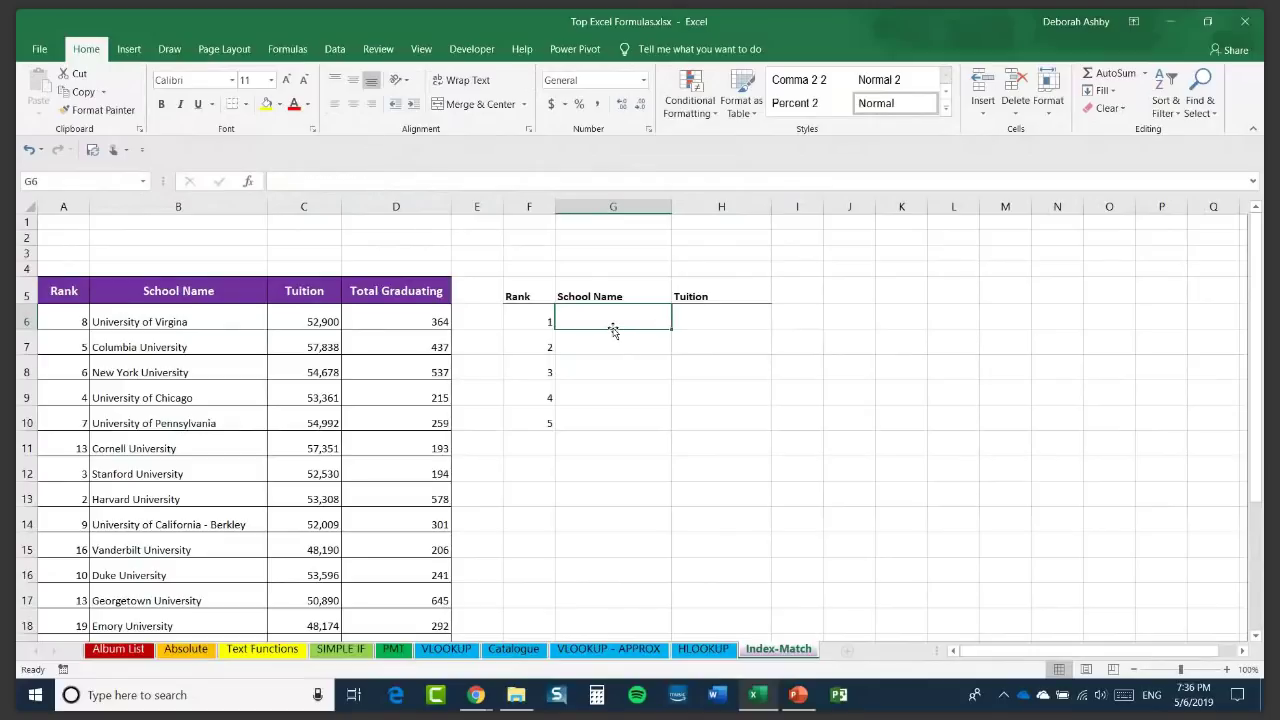
Start a combined lookup formula in G6 with INDEX, using the School Name range B6:B23 as its array.
text(=)
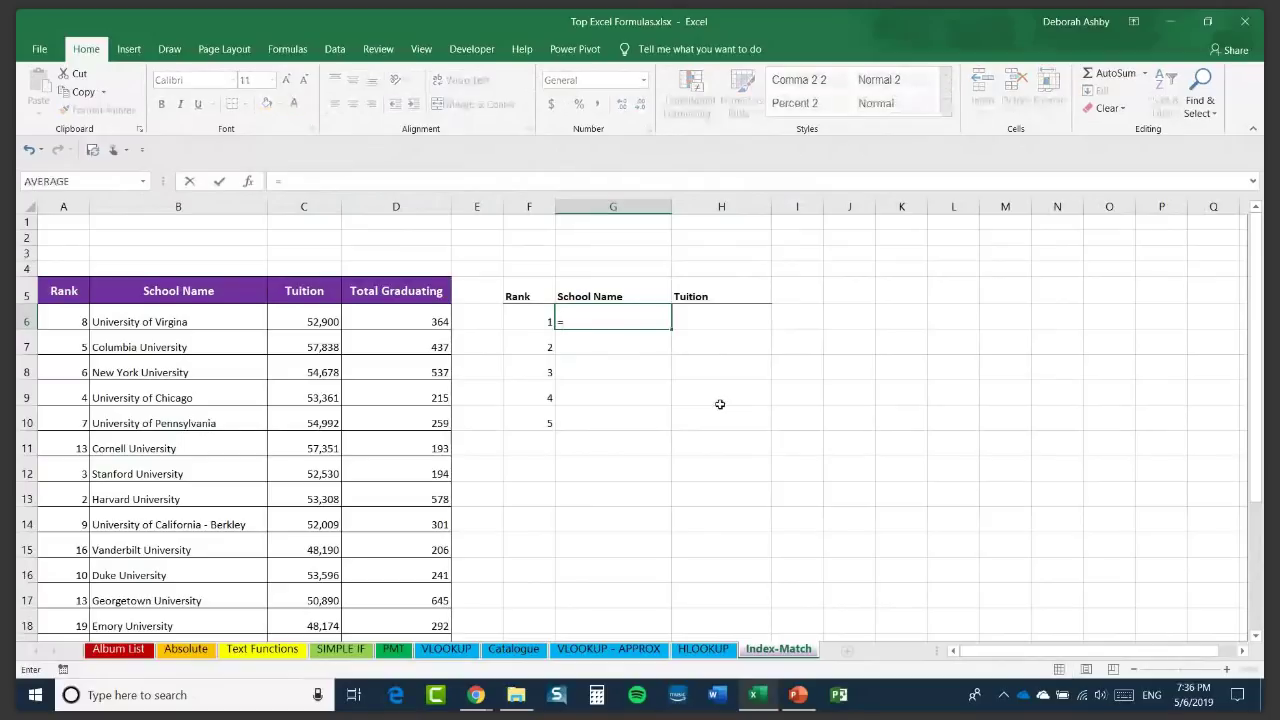
text(INDEX()
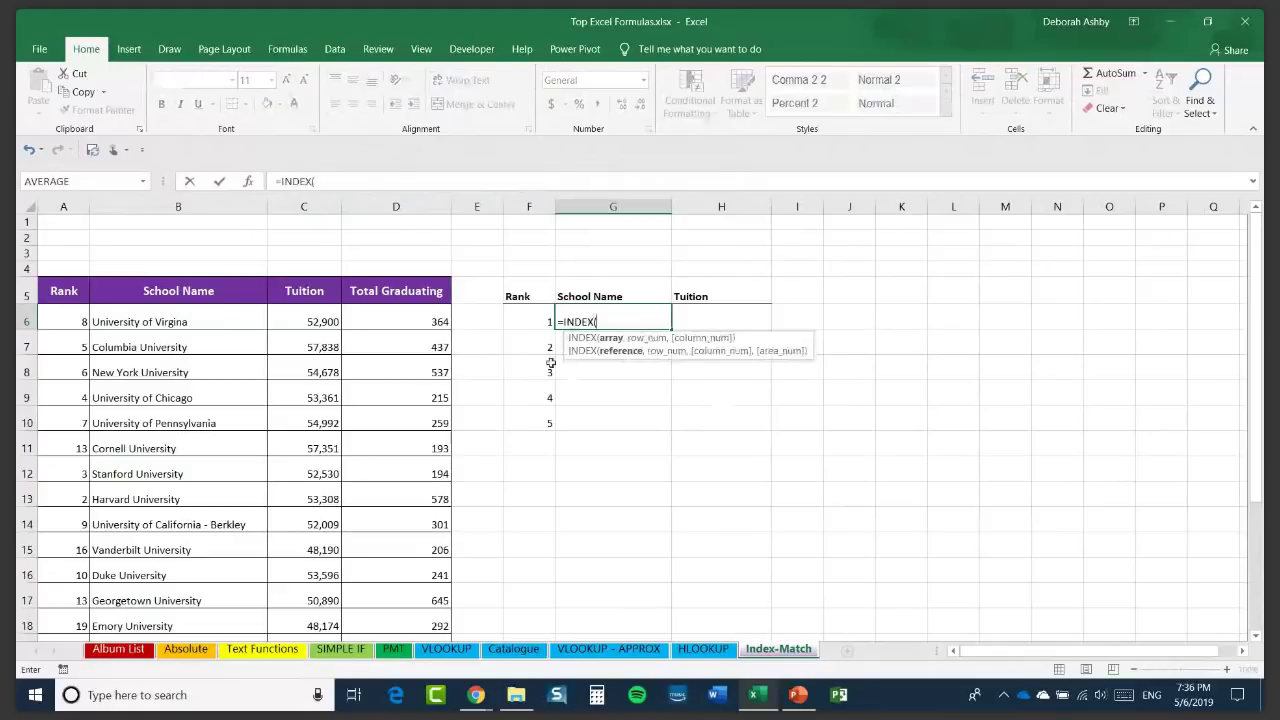
drag(209, 318, 212, 580)
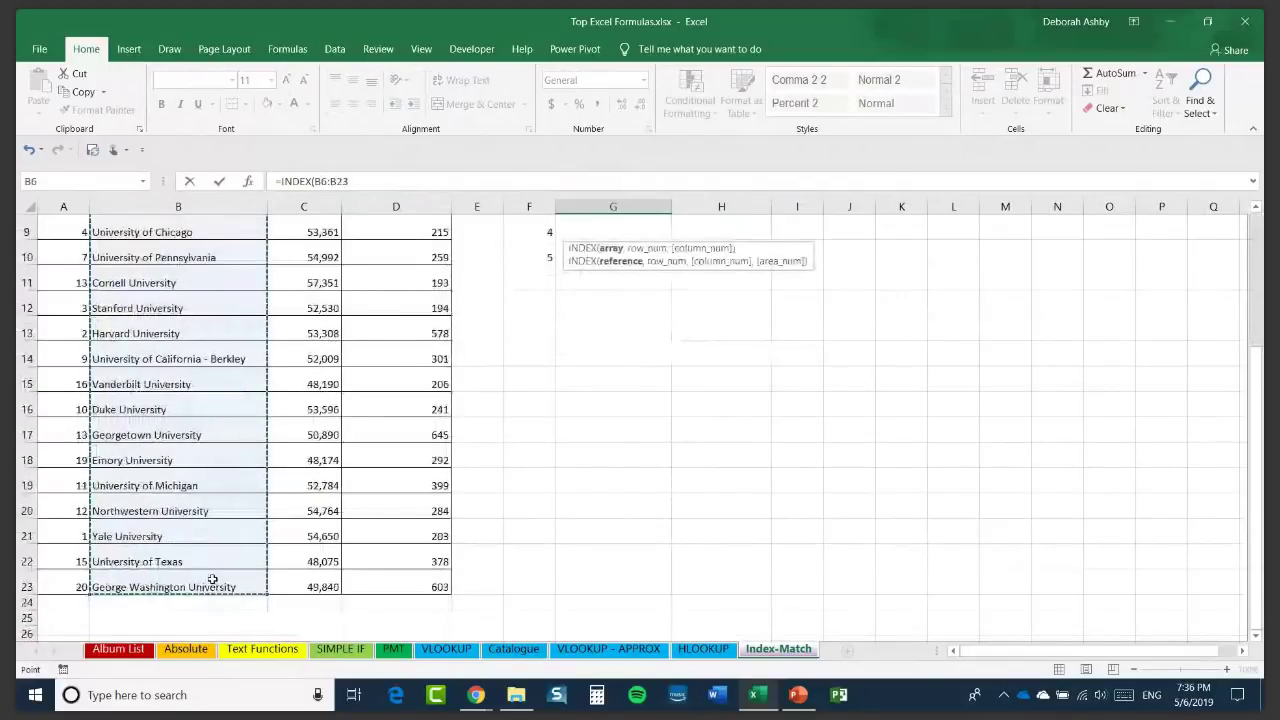
scroll(577, 455, up, 3)
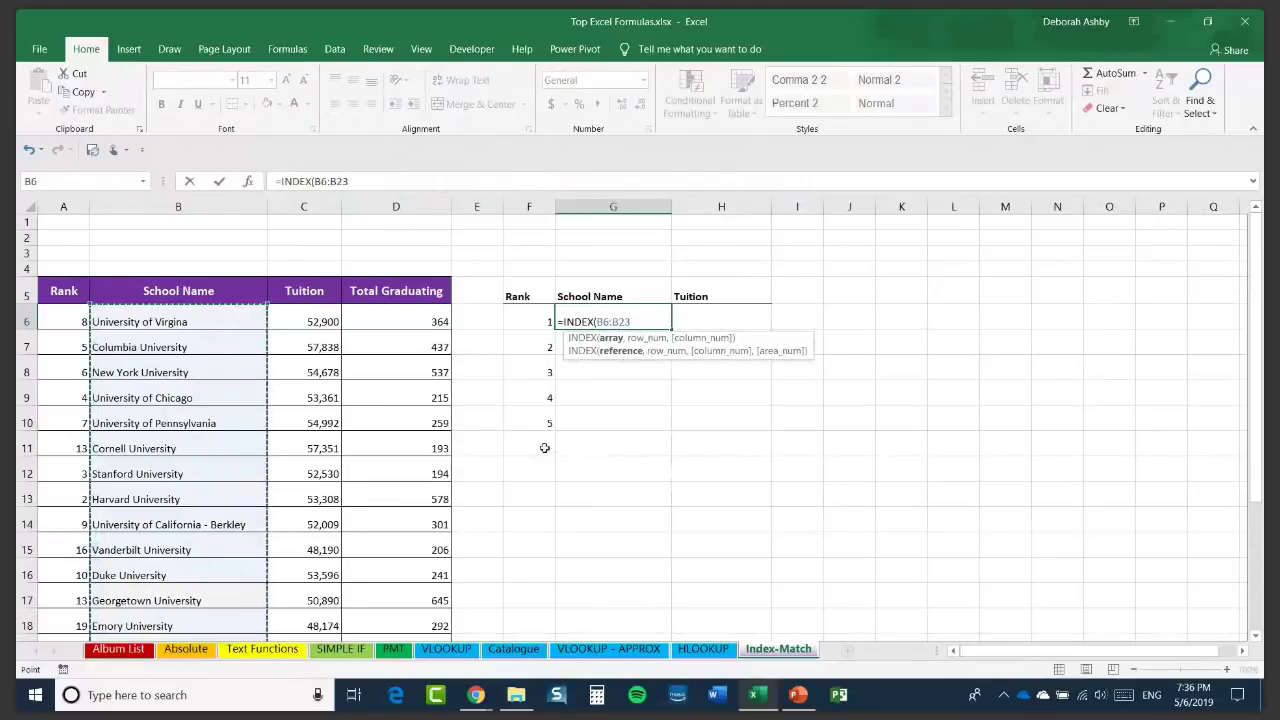
text(,)
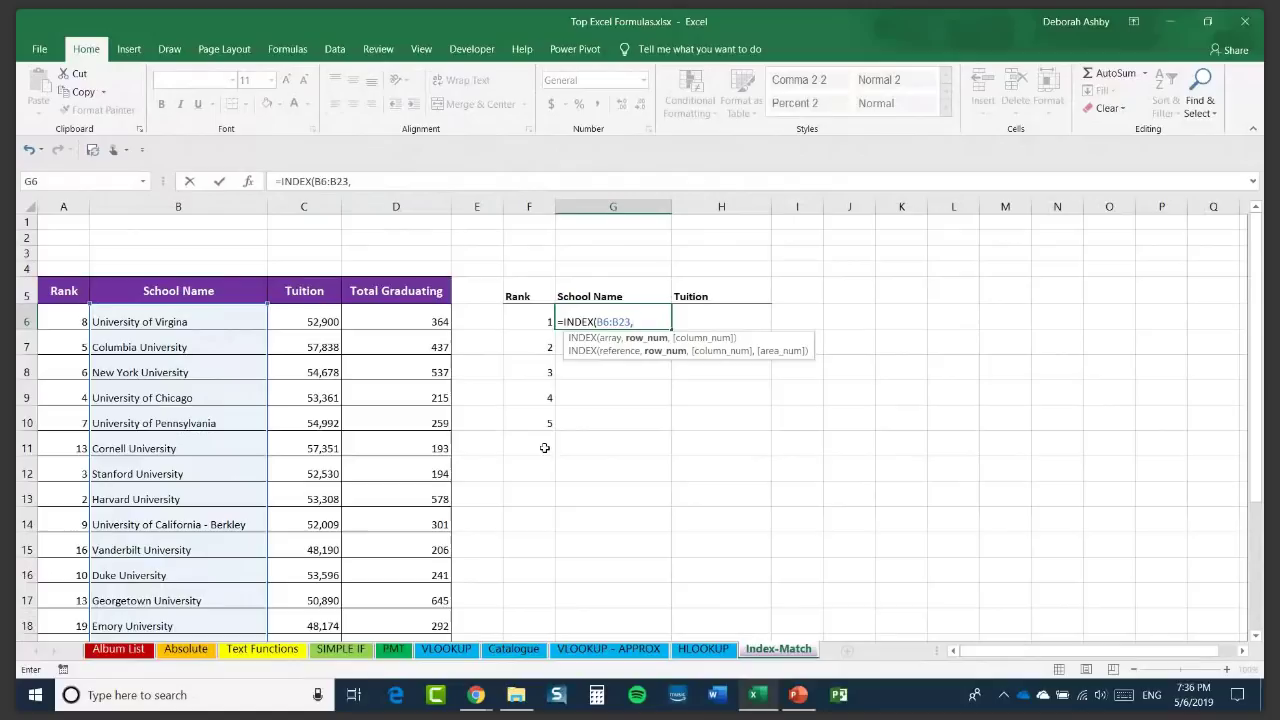
Complete the G6 formula with MATCH(F6,A6:A23,0) as the INDEX row number.
text(MATCH)
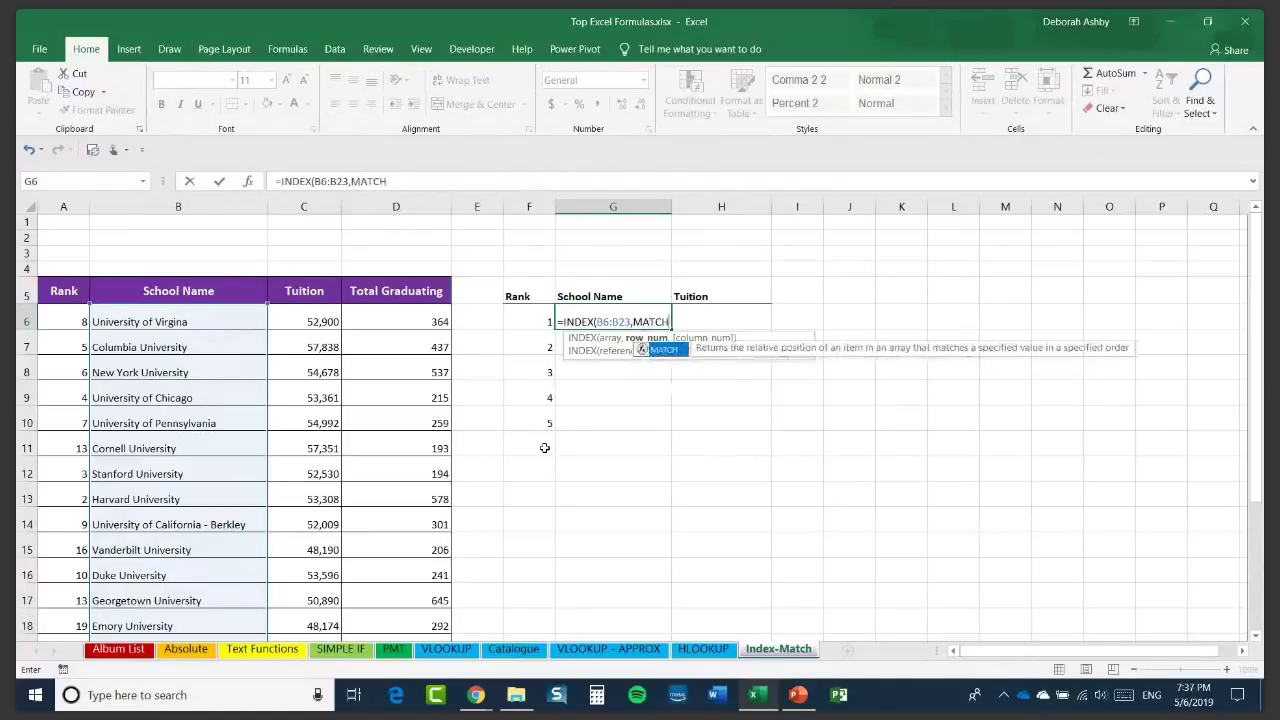
text(()
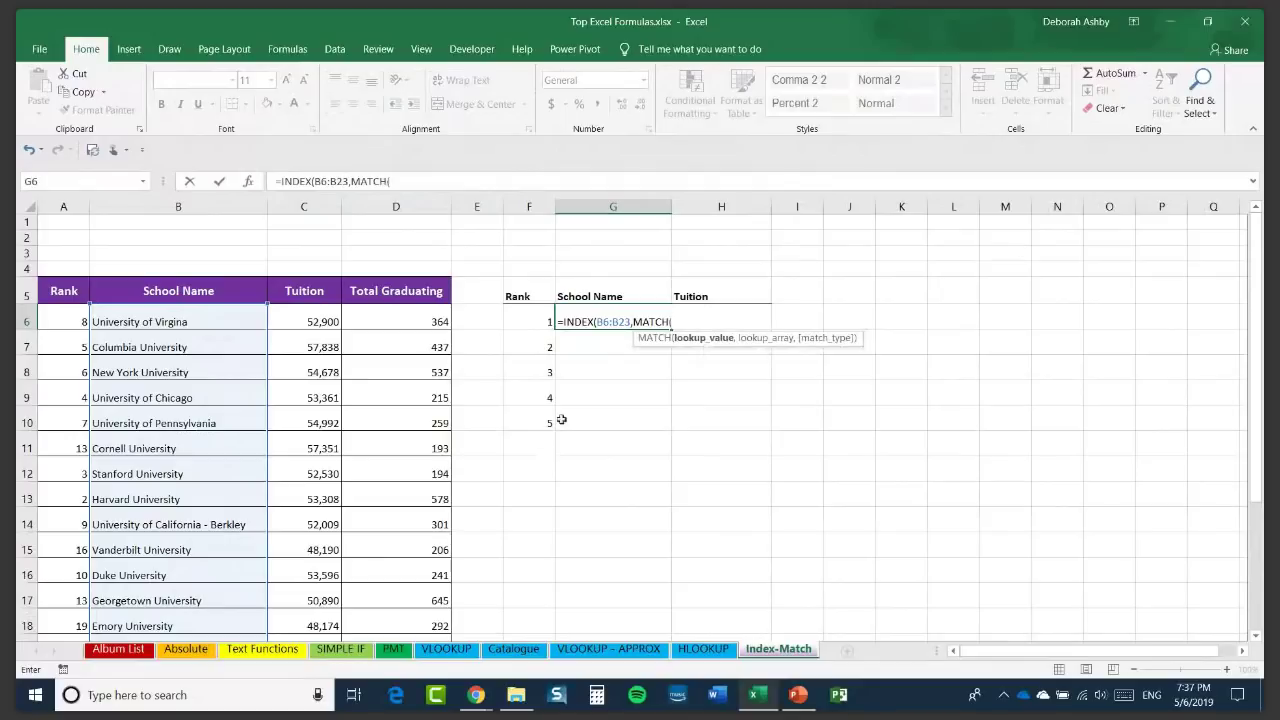
click(532, 322)
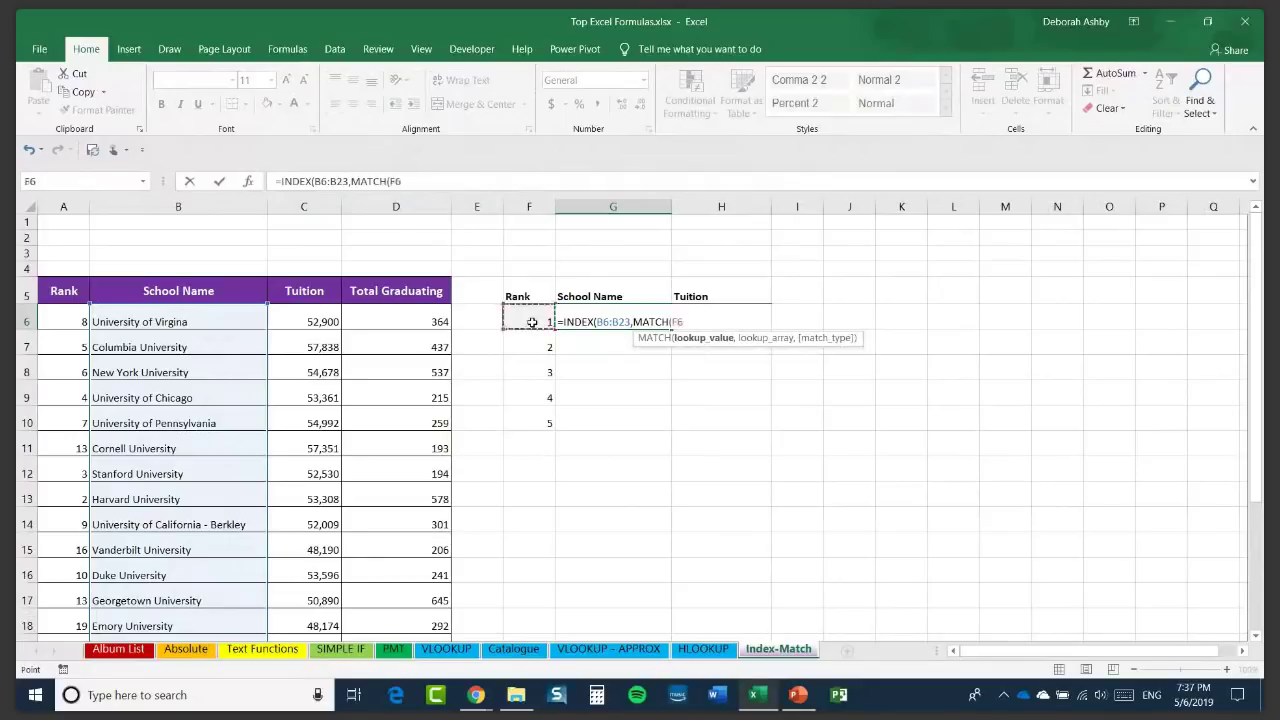
text(,)
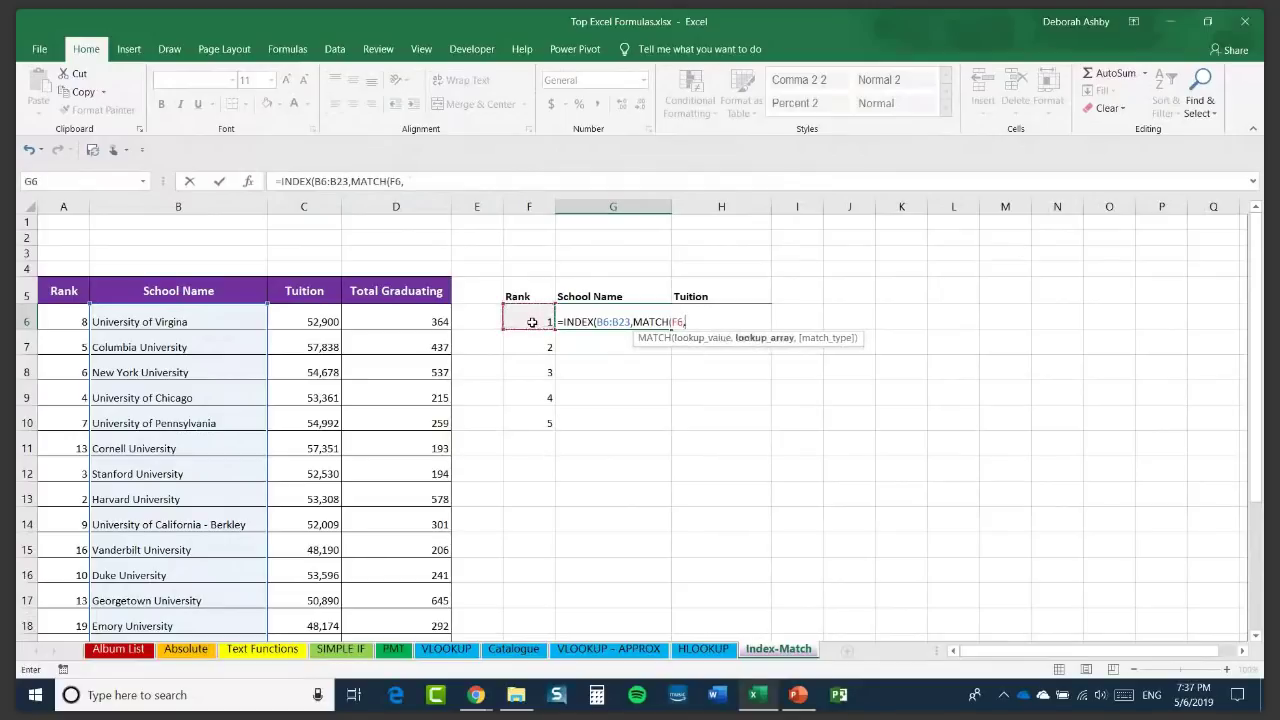
drag(62, 318, 57, 665)
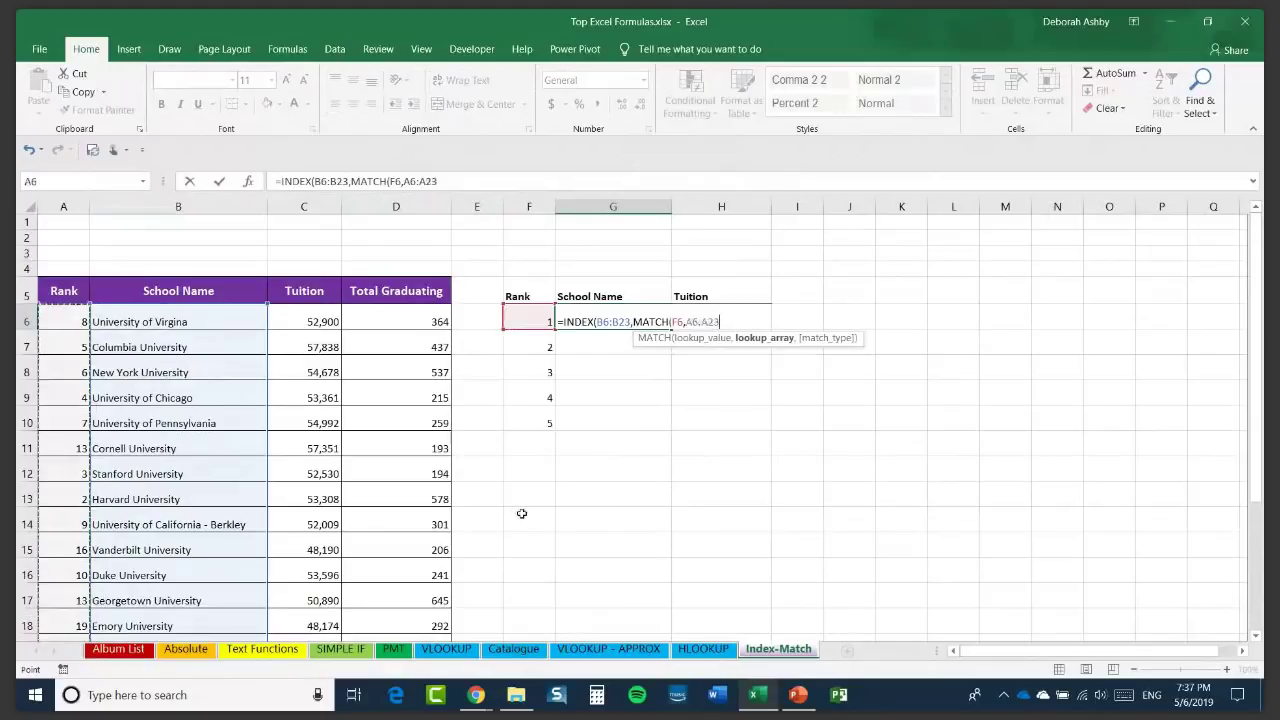
text(,)
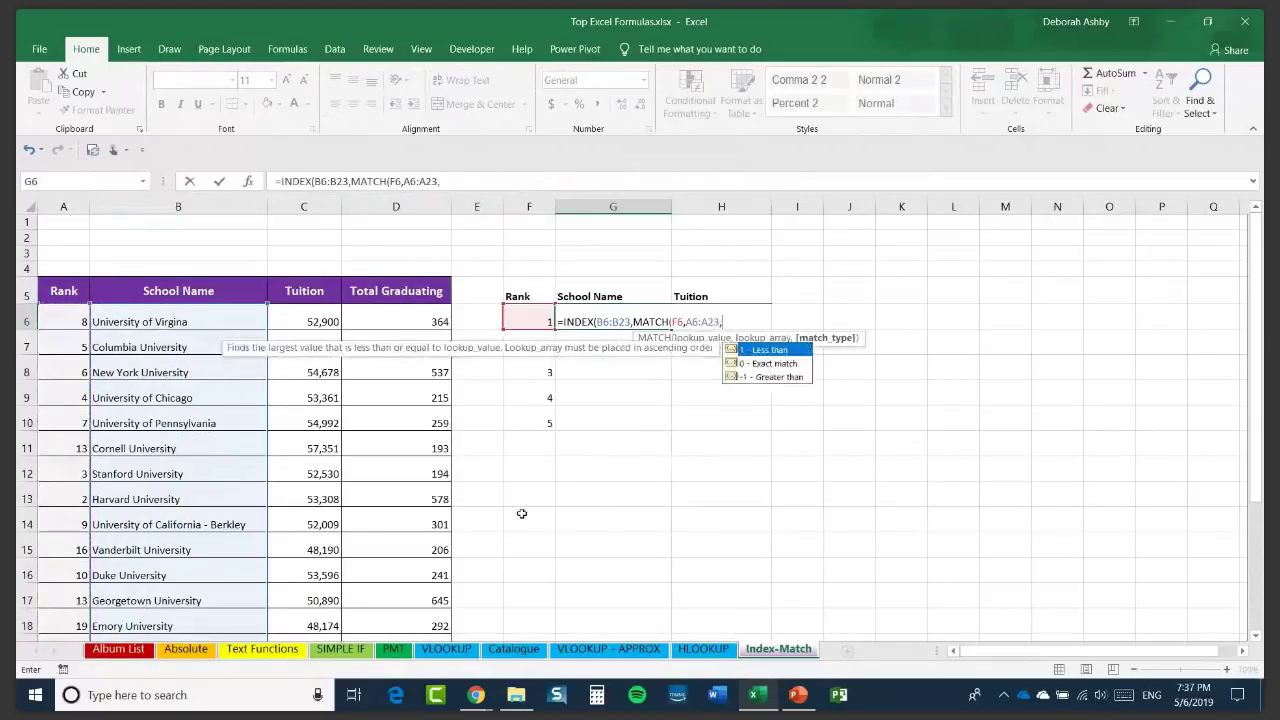
text(0)))
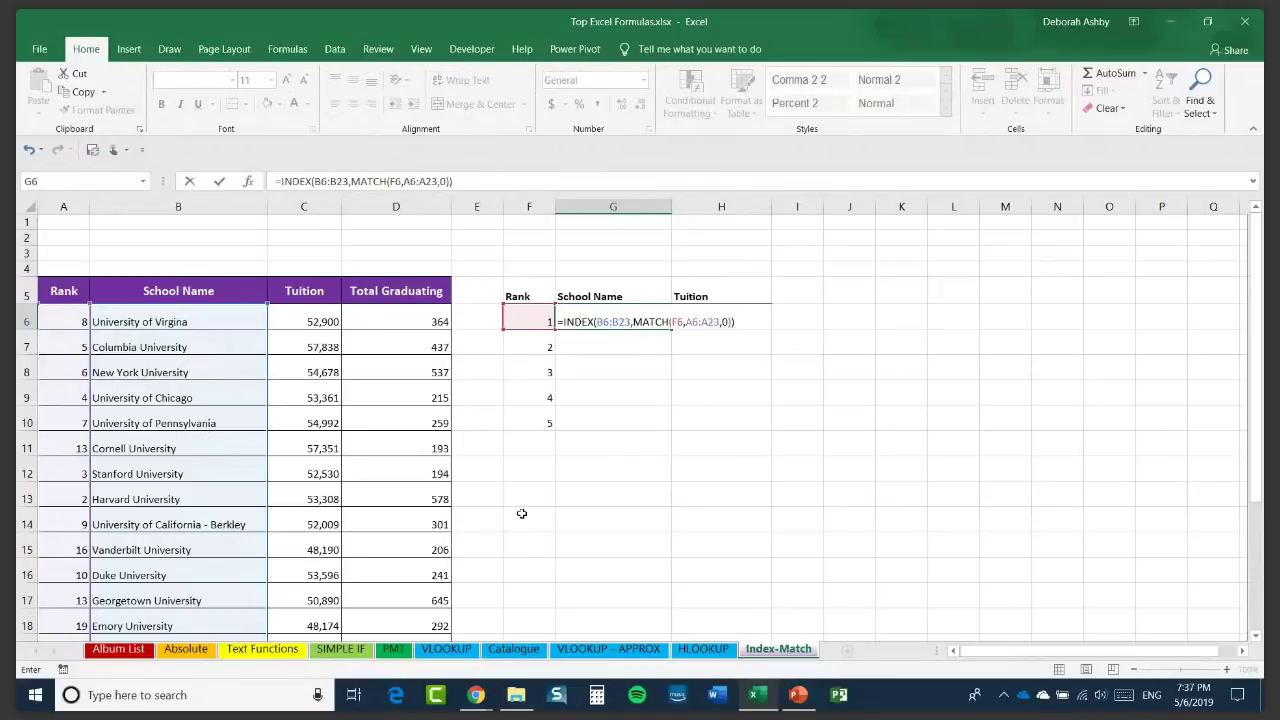
key(Return)
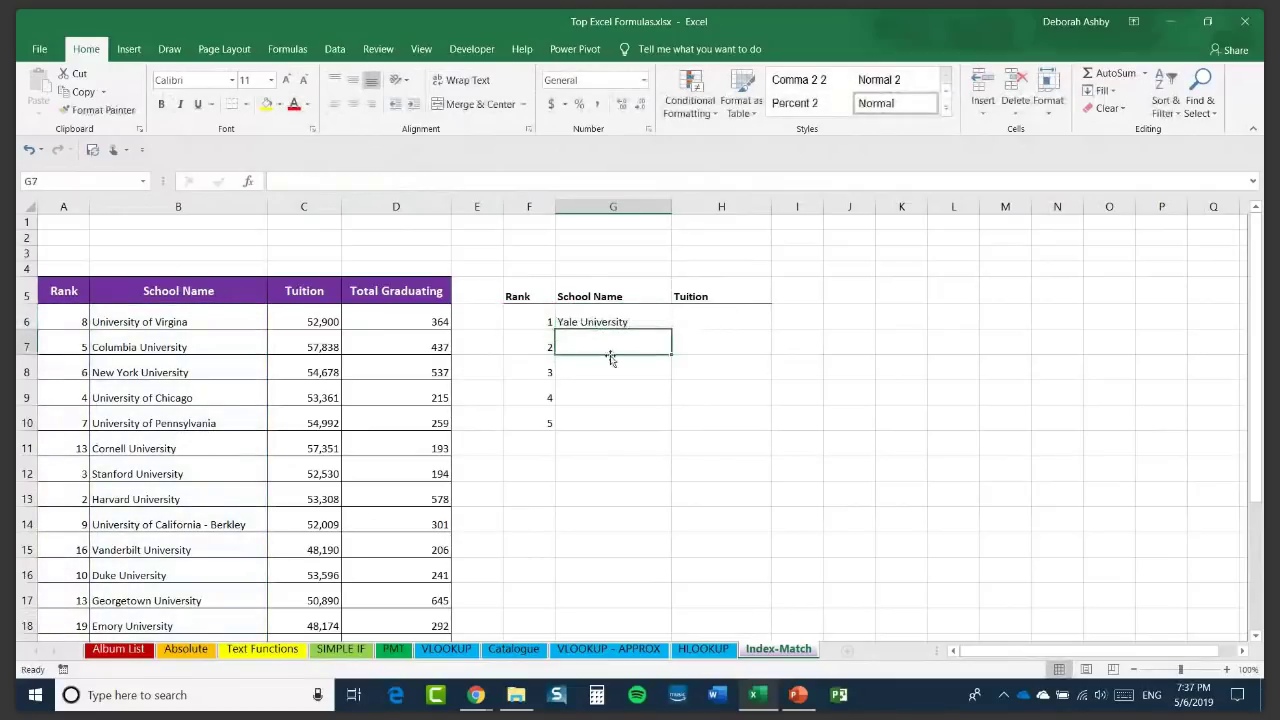
Make the ranges in the G6 formula absolute, as $B$6:$B$23 for INDEX and $A$6:$A$23 for MATCH.
click(586, 323)
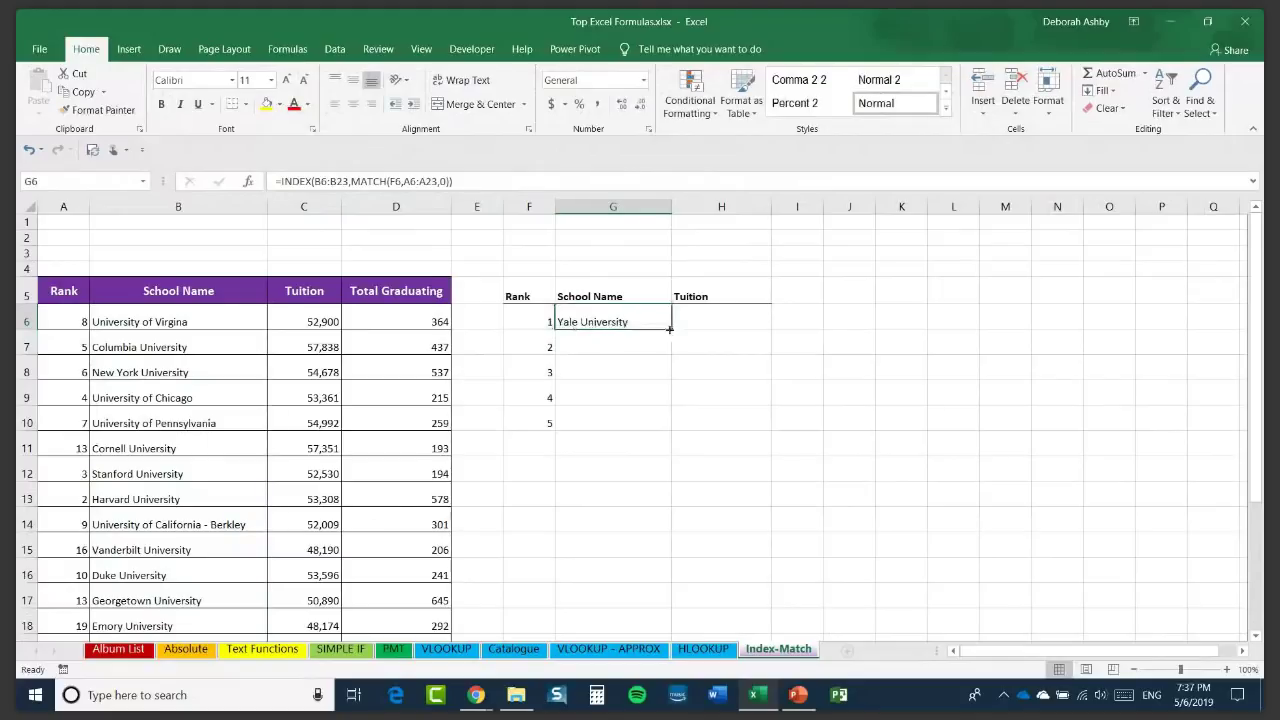
double_click(592, 317)
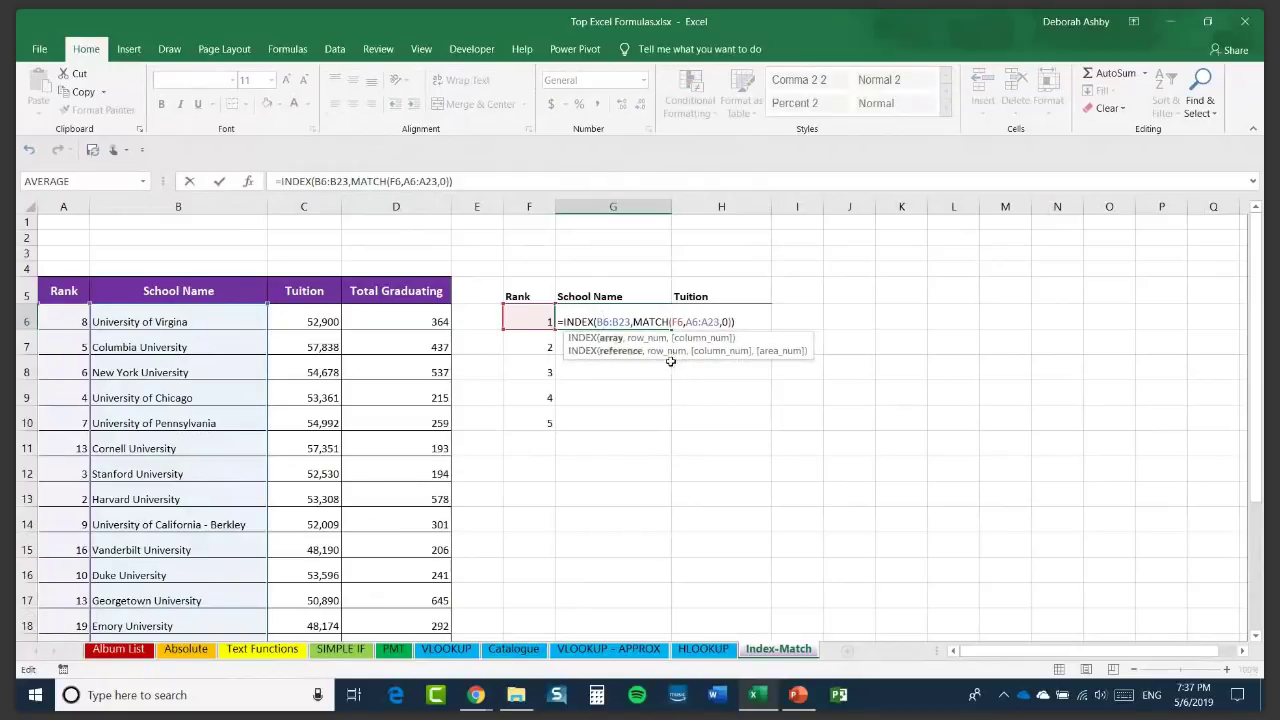
key(F4)
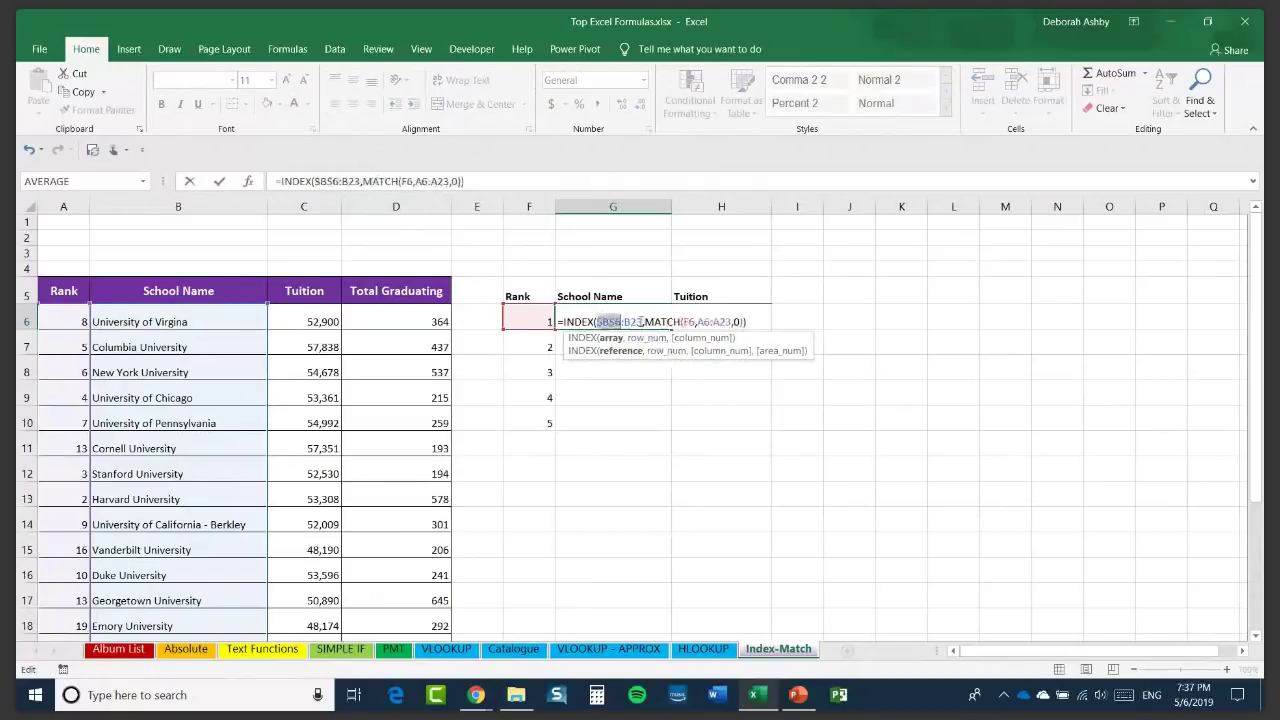
key(F4)
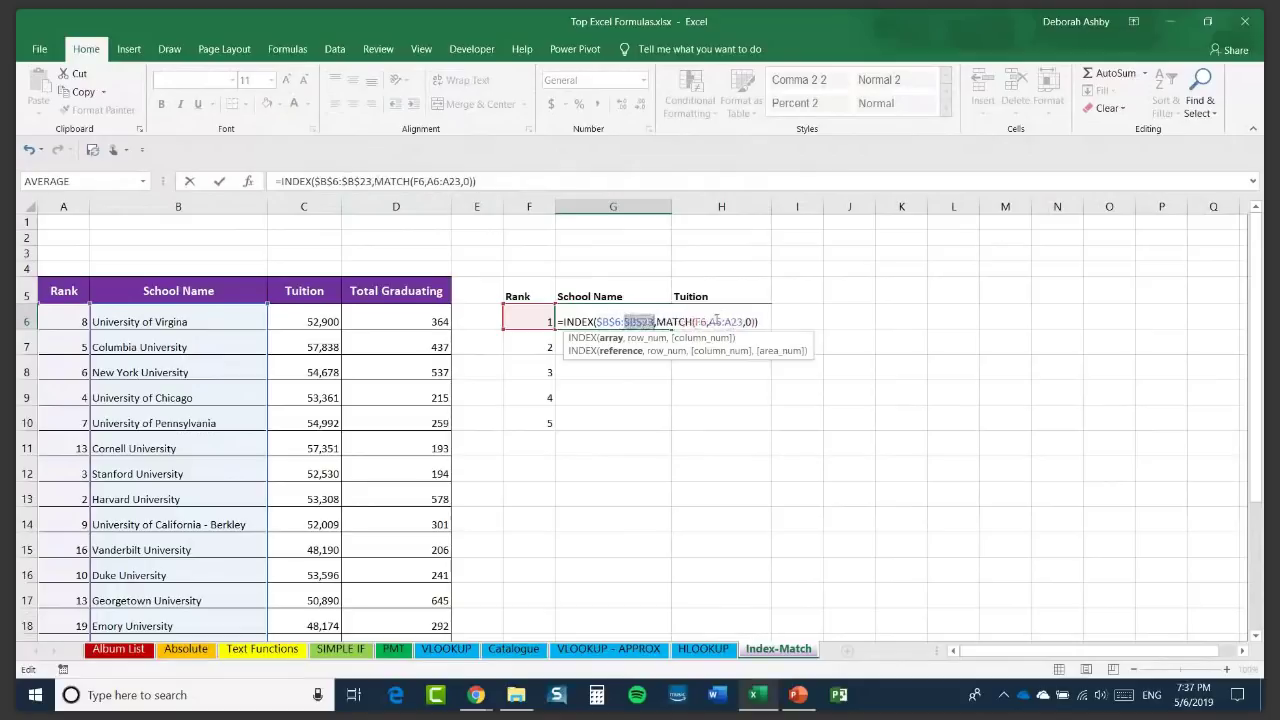
click(716, 321)
key(F4)
key(F4)
key(Return)
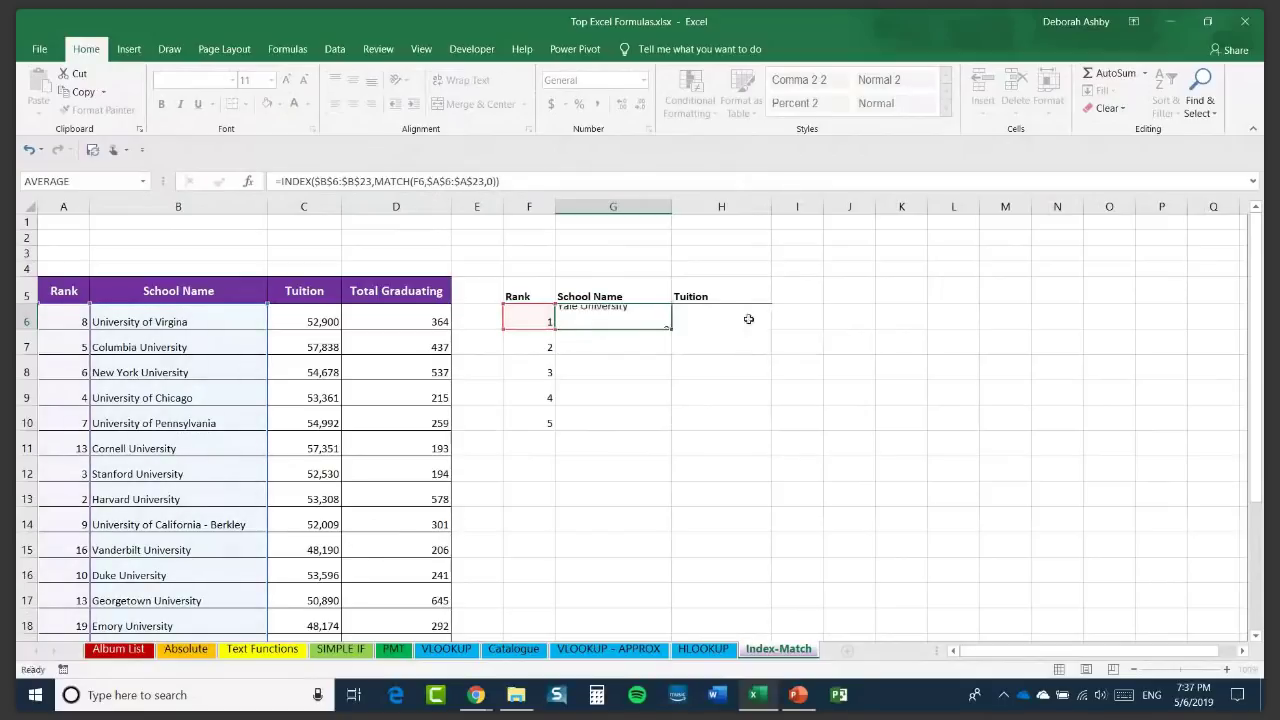
Fill the G6 INDEX-MATCH formula down through G10 for the remaining ranks.
click(641, 317)
double_click(672, 334)
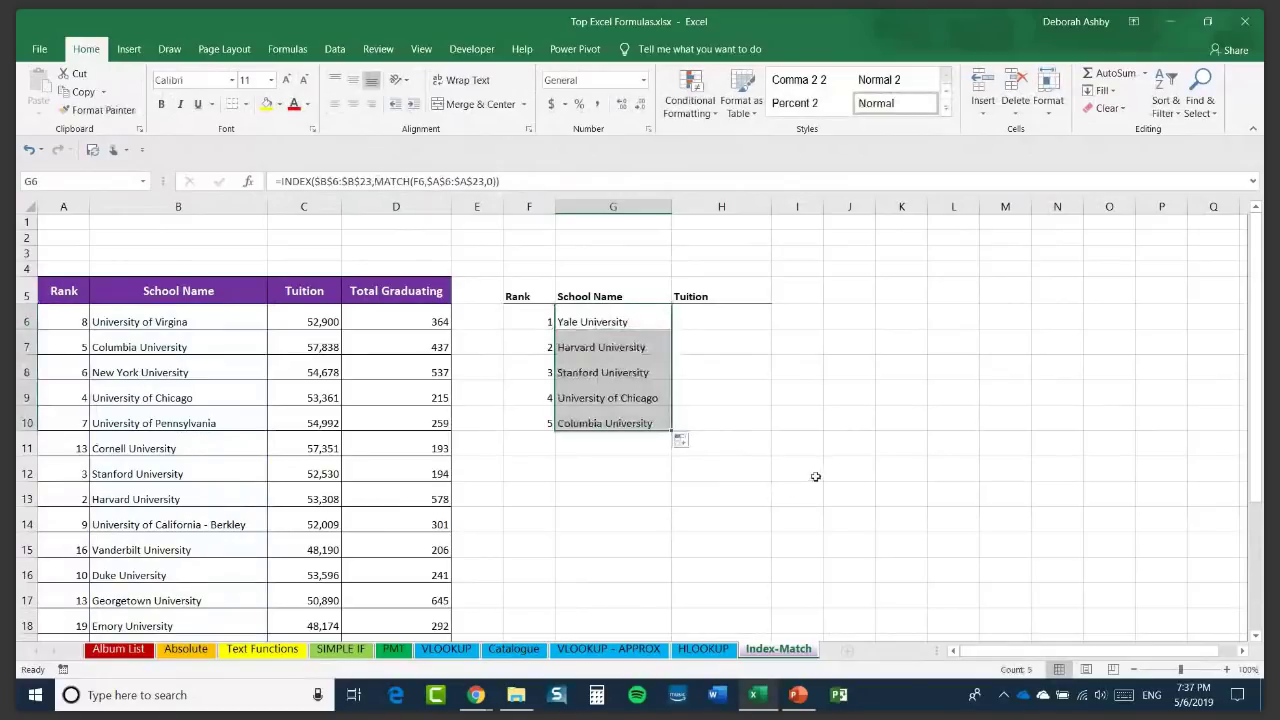
click(858, 445)
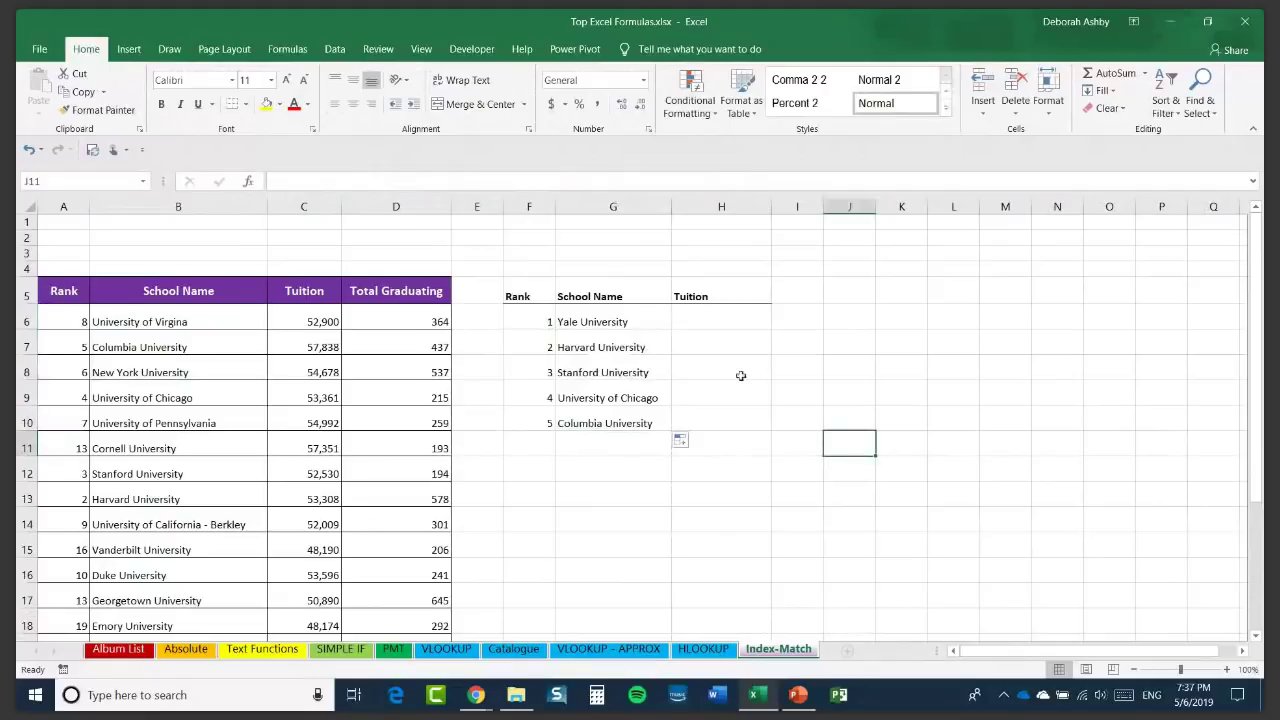
Examine the INDEX-MATCH formula in the School Name results alongside the empty Tuition cells H6:H10.
click(708, 322)
click(597, 322)
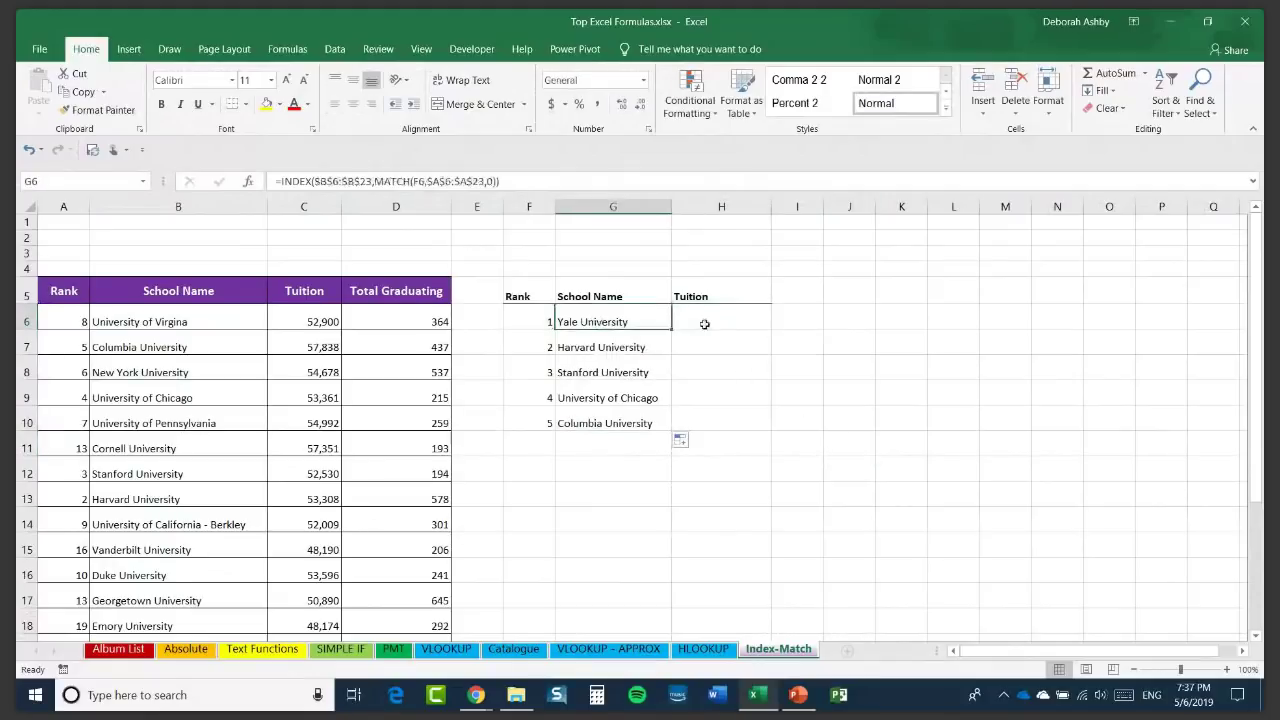
click(731, 320)
click(627, 320)
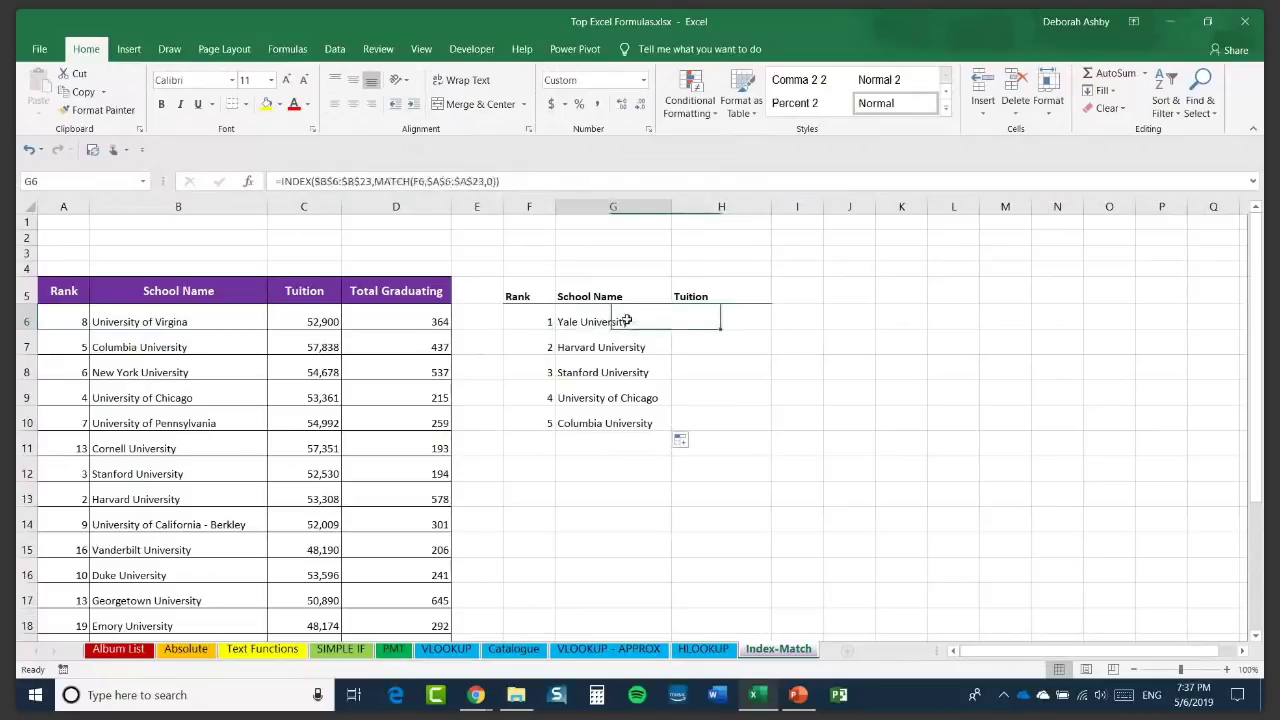
click(722, 320)
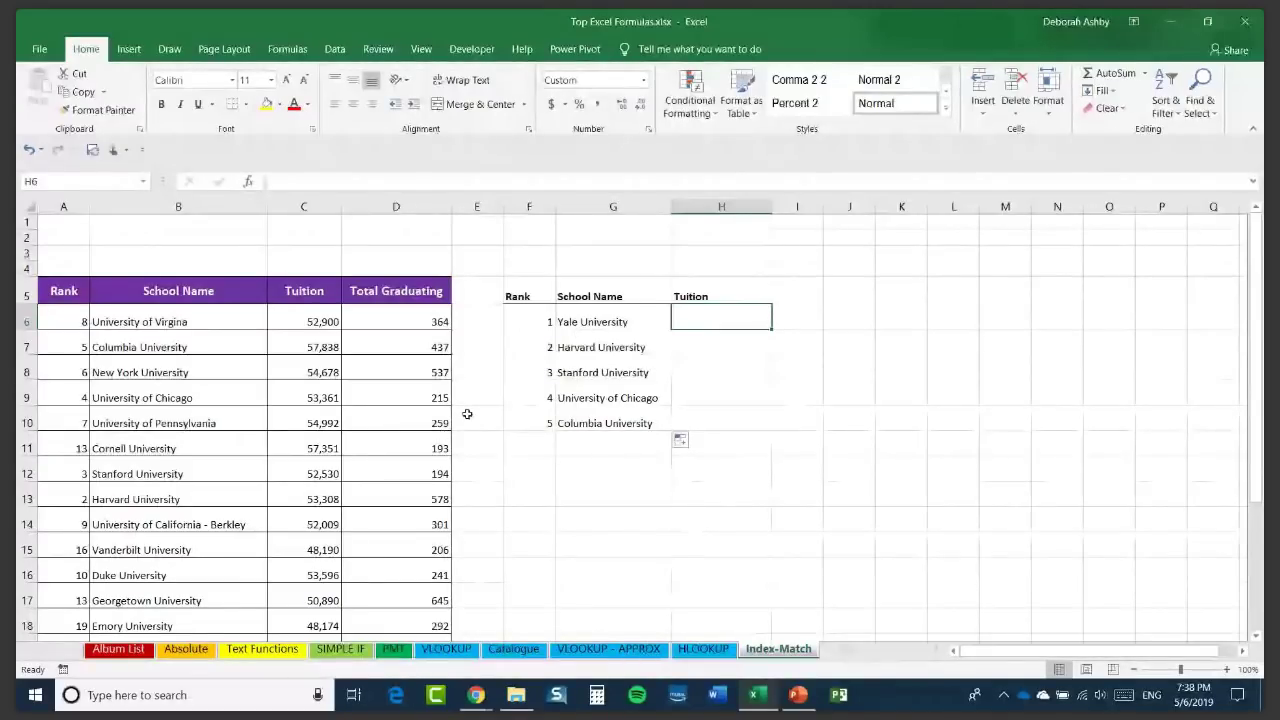
drag(720, 317, 705, 418)
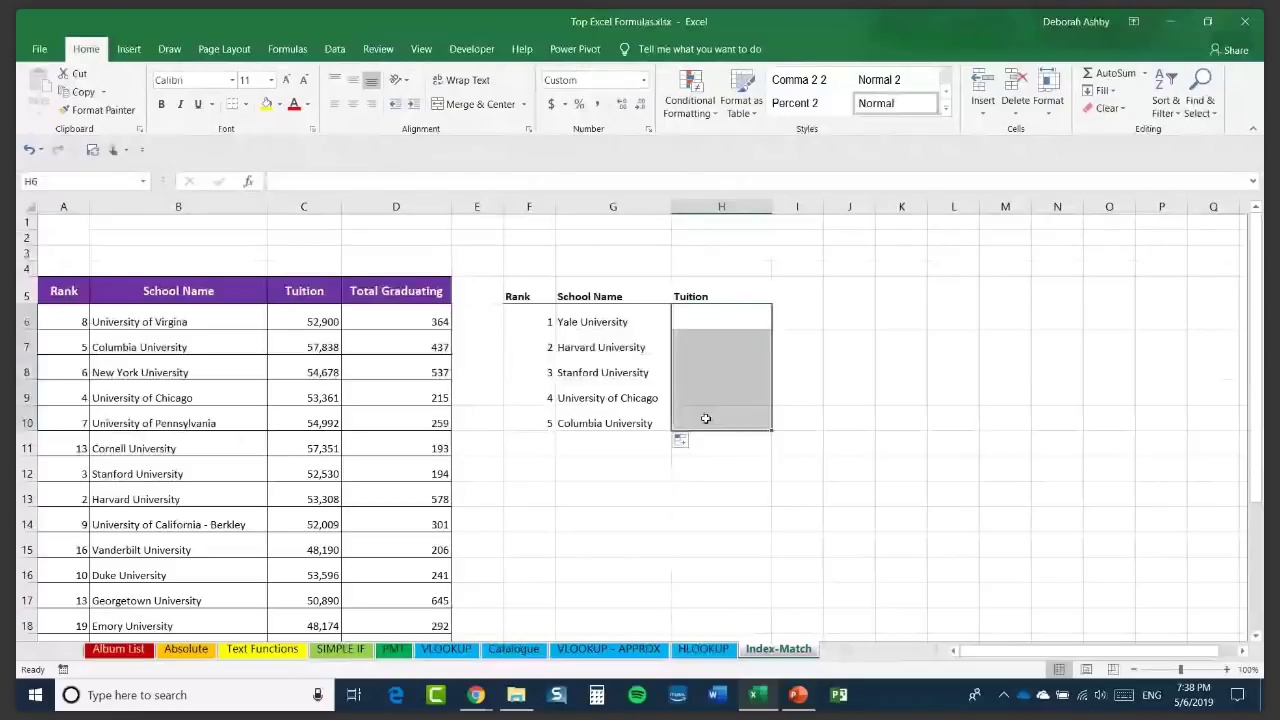
click(588, 316)
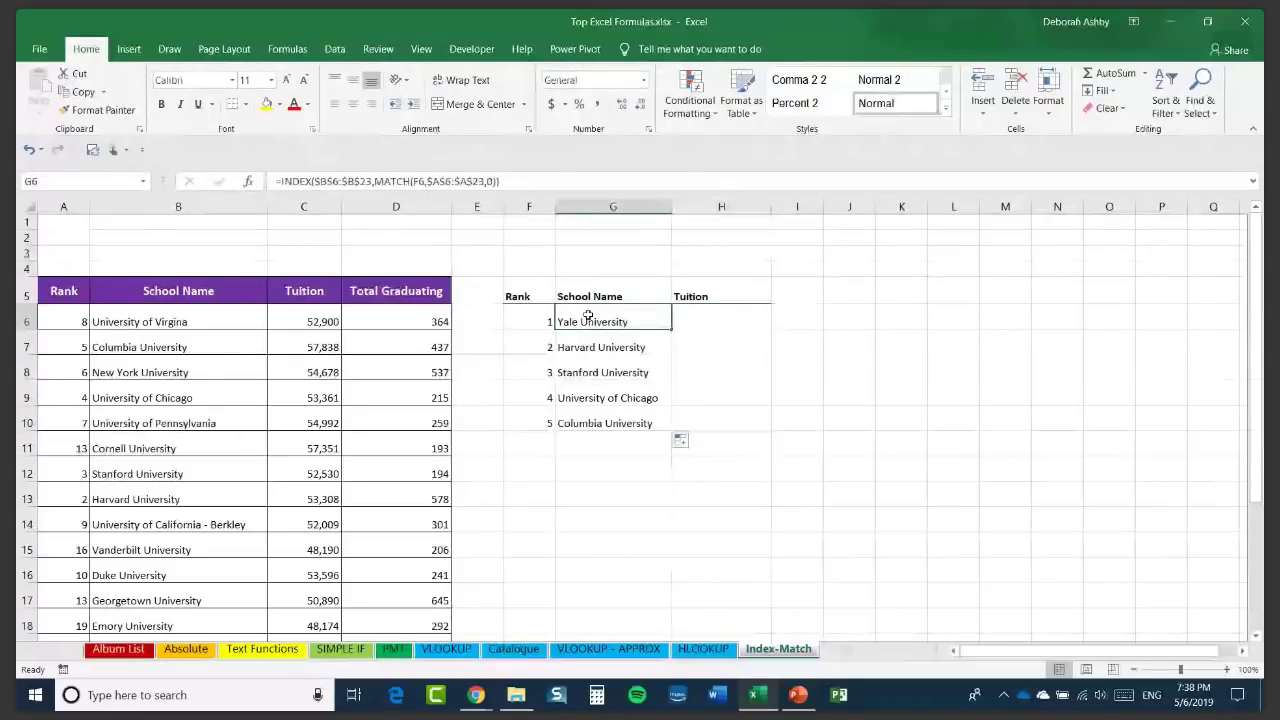
double_click(672, 329)
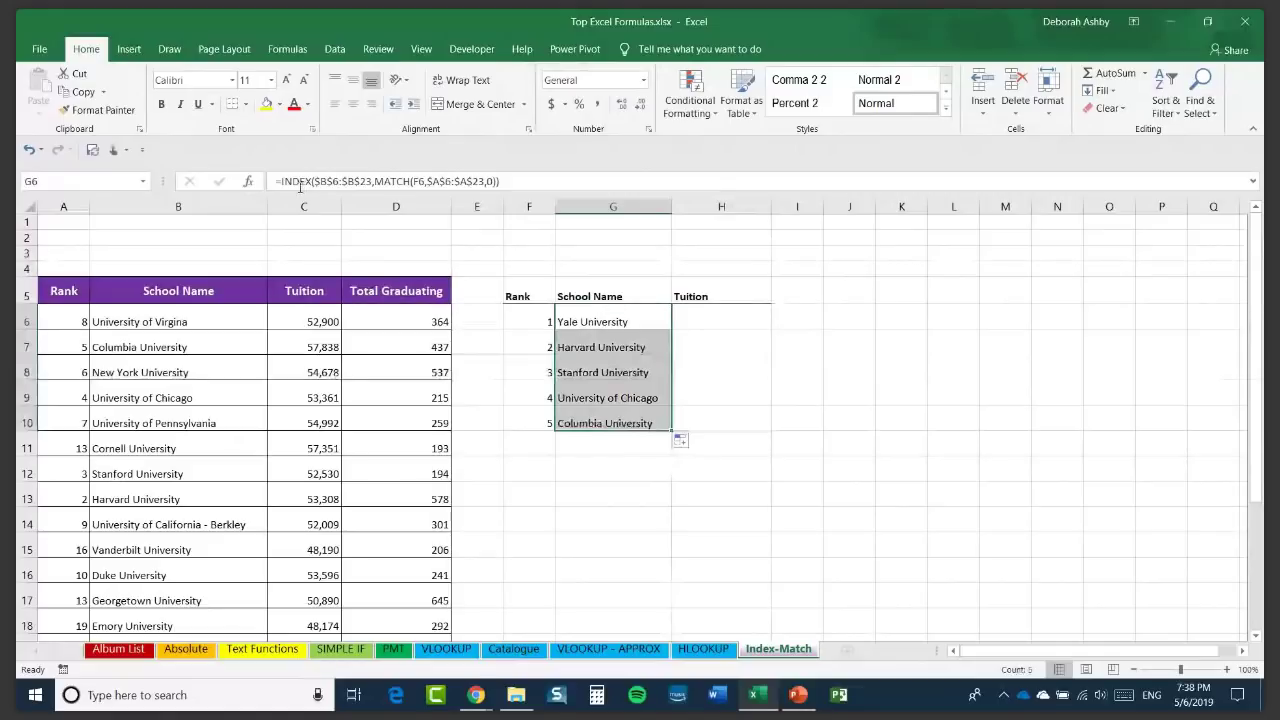
click(607, 322)
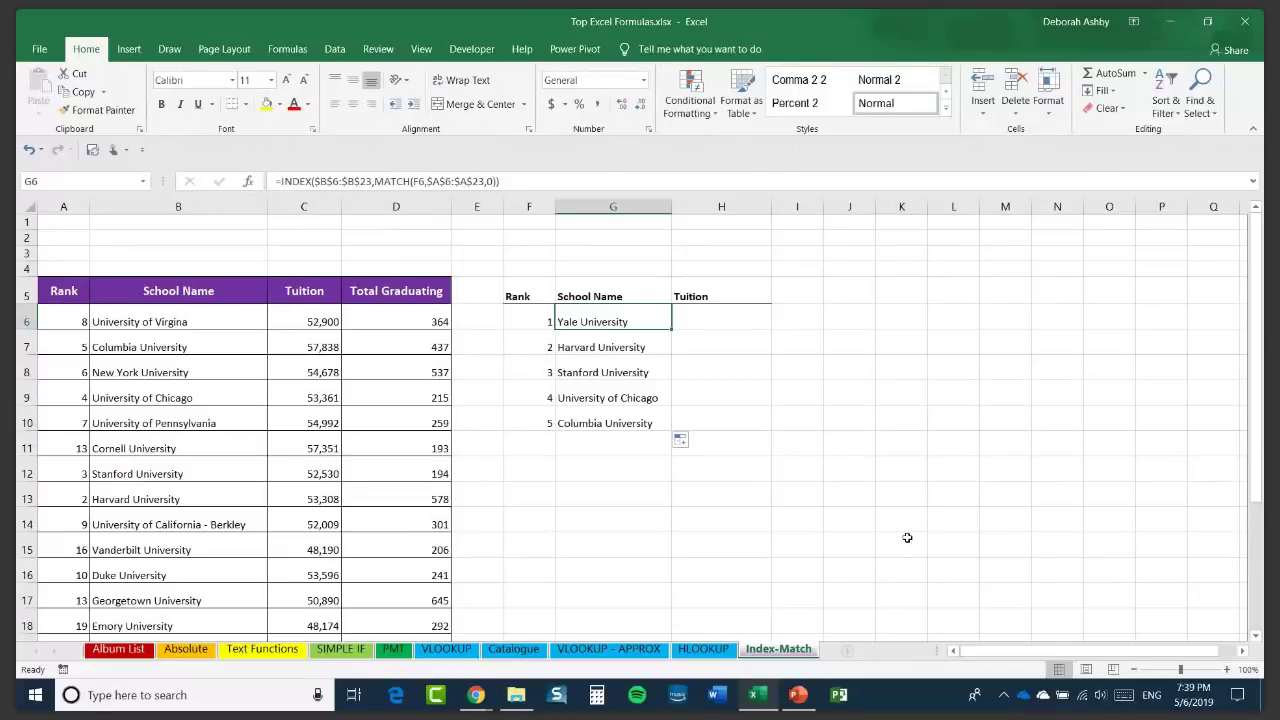
click(856, 364)
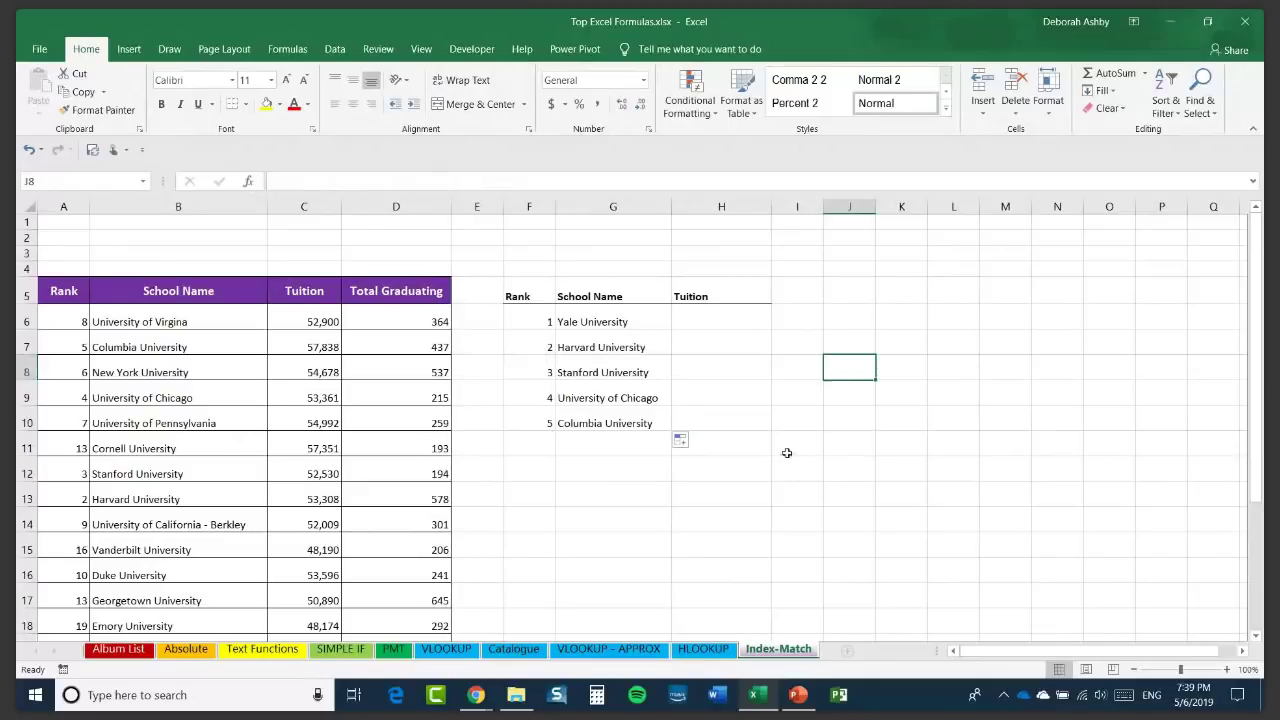
click(867, 560)
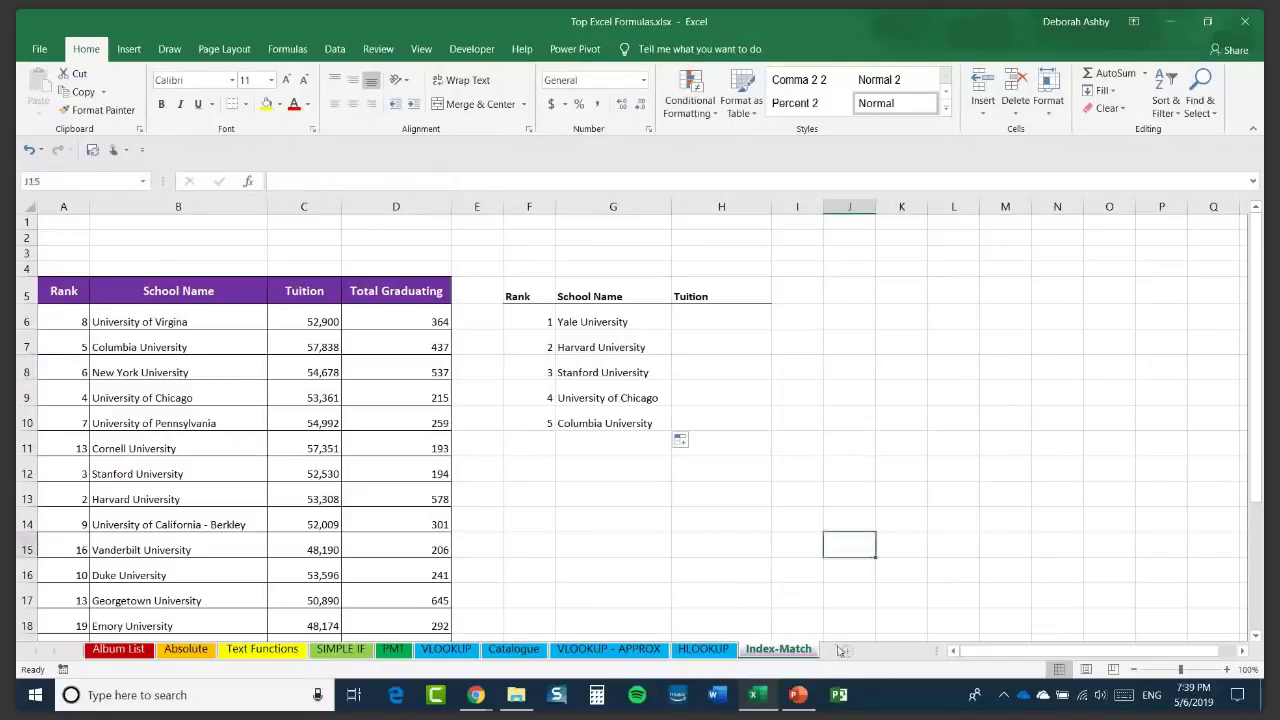
Add a blank worksheet after the Index-Match sheet.
click(848, 651)
click(115, 284)
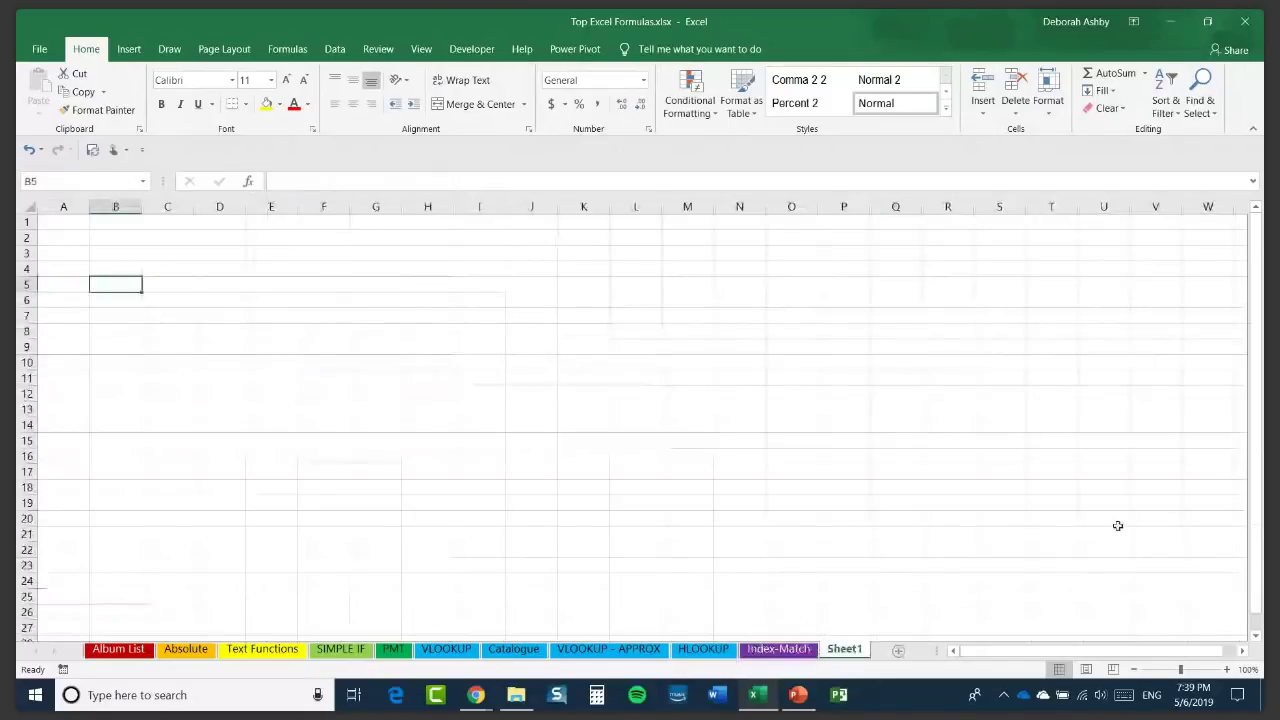
click(1227, 670)
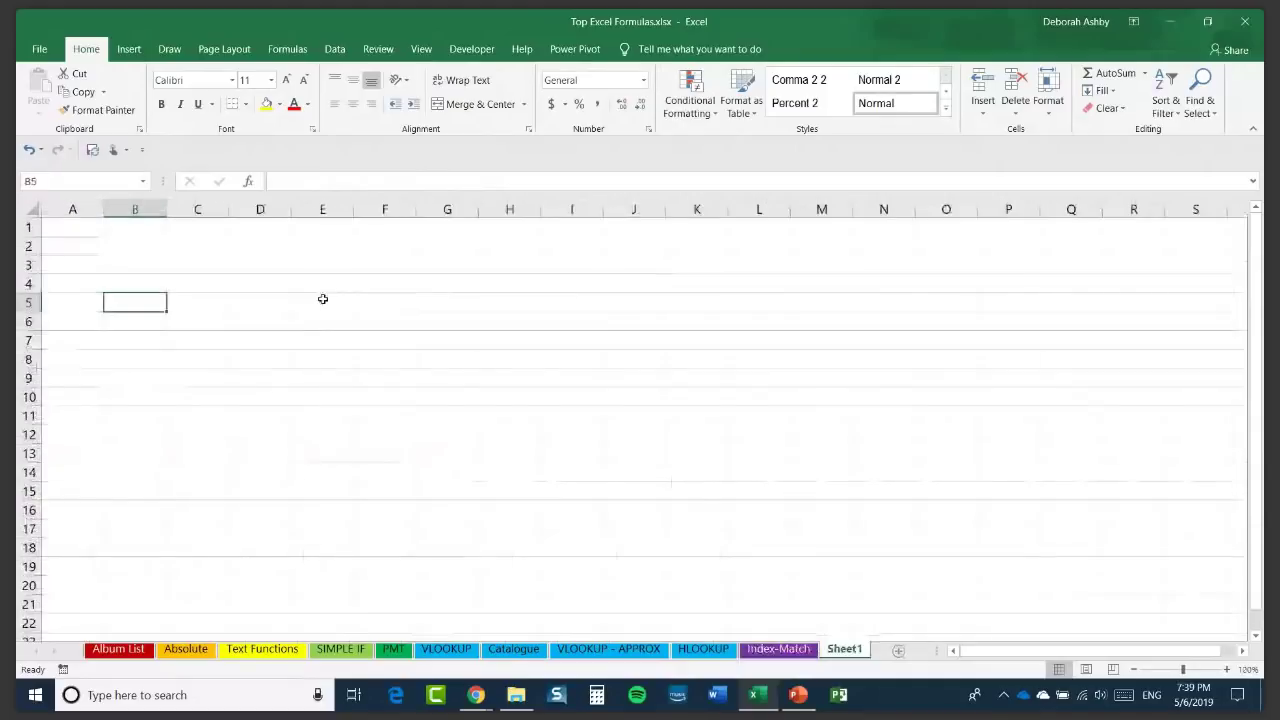
List Rent, Utilities, Gym and Going Out in B3:B6, and widen column B to 10.33 (100 pixels).
click(151, 265)
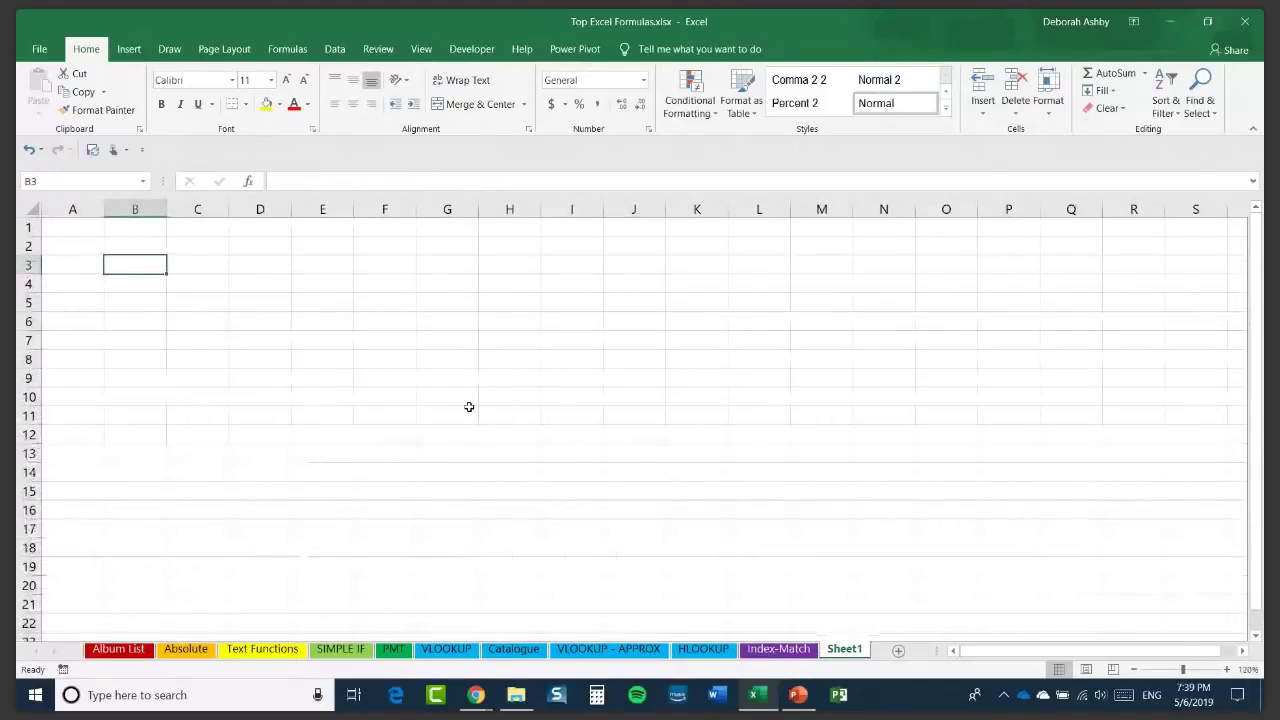
text(Rent)
key(Return)
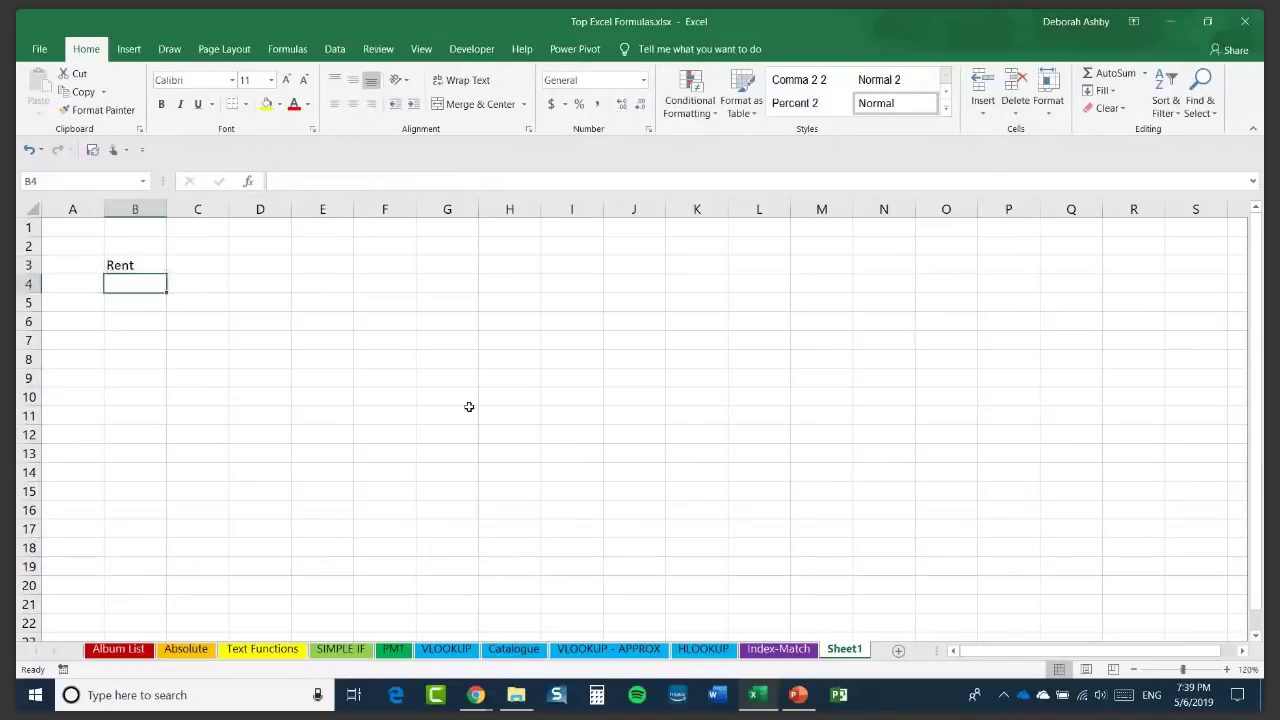
text(Utilies)
key(BackSpace)
key(BackSpace)
key(BackSpace)
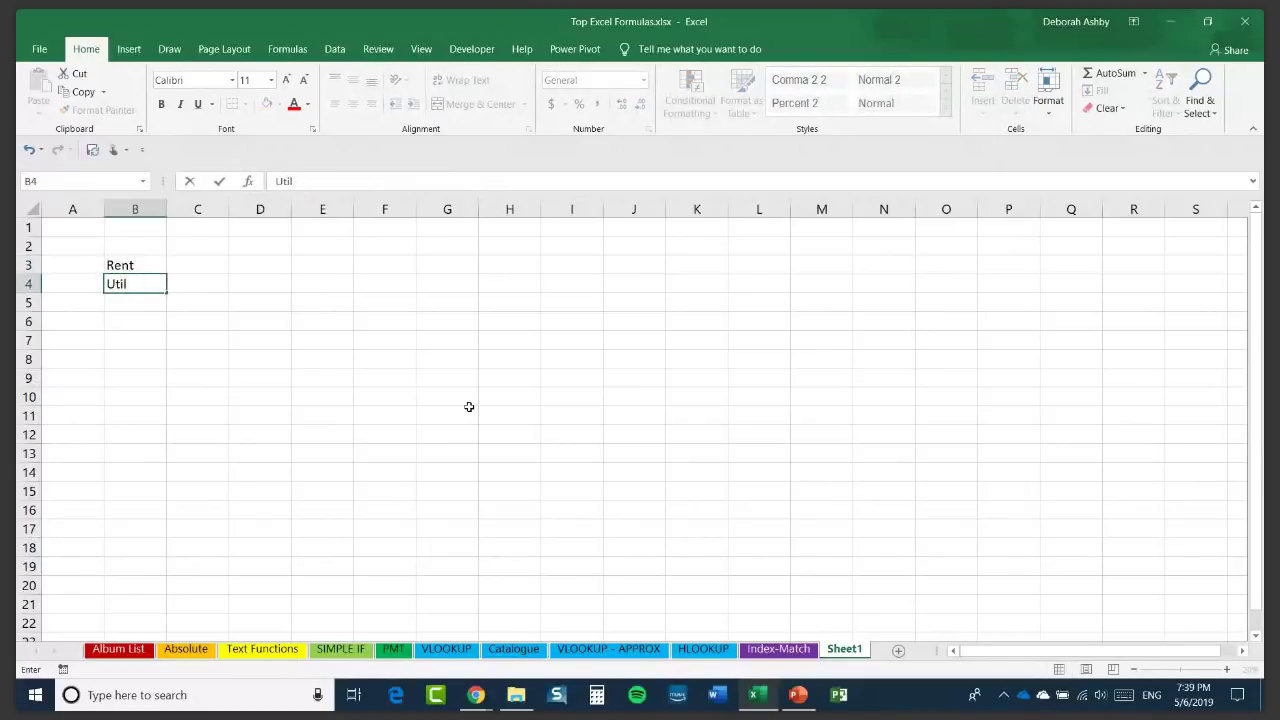
text(ities)
key(Return)
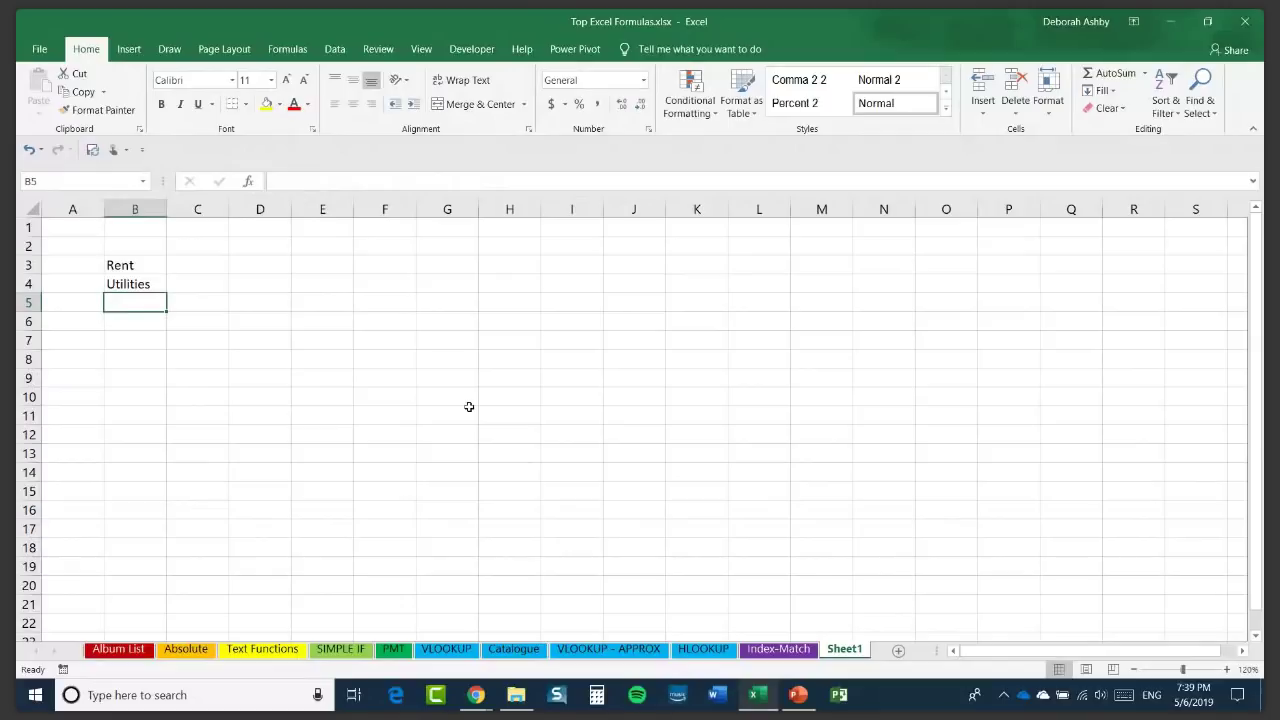
text(Gym)
key(Return)
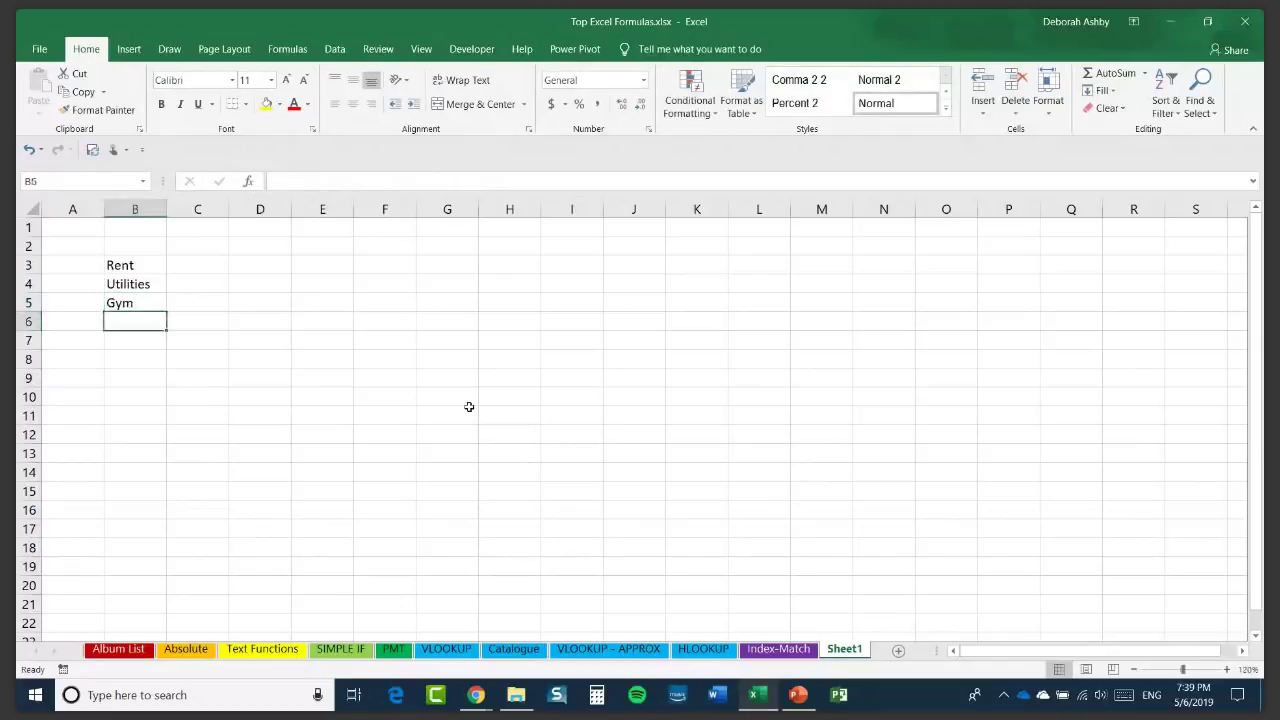
text(Going Out)
click(323, 363)
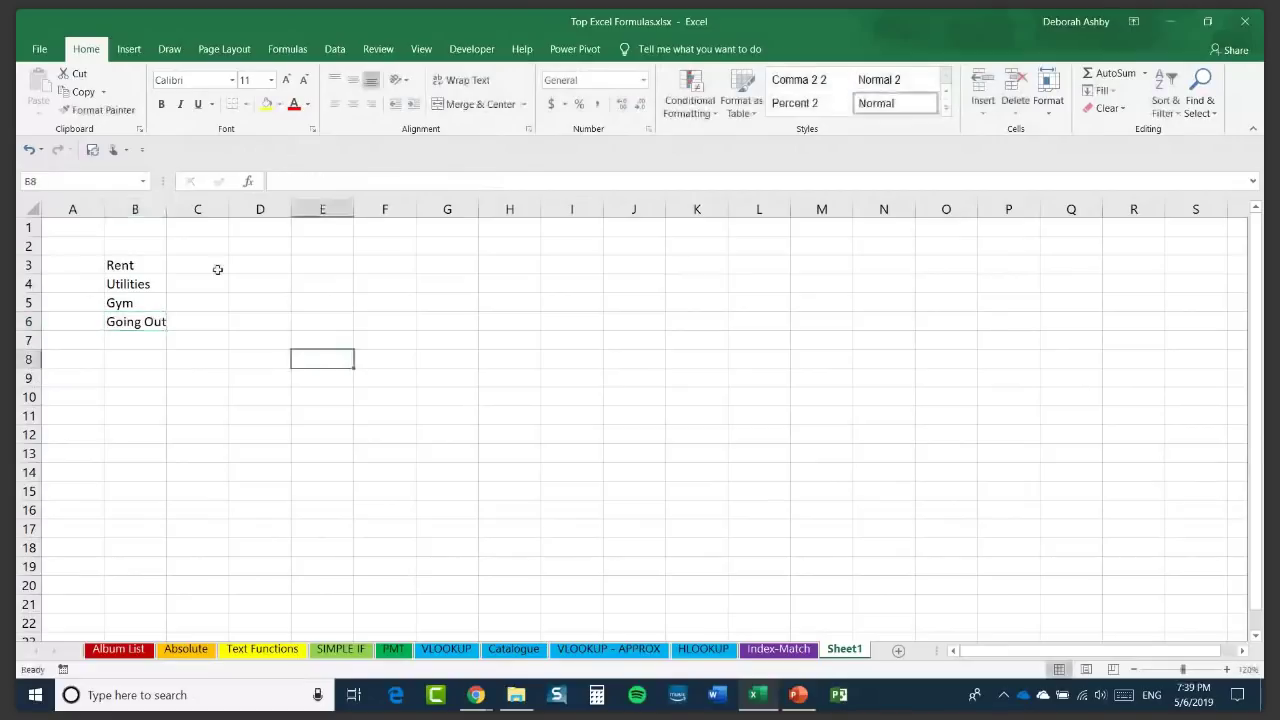
drag(167, 208, 183, 210)
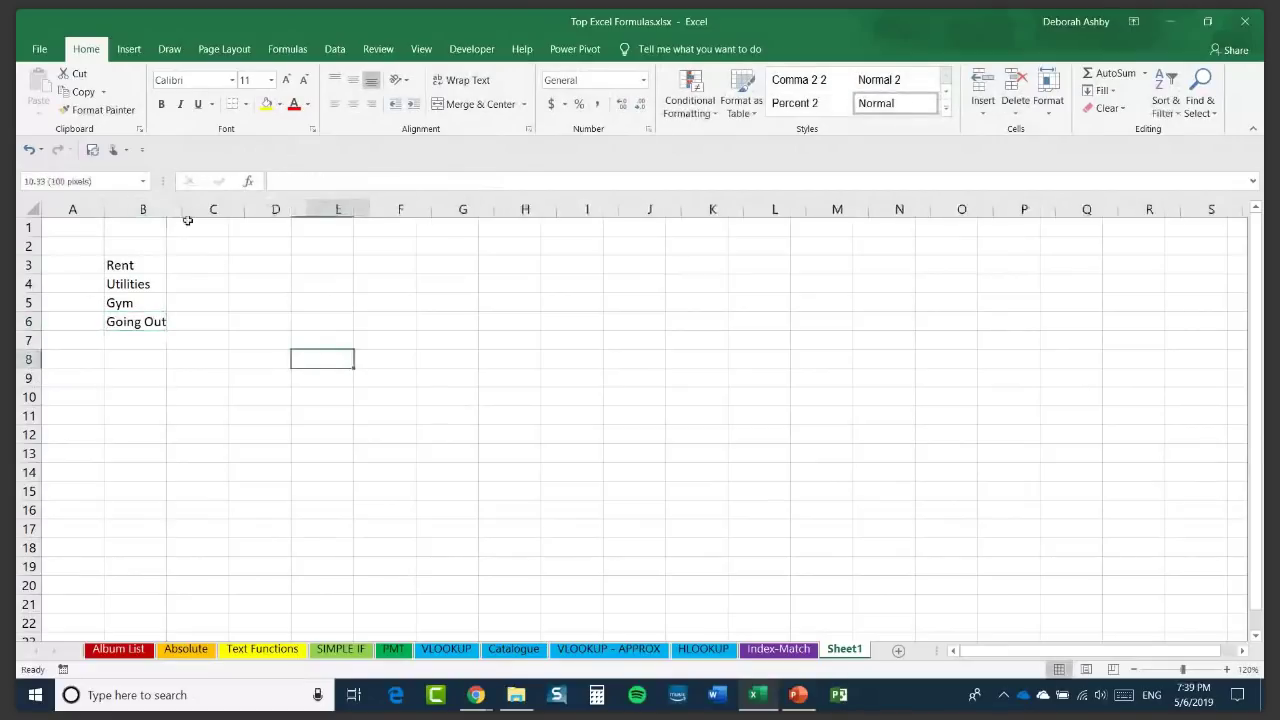
Enter the expense amounts 500, 100, 50 and 250 in C3:C6 beside their labels.
click(205, 265)
text(500)
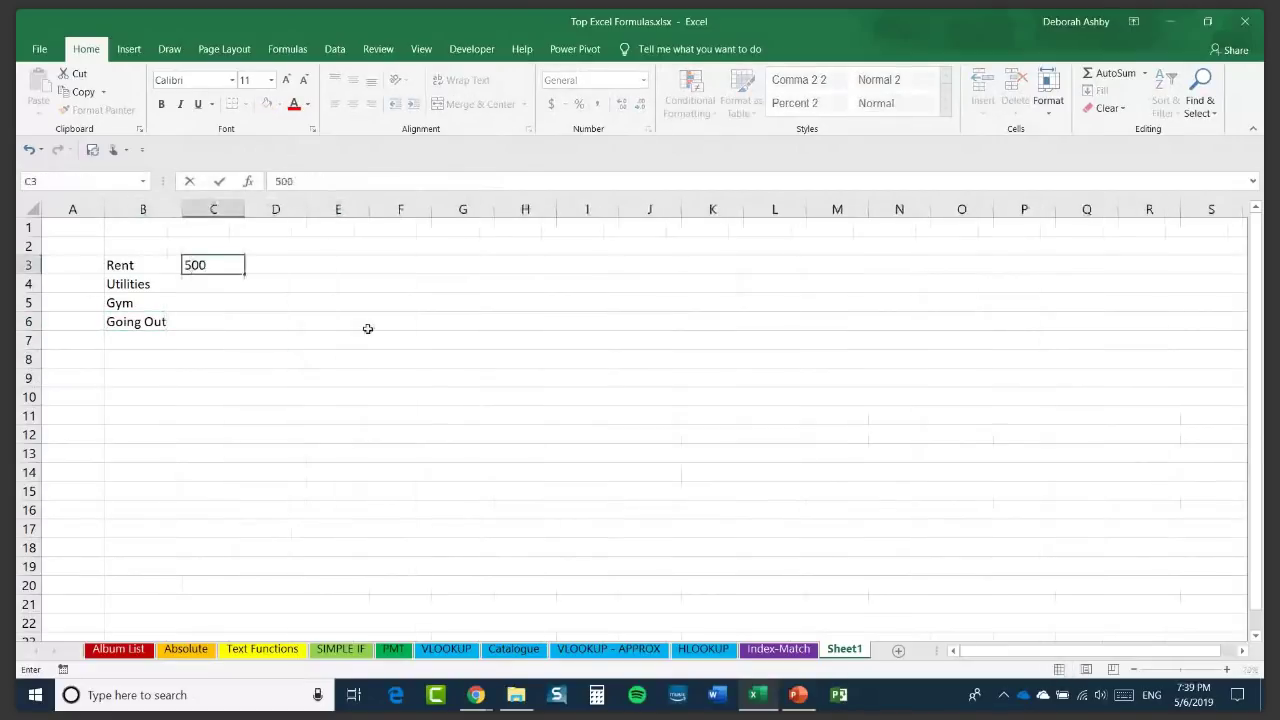
key(Return)
text(100)
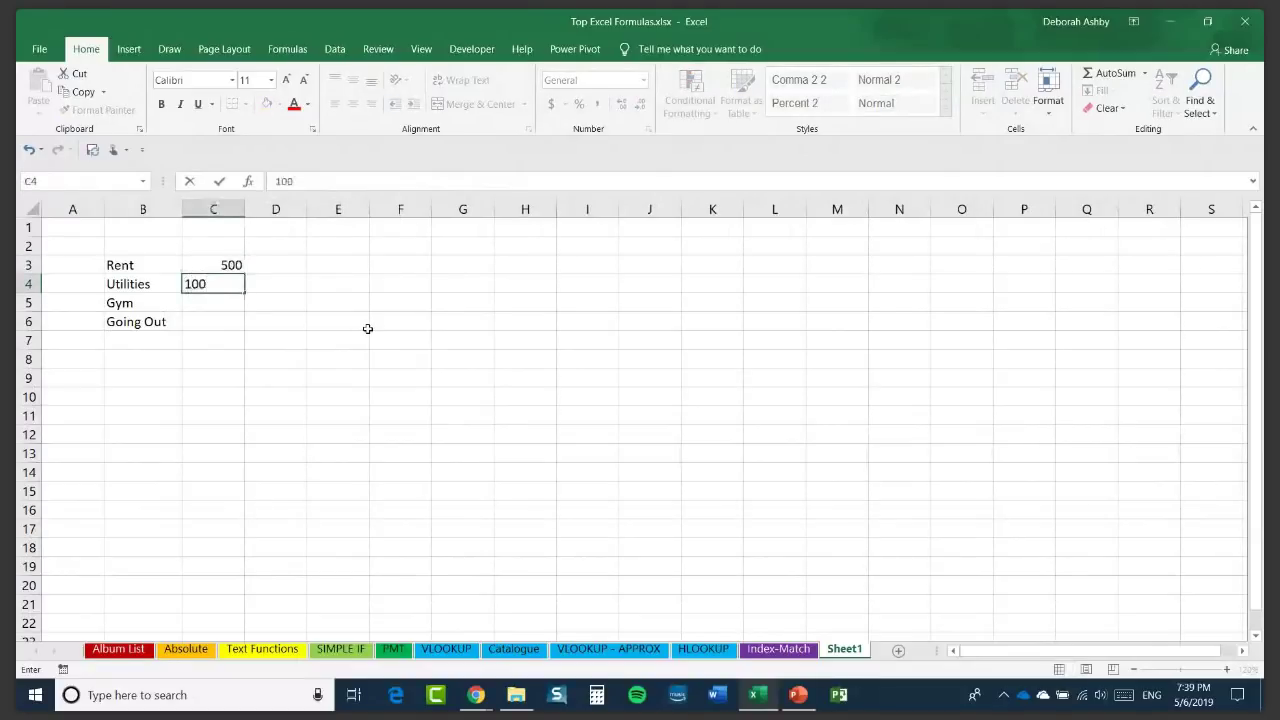
key(Return)
text(50)
key(Return)
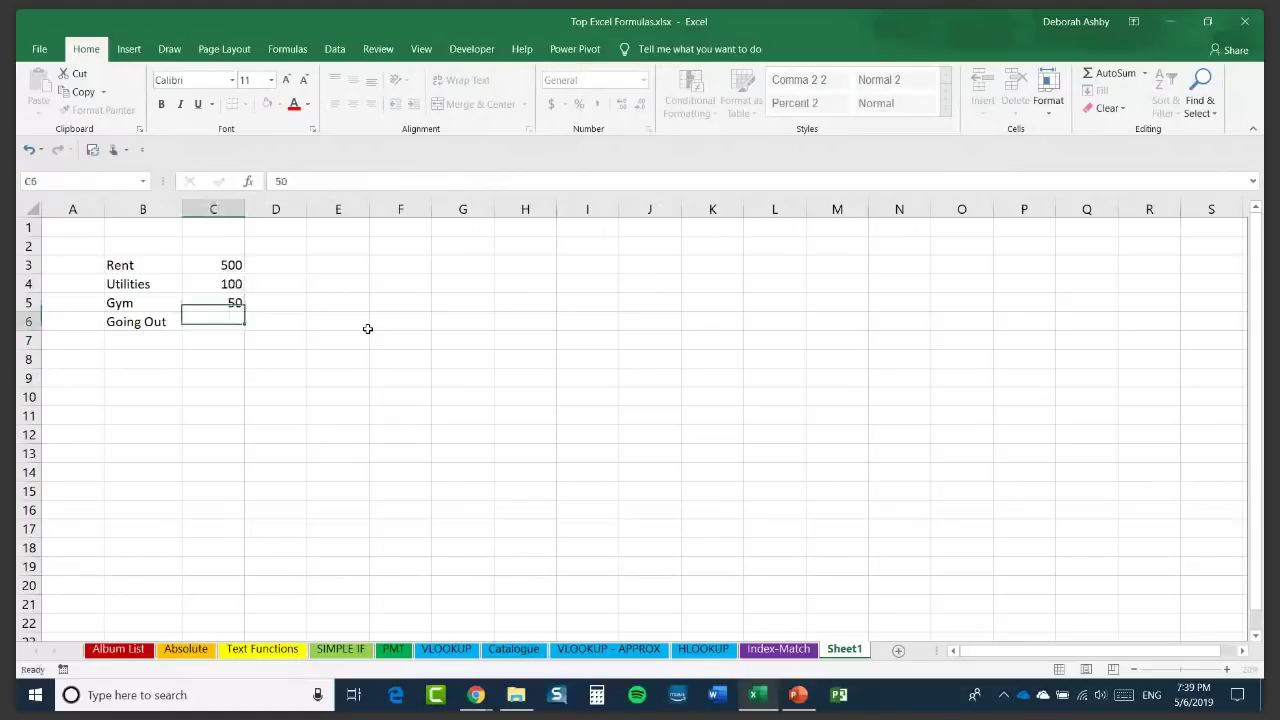
text(250)
key(Return)
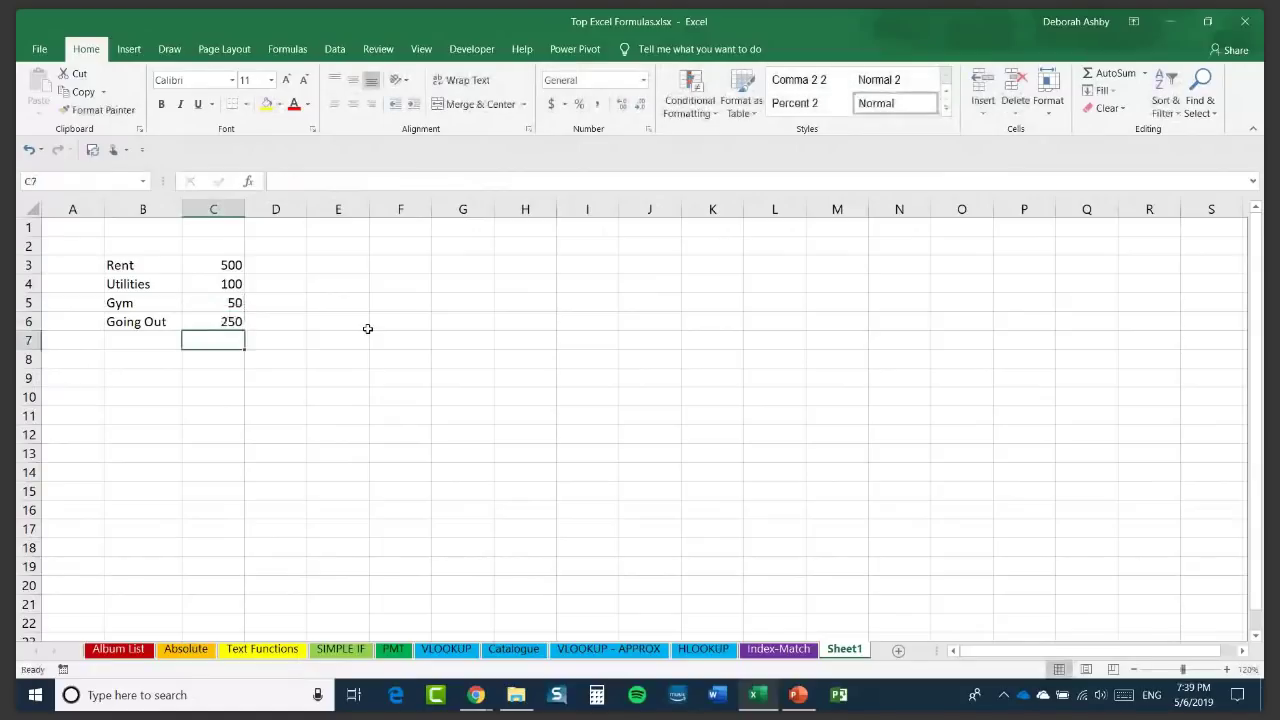
Apply the dollar accounting format to the amounts in C3:C6 and widen columns B and C.
drag(229, 264, 229, 321)
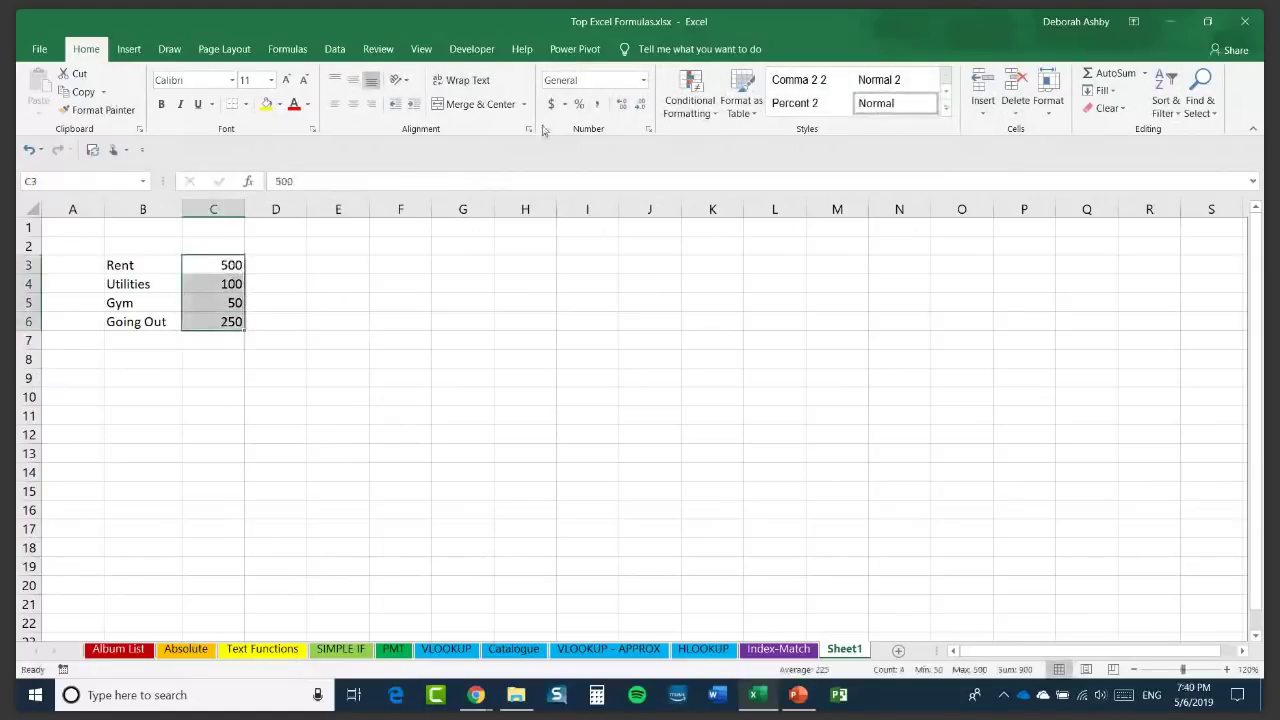
click(549, 106)
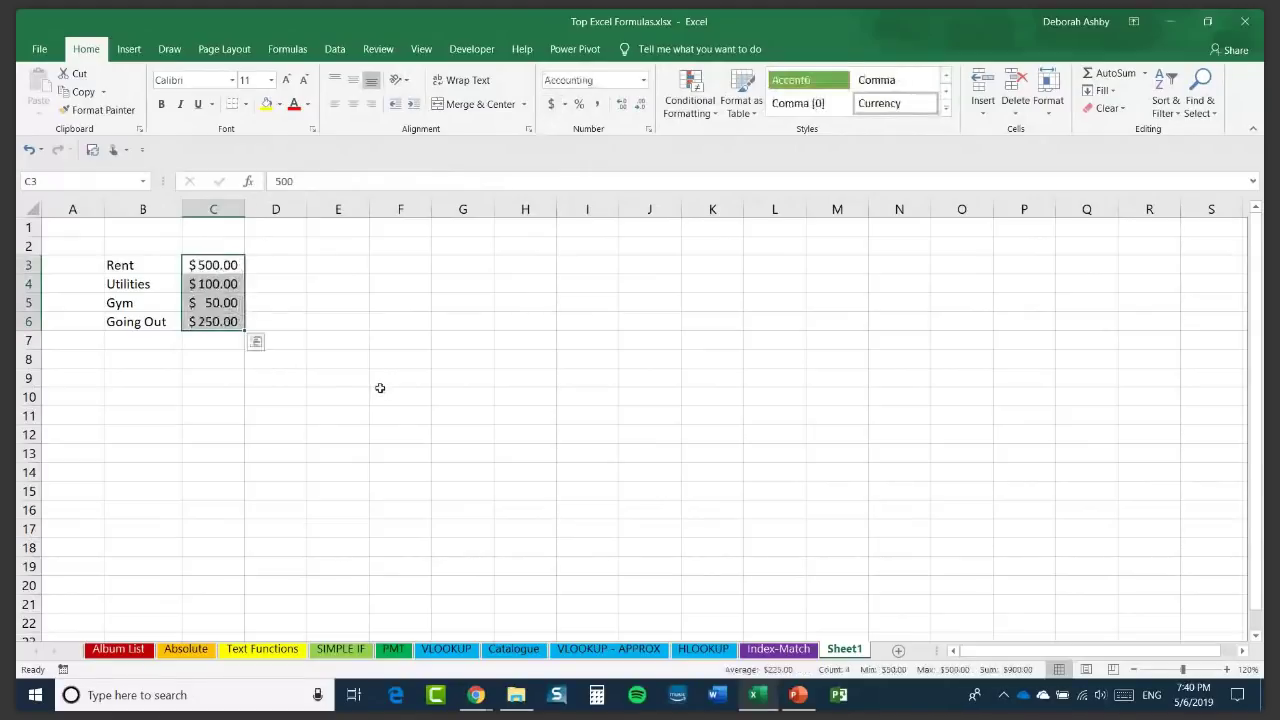
click(382, 379)
double_click(246, 209)
drag(185, 215, 193, 210)
click(125, 265)
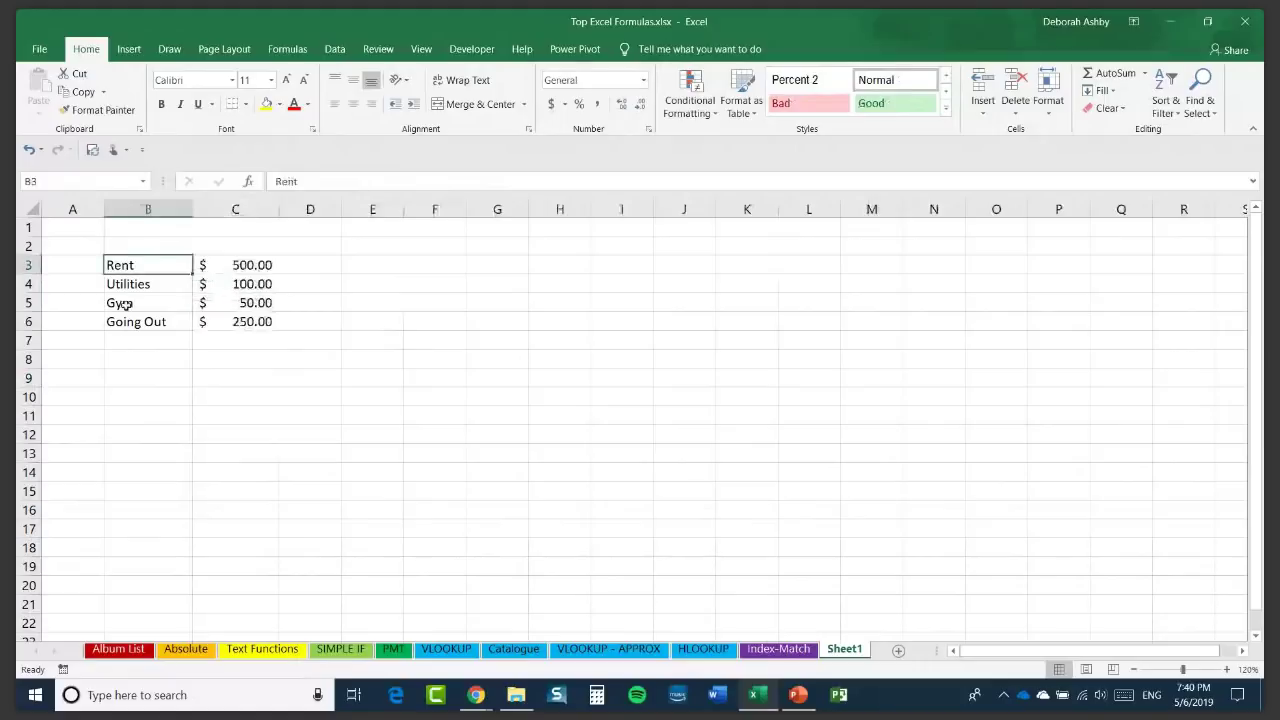
click(251, 265)
click(129, 265)
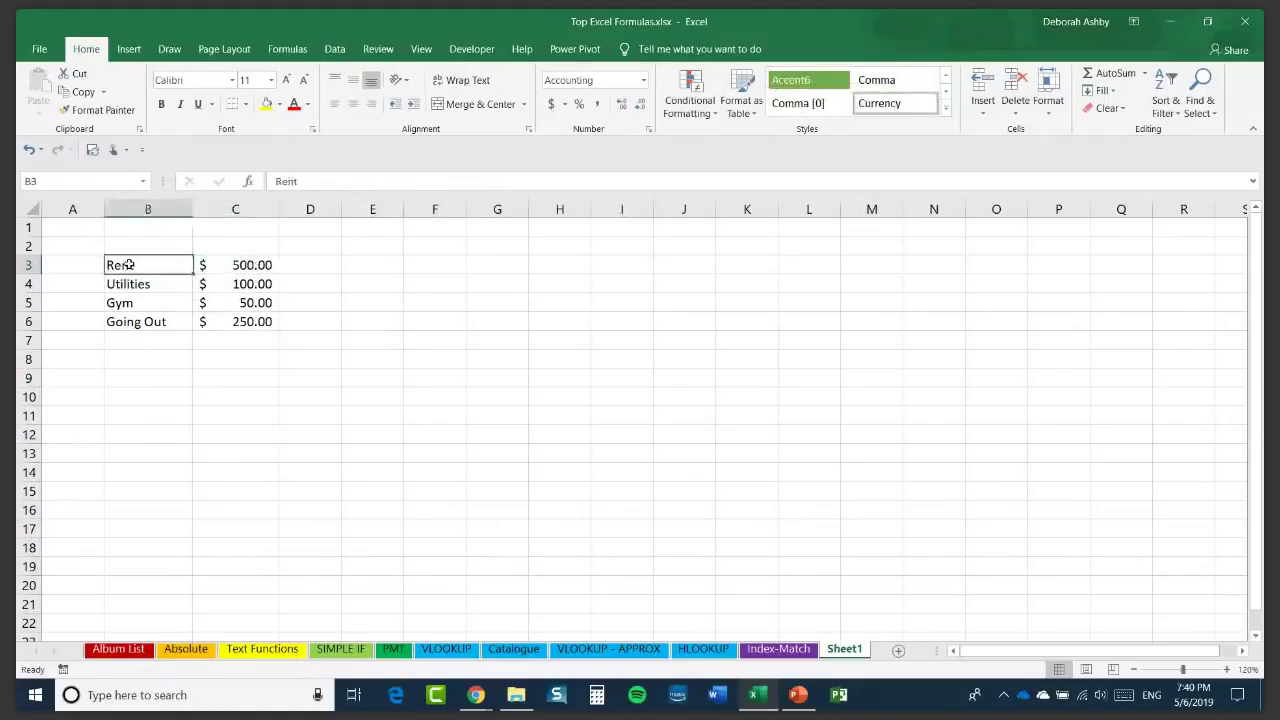
click(400, 320)
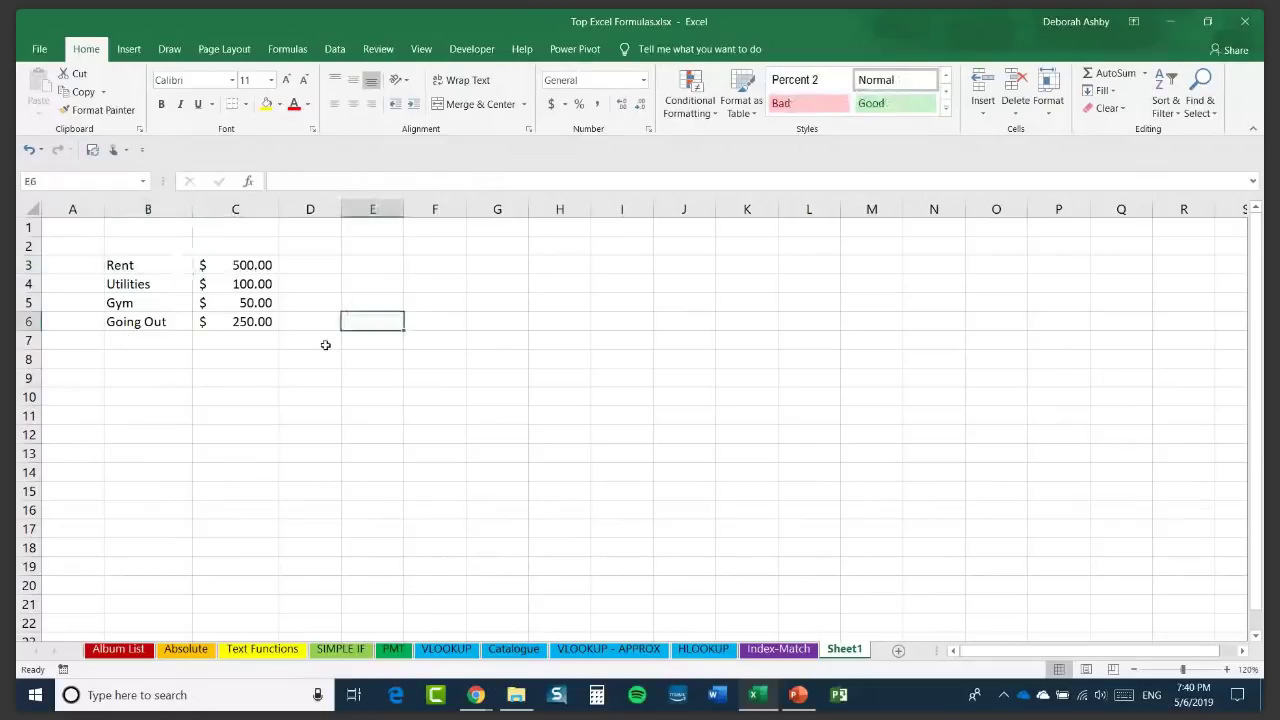
Create a defined name for the Rent amount from B3:C3 using the left column label, and check the list of names.
click(334, 50)
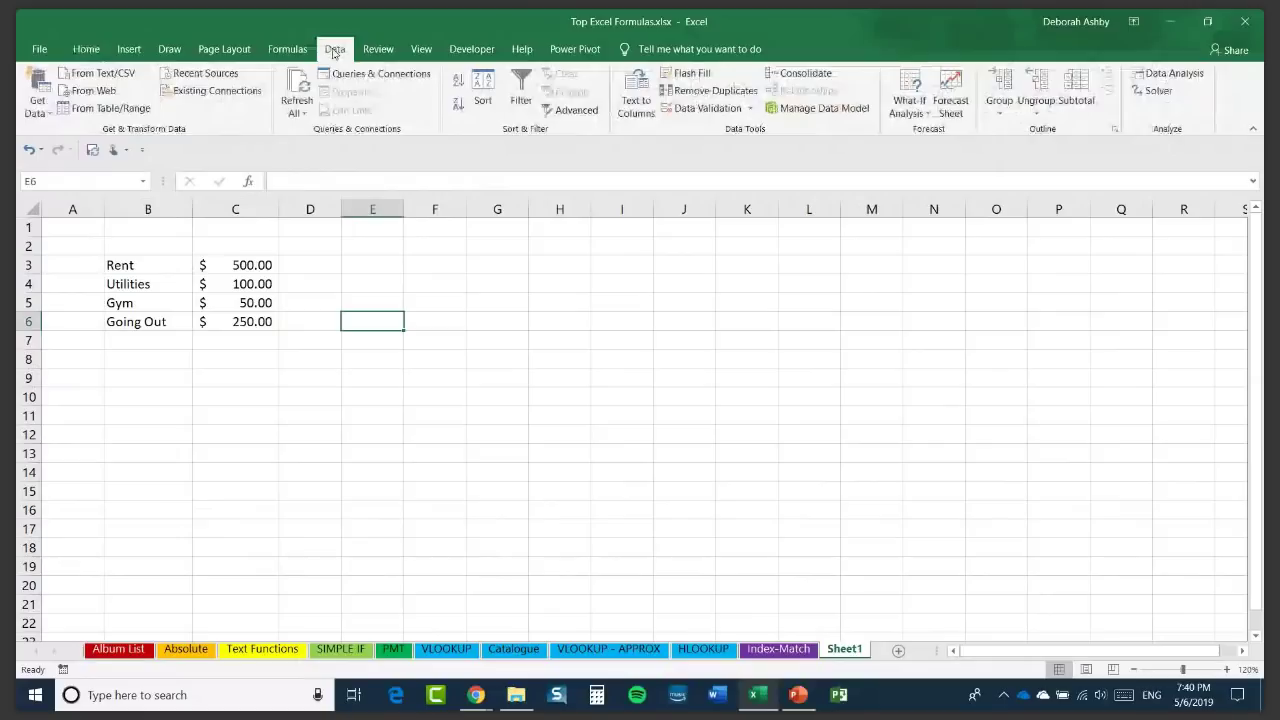
click(285, 52)
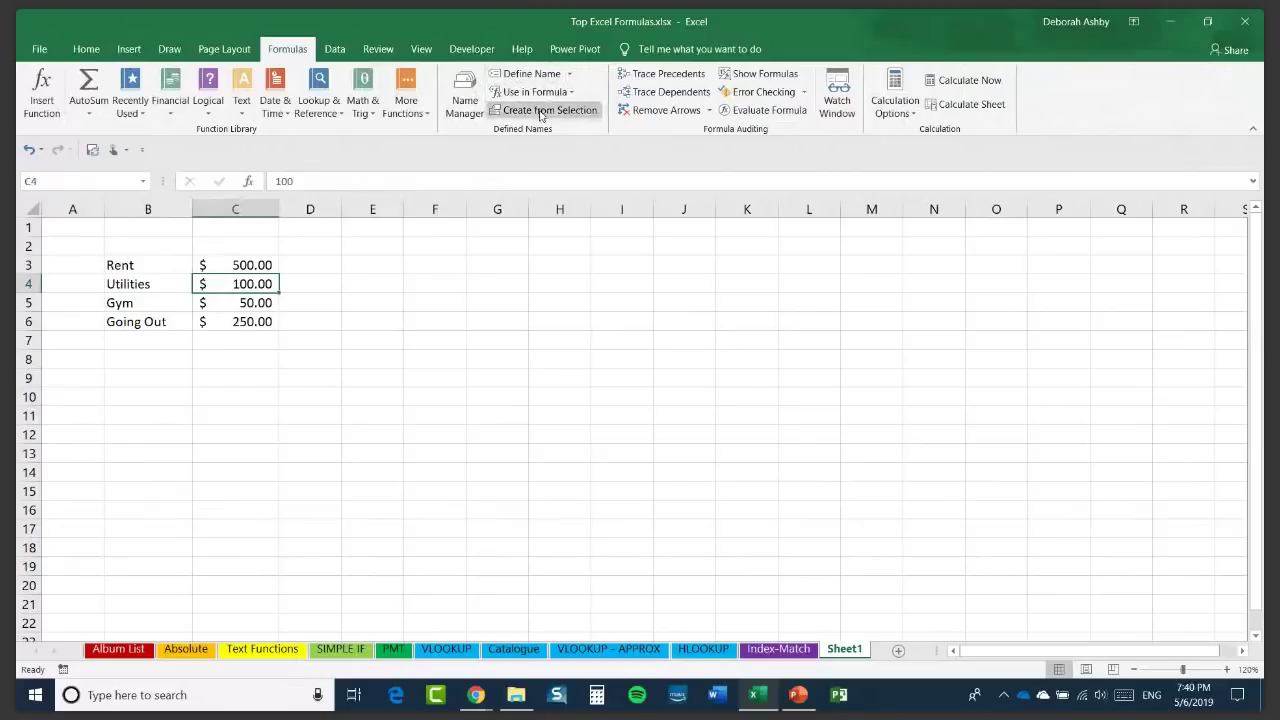
click(334, 305)
drag(120, 265, 225, 265)
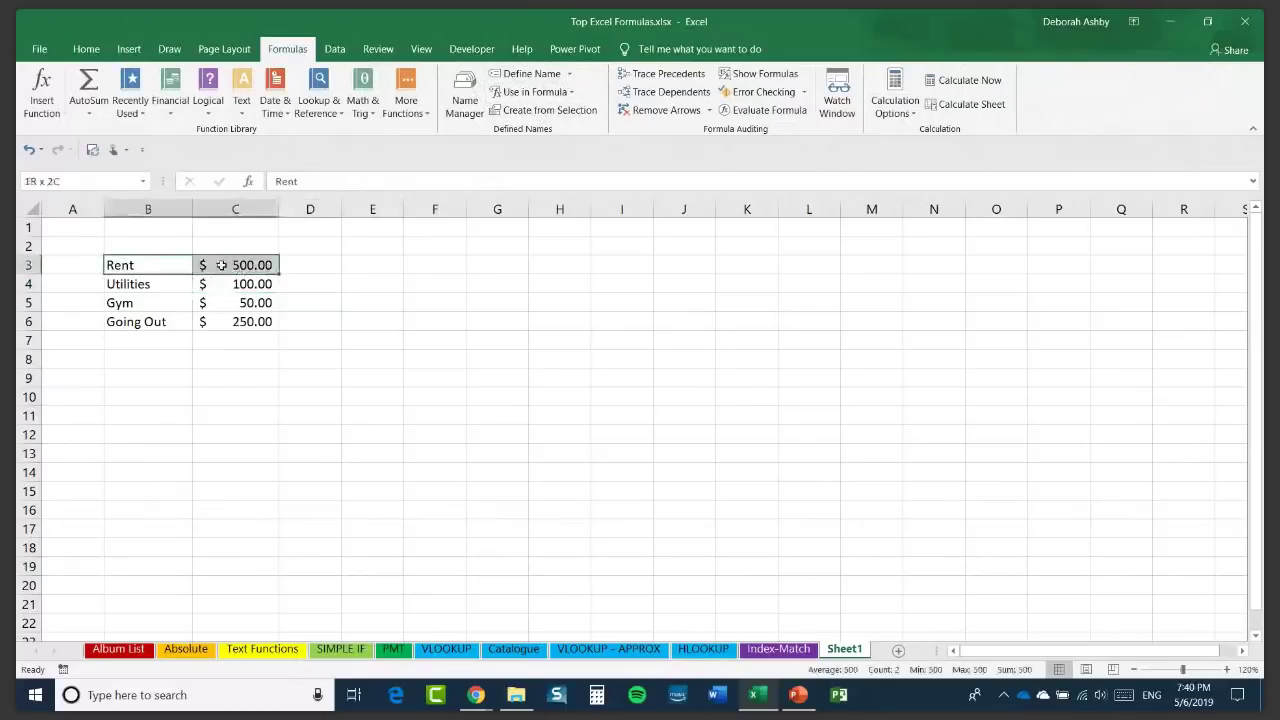
click(572, 111)
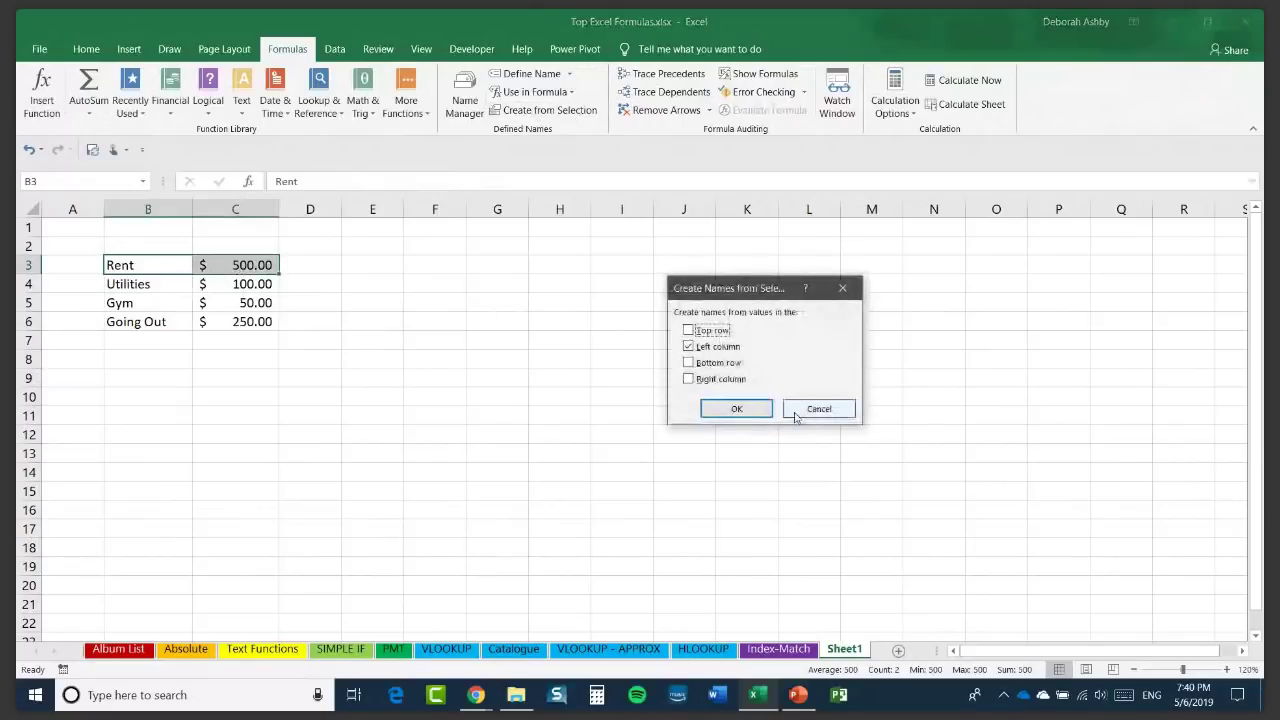
drag(714, 288, 534, 242)
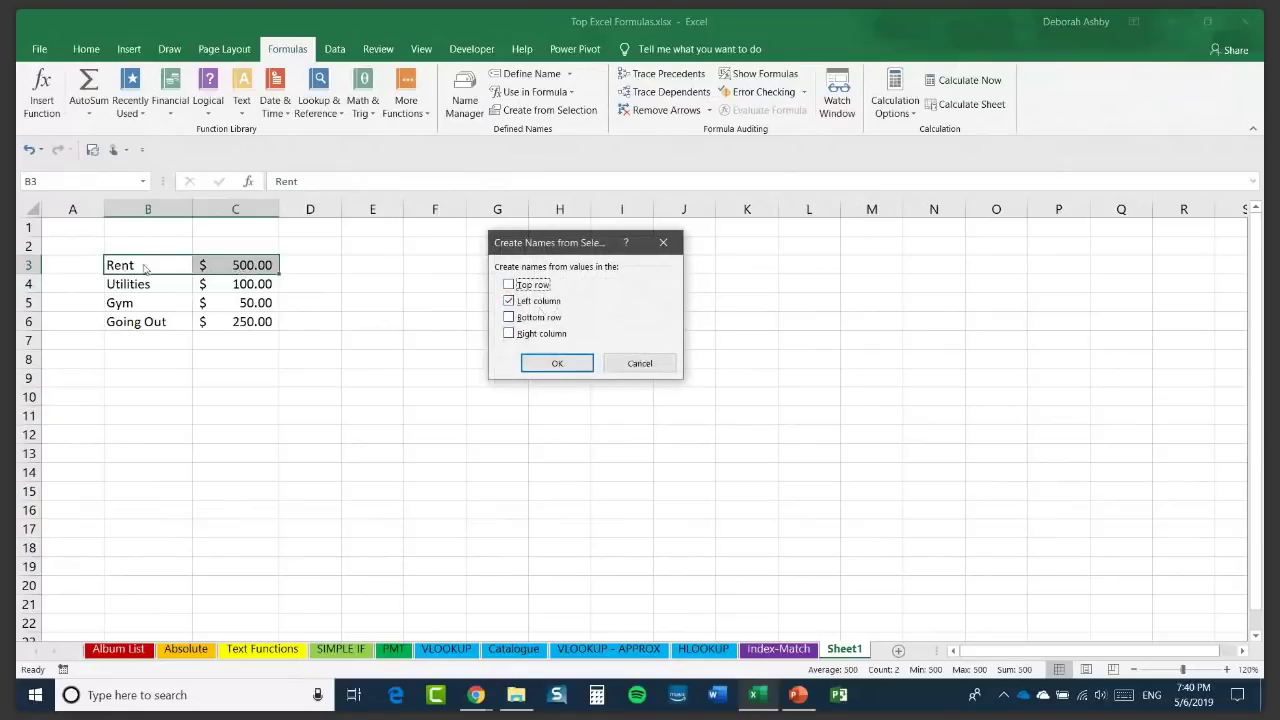
click(547, 367)
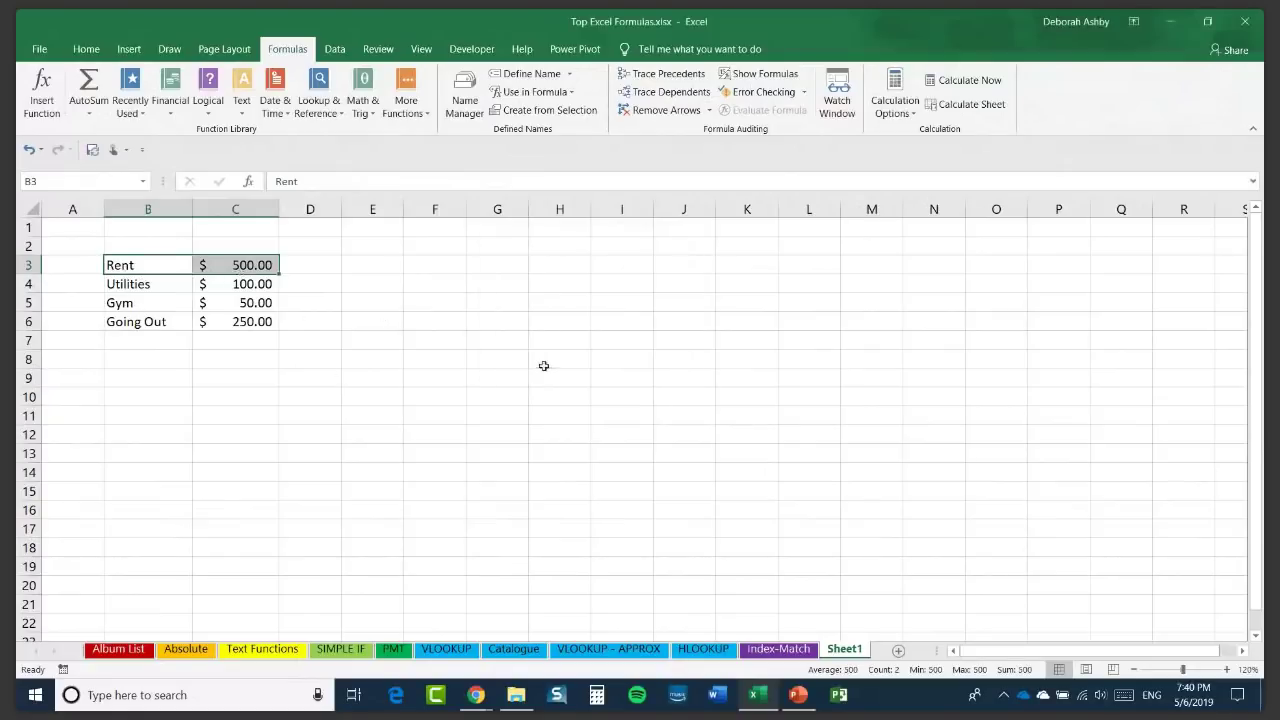
click(143, 181)
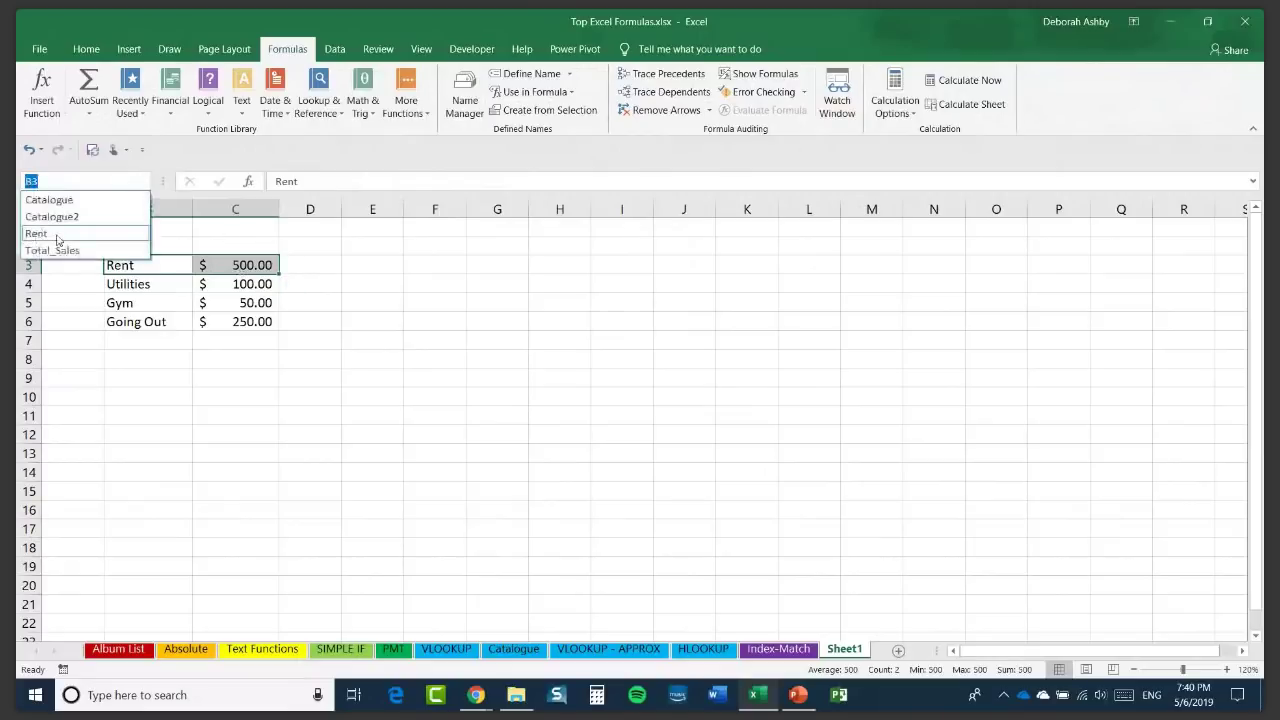
click(155, 289)
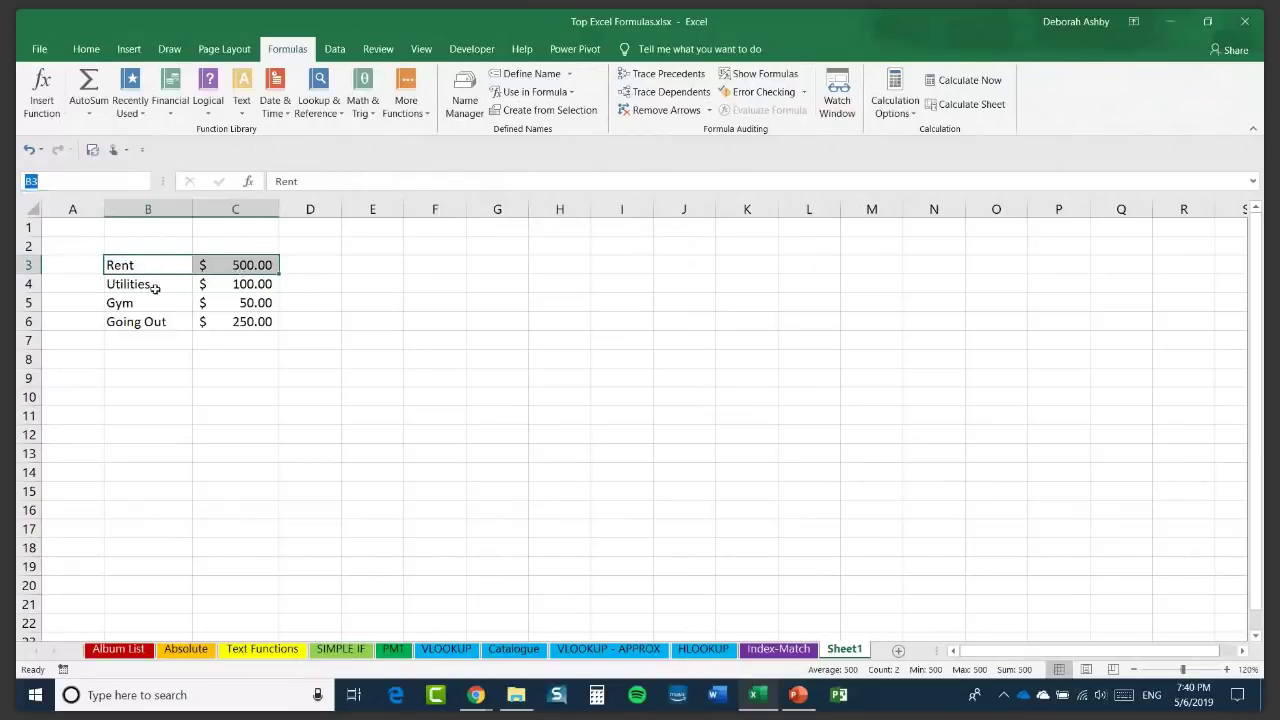
Create defined names for the Utilities, Gym and Going Out amounts from B4:C6 using the left column labels, and check the list of names.
click(132, 287)
drag(119, 286, 240, 321)
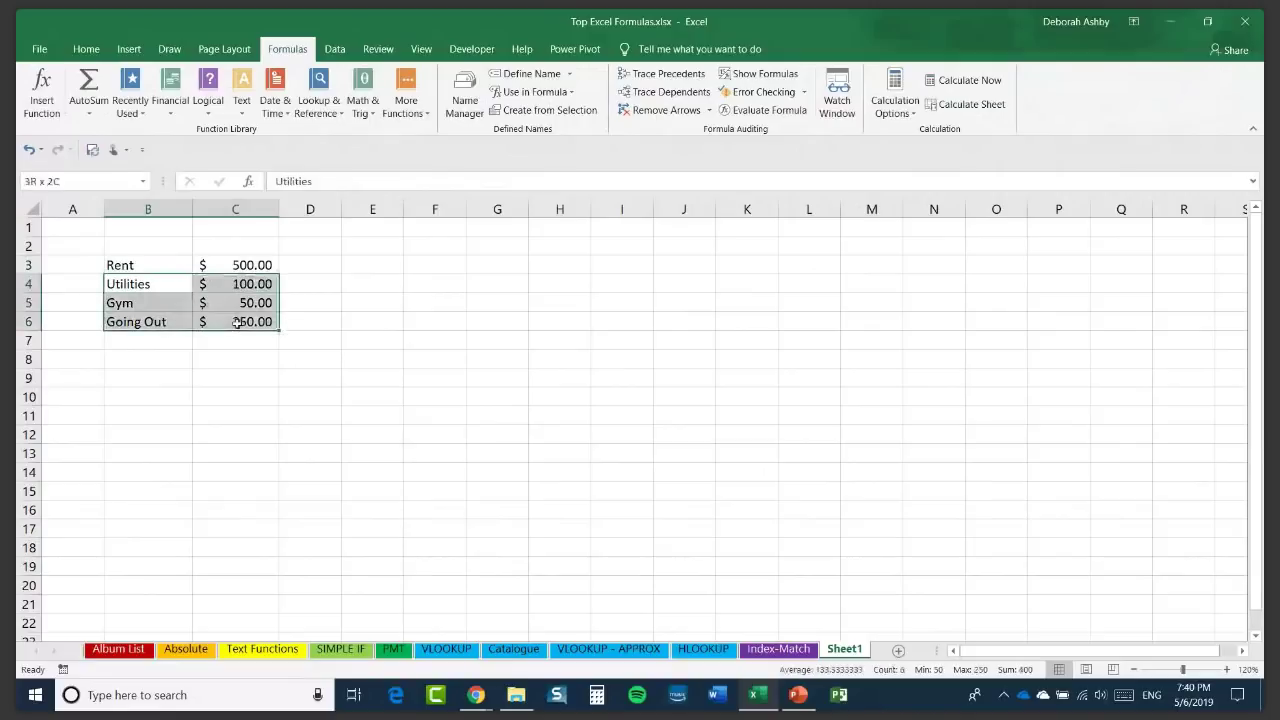
click(566, 112)
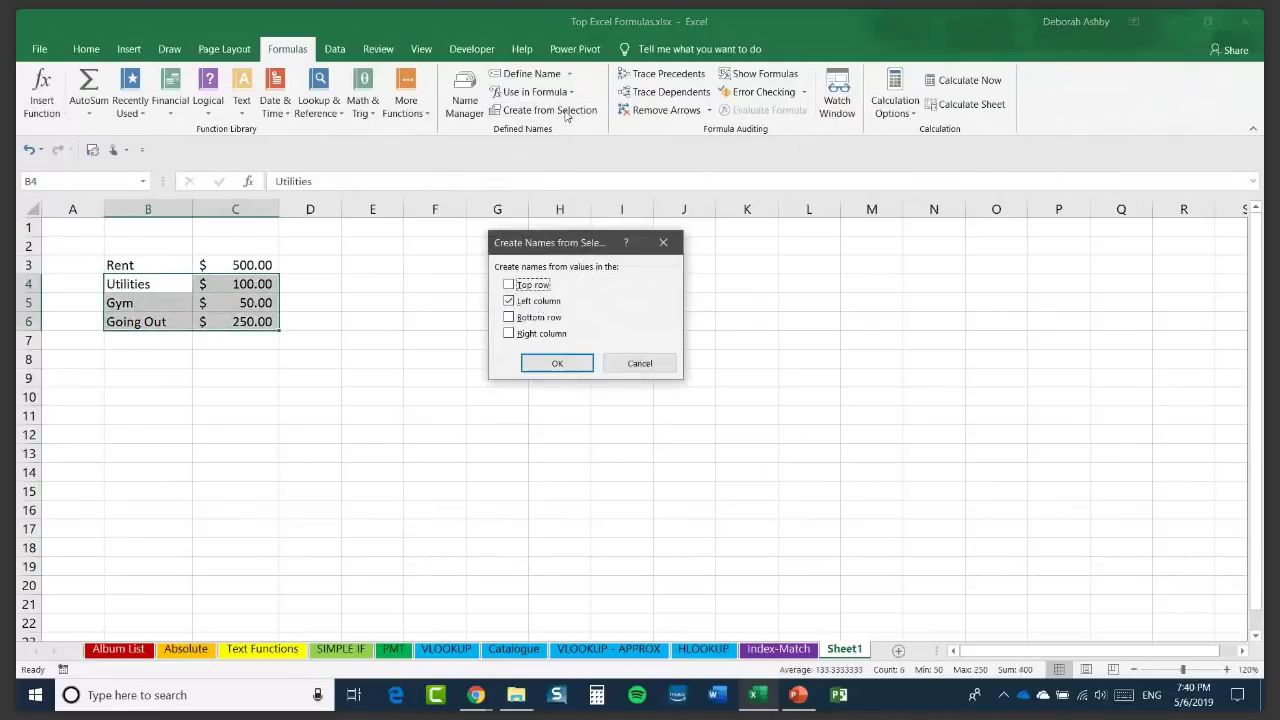
click(553, 364)
click(143, 181)
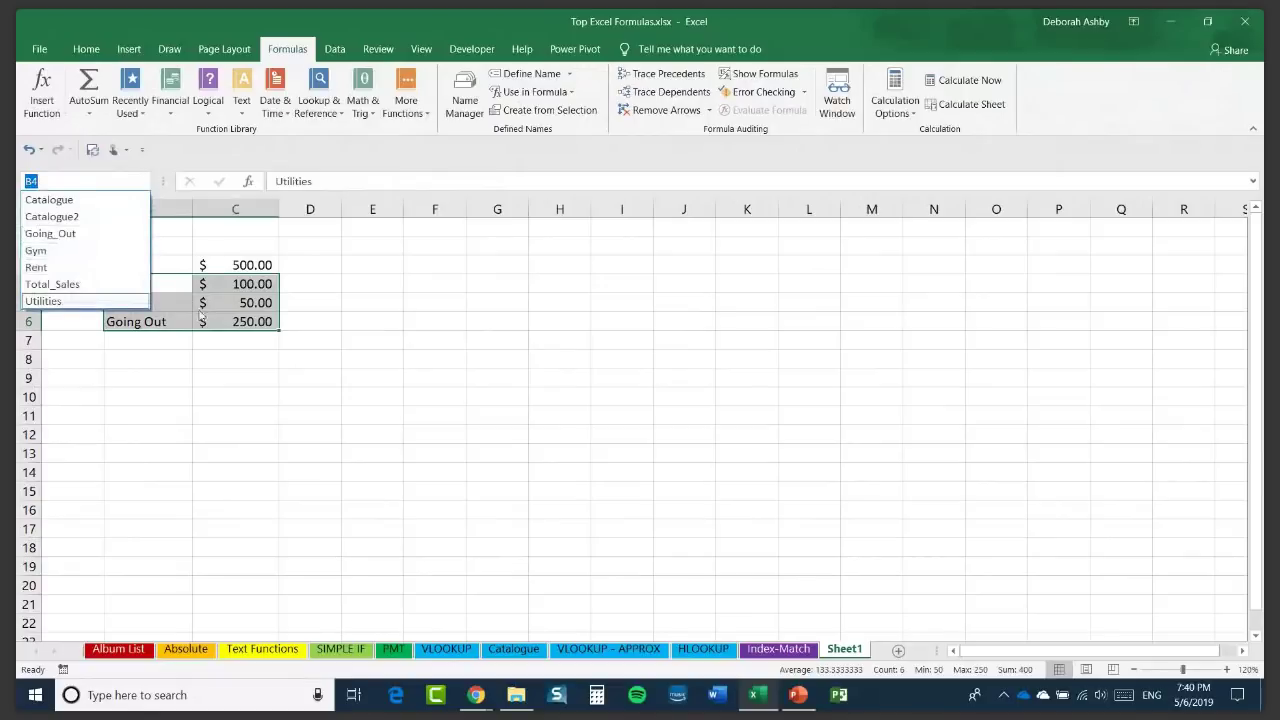
click(150, 280)
click(150, 265)
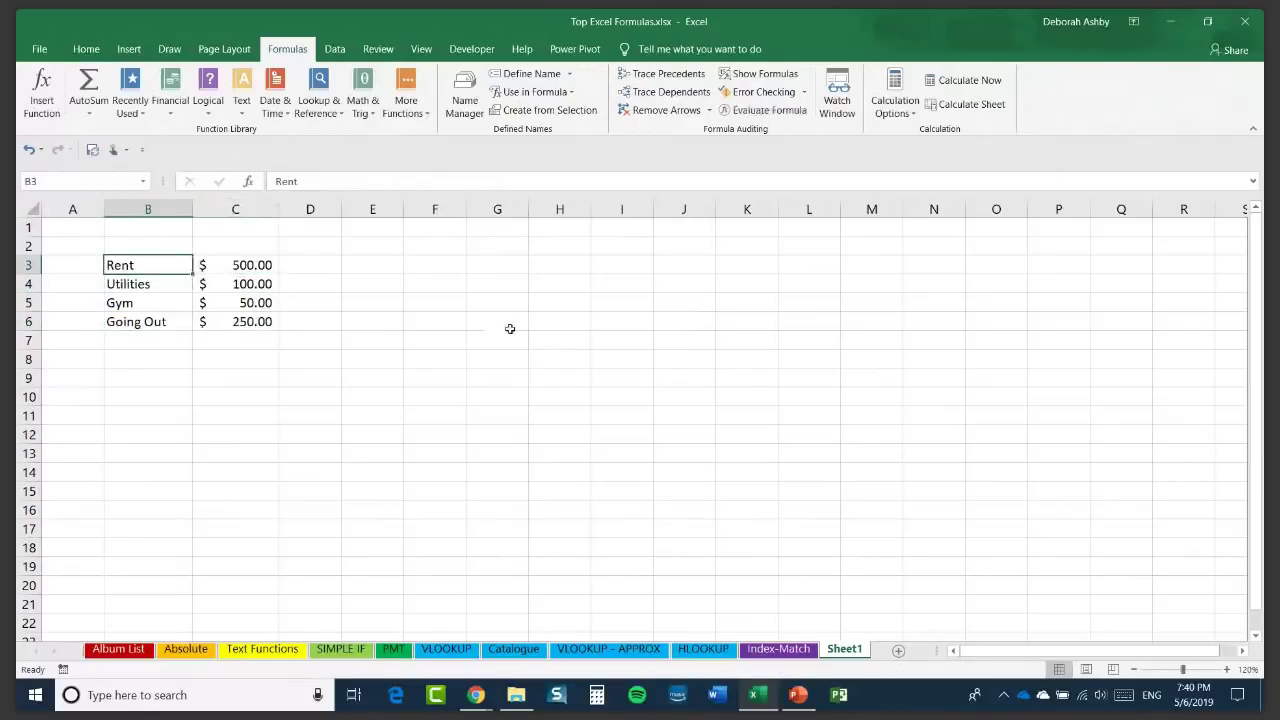